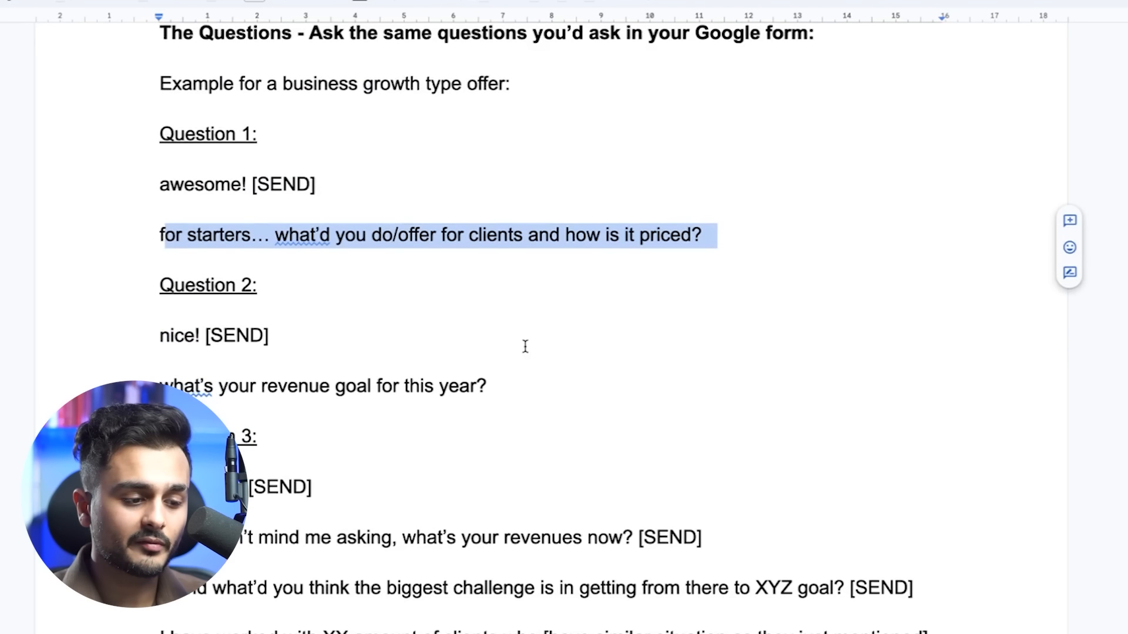
Highlight the revenue goal question under Question 2 and the current revenues question under Question 3
drag(160, 387, 610, 392)
scroll(609, 392, down, 2)
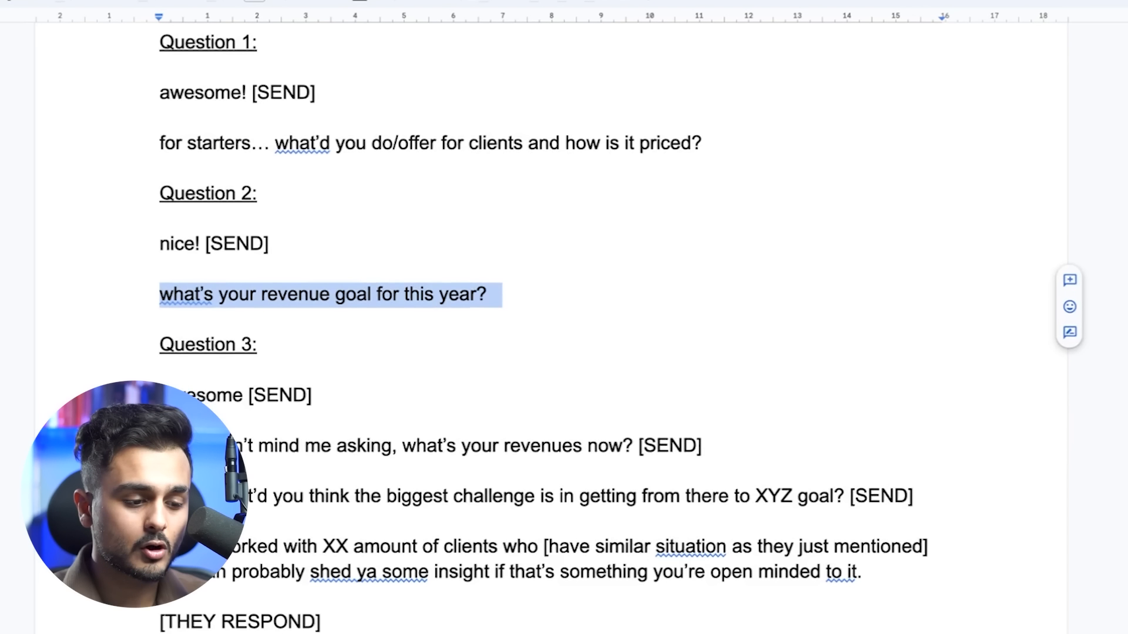
drag(161, 447, 821, 448)
scroll(819, 444, down, 2)
scroll(819, 441, up, 2)
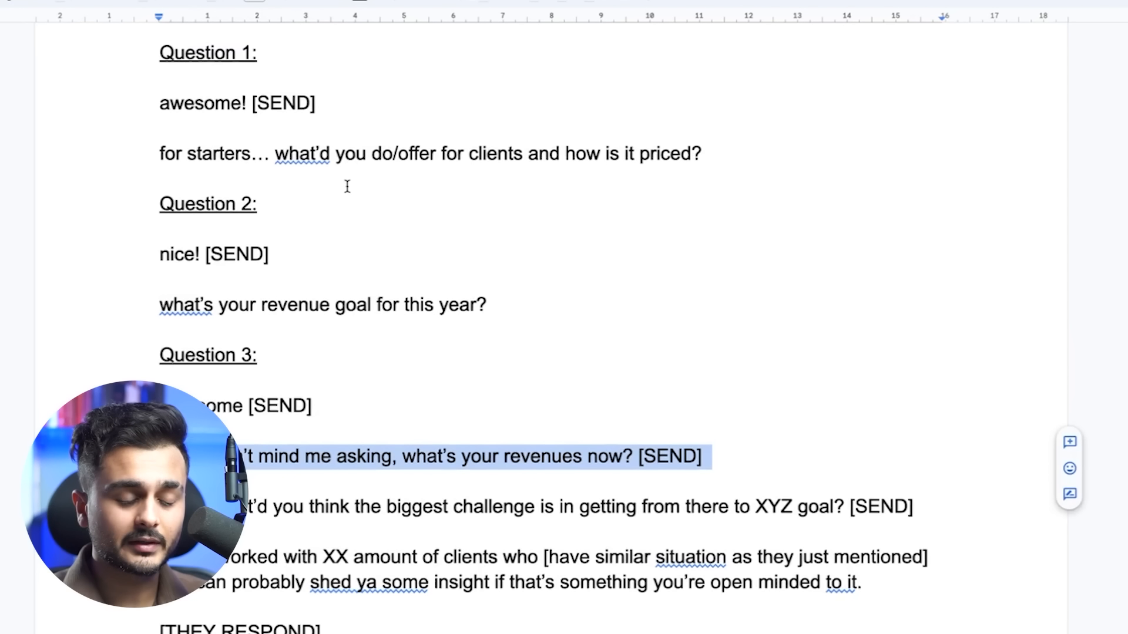
Highlight the offer and pricing question, the yearly revenue goal question and the biggest challenge question in turn
drag(285, 154, 756, 154)
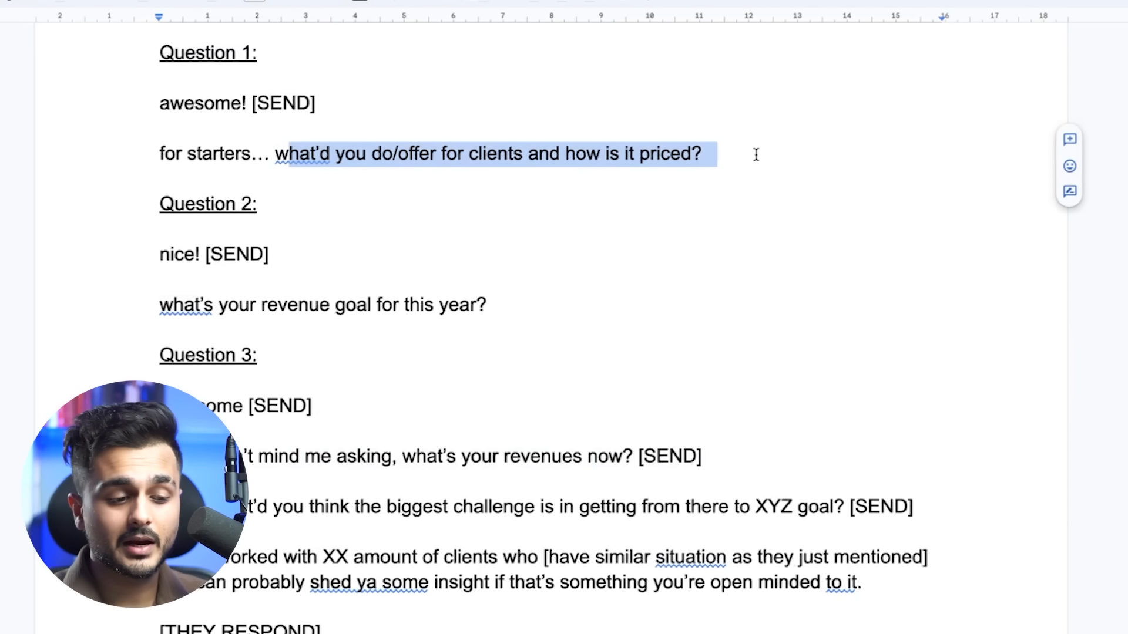
drag(507, 311, 83, 309)
scroll(528, 352, down, 3)
drag(172, 387, 931, 388)
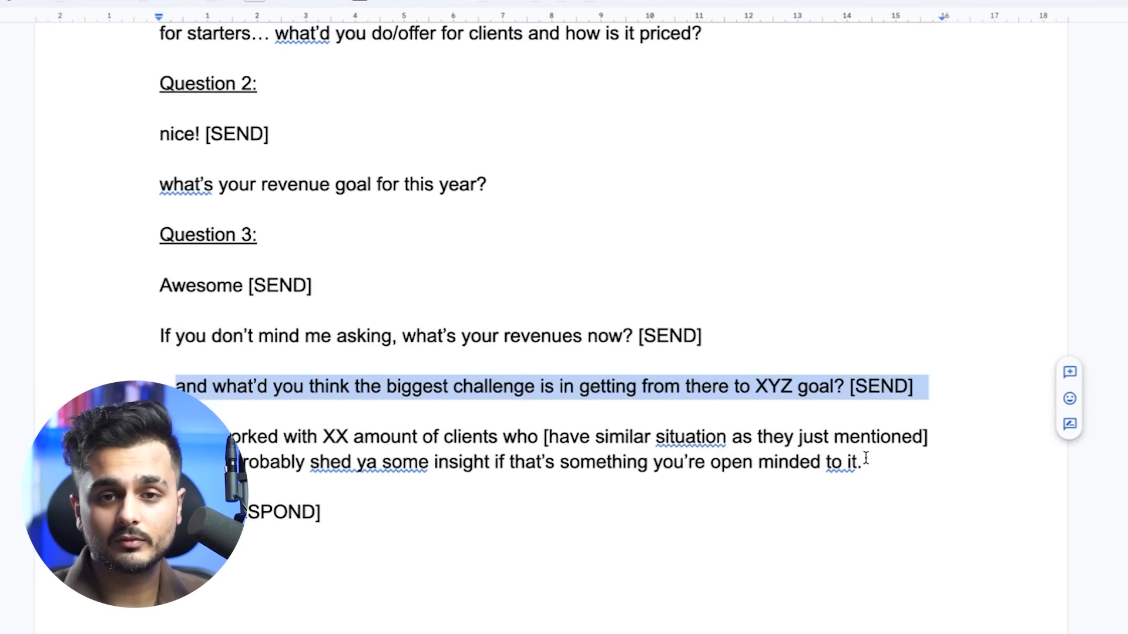
Highlight the closing Question 3 message about having worked with similar clients and offering insight
scroll(866, 458, down, 2)
drag(160, 333, 902, 357)
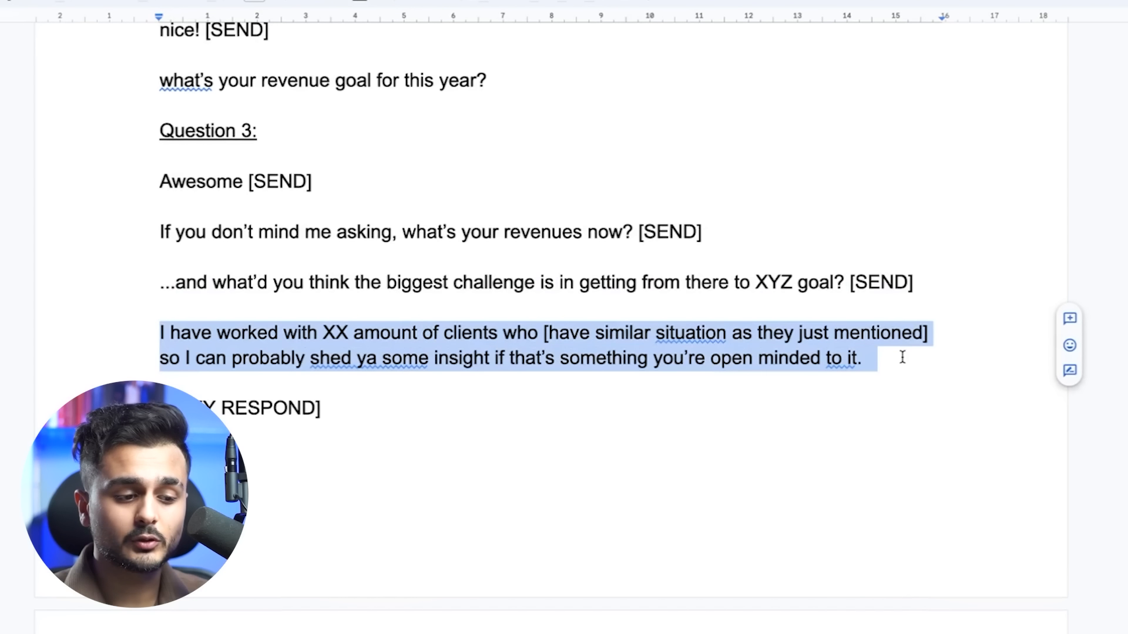
click(214, 357)
drag(160, 358, 892, 368)
Review the note on adjusting the three questions and highlight "Are you open to some feedback?" under Permission
scroll(893, 368, down, 9)
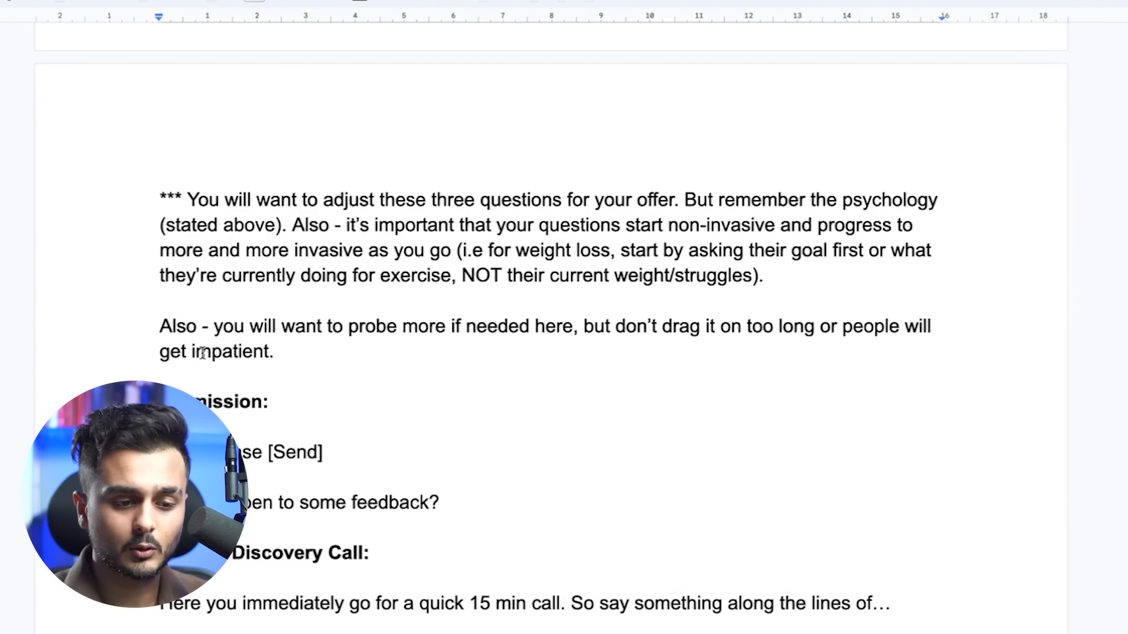
scroll(202, 352, down, 1)
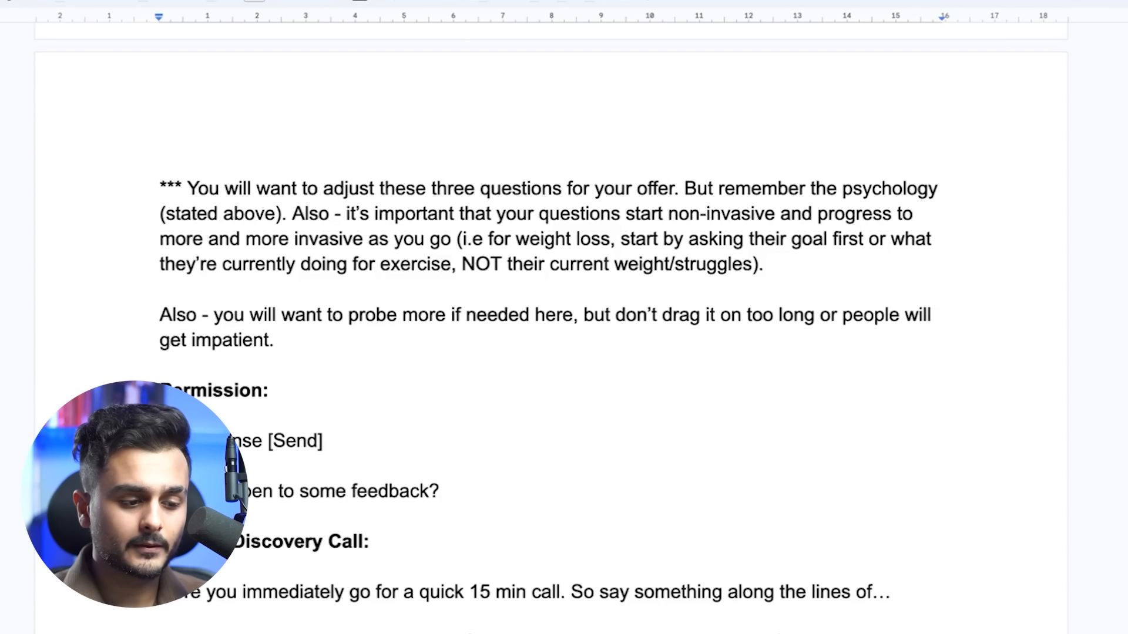
scroll(211, 292, down, 3)
drag(160, 399, 506, 390)
scroll(481, 403, down, 2)
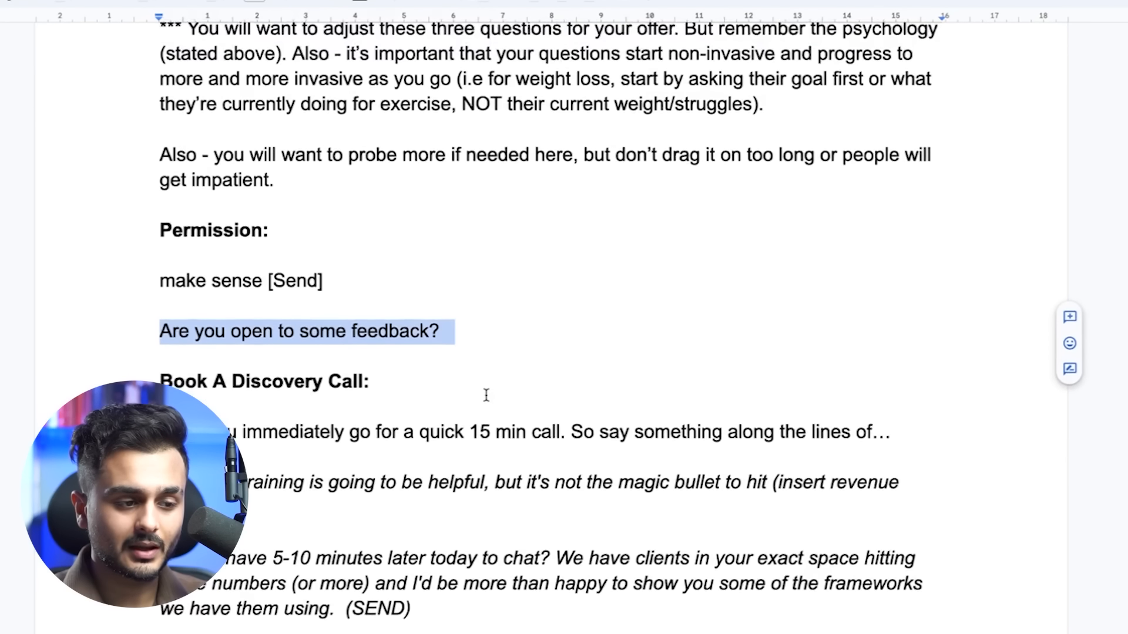
Highlight the 15 min call instruction and the "Look this training is going to be helpful" message under Book A Discovery Call
scroll(486, 395, down, 2)
drag(161, 376, 905, 378)
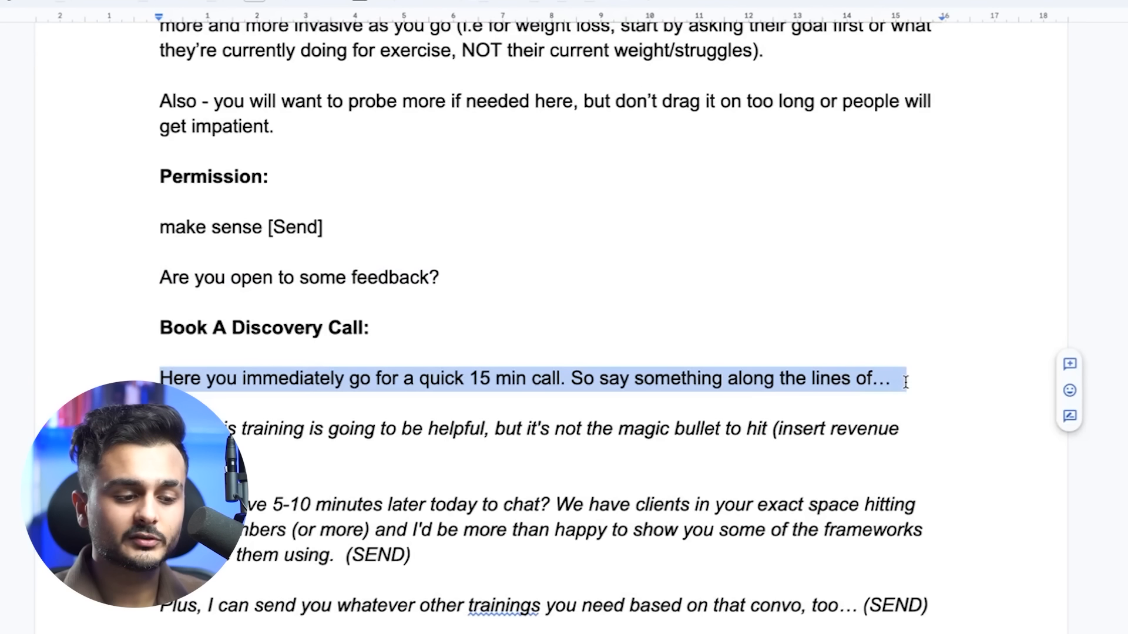
scroll(903, 380, down, 3)
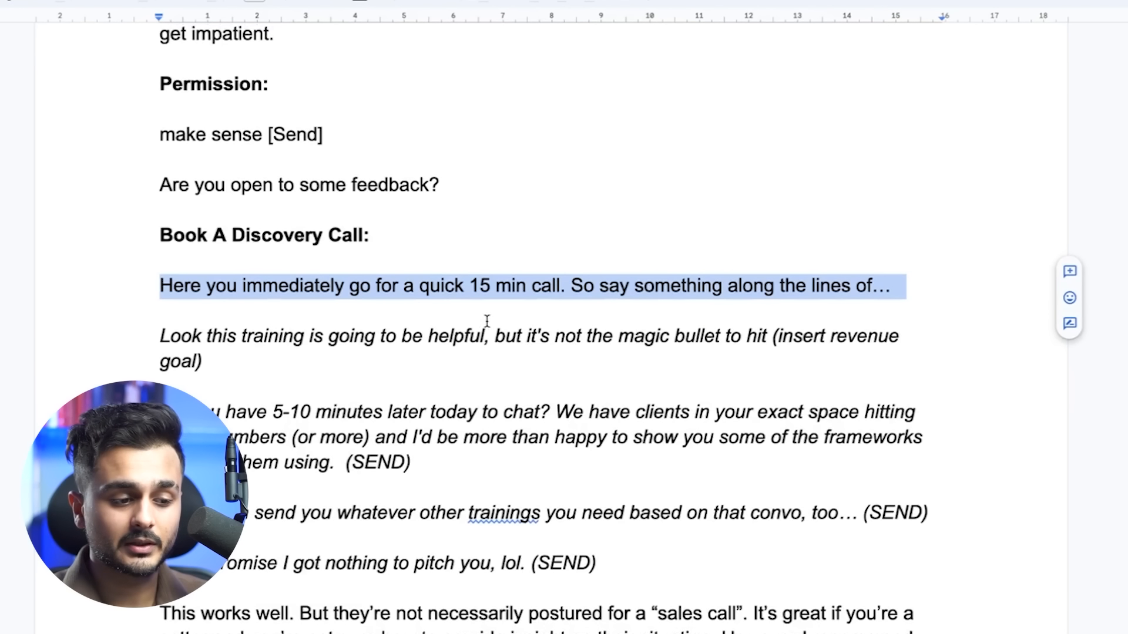
drag(168, 346, 902, 364)
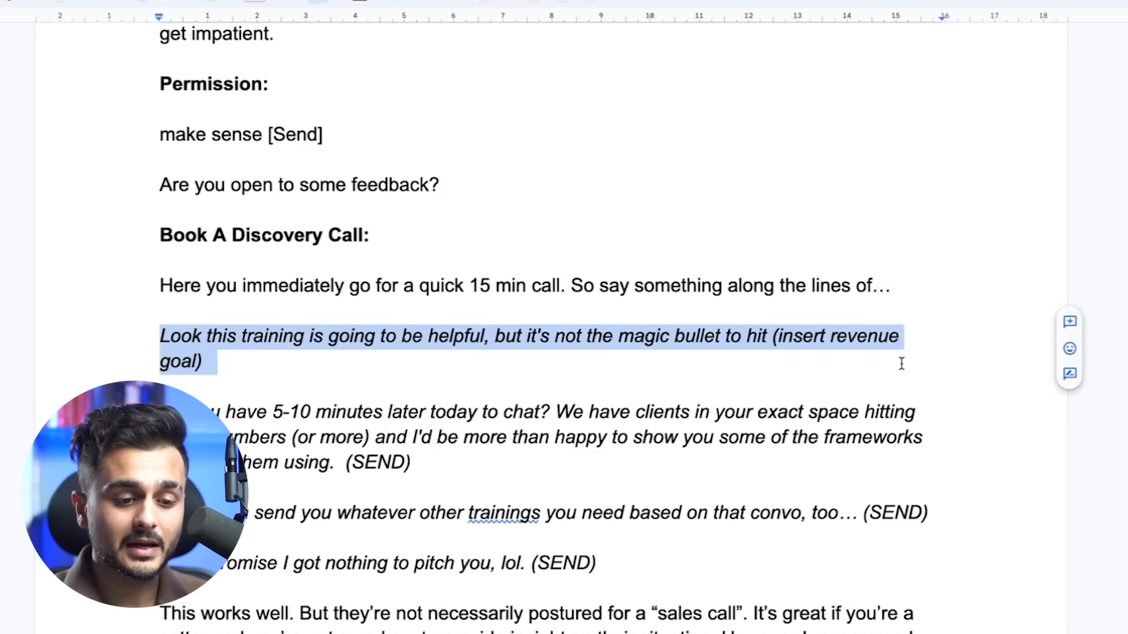
Highlight the discovery call messages from the 5-10 minute chat invitation through the "nothing to pitch you" line
scroll(765, 367, down, 3)
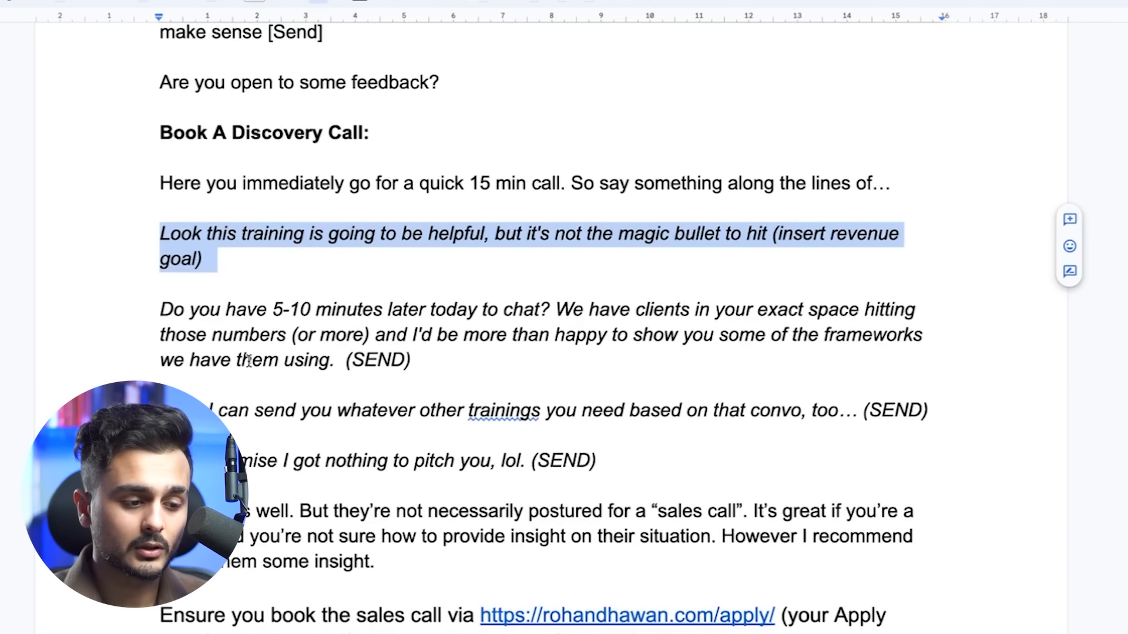
drag(163, 309, 939, 339)
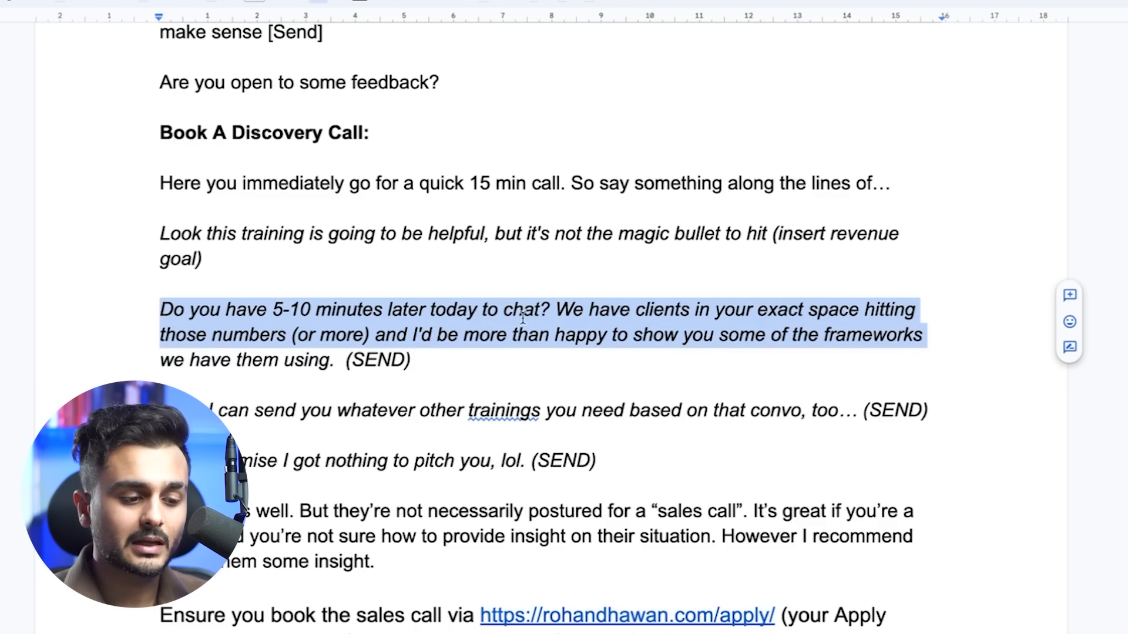
drag(451, 360, 924, 325)
scroll(161, 325, down, 2)
scroll(670, 335, down, 1)
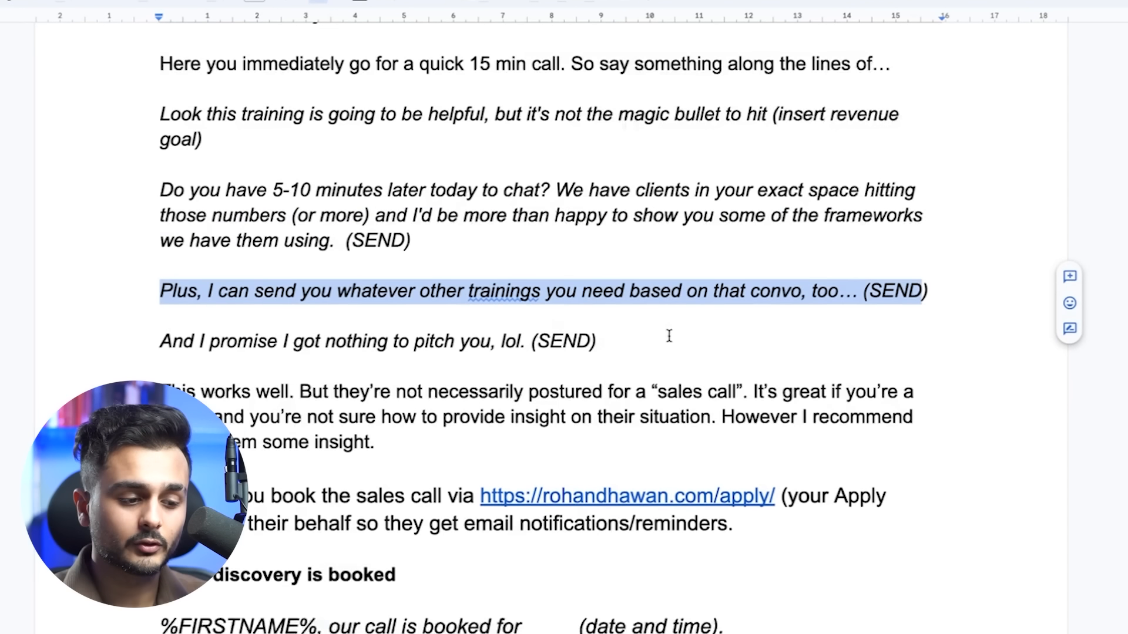
drag(164, 316, 651, 317)
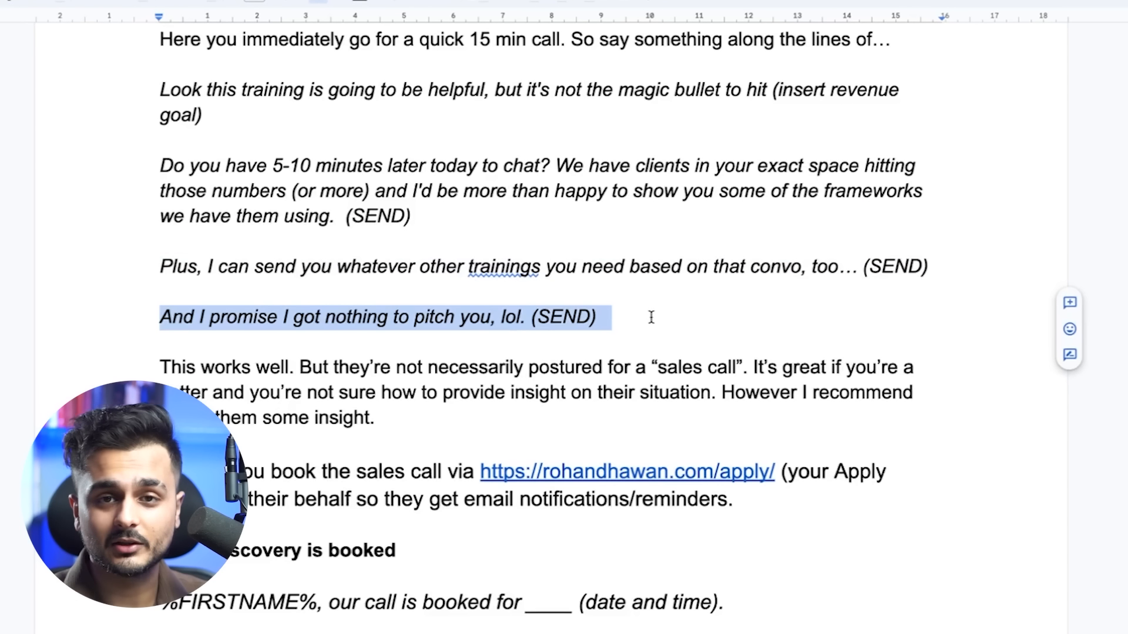
Highlight the note recommending giving insight and the instruction to book the sales call through the Apply page
scroll(651, 317, down, 1)
drag(160, 295, 726, 318)
click(730, 317)
drag(376, 348, 81, 297)
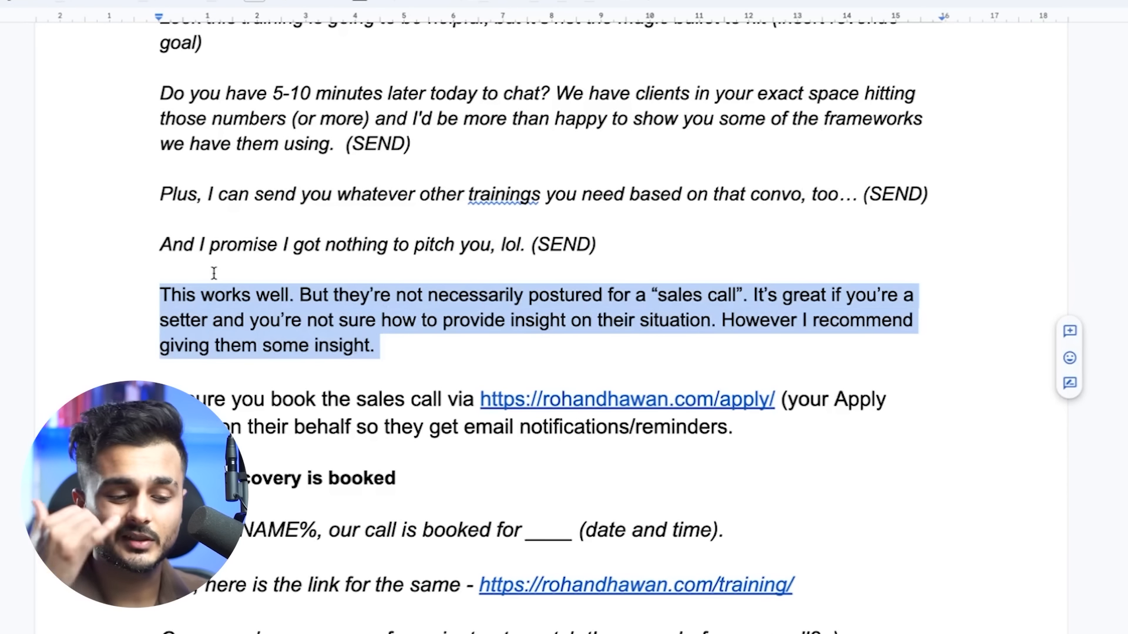
scroll(215, 315, down, 1)
scroll(215, 315, down, 1)
drag(222, 309, 846, 334)
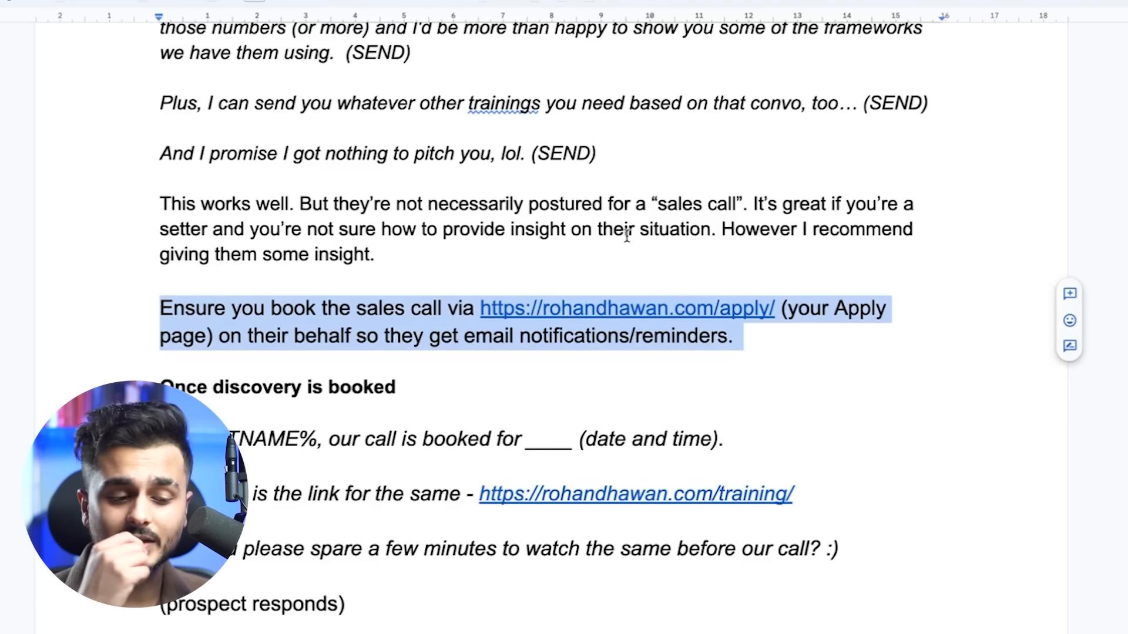
Highlight the "Once discovery is booked" heading and its follow-up messages through "Looking forward to speaking with you."
scroll(538, 329, down, 4)
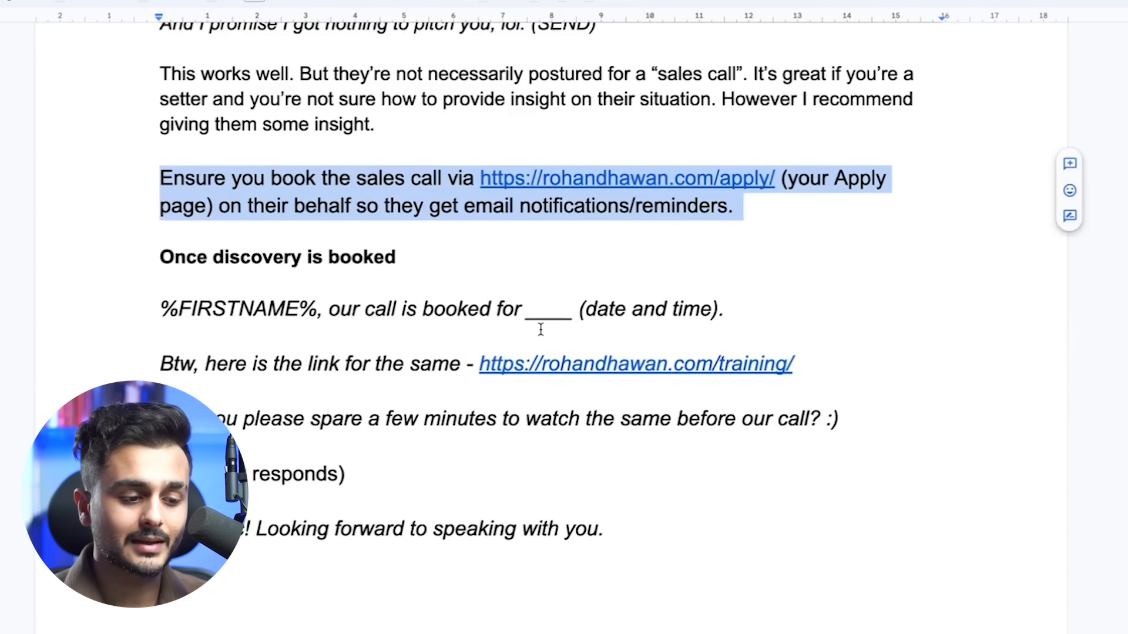
drag(161, 169, 504, 169)
scroll(493, 174, down, 1)
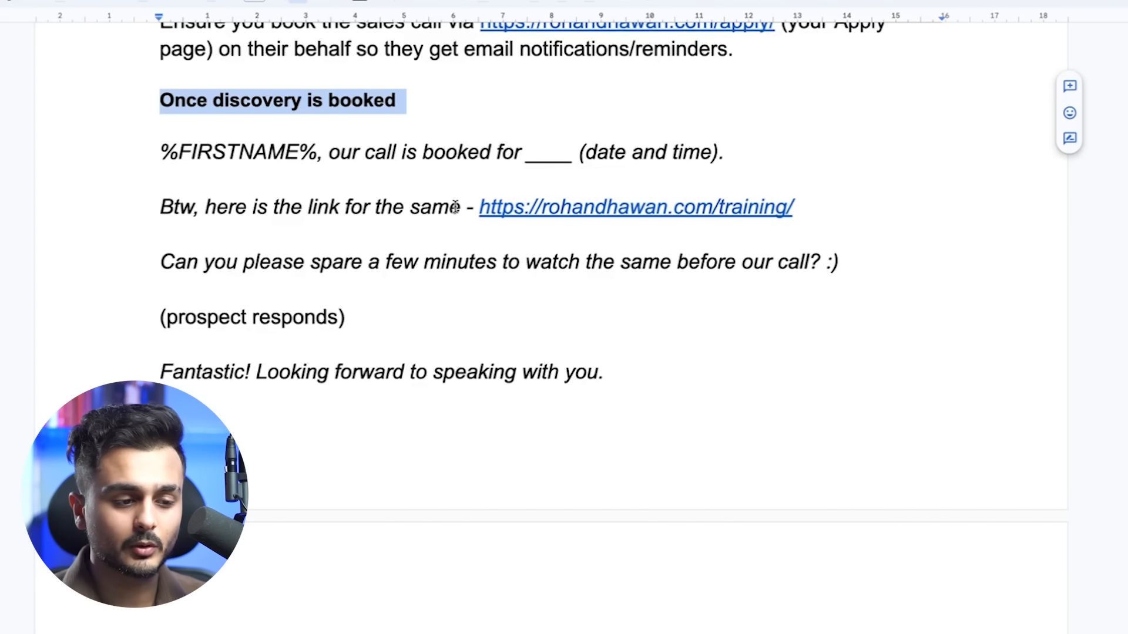
drag(147, 152, 509, 177)
drag(161, 227, 853, 223)
click(556, 311)
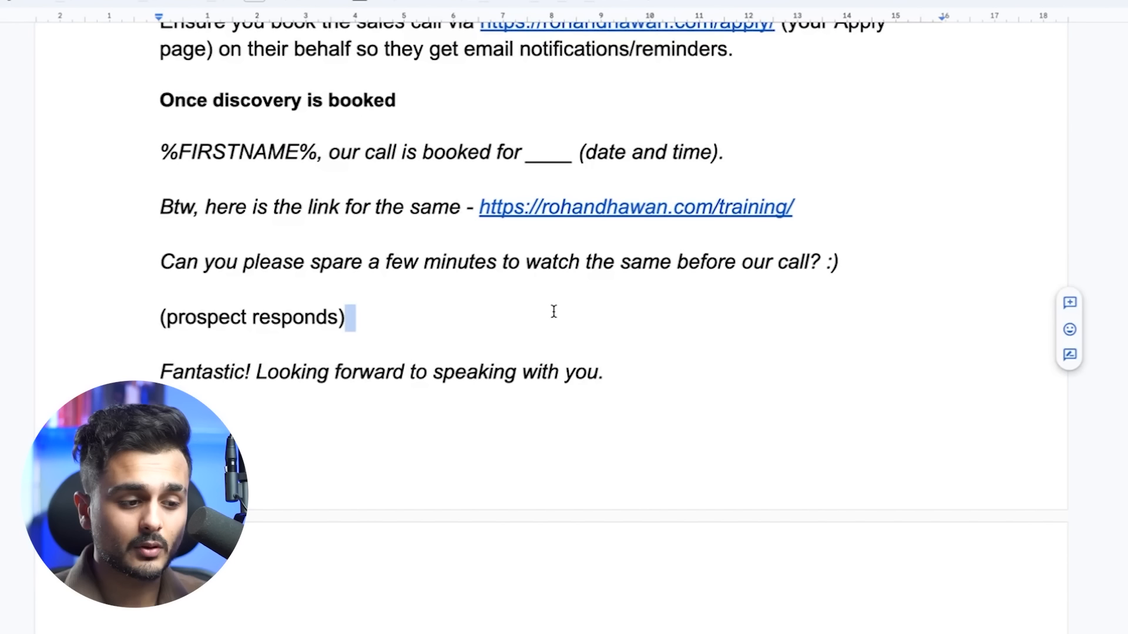
drag(162, 262, 839, 267)
scroll(676, 351, down, 1)
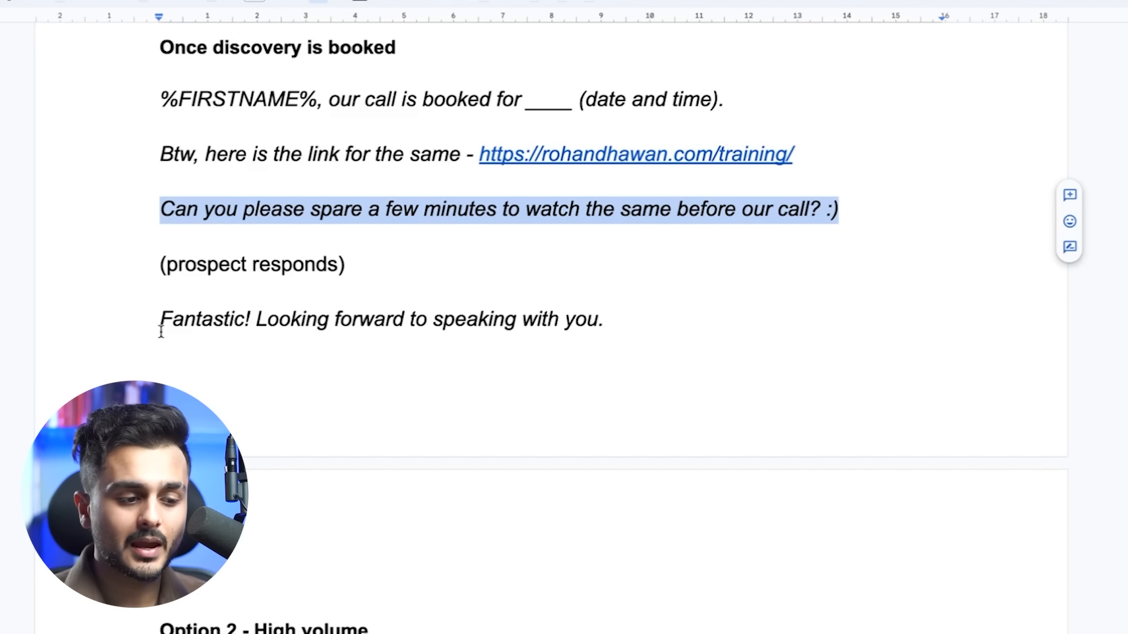
drag(160, 322, 675, 337)
Highlight the "Option 2 - High volume" heading and its opening message down to the reply placeholder
scroll(626, 350, down, 1)
scroll(623, 351, down, 8)
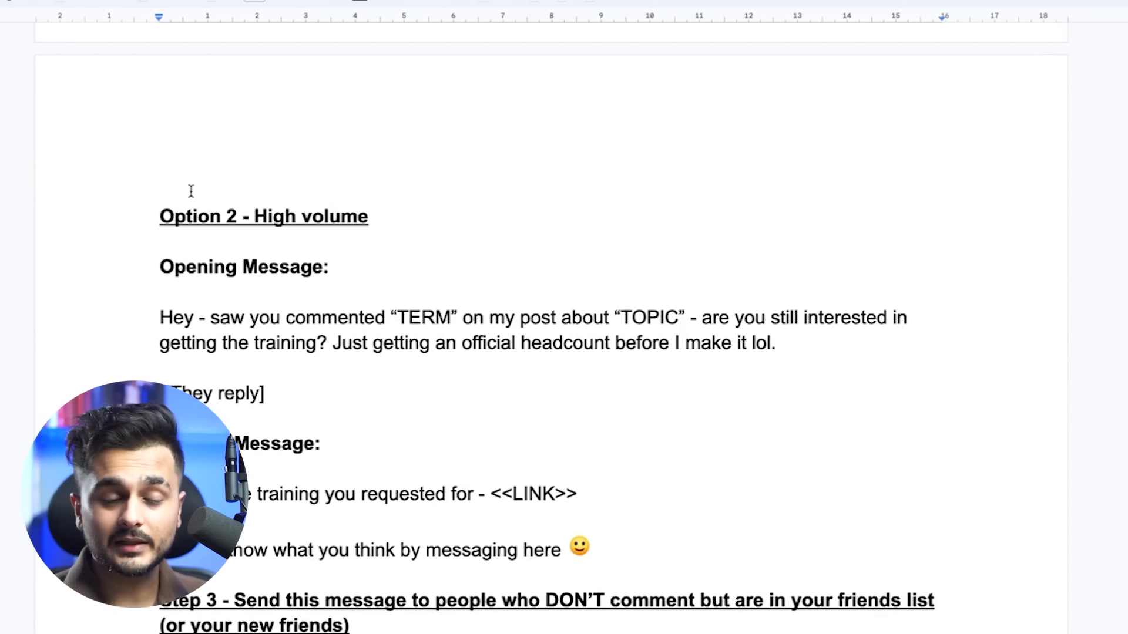
drag(175, 218, 468, 217)
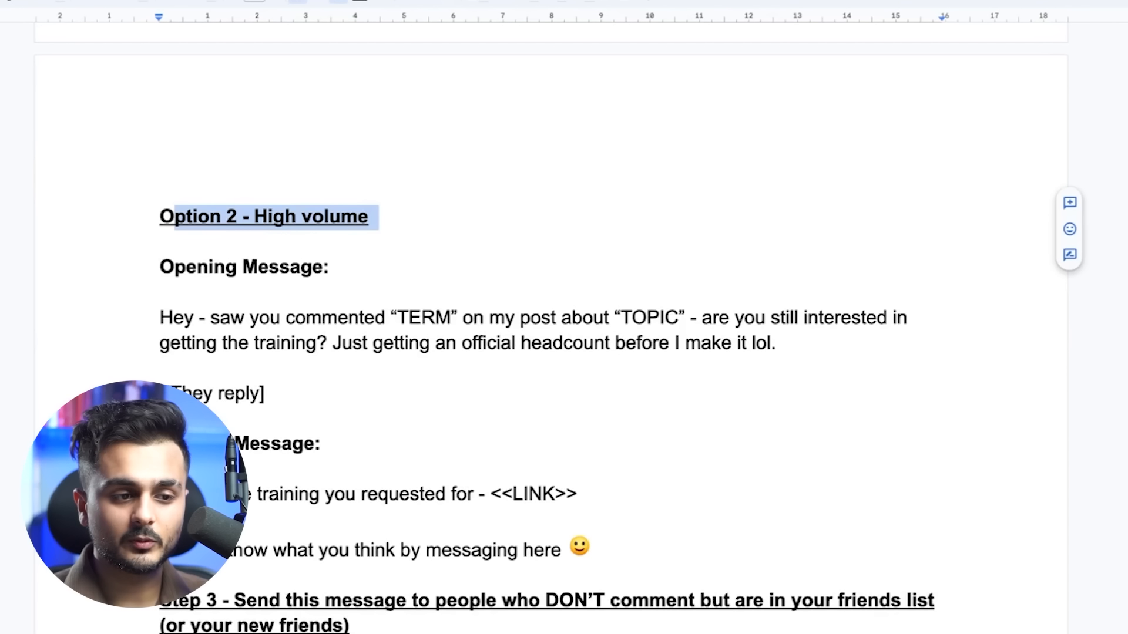
scroll(420, 265, down, 4)
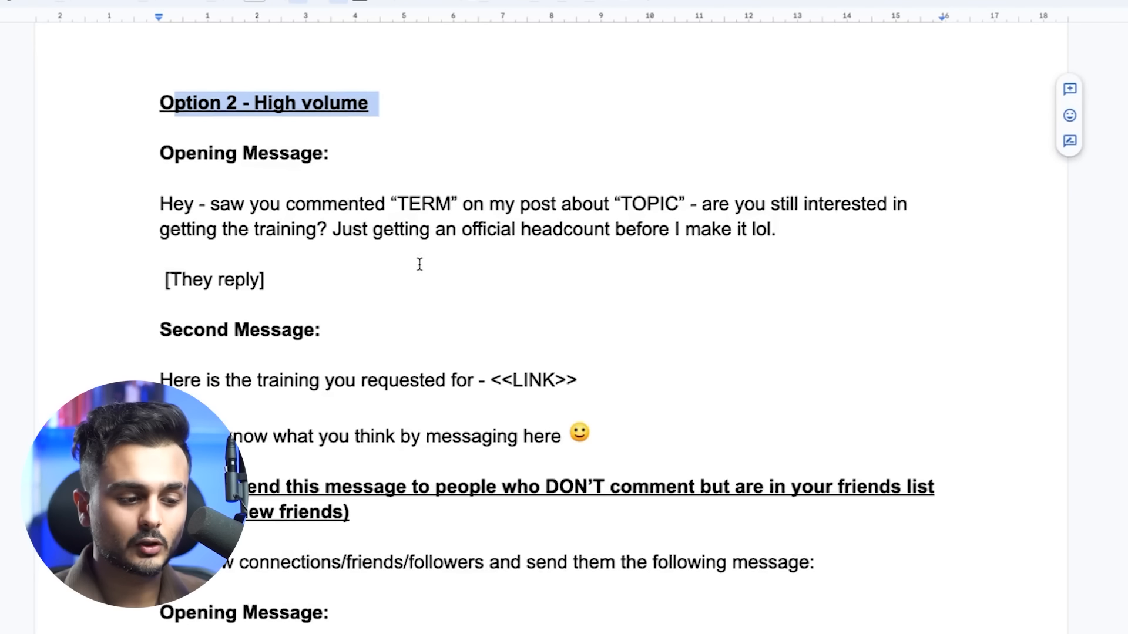
drag(160, 141, 368, 213)
scroll(367, 213, down, 2)
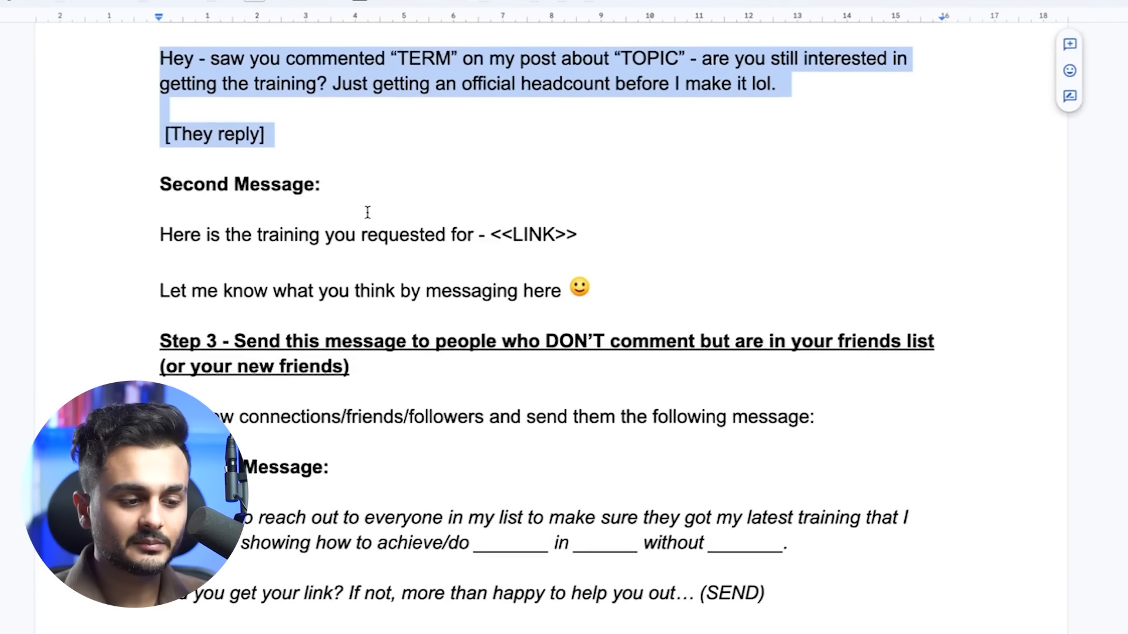
Highlight the training link and feedback request lines in Option 2's second message
scroll(230, 308, down, 1)
drag(165, 193, 676, 251)
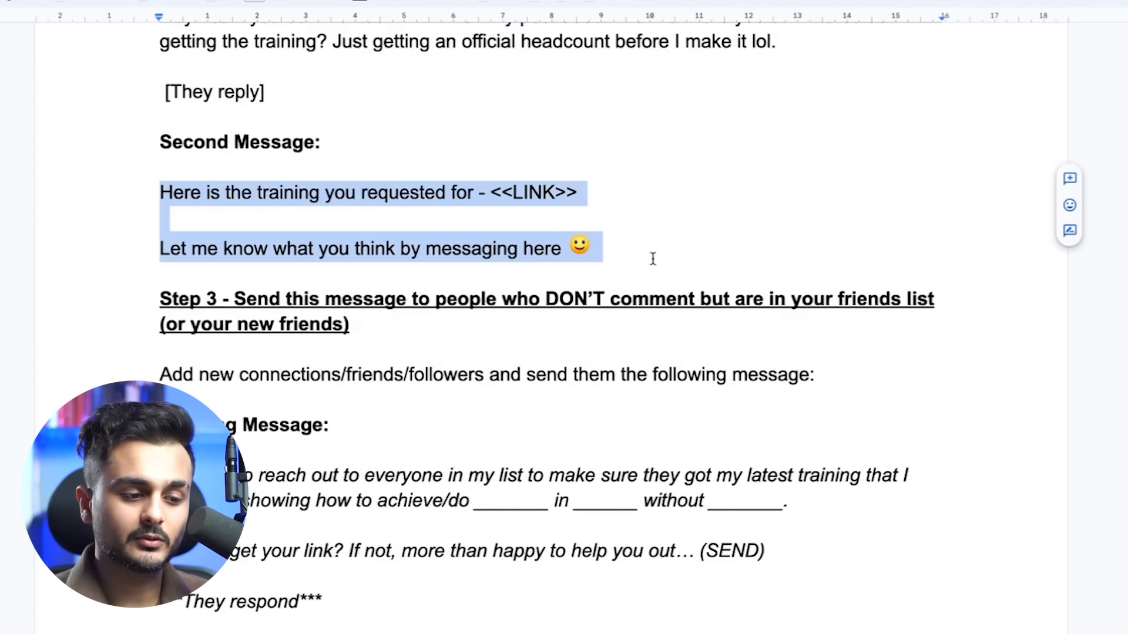
scroll(567, 305, down, 1)
click(415, 245)
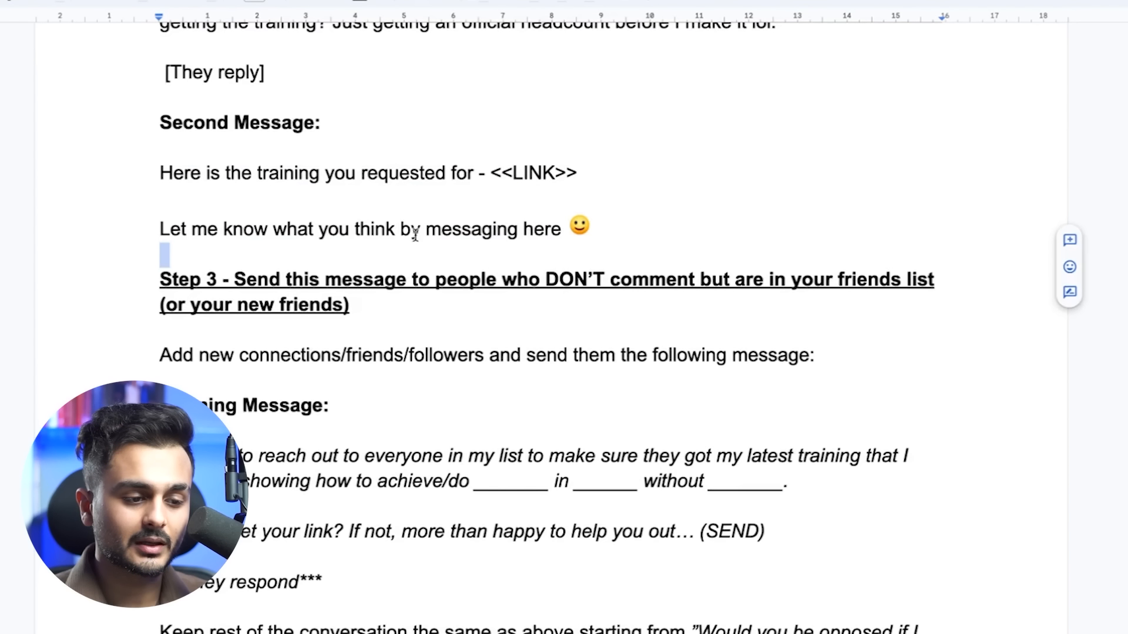
triple_click(413, 229)
Highlight the Step 3 instruction to add new connections/friends/followers and send them the following message
scroll(404, 259, down, 4)
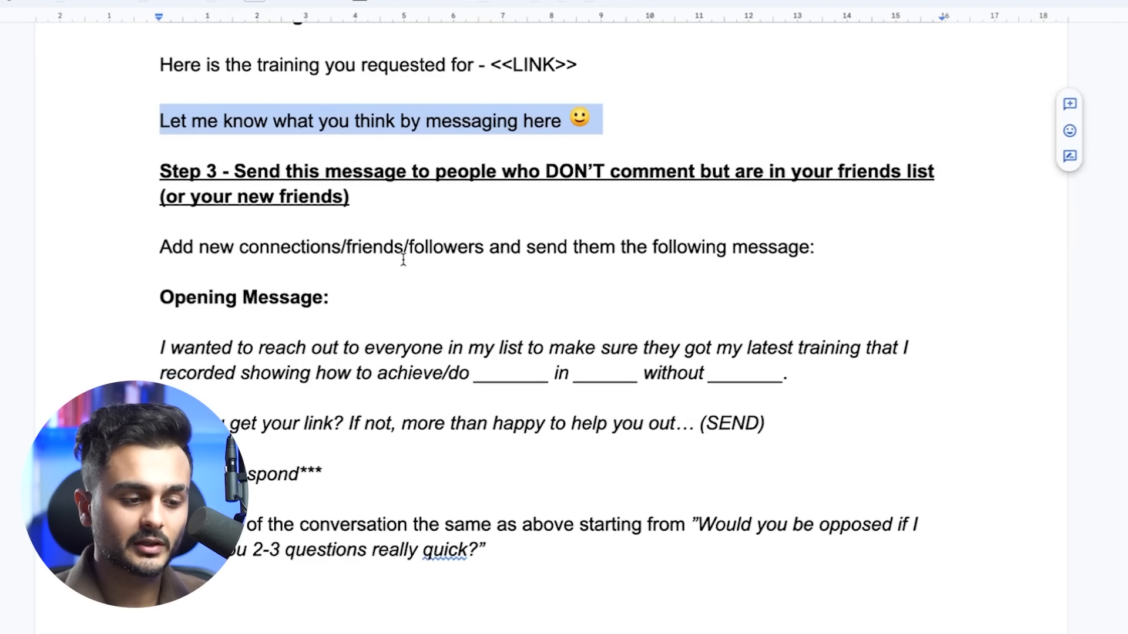
scroll(213, 249, down, 1)
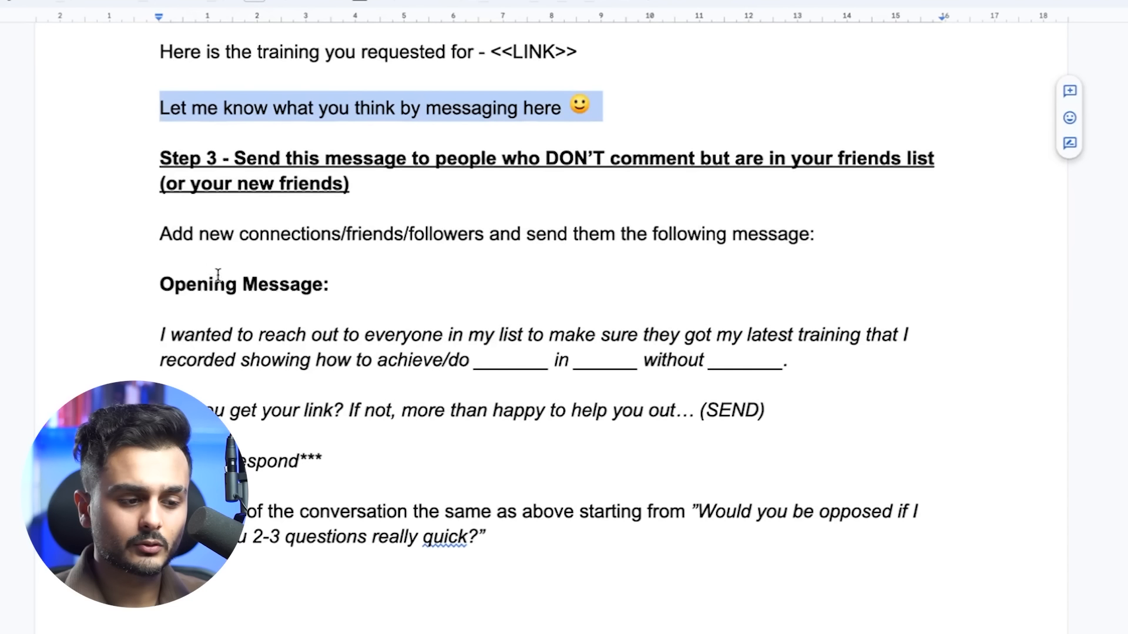
drag(147, 232, 879, 260)
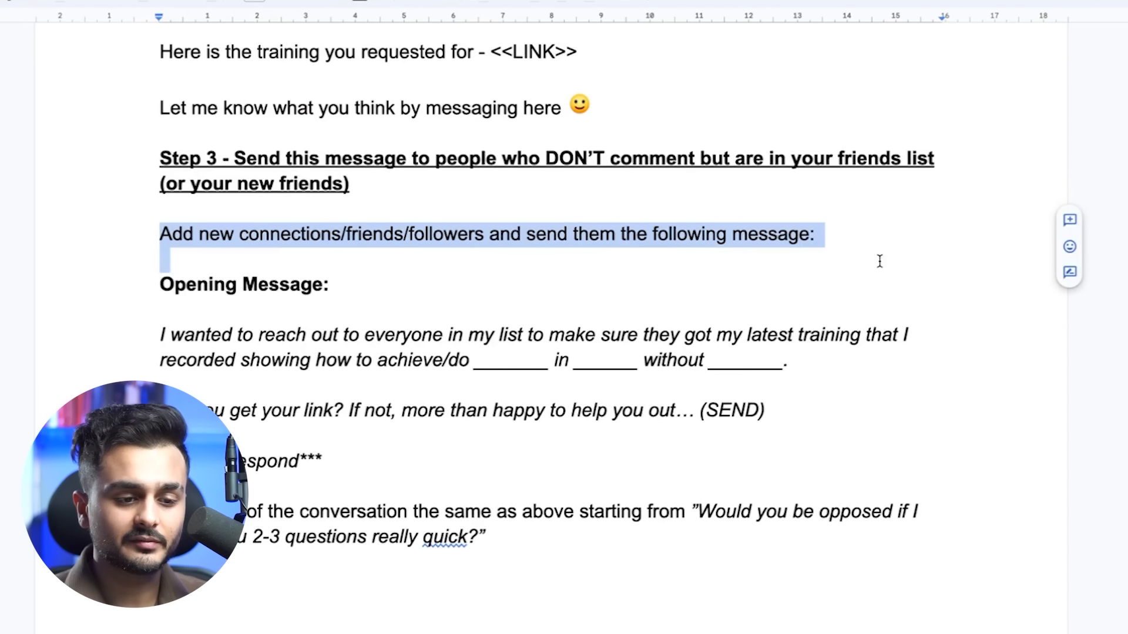
scroll(640, 329, down, 2)
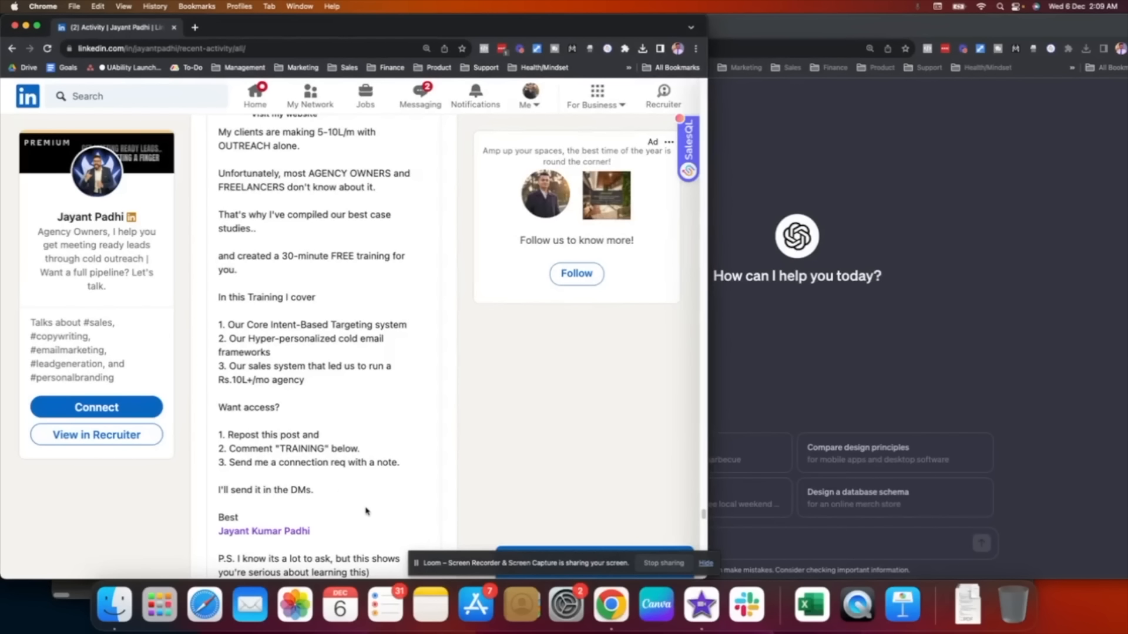
Copy the full text of the LinkedIn post offering a 30-minute FREE outreach training, including its P.S. line
scroll(367, 512, down, 1)
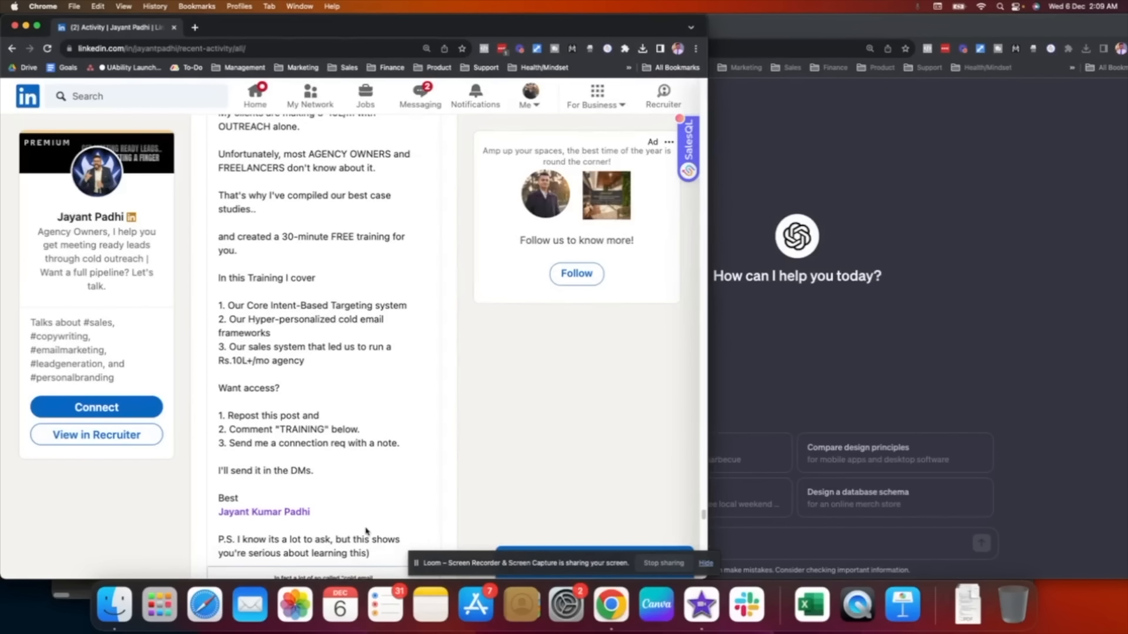
drag(376, 555, 219, 254)
right_click(234, 254)
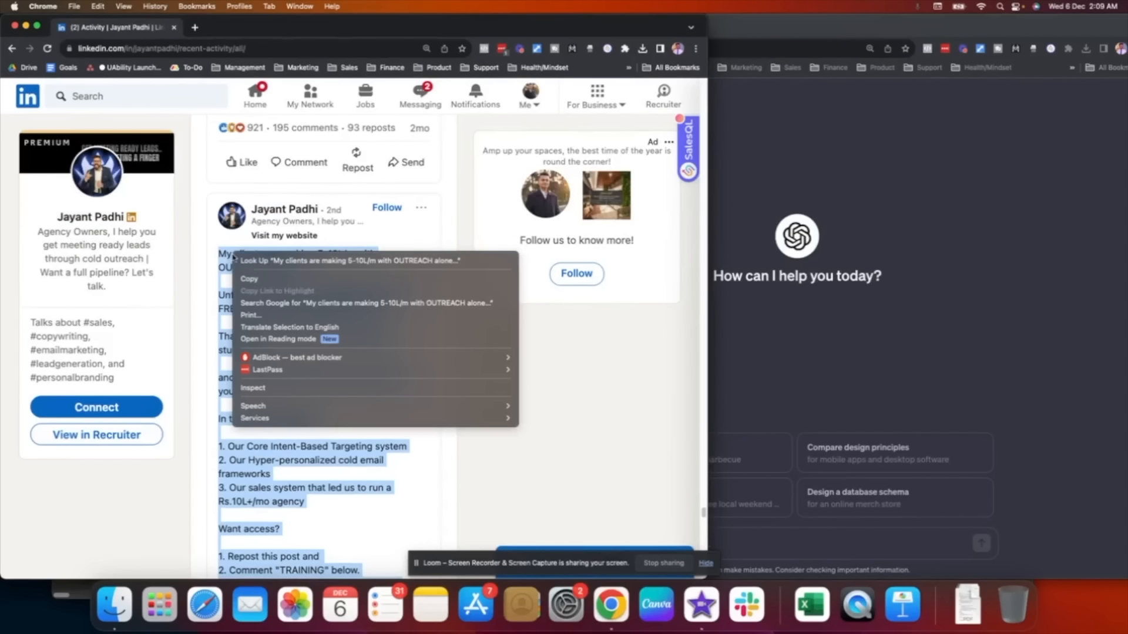
click(259, 279)
In ChatGPT, write a prompt to study the Linkedin post below and break down tonality, strategy and copywriting pattern for similar posts maximizing lead magnet comments
click(842, 297)
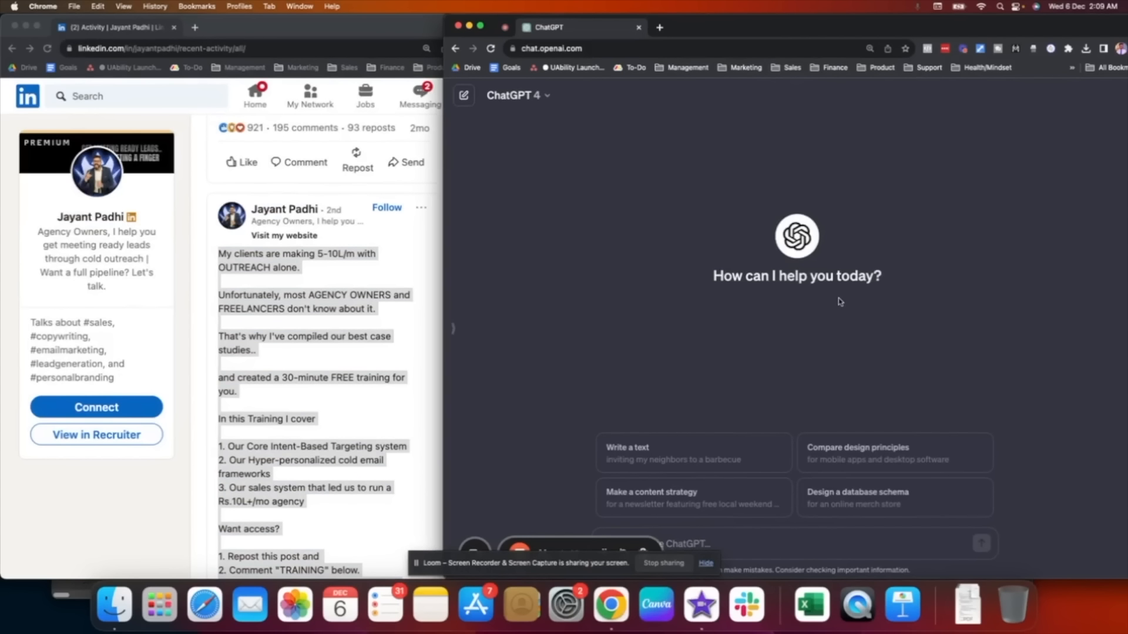
click(782, 547)
key(super+v)
text(dy the organic post made)
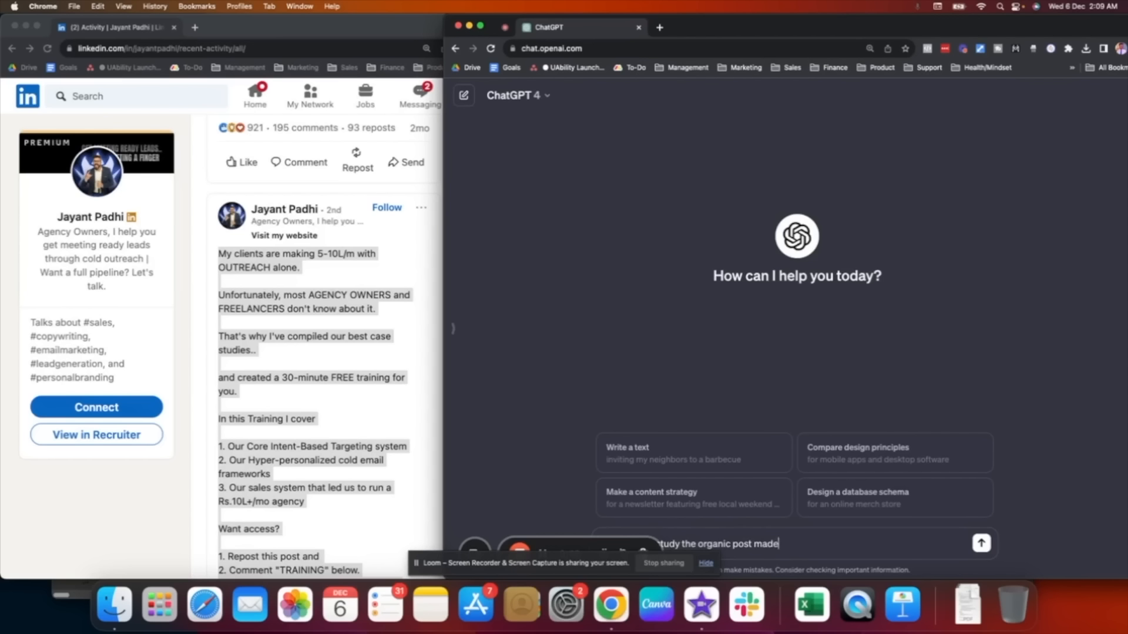
text( on Linkedin below and breakdown the )
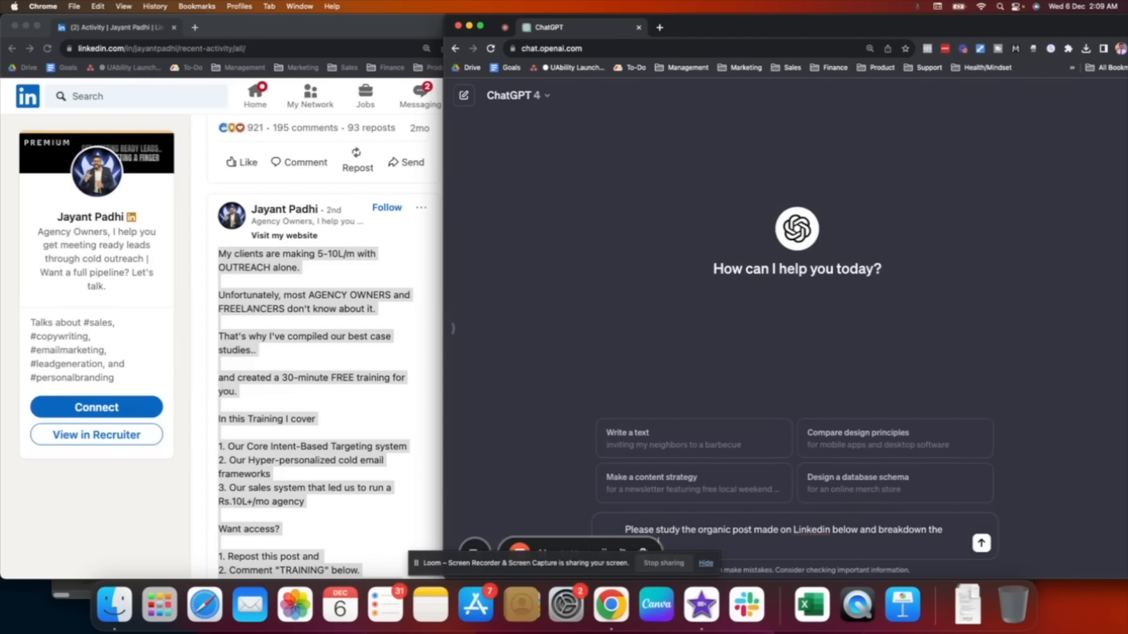
text(strategy, copywriting pat)
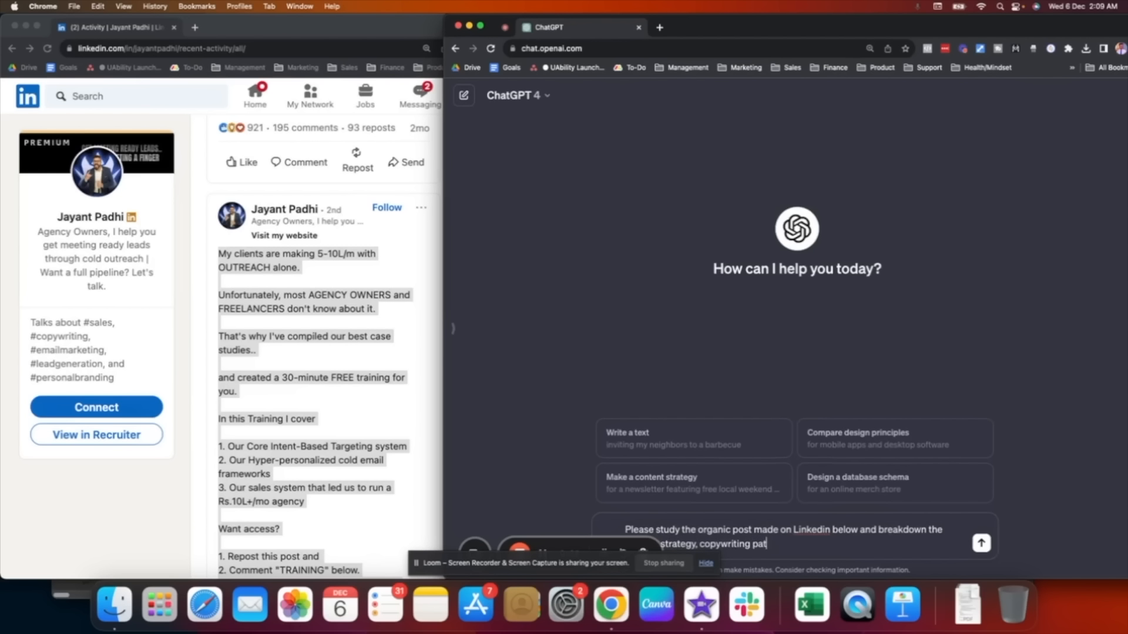
text(tern and everythi)
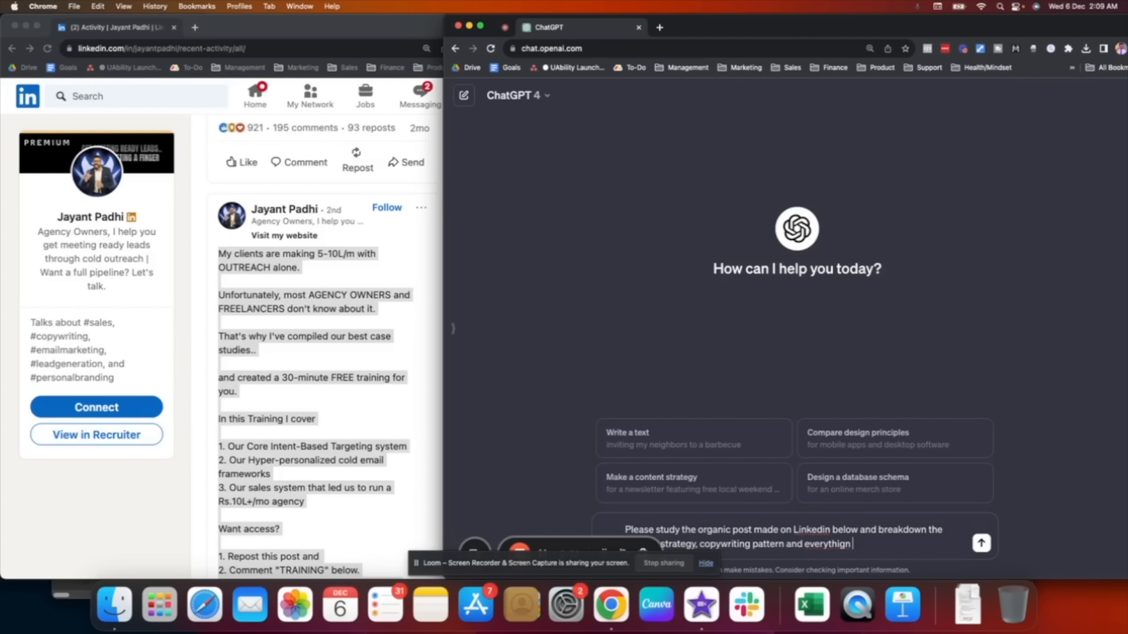
text(ng eles)
text( relevant to)
text( create similar post)
text(s for myself which resu)
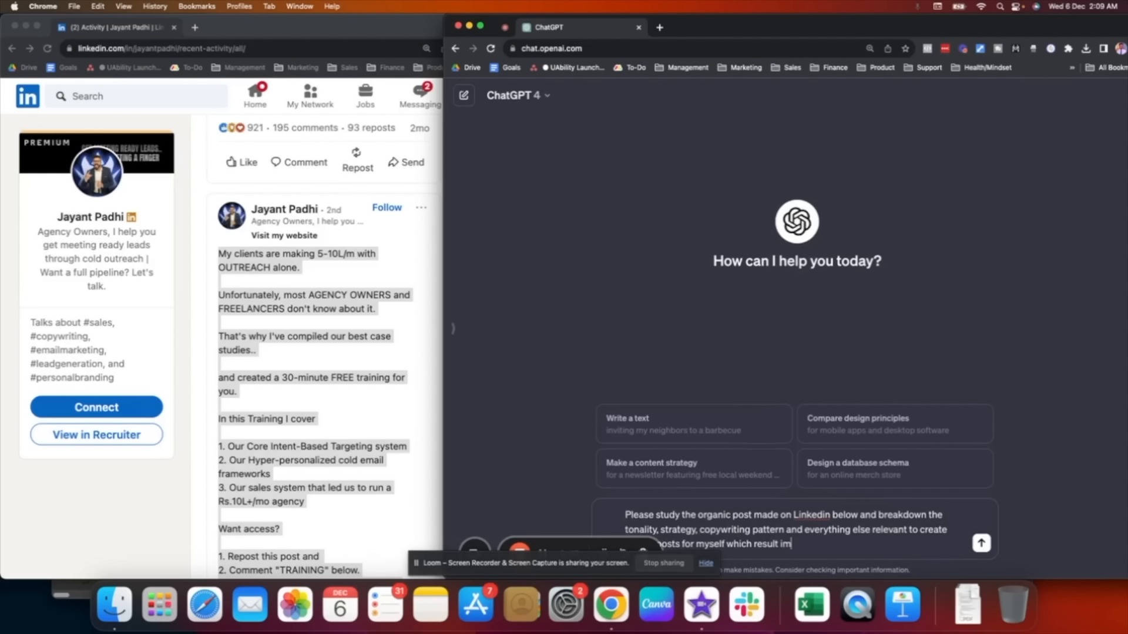
text(lt in maximum comments for my lead magnet.)
Add the copied LinkedIn post below the prompt instructions, enclosed in quotation marks
key(shift+Return)
key(shift+Return)
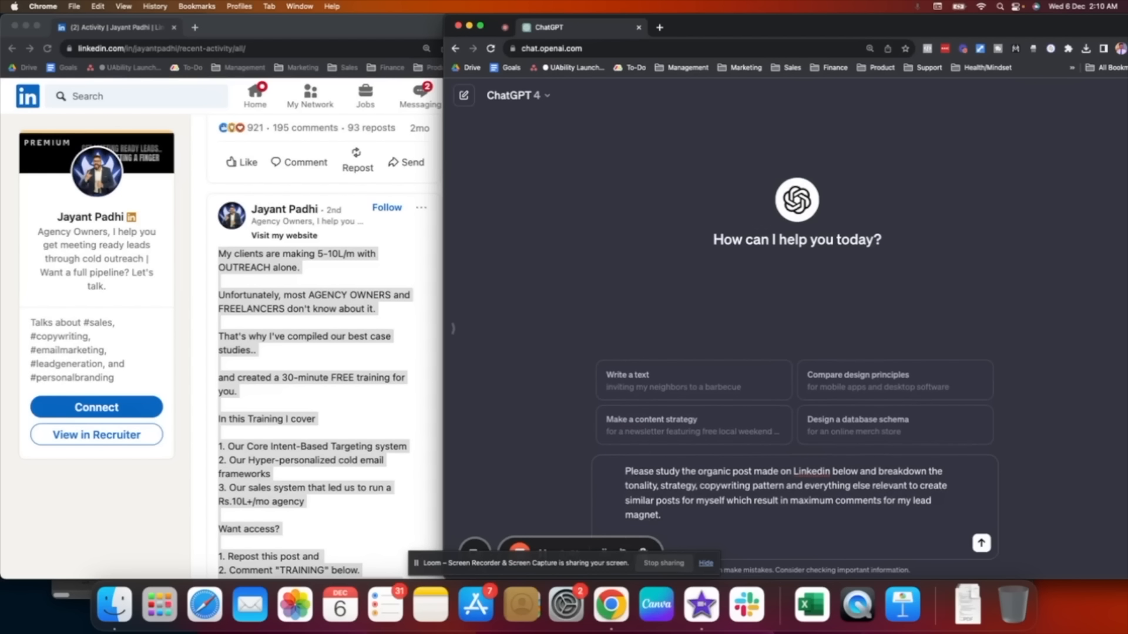
text(")
key(super+v)
text(")
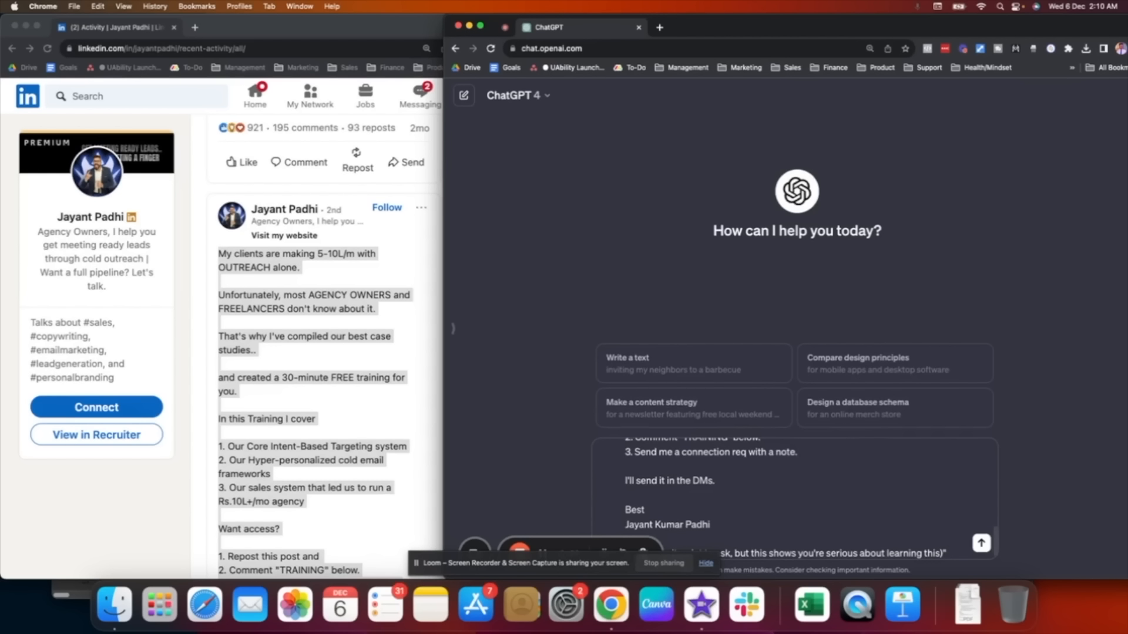
Insert the label "Organic Post:" between the instructions and the quoted post, and send the prompt
scroll(723, 509, up, 10)
click(722, 509)
key(shift+Return)
key(shift+Return)
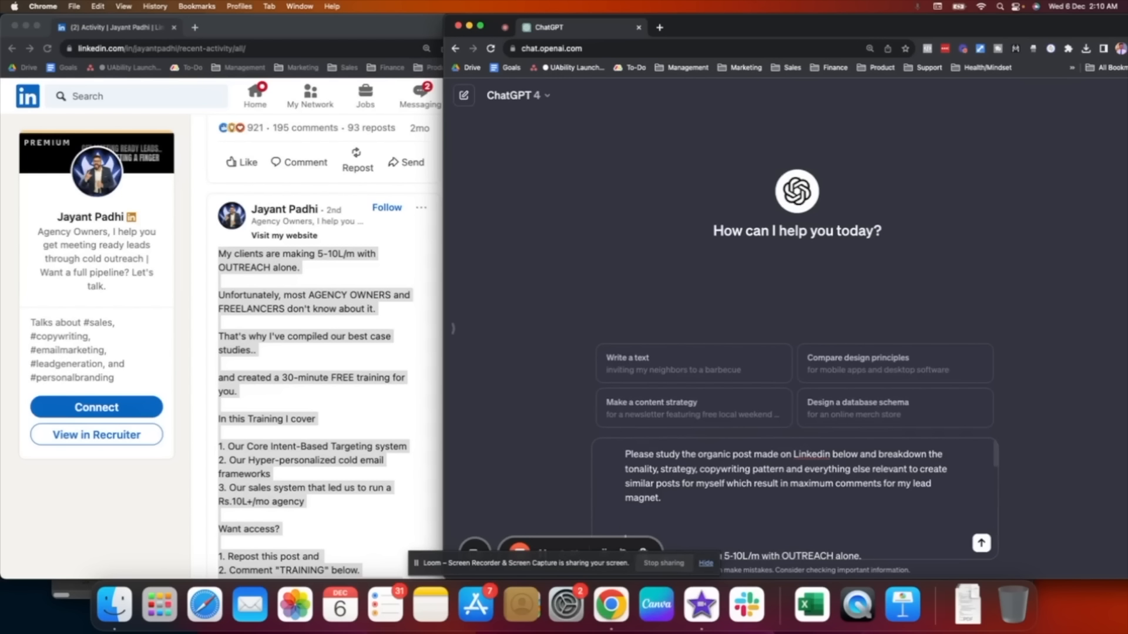
text(Organic Post:)
key(Return)
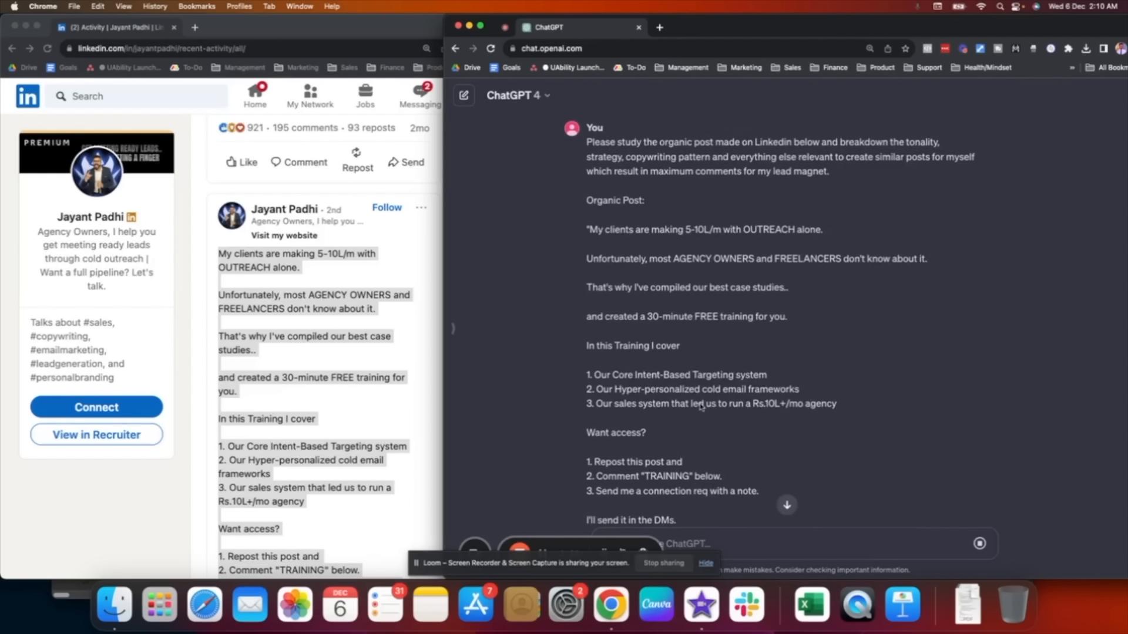
Highlight the instruction paragraph in the sent prompt and look through the breakdown of the post
drag(597, 141, 773, 183)
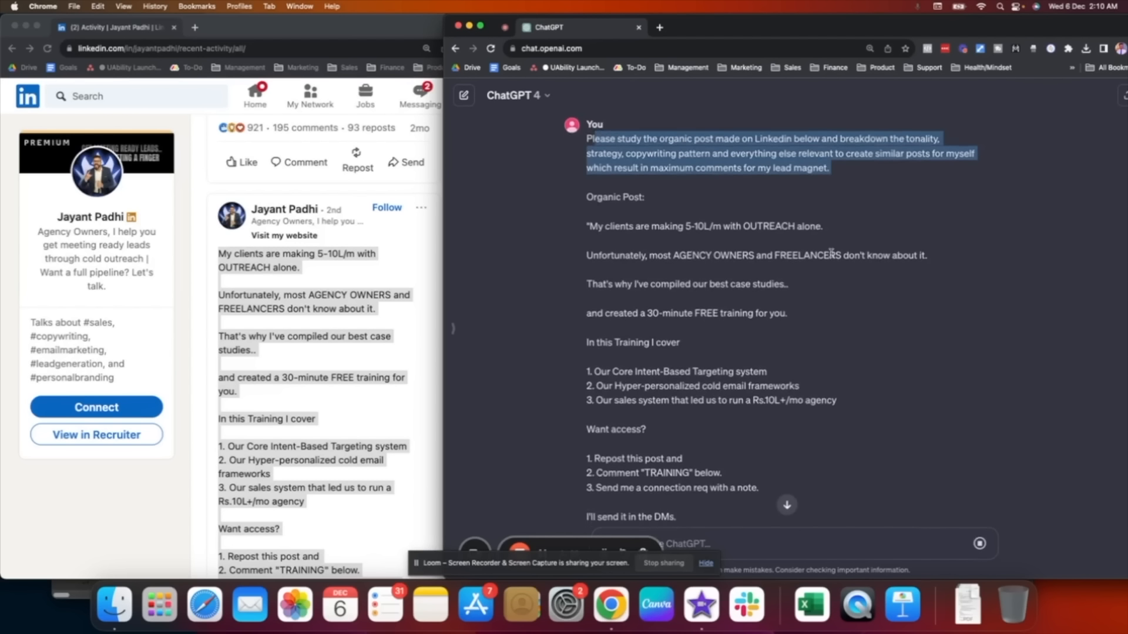
scroll(734, 303, down, 3)
scroll(735, 302, down, 5)
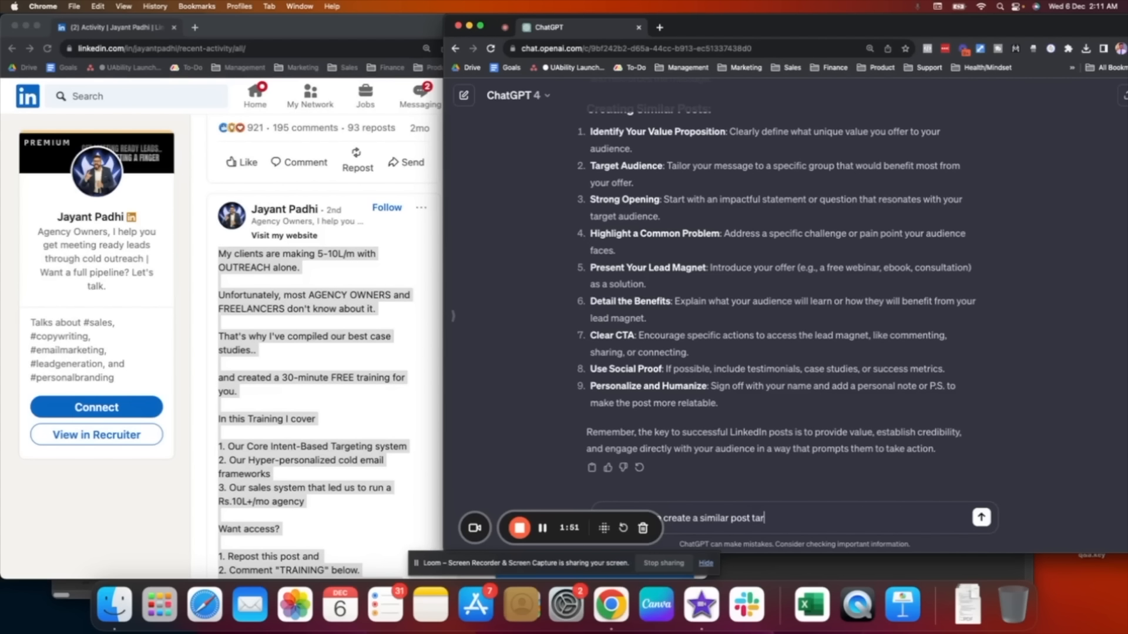
Ask ChatGPT to create a similar post targeting Dentist in New York looking for implant patients, with Linkedin as the platform
text(ing )
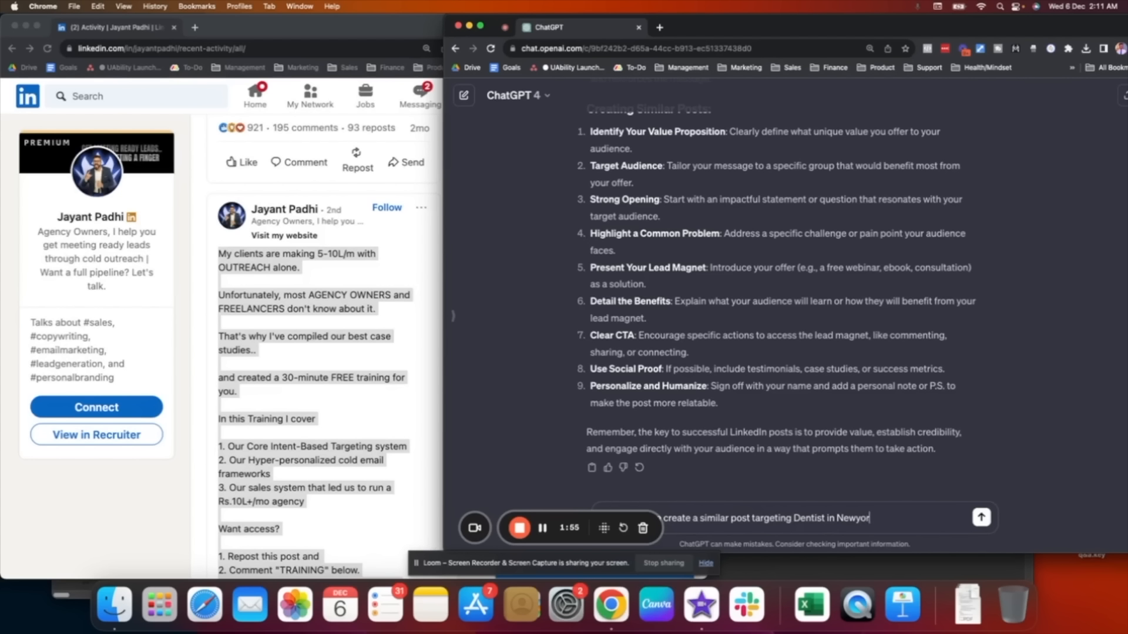
text(Dentist in New York looking for implant . T)
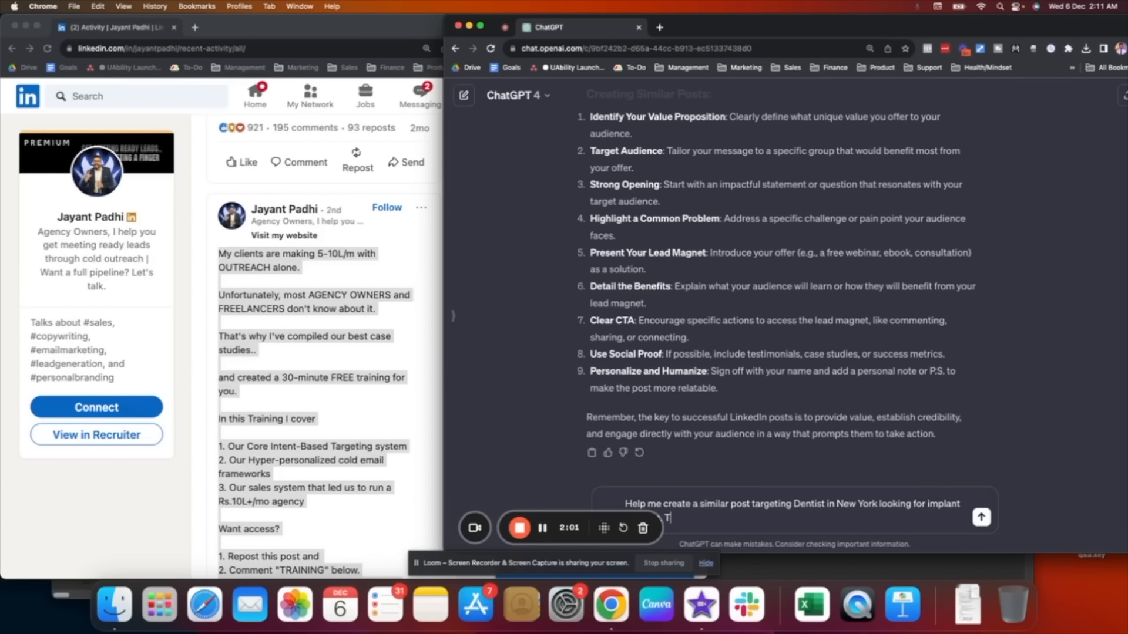
text(he platform of the post is Linkedin.)
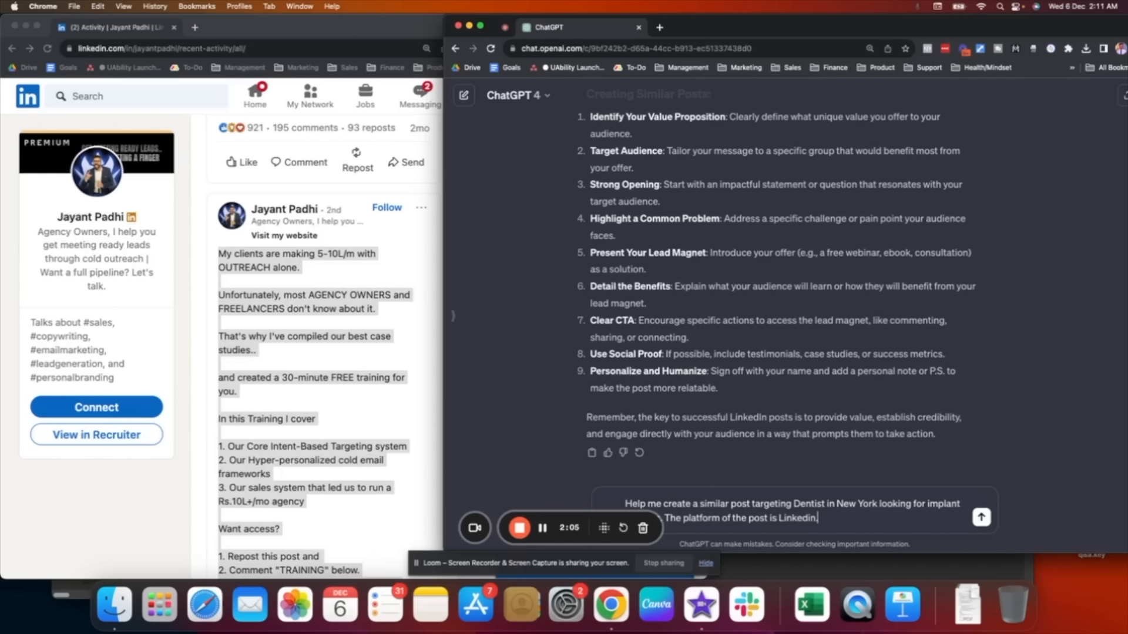
key(Return)
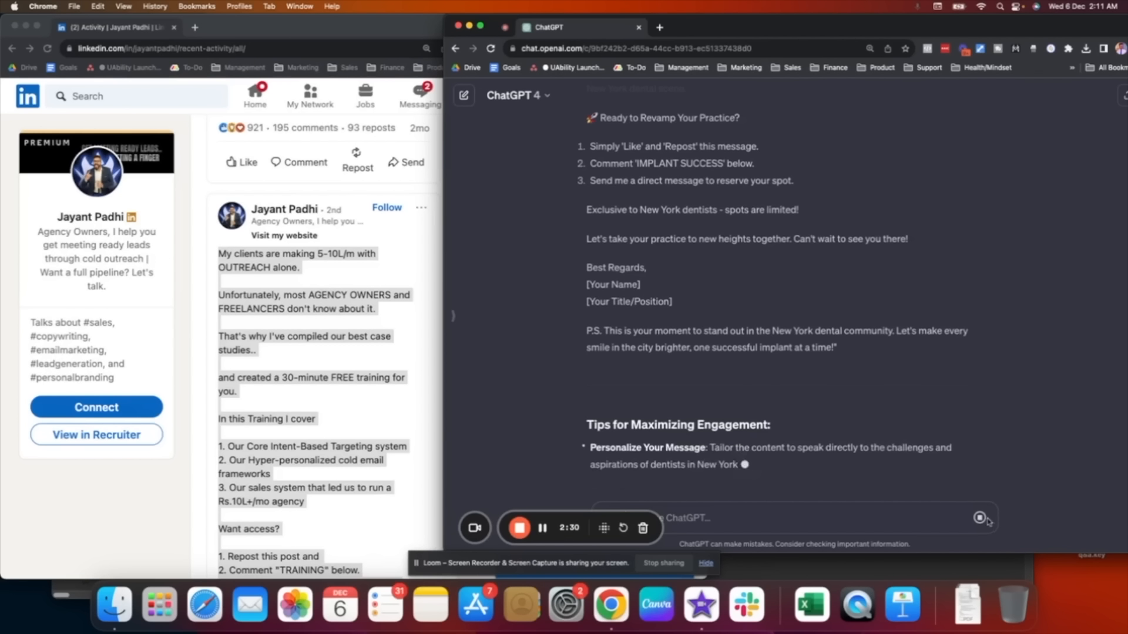
Review the beginning of the generated LinkedIn post for New York dentists, highlighting its opening lines
scroll(742, 263, up, 5)
scroll(741, 264, up, 5)
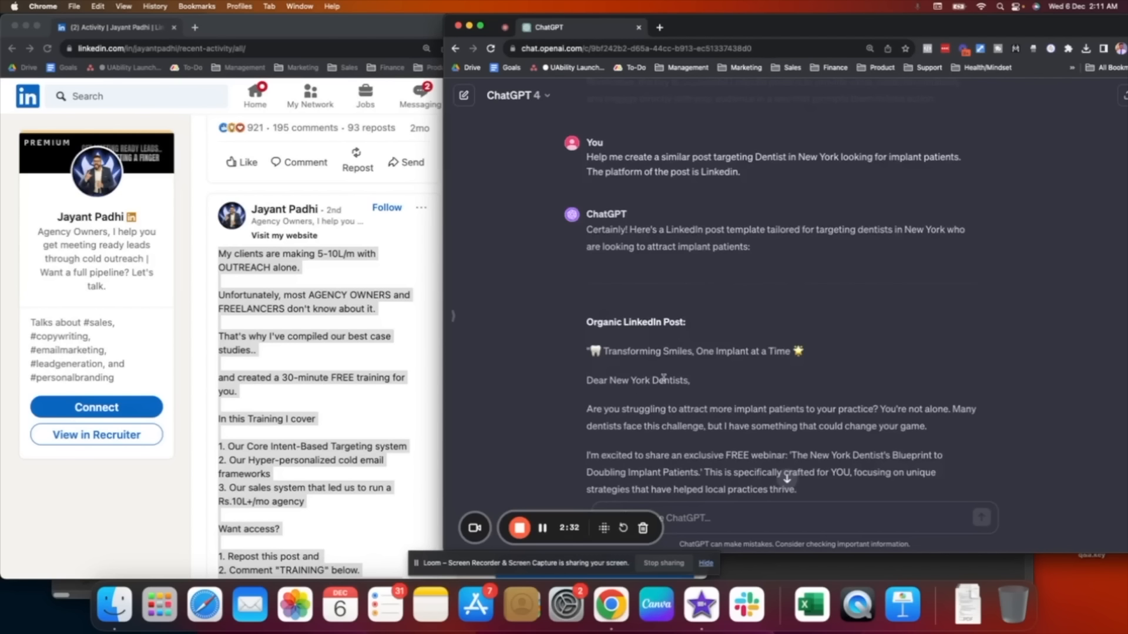
scroll(664, 379, down, 3)
drag(586, 155, 661, 289)
click(643, 283)
Switch to LinkedIn and start a new post from the home feed
click(232, 302)
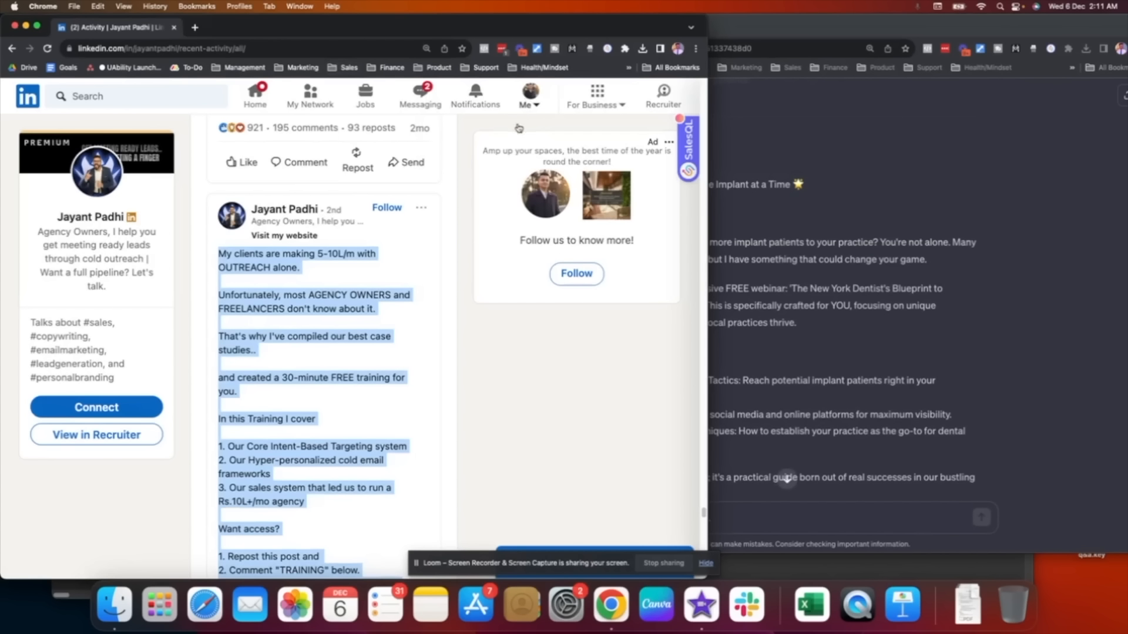
click(529, 98)
click(467, 176)
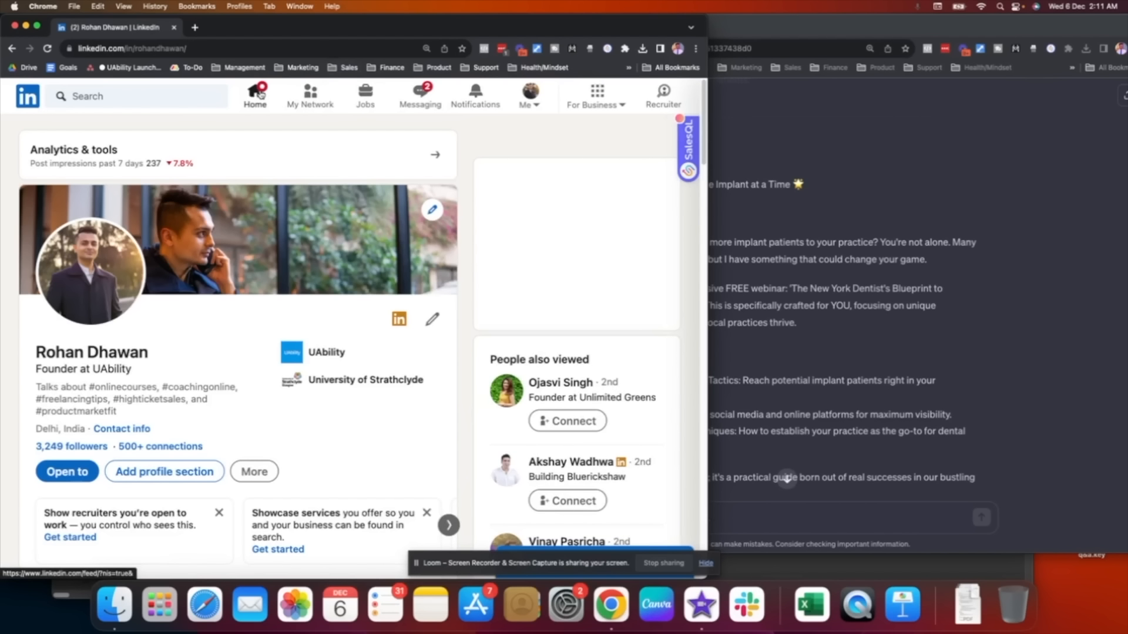
click(260, 94)
click(292, 153)
Copy ChatGPT's full dentist post response and paste it into the new LinkedIn post
click(851, 371)
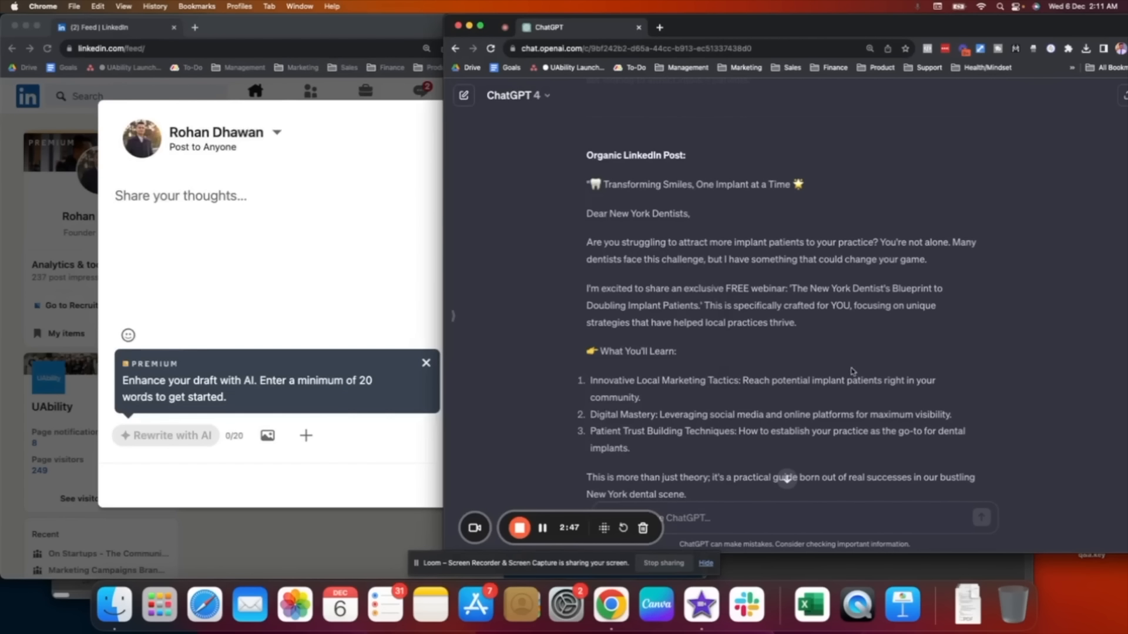
scroll(830, 383, down, 10)
click(591, 468)
click(292, 295)
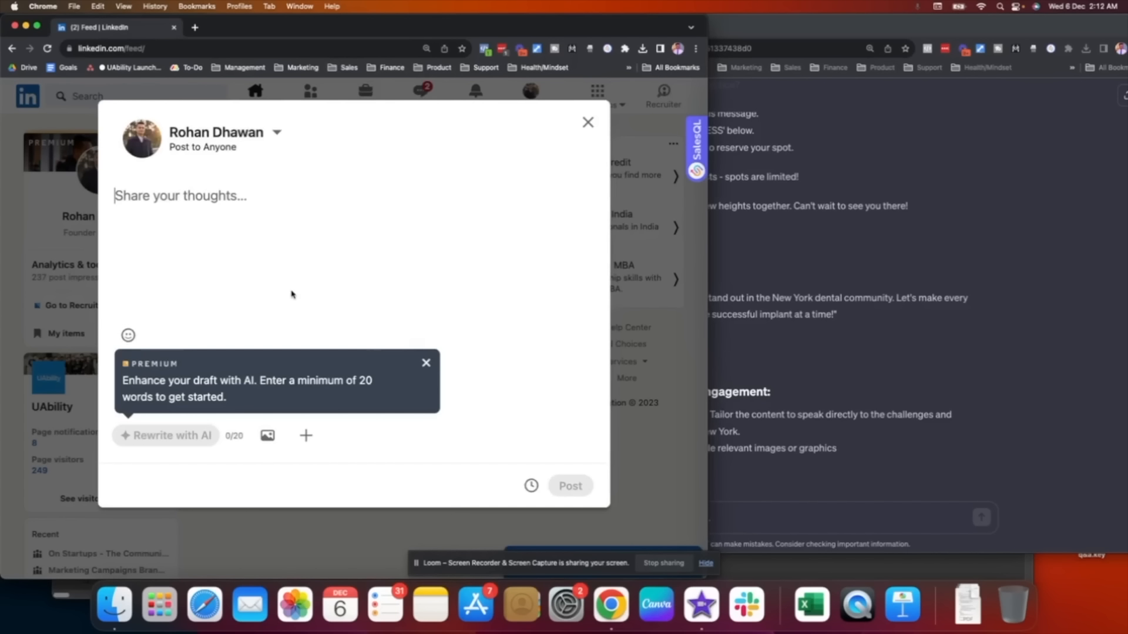
key(super+v)
Delete the "Certainly!" introduction and the opening quotation mark before the "Transforming Smiles" headline
drag(278, 301, 91, 168)
key(BackSpace)
key(BackSpace)
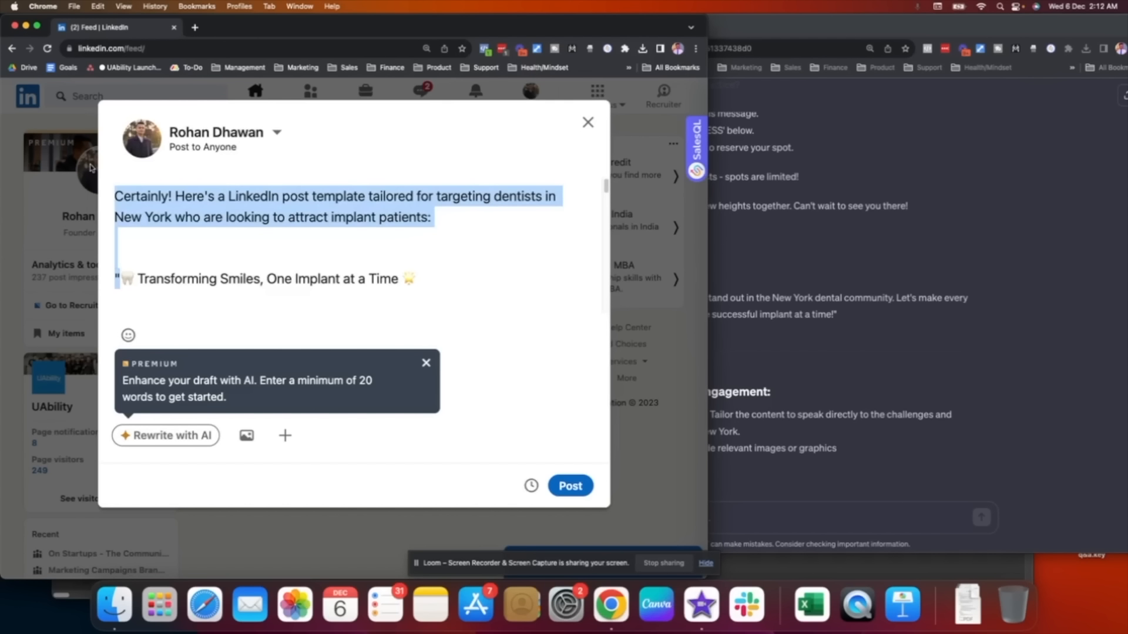
key(BackSpace)
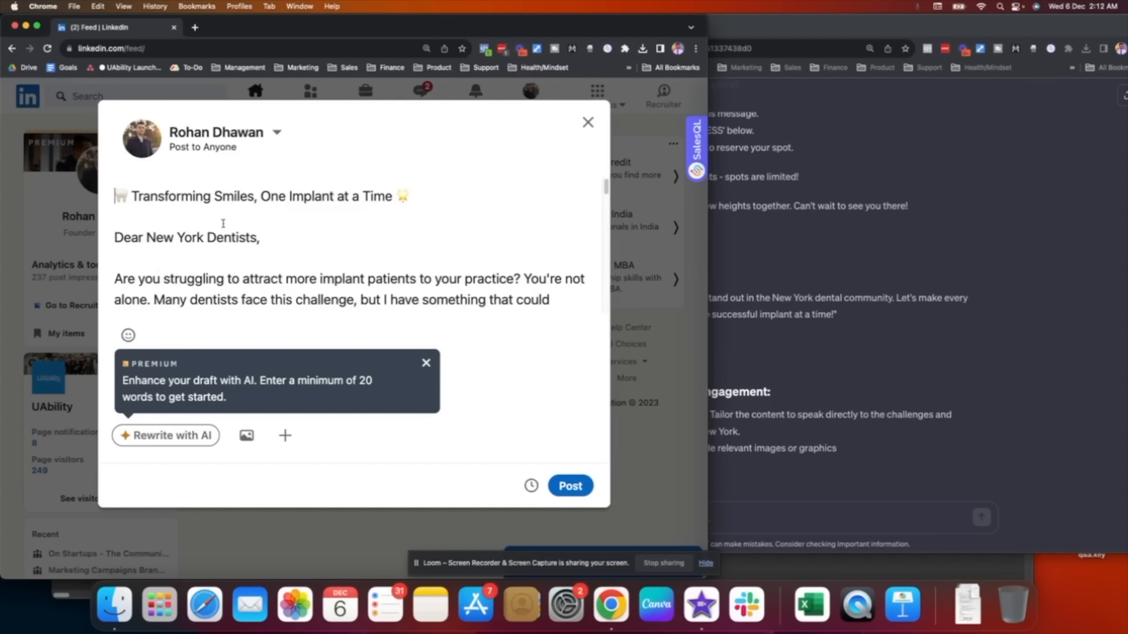
Delete the "Tips for Maximizing Engagement" section, the sign-off and the P.S. from the end of the draft
drag(223, 223, 318, 382)
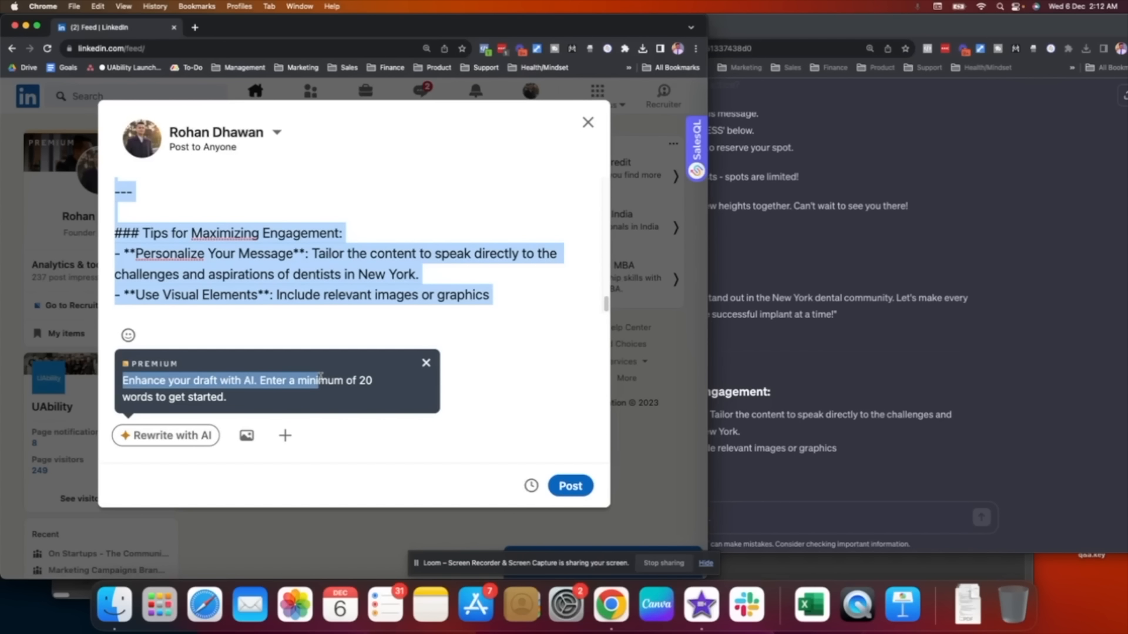
click(559, 297)
drag(558, 297, 122, 192)
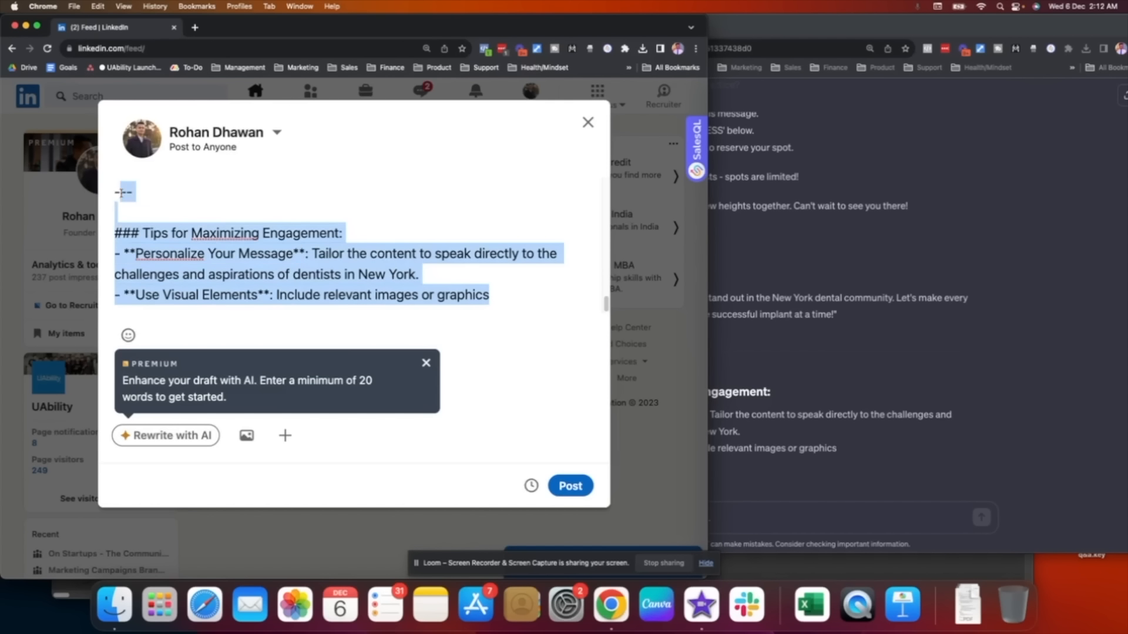
key(BackSpace)
scroll(115, 226, up, 3)
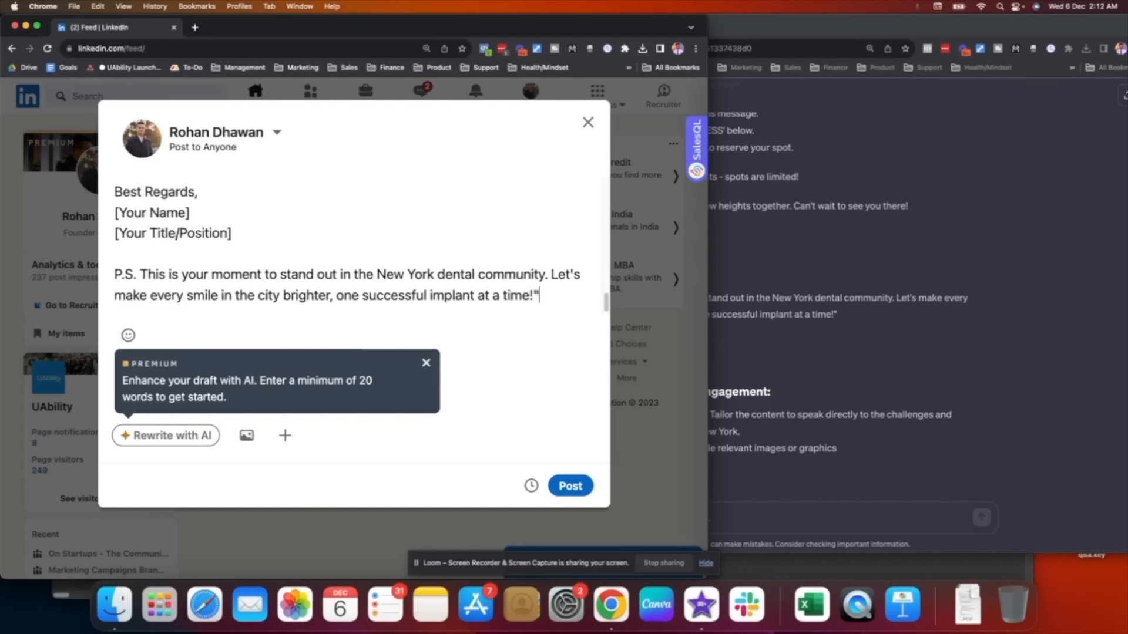
drag(115, 226, 551, 416)
key(BackSpace)
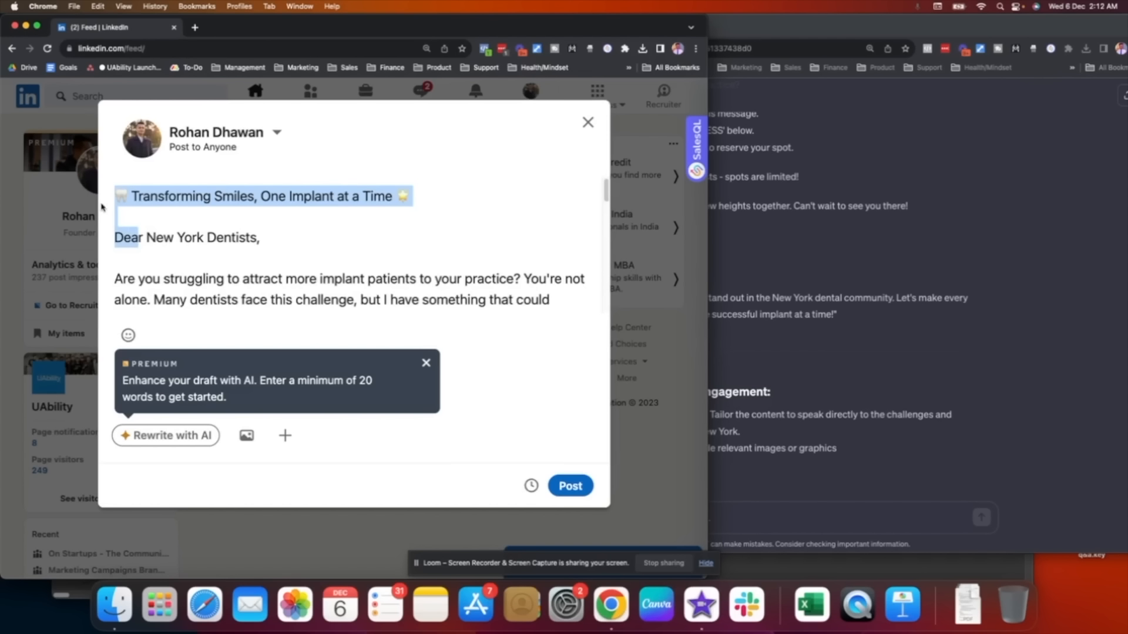
Replace the headline text and the word "Dear" with "Attention" so the draft opens with "Attention New York Dentists,"
drag(143, 237, 133, 198)
text(Attention)
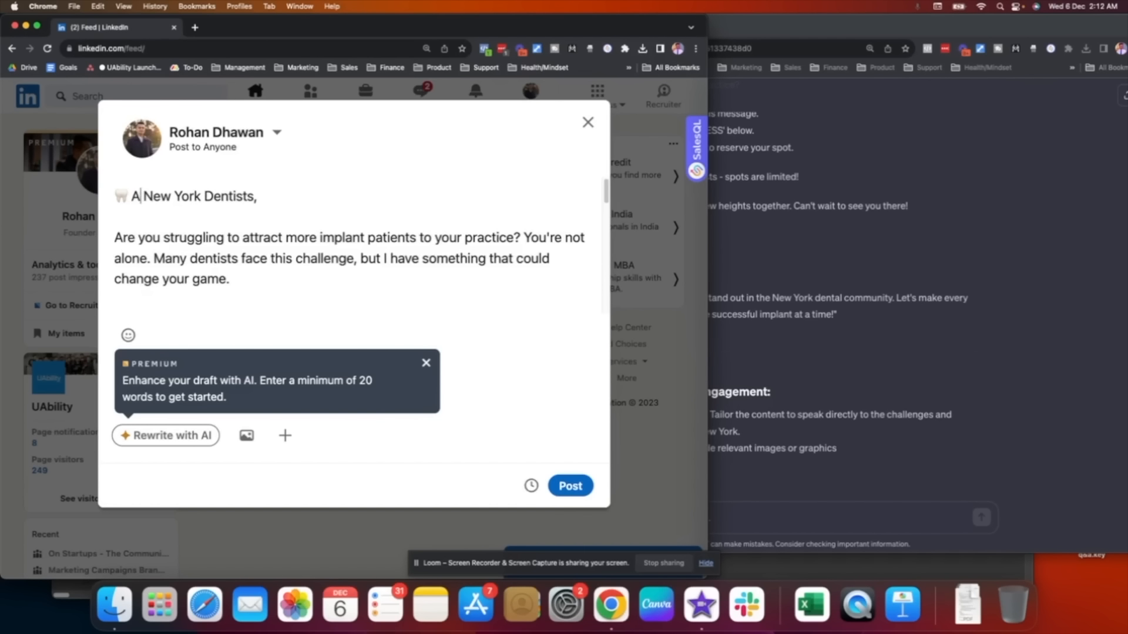
scroll(280, 249, down, 5)
scroll(281, 247, up, 5)
Examine ChatGPT's guidance on creating similar posts and read through the LinkedIn draft's offer and call to action
scroll(811, 359, up, 20)
click(811, 362)
scroll(813, 400, down, 20)
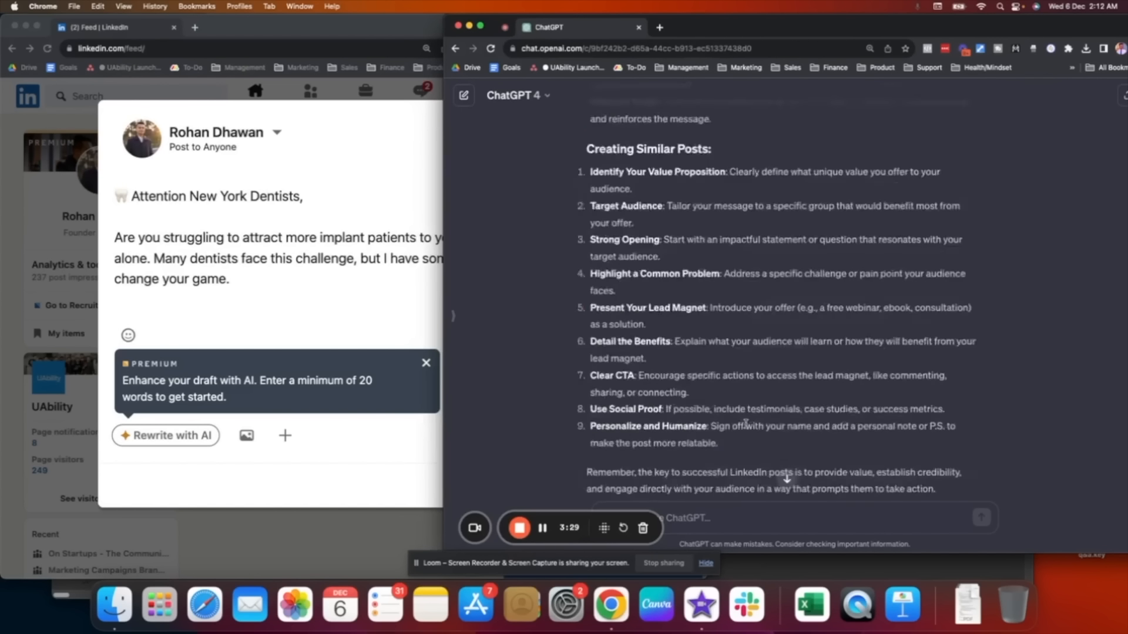
click(338, 270)
scroll(339, 270, down, 5)
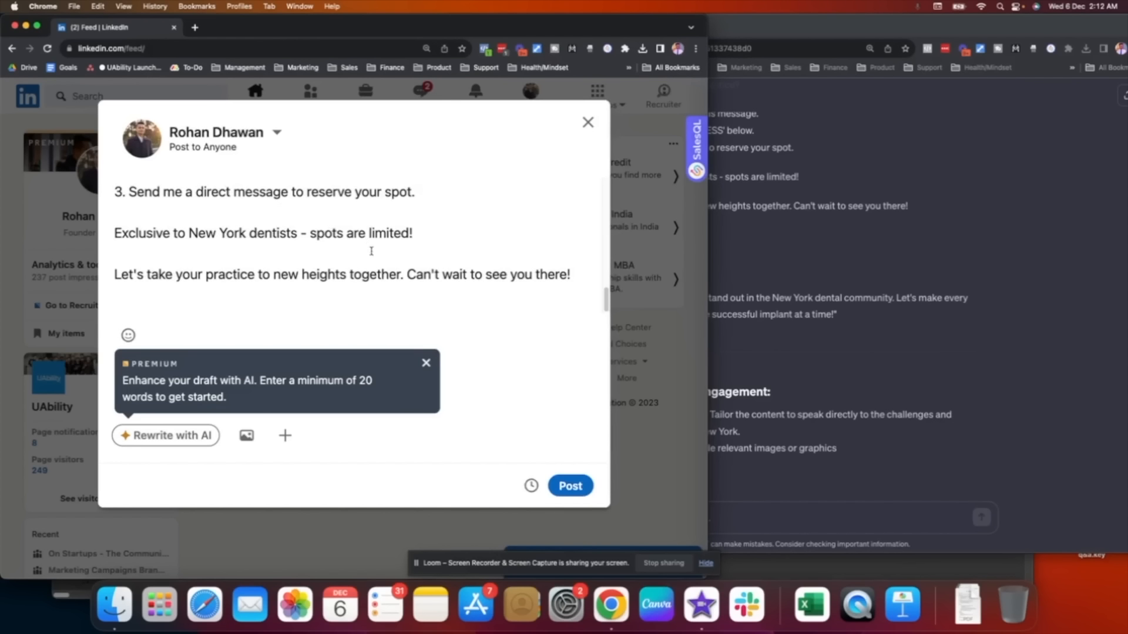
scroll(364, 247, up, 10)
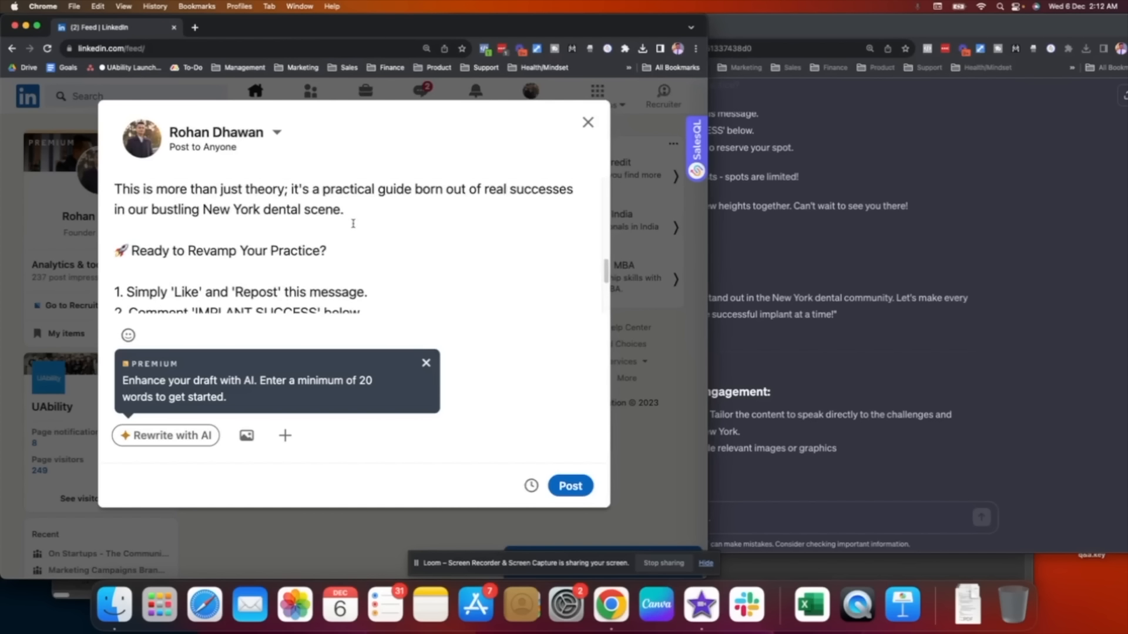
scroll(352, 220, up, 3)
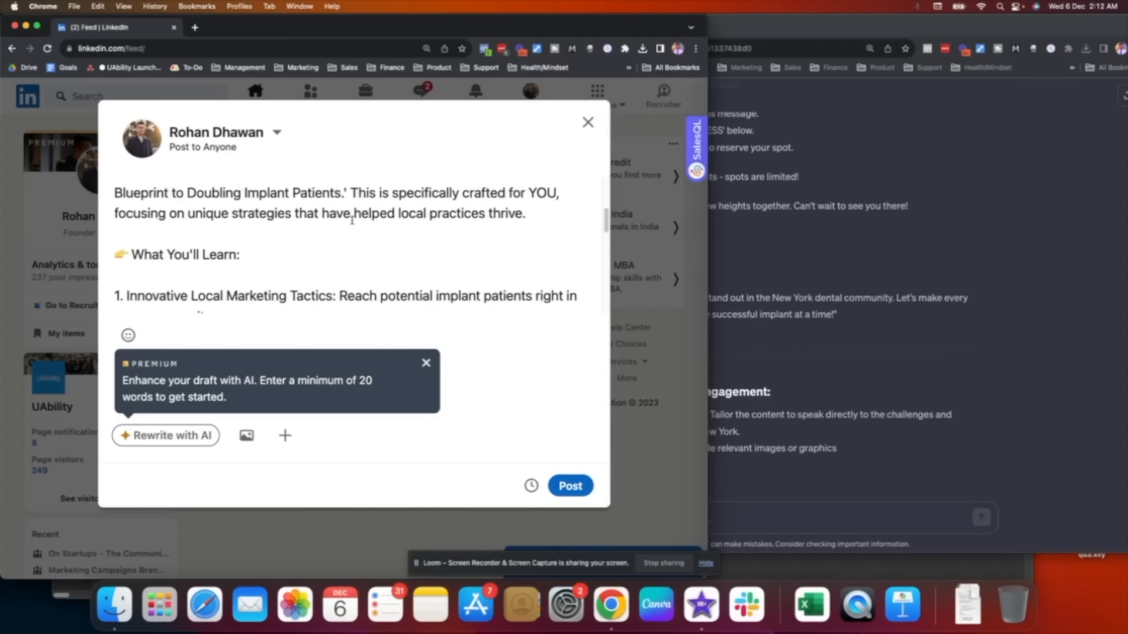
Ask ChatGPT to replace the lead magnet with a PDF guide on how to get more implant patients as opposed to a webinar
click(845, 319)
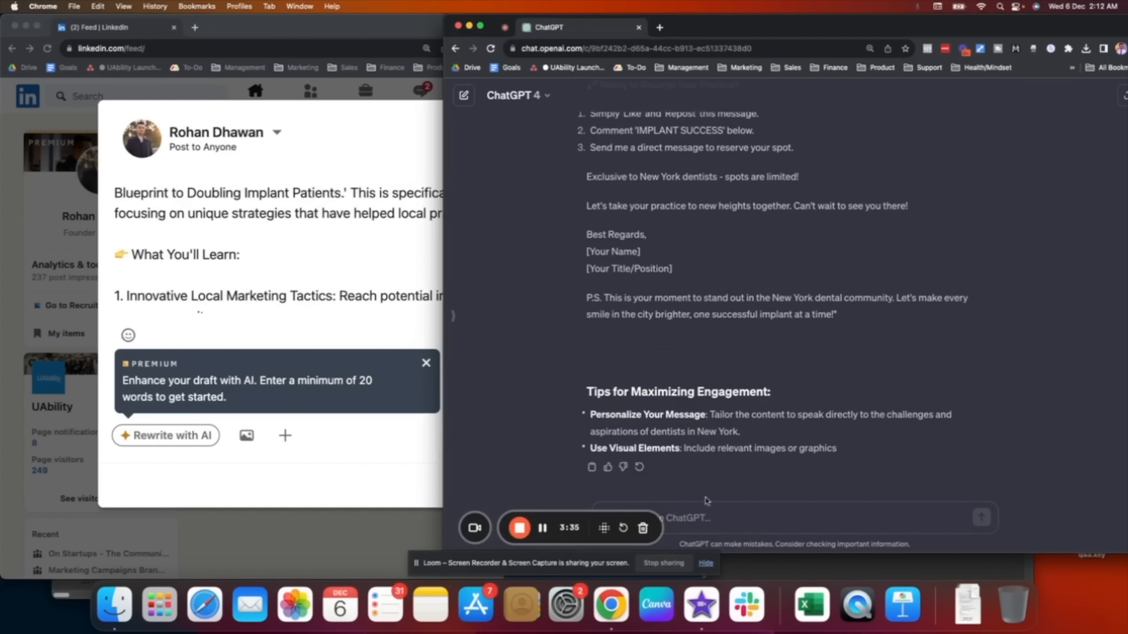
click(735, 517)
text(make this)
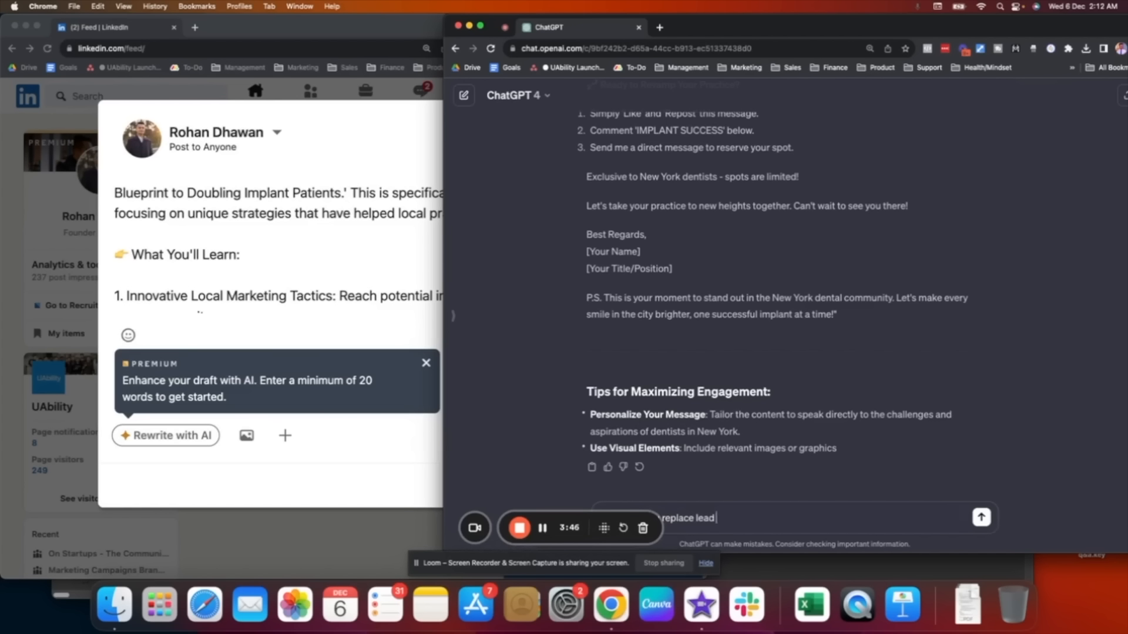
text(gnet to a PDF guide on how to get more implant patients a)
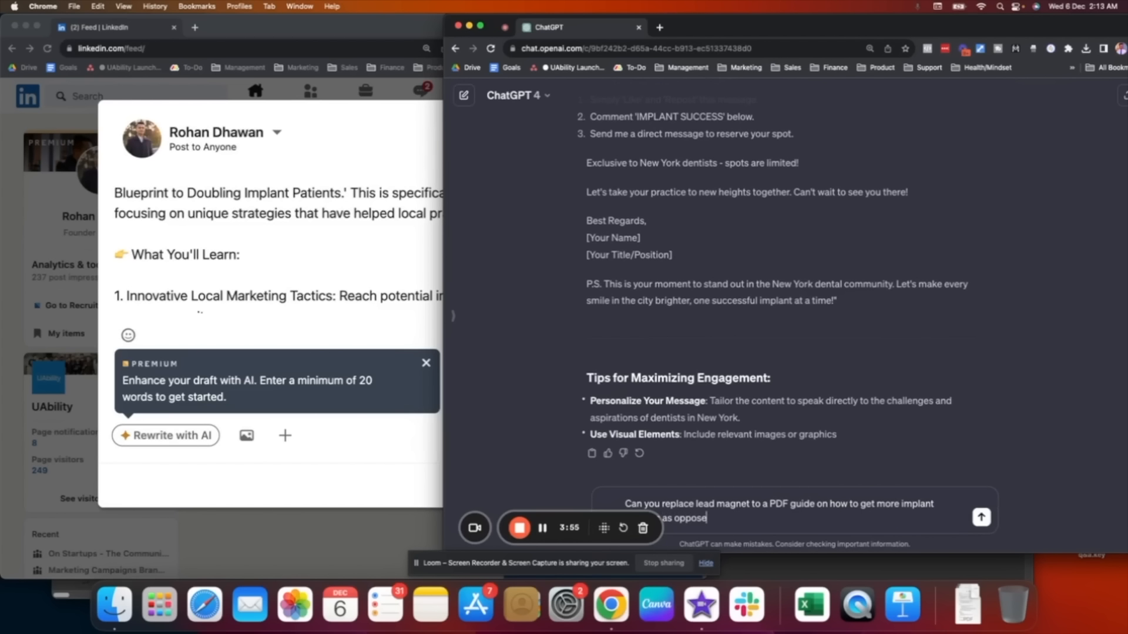
text(s opposed to a webinar)
key(Return)
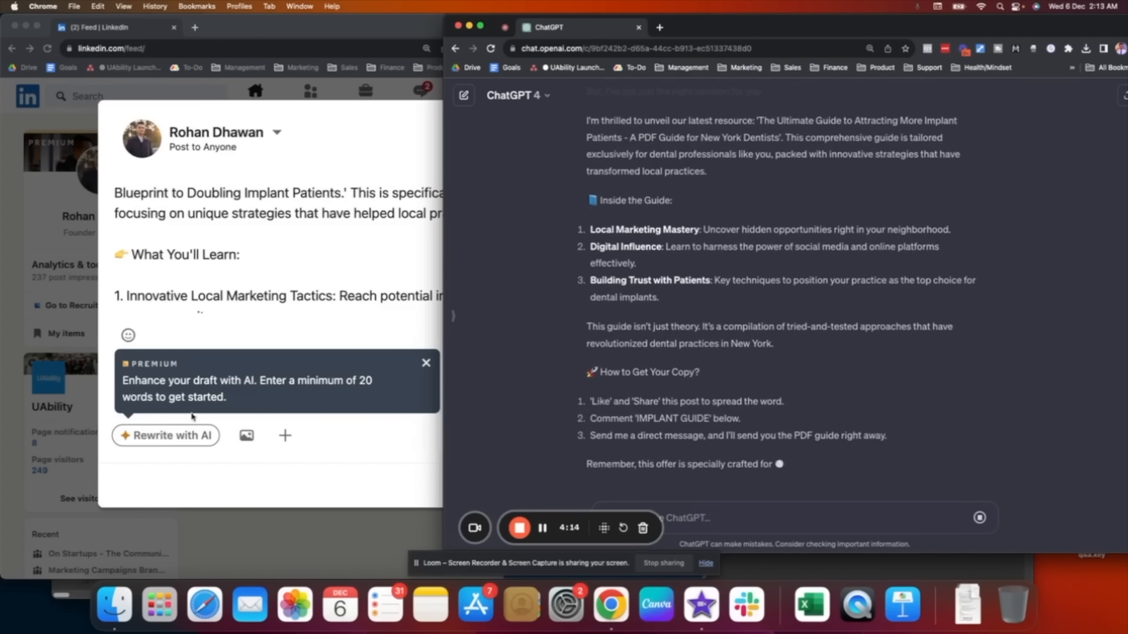
Delete the entire webinar draft from the LinkedIn post composer and close the composer
click(197, 210)
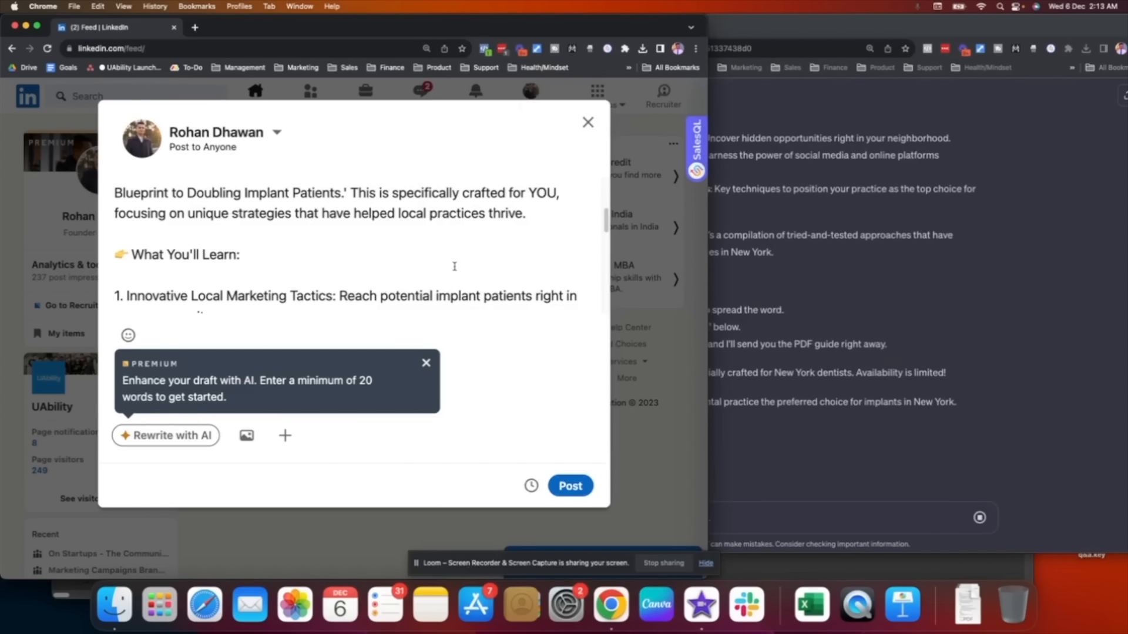
key(super+a)
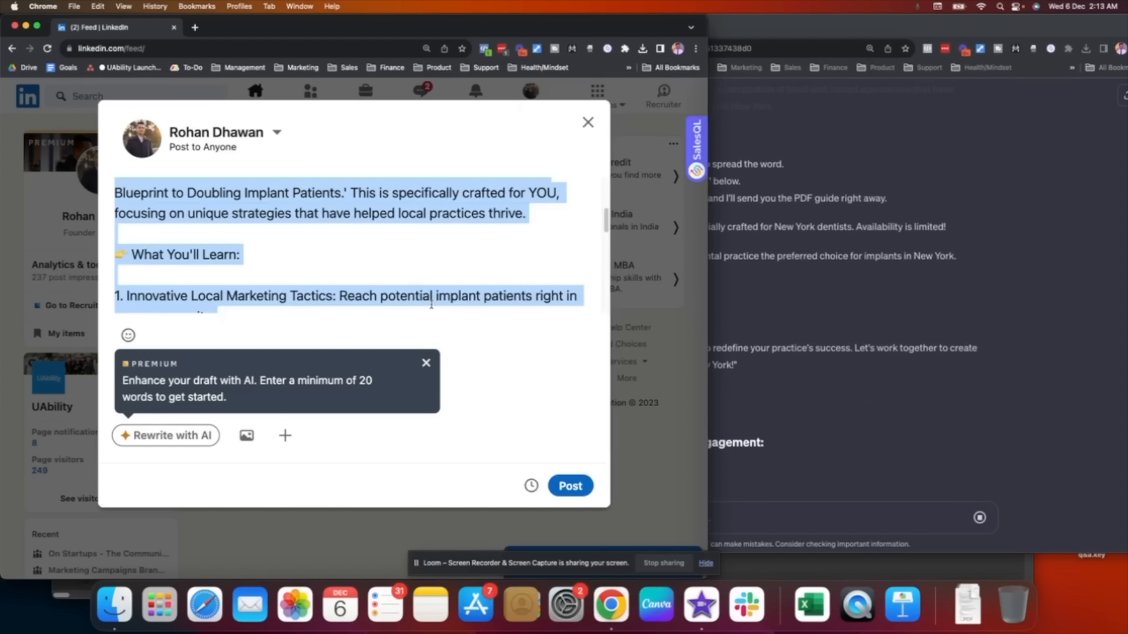
key(BackSpace)
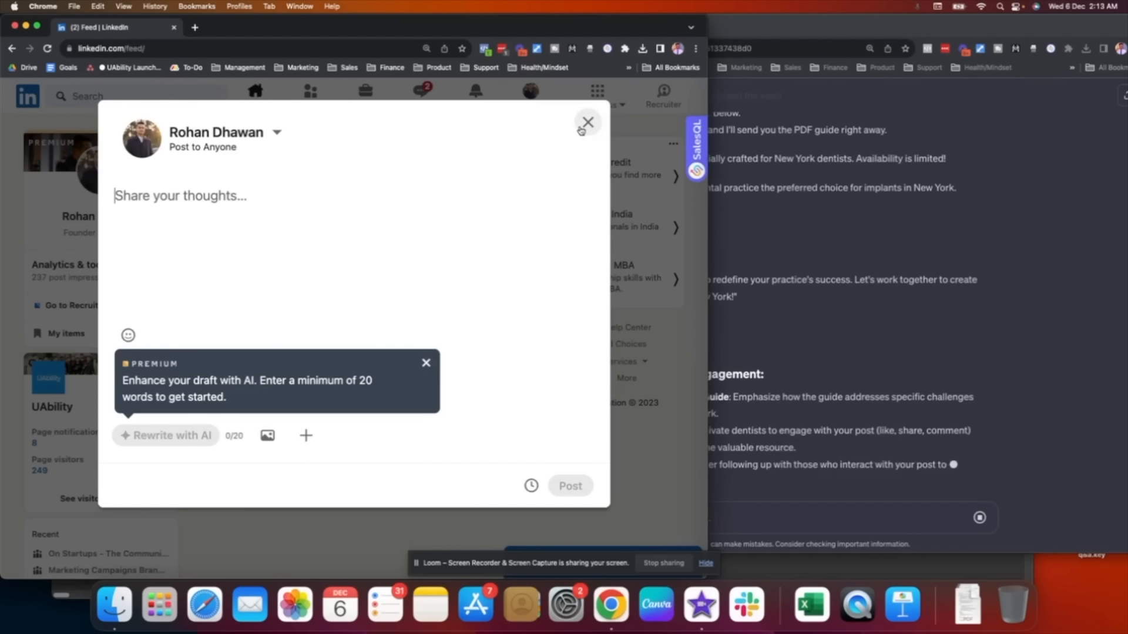
click(588, 123)
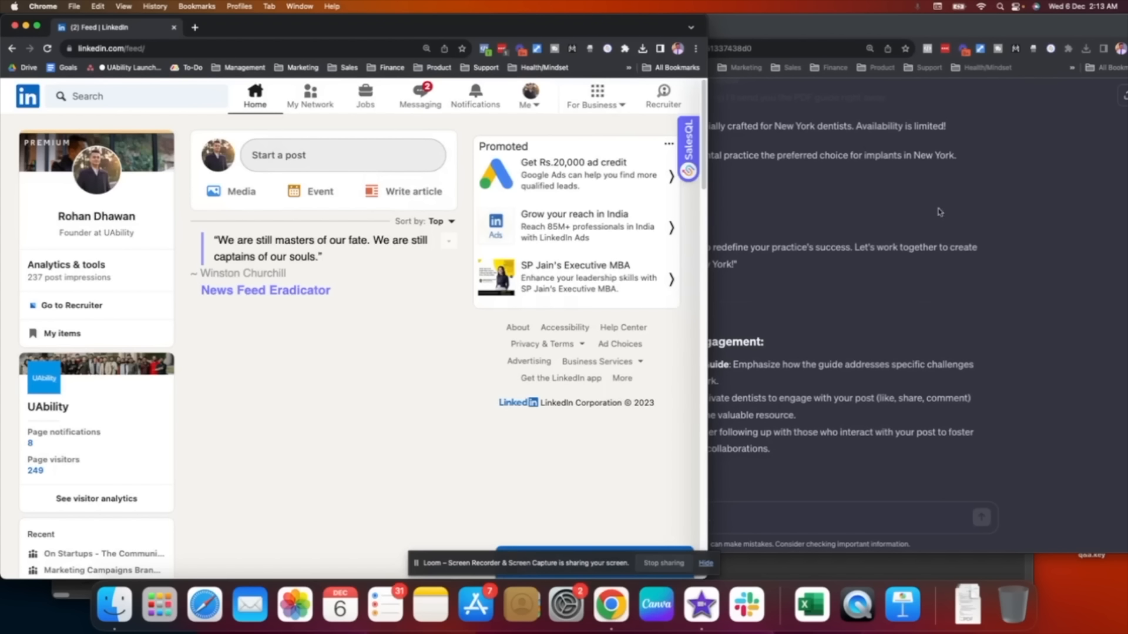
Return to the LinkedIn feed and open a new blank post
click(866, 250)
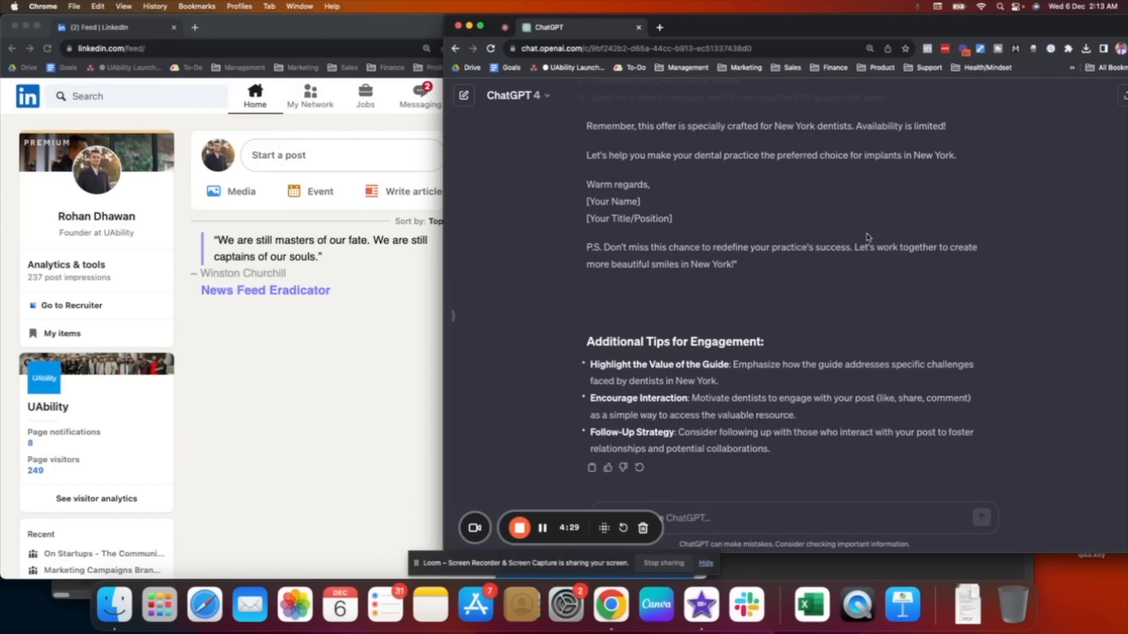
click(354, 348)
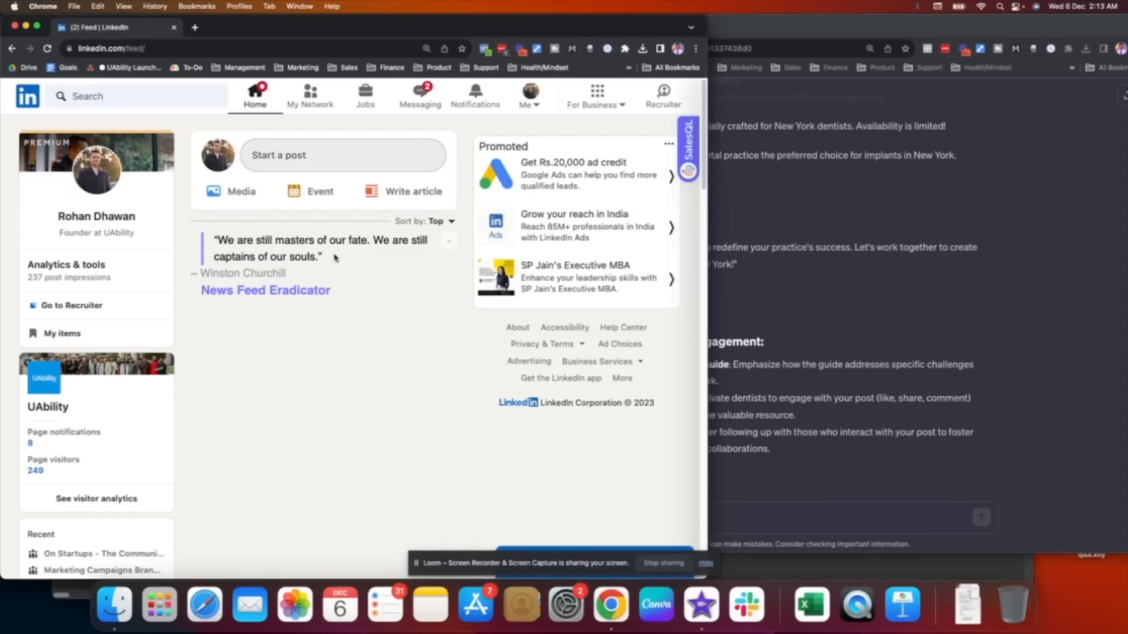
click(320, 170)
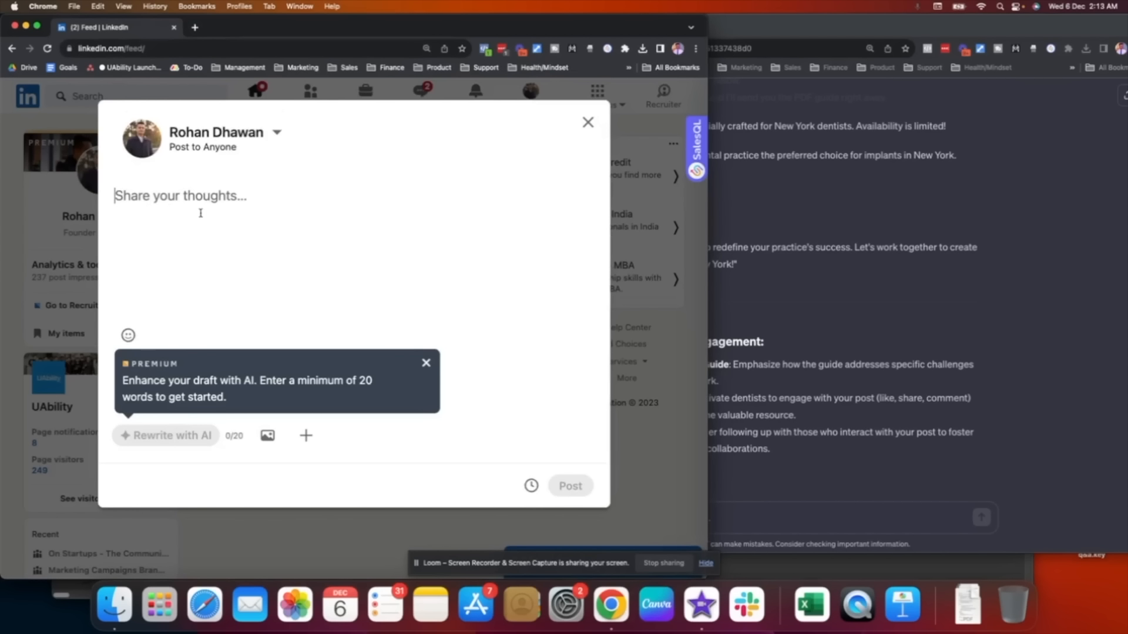
Open youtube.com in a new browser tab and search for "dentist marketing using facebook ads"
click(194, 28)
text(youtube.com)
key(Return)
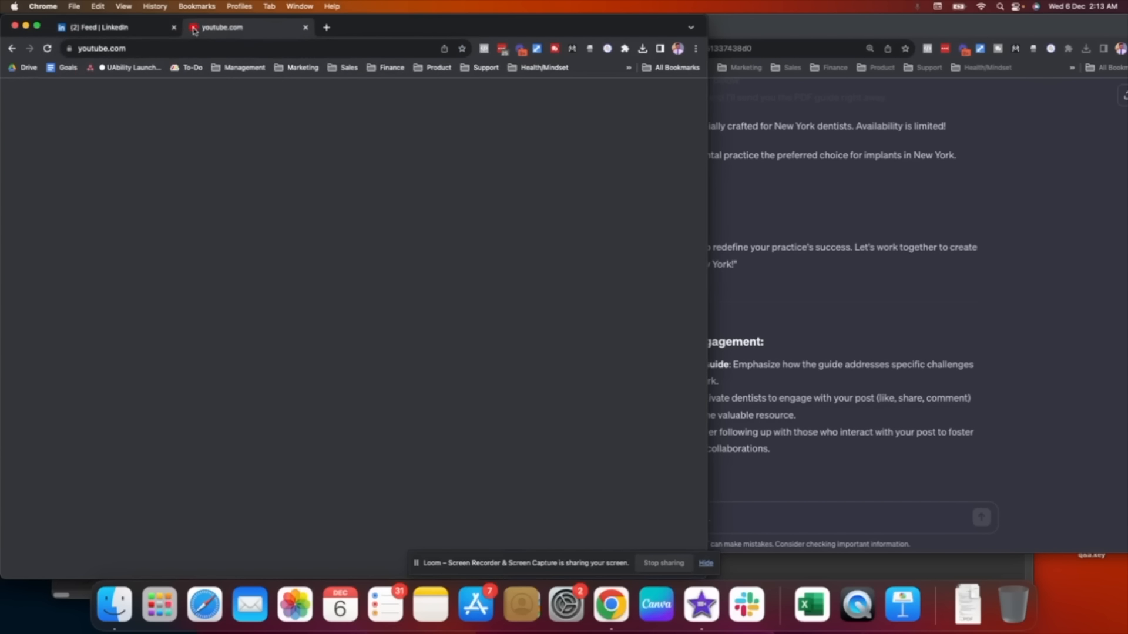
click(276, 96)
text(den)
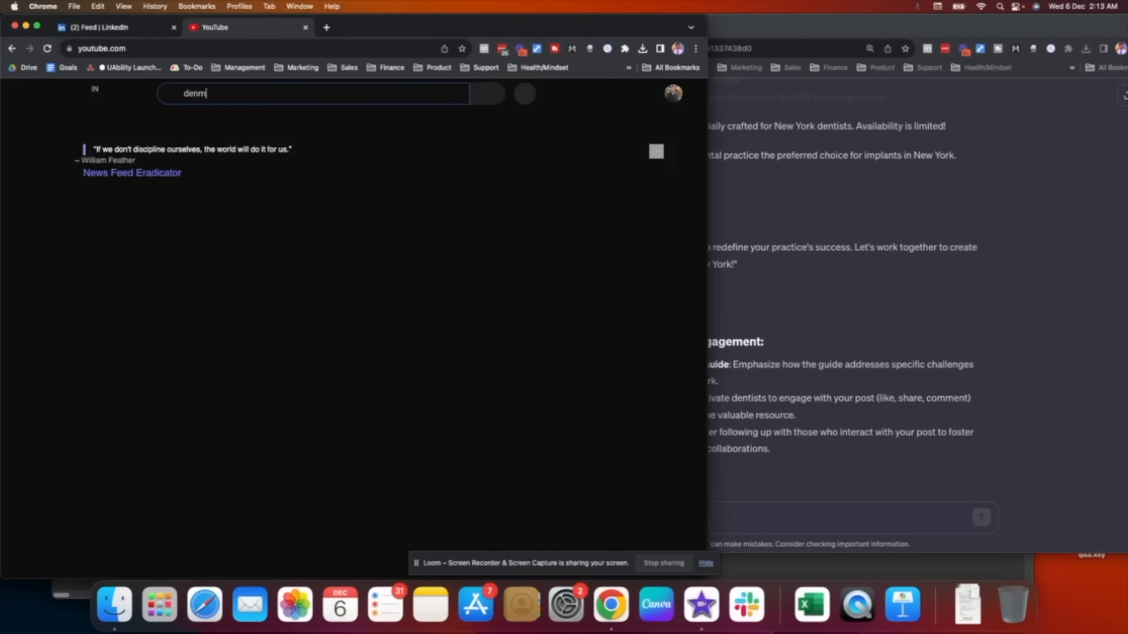
text(tist)
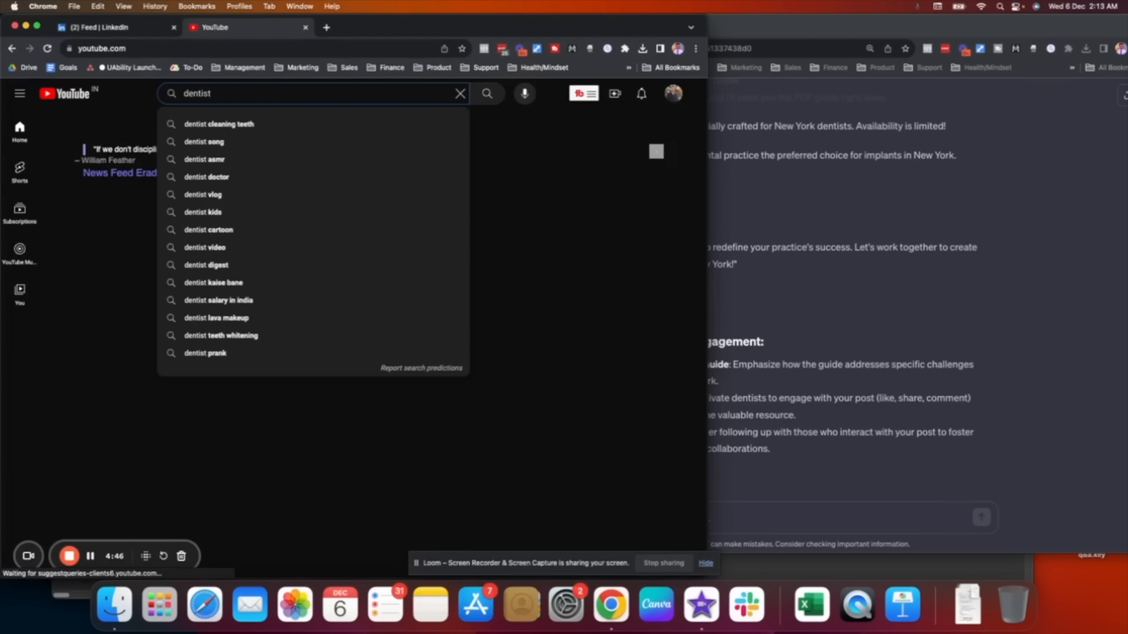
text( marketing using f)
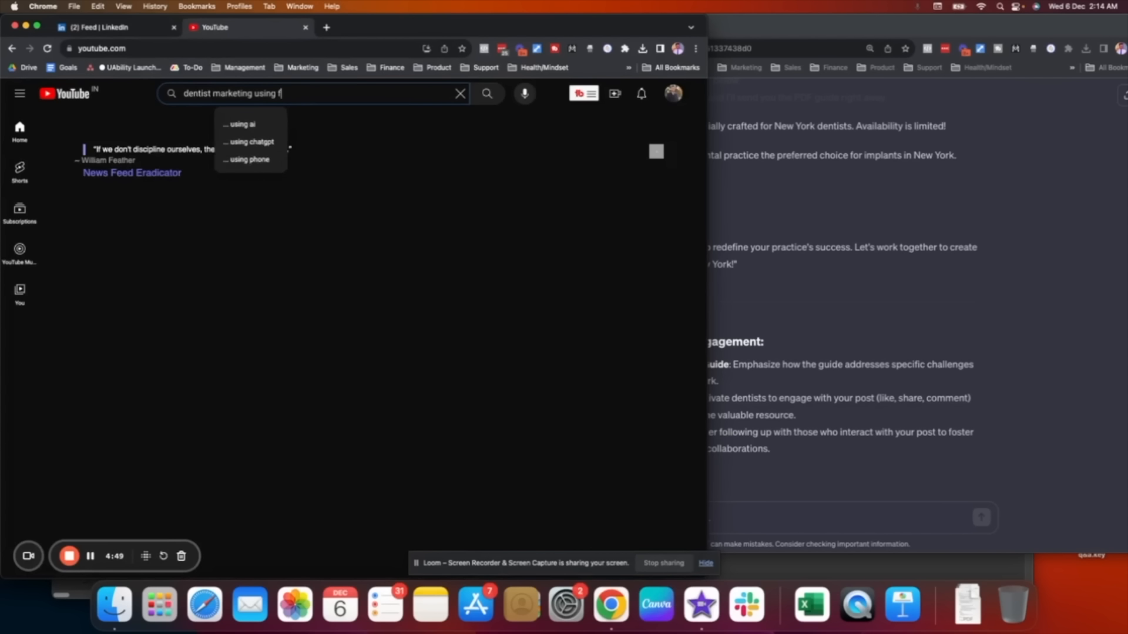
text(acebook ads)
key(Return)
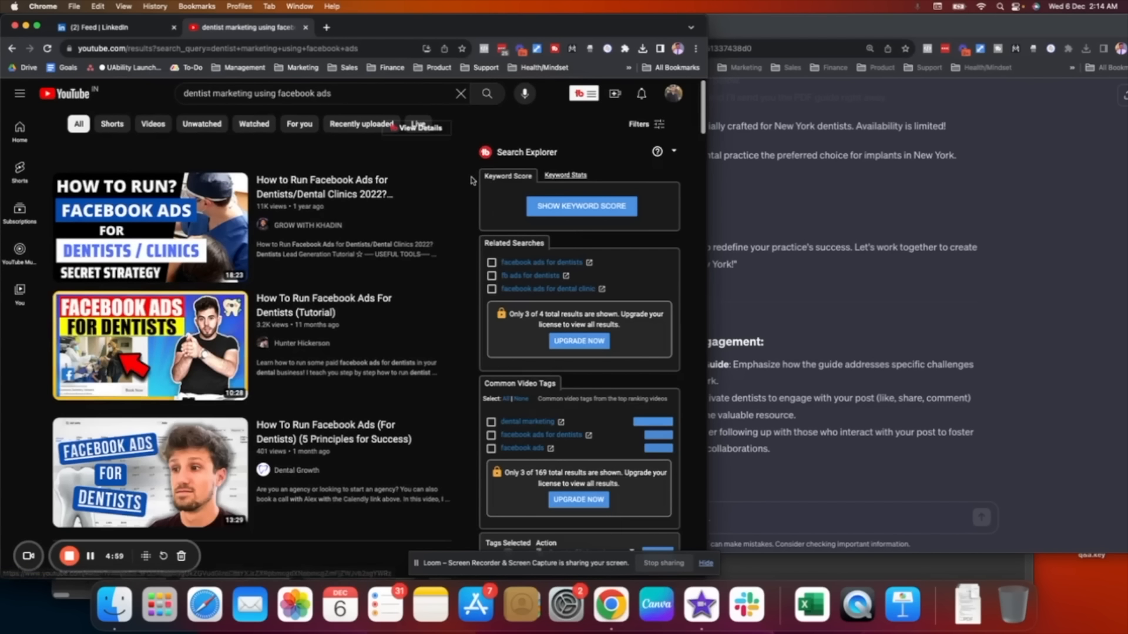
Sort the search results by view count and open the video "Dental Patient Marketing | 2023 Proven System"
click(657, 125)
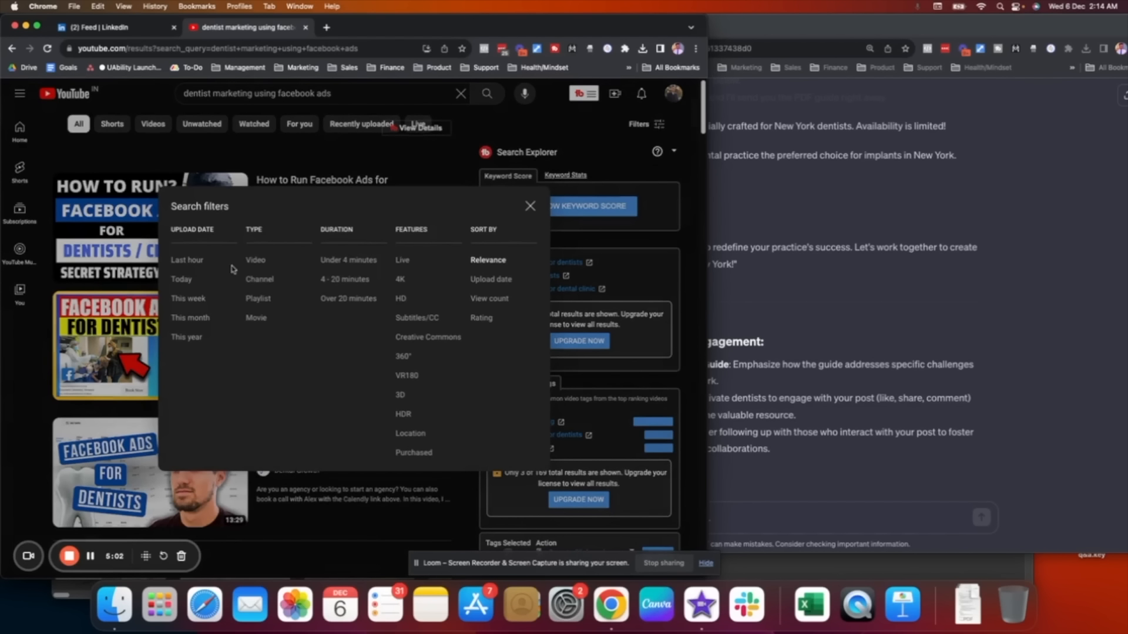
click(490, 300)
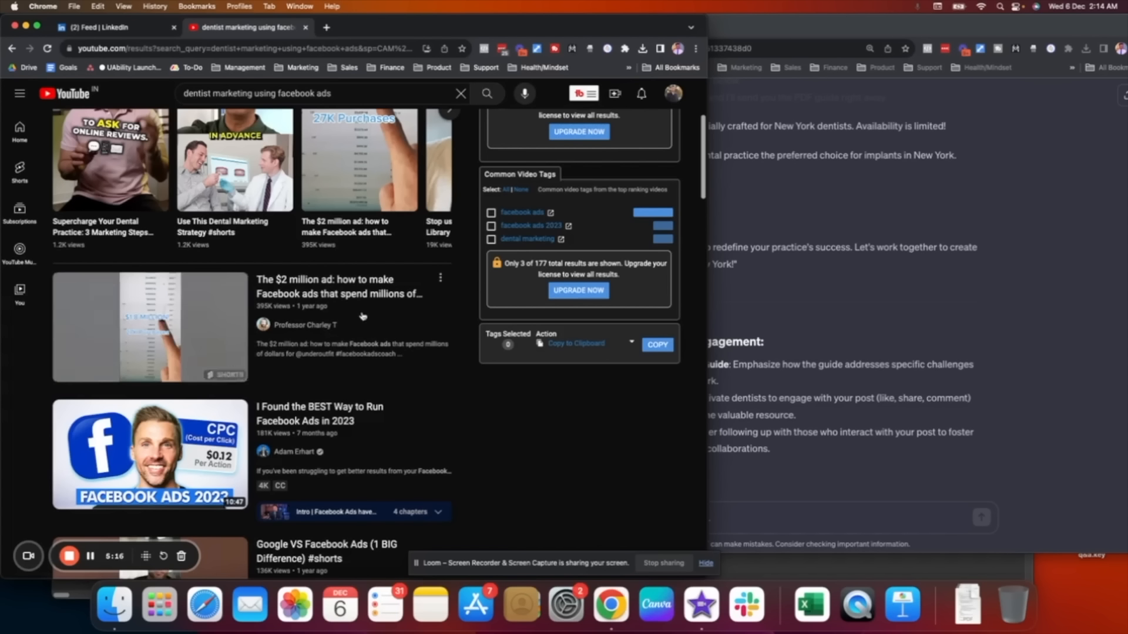
scroll(363, 316, down, 3)
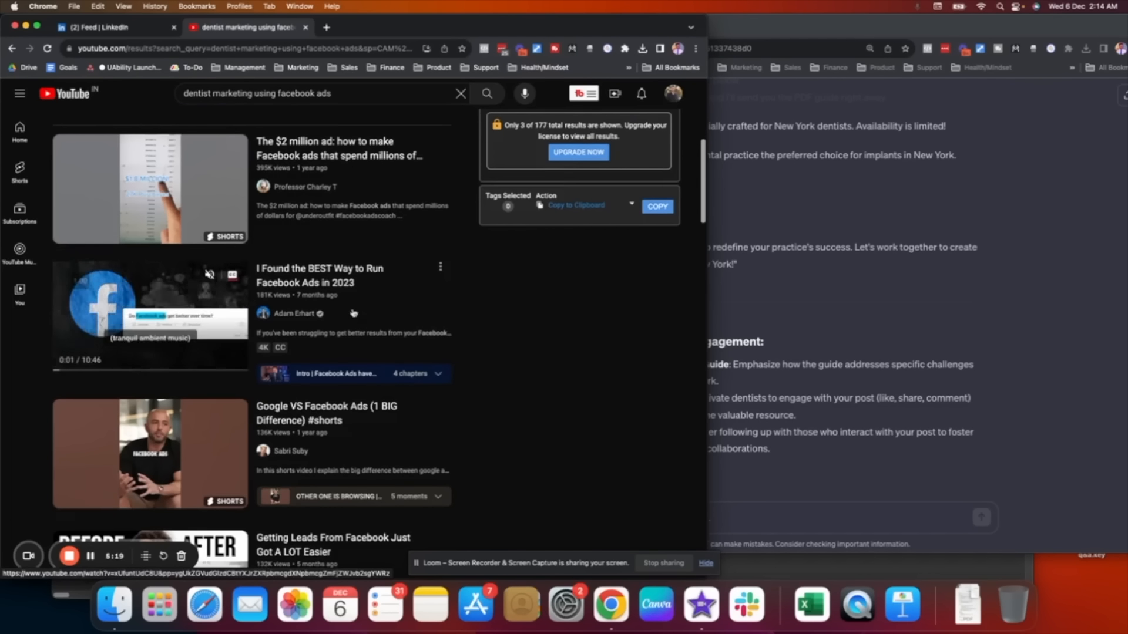
scroll(353, 312, down, 3)
scroll(360, 323, down, 3)
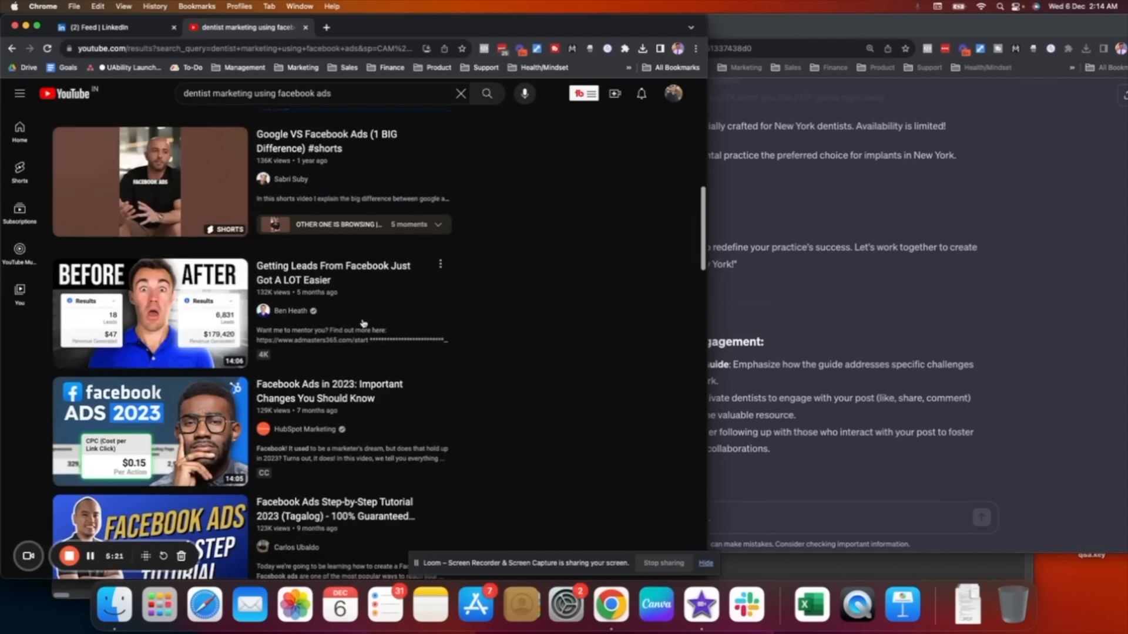
scroll(363, 323, down, 4)
scroll(364, 326, down, 5)
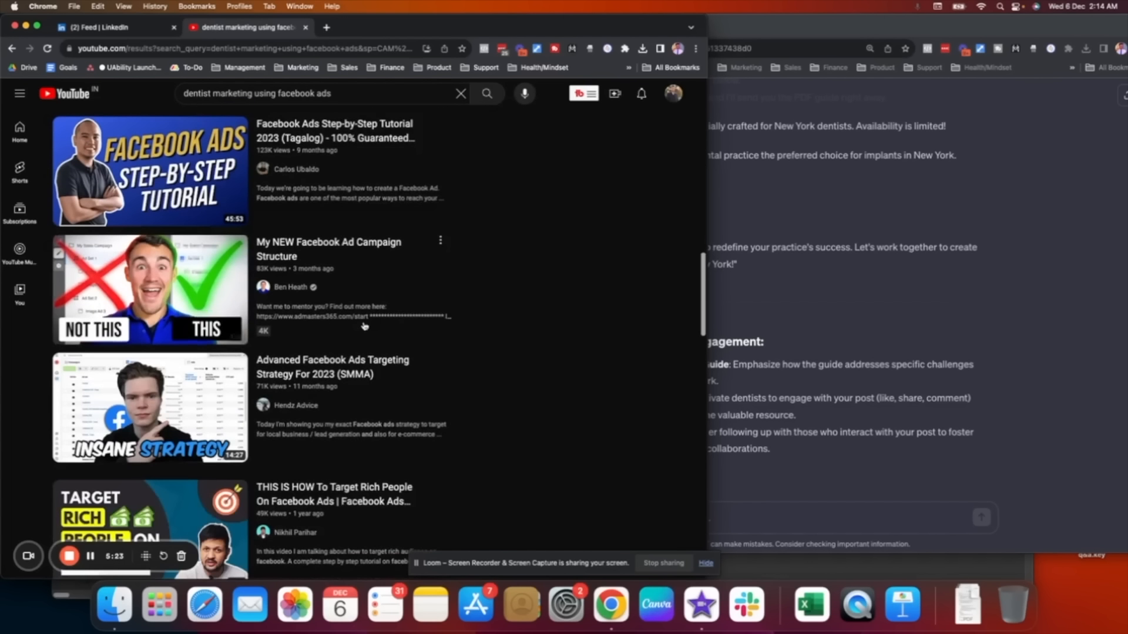
scroll(364, 294, down, 8)
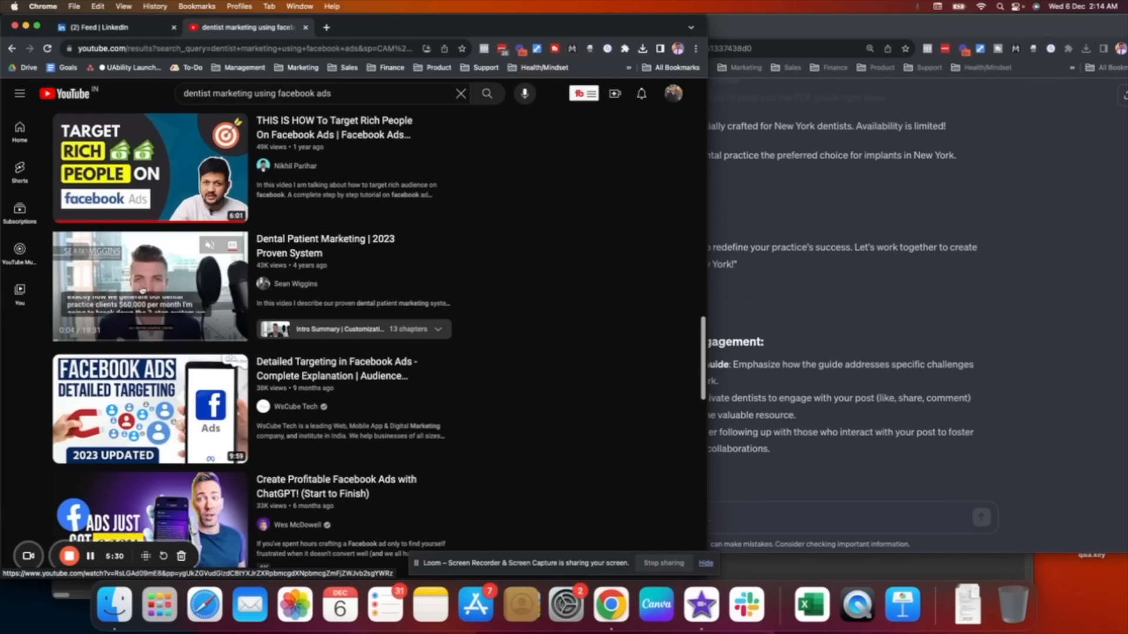
click(142, 292)
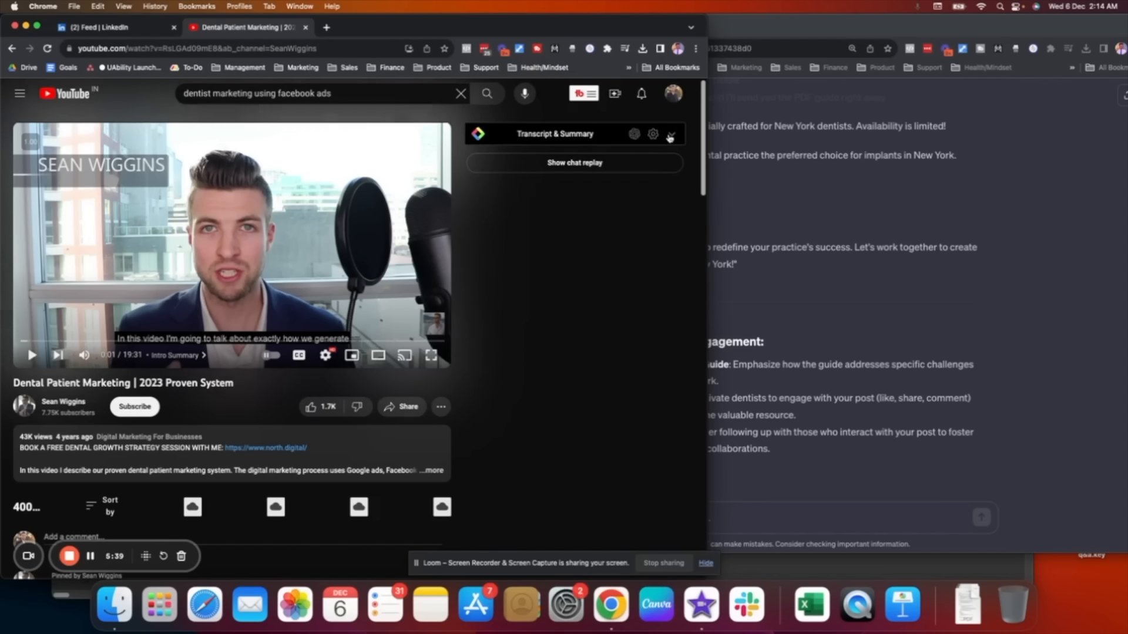
Check the Glasp YouTube Summary extension's web page, close it, and copy the video's transcript
click(479, 135)
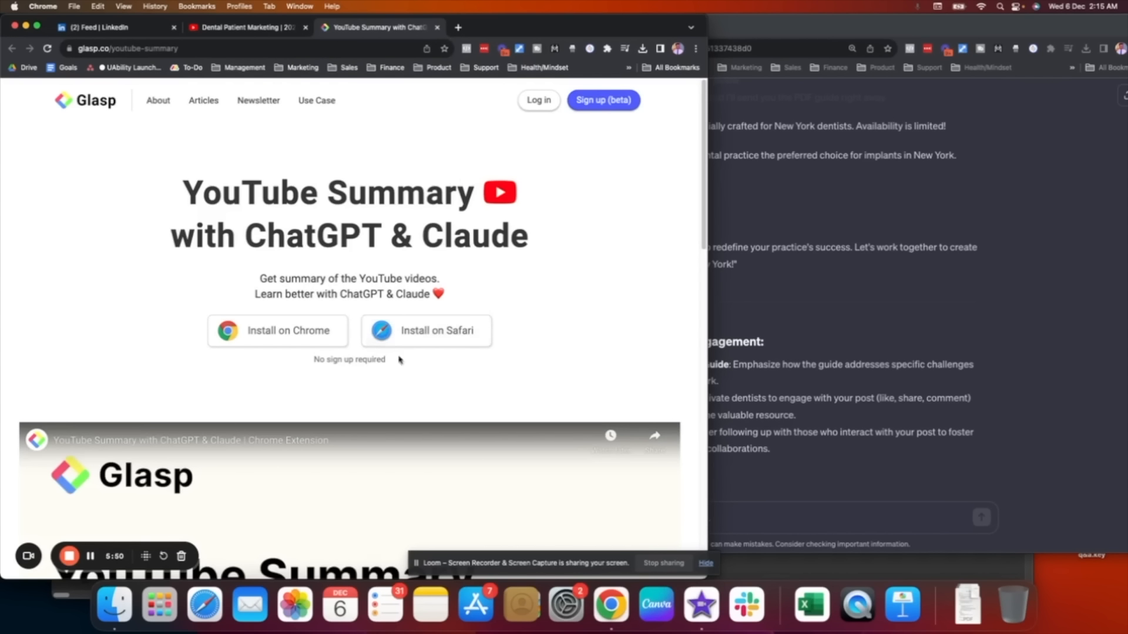
click(437, 27)
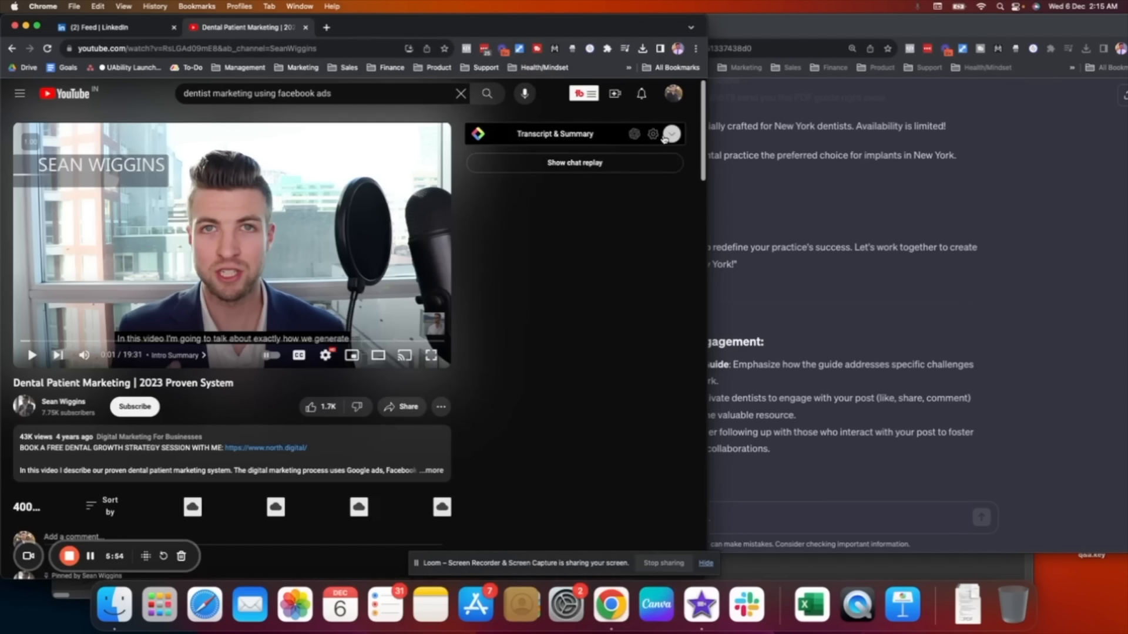
click(672, 134)
Ask ChatGPT to study the pasted transcript and create short LinkedIn content for a marketing agency targeting dentists looking for implant patients, to gain more engagement
click(676, 506)
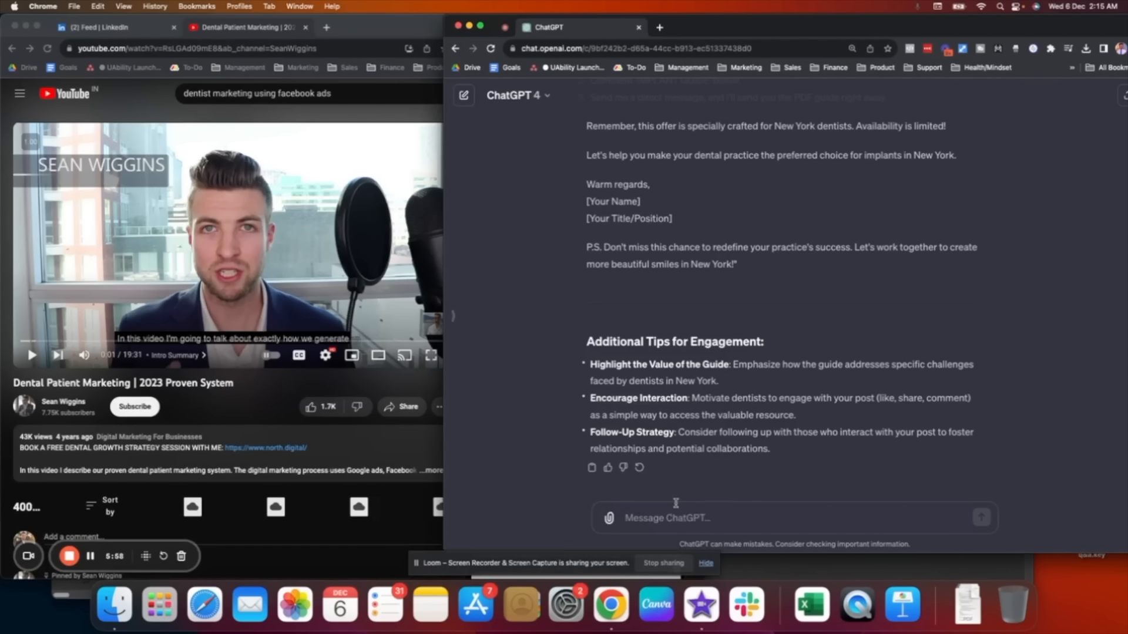
text(Ple)
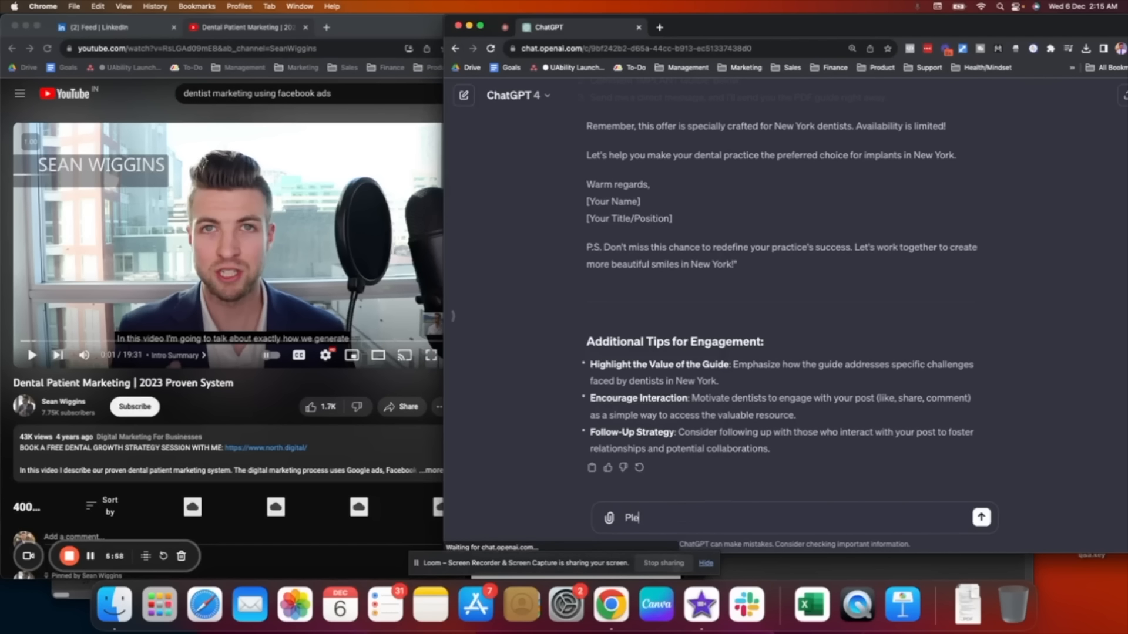
text(ase study th)
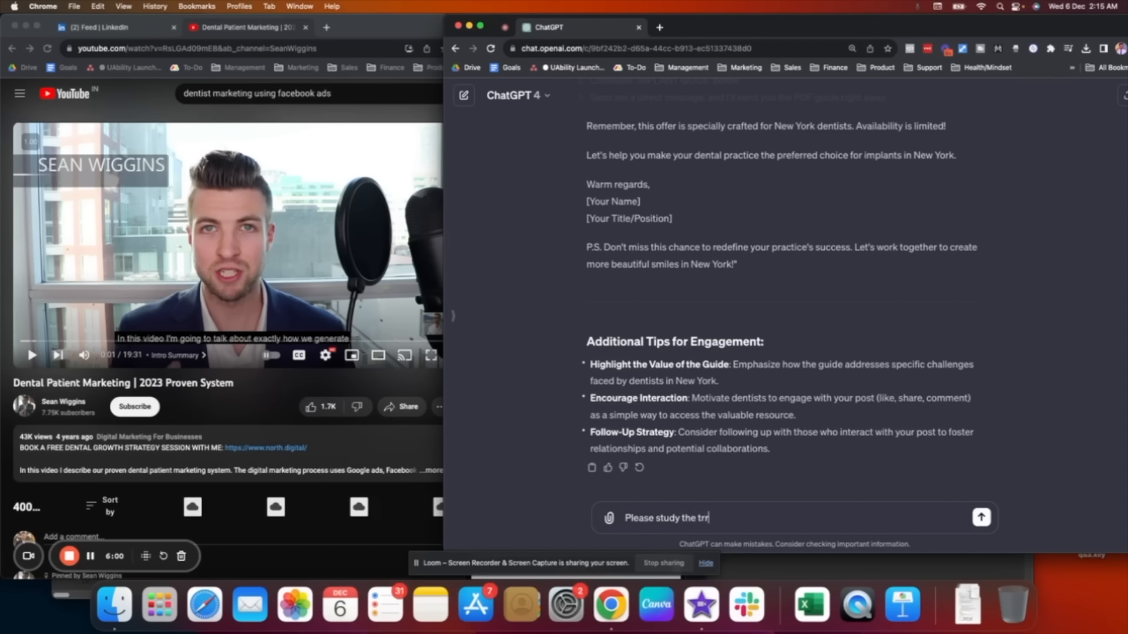
text(e transcript below and help me create a short pie)
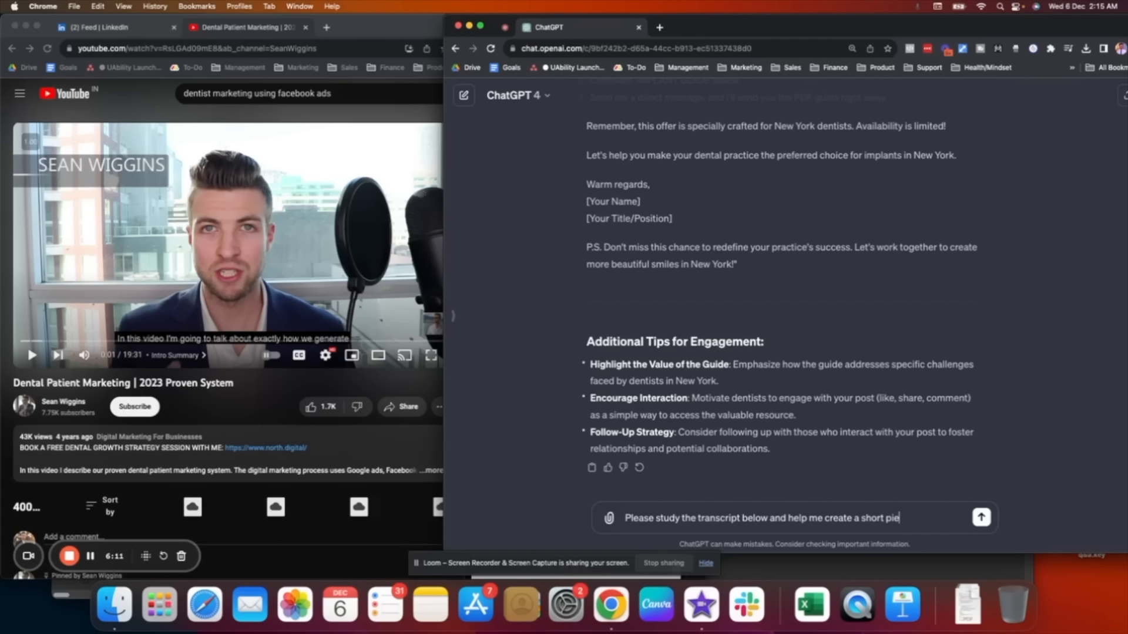
text(ce of content for my Linkedin)
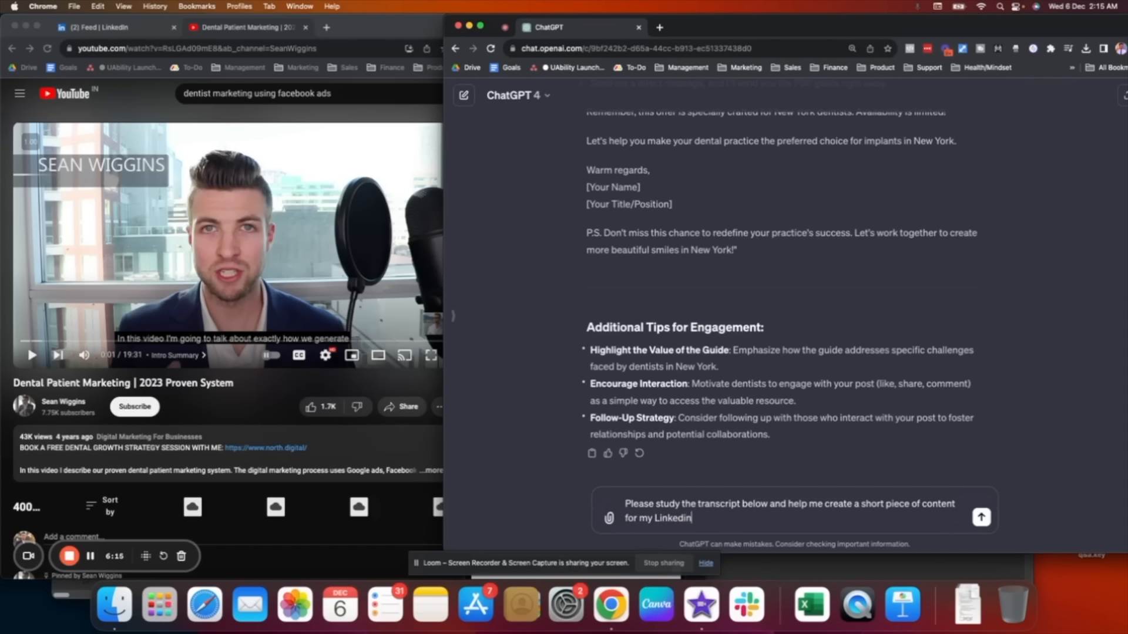
text( profile. I run a marketing agency targeting)
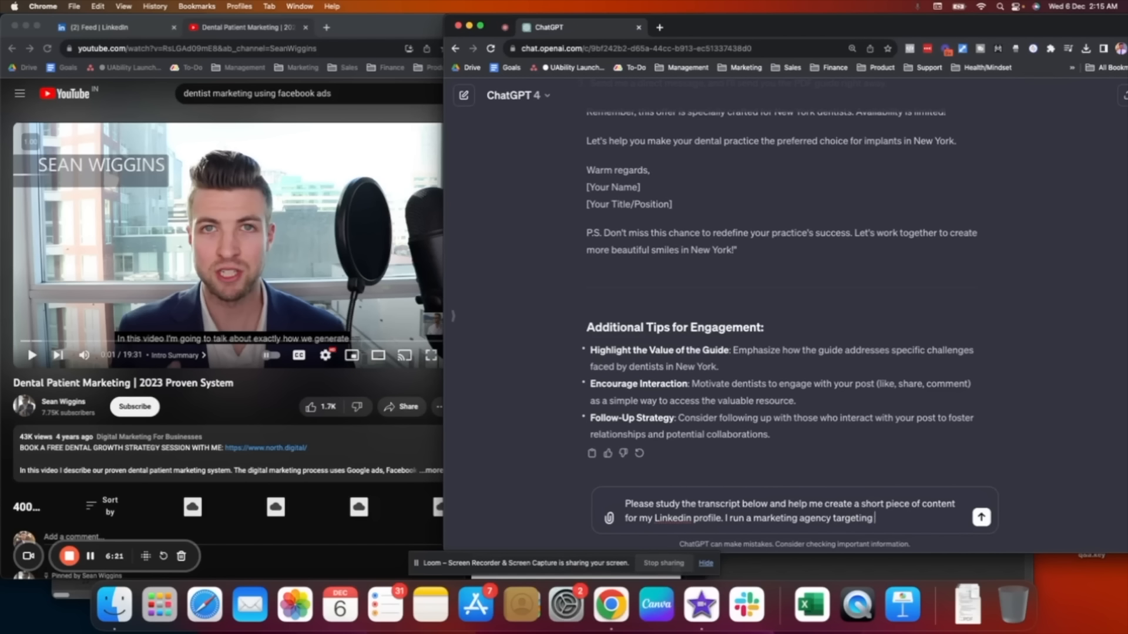
text( Dentist looking for implant )
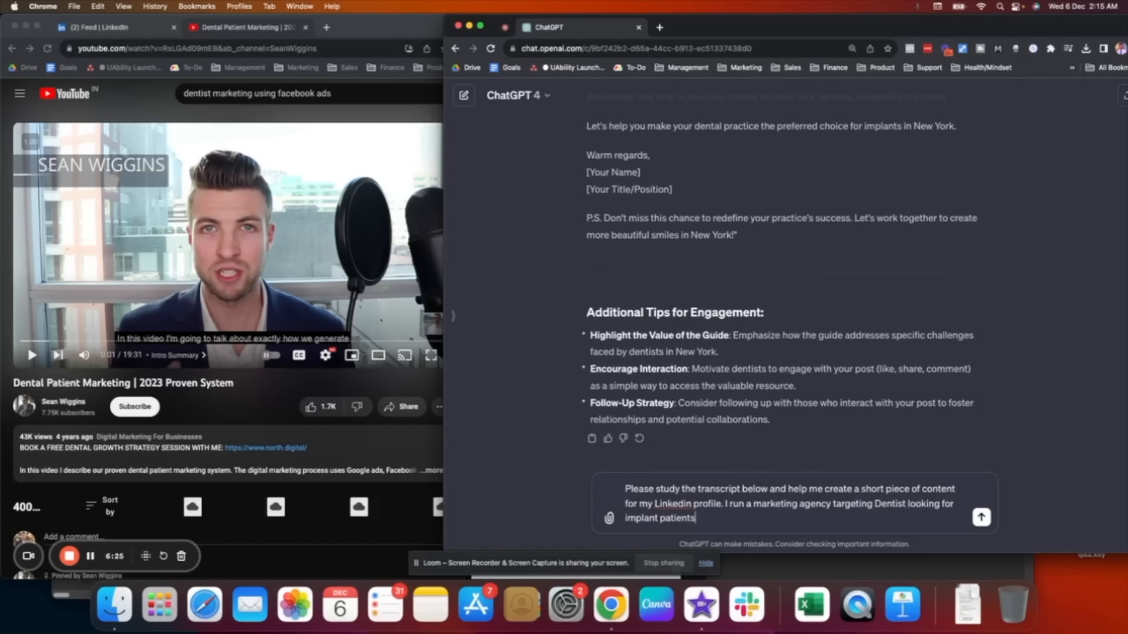
text(patients. The goal is to gain more engagemen)
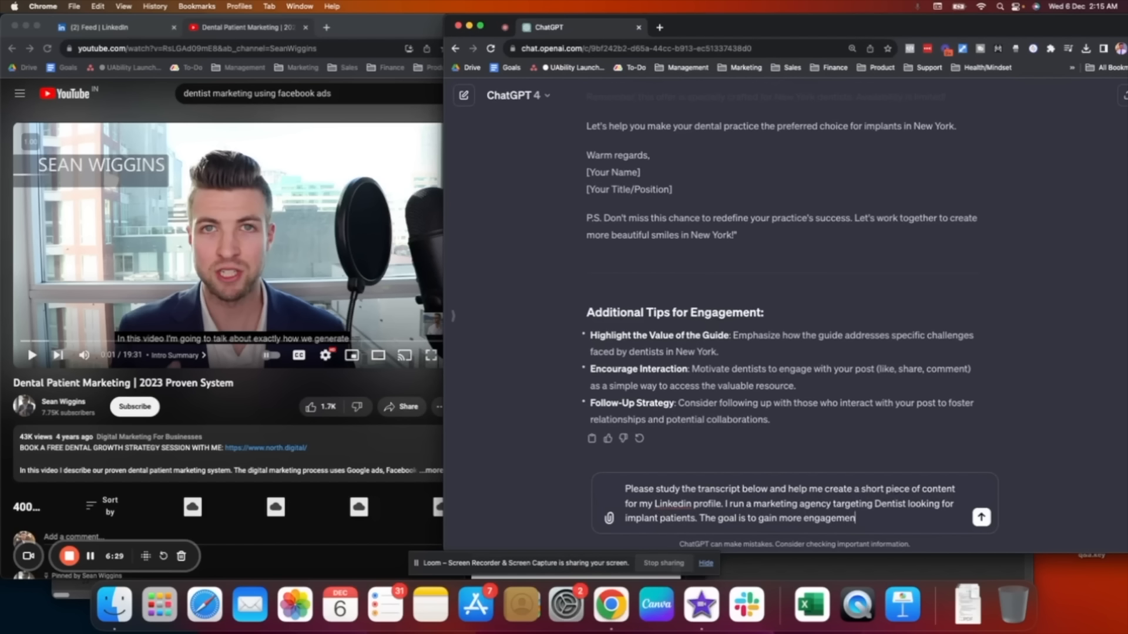
key(shift+Return)
key(cmd+v)
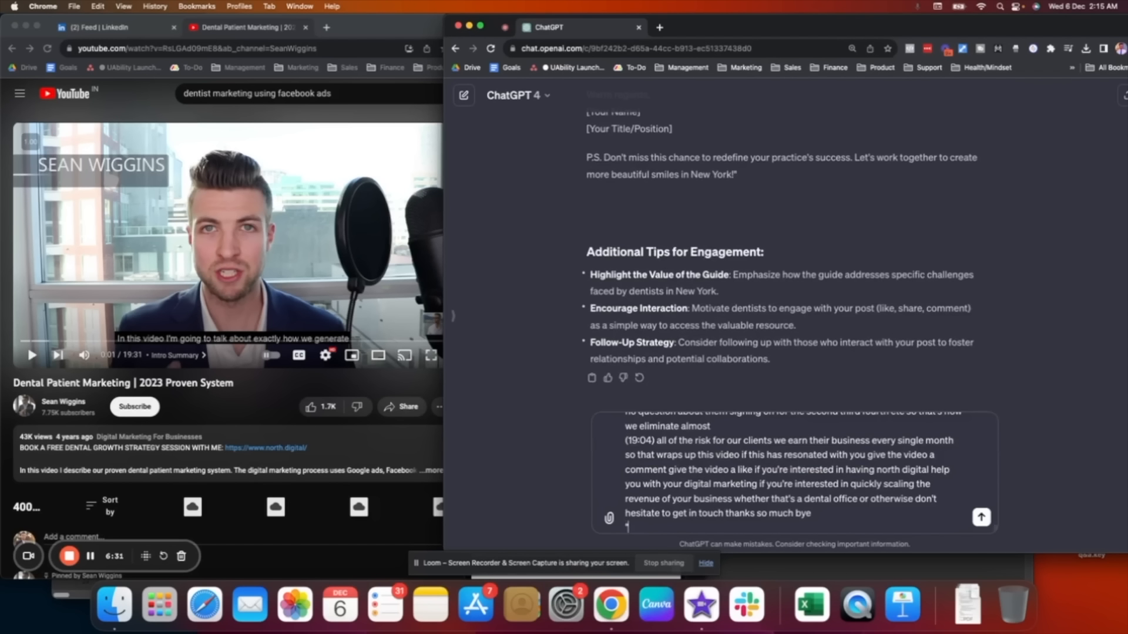
key(Return)
scroll(667, 366, up, 20)
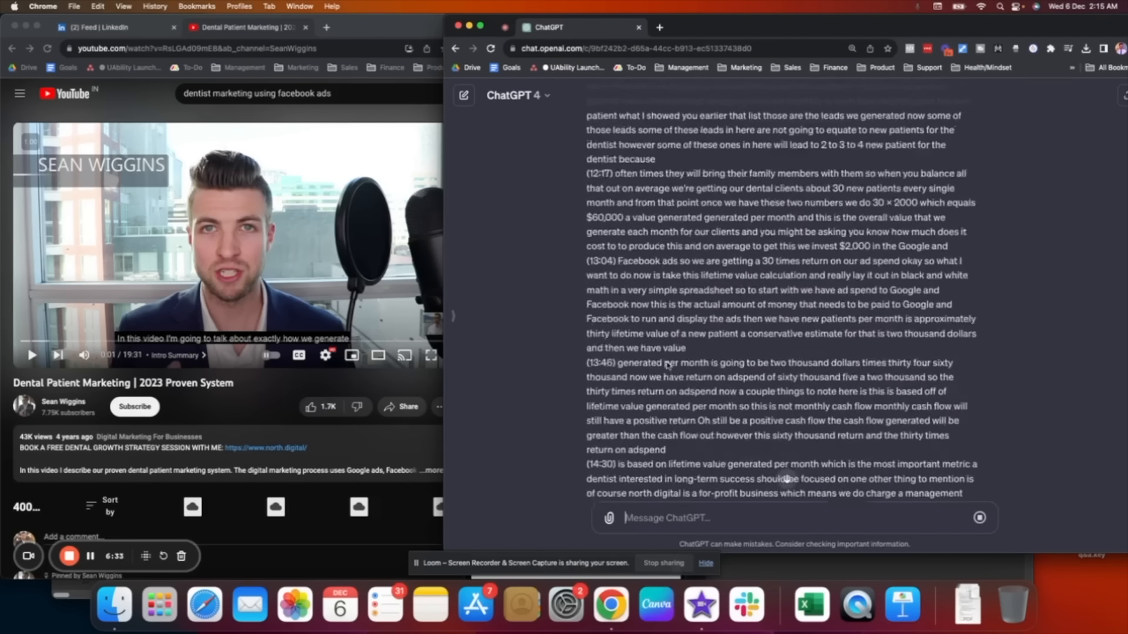
Read the LinkedIn post ChatGPT is writing from the video transcript, including its three-step approach
scroll(676, 381, down, 20)
scroll(679, 411, down, 10)
click(361, 285)
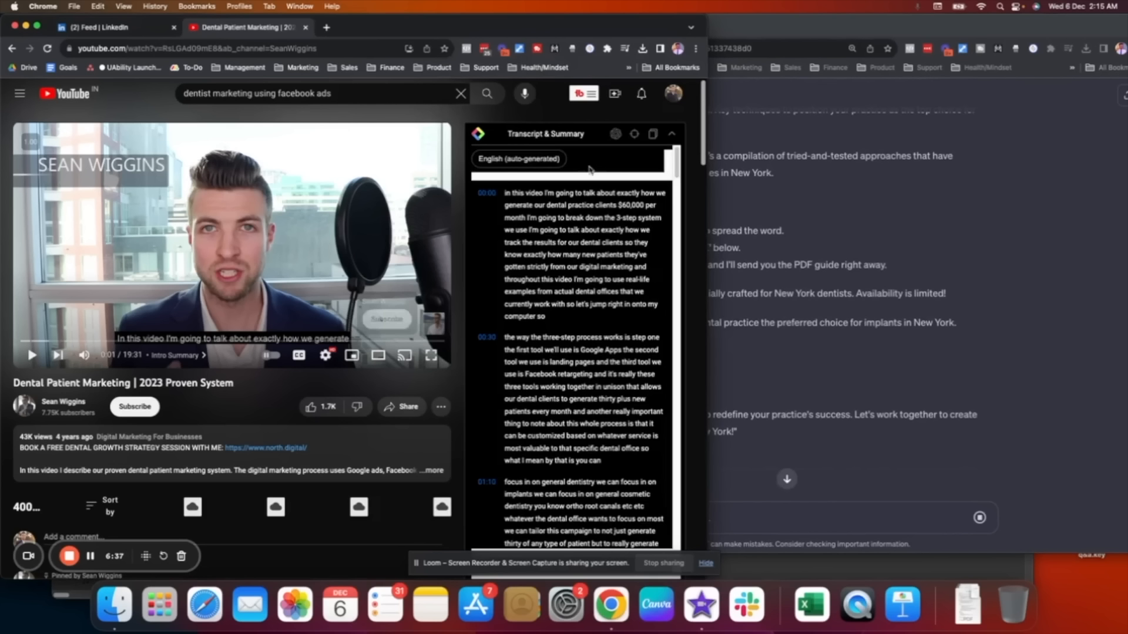
click(823, 372)
scroll(822, 411, down, 15)
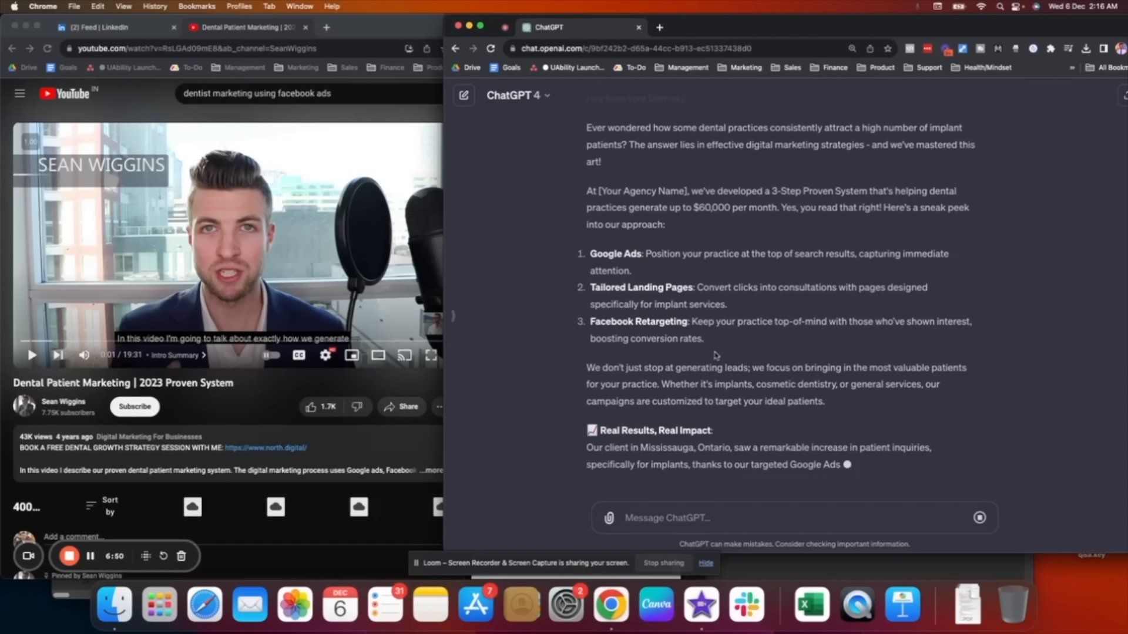
Close the empty post composer on LinkedIn and return to the ChatGPT conversation
click(117, 27)
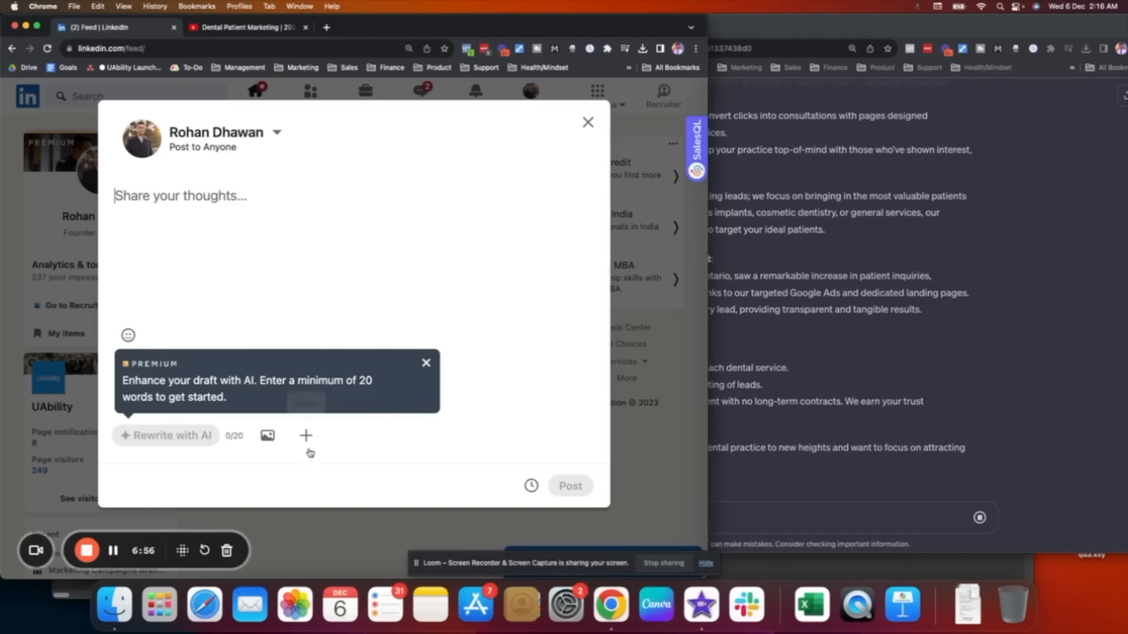
click(588, 122)
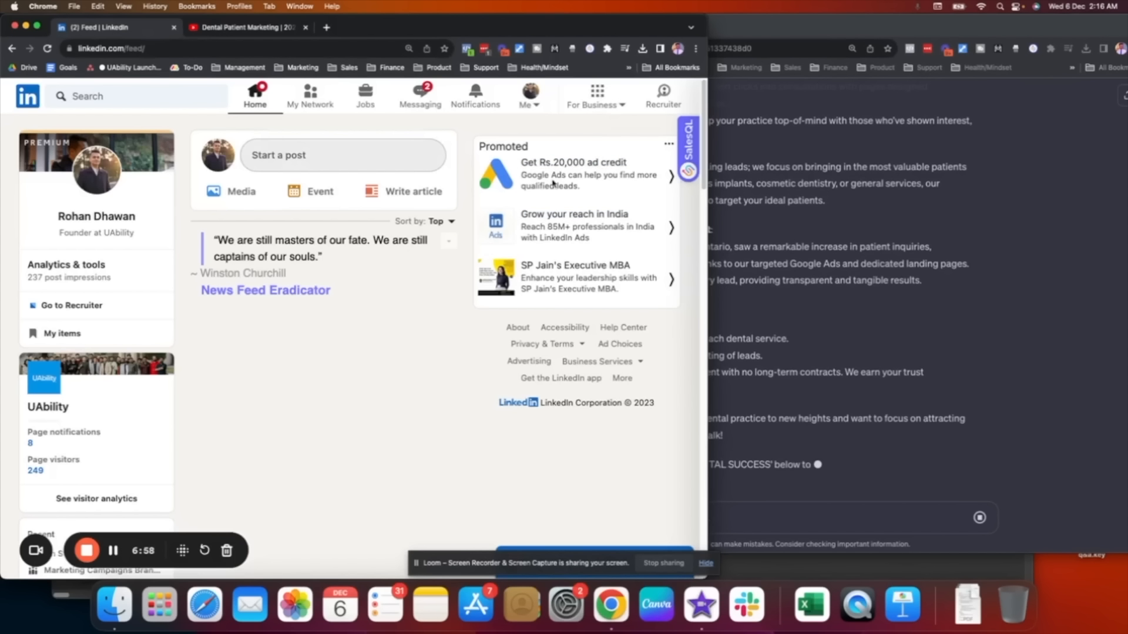
click(902, 400)
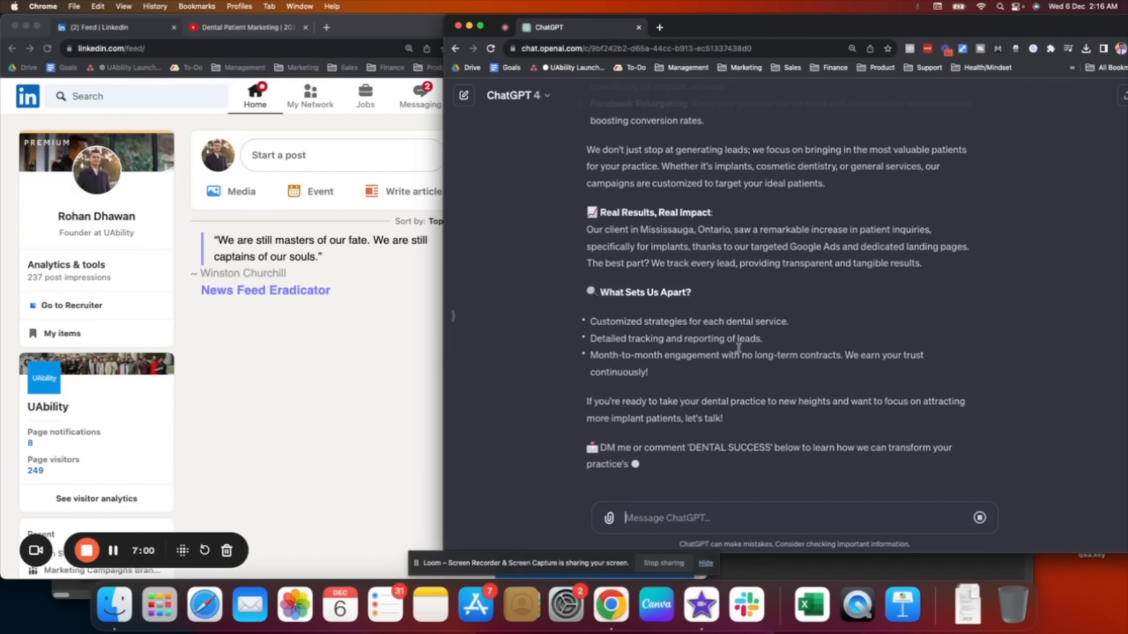
Highlight the post's 'DENTAL SUCCESS' call to action and draft the follow-up request "make it shorter" in ChatGPT
drag(750, 451, 598, 425)
scroll(727, 344, up, 5)
scroll(729, 343, down, 10)
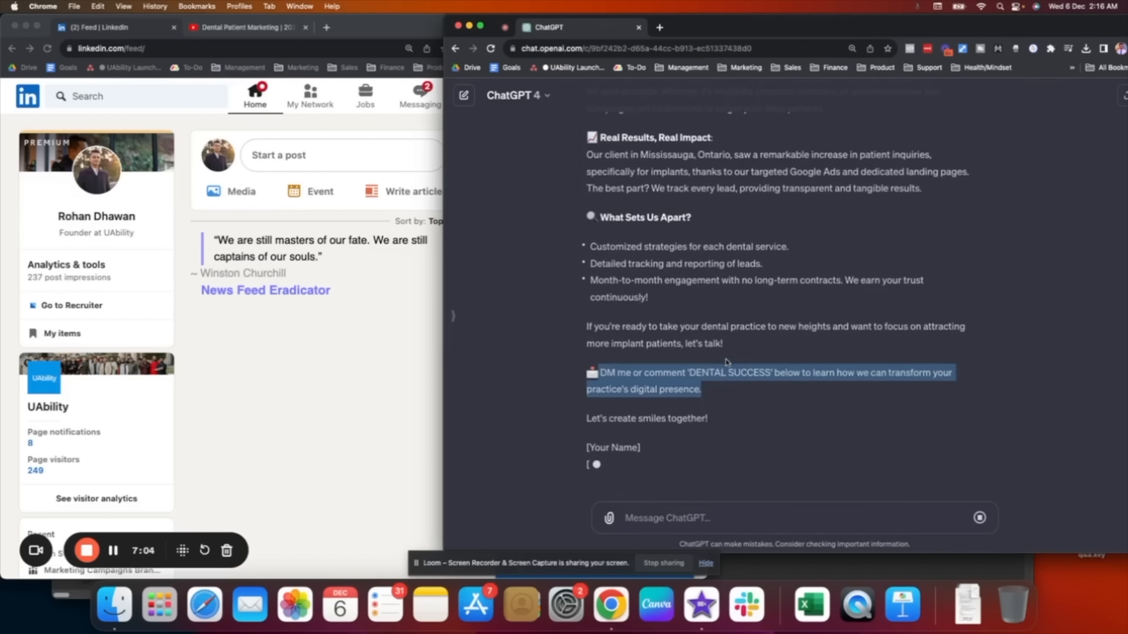
click(696, 511)
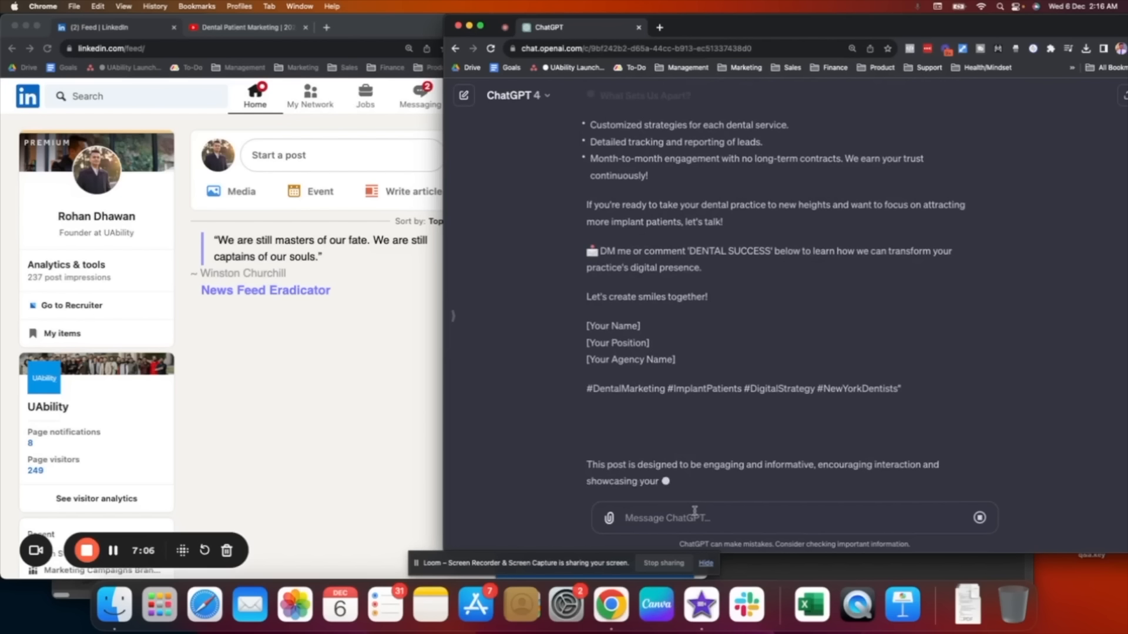
text(make it s)
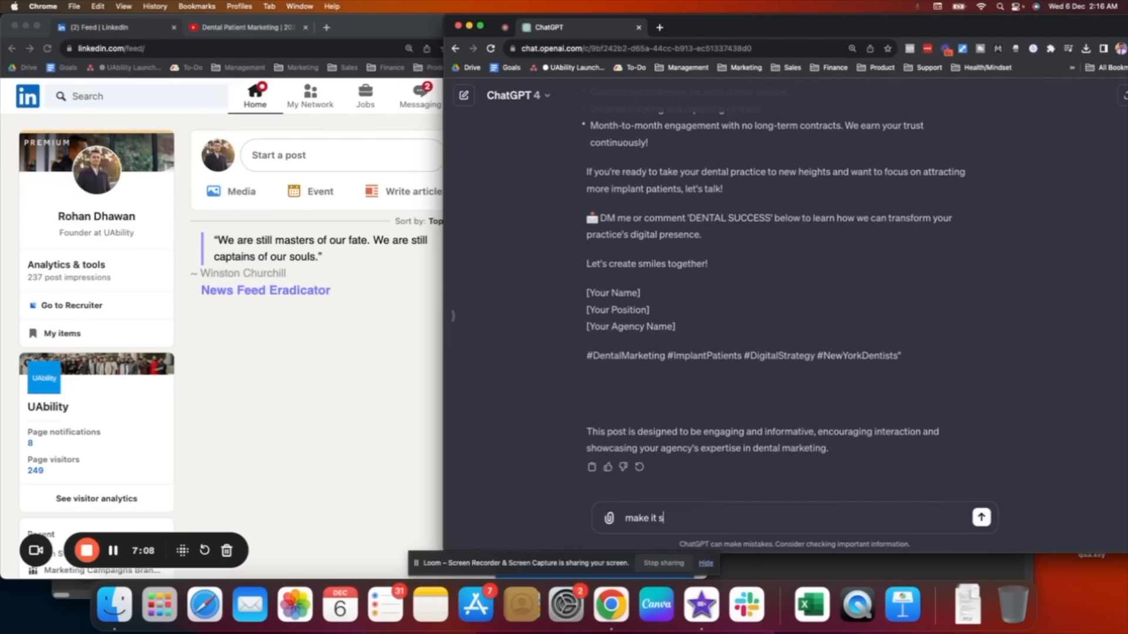
text(horter)
Review the generated LinkedIn post from its opening hook through its closing hashtags
scroll(754, 391, up, 15)
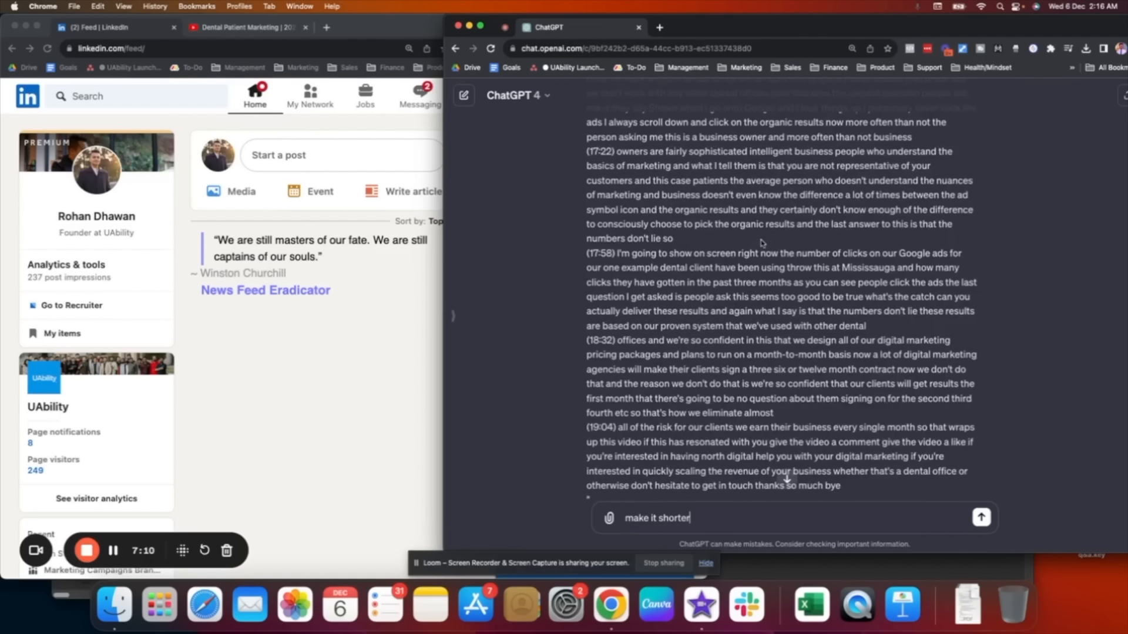
drag(579, 227, 800, 435)
click(806, 402)
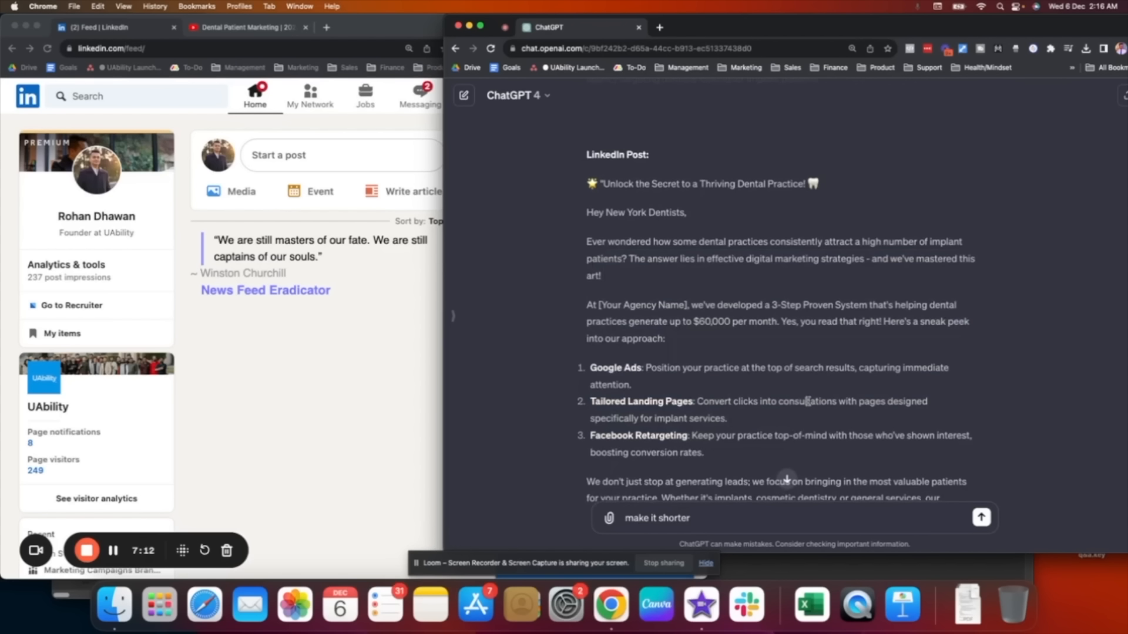
scroll(809, 402, down, 15)
scroll(388, 258, down, 10)
scroll(288, 276, up, 10)
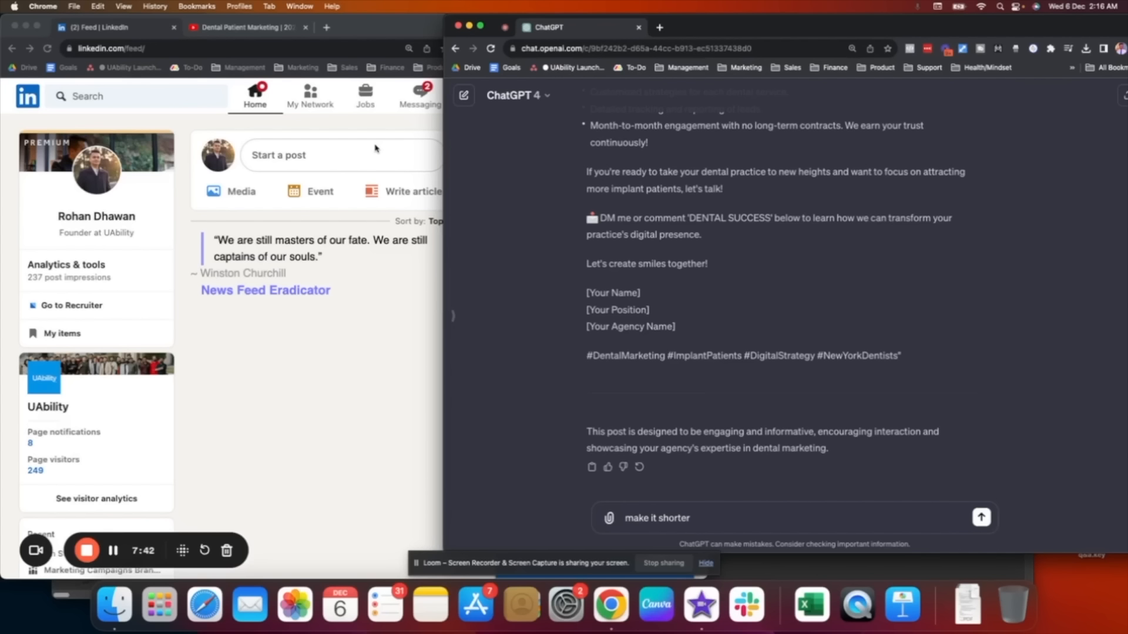
scroll(757, 287, up, 5)
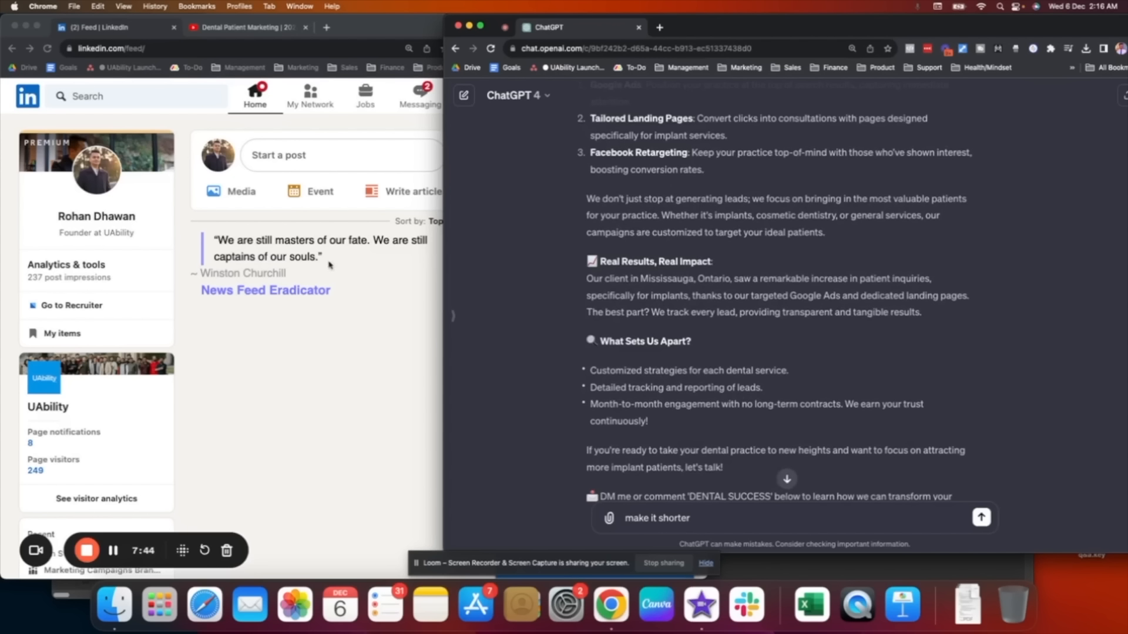
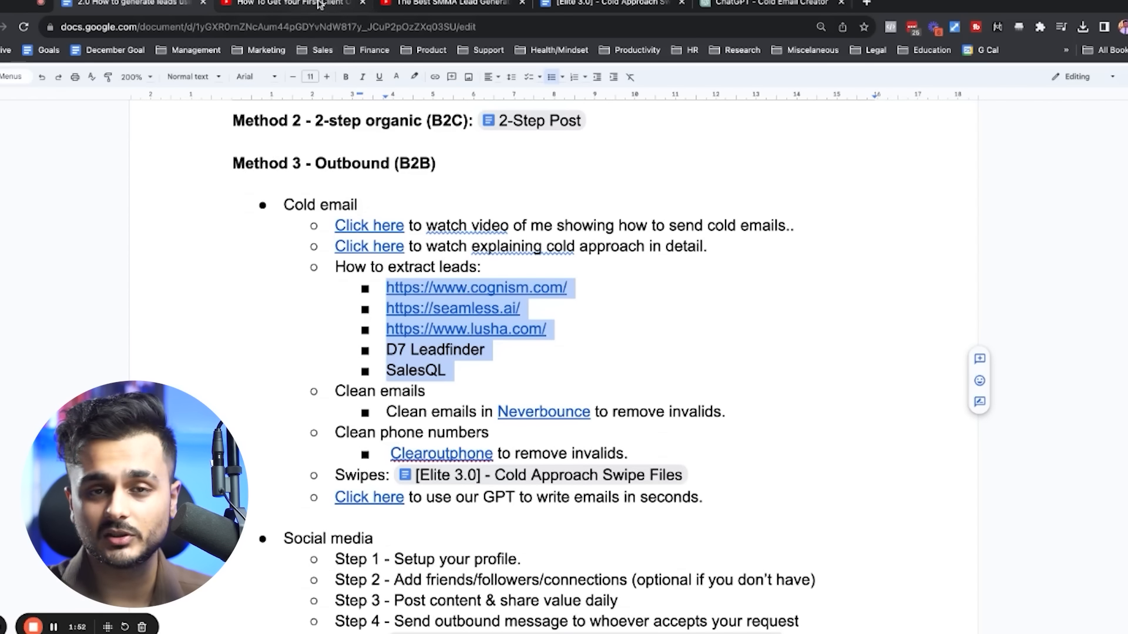
Look at the "How To Get Your First Client" video, then return to the lead generation document and clear the text selection
click(294, 4)
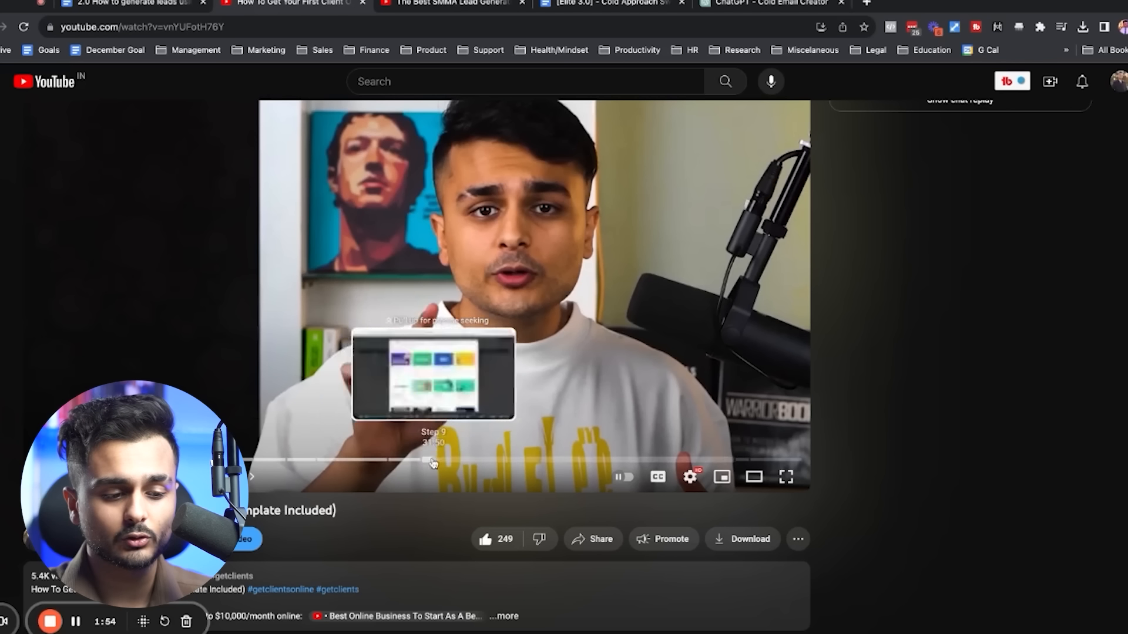
click(143, 5)
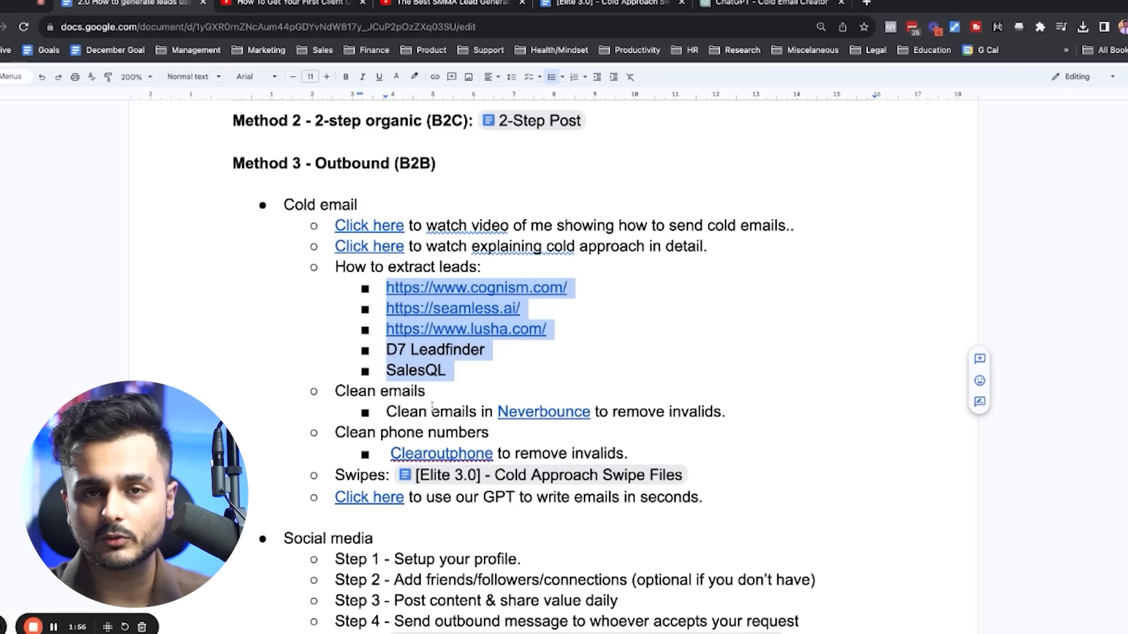
click(455, 373)
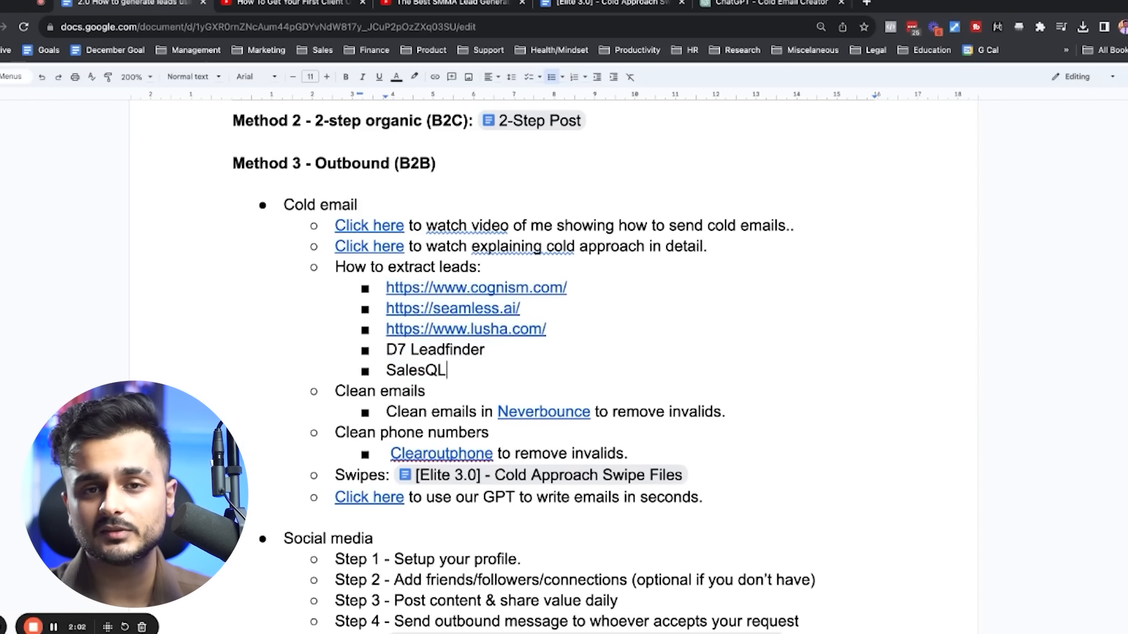
Highlight the Clean emails heading, its Neverbounce instruction and the list of lead extraction tools under Cold email
scroll(455, 373, down, 1)
triple_click(341, 363)
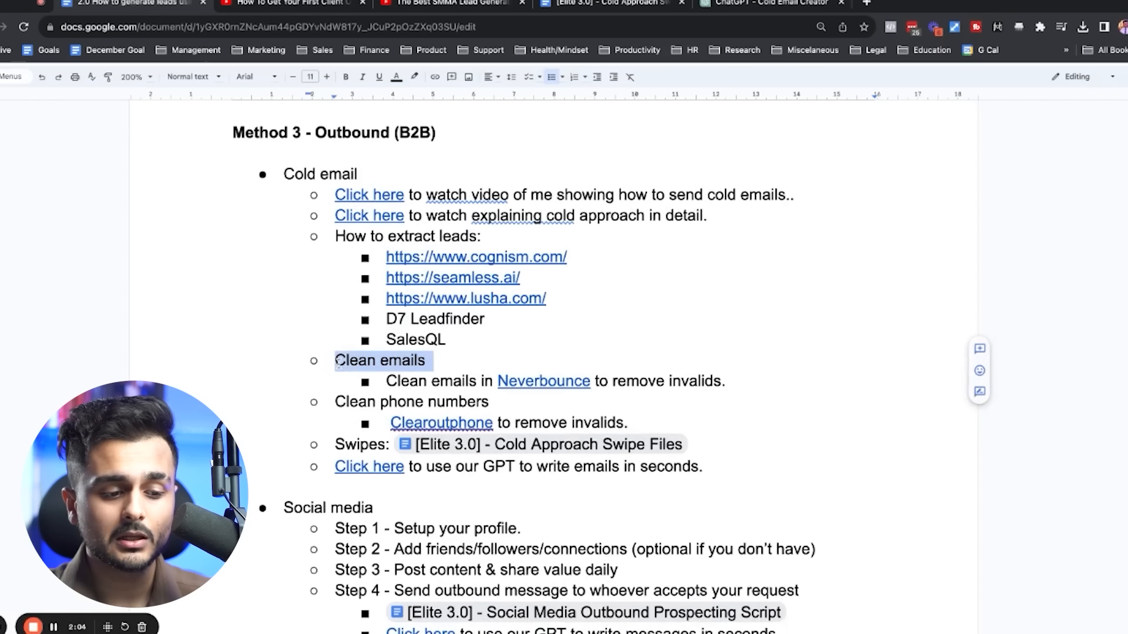
scroll(460, 361, down, 1)
triple_click(388, 352)
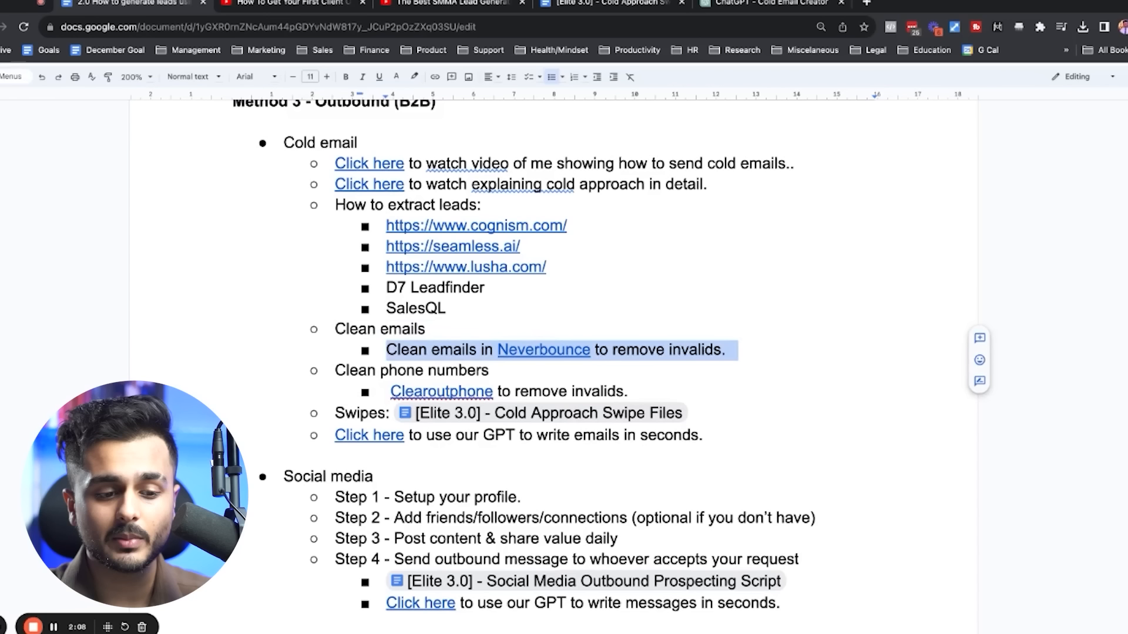
drag(371, 204, 463, 313)
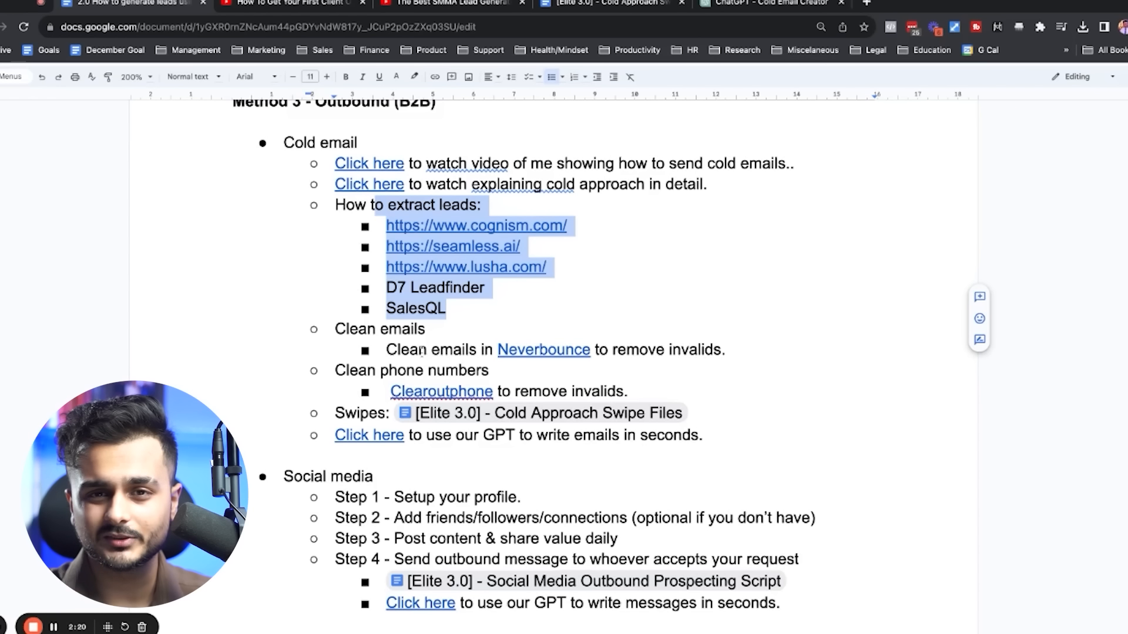
scroll(421, 351, down, 1)
triple_click(438, 331)
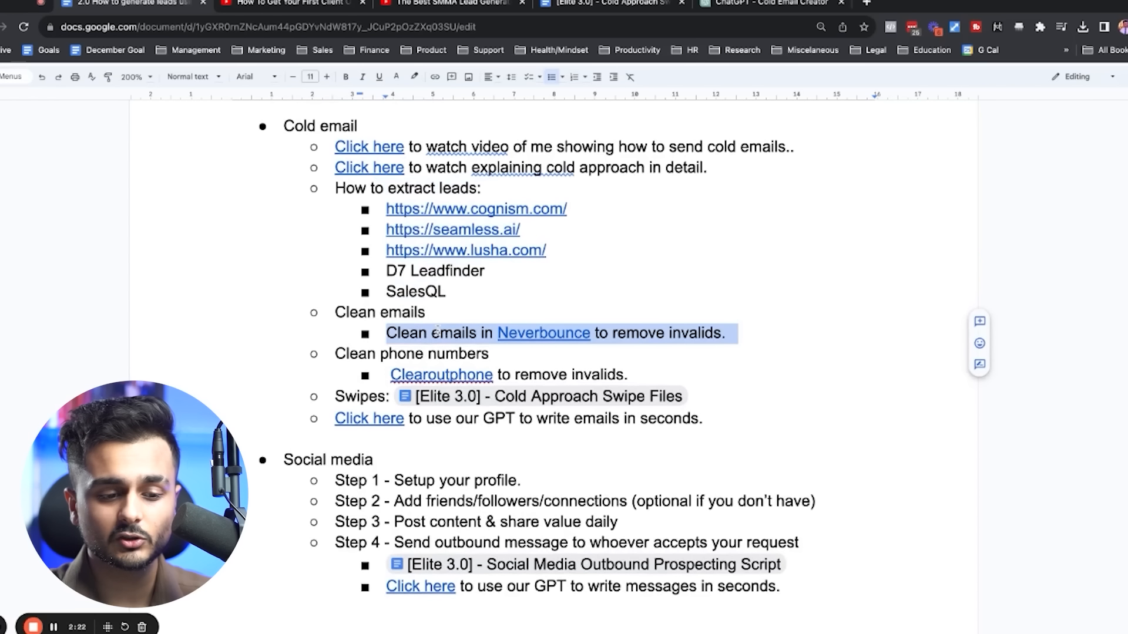
Review the Clean phone numbers section, highlighting its Clearoutphone instruction and the lead tool links, and preview the Clearoutphone link
scroll(437, 330, down, 2)
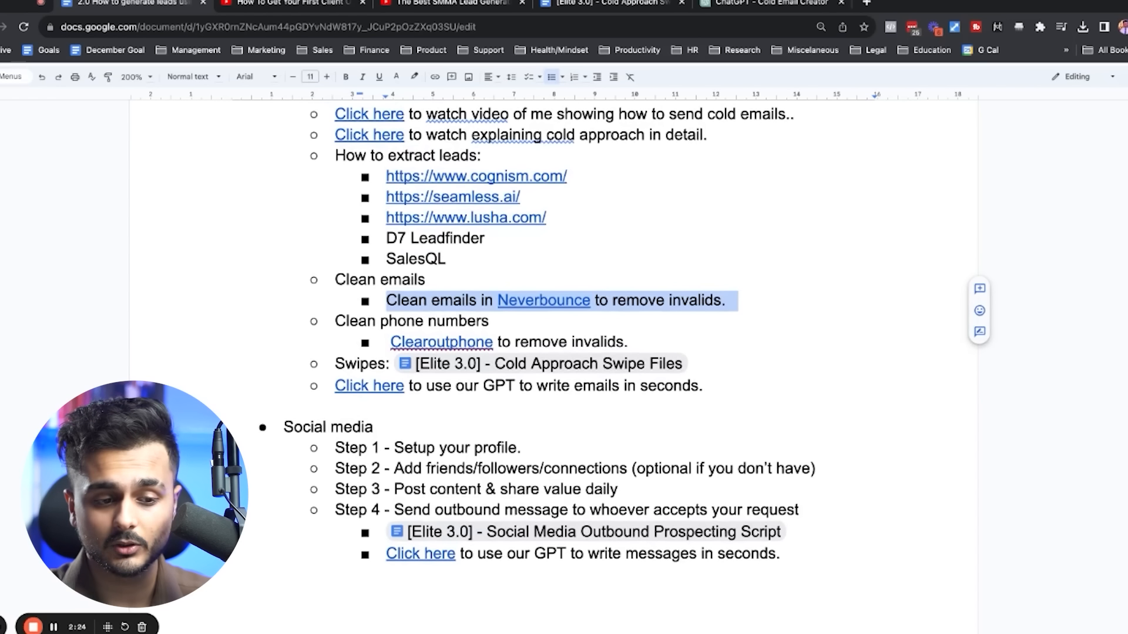
drag(331, 319, 522, 319)
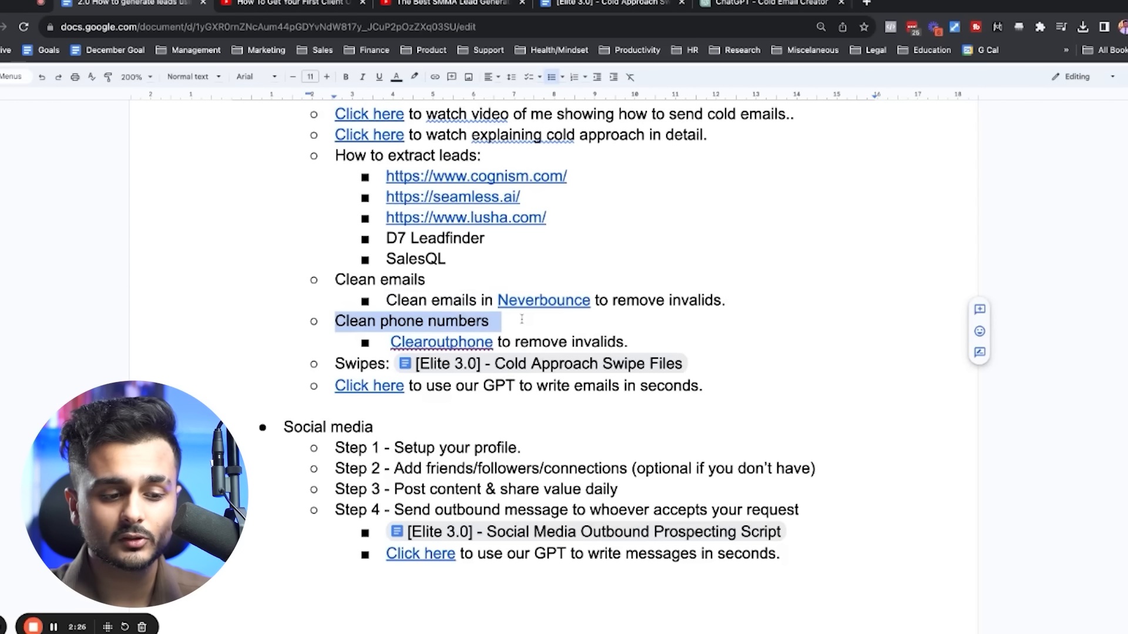
scroll(494, 259, up, 3)
drag(392, 219, 558, 261)
scroll(399, 313, down, 3)
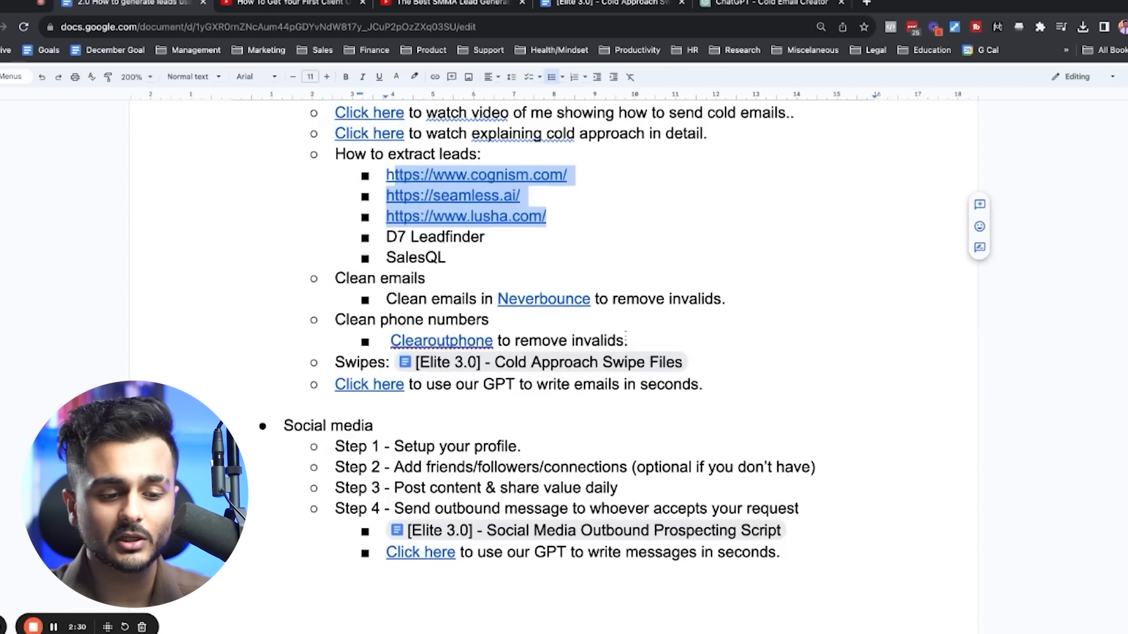
triple_click(626, 339)
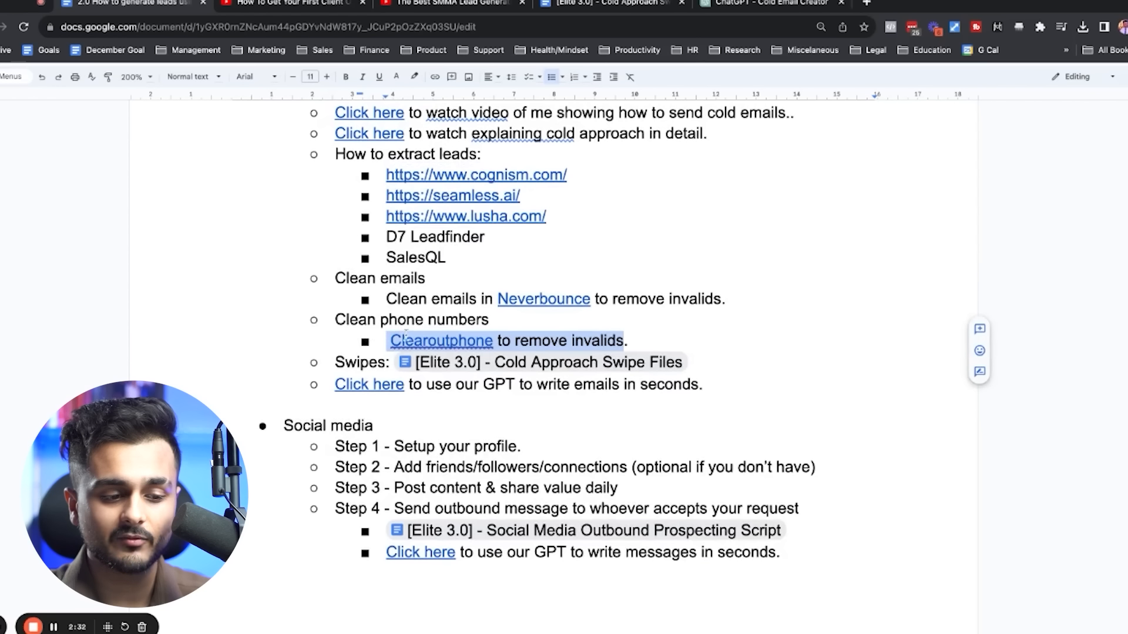
triple_click(397, 321)
click(442, 341)
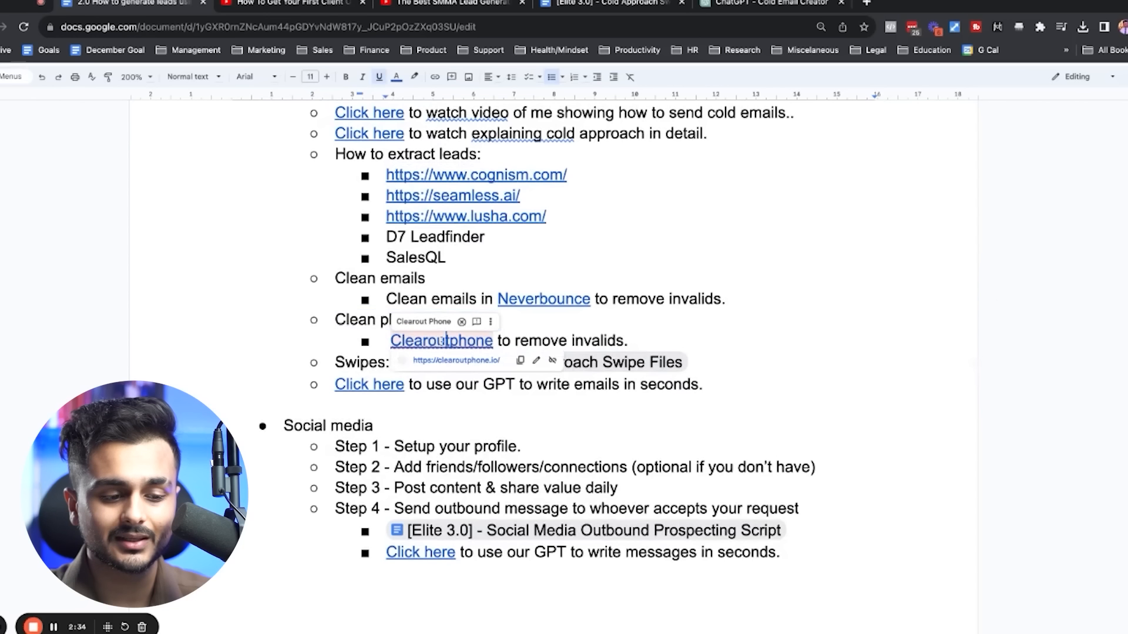
click(520, 339)
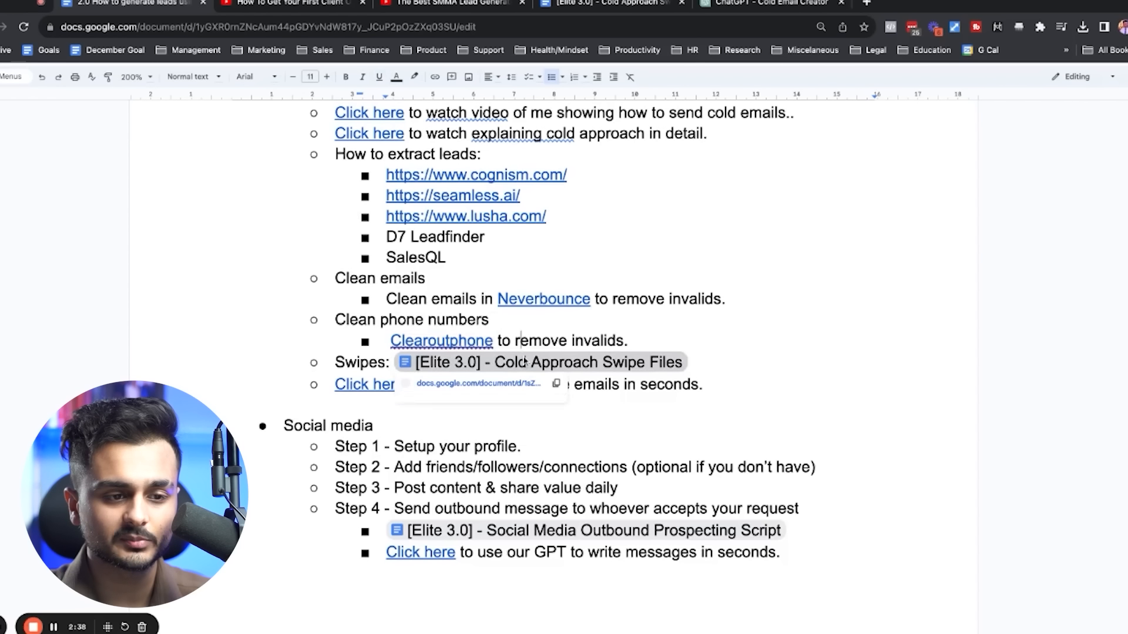
Highlight the Swipes line, look through the Cold Approach Swipe Files document's email templates, and return to the lead generation document
triple_click(694, 359)
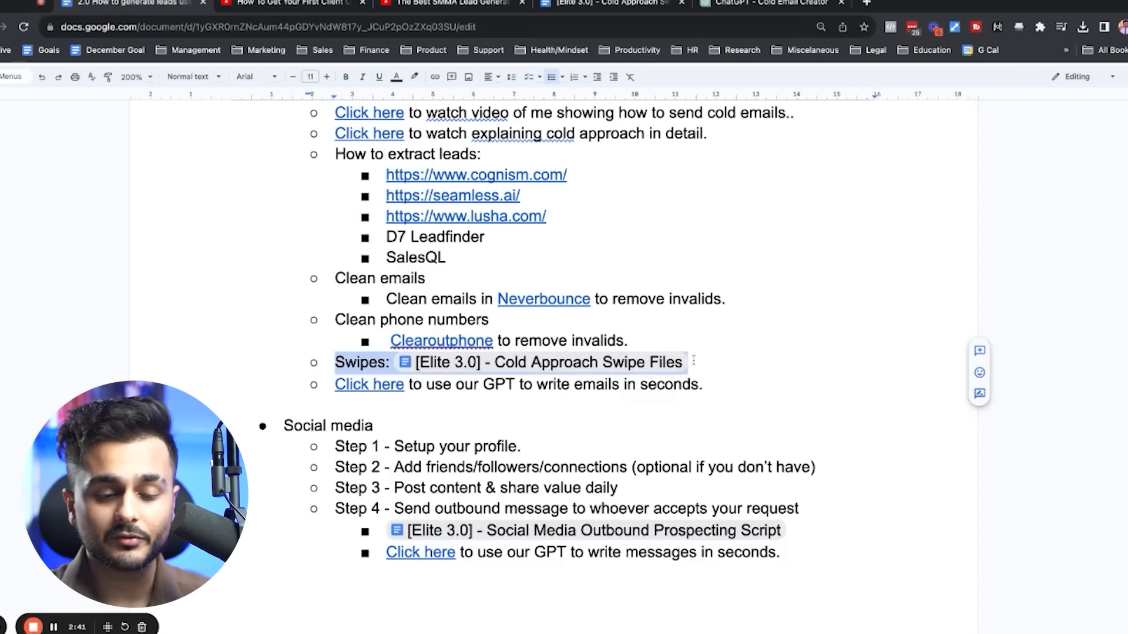
click(622, 3)
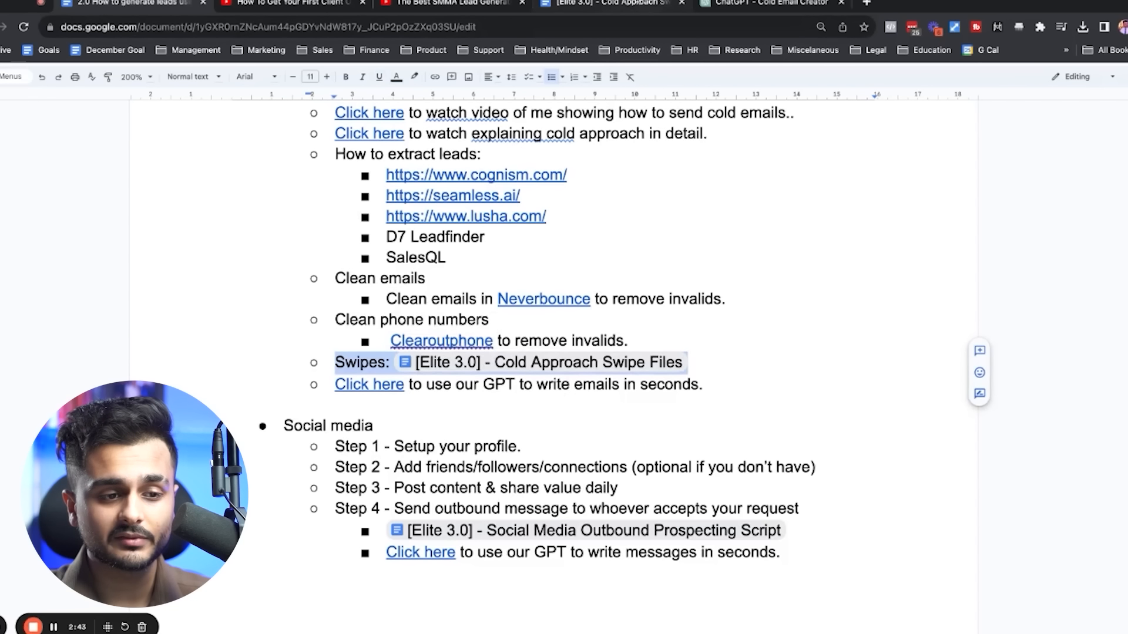
scroll(527, 306, down, 20)
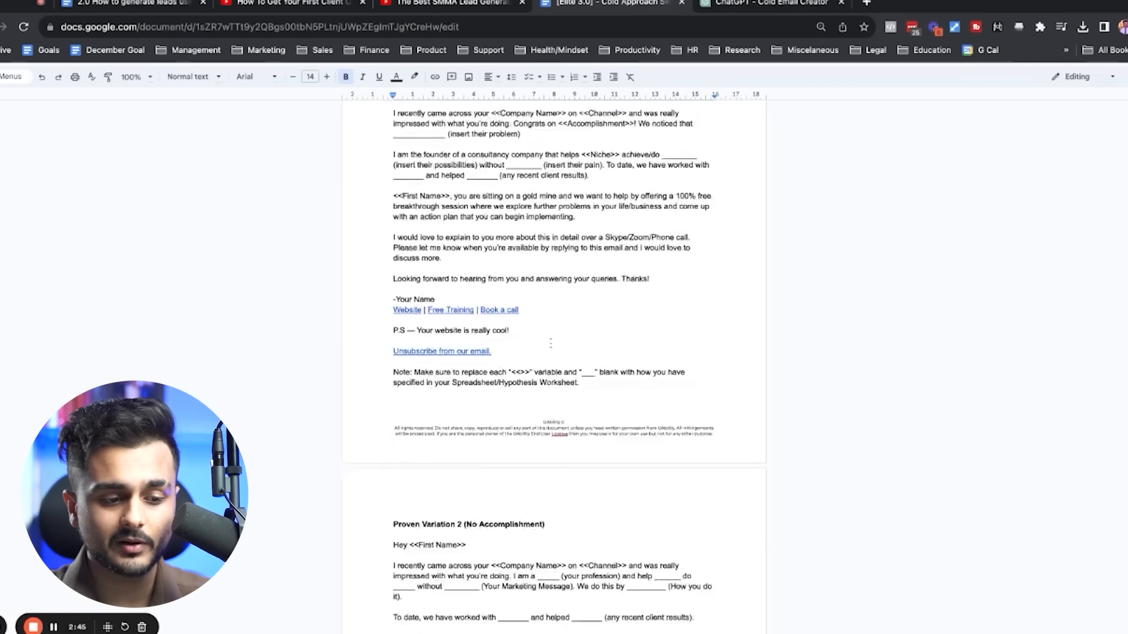
scroll(551, 343, up, 10)
scroll(550, 343, up, 15)
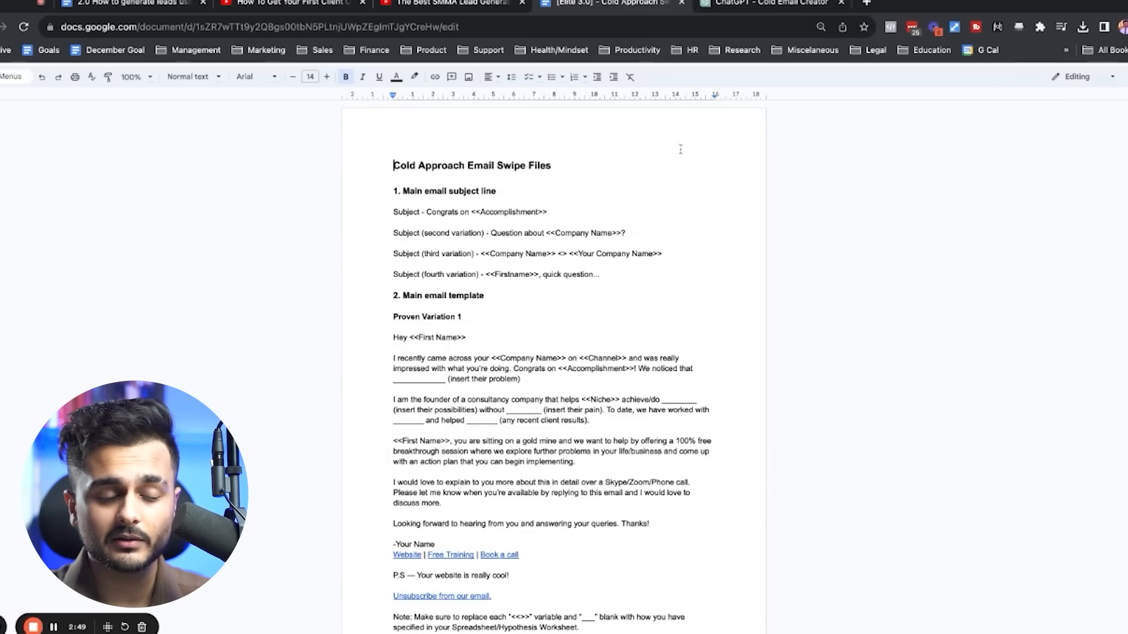
click(167, 9)
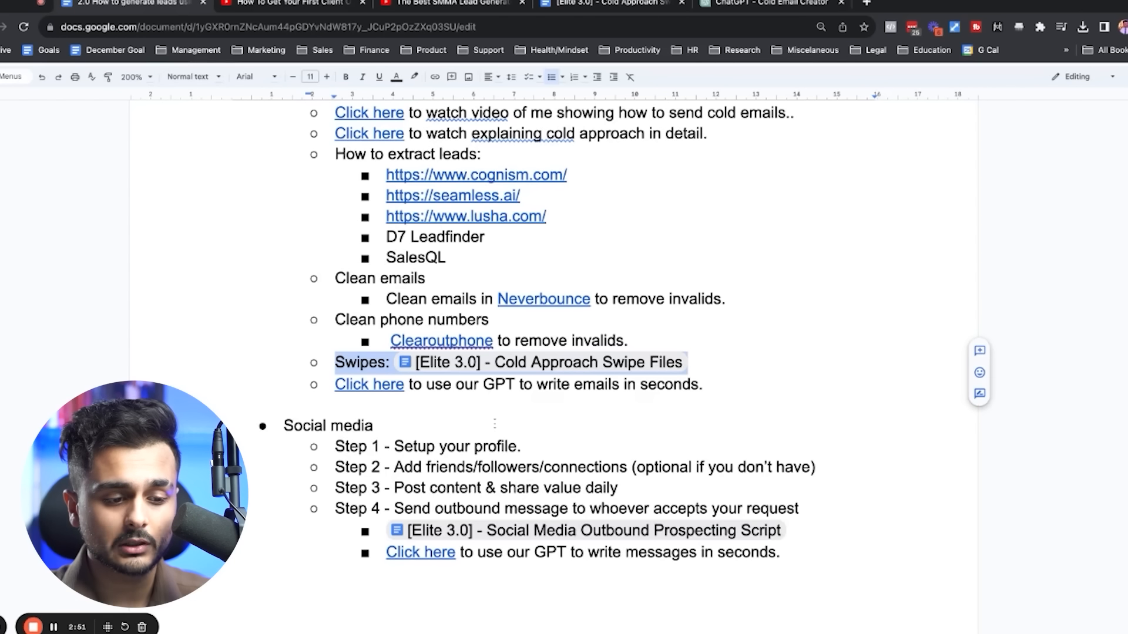
Switch to the Cold Email Creator GPT and request a cold email for my marketing agency targeting dentists looking for implant patients, currently located in New York
triple_click(494, 391)
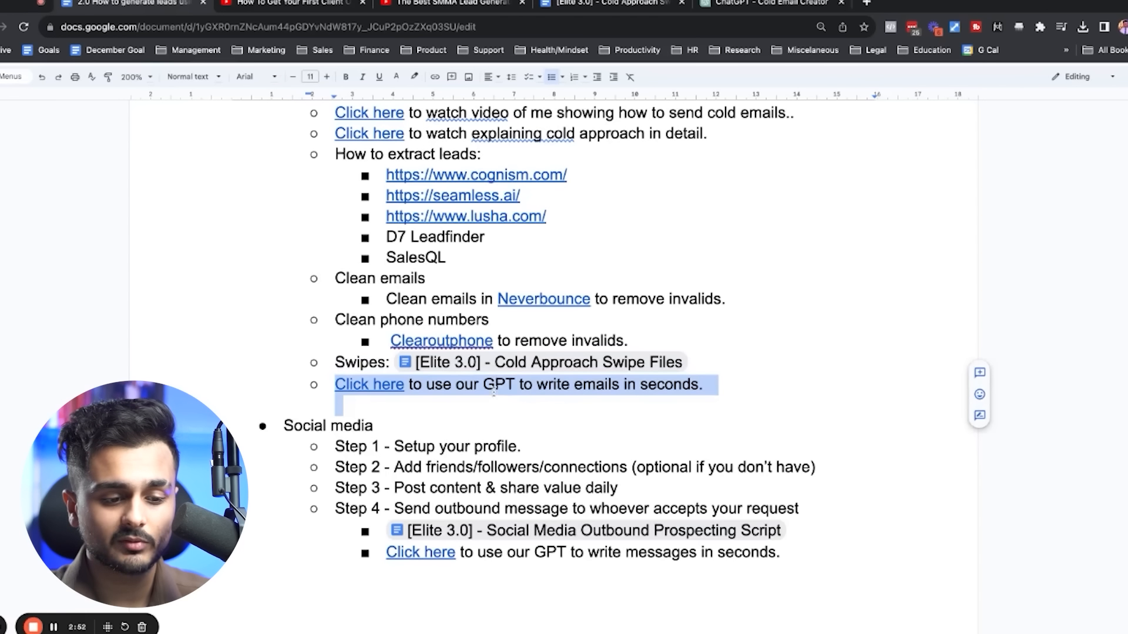
click(769, 8)
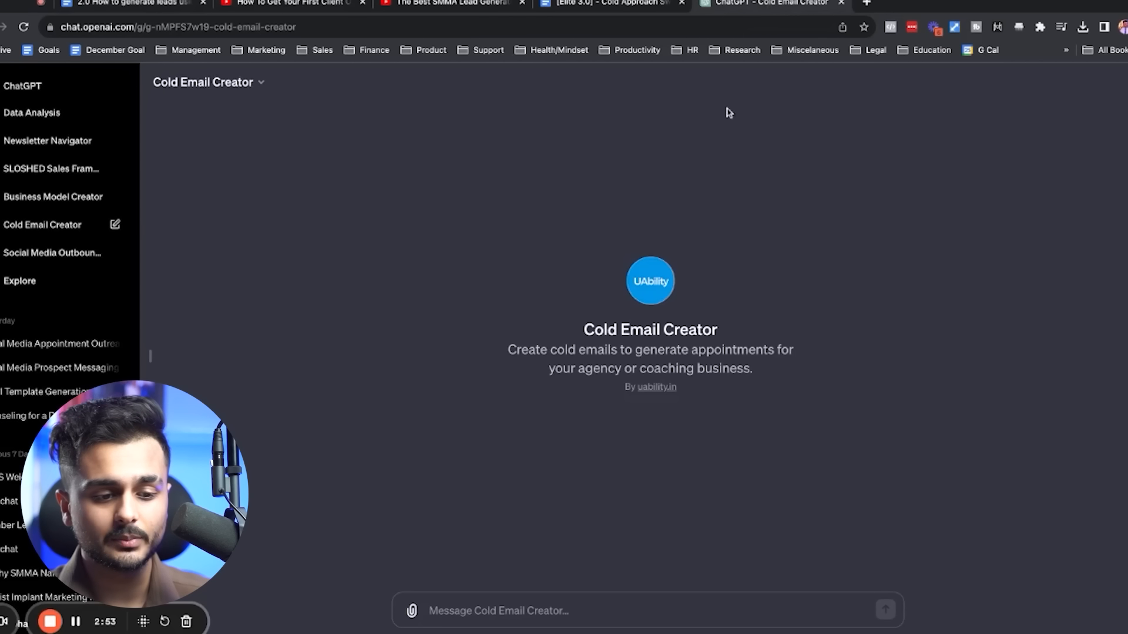
click(151, 355)
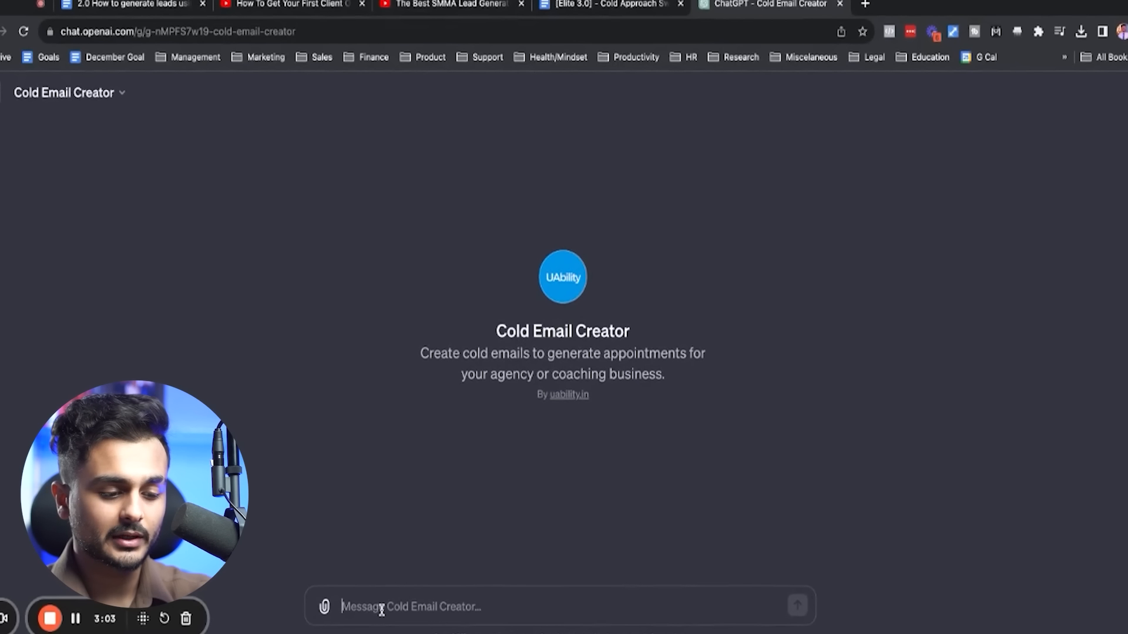
text(Create a cold email for ay marketing agency targeting dentist looking for implant patients who are currentl)
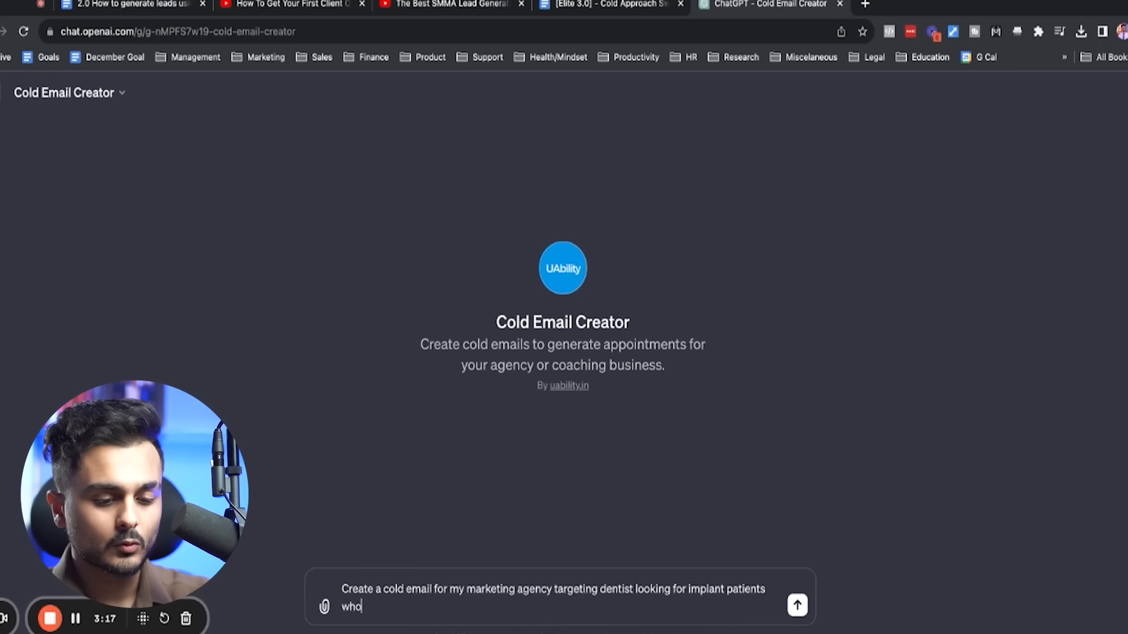
text(y)
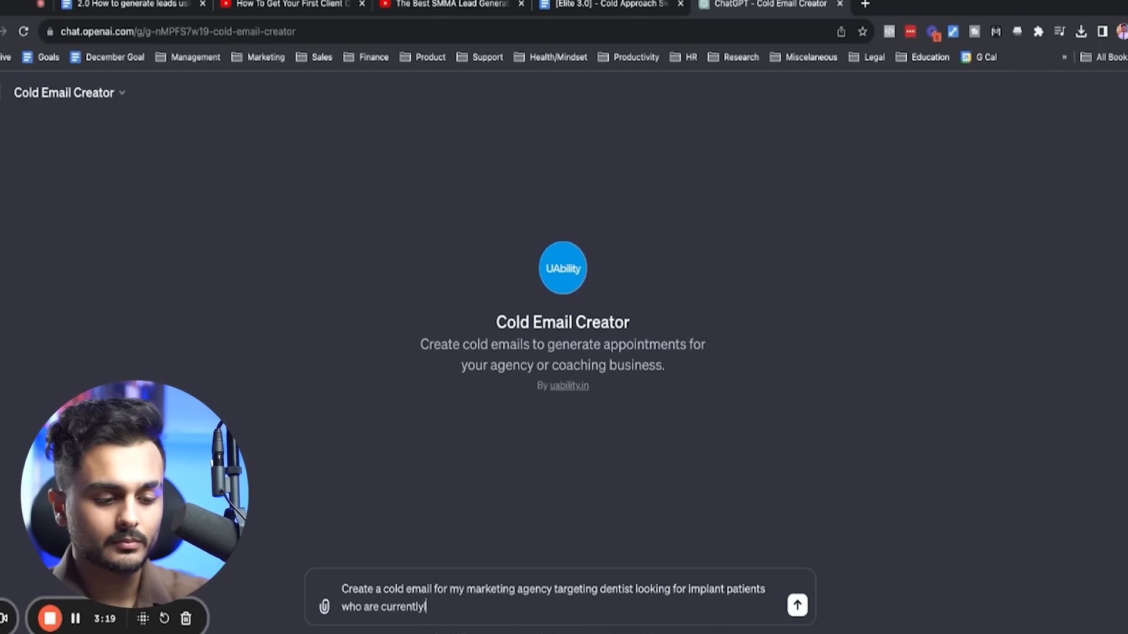
text(located in New York.)
key(Return)
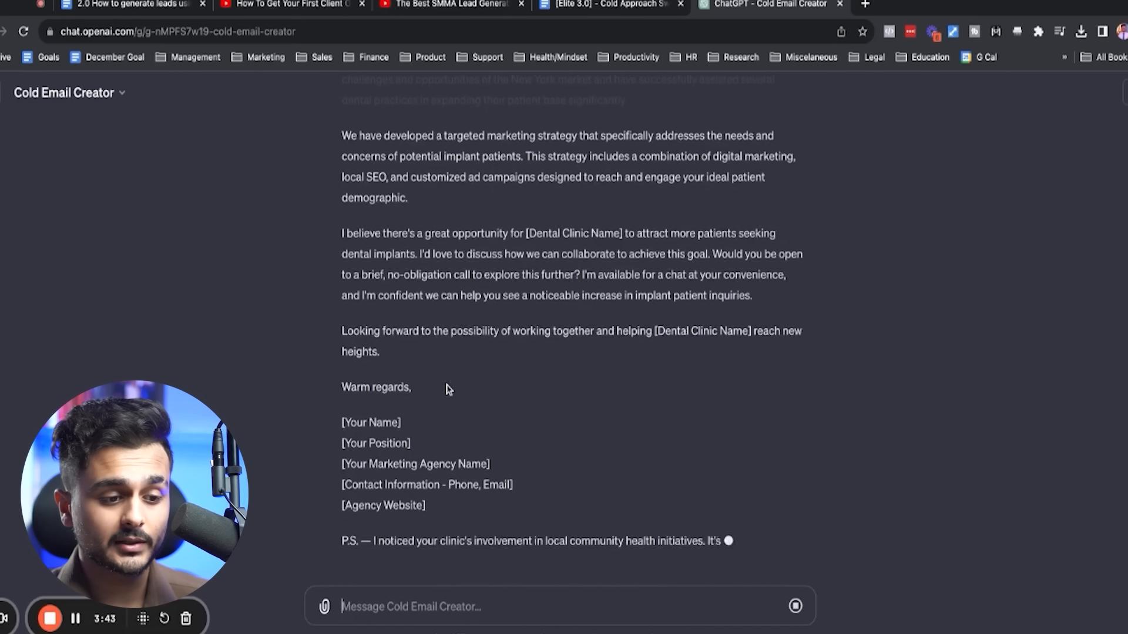
Review the generated cold email and ask the GPT to make it more personalised to get a higher response
scroll(551, 558, up, 5)
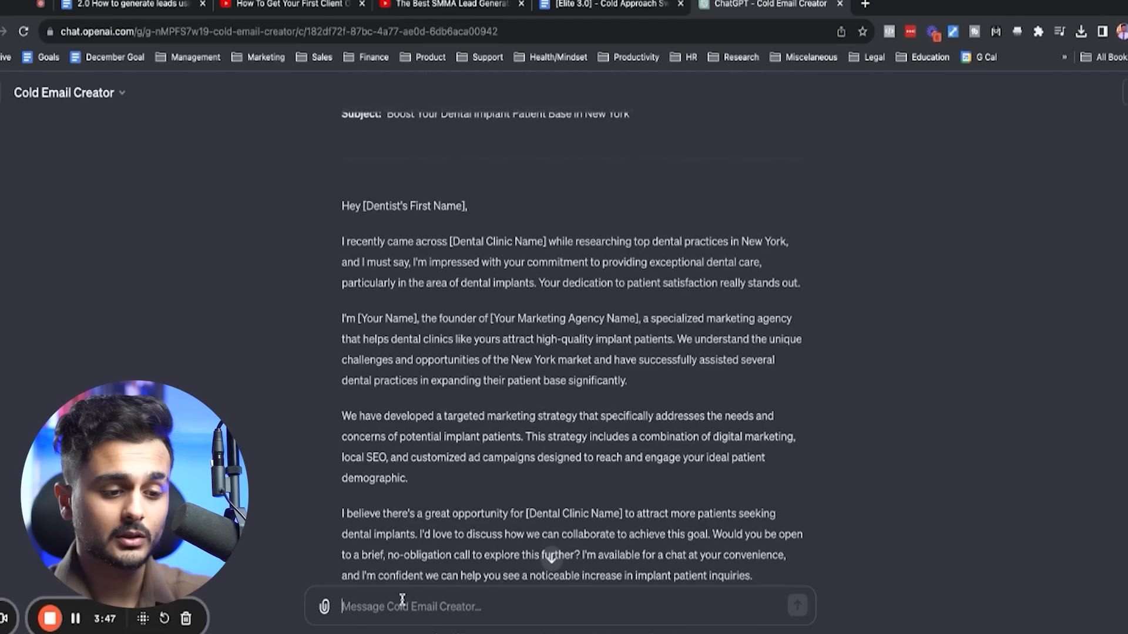
text(Can yo)
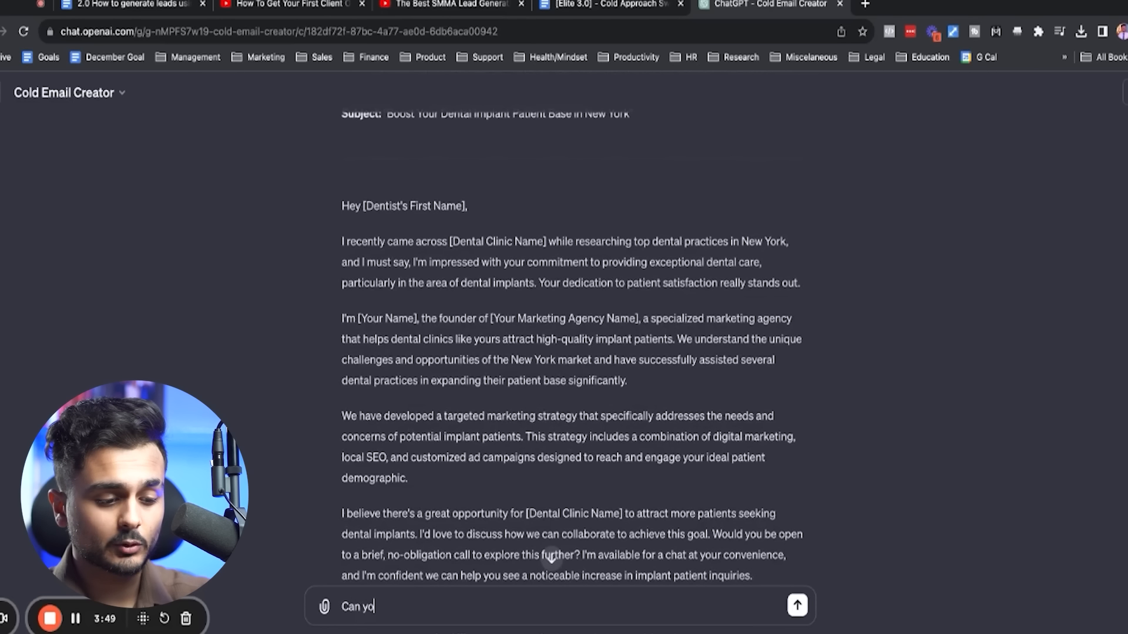
text(u make th)
text(i)
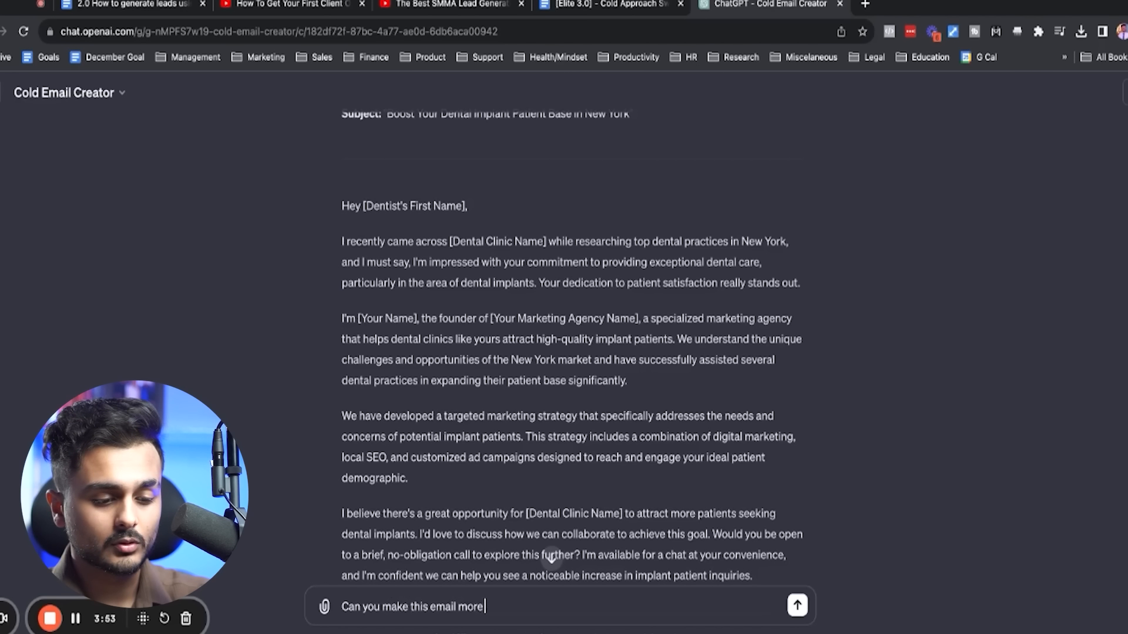
text(ore personalise)
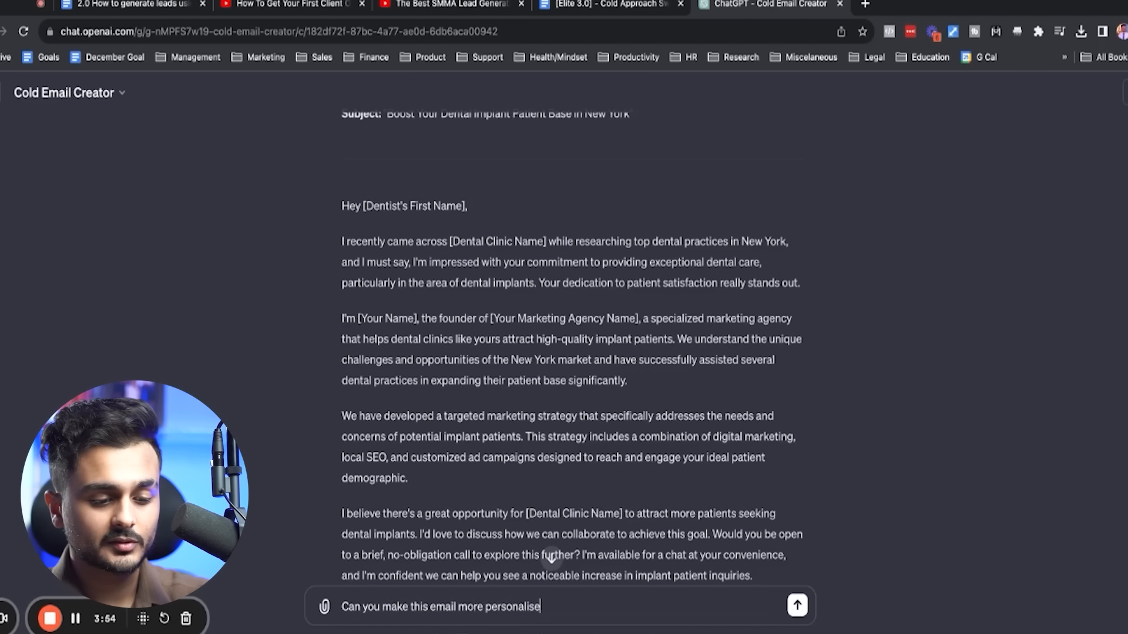
text(d to get a higher response)
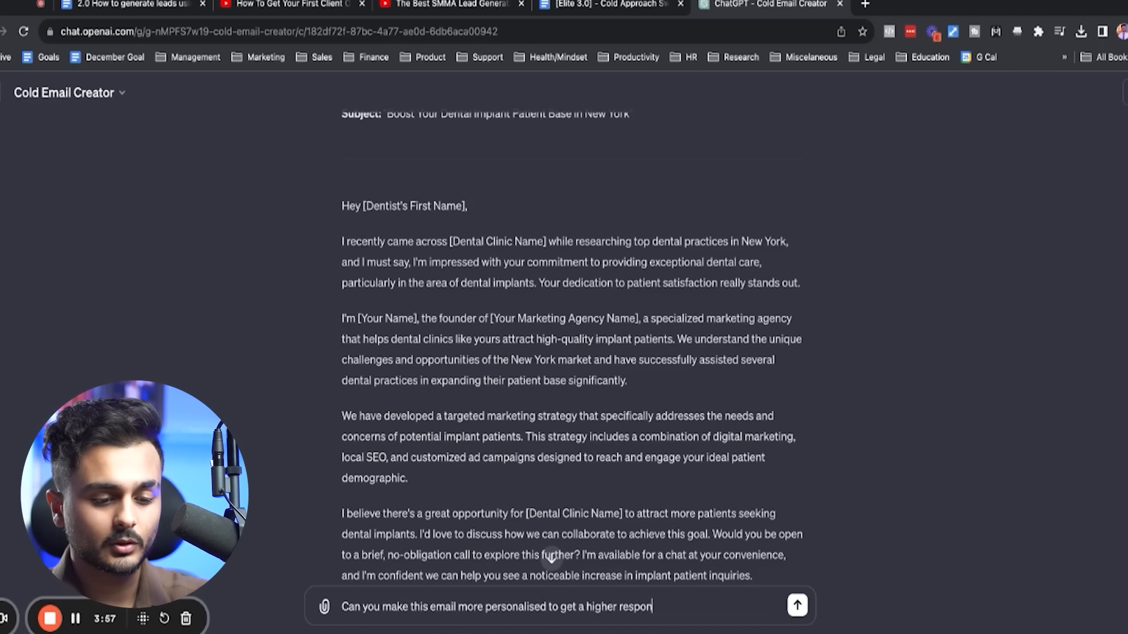
key(Return)
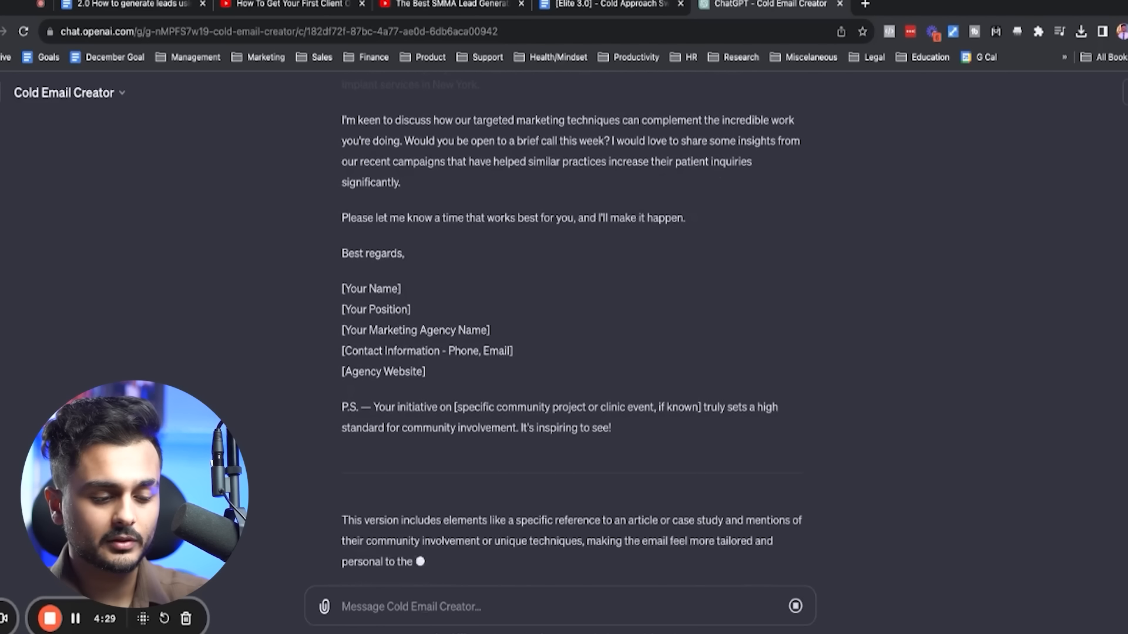
Ask the GPT to add an awesome guarantee: 30 days of free work, no payment without the outcome, and compensation for their valuable time
text(Can you ad)
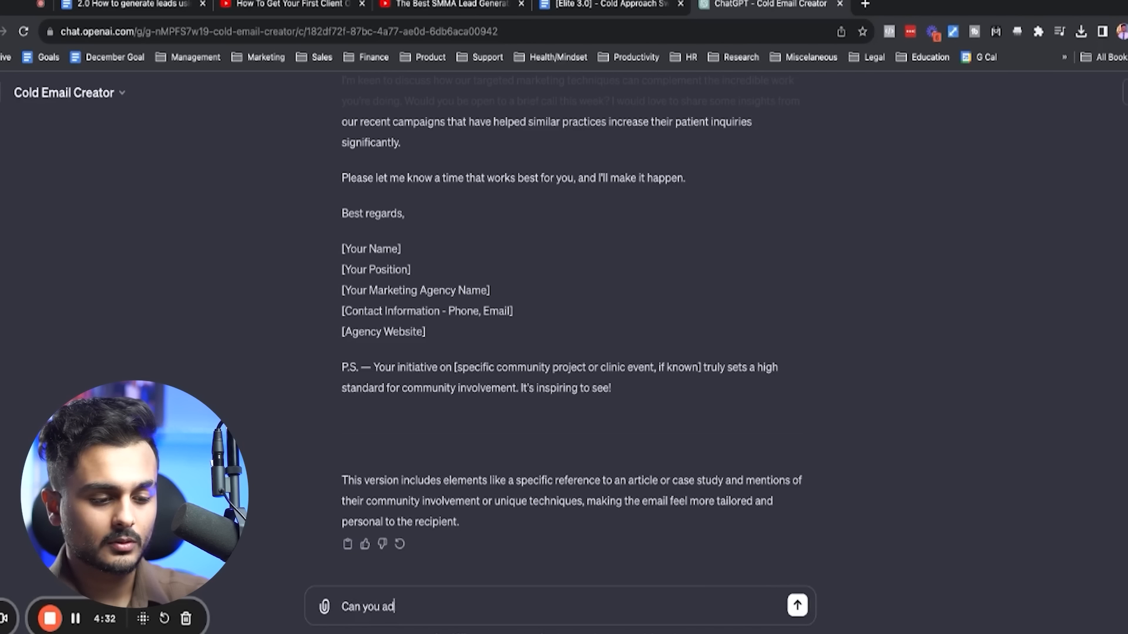
text(d an awesome)
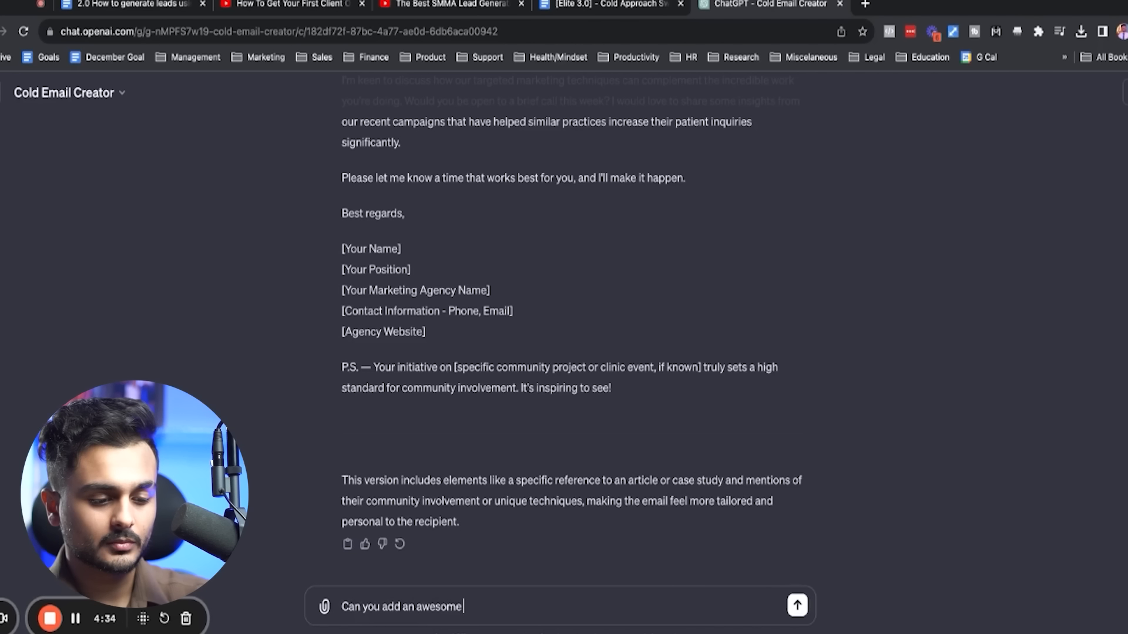
text( guarantee to the)
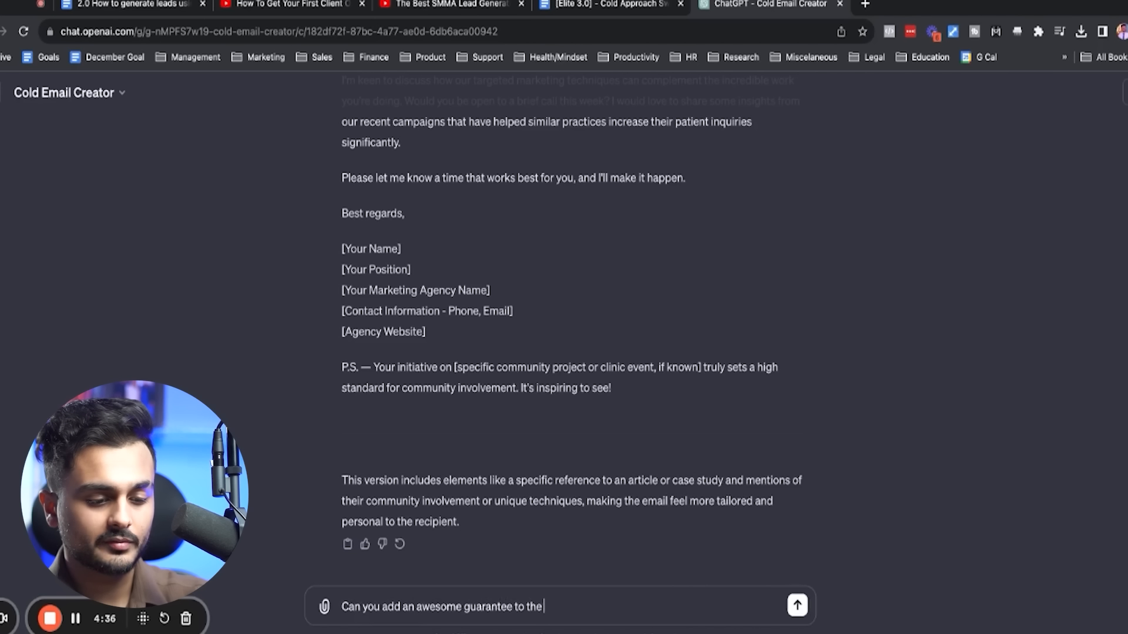
text( offer something like we wou)
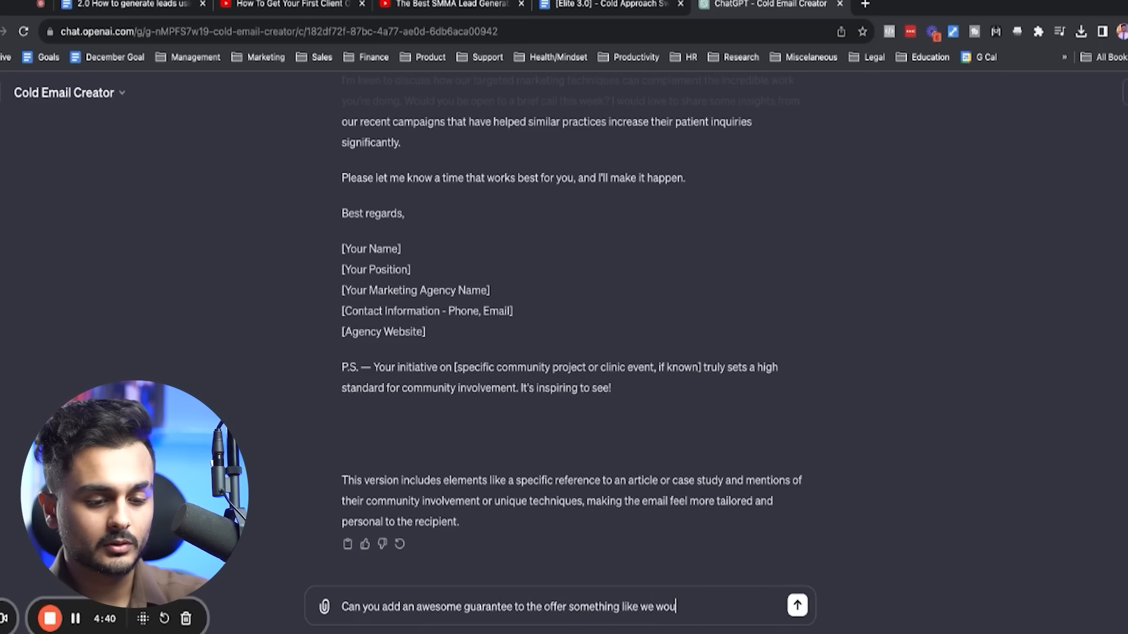
text(ld work for 30 days for f)
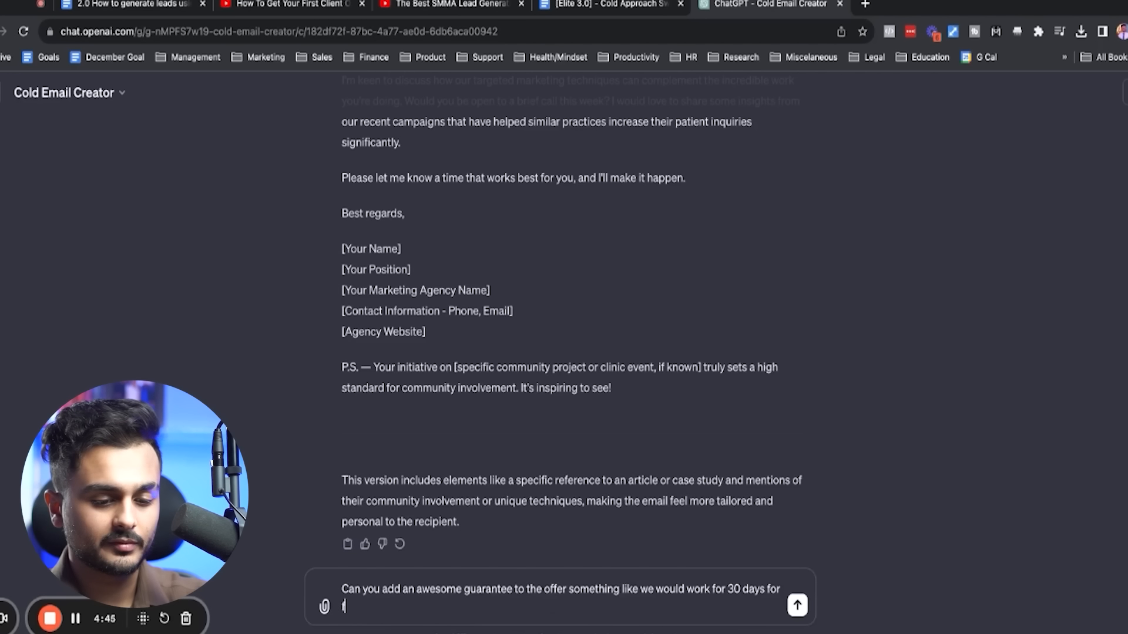
text(ree and if it doesn't)
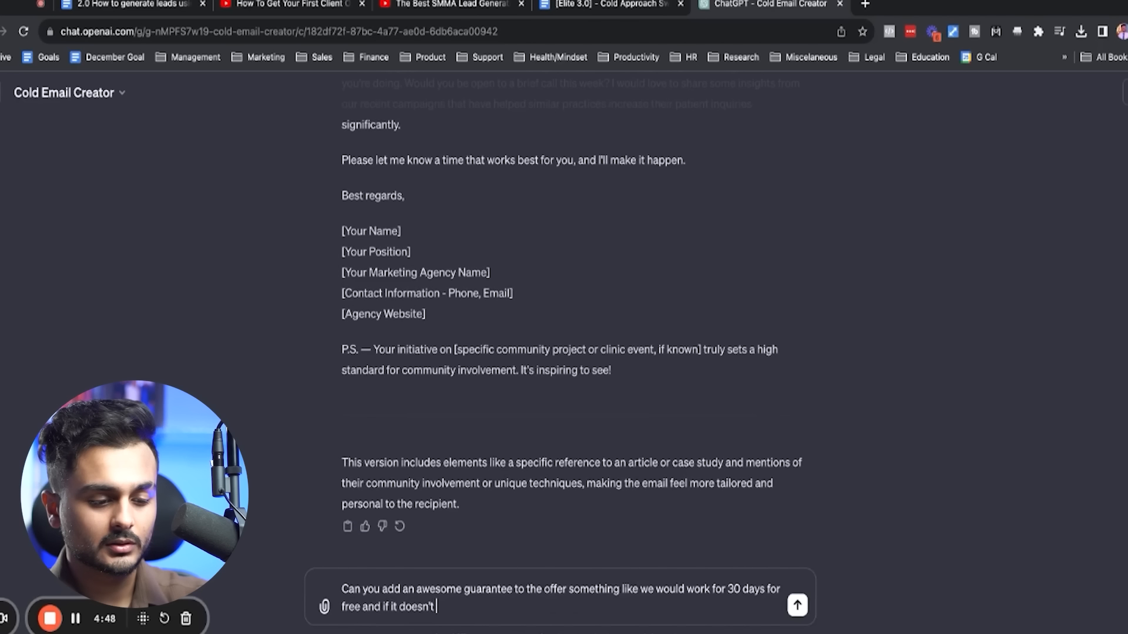
text( give you the outc)
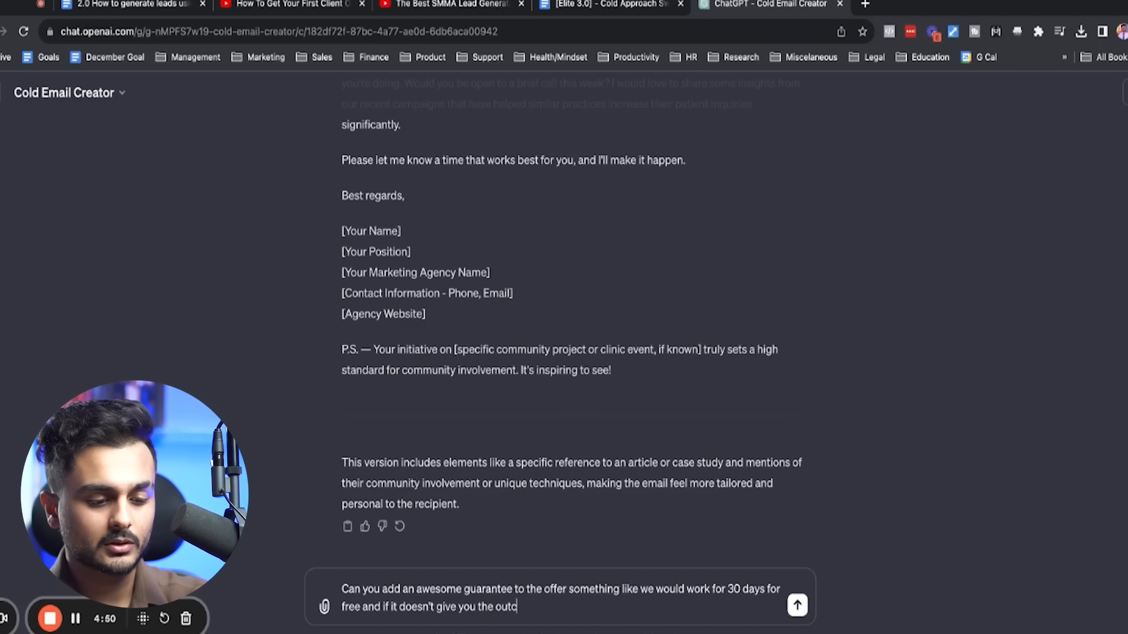
text(ome, you don't pay...and)
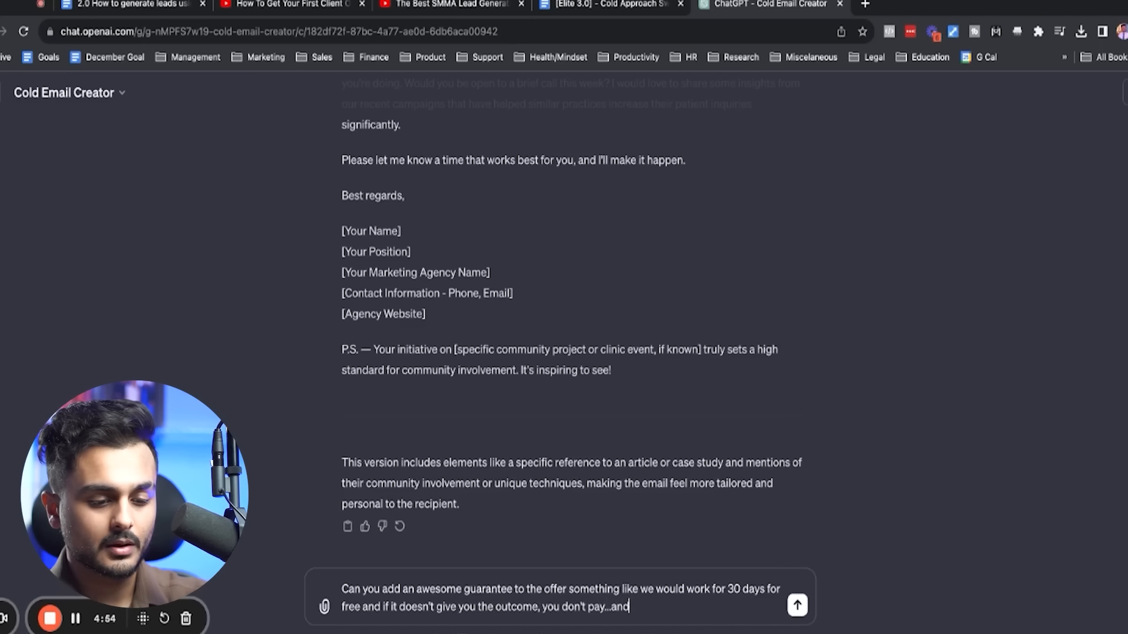
text( we would comp)
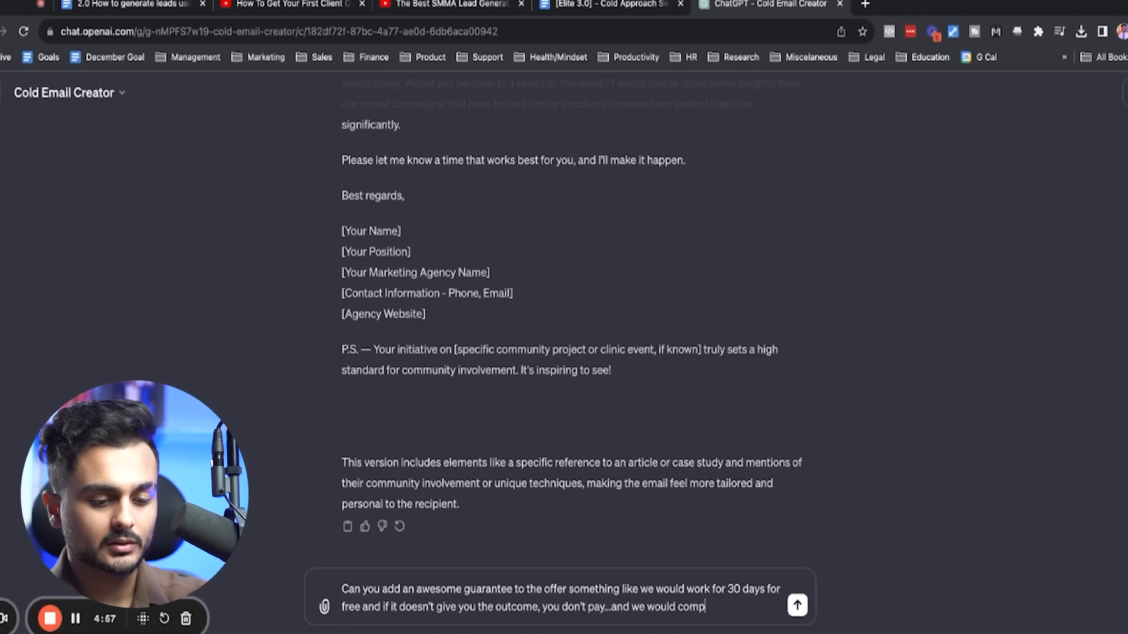
text(ensate for their valuable time.)
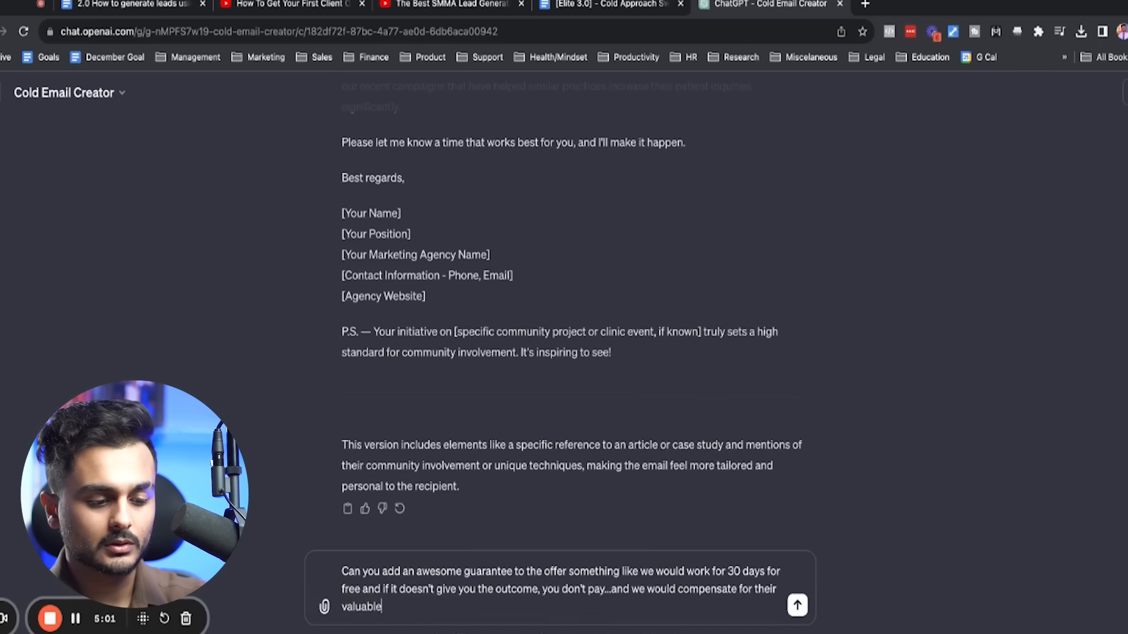
key(Return)
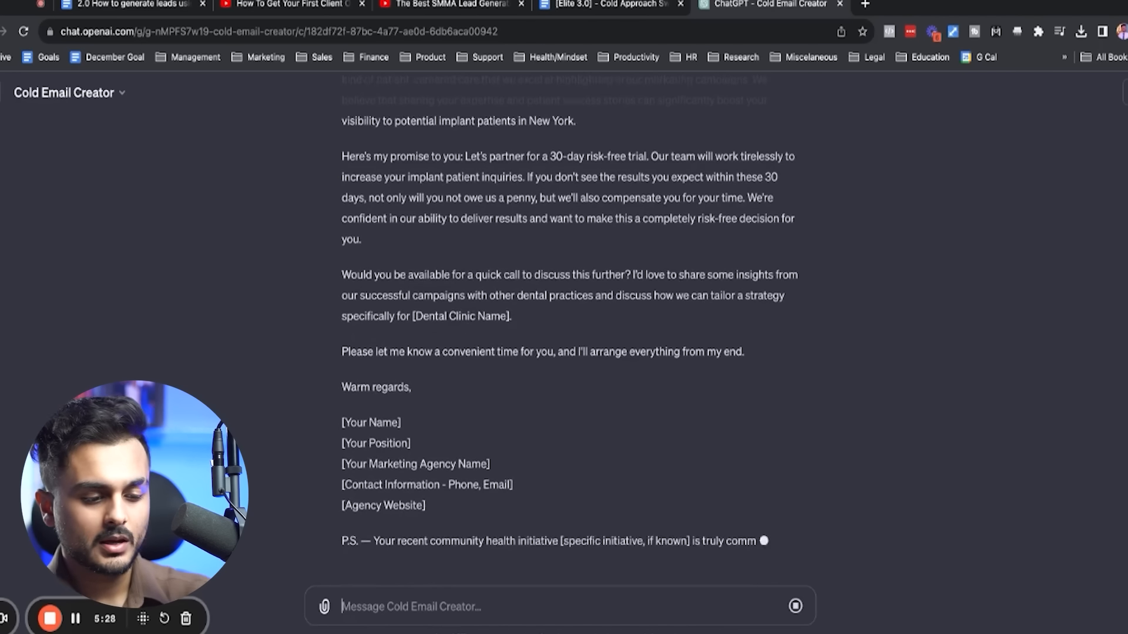
Ask the GPT to make the email easier to read and simple to understand even for a 5th grader
text(Make i)
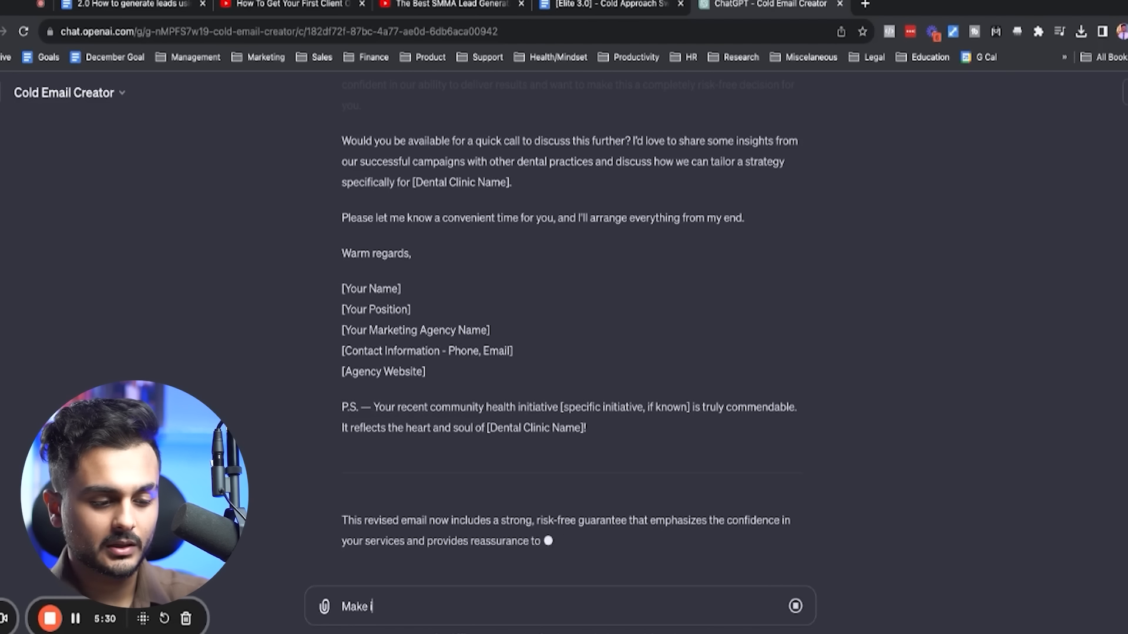
text(t easier to rea)
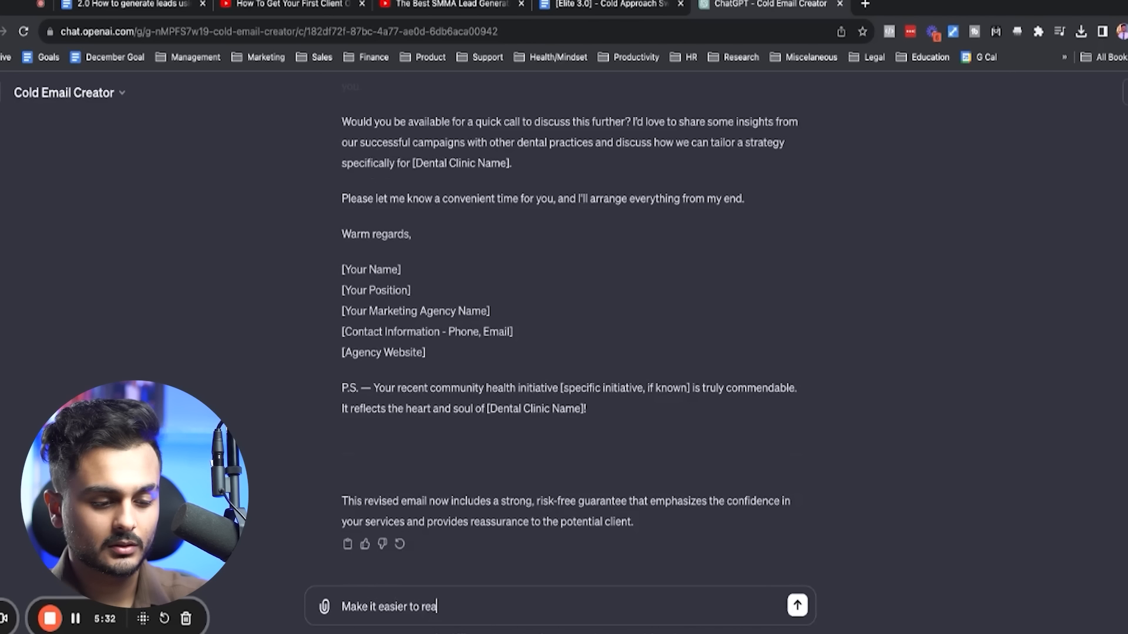
text(d and simple to understand even for)
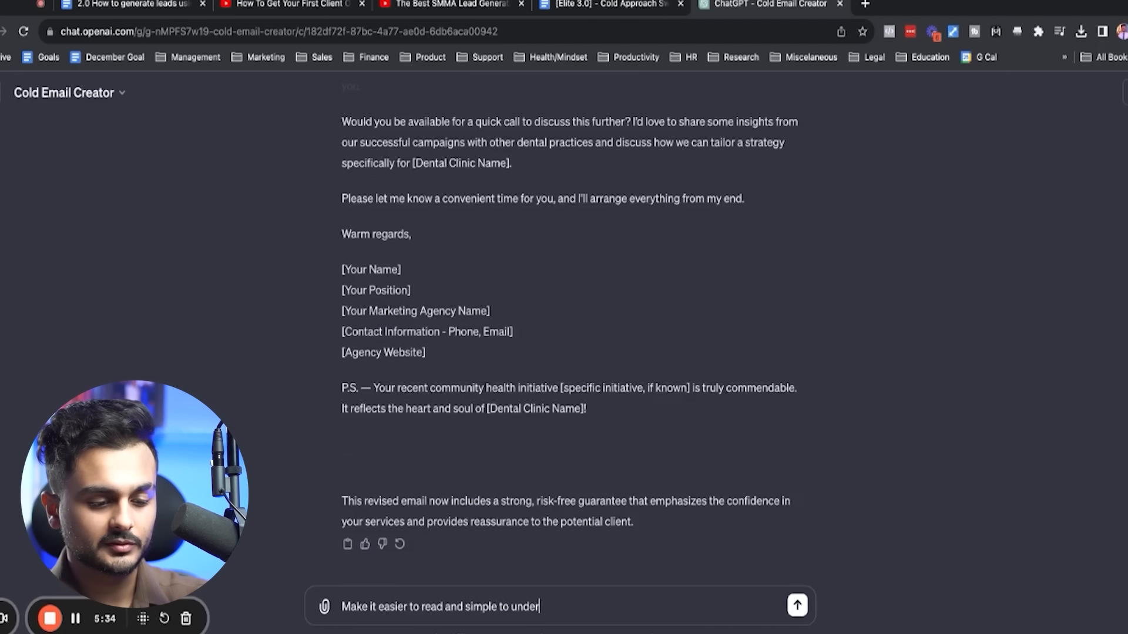
text( a 5th gra)
text(der.)
key(Return)
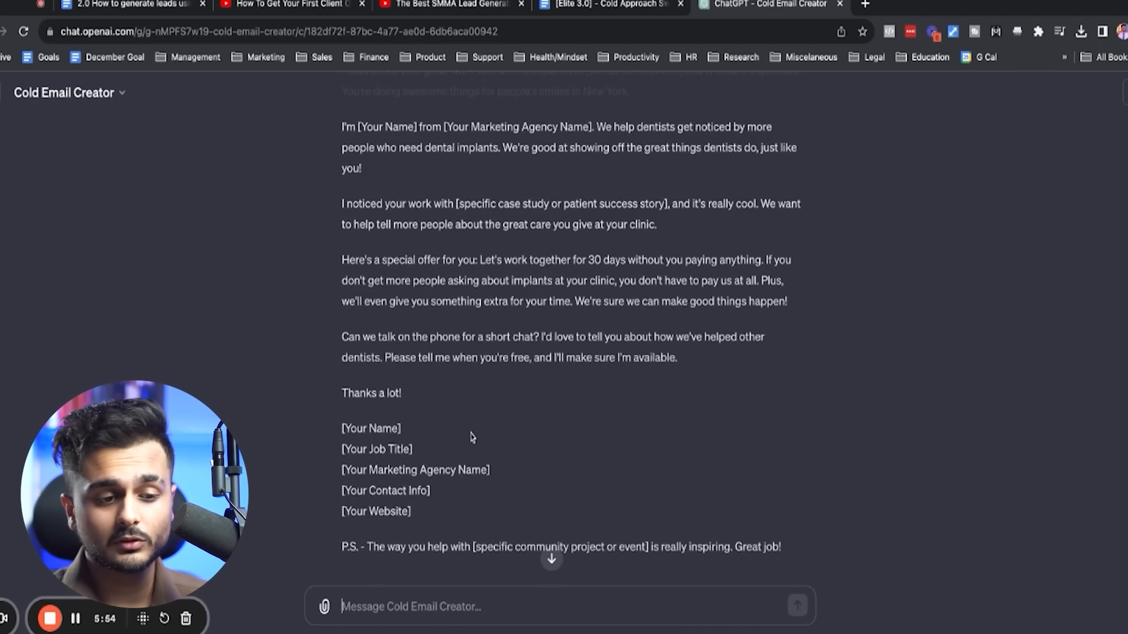
Read through the simplified cold email and look over the templates in the Cold Approach Swipe Files document
scroll(570, 343, up, 5)
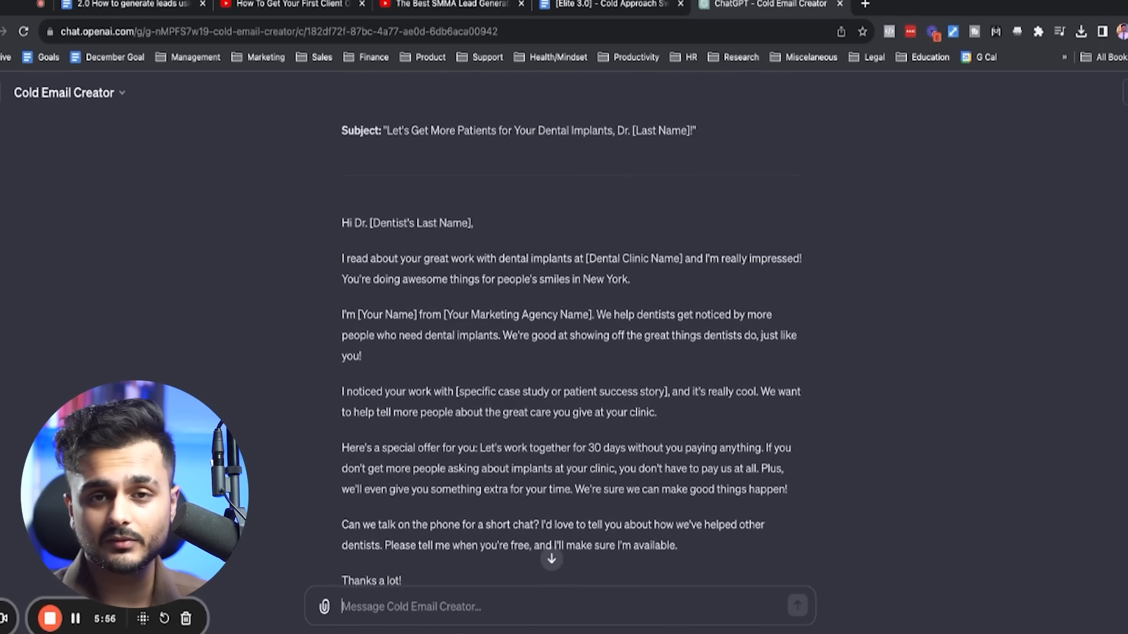
scroll(570, 344, down, 8)
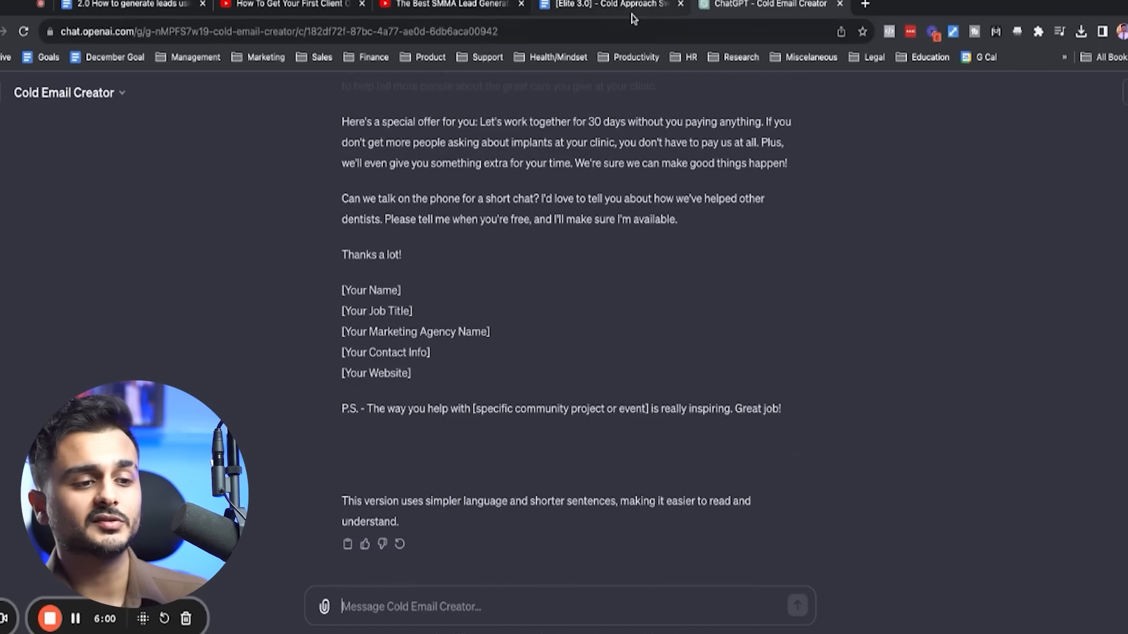
click(611, 5)
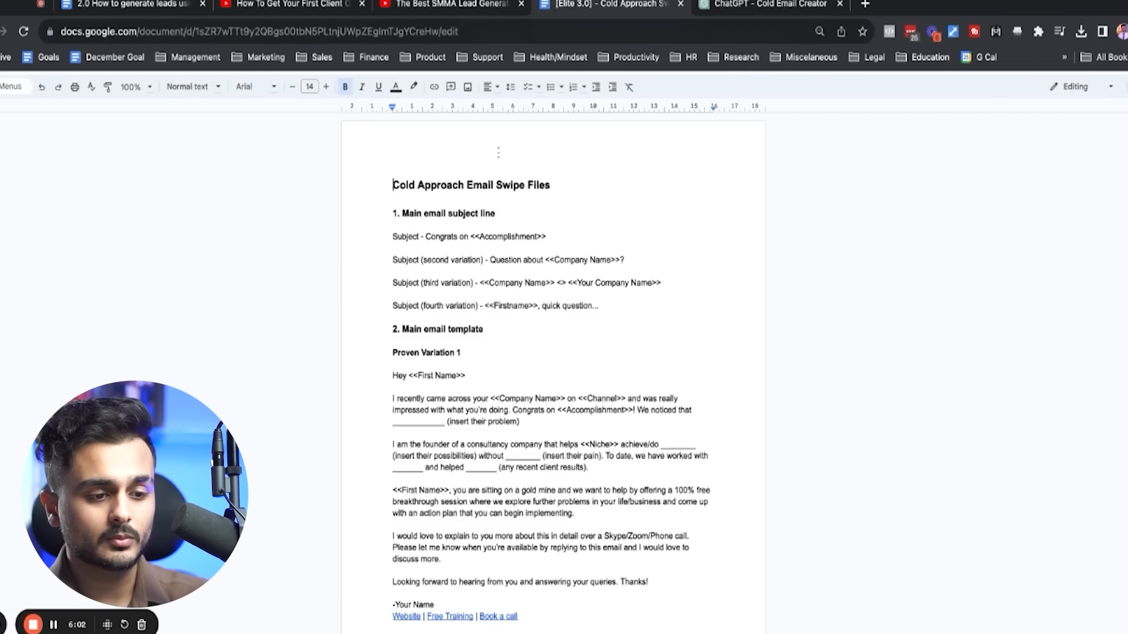
scroll(427, 190, up, 15)
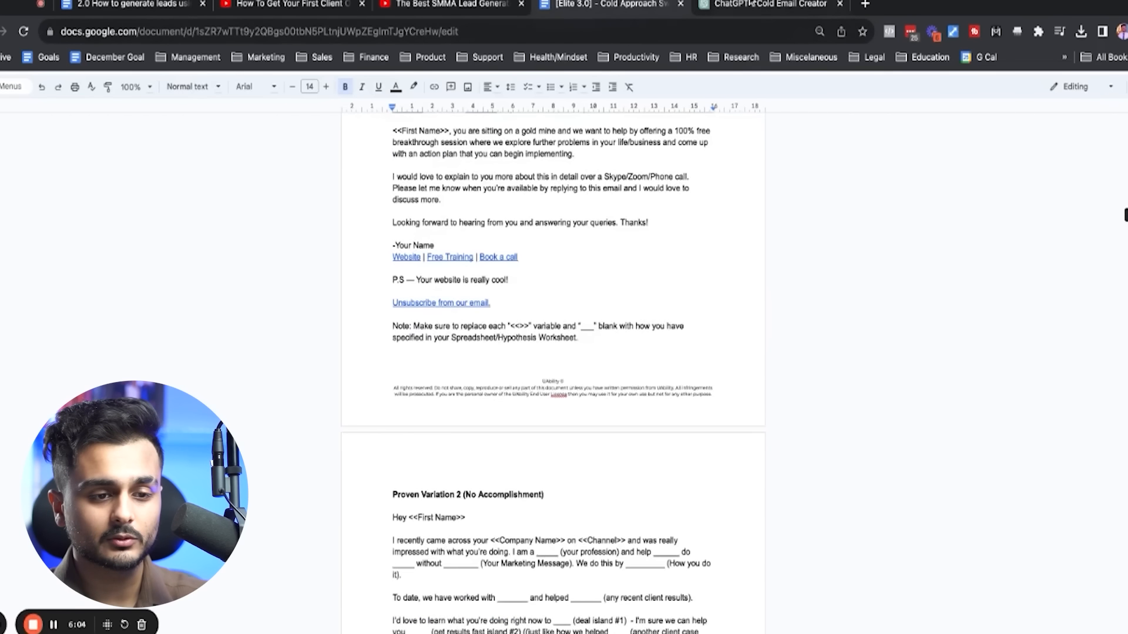
Ask the Cold Email Creator GPT to also create follow up emails for people who do not reply back to the cold email
click(752, 4)
click(391, 604)
text(can you)
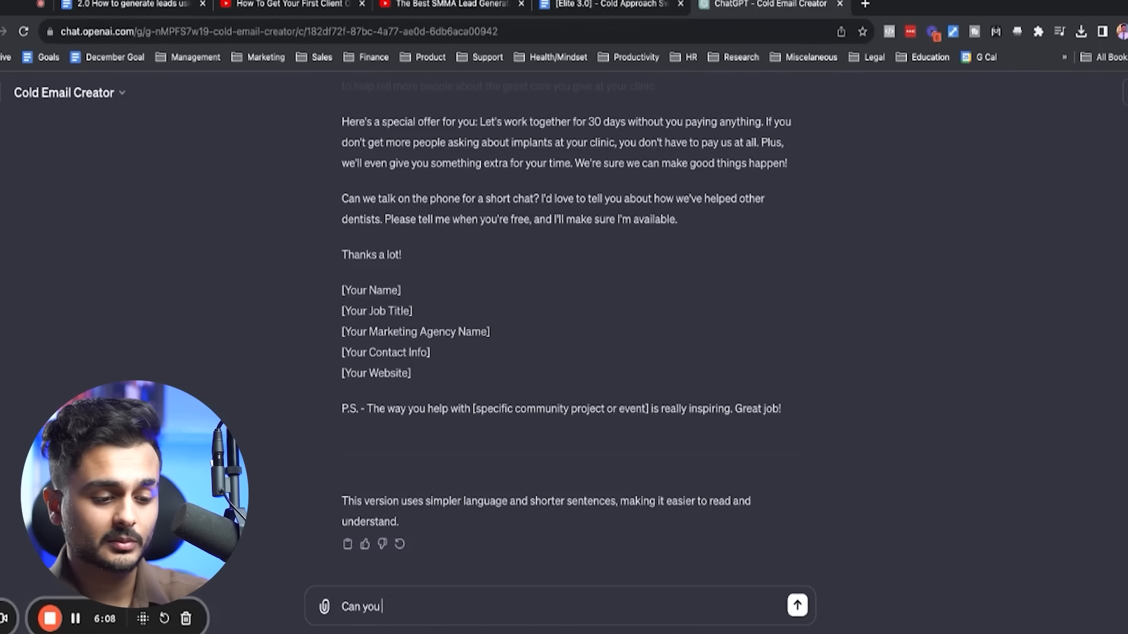
text( please also c)
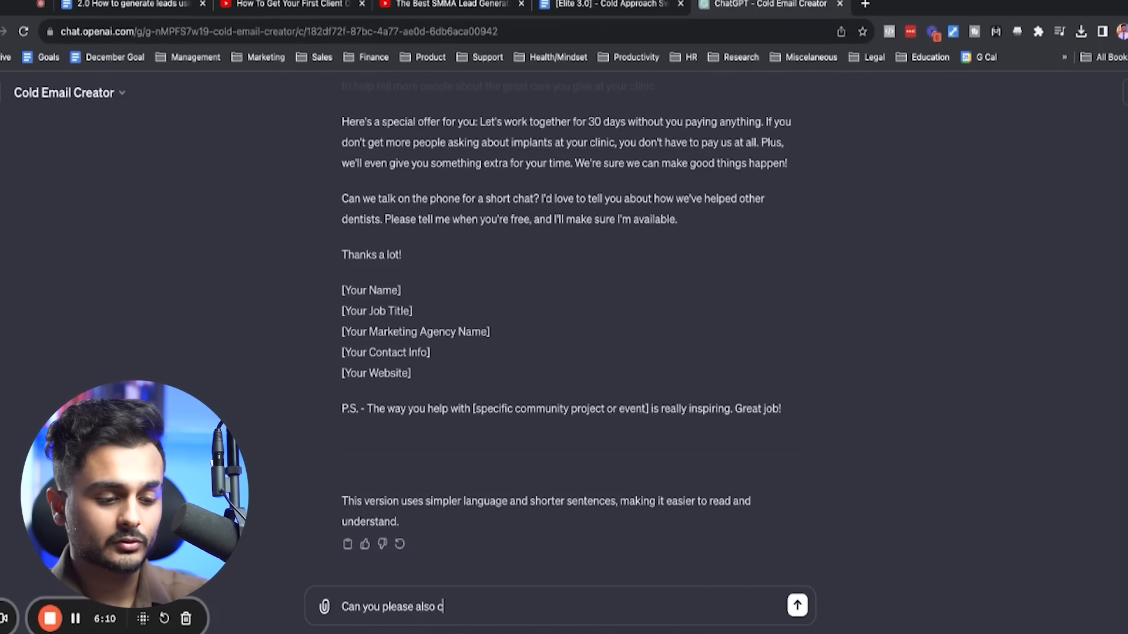
text(reate follow up emails for people w)
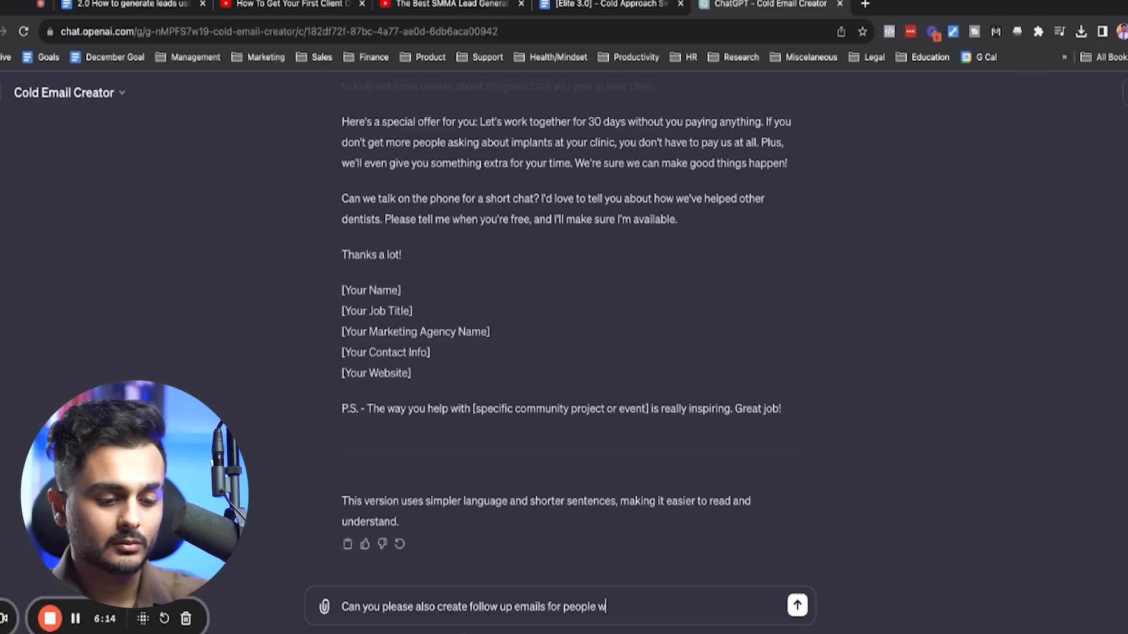
text(ho do not reply back to my cold emai)
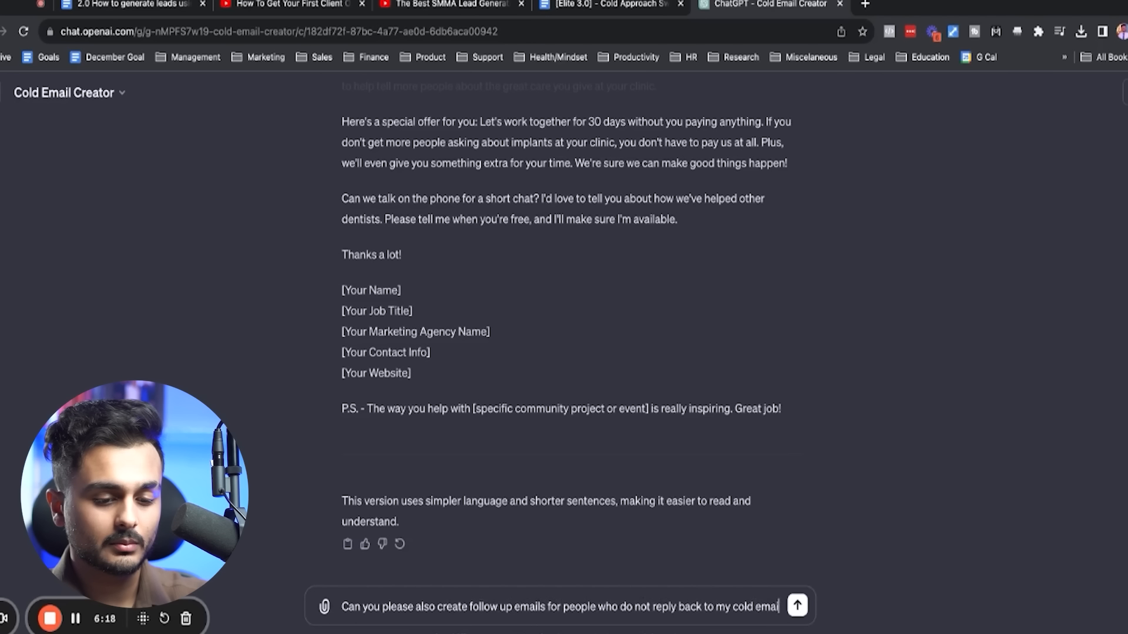
text(l?)
key(Return)
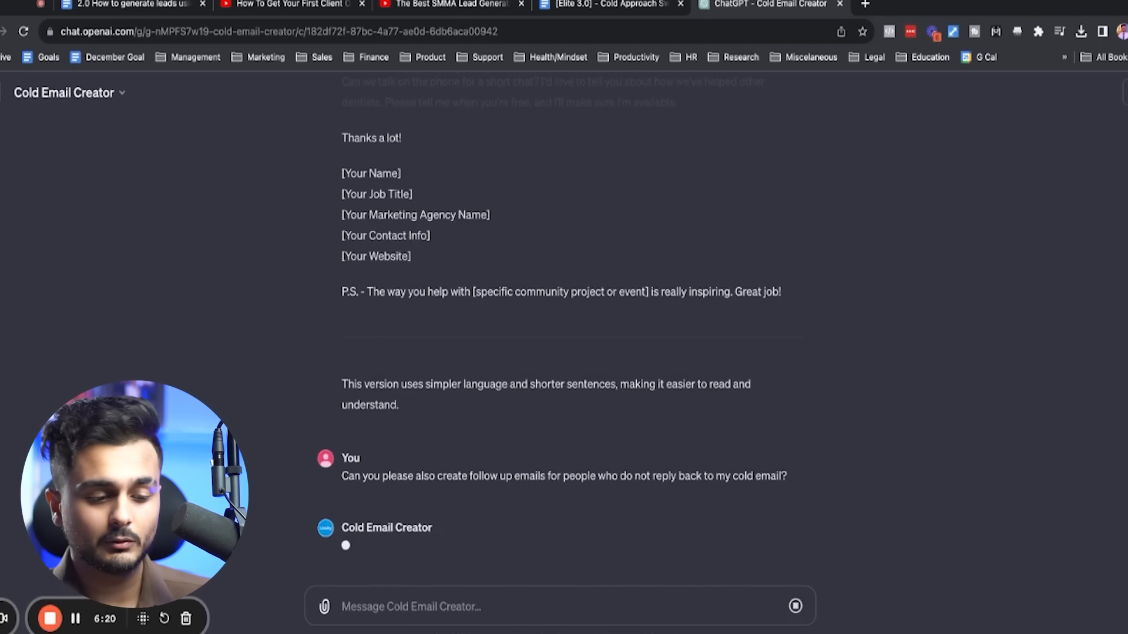
scroll(569, 228, down, 10)
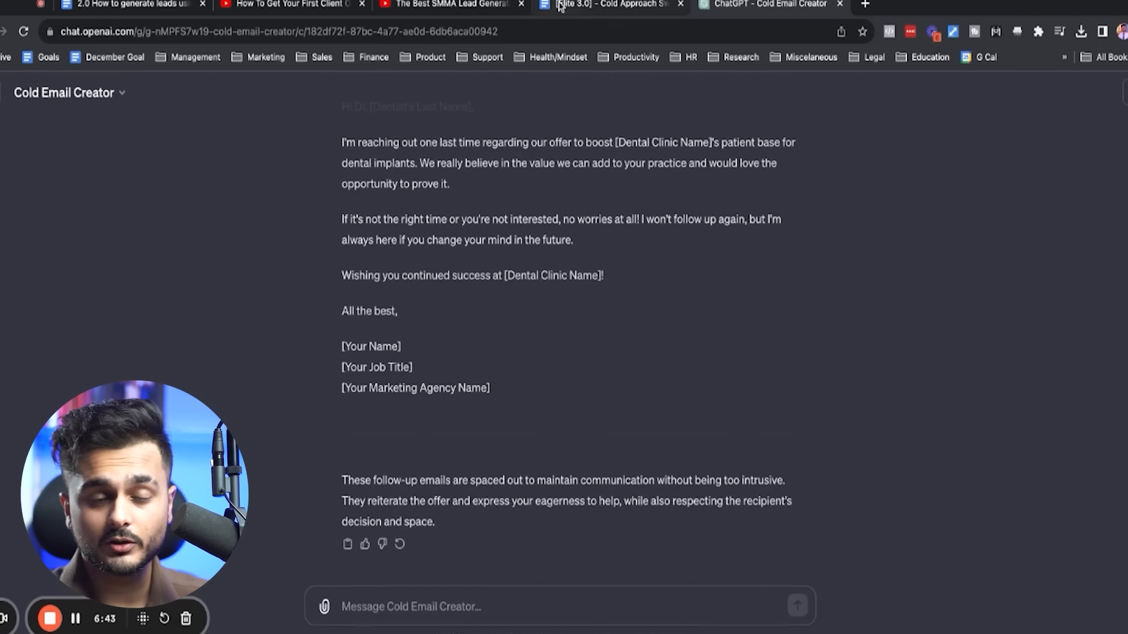
Return to the lead generation document and review the Cold email section under Method 3 - Outbound (B2B)
click(126, 4)
click(412, 454)
scroll(412, 411, down, 3)
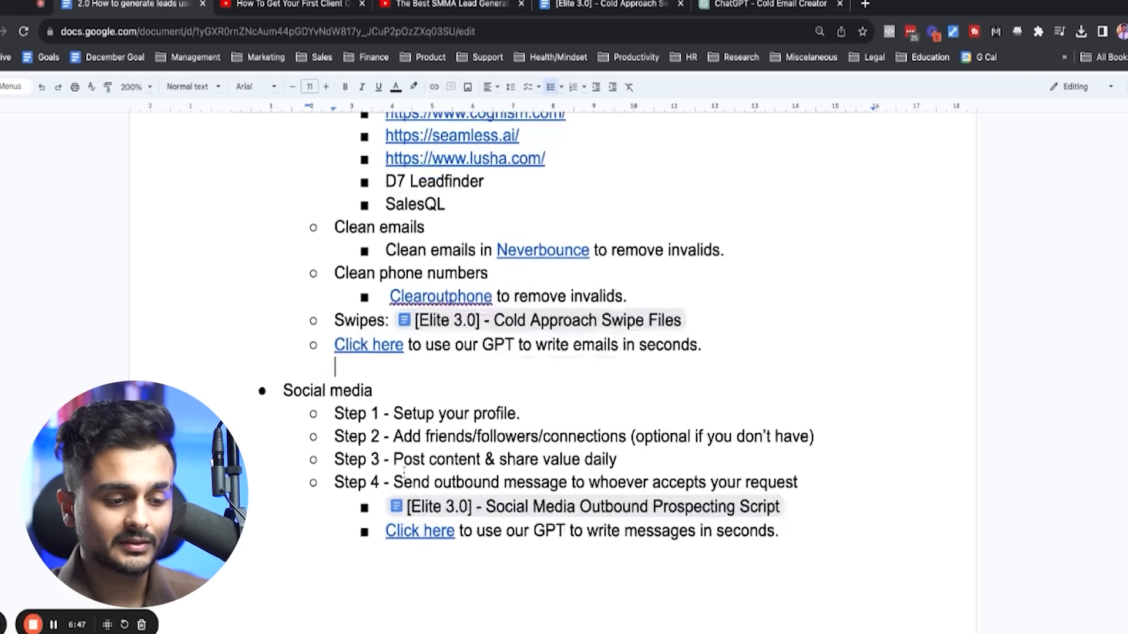
drag(294, 350, 412, 348)
scroll(413, 348, down, 3)
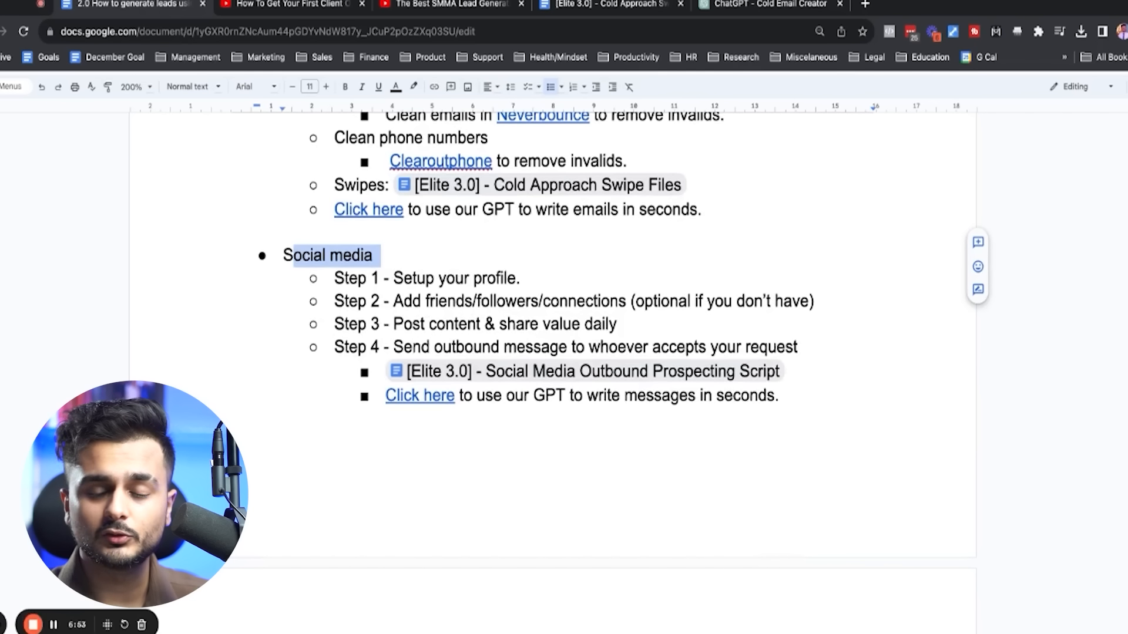
scroll(664, 307, up, 8)
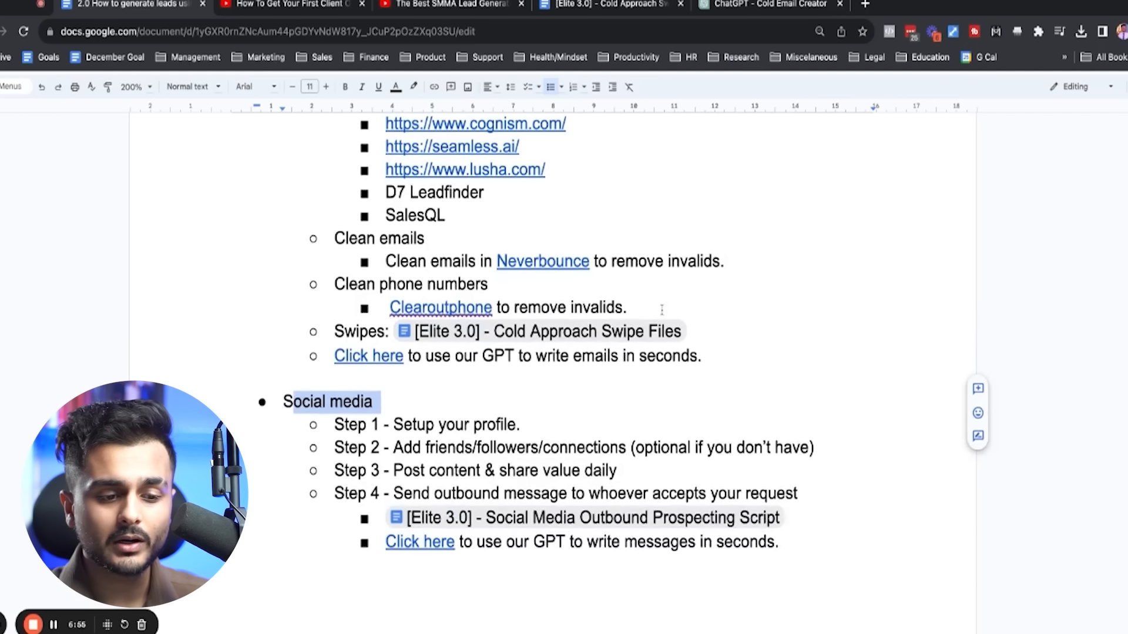
click(286, 182)
key(shift+Down)
key(shift+Down)
key(shift+Down)
key(shift+Down)
key(shift+Down)
key(shift+Down)
key(shift+Down)
key(shift+Down)
key(shift+Down)
key(shift+Down)
key(shift+Down)
key(shift+Down)
key(shift+Down)
key(shift+Down)
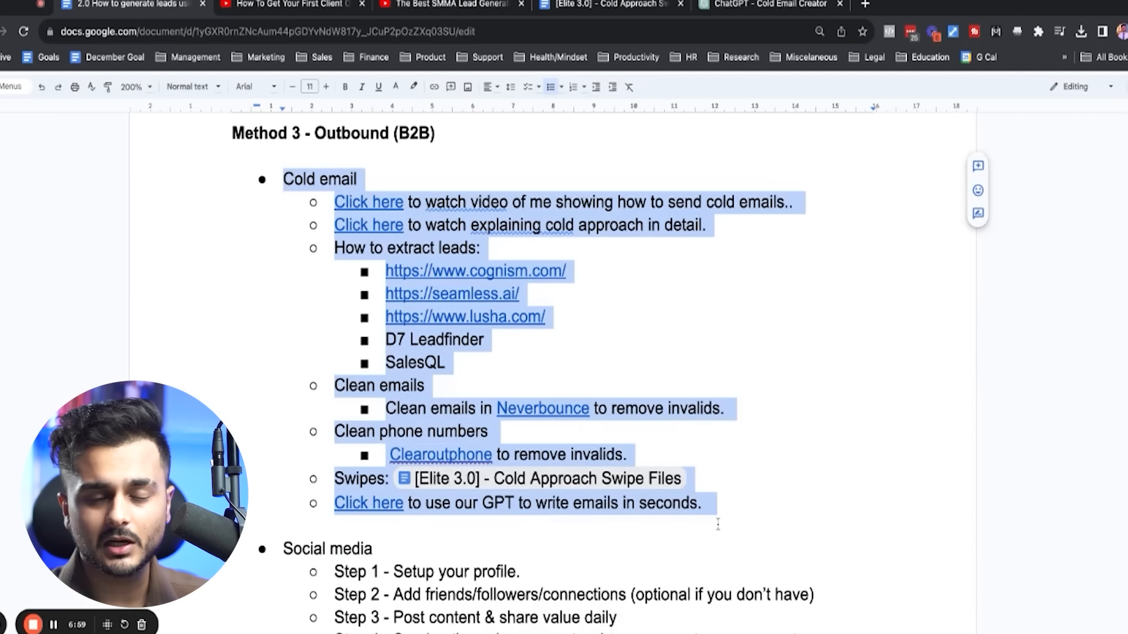
scroll(718, 525, down, 1)
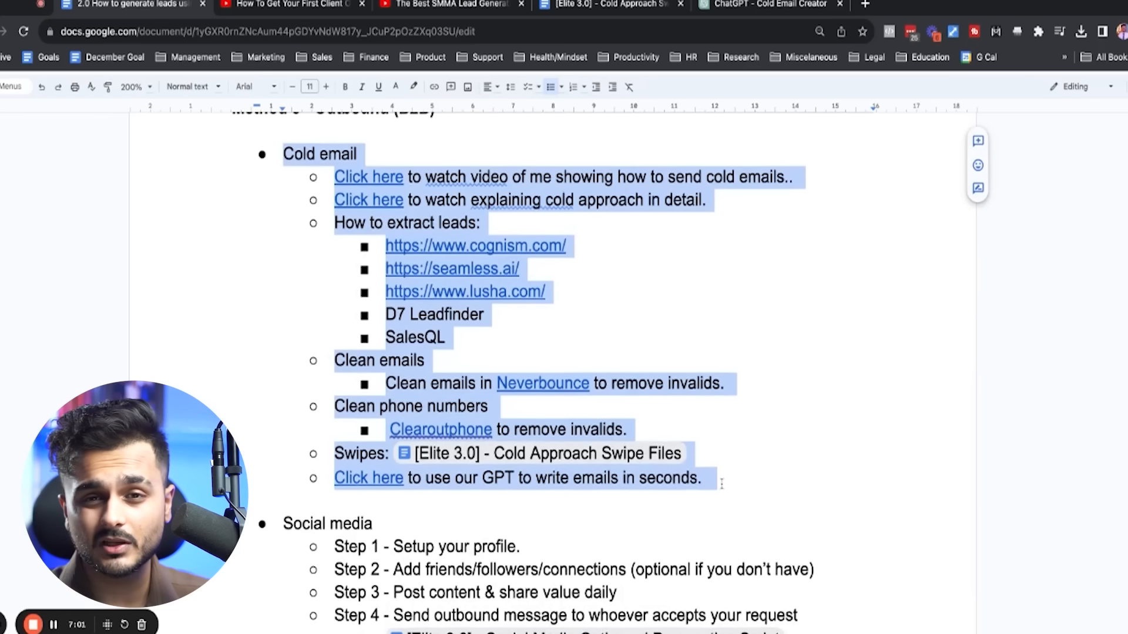
scroll(722, 483, down, 3)
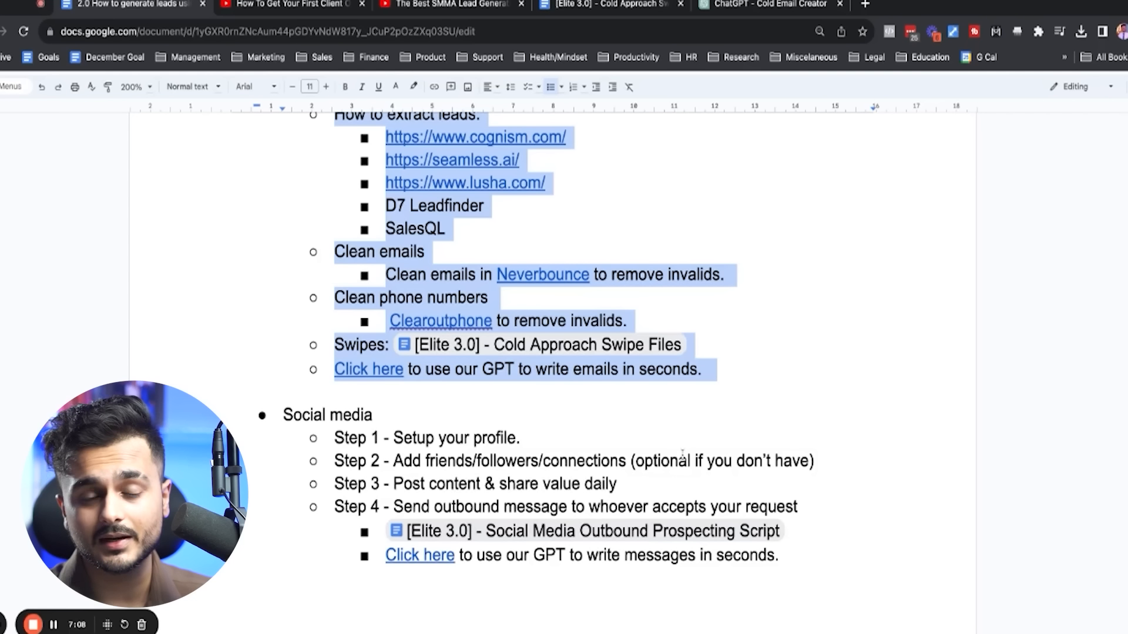
Examine Steps 1 to 4 of the Social media section, from profile setup to sending outbound messages
scroll(720, 473, down, 4)
drag(293, 279, 403, 280)
scroll(403, 280, down, 2)
drag(334, 231, 576, 234)
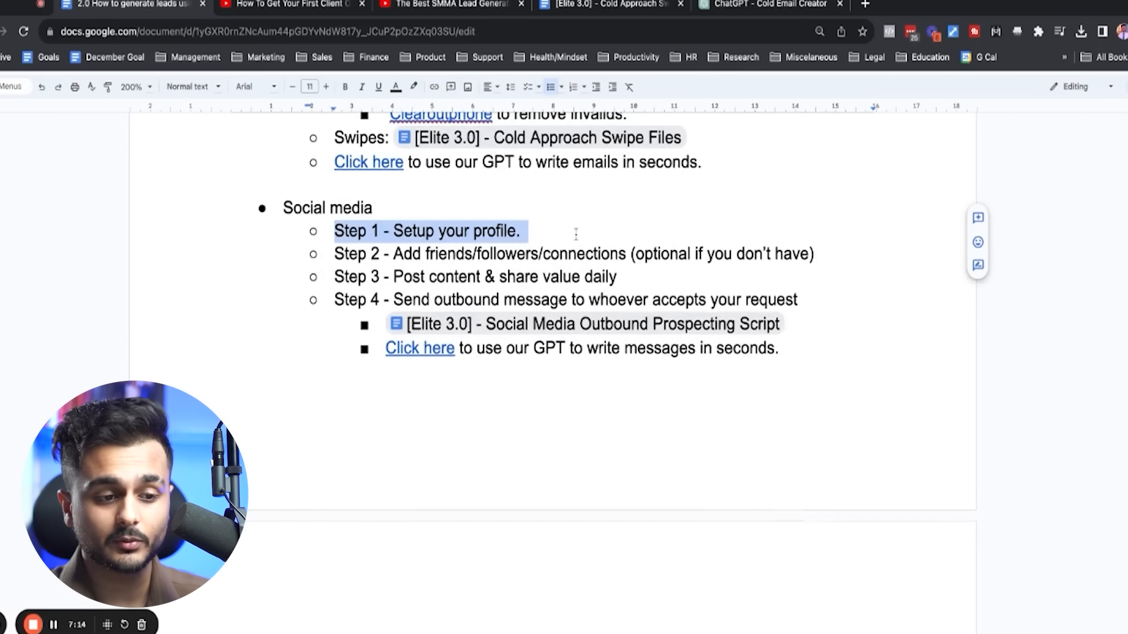
drag(335, 254, 822, 255)
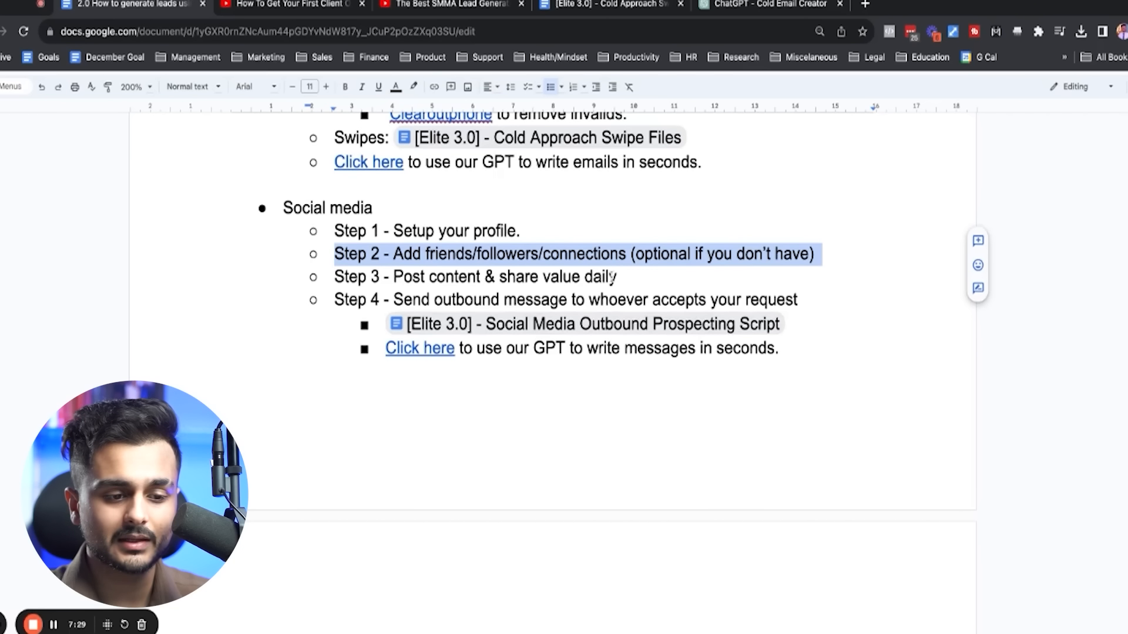
drag(630, 279, 228, 283)
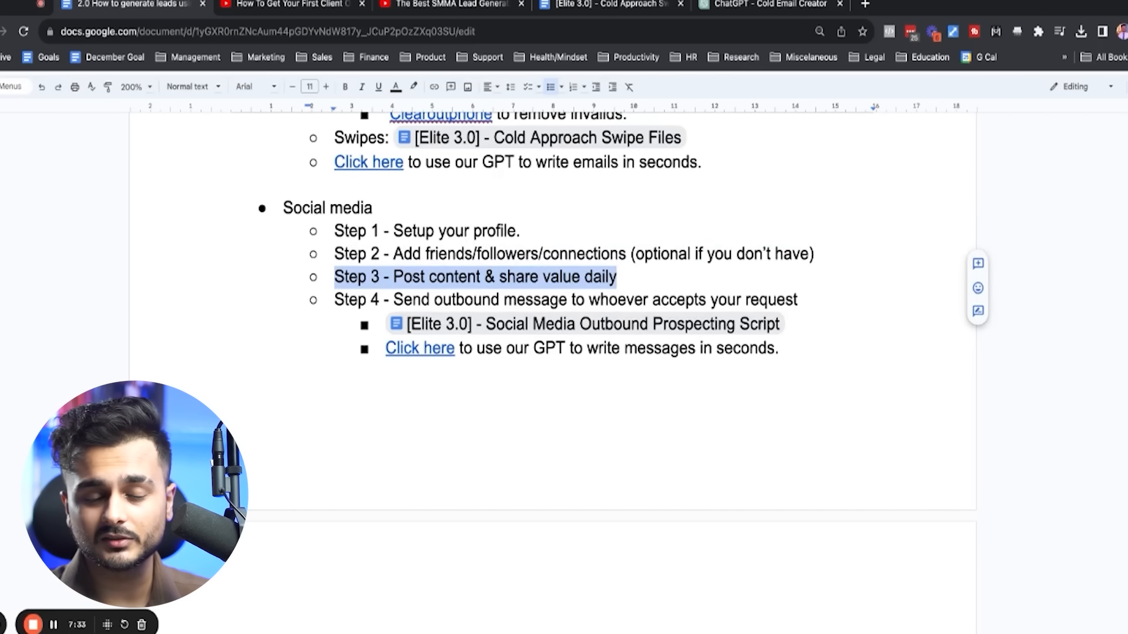
drag(338, 300, 805, 300)
mouse_move(705, 338)
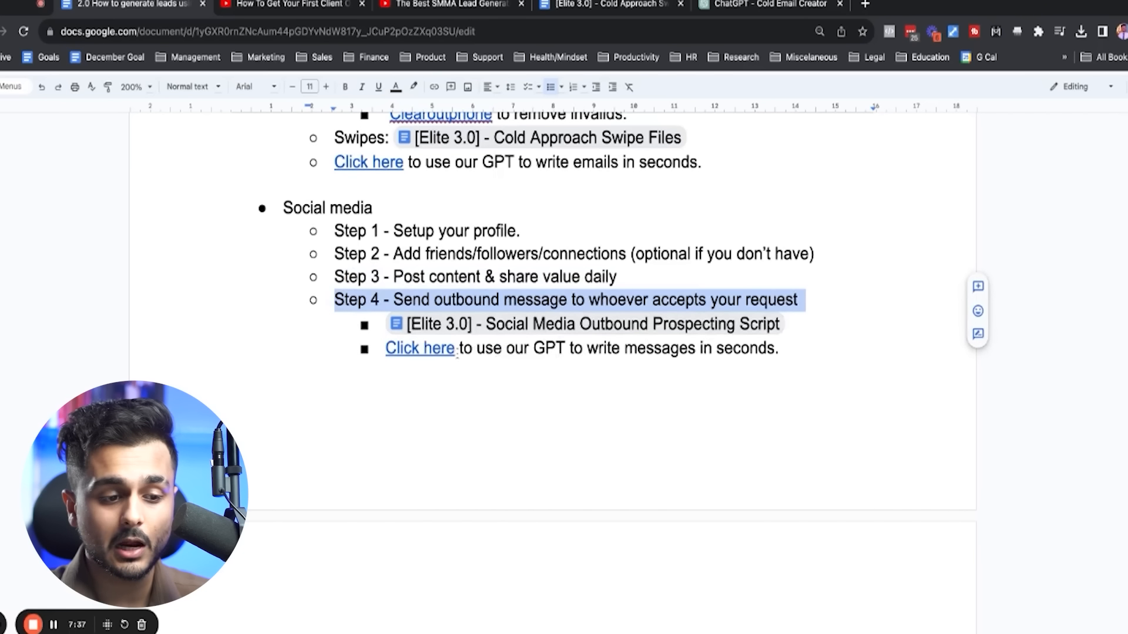
Open the linked Social Media Outbound Prospecting Script document and skim through its message templates
click(460, 352)
click(460, 353)
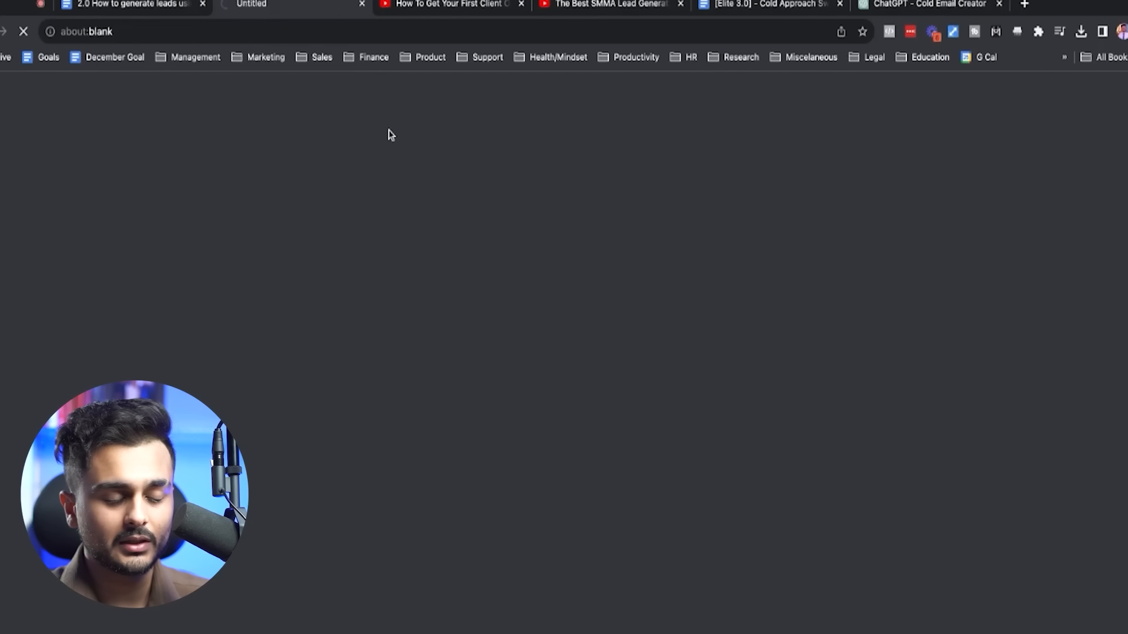
scroll(423, 355, down, 15)
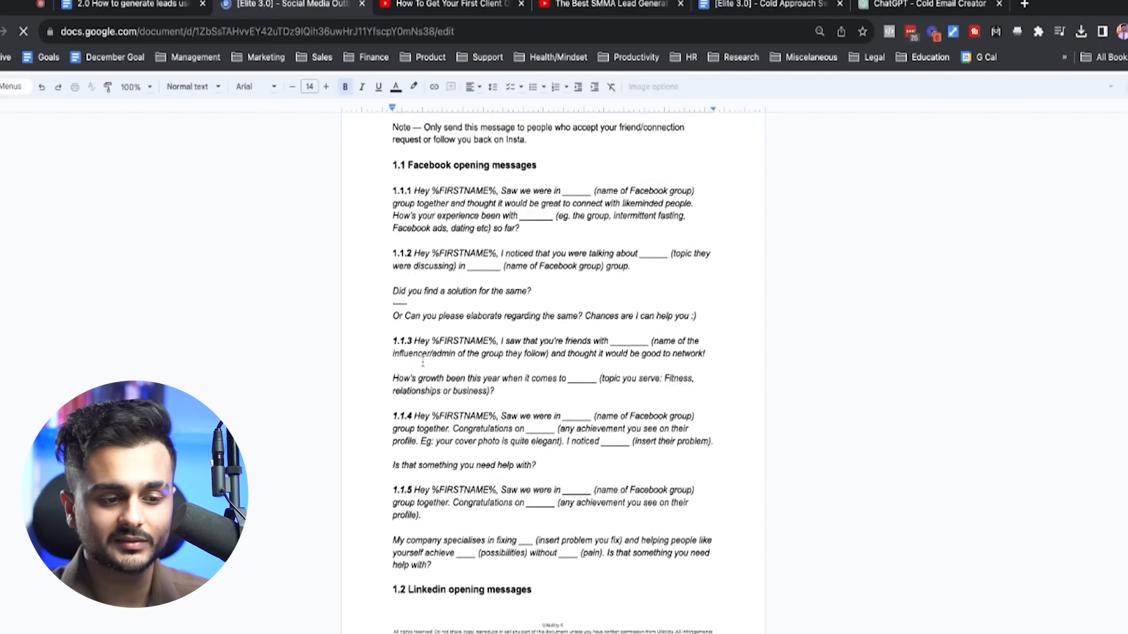
scroll(423, 361, down, 20)
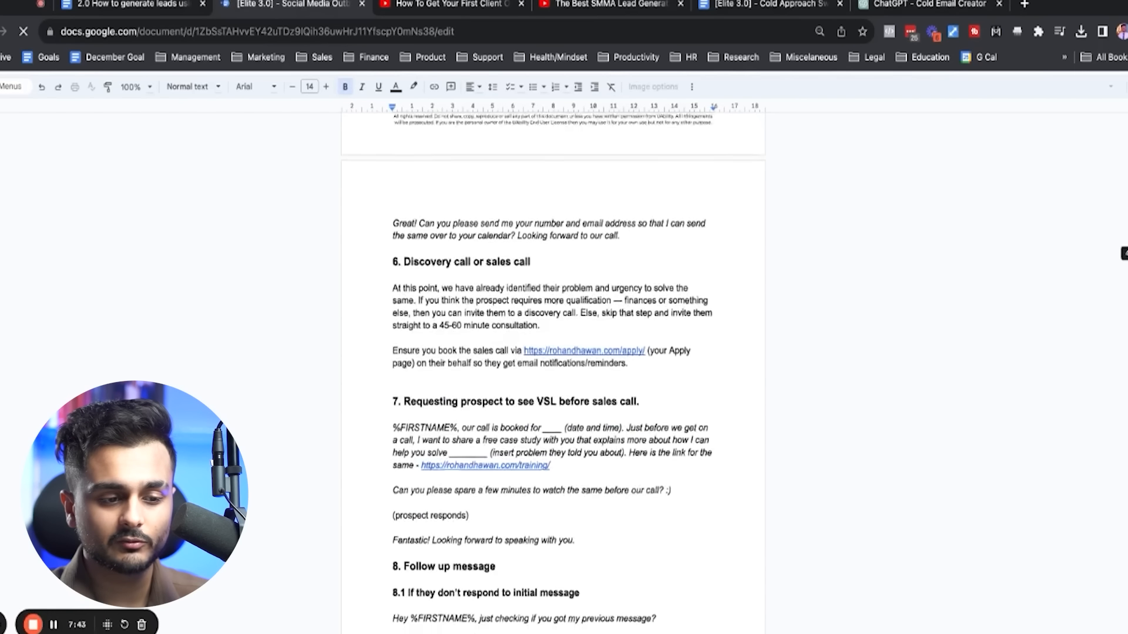
scroll(553, 364, down, 20)
scroll(554, 364, up, 20)
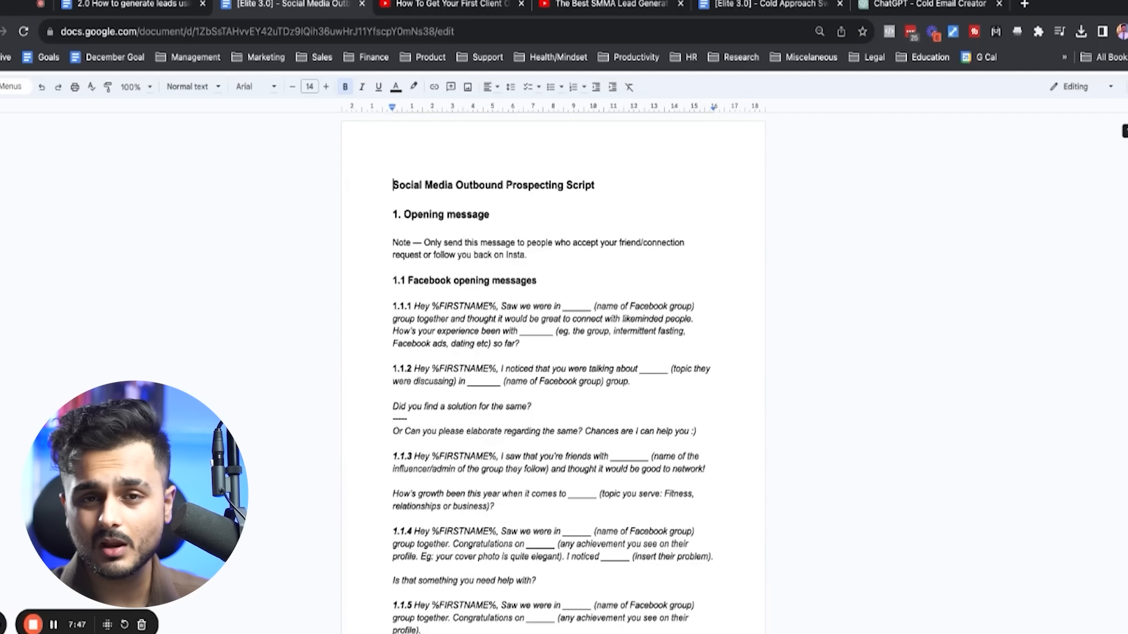
Open the Social Media Outbound Message Creator GPT linked under Step 4 of the lead generation document
click(133, 5)
click(419, 349)
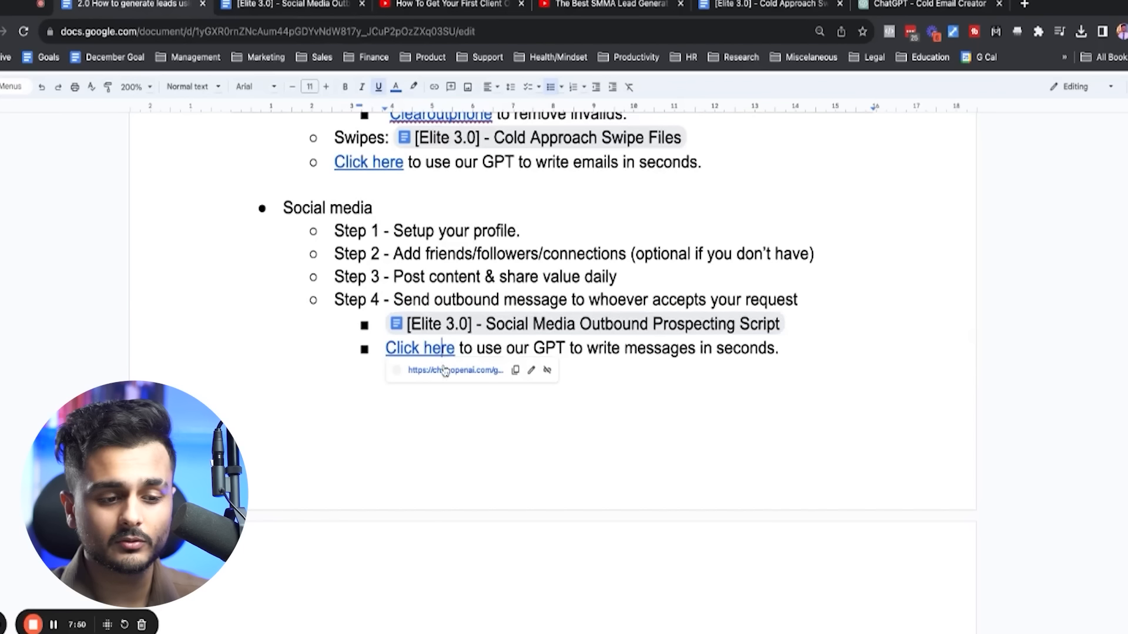
click(441, 371)
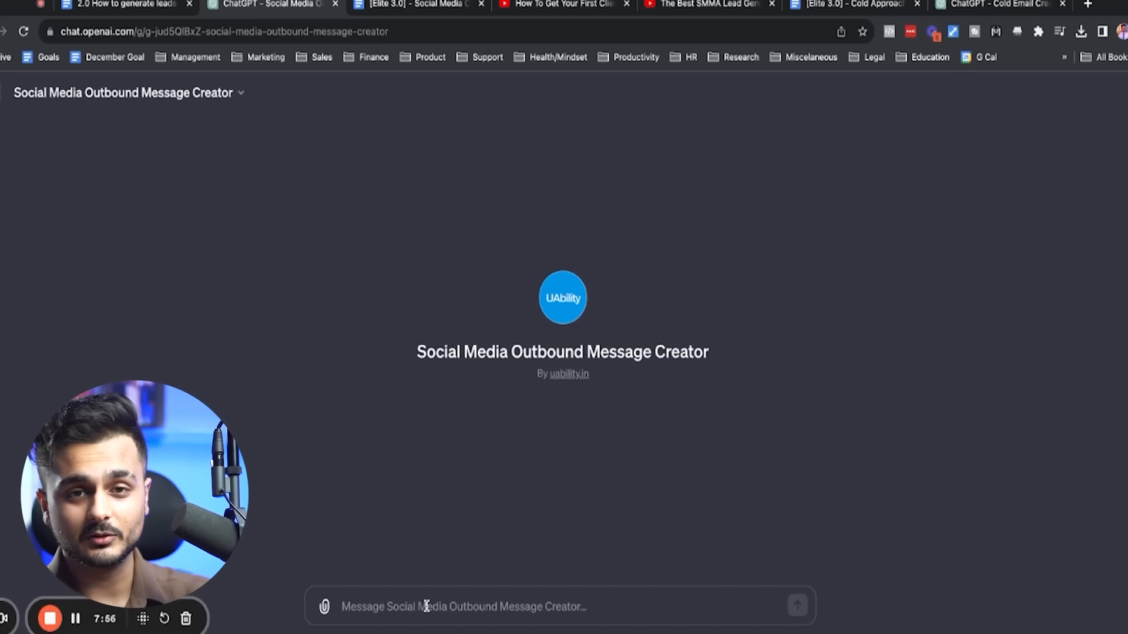
Write a prompt requesting an outbound message to plumbers looking to get hot water cylinder repair clients located in Sydney, Australia
text(Can you create an)
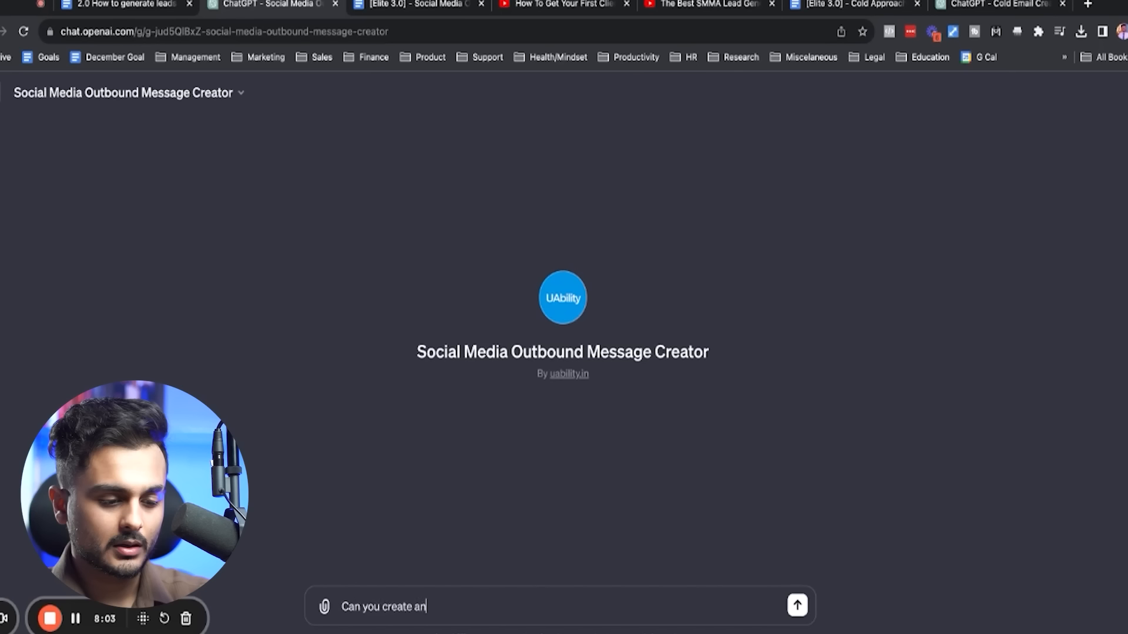
text( outbound message to pl)
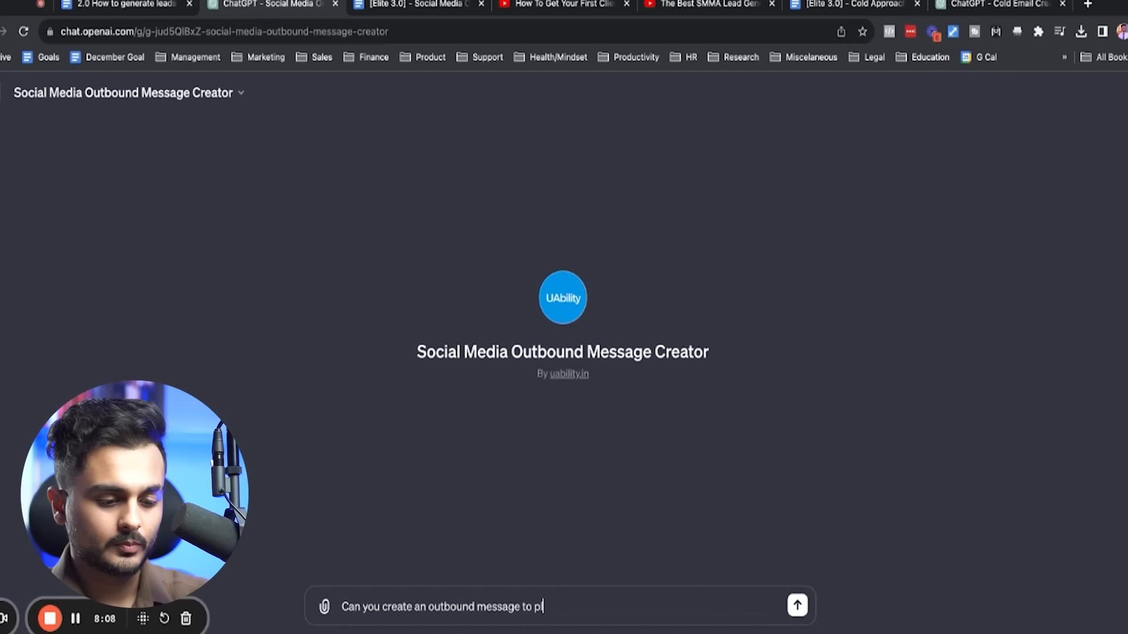
text(umbers looking)
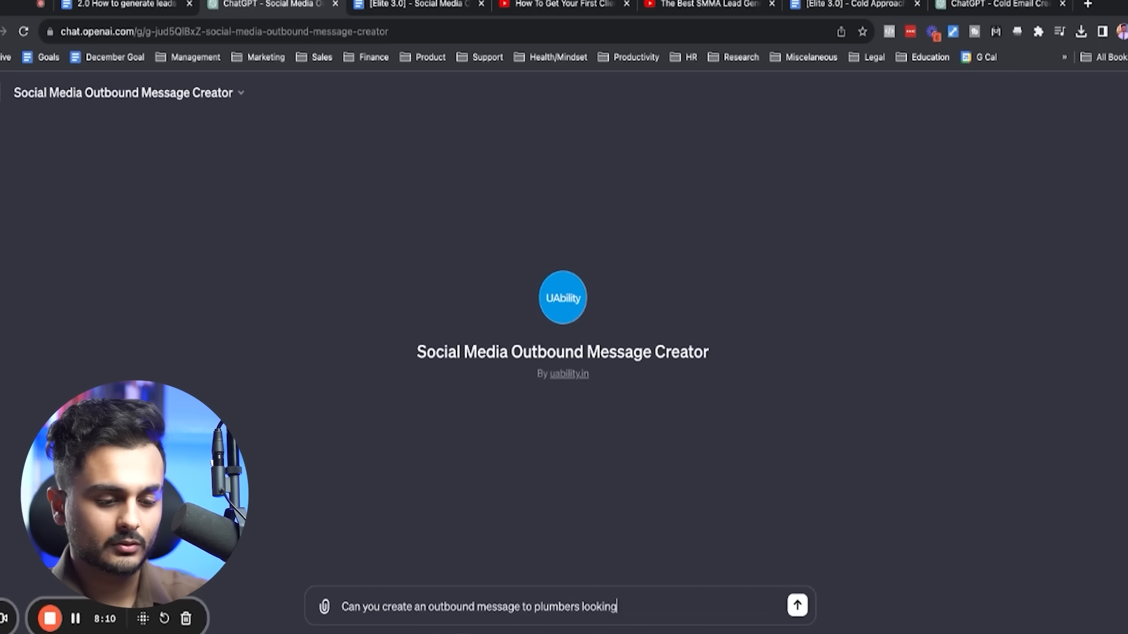
text( to get hot water c)
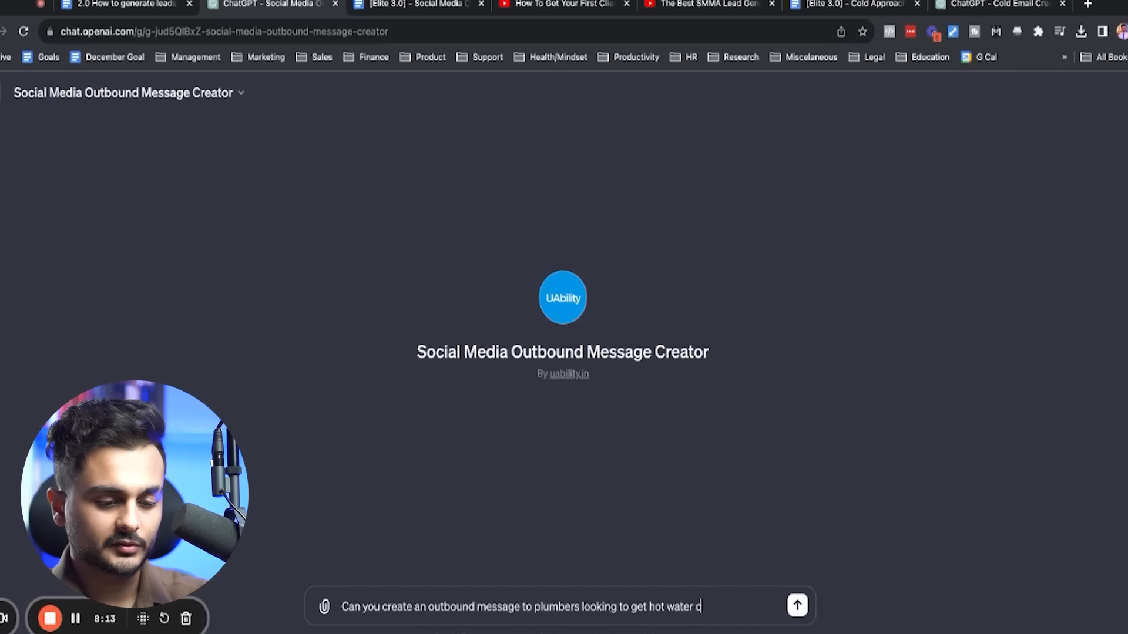
text(ylinder repair)
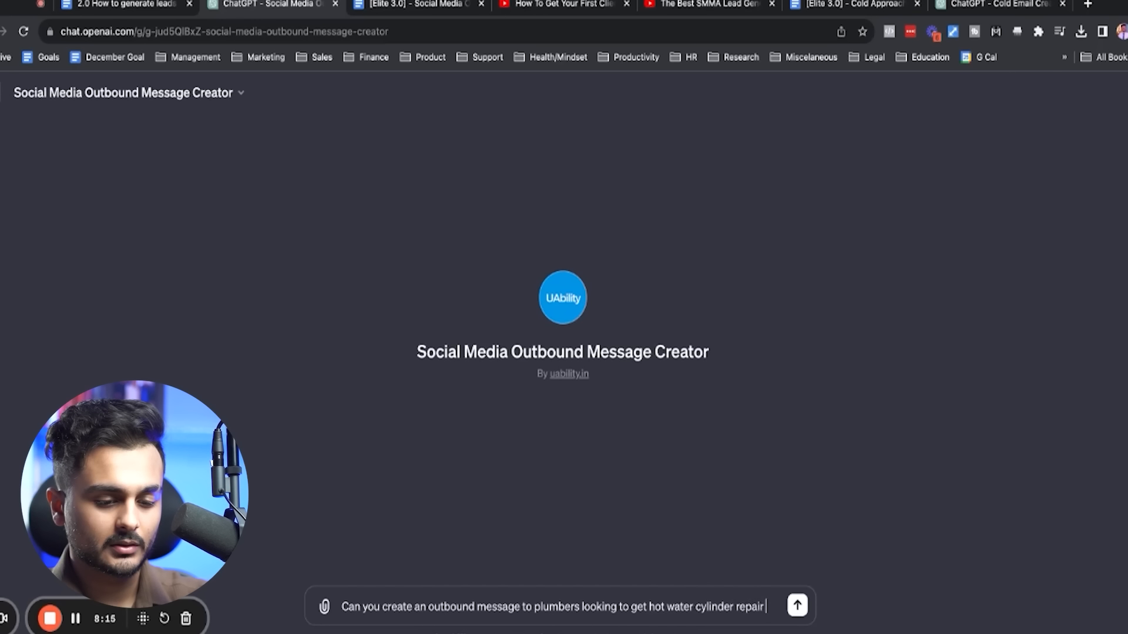
text( clients located in Australia)
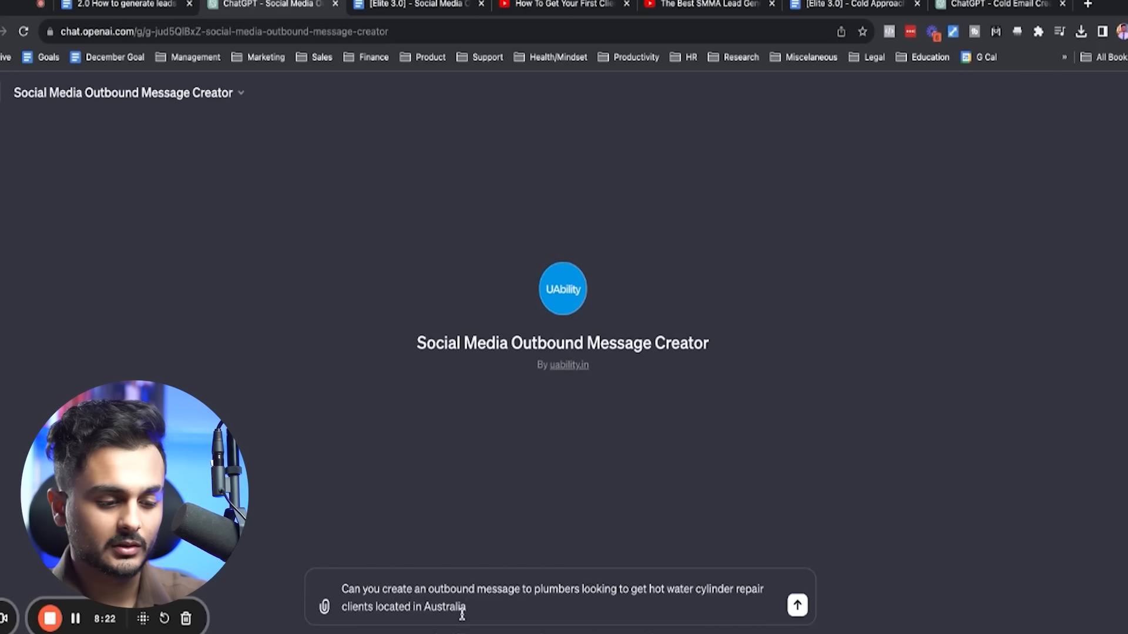
key(alt+Left)
text(Sydney,)
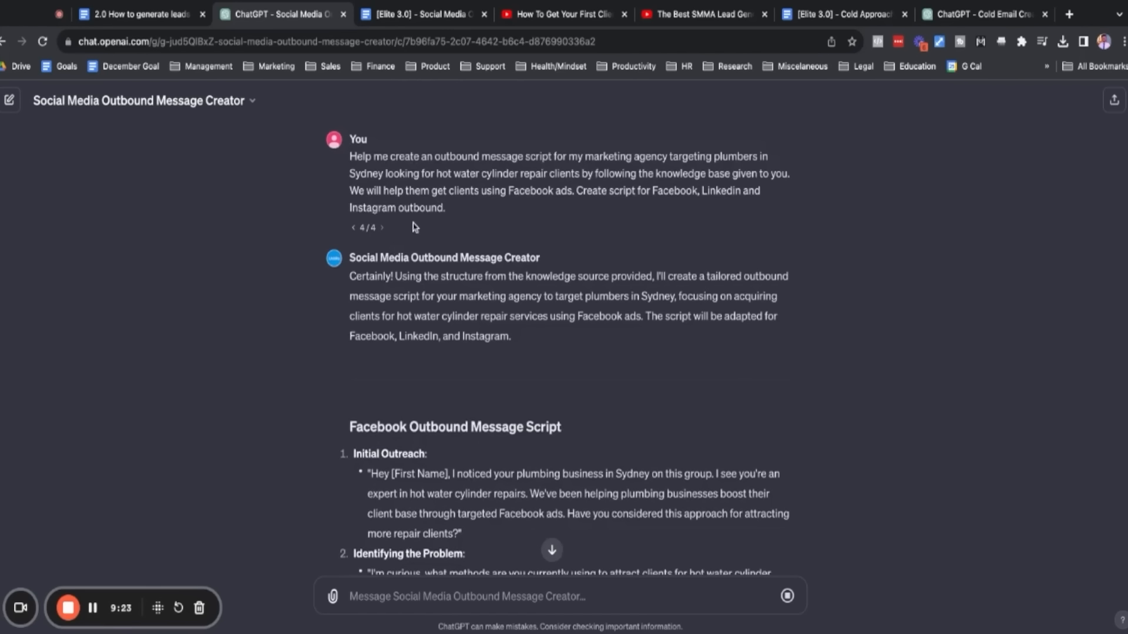
Review the submitted plumber outreach prompt and read through the stages of the generated Facebook Outbound Message Script
triple_click(458, 208)
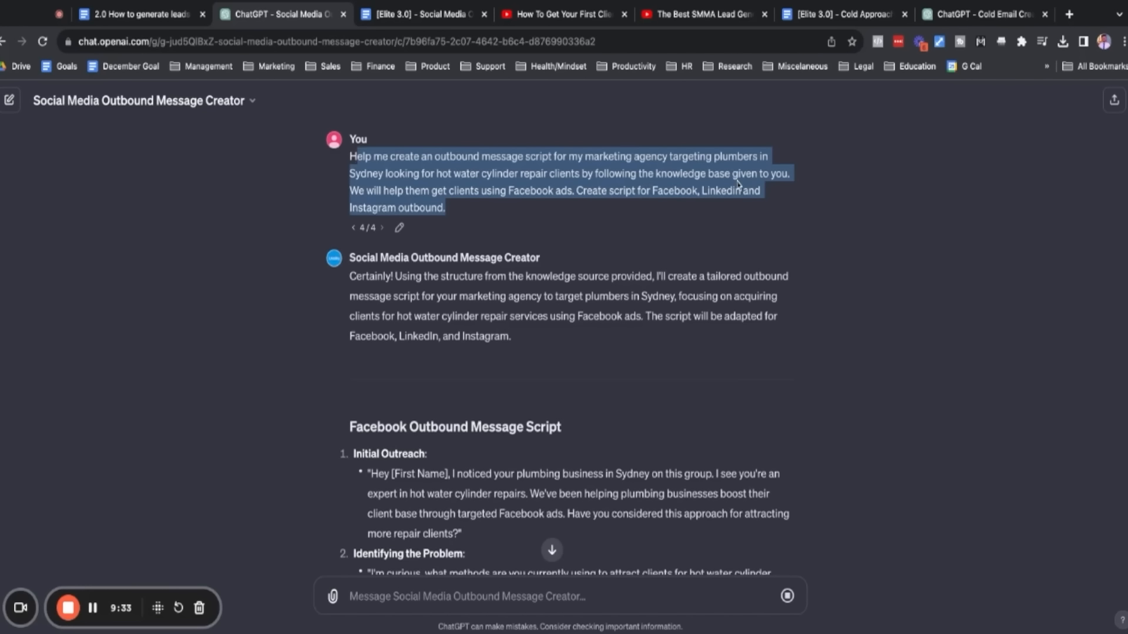
click(418, 182)
drag(348, 191, 761, 194)
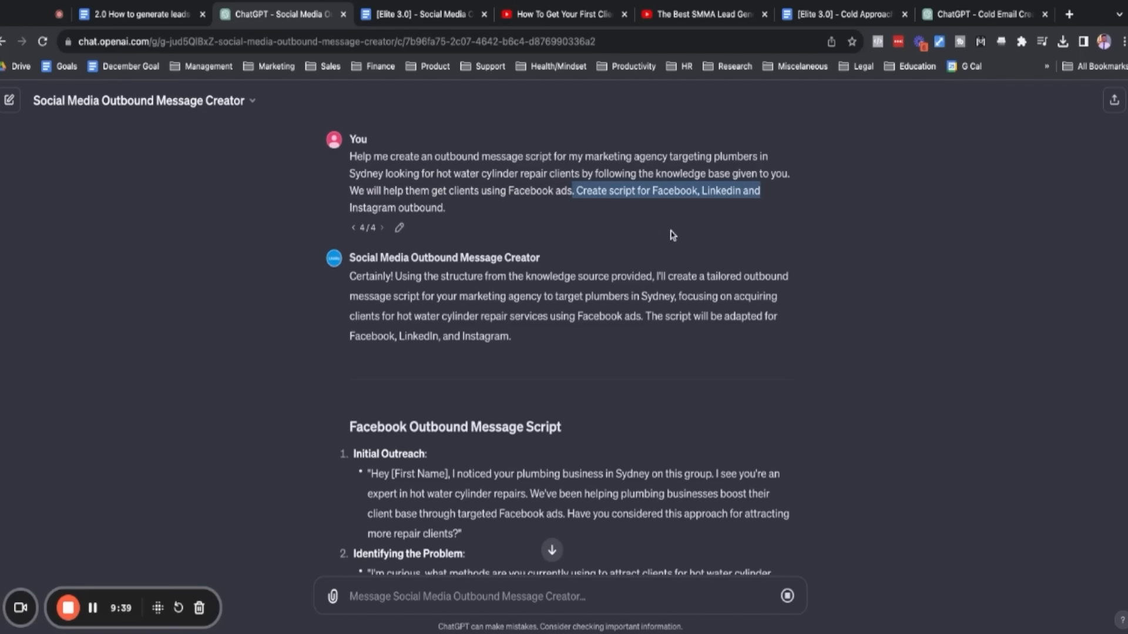
scroll(609, 236, down, 10)
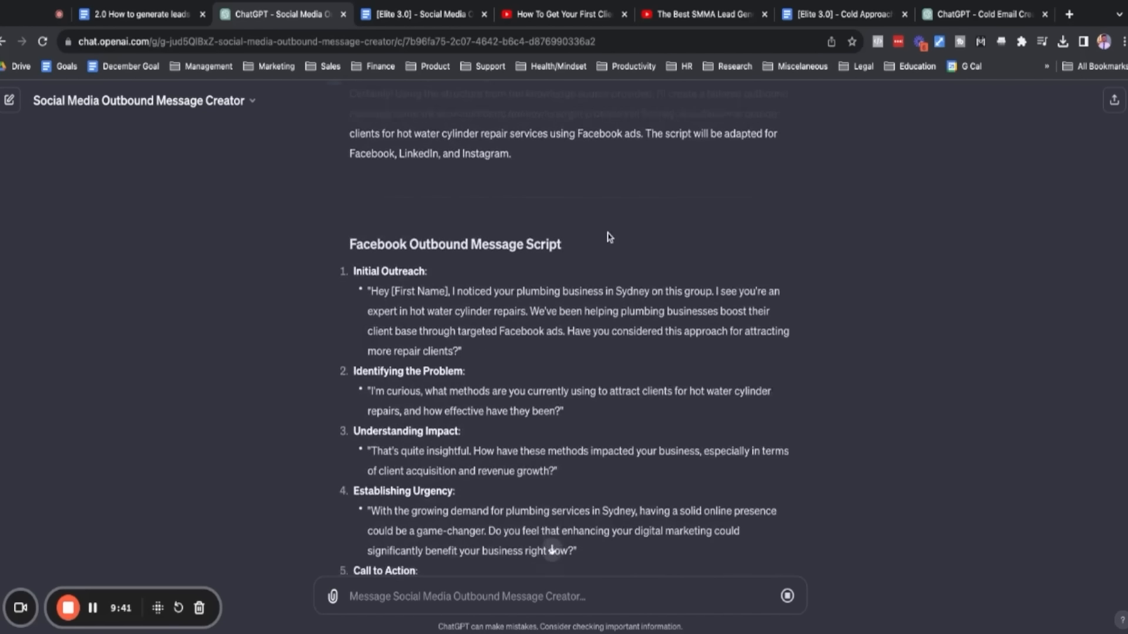
scroll(529, 240, up, 4)
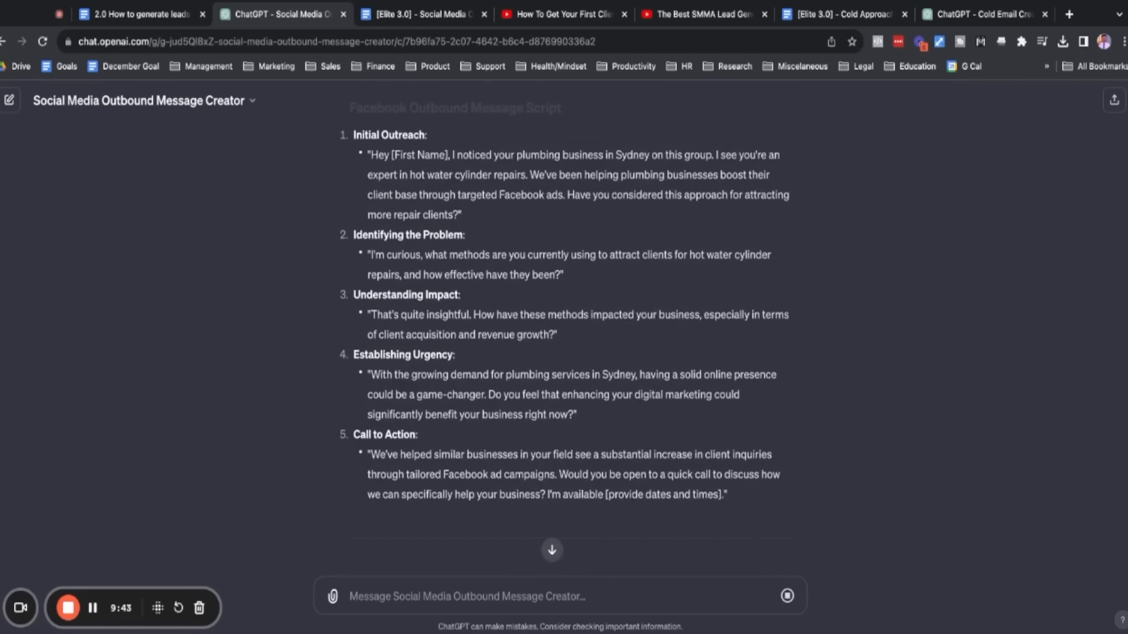
drag(348, 165, 527, 228)
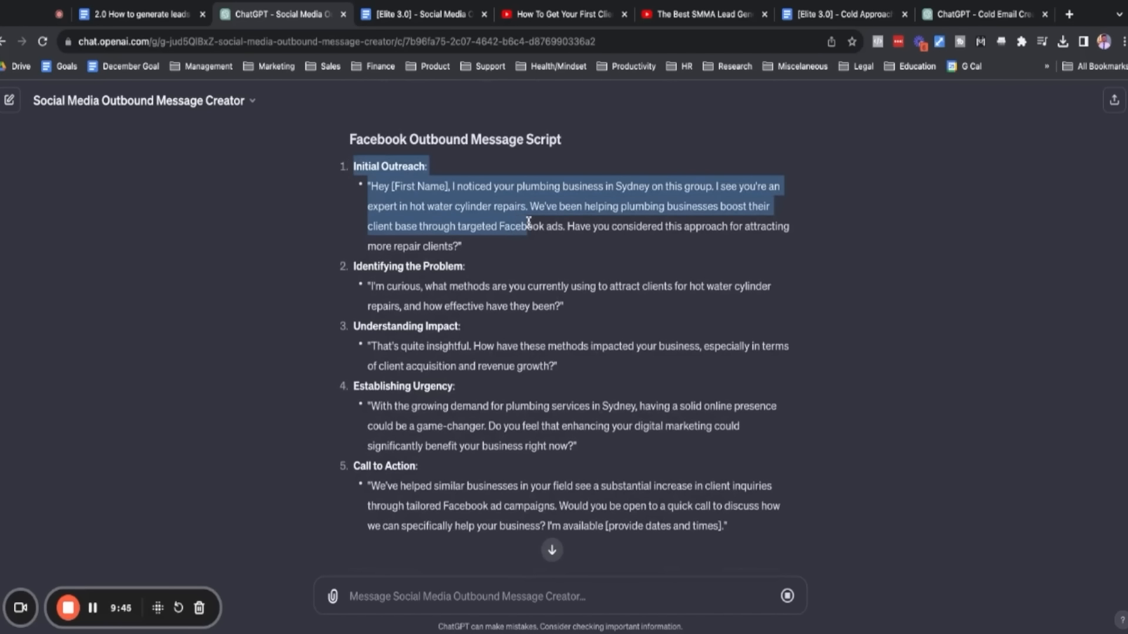
scroll(504, 253, down, 1)
triple_click(549, 299)
drag(348, 336, 614, 372)
drag(368, 178, 622, 180)
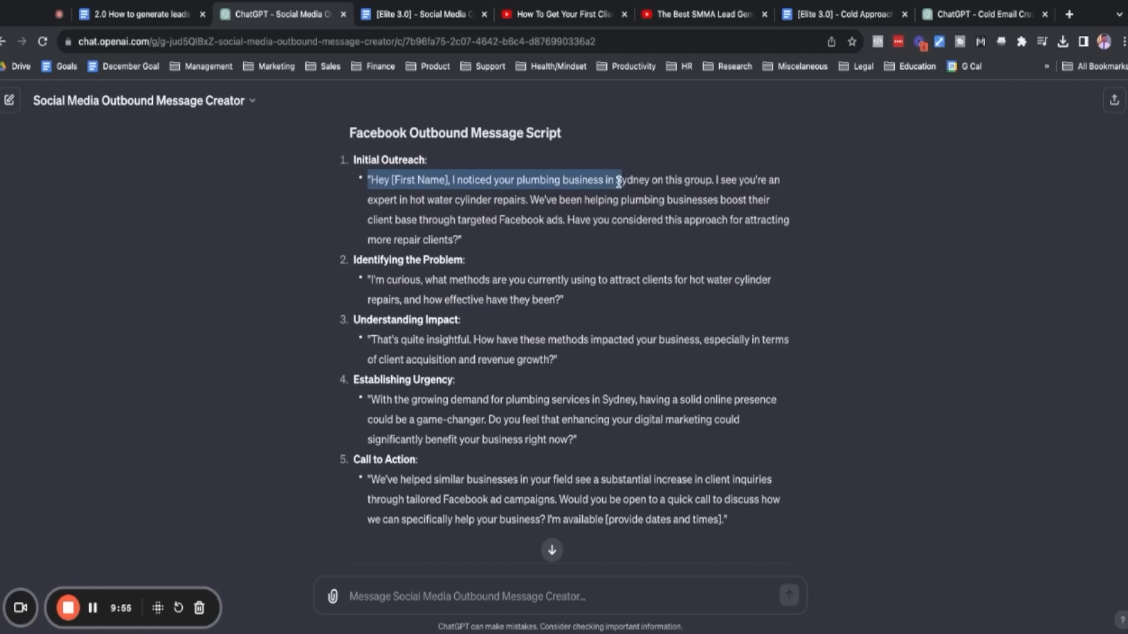
Read through the initial outreach, problem and impact messages of the generated Facebook Outbound Message Script
click(712, 182)
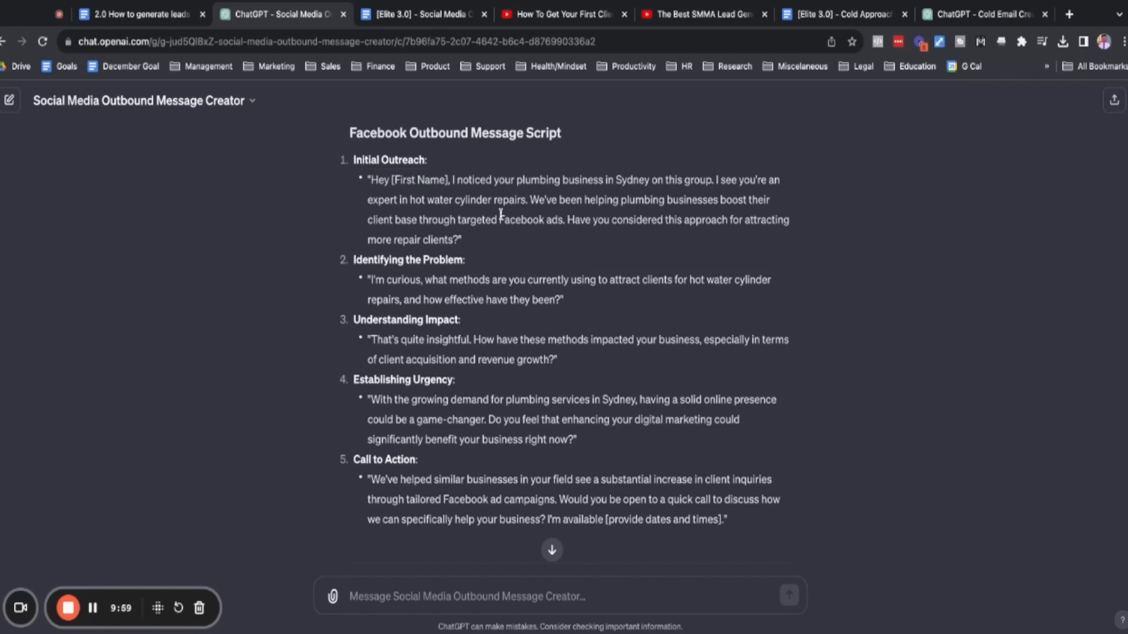
drag(589, 200, 664, 221)
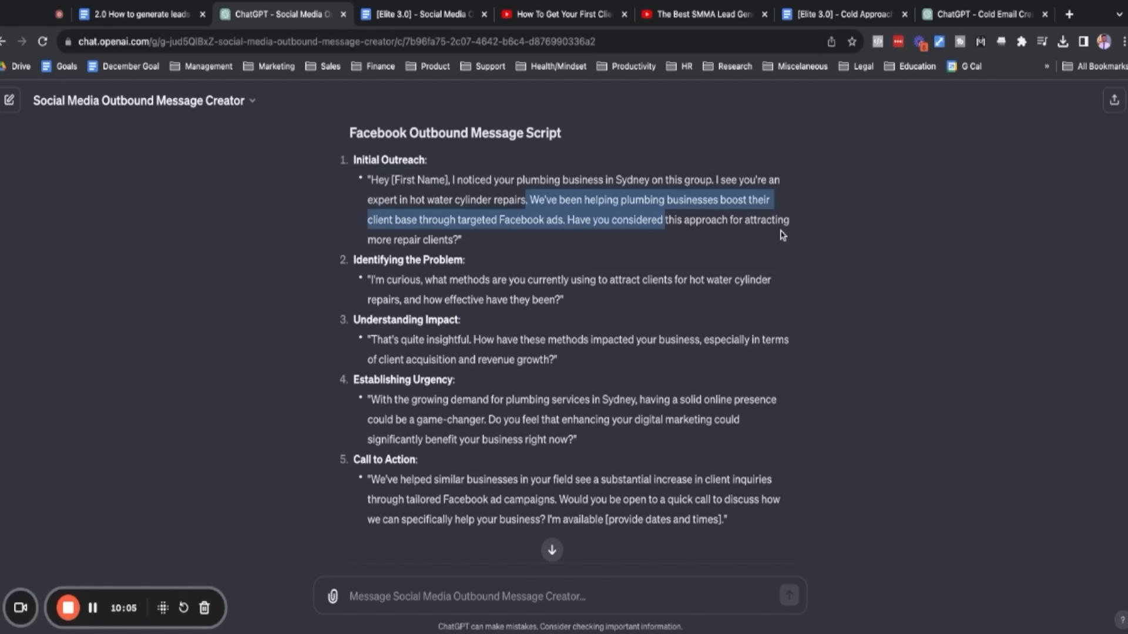
mouse_move(420, 220)
mouse_down()
mouse_move(475, 242)
mouse_move(413, 203)
mouse_up()
drag(375, 278, 630, 300)
drag(581, 370, 392, 341)
scroll(380, 354, down, 1)
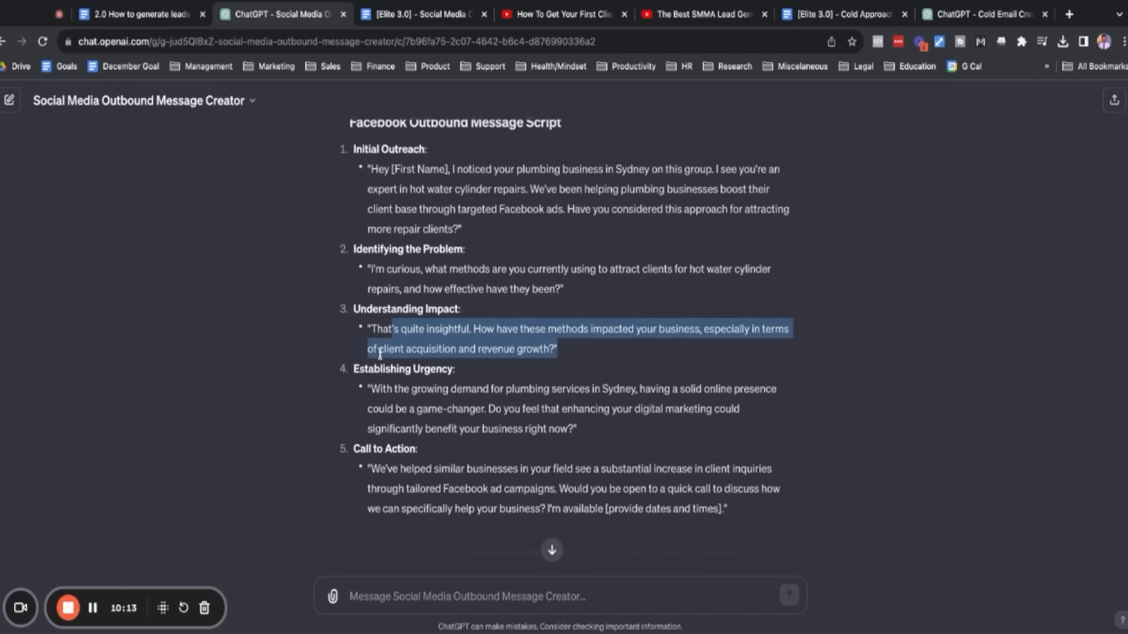
Skim the generated LinkedIn and Instagram outbound scripts, and return to the start of the response
scroll(380, 354, down, 9)
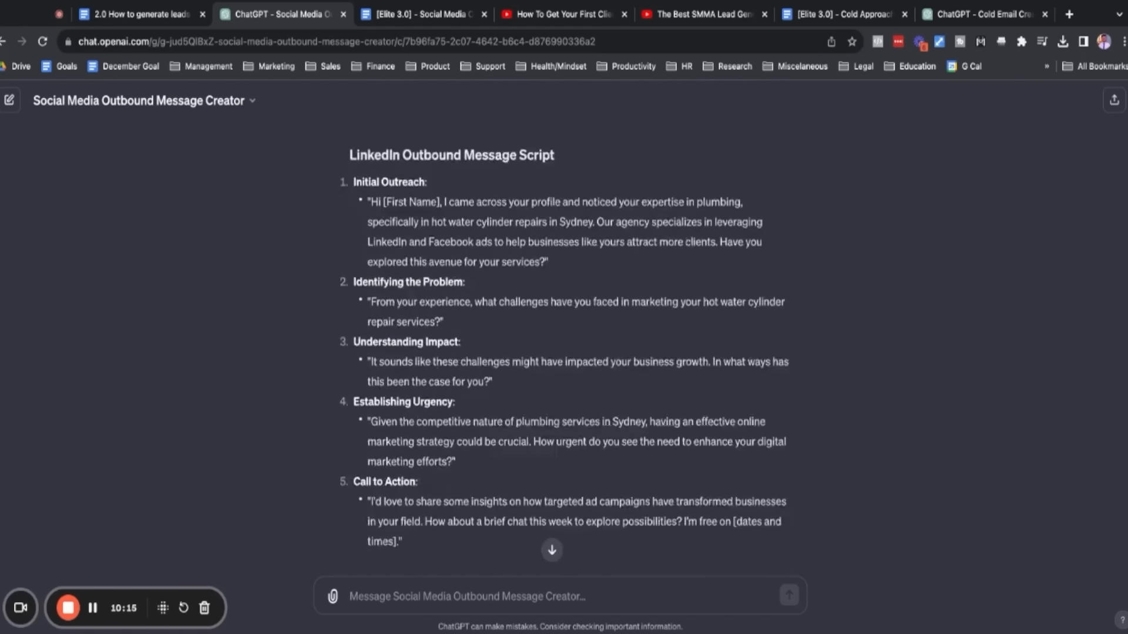
scroll(564, 334, up, 1)
drag(405, 508, 385, 171)
scroll(400, 176, down, 10)
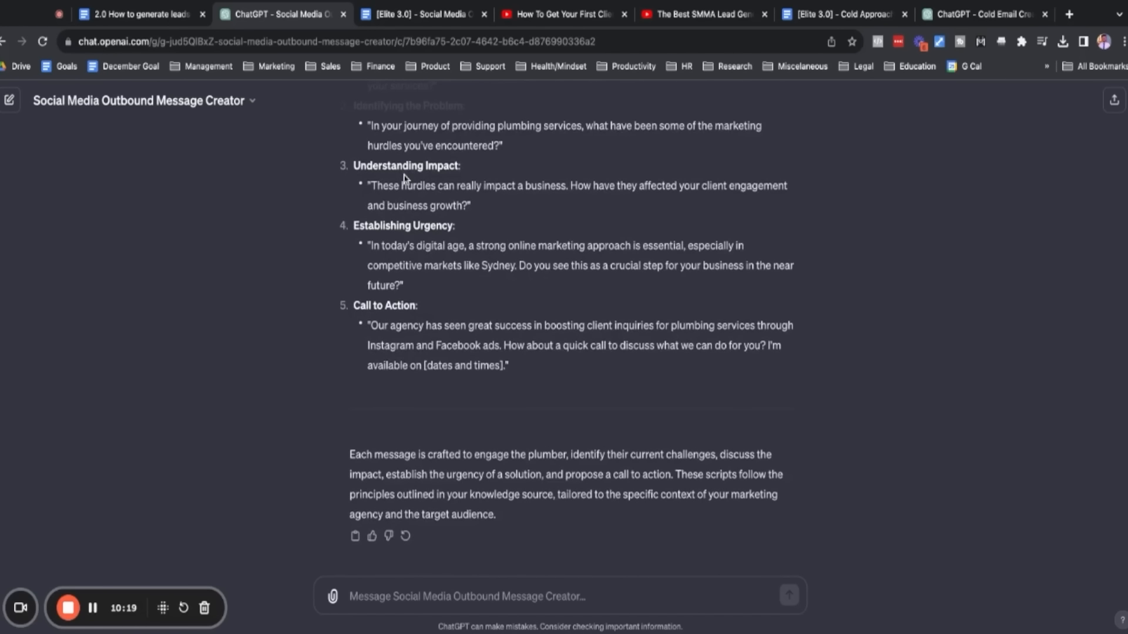
scroll(405, 179, up, 4)
drag(350, 201, 565, 202)
scroll(567, 203, up, 15)
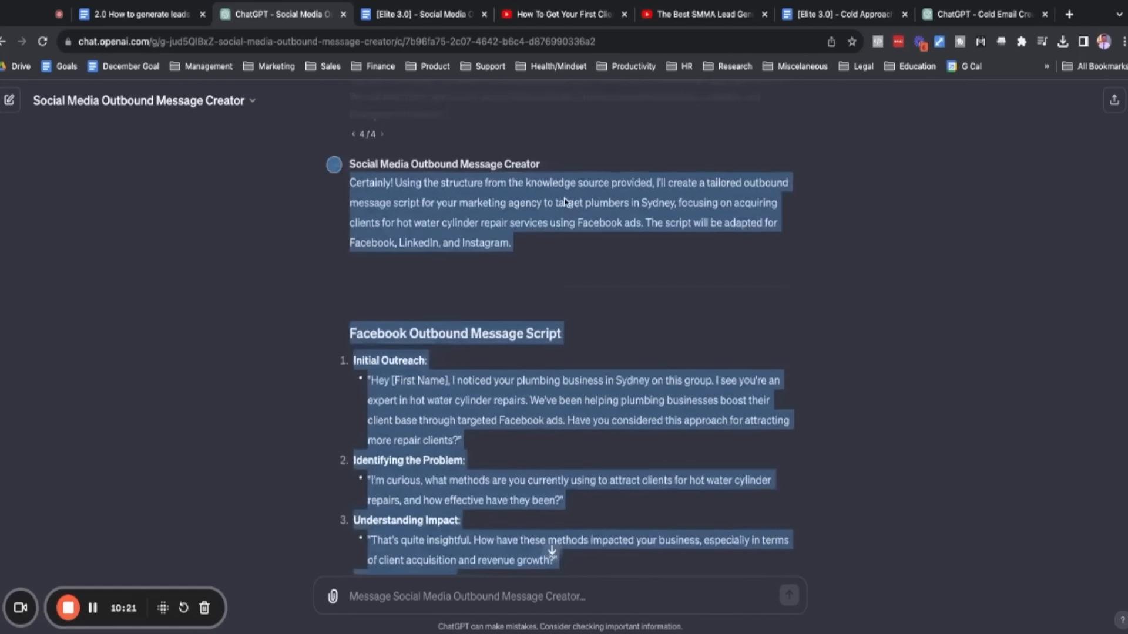
scroll(566, 202, up, 3)
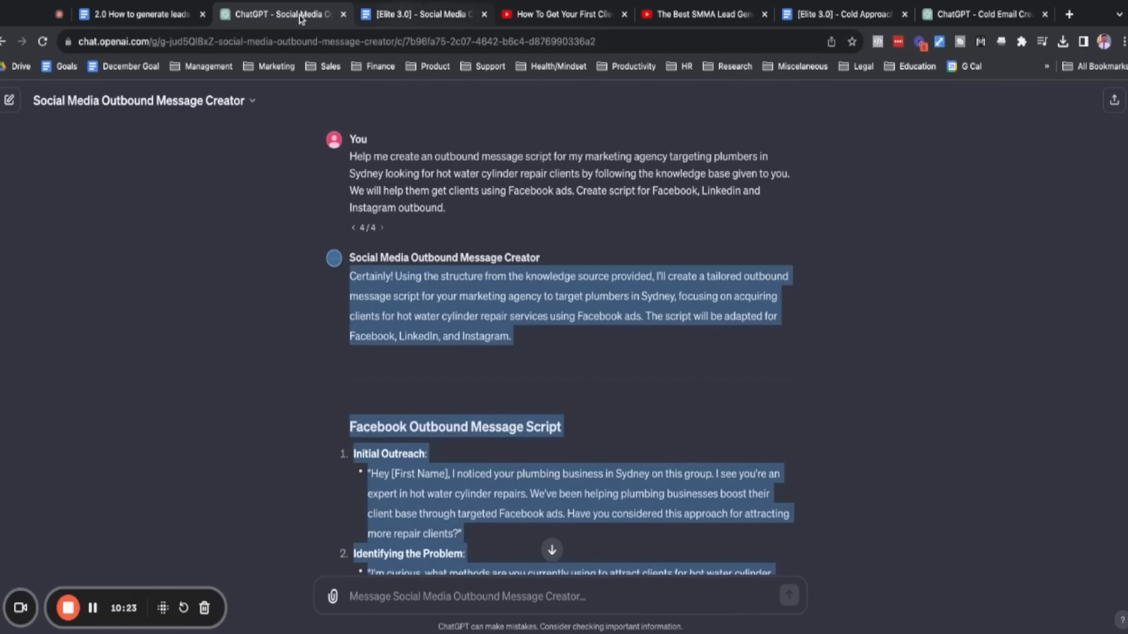
Return to the lead generation document and review the social media steps and the Method 3 - Outbound (B2B) section
click(151, 14)
scroll(363, 403, down, 1)
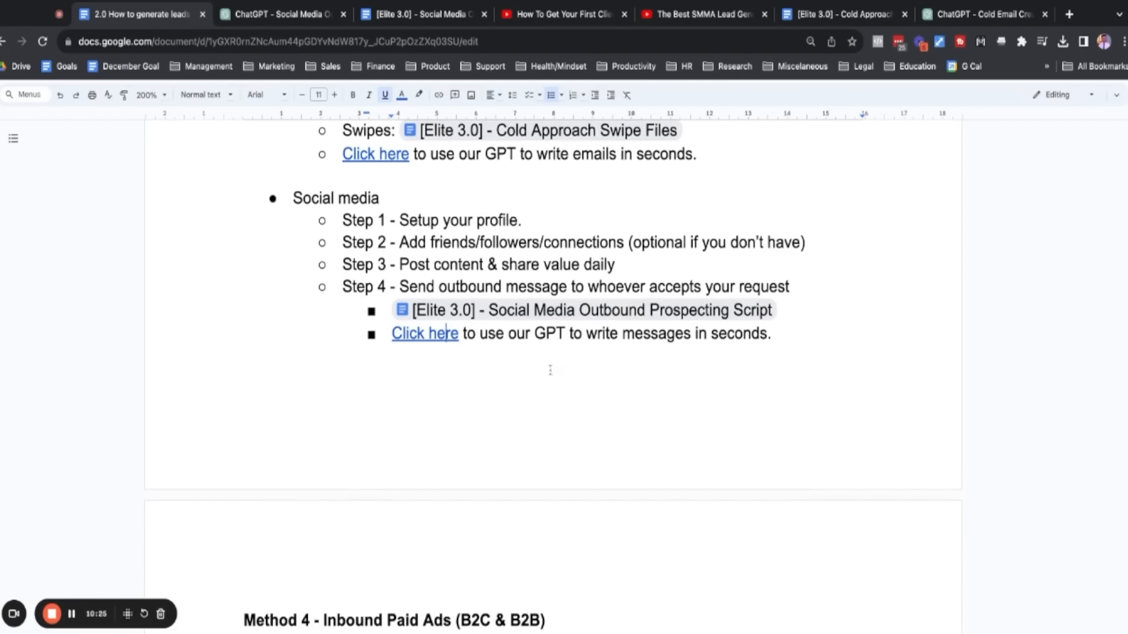
drag(774, 334, 347, 218)
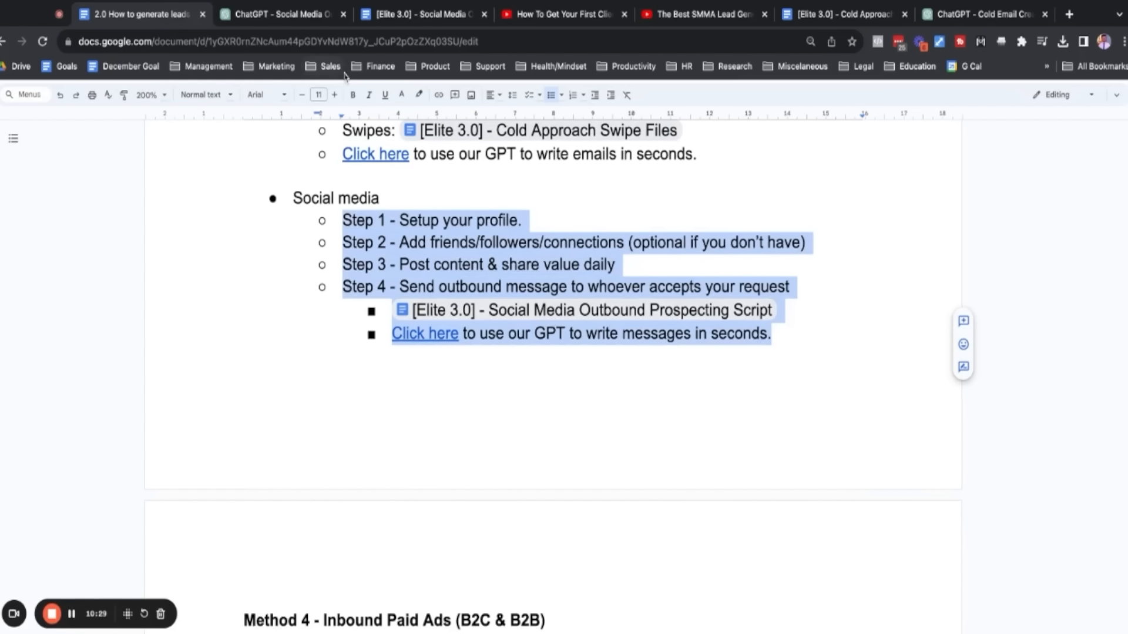
scroll(330, 222, down, 1)
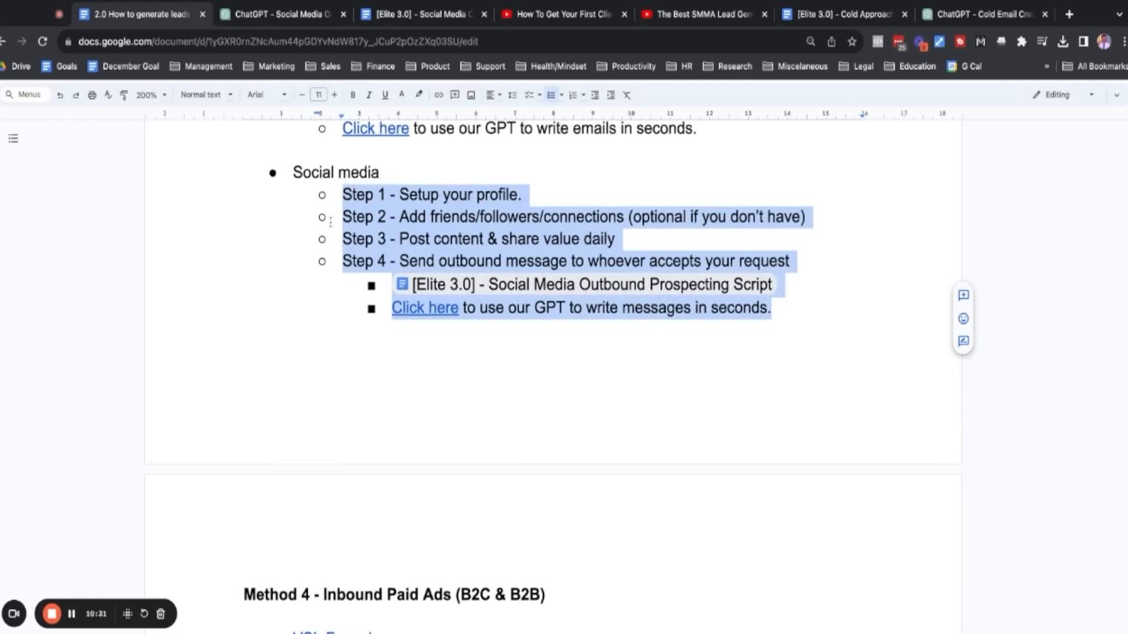
scroll(330, 222, up, 5)
scroll(330, 222, up, 2)
drag(247, 230, 498, 229)
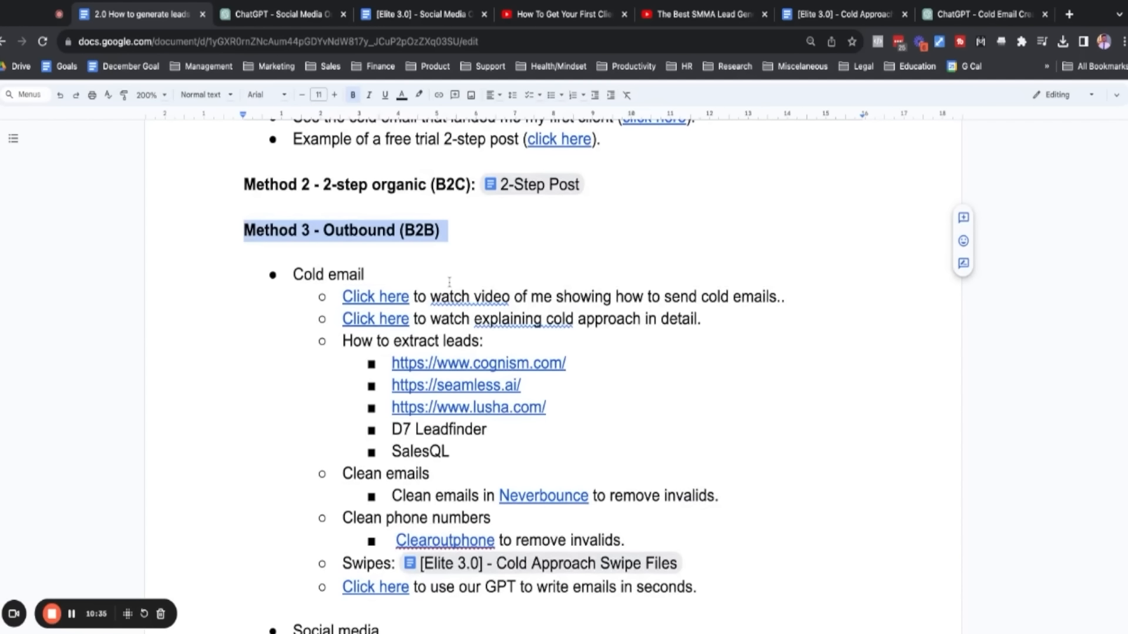
scroll(450, 282, down, 3)
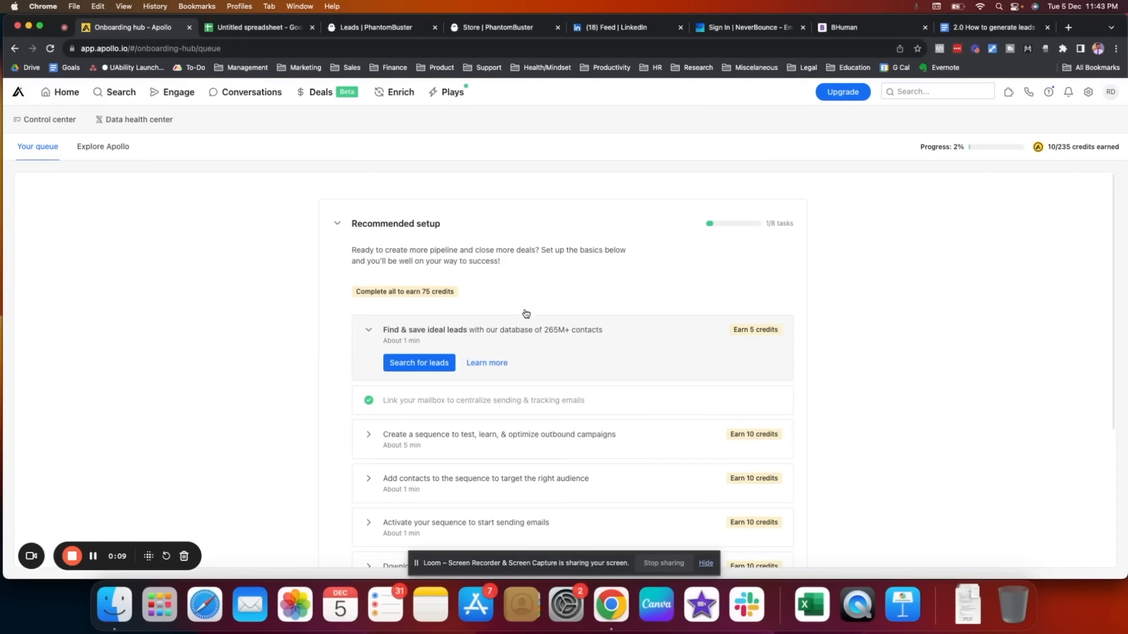
Look over Apollo's onboarding hub, examining its web address and the recommended setup tasks
click(95, 49)
double_click(128, 49)
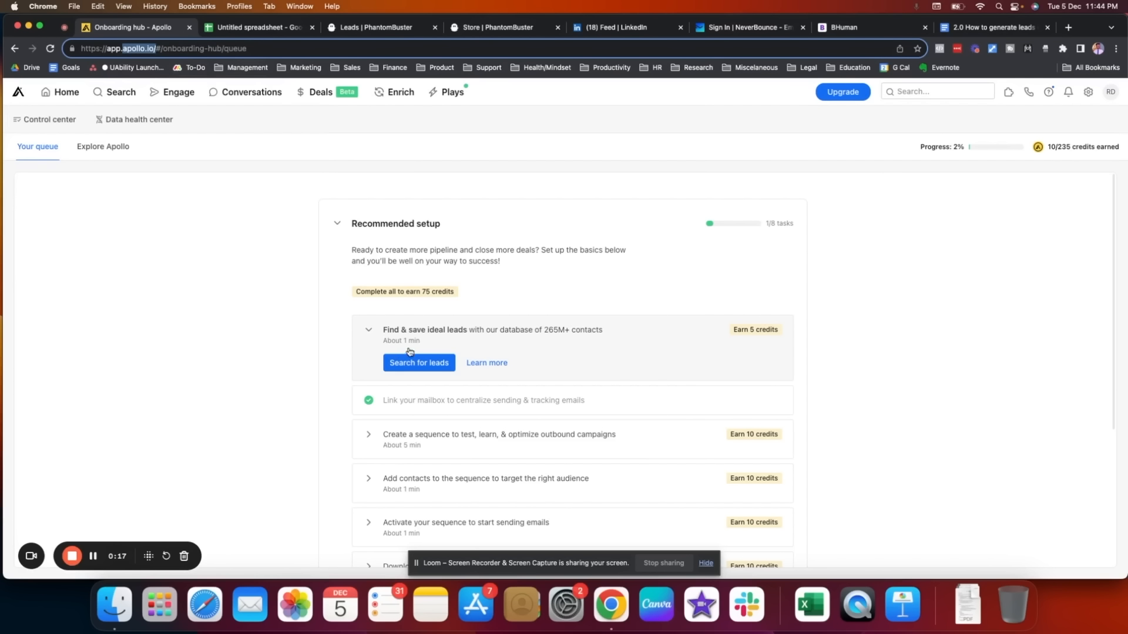
scroll(447, 328, down, 1)
scroll(365, 276, up, 1)
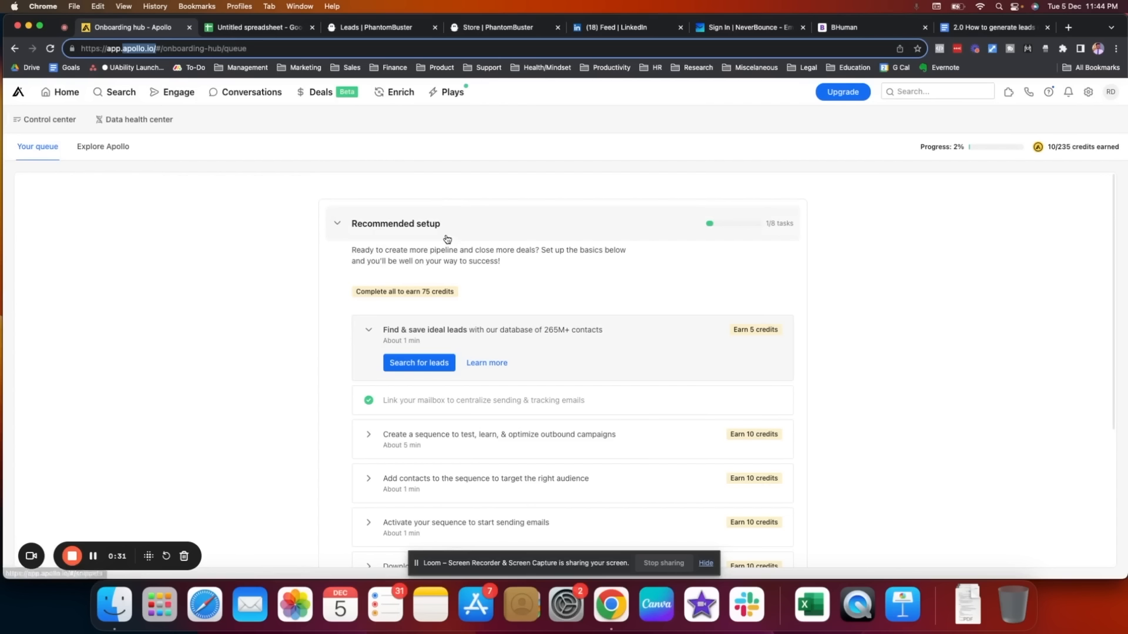
scroll(506, 435, down, 4)
scroll(507, 435, up, 4)
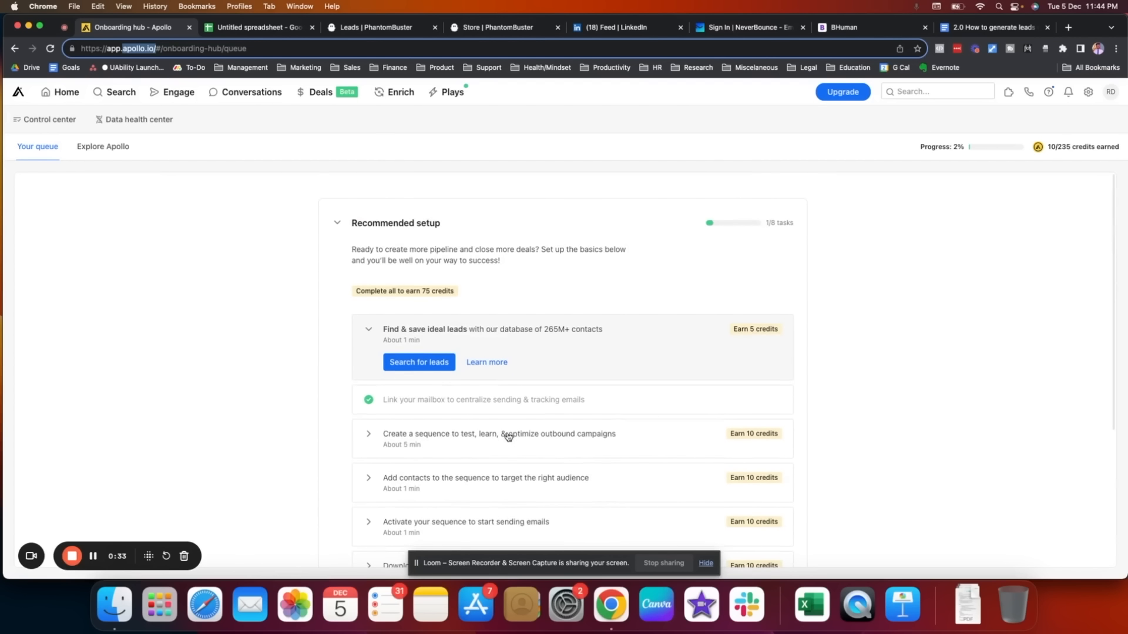
Start a lead search from the recommended setup, skipping the guided tour, and open the Job Titles filter's title list
click(419, 362)
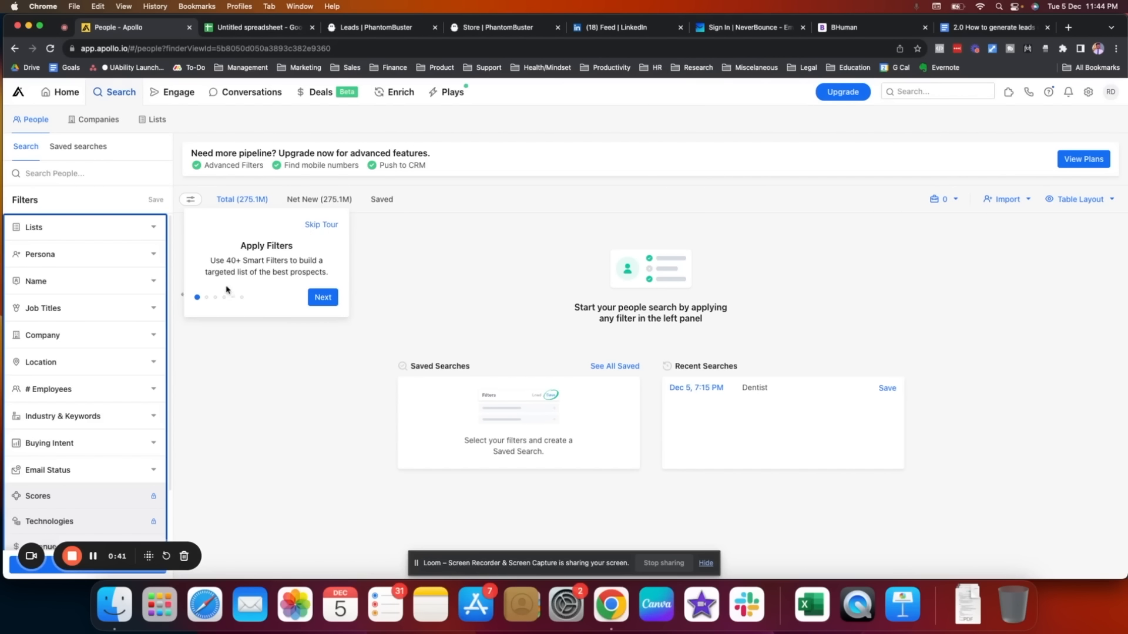
click(325, 299)
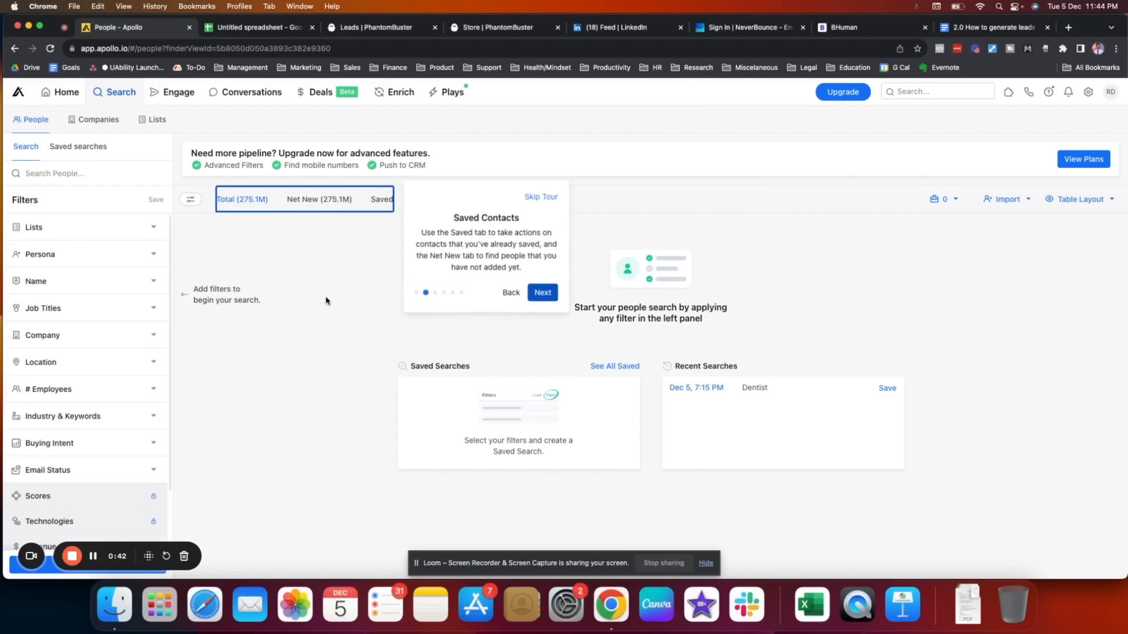
click(536, 198)
scroll(79, 340, down, 1)
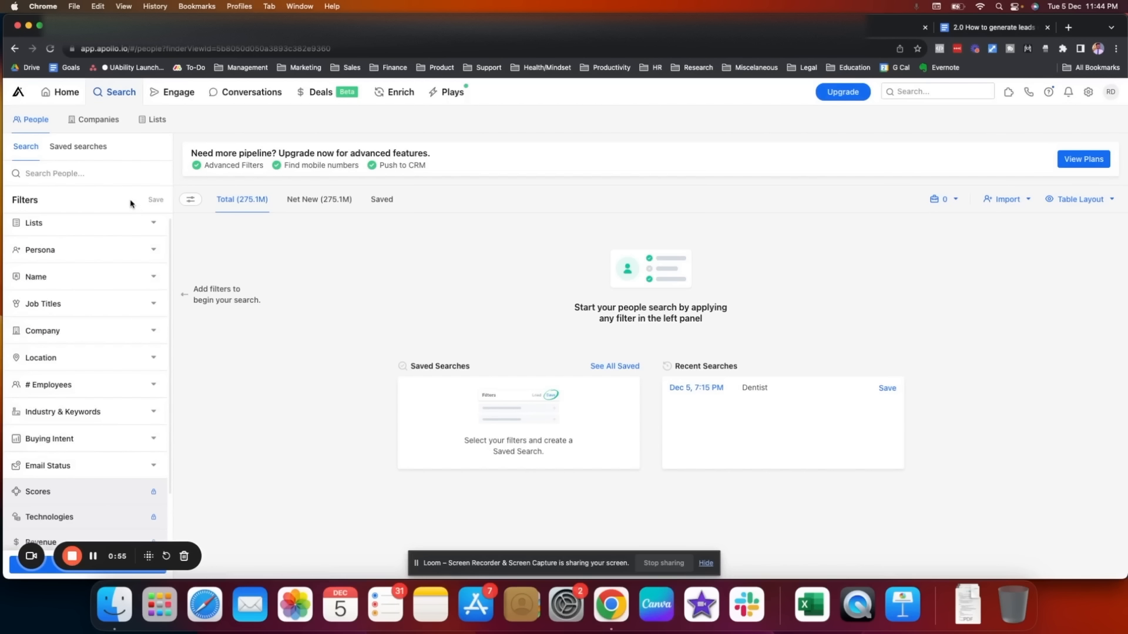
click(135, 303)
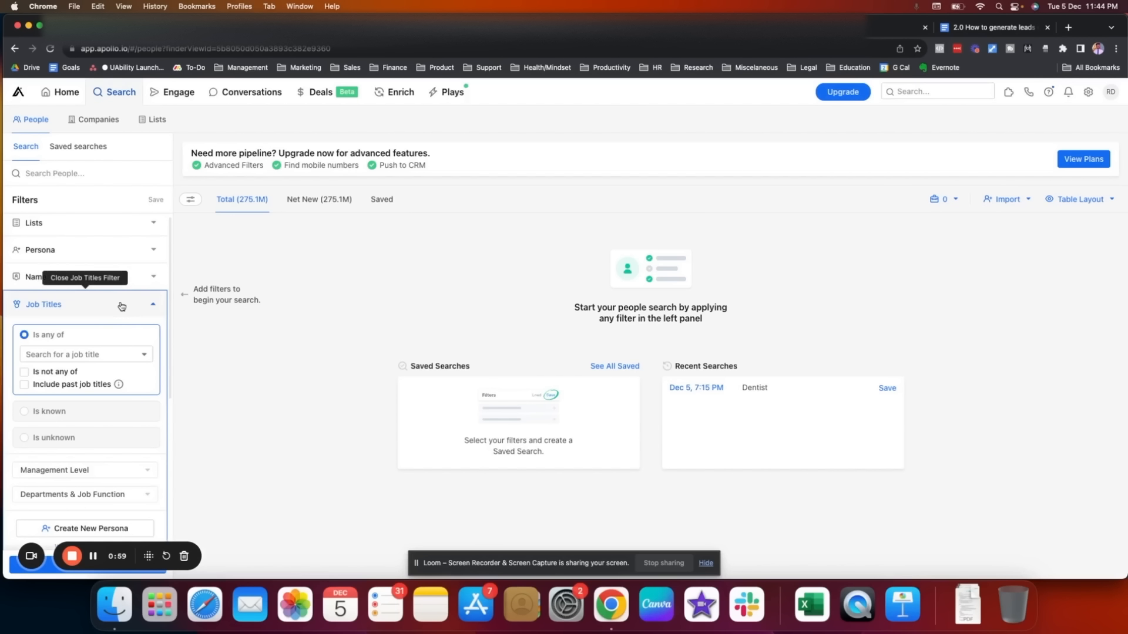
click(113, 357)
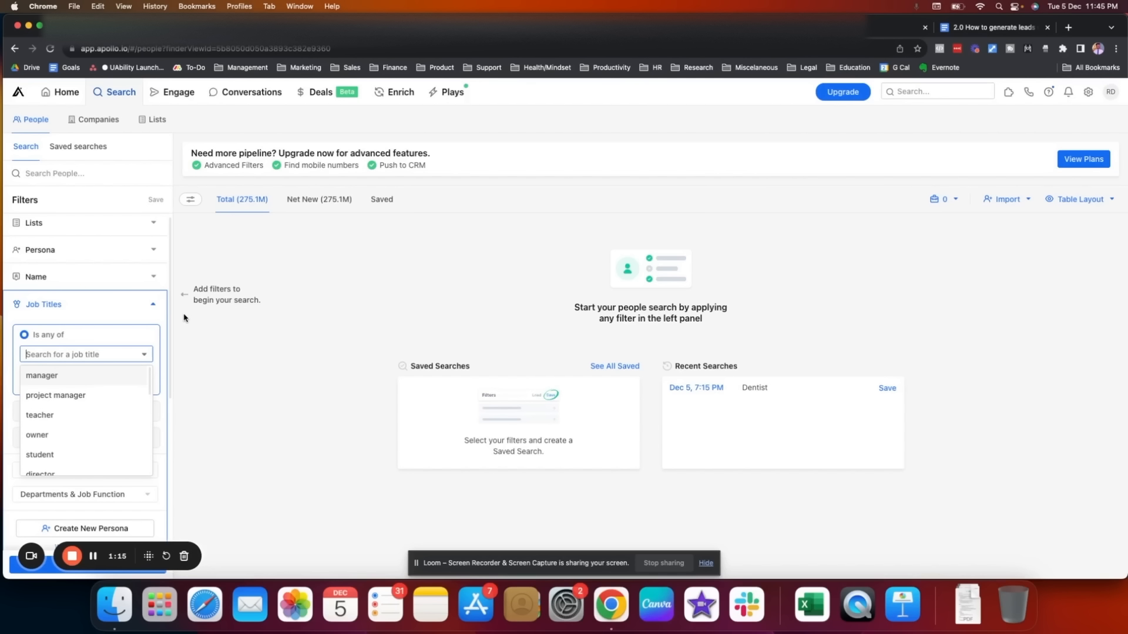
Try dentist and accountant as search terms in the Job Titles filter, and clear the entry
text(dentist)
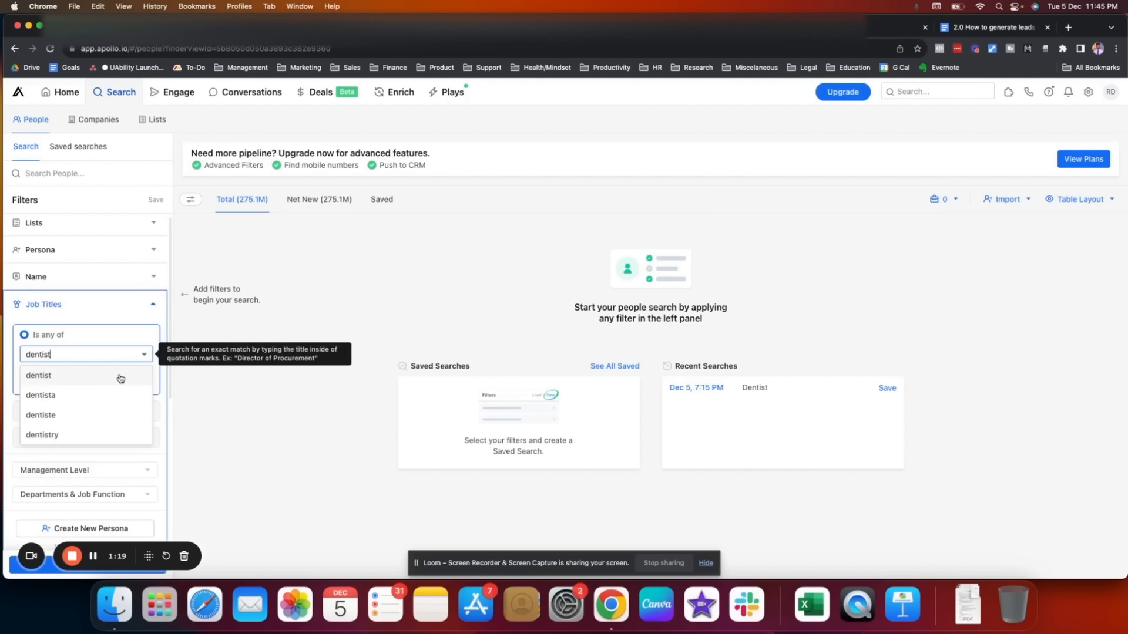
double_click(21, 355)
text(acc)
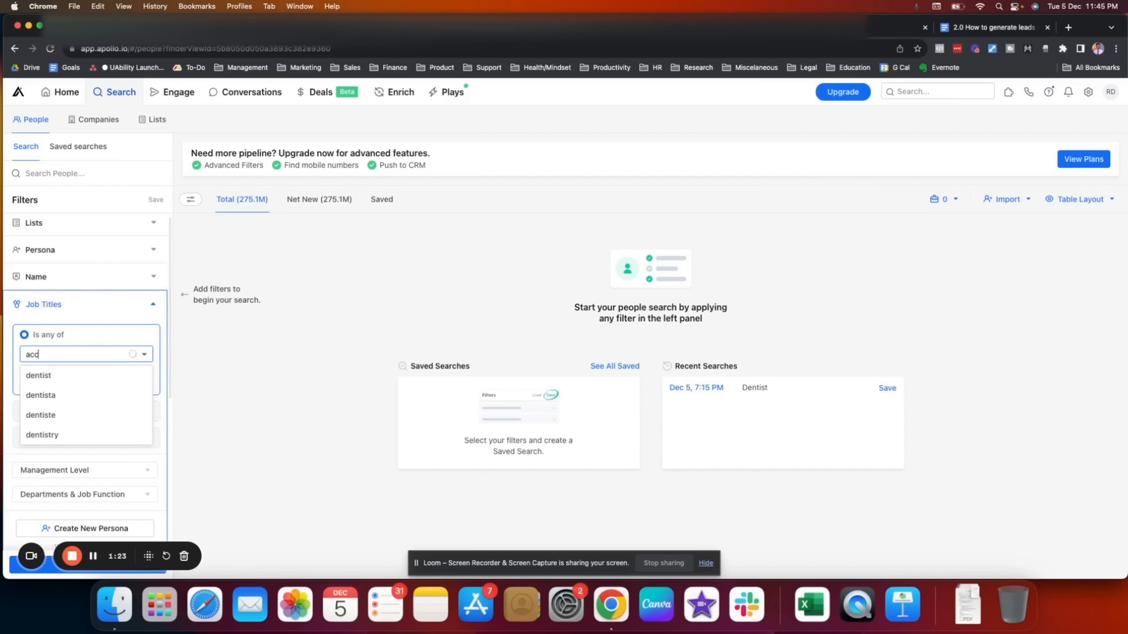
text(oumtant)
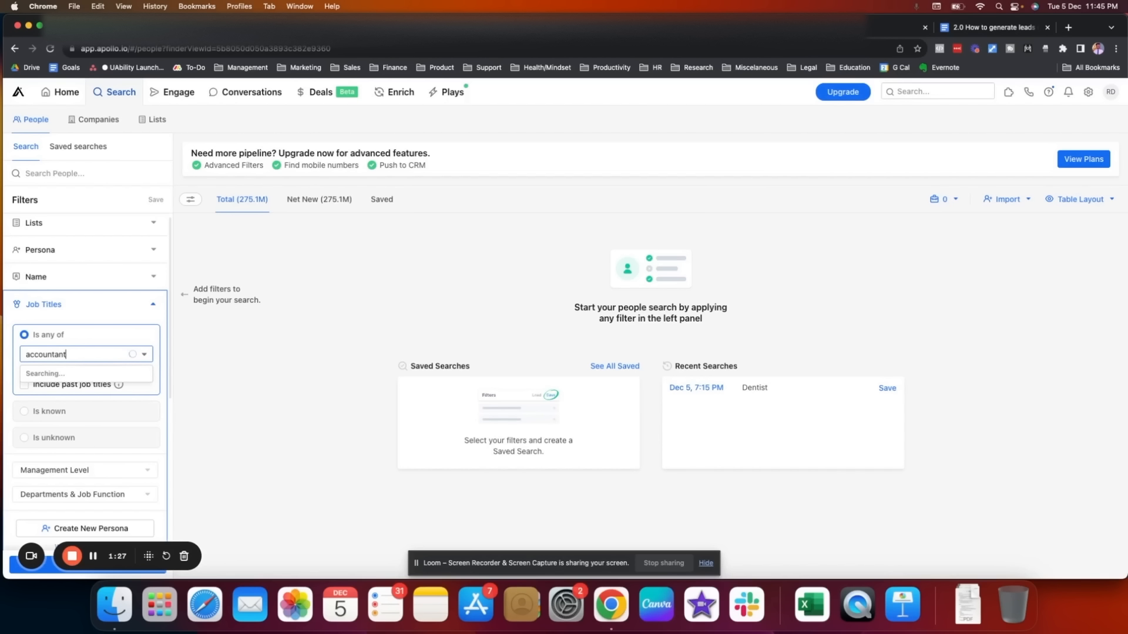
key(super+a)
text(C()
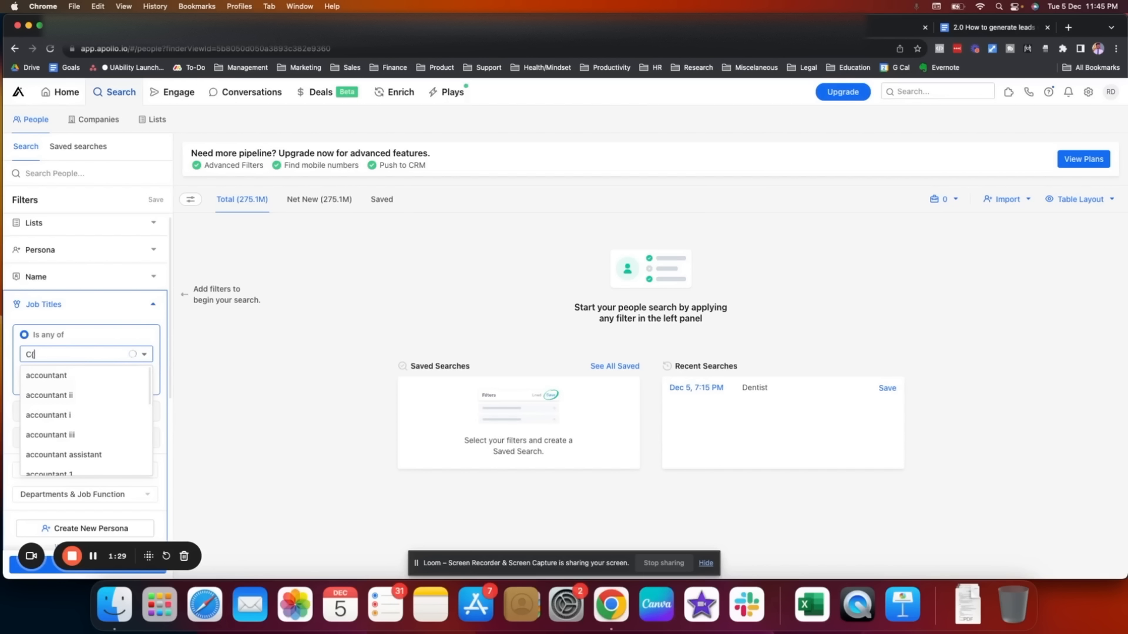
key(super+a)
key(BackSpace)
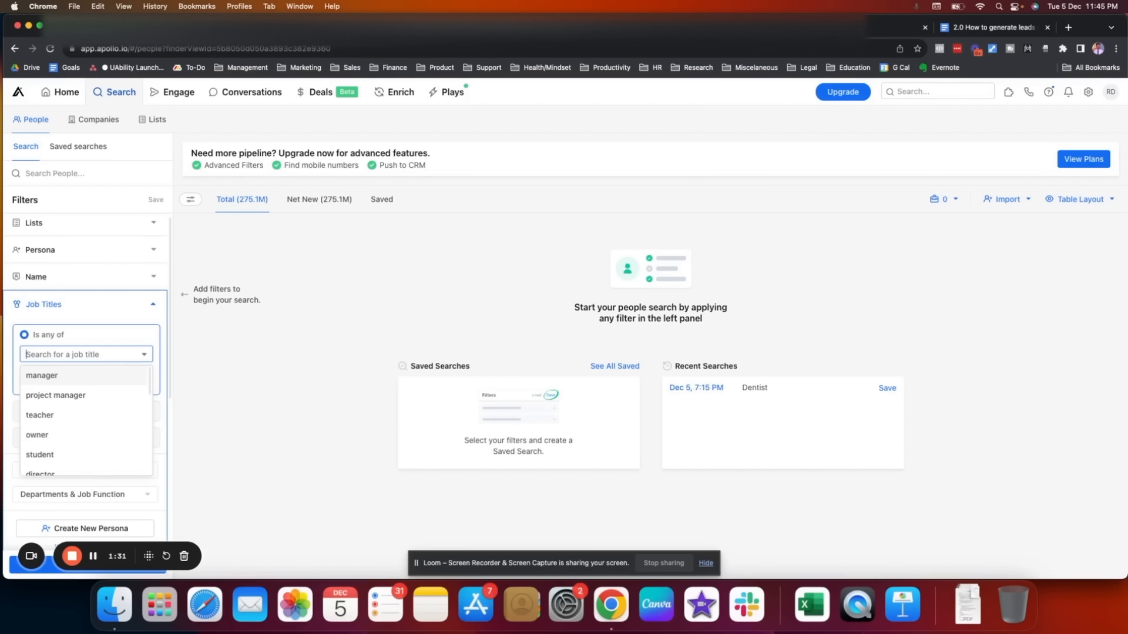
Filter the people search by the job title dentist and look over the listed contacts and remaining filters
scroll(82, 388, down, 5)
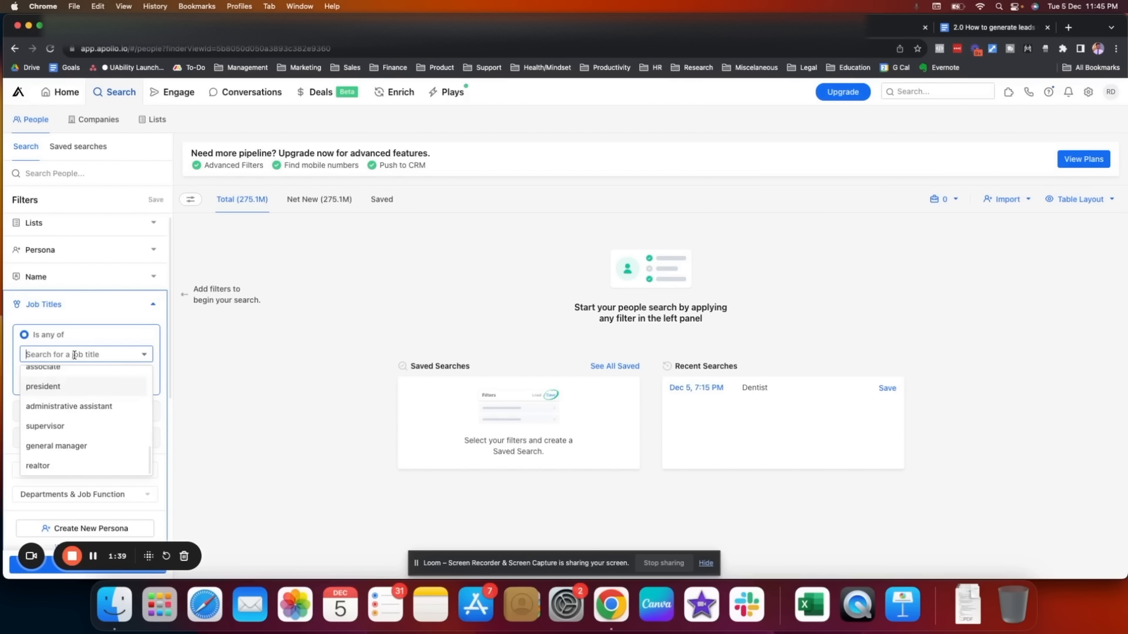
text(dentist)
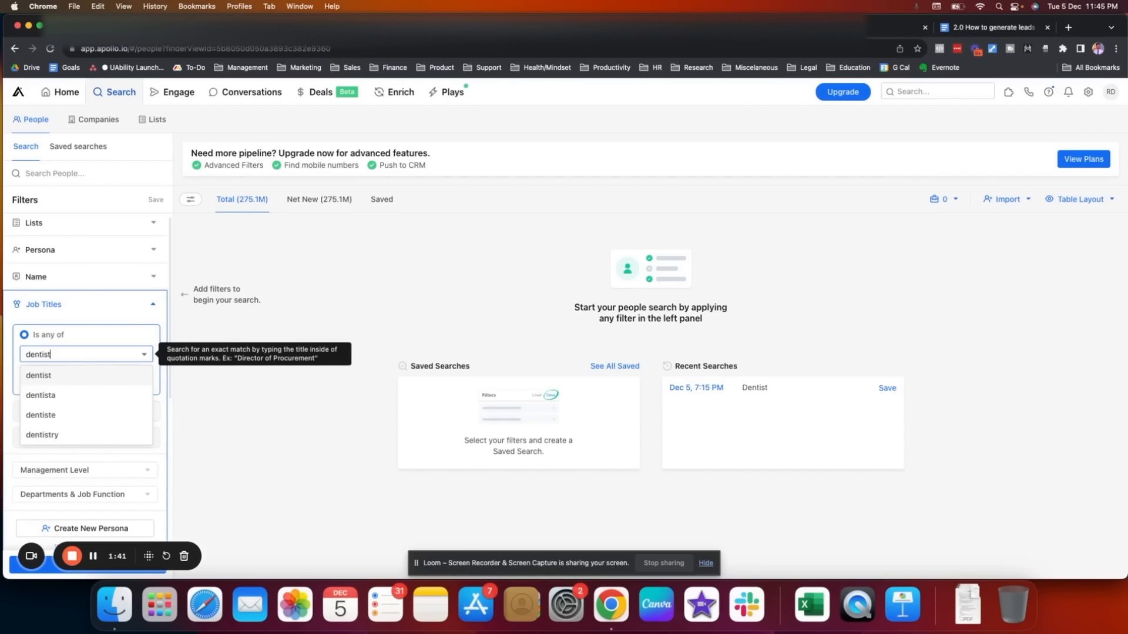
click(71, 379)
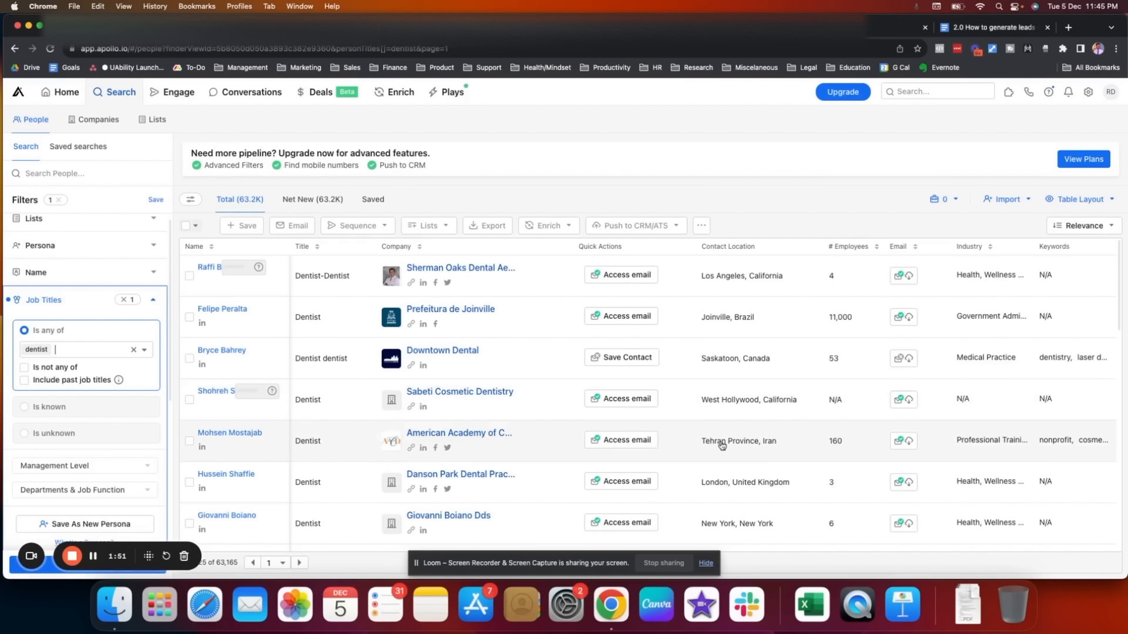
scroll(720, 440, down, 10)
scroll(721, 441, up, 10)
scroll(62, 481, down, 5)
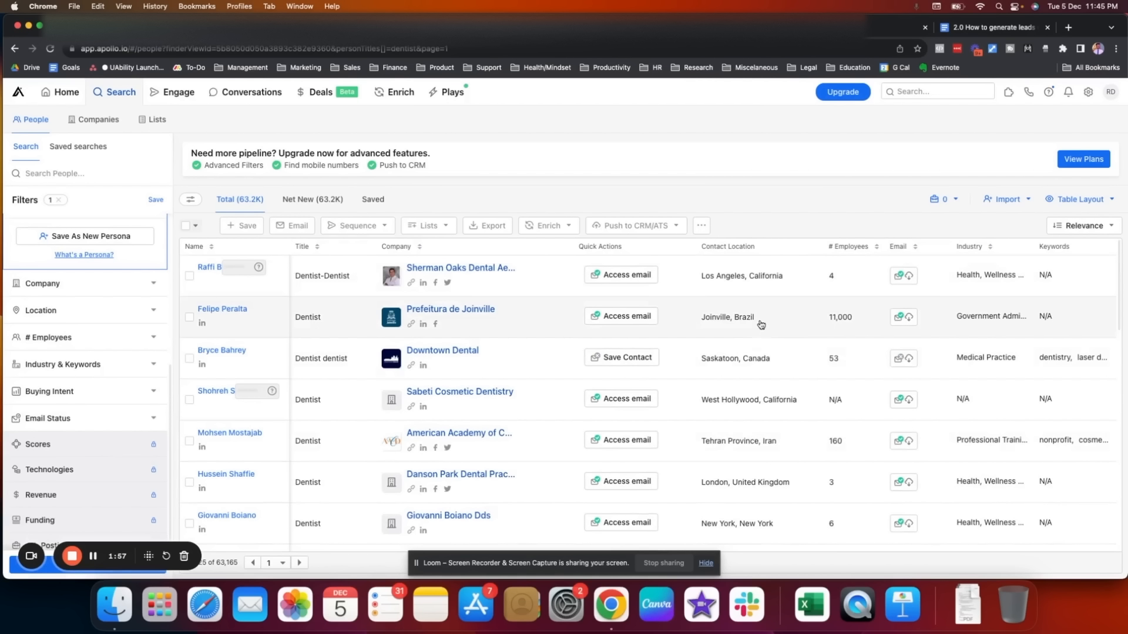
Open the LinkedIn page of Sherman Oaks Dental Aesthetics from the results and examine its overview, company size and location
click(424, 285)
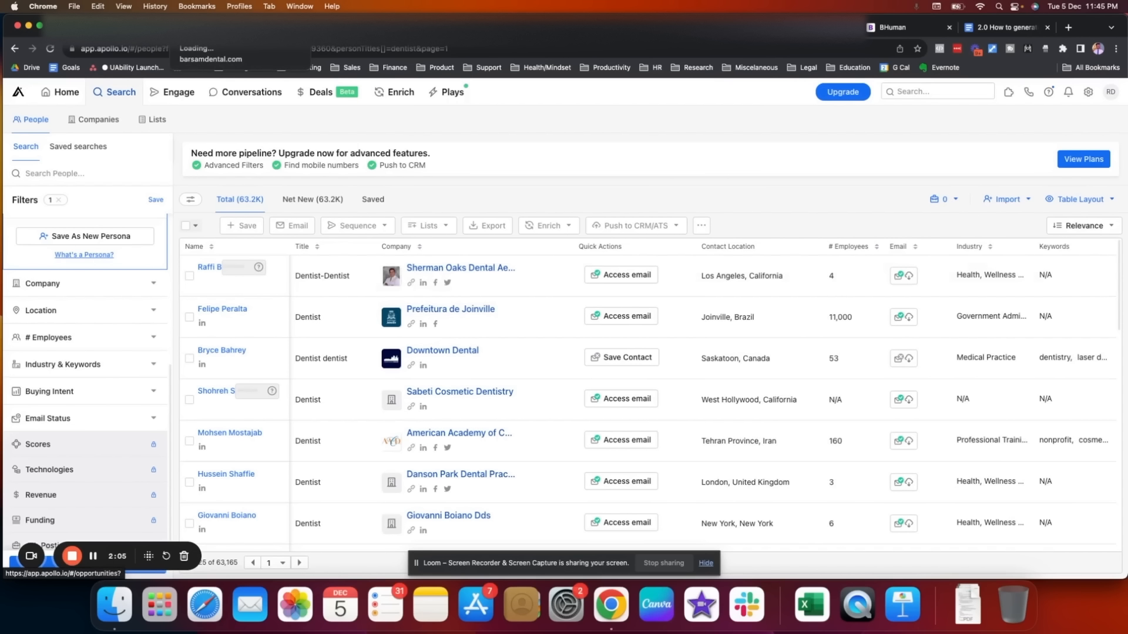
click(318, 28)
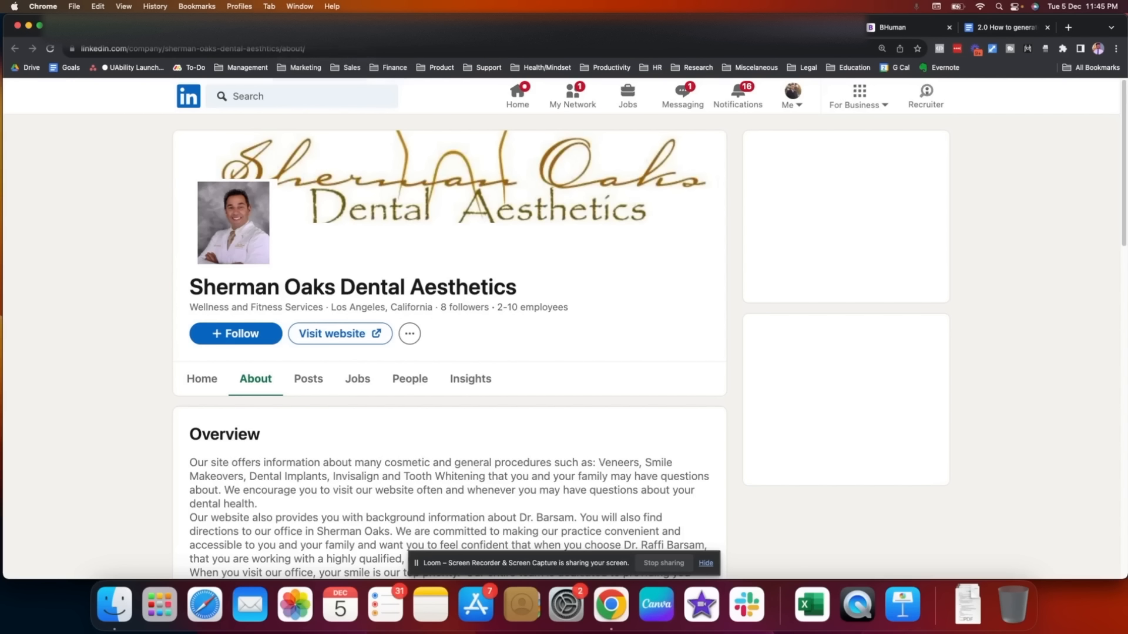
drag(229, 287, 622, 283)
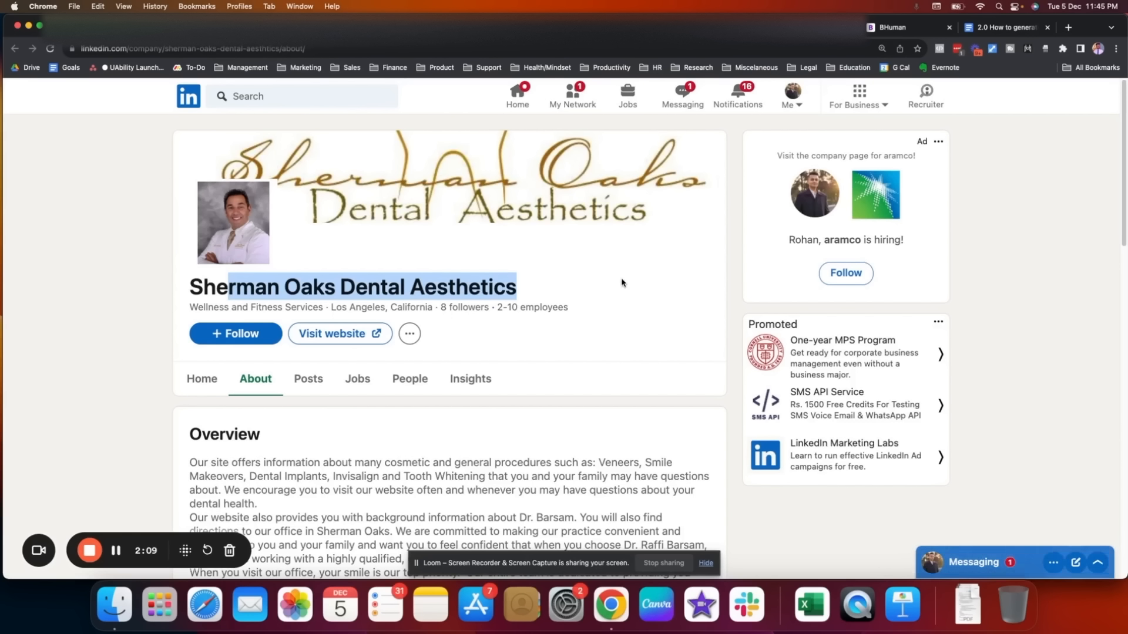
scroll(564, 412, down, 3)
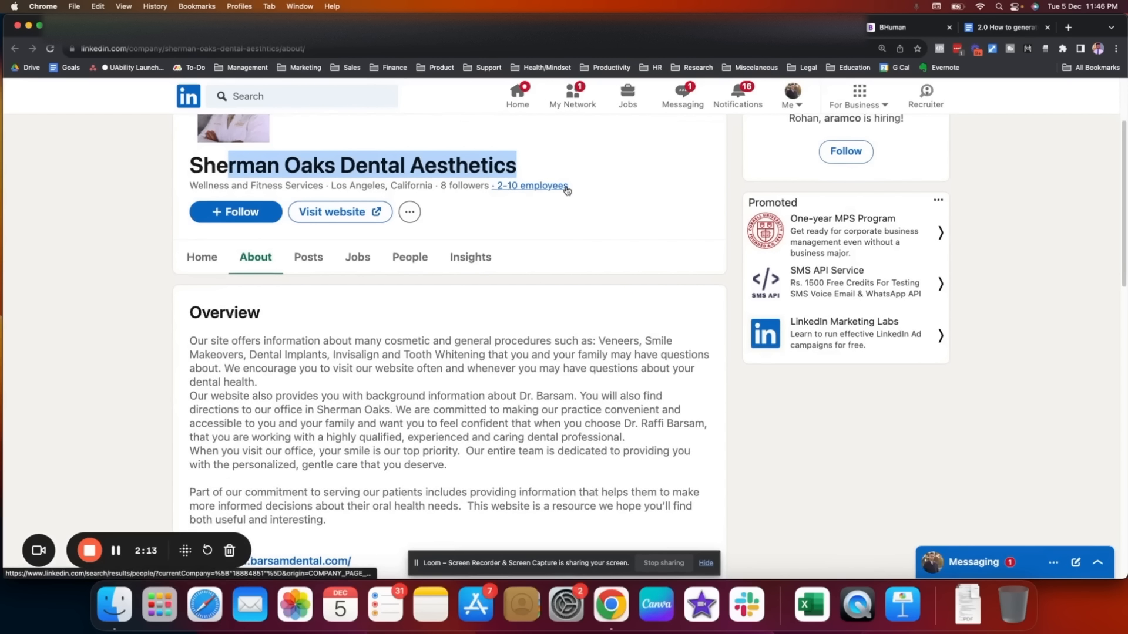
scroll(459, 412, down, 5)
scroll(459, 411, down, 4)
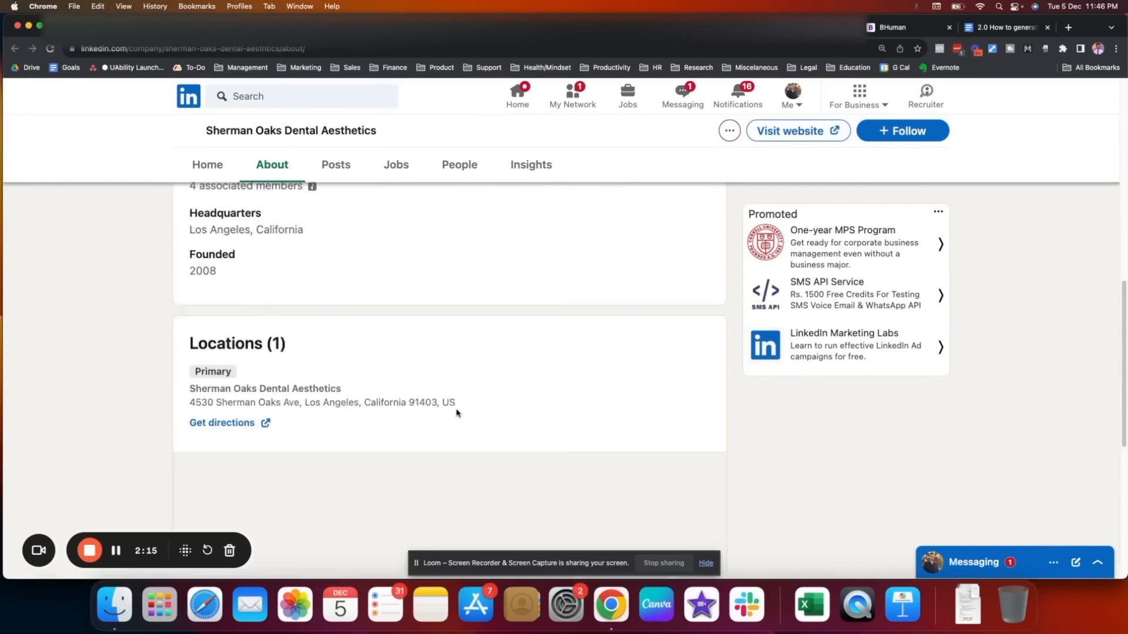
scroll(458, 413, up, 5)
scroll(457, 414, up, 1)
scroll(456, 415, down, 5)
scroll(451, 390, up, 2)
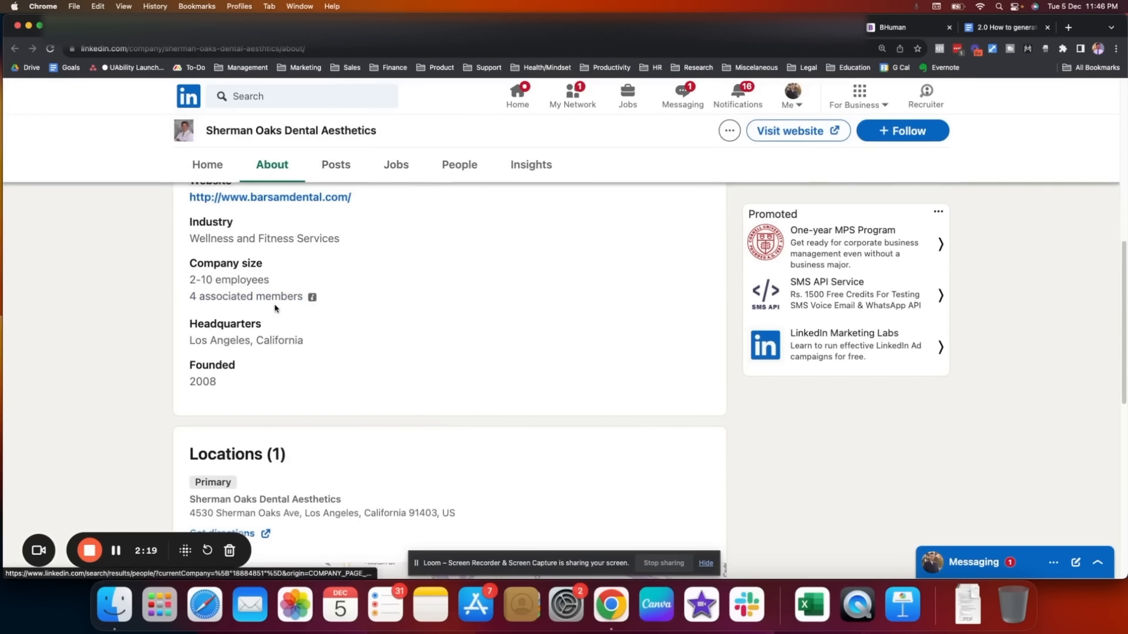
Open the dental practice's website from the company overview on LinkedIn, and close it again
scroll(291, 255, up, 2)
click(290, 322)
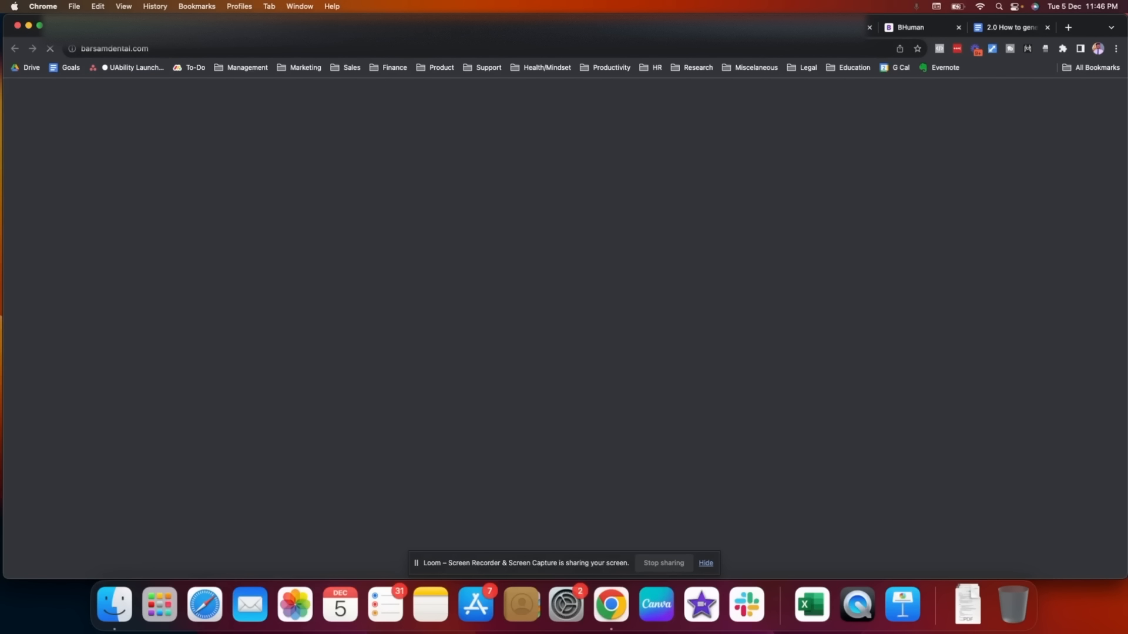
click(83, 50)
key(super+w)
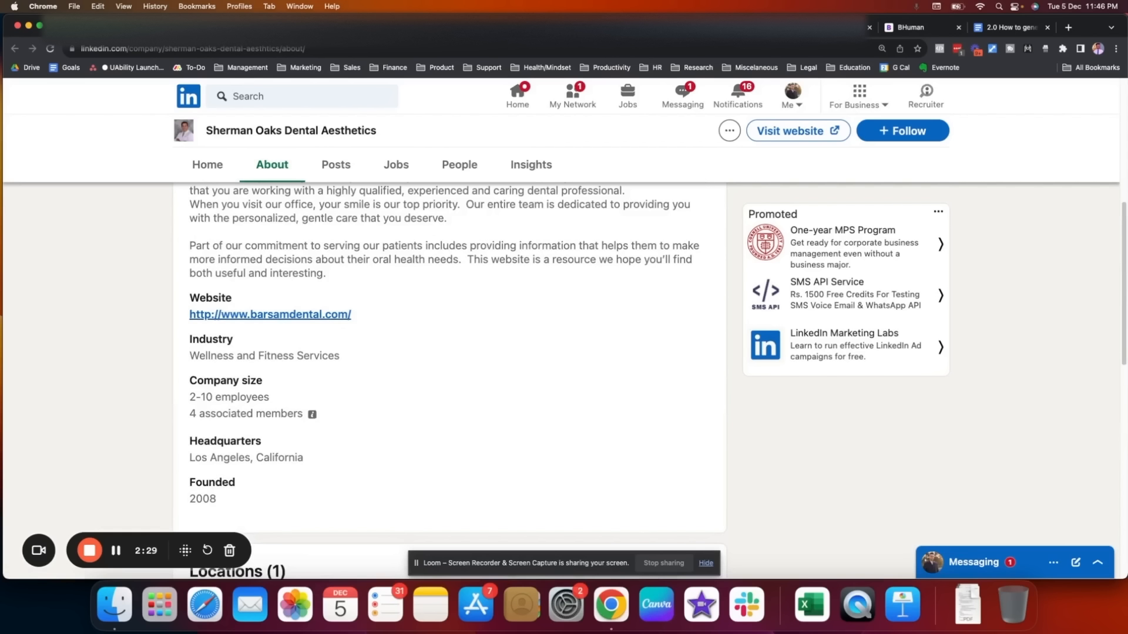
Open the practice's website from the LinkedIn page header, return, and check the company overview, follower count and employee range
scroll(453, 467, up, 10)
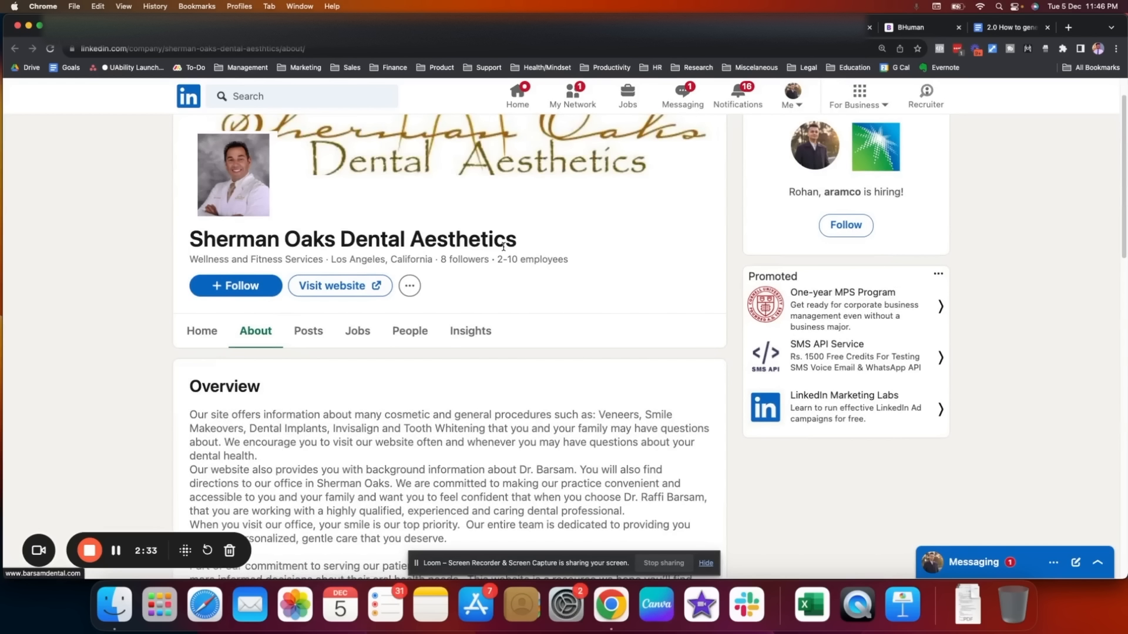
click(340, 286)
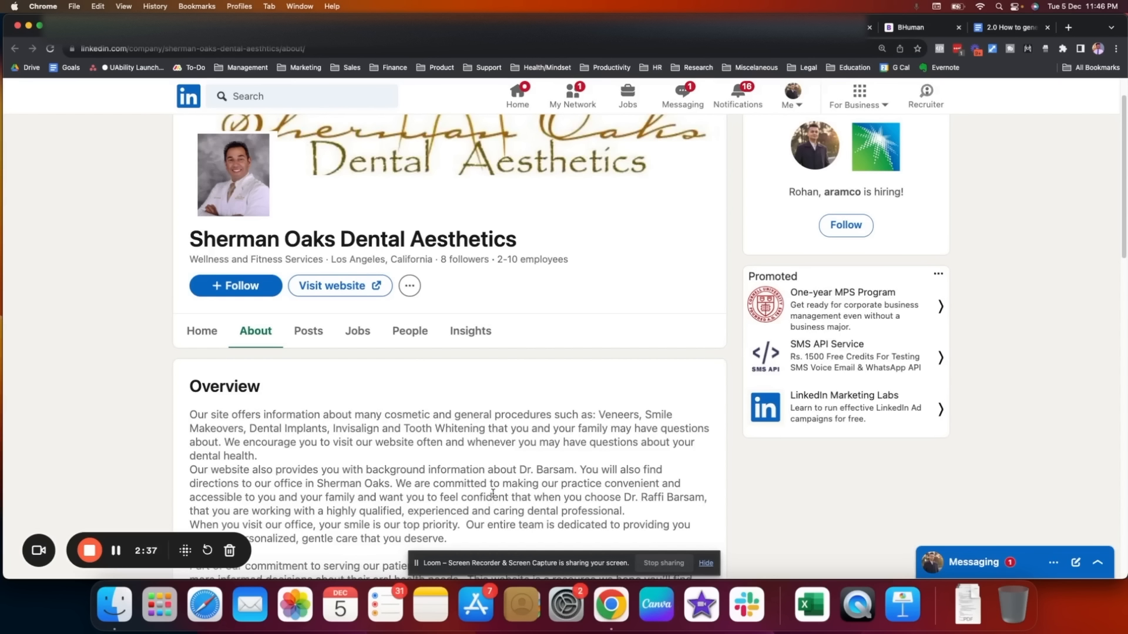
scroll(438, 413, down, 5)
scroll(455, 491, up, 10)
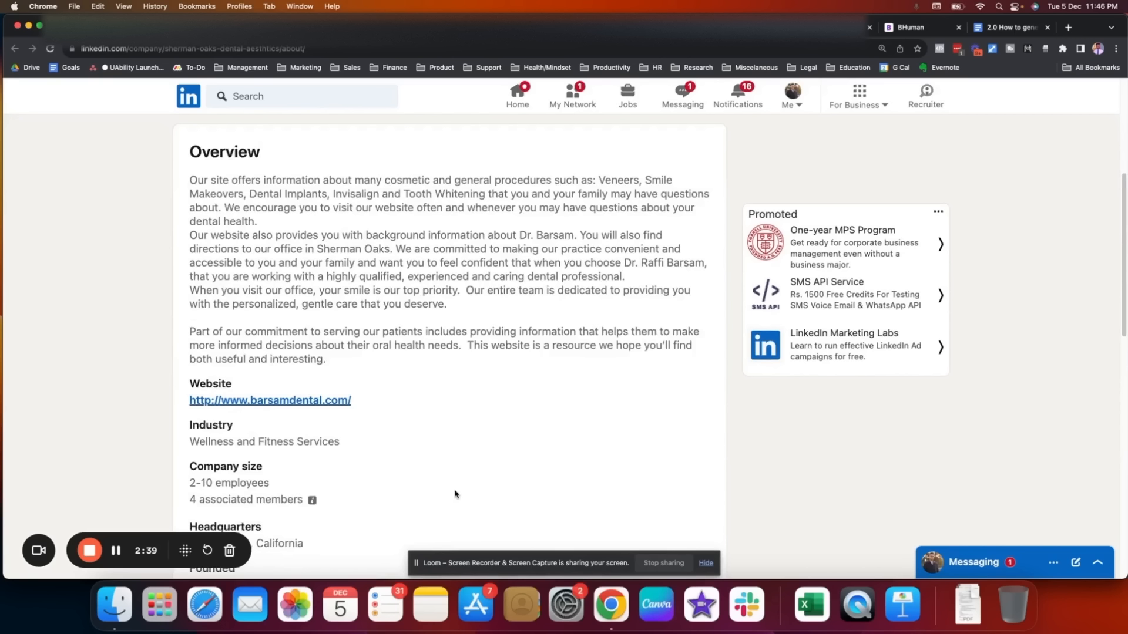
drag(440, 306, 489, 307)
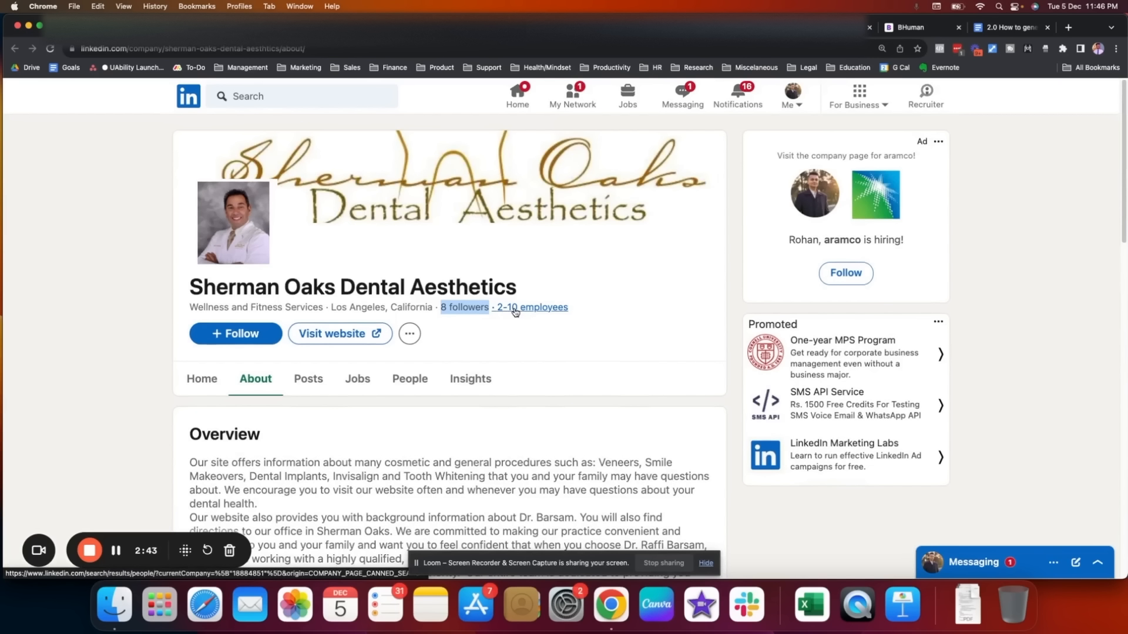
Open the People section of Sherman Oaks Dental Aesthetics and examine the associated members, their locations, schools and job roles
click(405, 378)
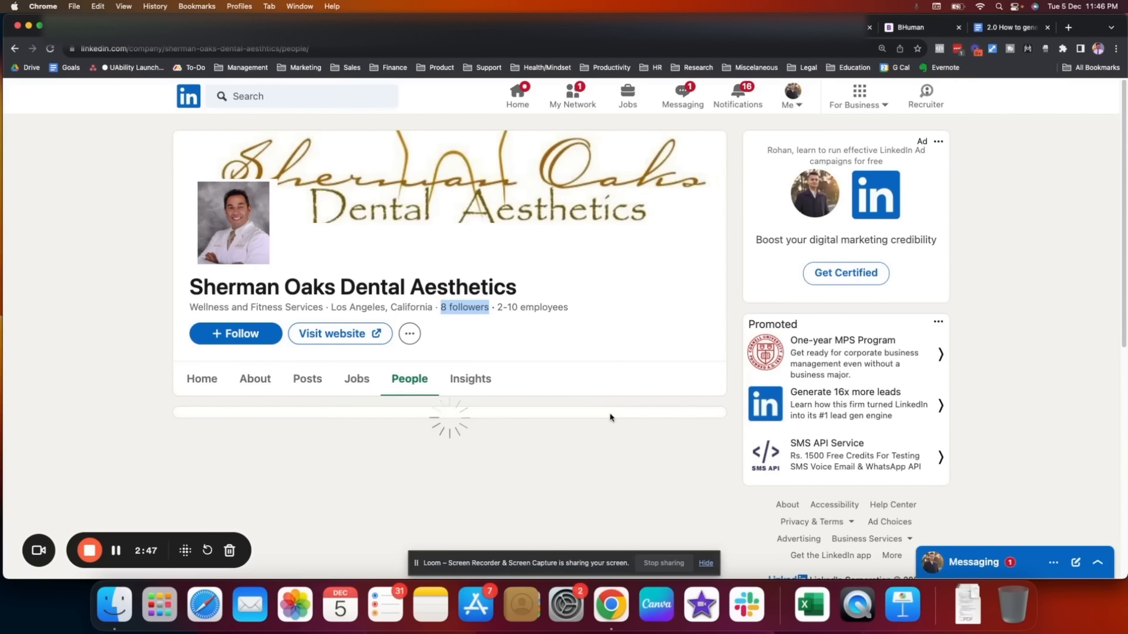
scroll(610, 418, down, 10)
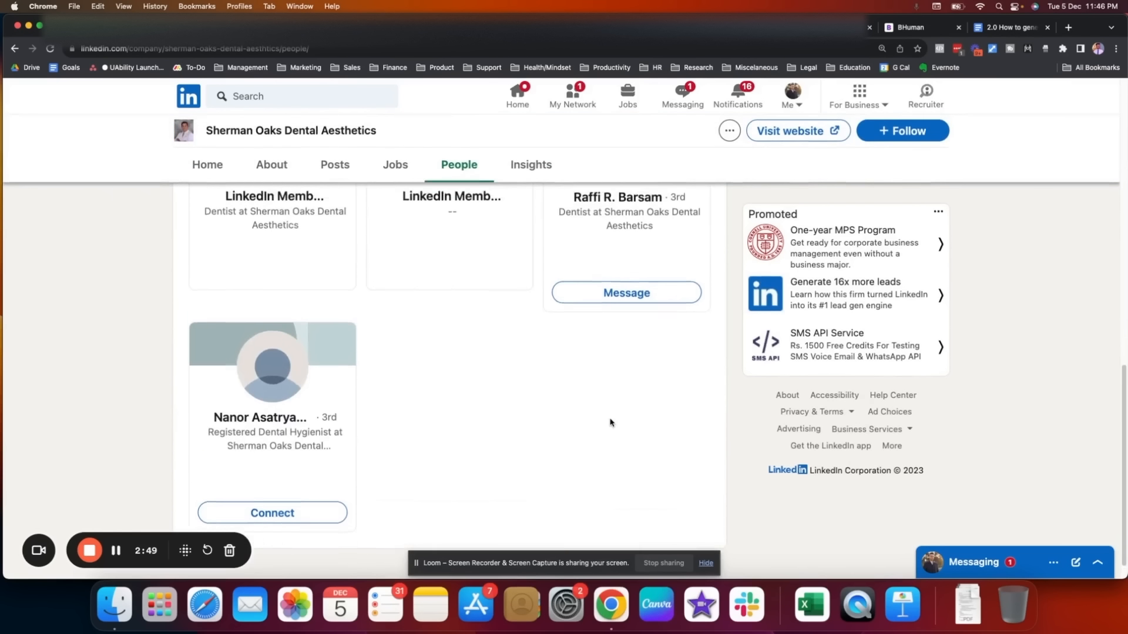
scroll(610, 422, up, 3)
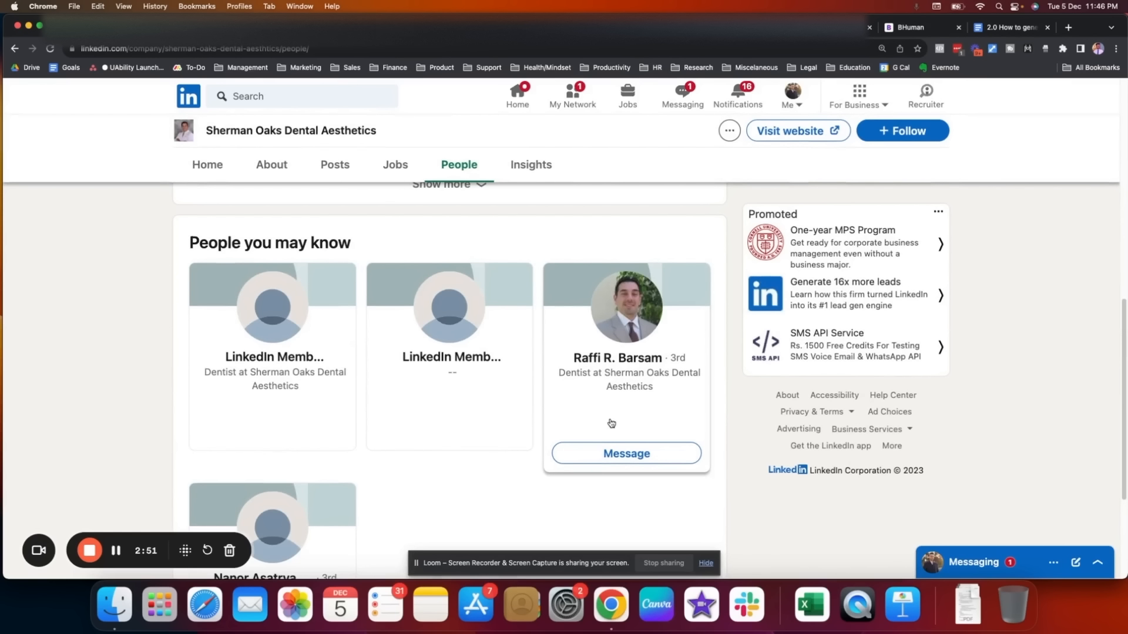
scroll(612, 423, up, 10)
scroll(588, 420, down, 3)
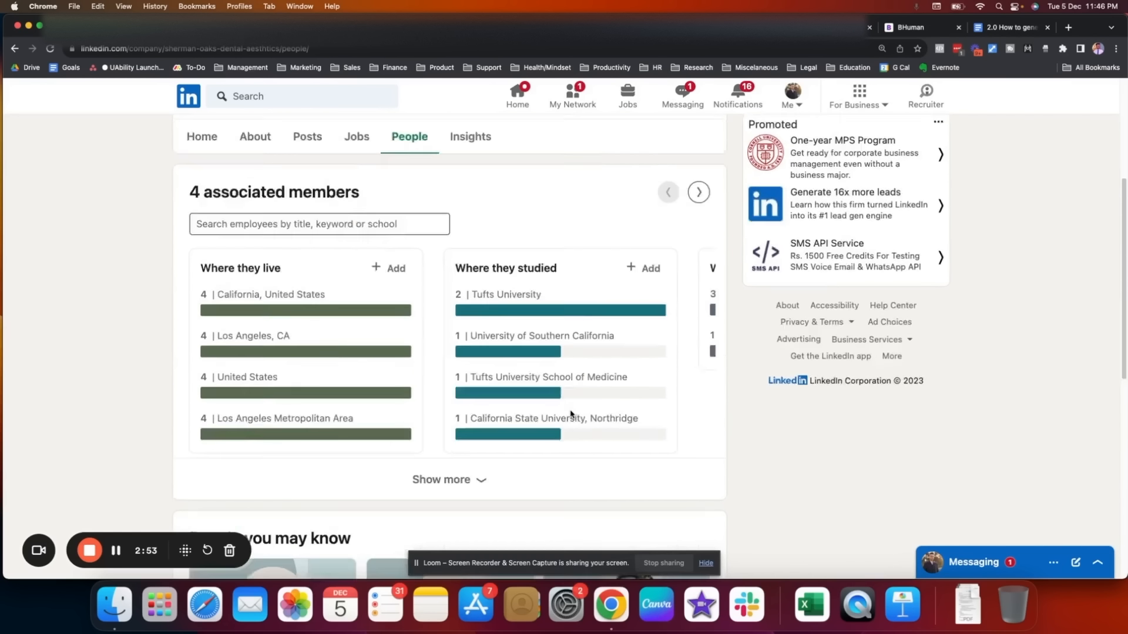
scroll(570, 414, down, 10)
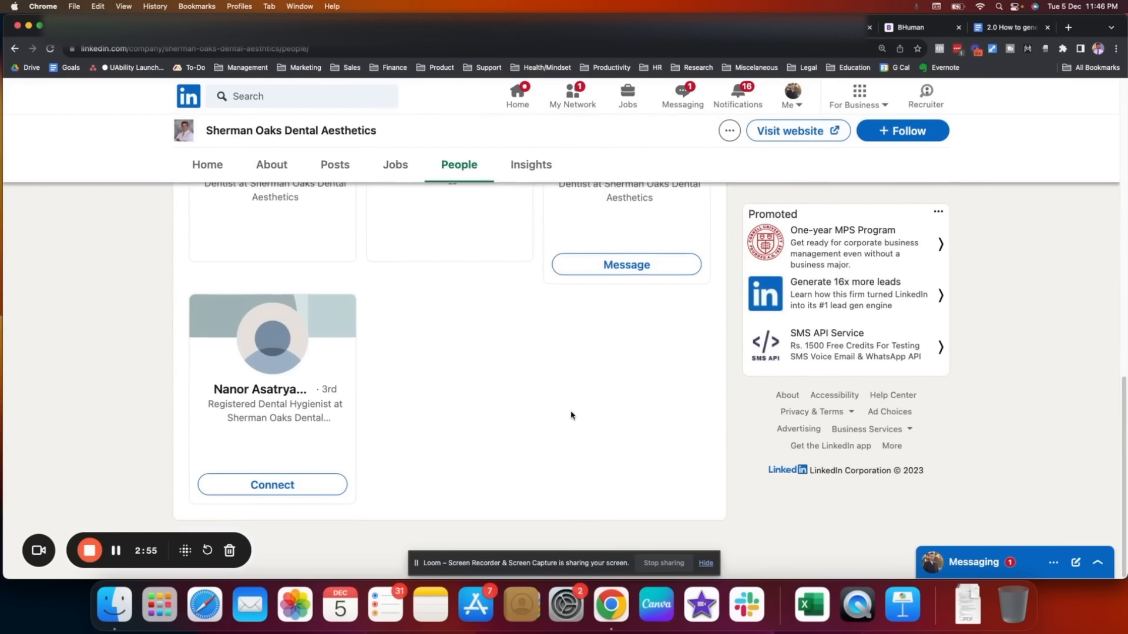
scroll(571, 415, up, 3)
scroll(572, 416, down, 2)
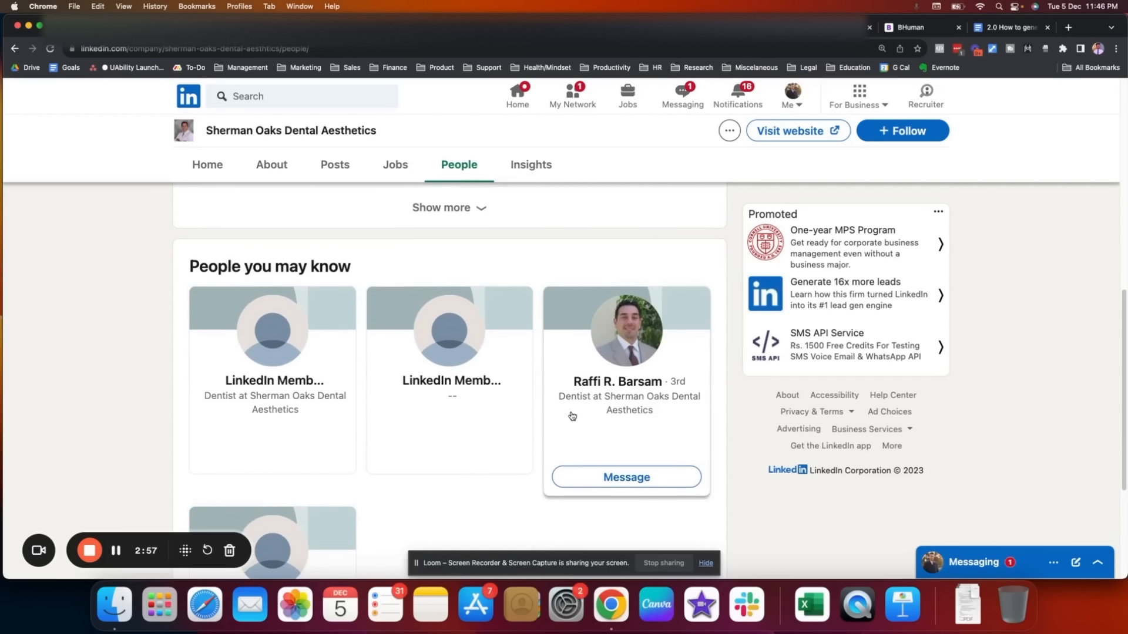
scroll(280, 426, down, 4)
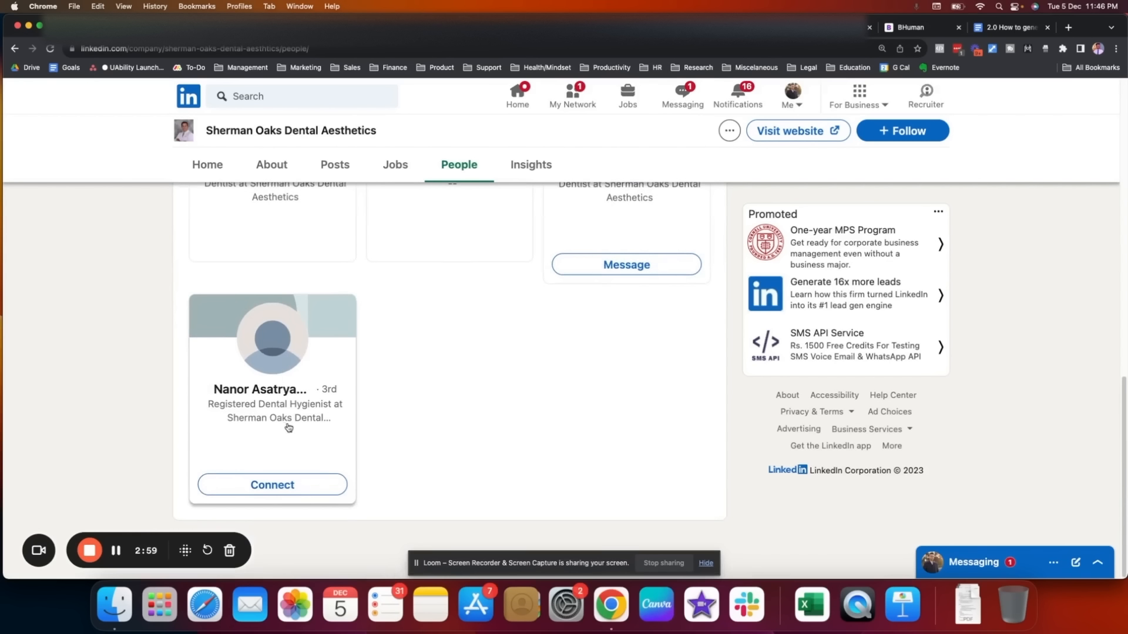
scroll(289, 427, up, 3)
scroll(495, 466, up, 5)
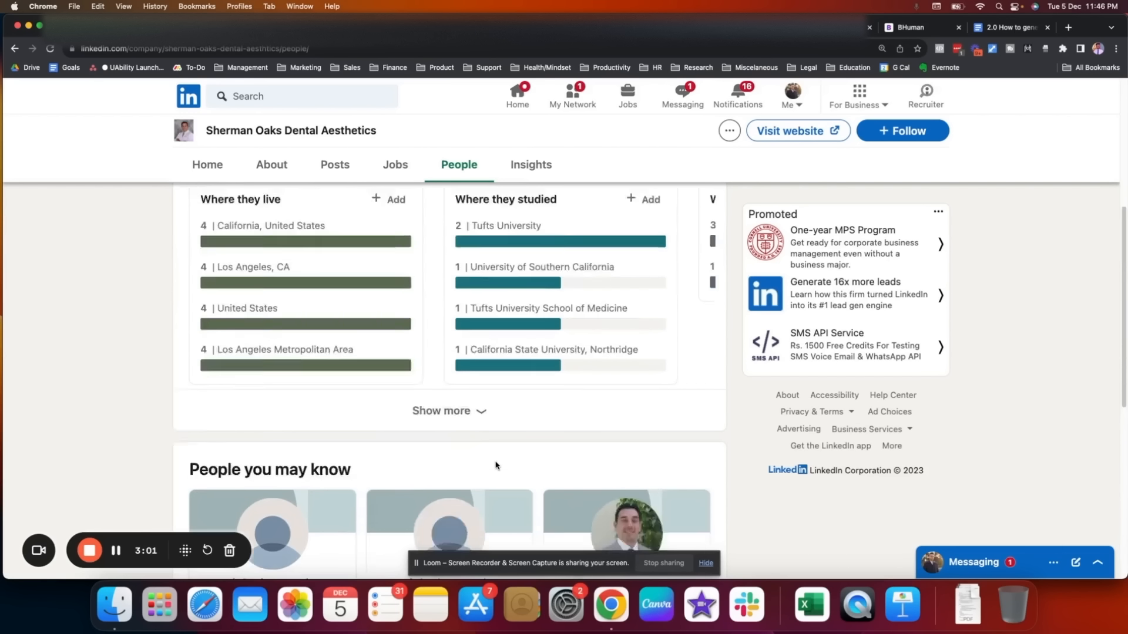
scroll(495, 465, up, 5)
scroll(497, 466, down, 7)
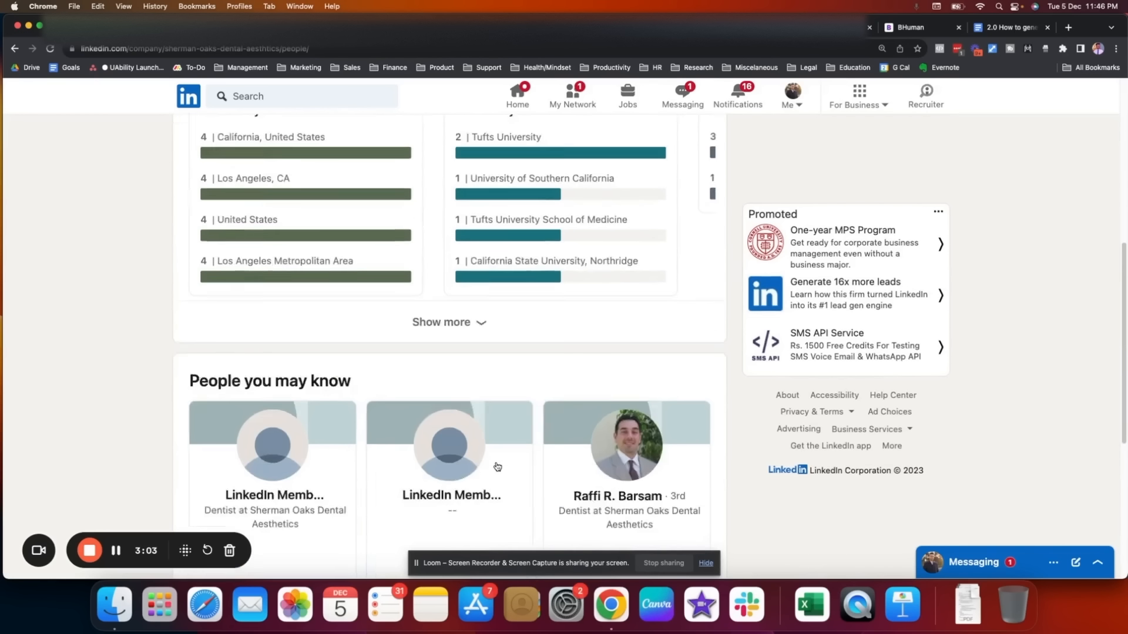
scroll(497, 467, down, 2)
Open the LinkedIn profile of the named dentist at the practice, and view and dismiss the additional contact options
click(959, 27)
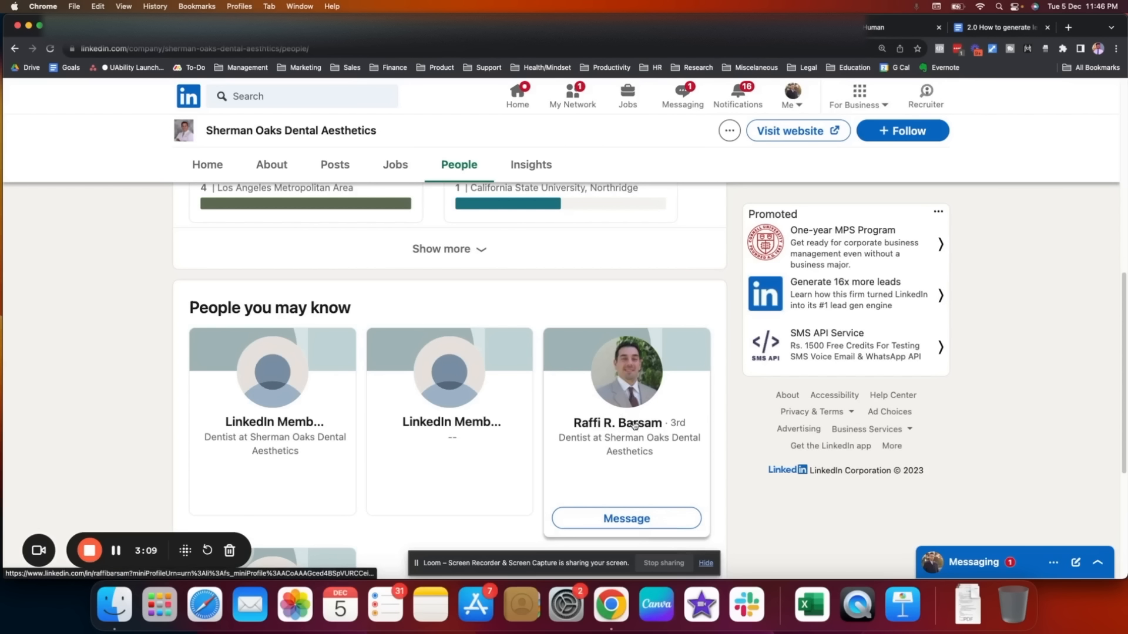
scroll(647, 369, down, 5)
scroll(624, 290, up, 2)
click(626, 298)
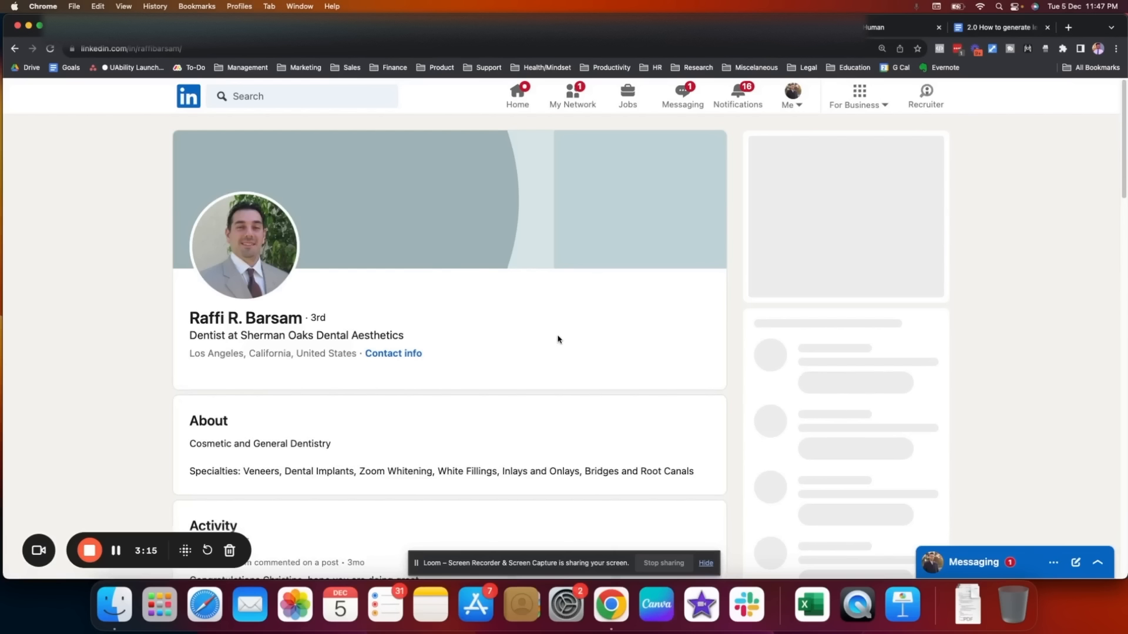
click(403, 396)
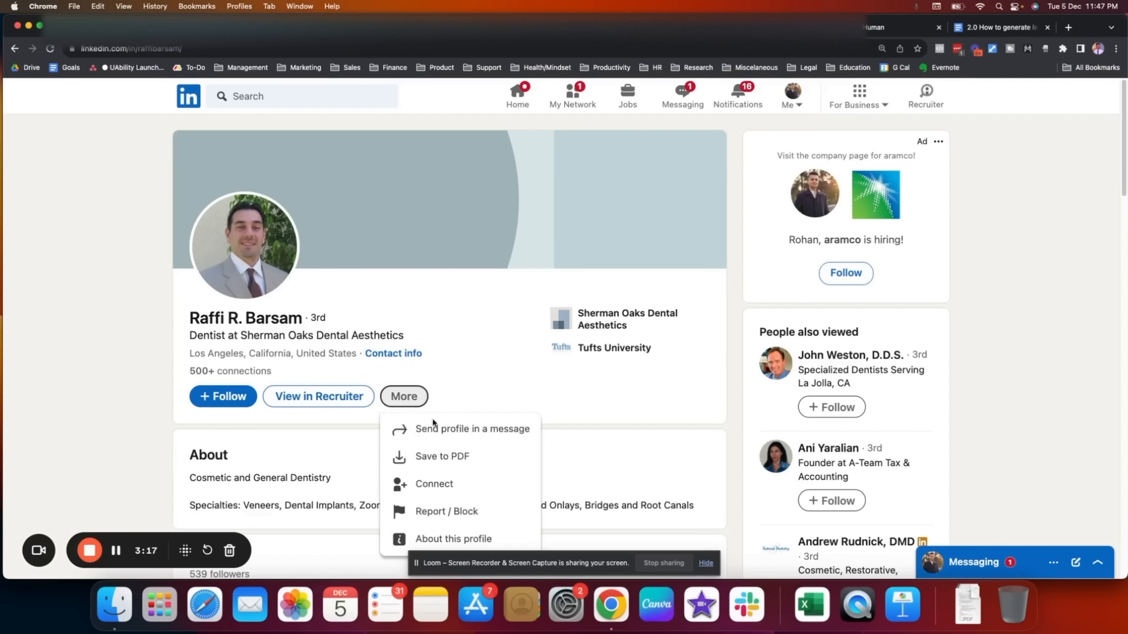
click(615, 416)
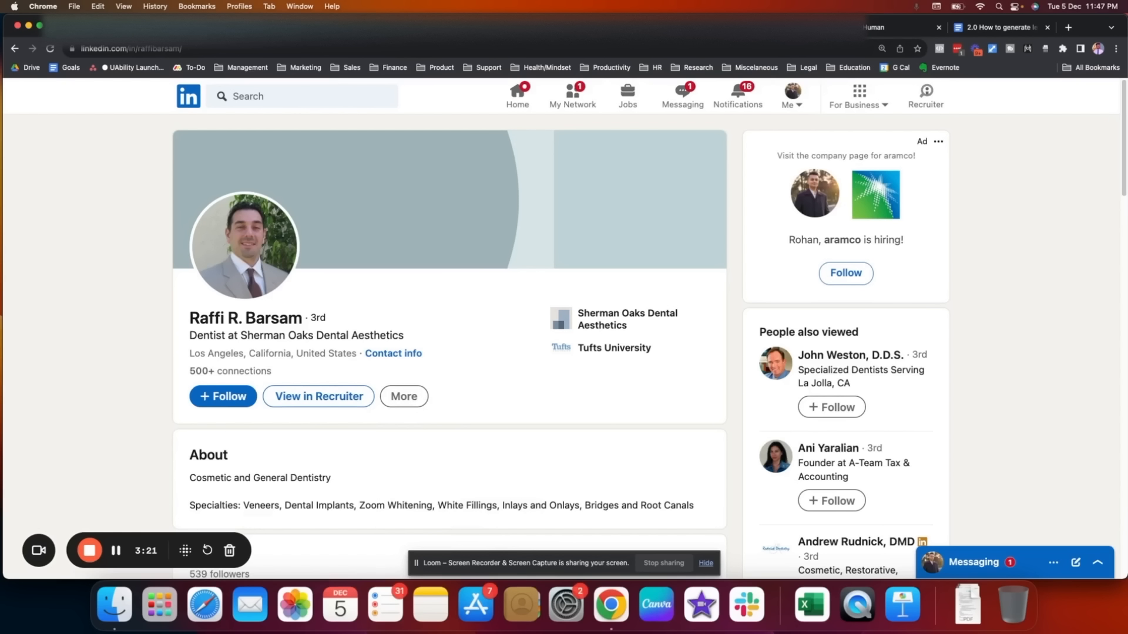
Switch back to Apollo and look over the companies and contact locations in the dentist search results
click(117, 27)
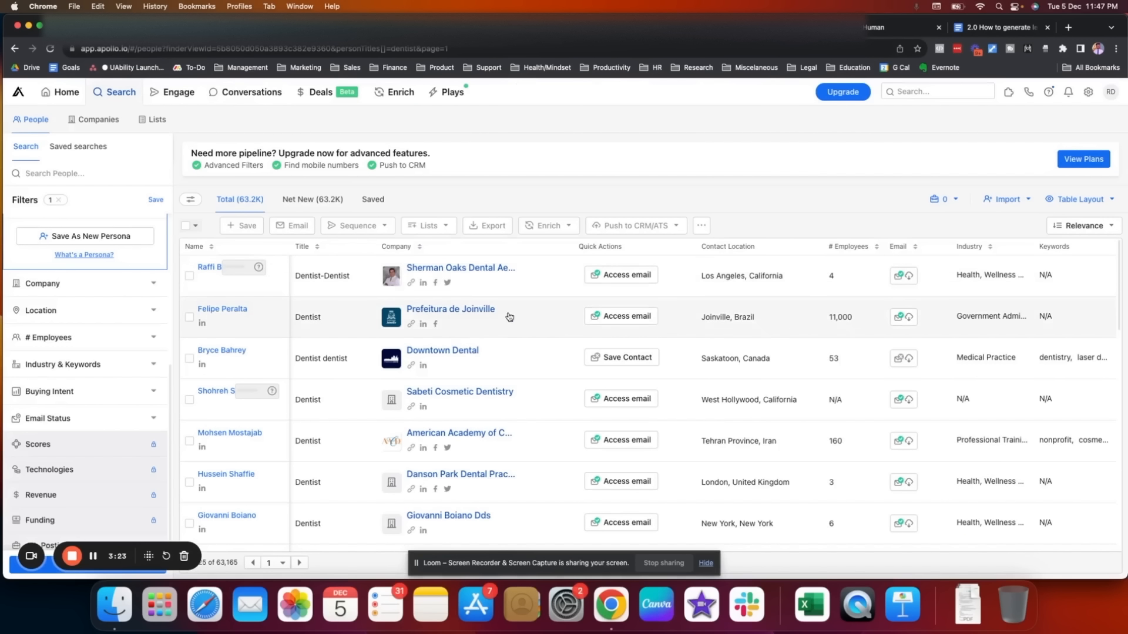
scroll(520, 359, down, 3)
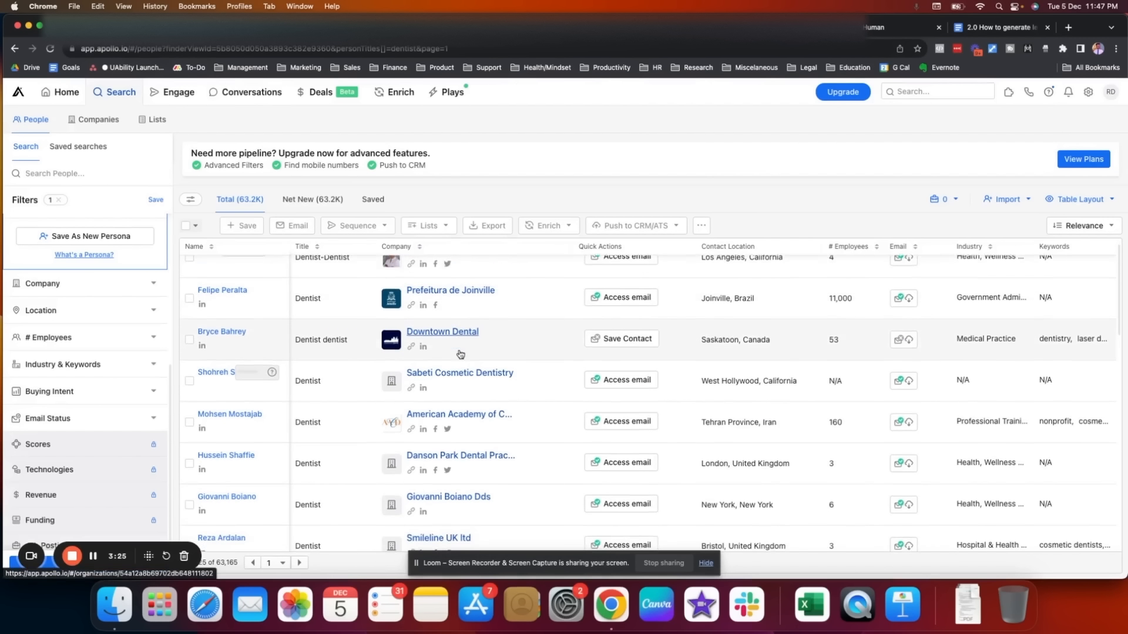
scroll(586, 374, down, 3)
scroll(591, 379, up, 5)
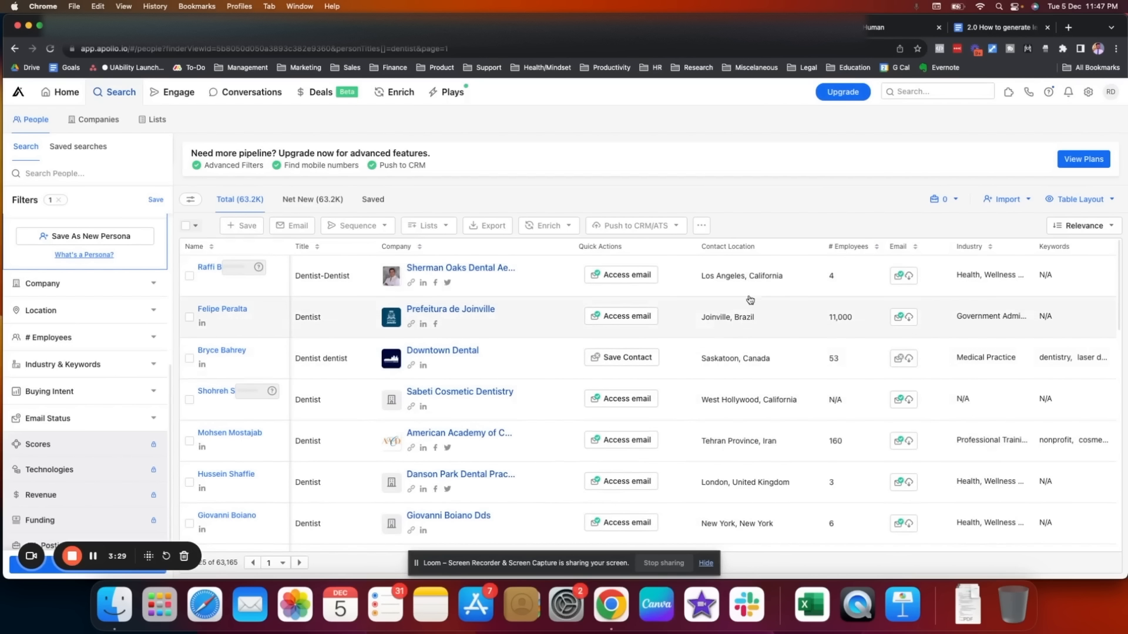
Filter the dentist contacts by location, searching for and selecting new york as the contact region
click(94, 311)
scroll(59, 317, up, 3)
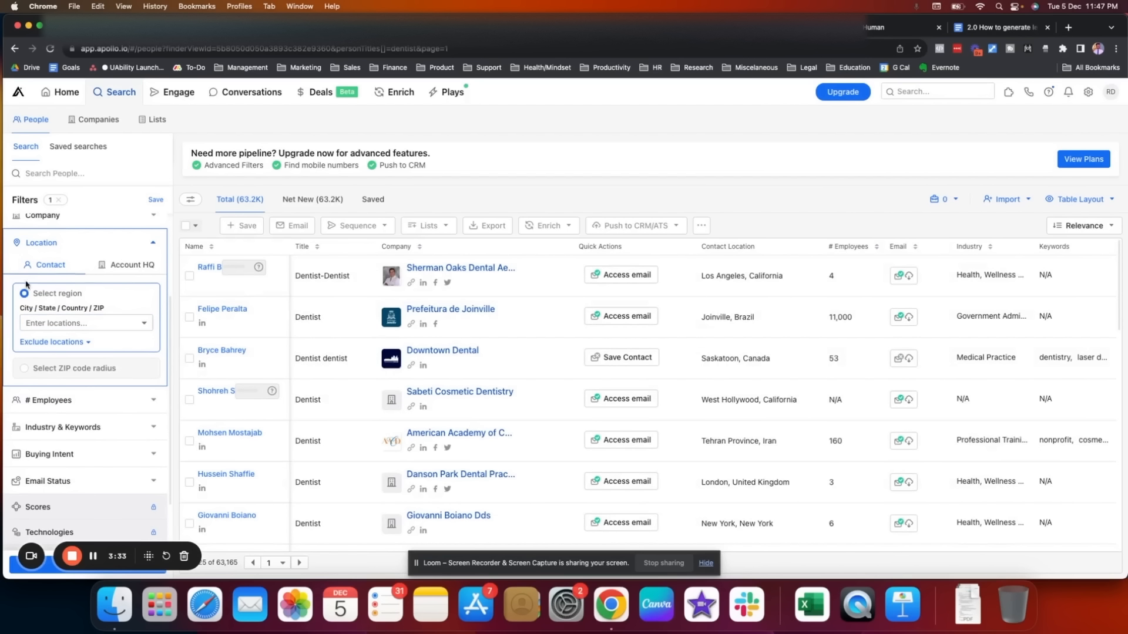
click(85, 324)
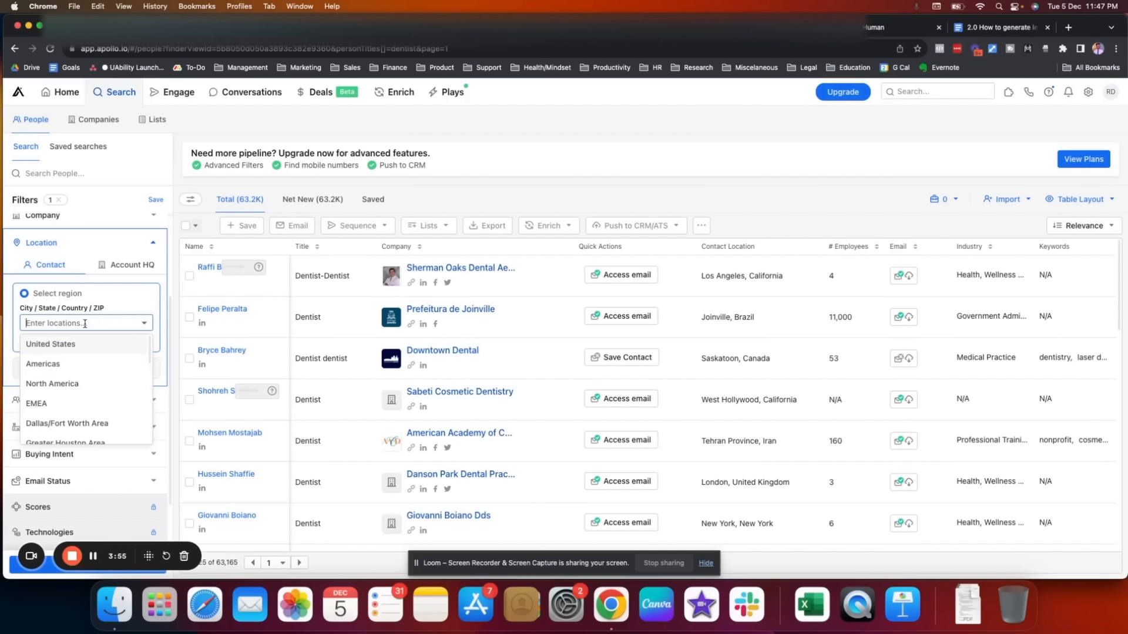
scroll(87, 381, down, 3)
scroll(88, 376, up, 4)
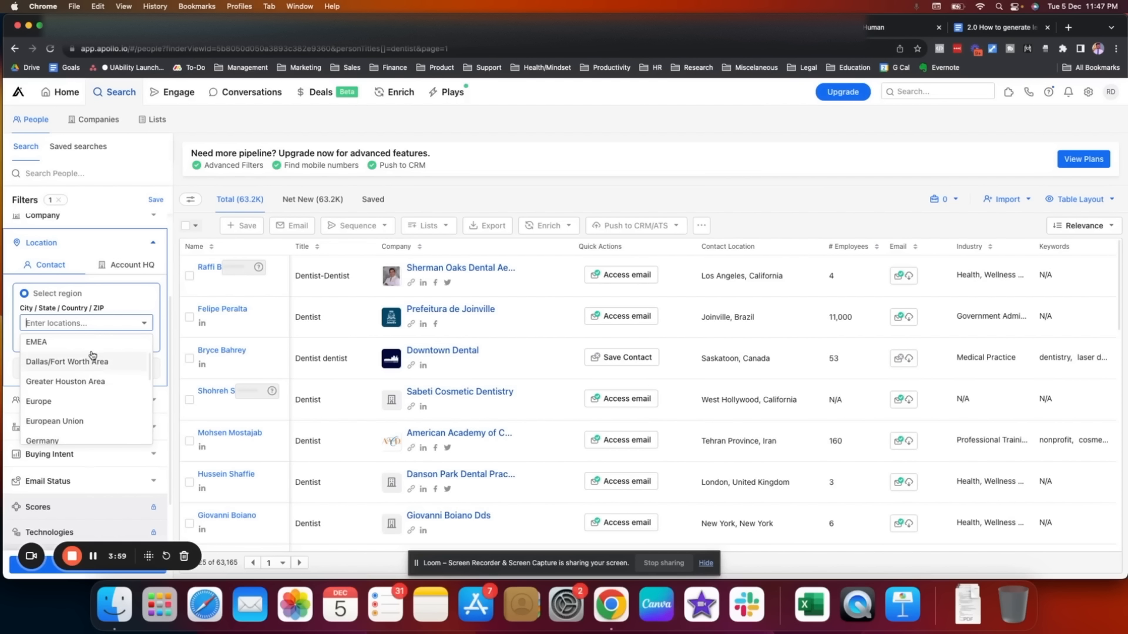
text(new york)
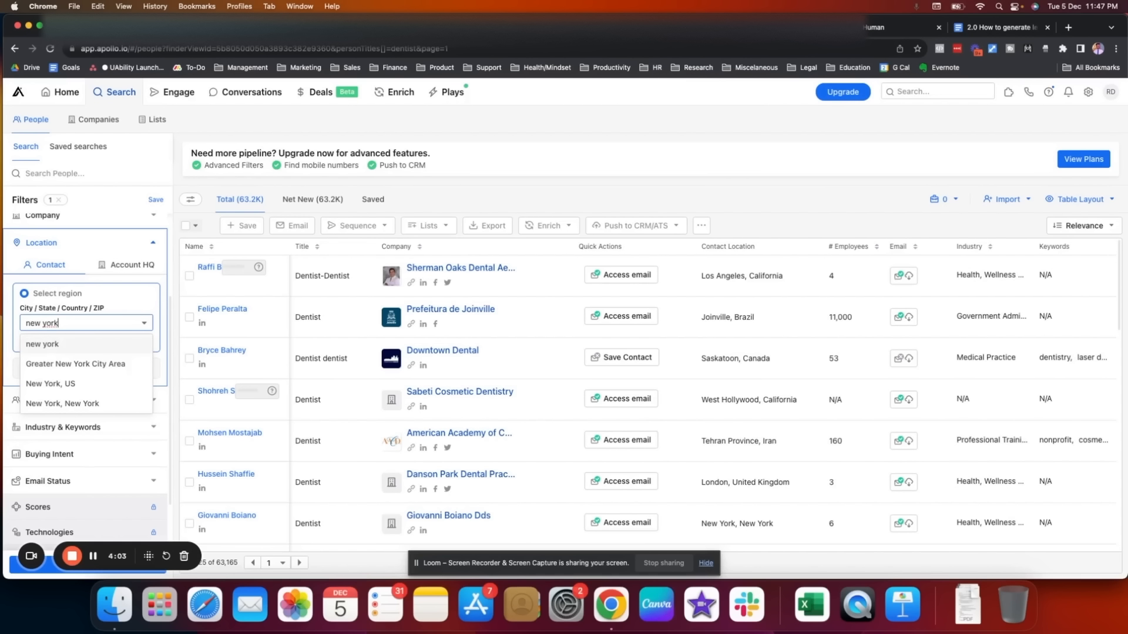
click(94, 346)
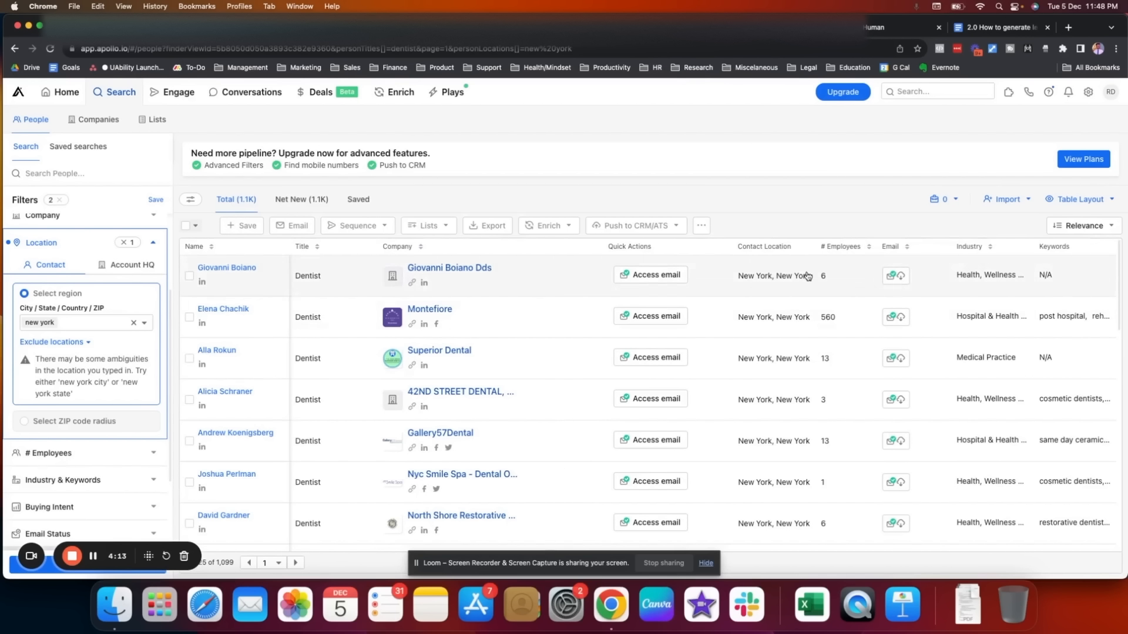
Sort the results by number of employees in descending order and look through the listed companies
click(835, 249)
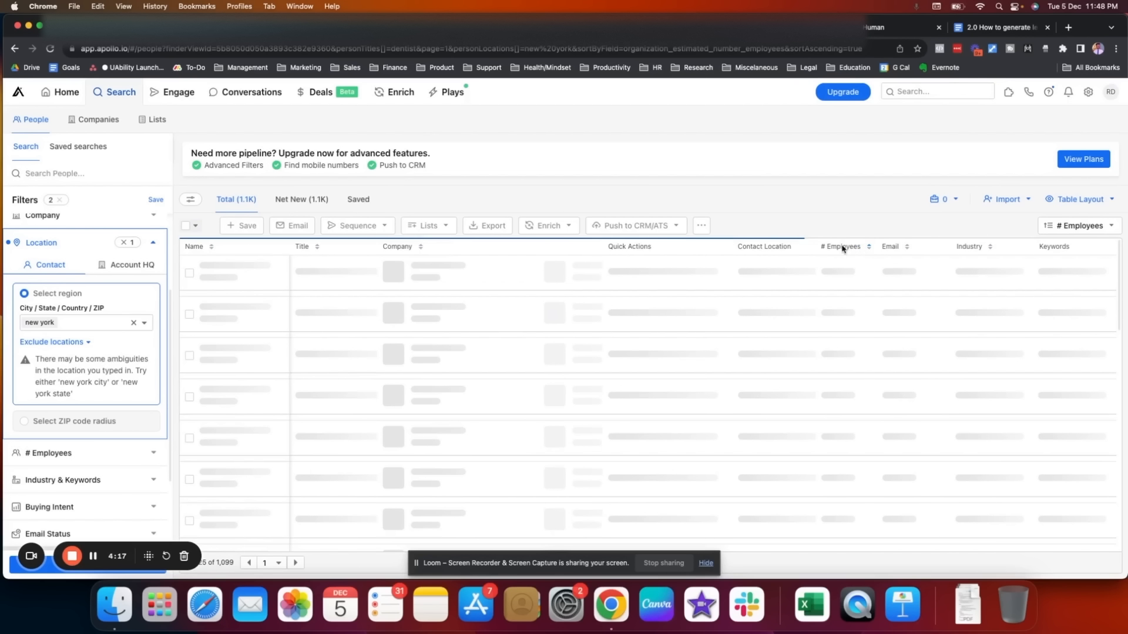
click(859, 248)
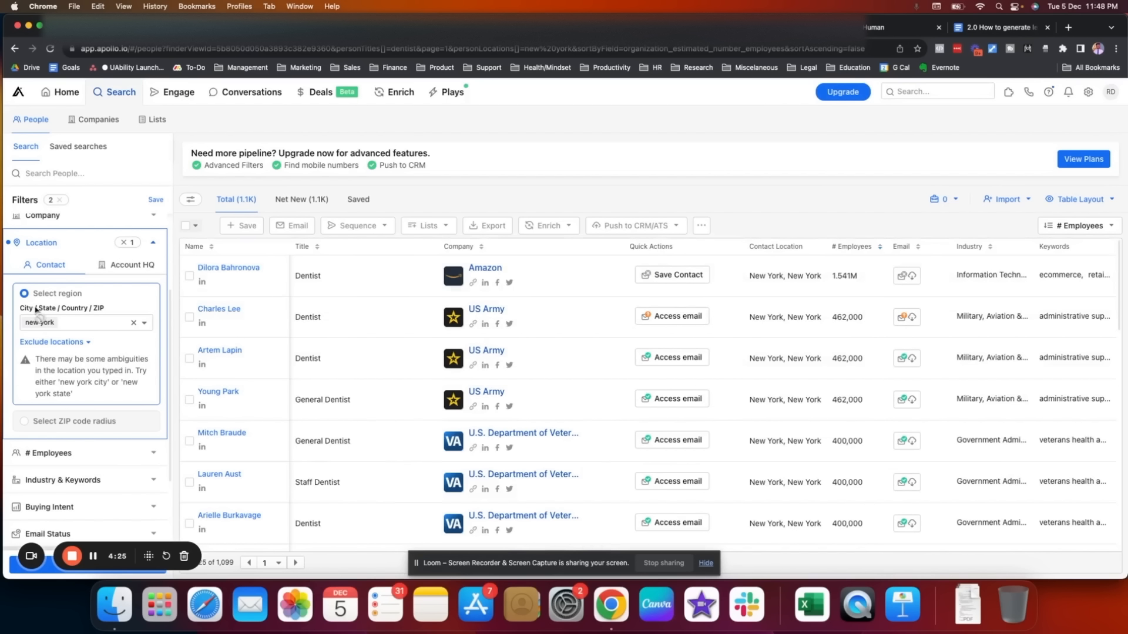
scroll(561, 453, down, 1)
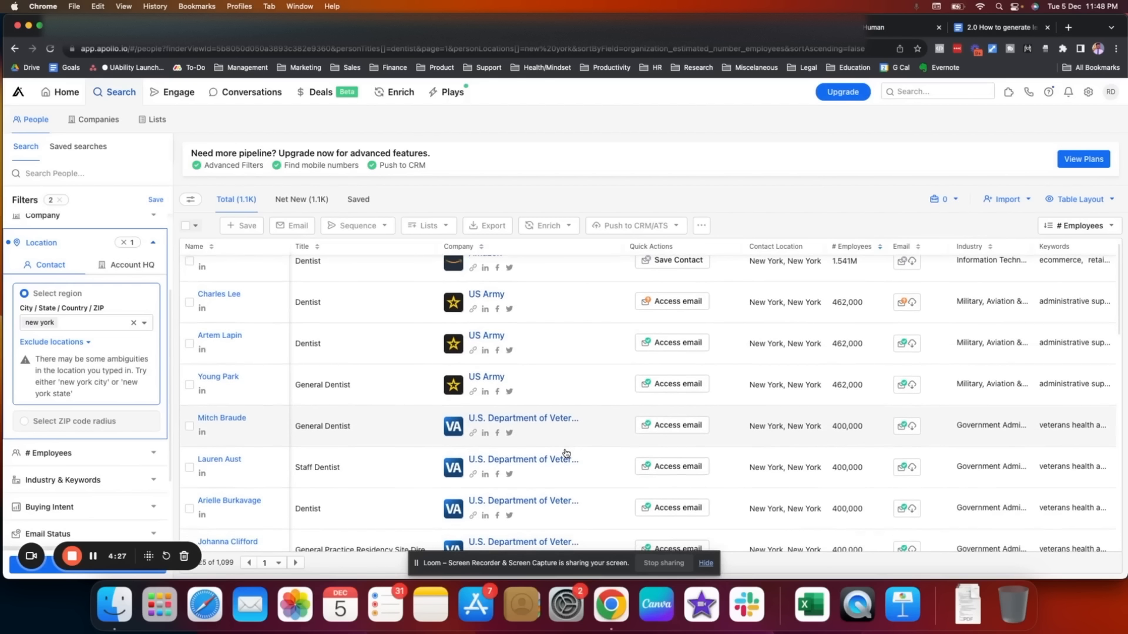
scroll(509, 347, up, 1)
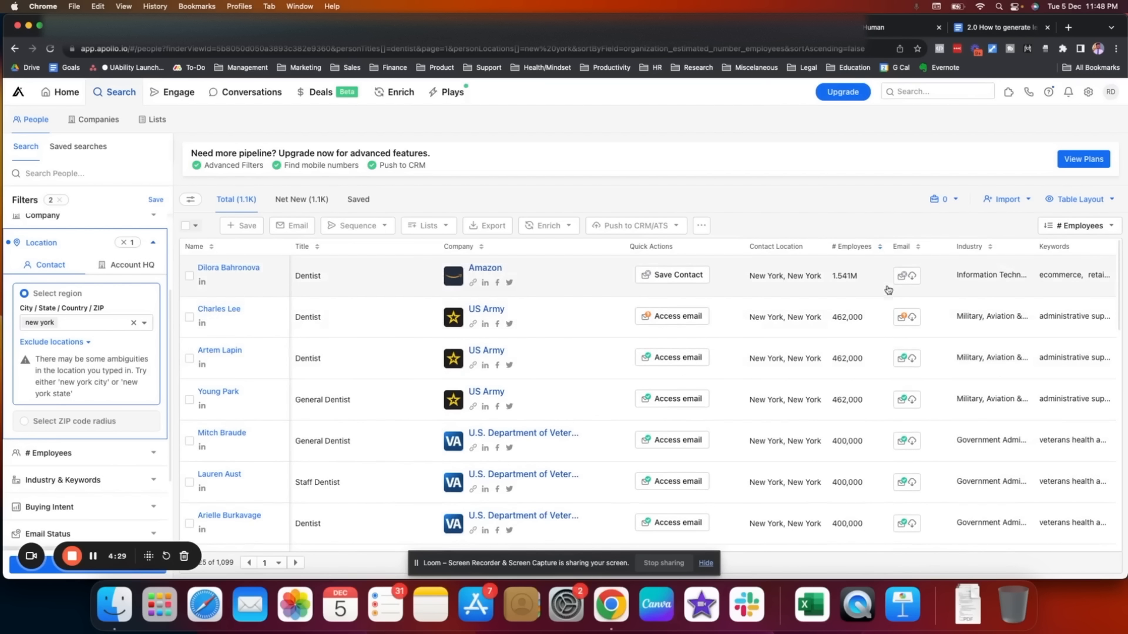
scroll(584, 463, down, 5)
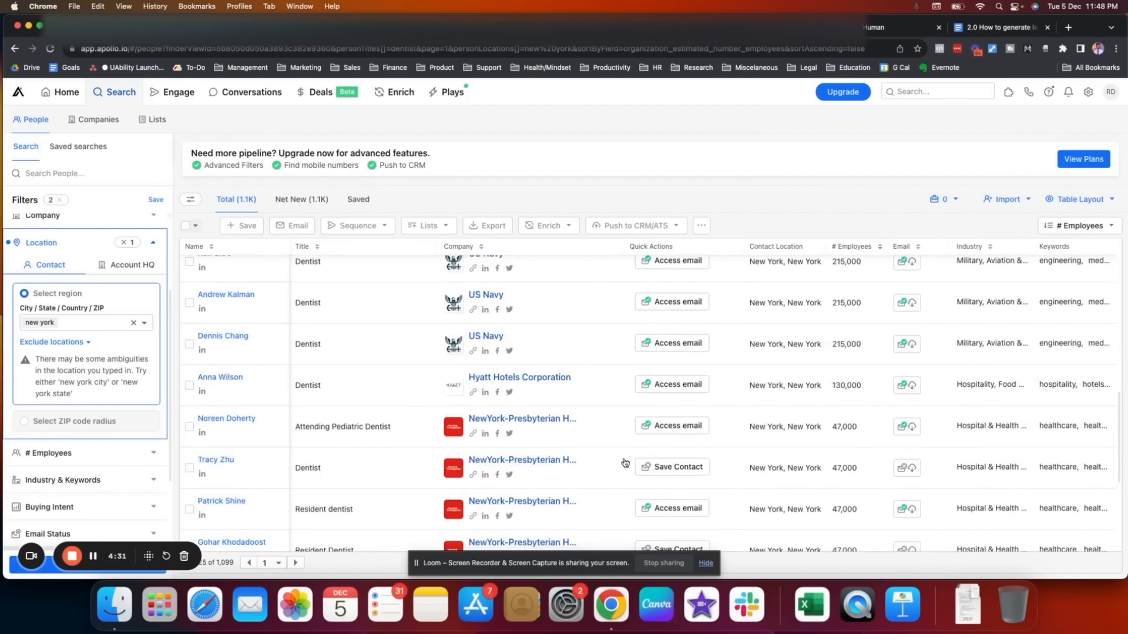
scroll(647, 433, up, 5)
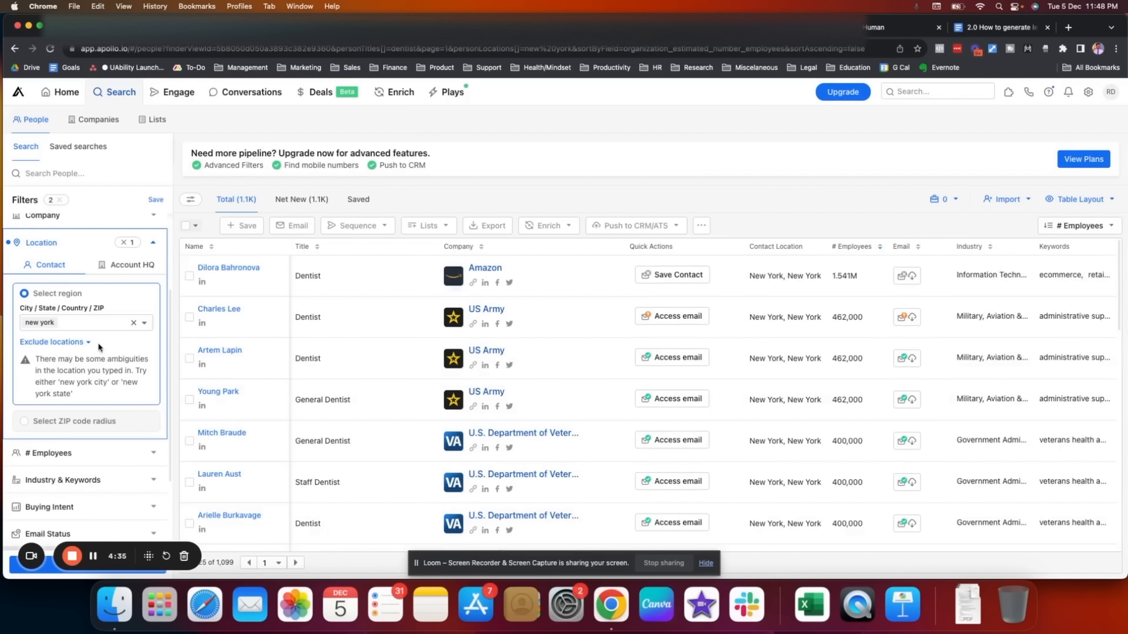
Limit the number of employees to the predefined ranges 11-20, 21-50 and 51-100, and look through the filtered contacts
scroll(99, 346, up, 3)
scroll(125, 404, down, 6)
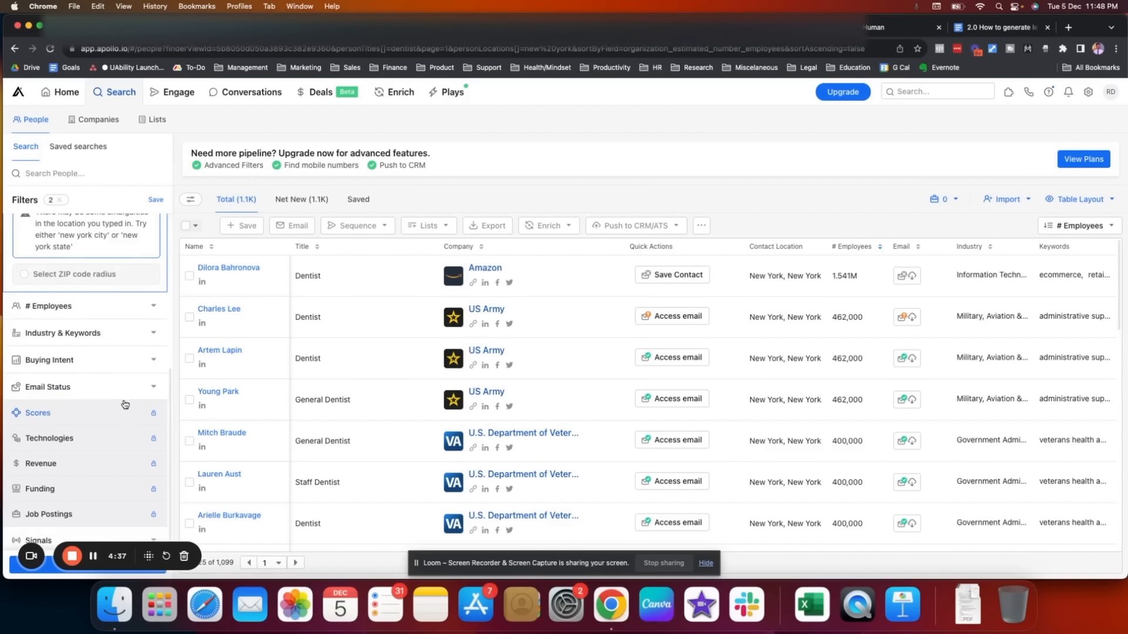
click(114, 306)
scroll(114, 329, up, 3)
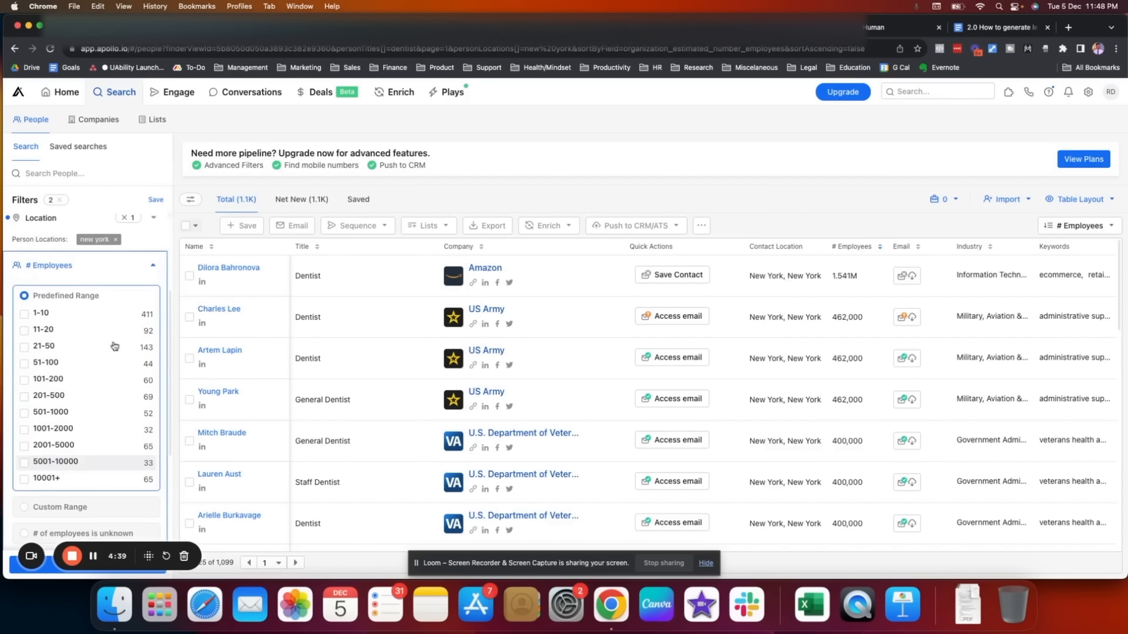
click(42, 333)
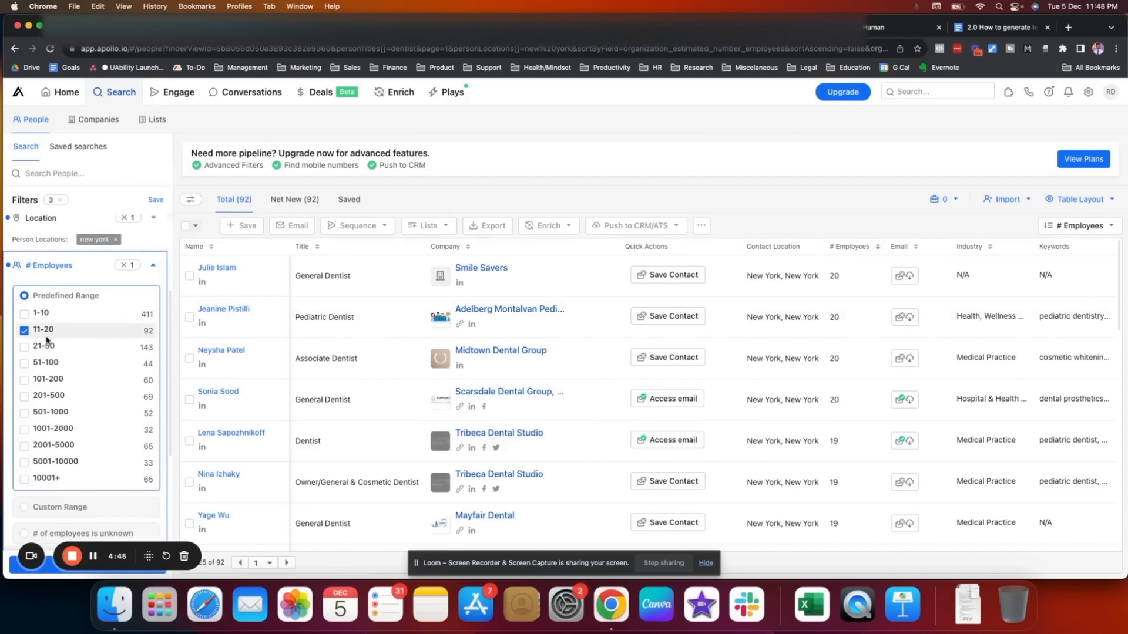
click(47, 348)
click(53, 365)
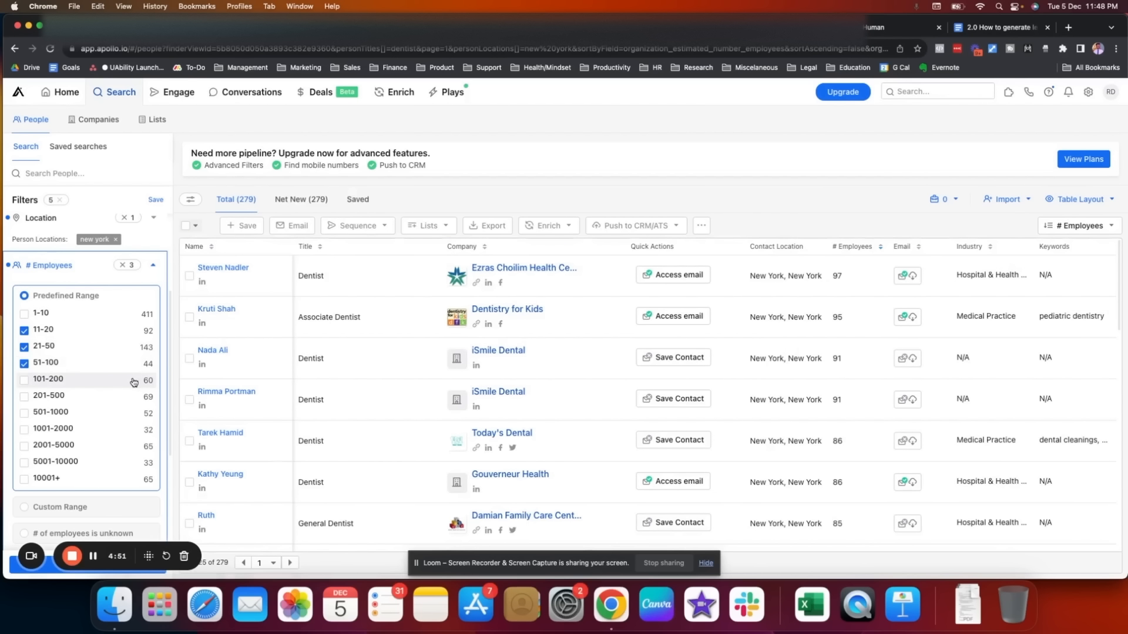
scroll(828, 389, down, 5)
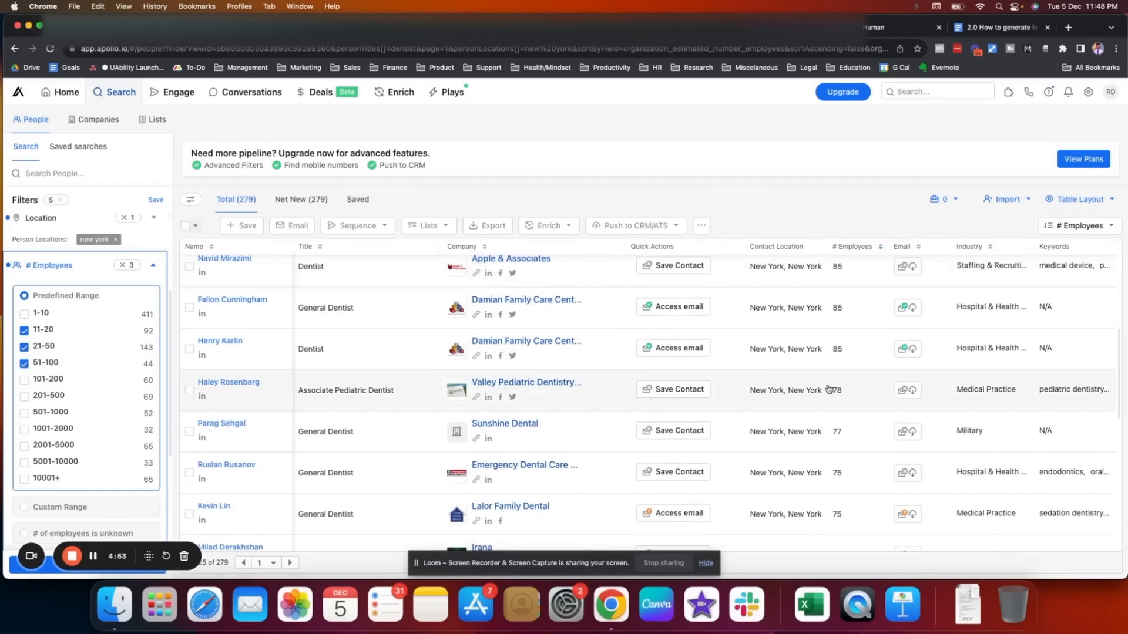
scroll(828, 389, up, 5)
scroll(831, 323, down, 4)
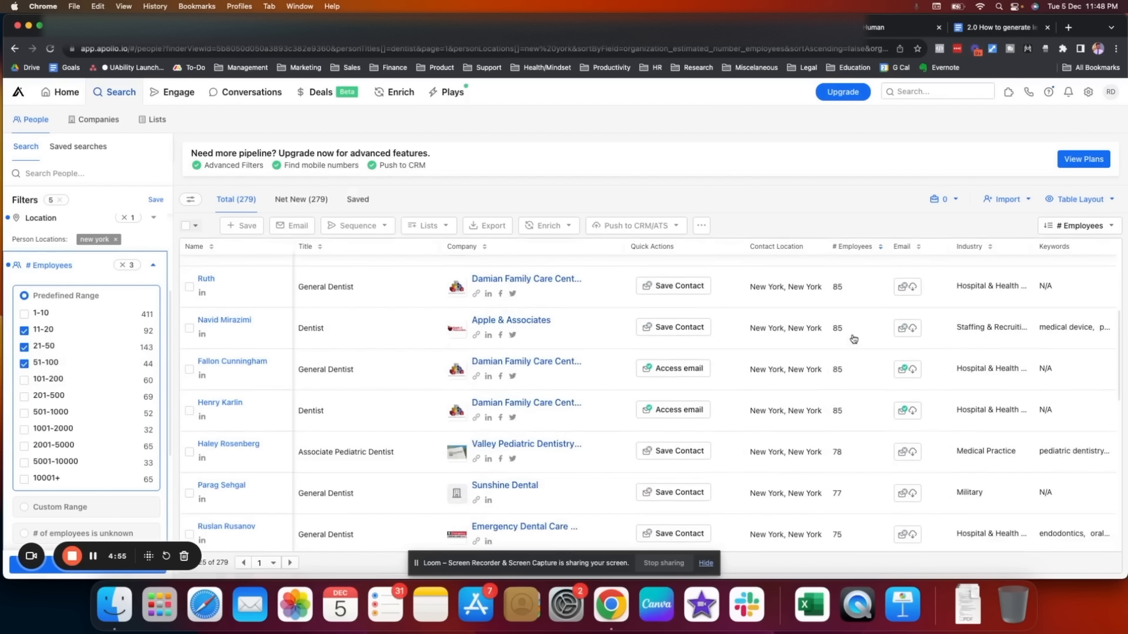
Add the 101-200 range to the number-of-employees filter on the New York dentist search and collapse that filter
scroll(853, 339, up, 4)
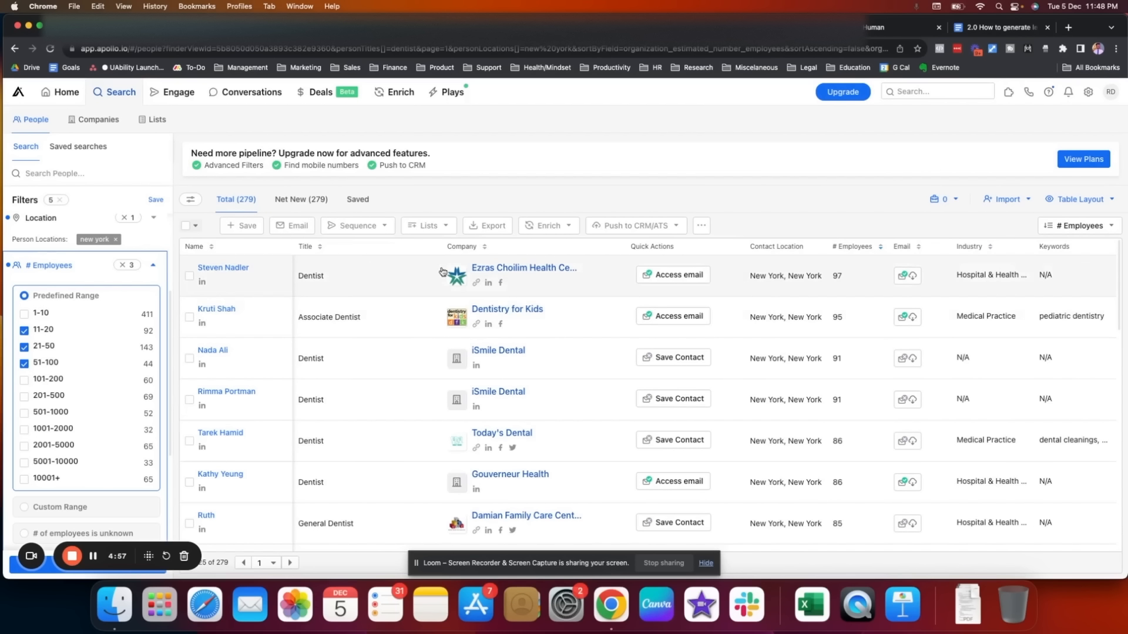
scroll(523, 506, down, 5)
scroll(523, 507, down, 2)
scroll(537, 334, up, 10)
scroll(77, 475, up, 4)
scroll(101, 494, down, 1)
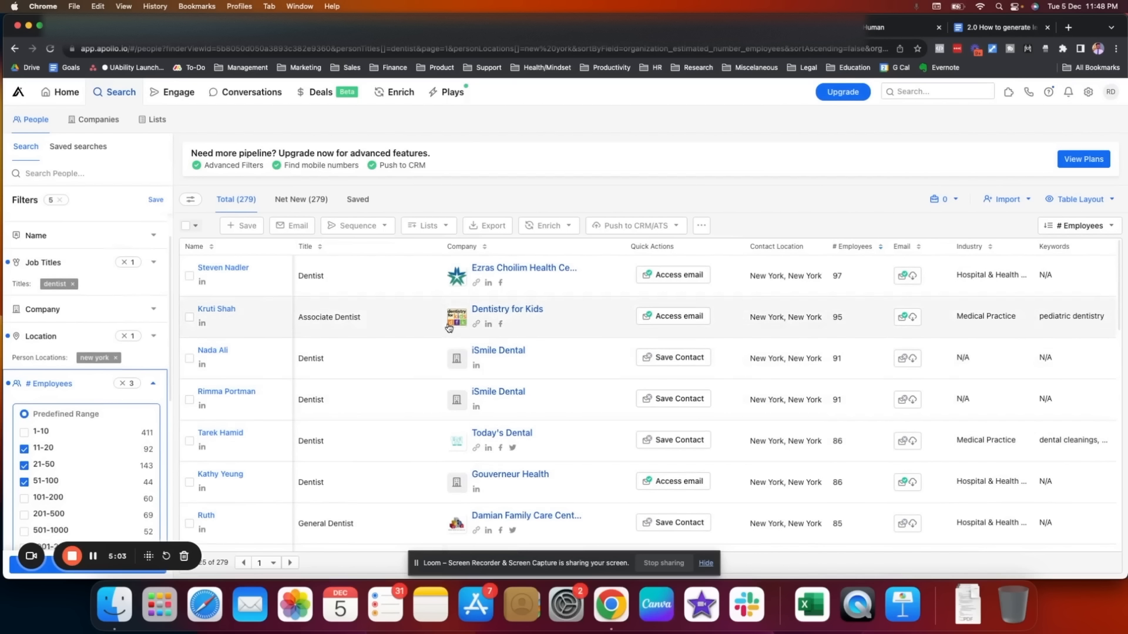
click(26, 498)
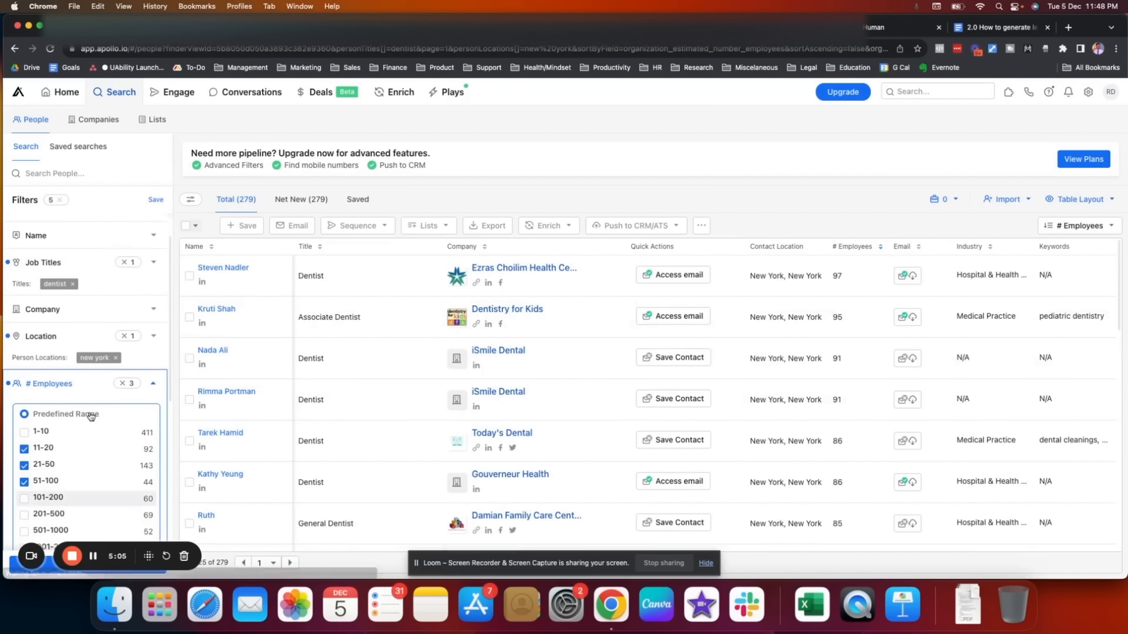
click(153, 385)
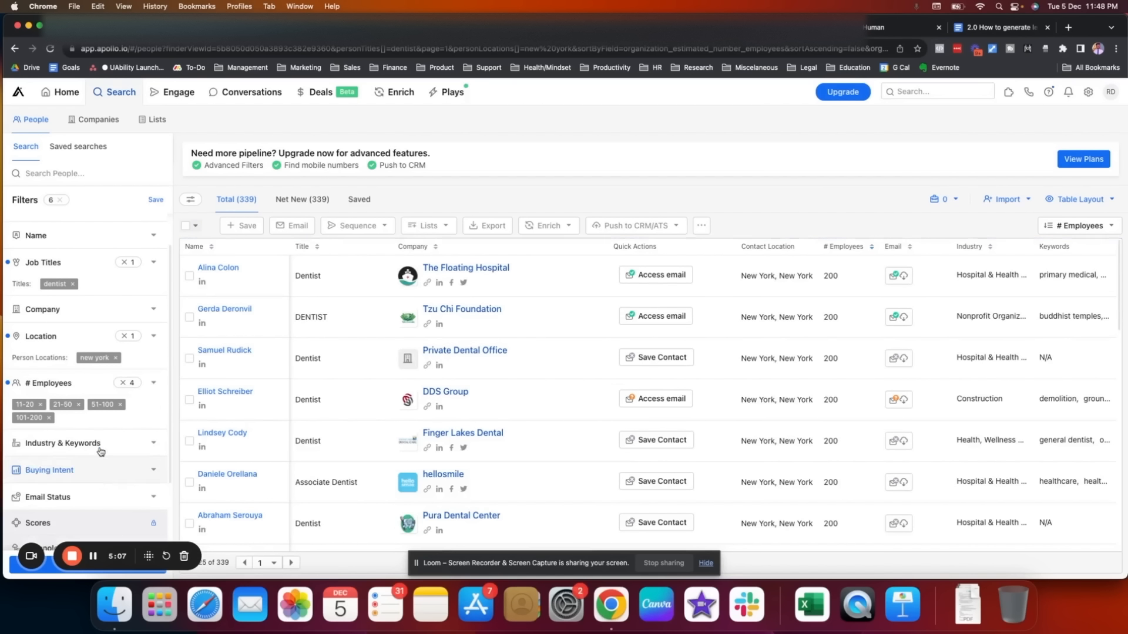
Look through the choices offered by the industry filter and review the filtered list of dentists
scroll(135, 430, down, 1)
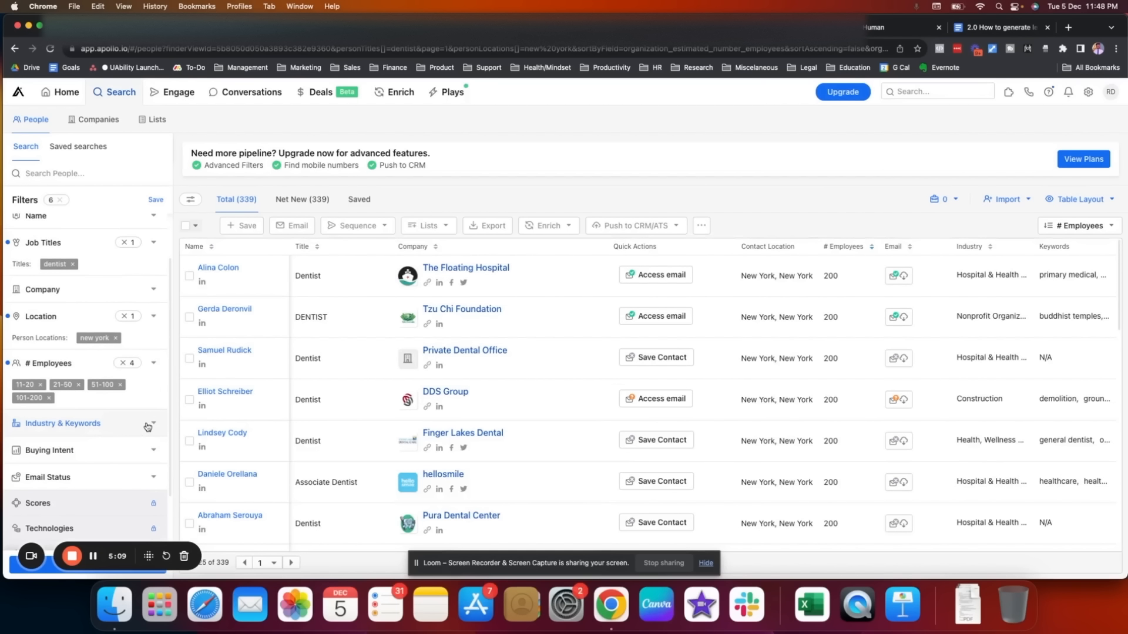
click(140, 426)
click(90, 453)
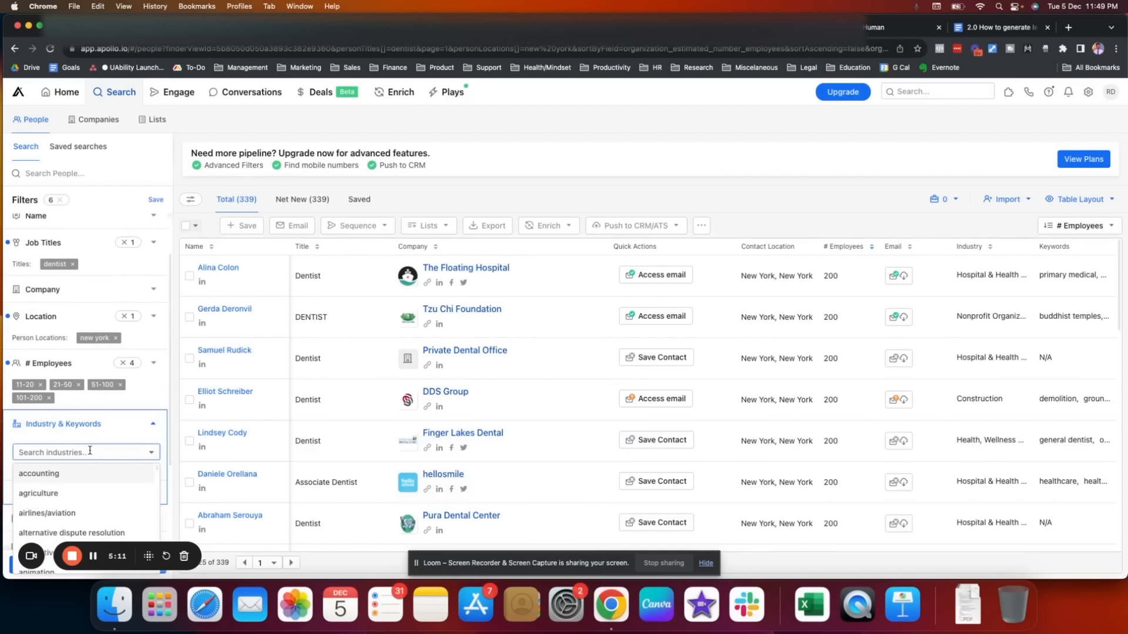
scroll(89, 446, down, 12)
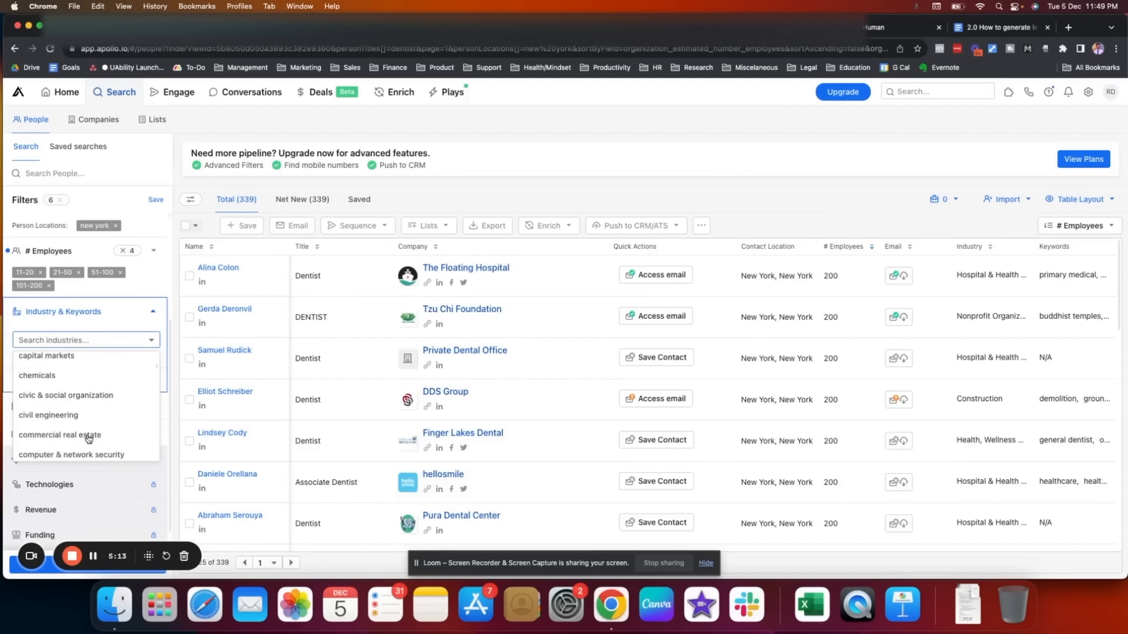
scroll(88, 439, down, 8)
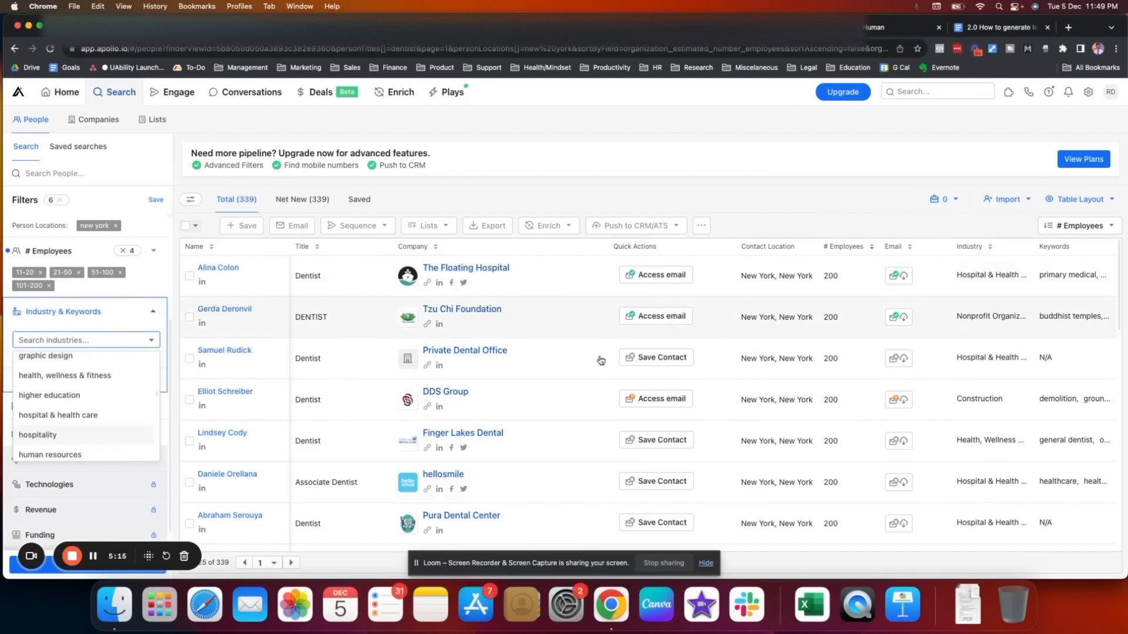
scroll(568, 391, down, 5)
scroll(568, 391, down, 10)
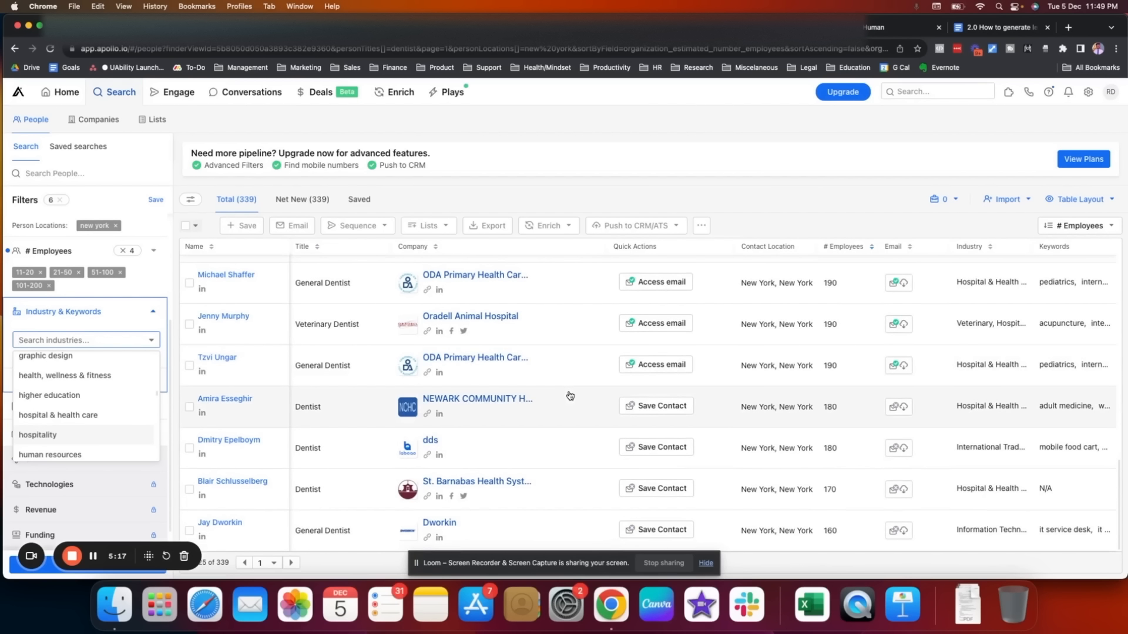
scroll(571, 411, up, 5)
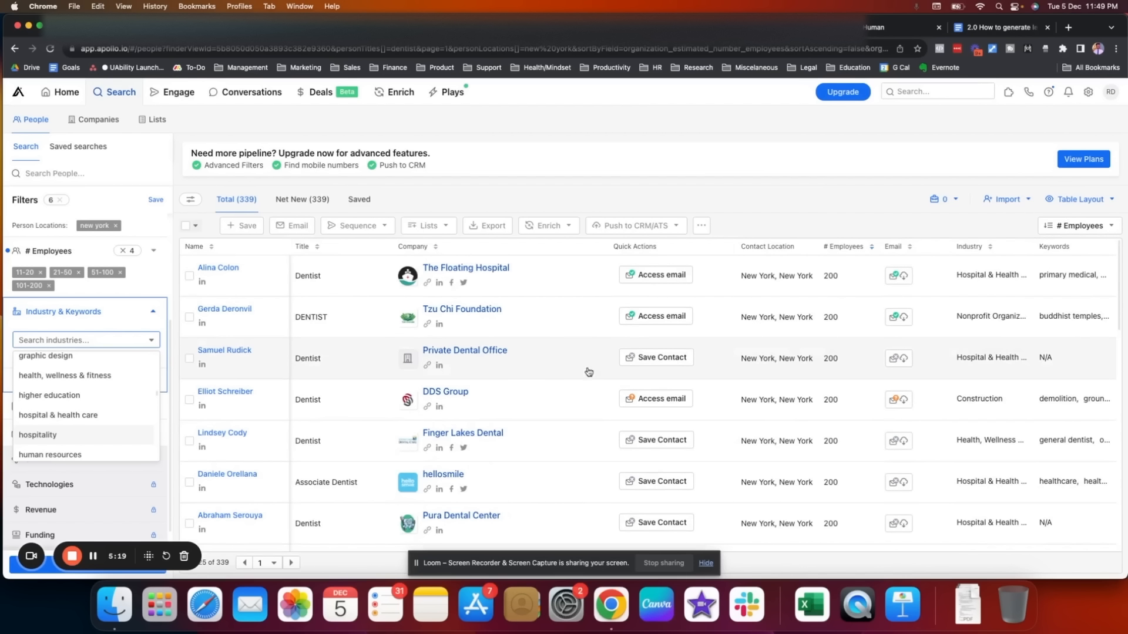
Use the advanced selection to select 25 people from the search results
click(186, 228)
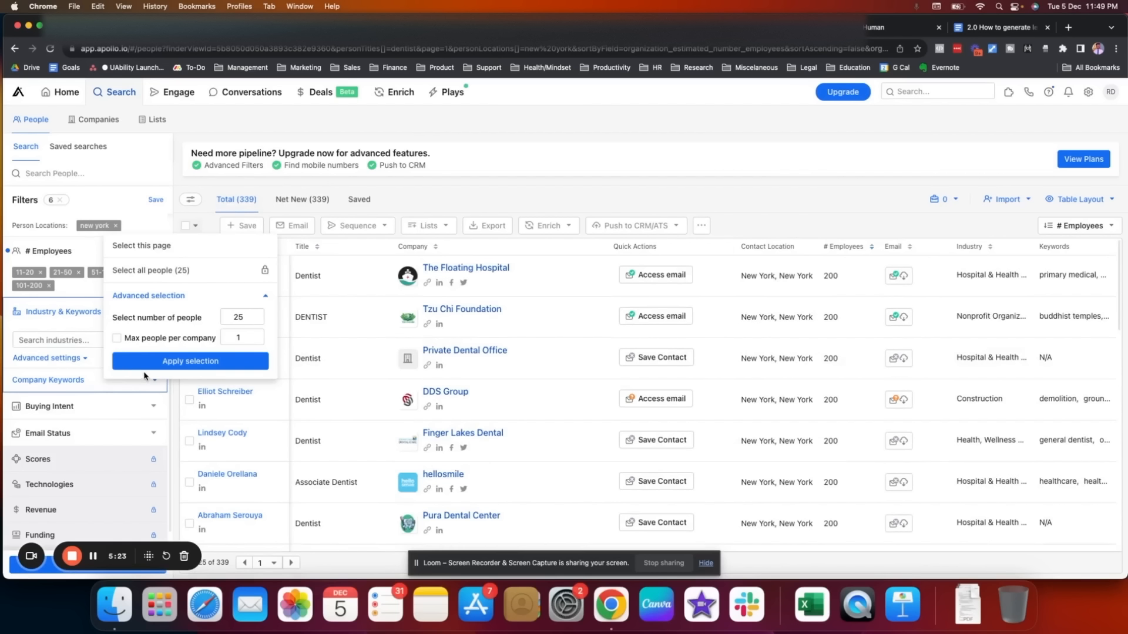
drag(111, 319, 255, 321)
text(50)
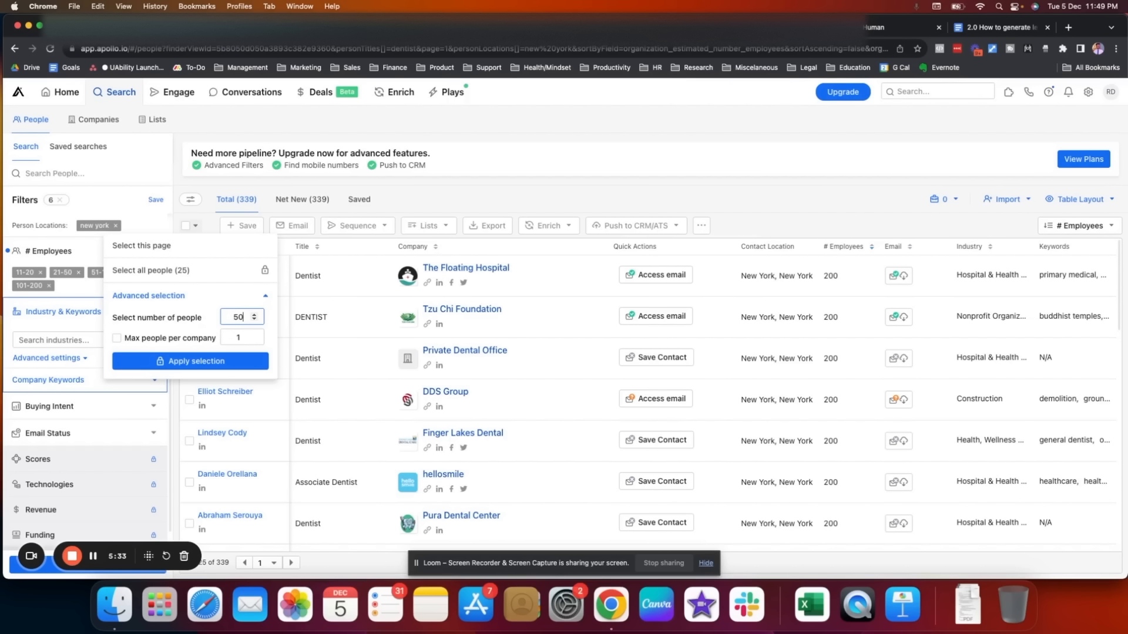
key(BackSpace)
key(BackSpace)
text(25)
click(203, 363)
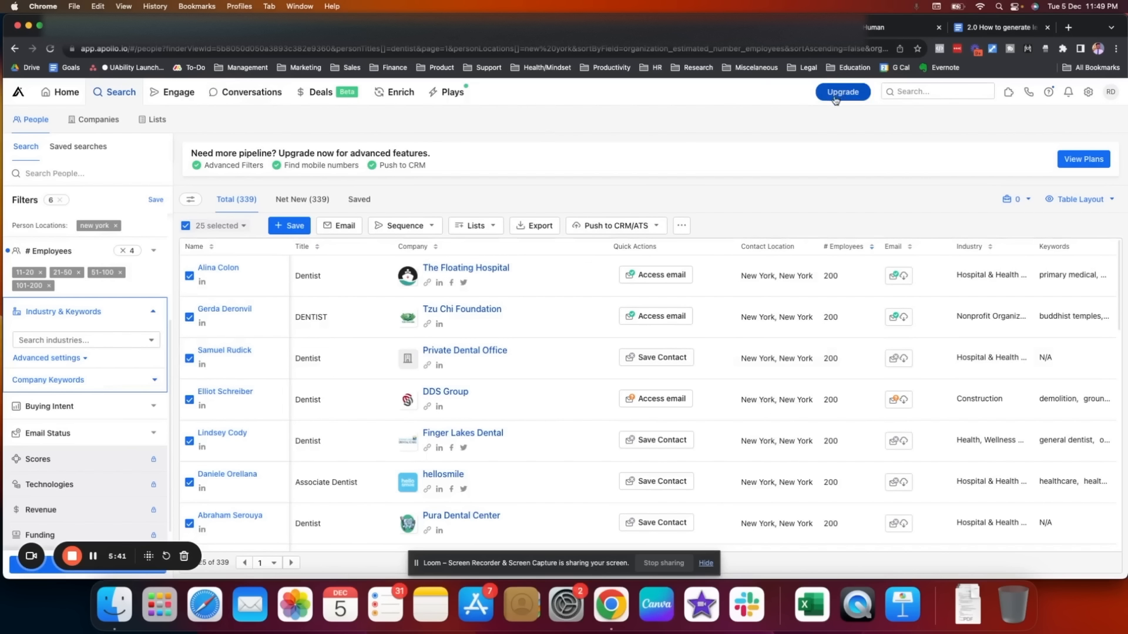
Export the selected contacts as CSV with verified emails only and agree to comply with the terms of service
scroll(564, 282, down, 10)
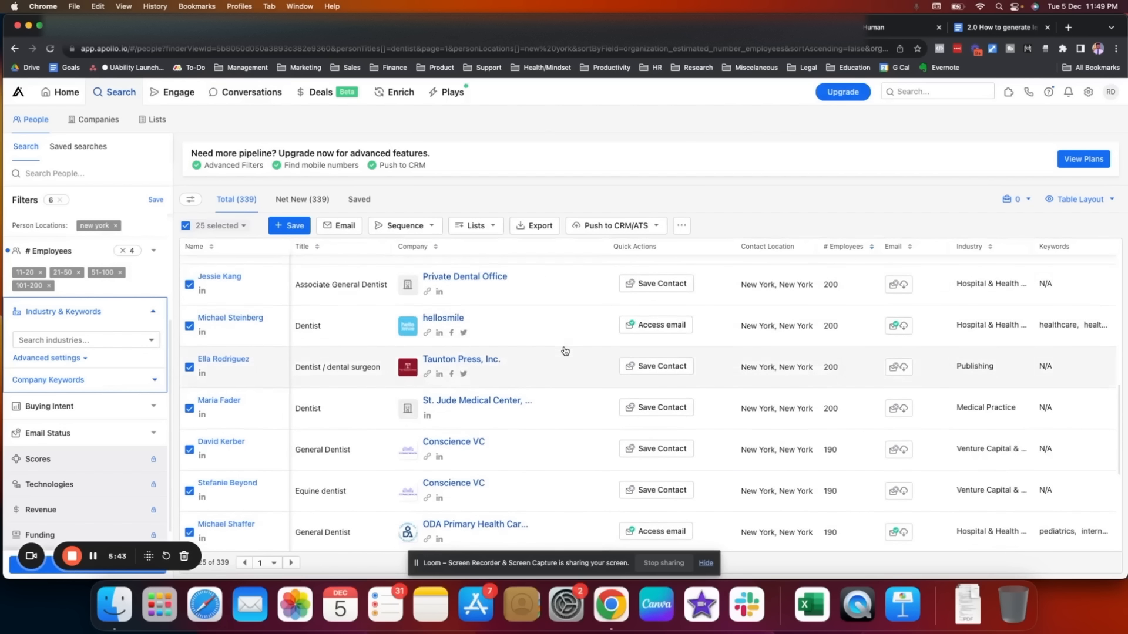
scroll(565, 351, up, 10)
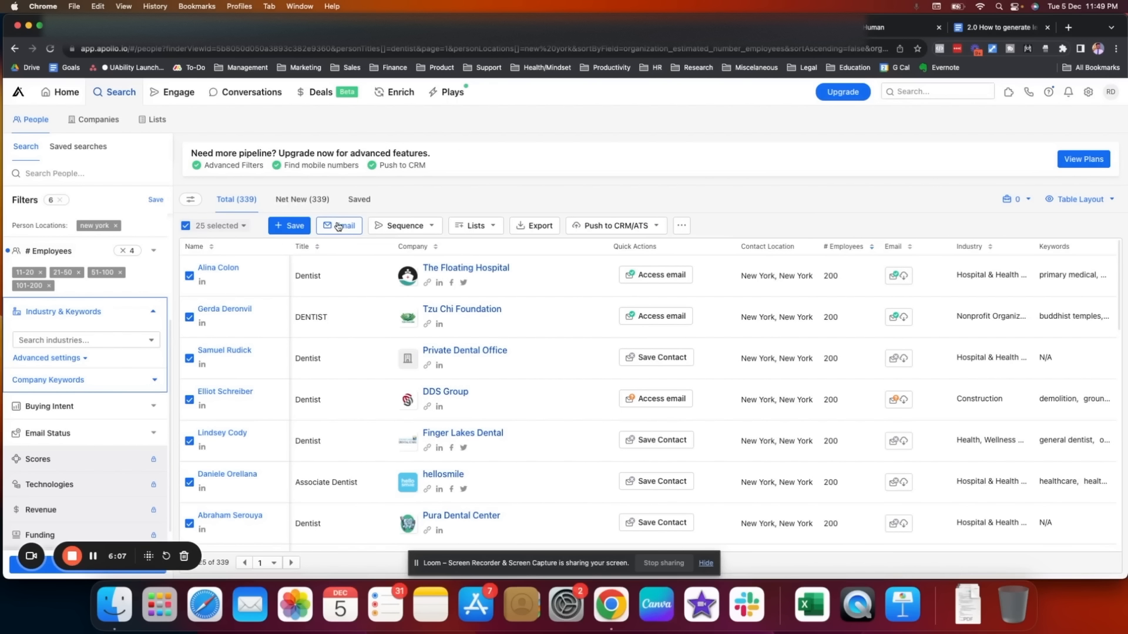
click(533, 226)
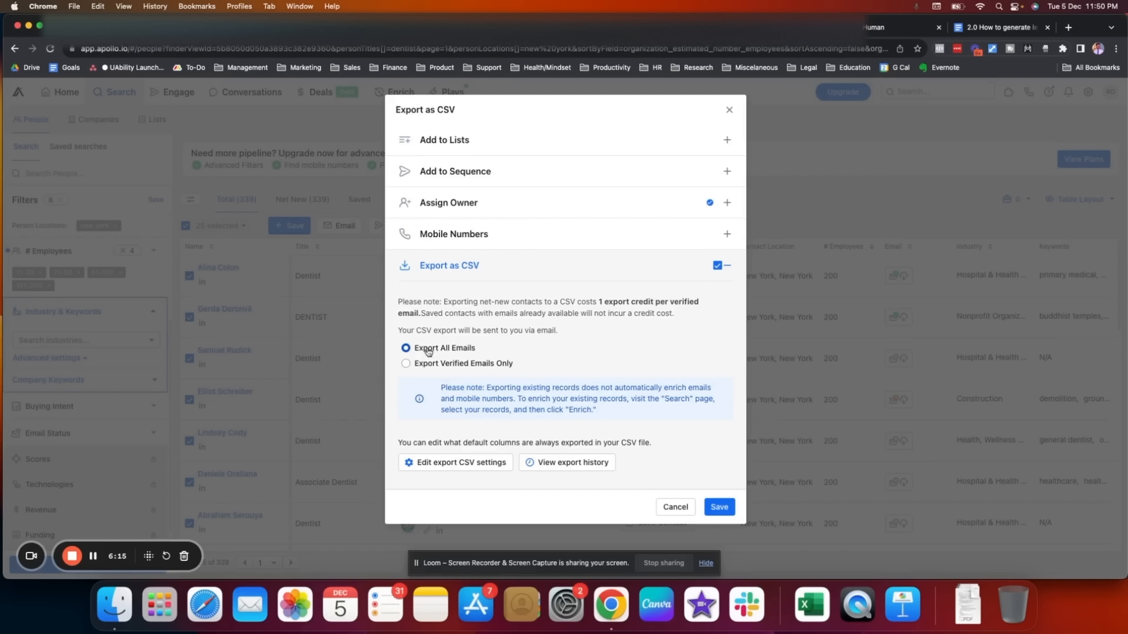
click(444, 369)
drag(604, 412, 445, 385)
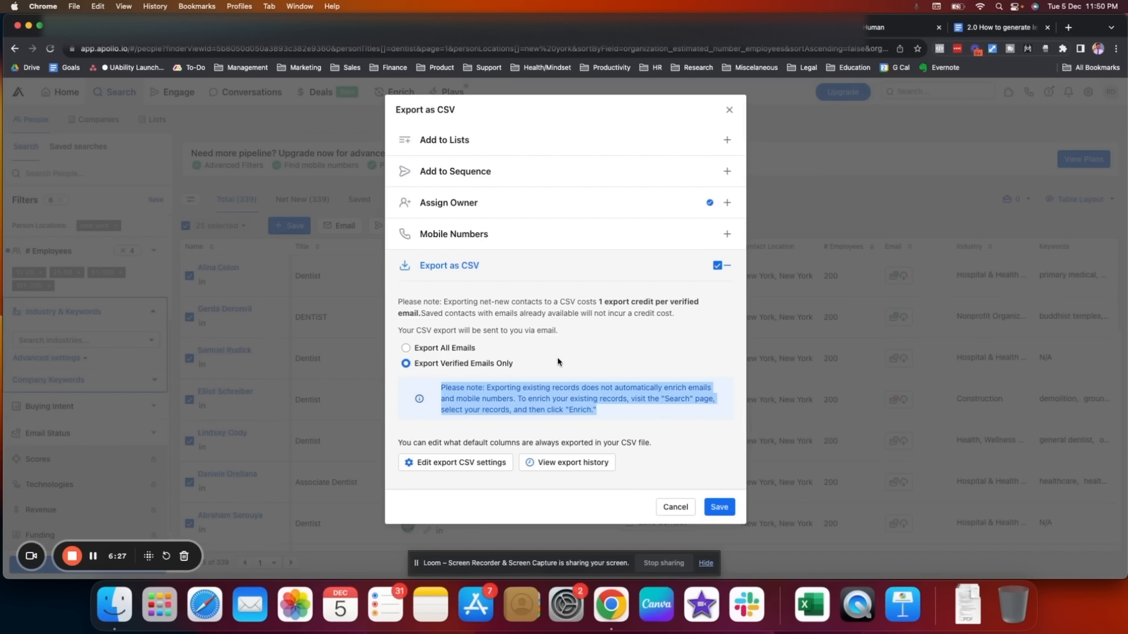
drag(440, 301, 699, 312)
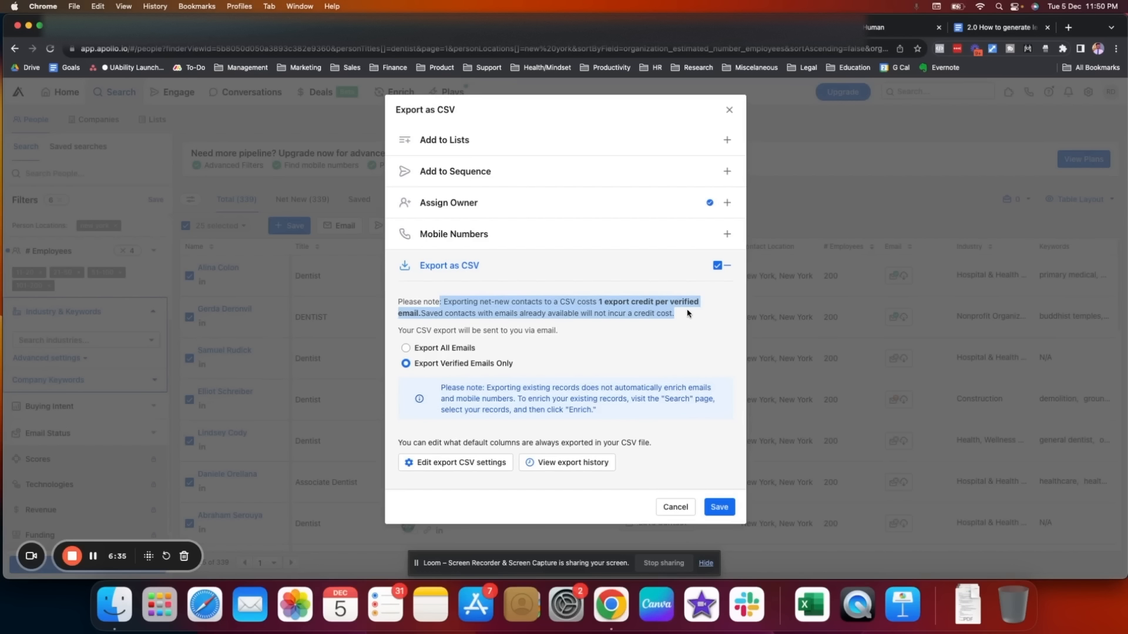
click(720, 507)
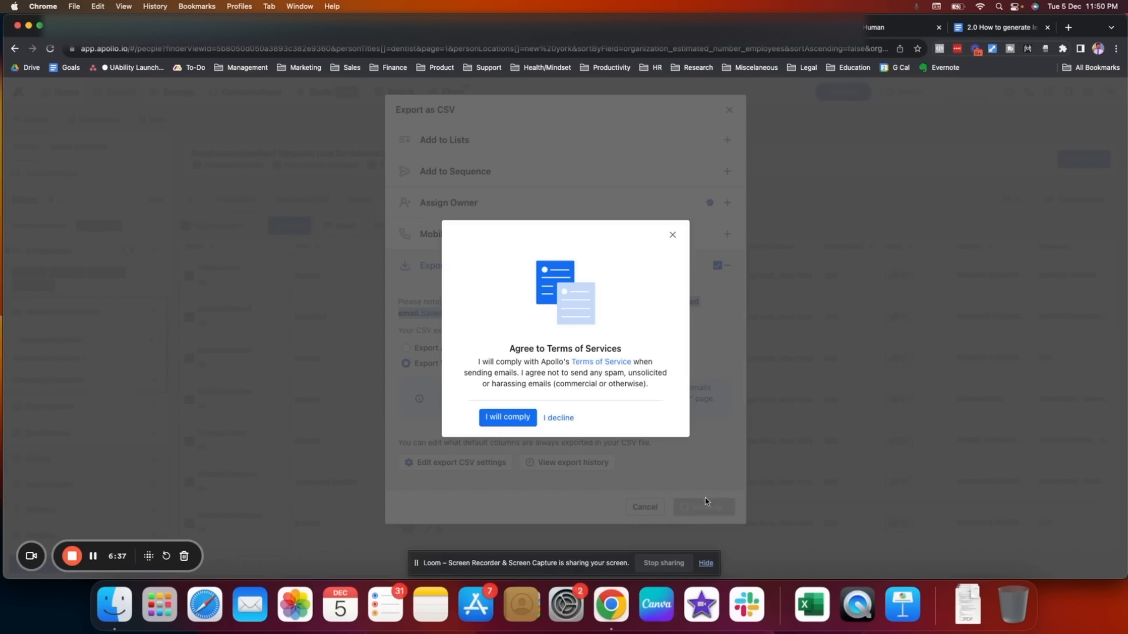
click(509, 418)
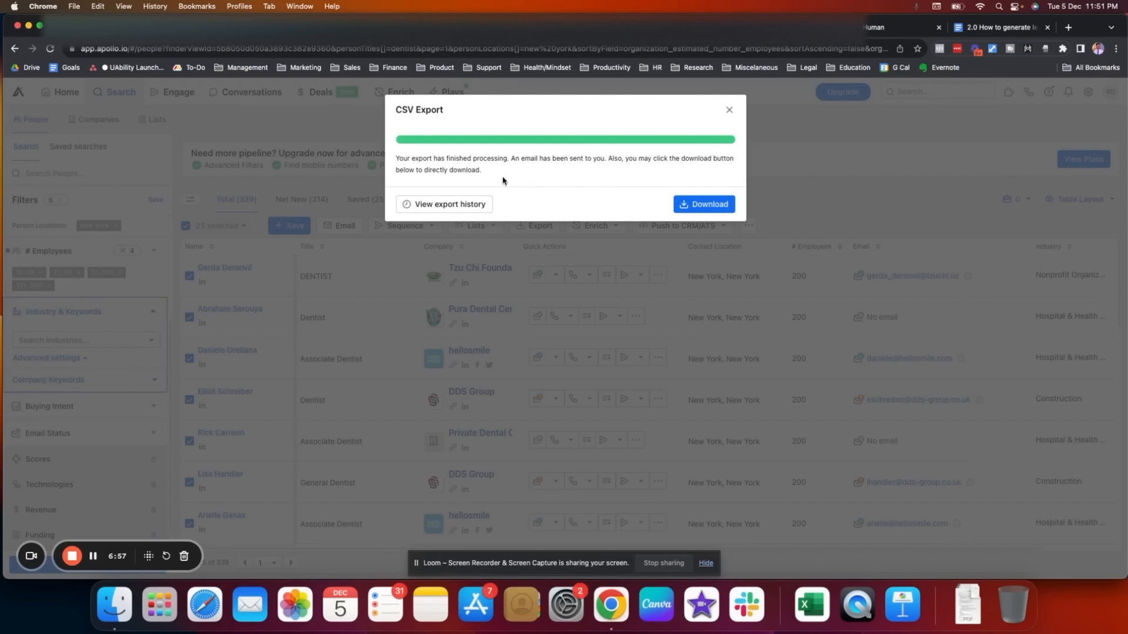
Download the finished contacts export and show the CSV file in its folder
triple_click(499, 156)
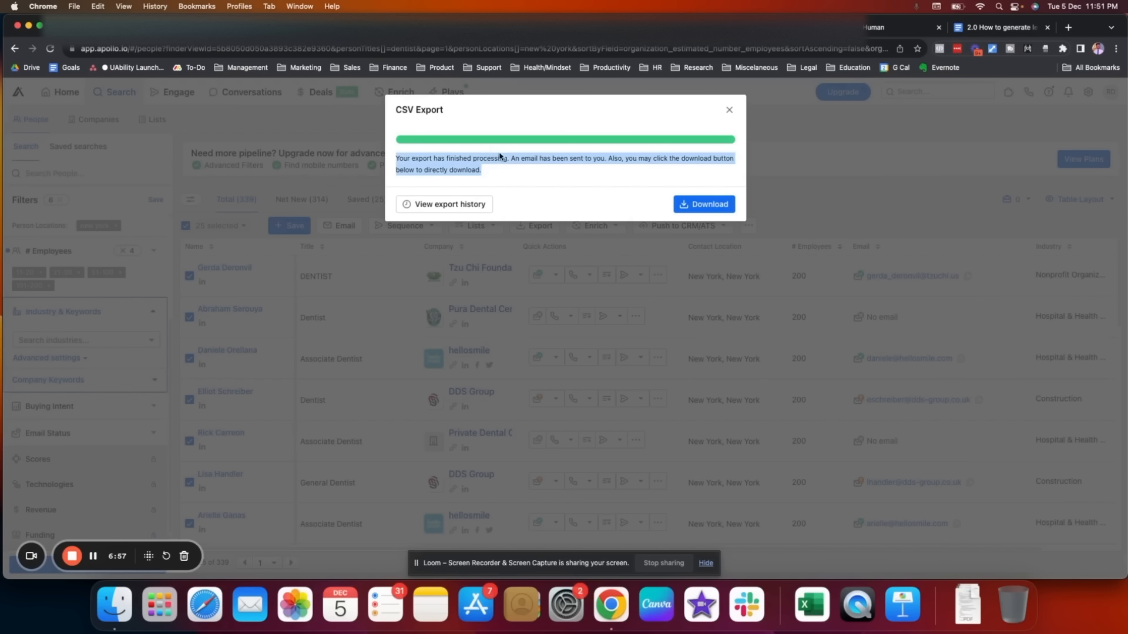
click(707, 209)
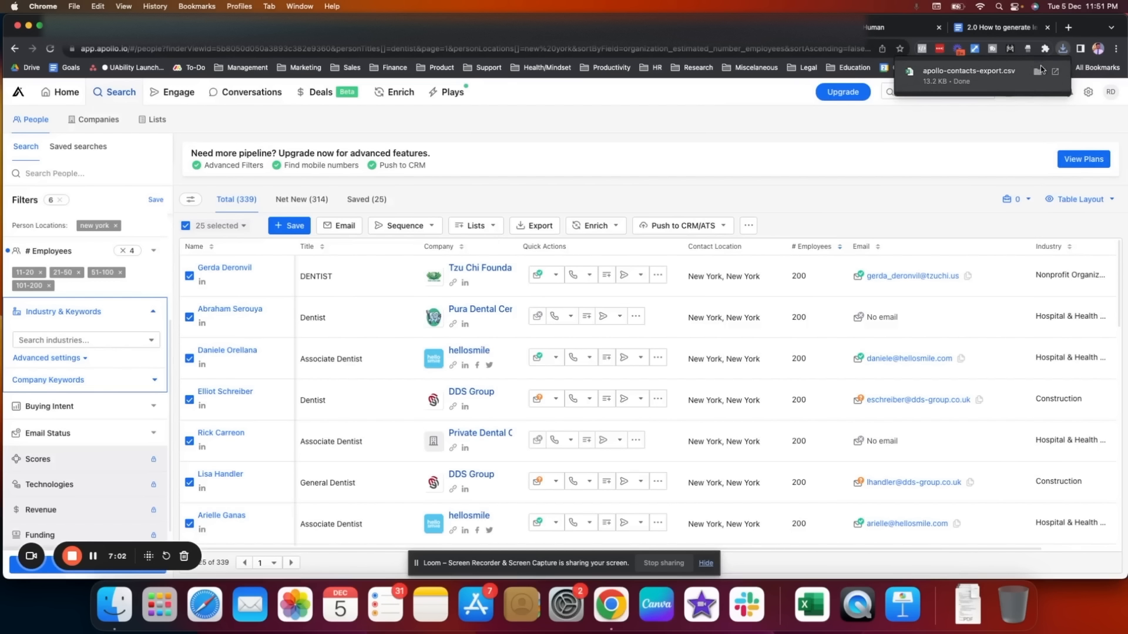
click(1039, 72)
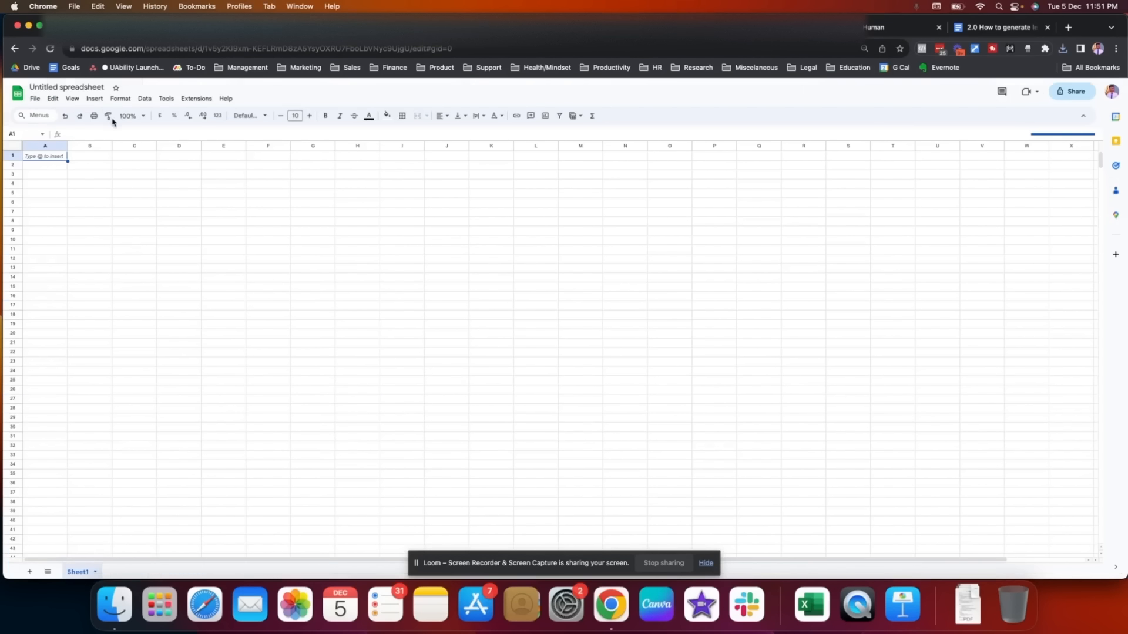
Import the downloaded contacts CSV into the untitled Google Sheets spreadsheet
click(35, 99)
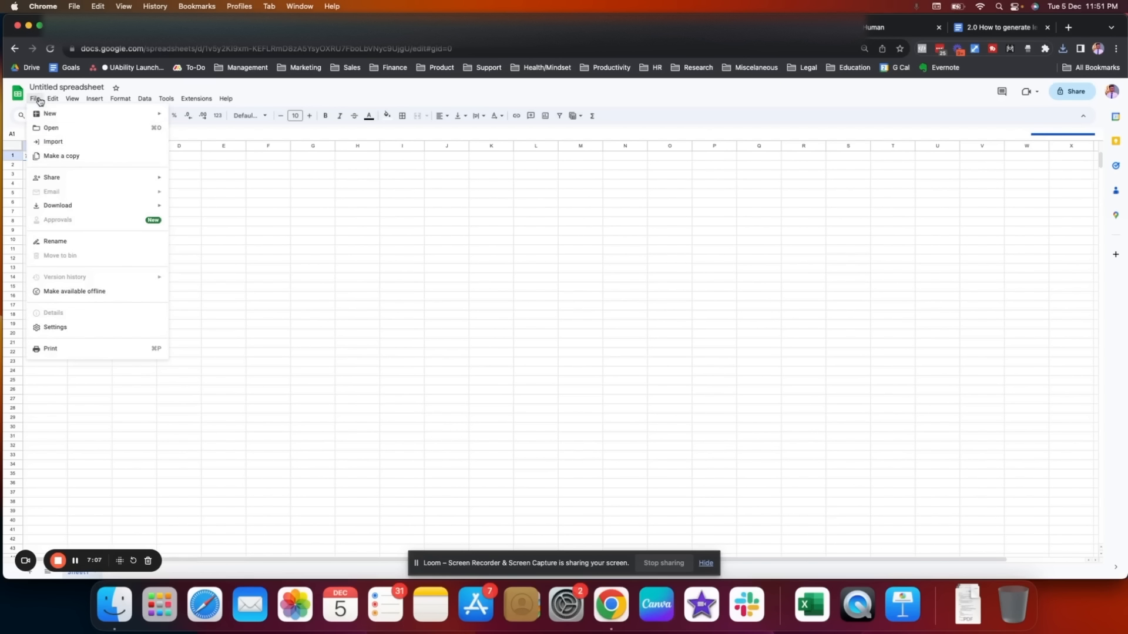
click(66, 142)
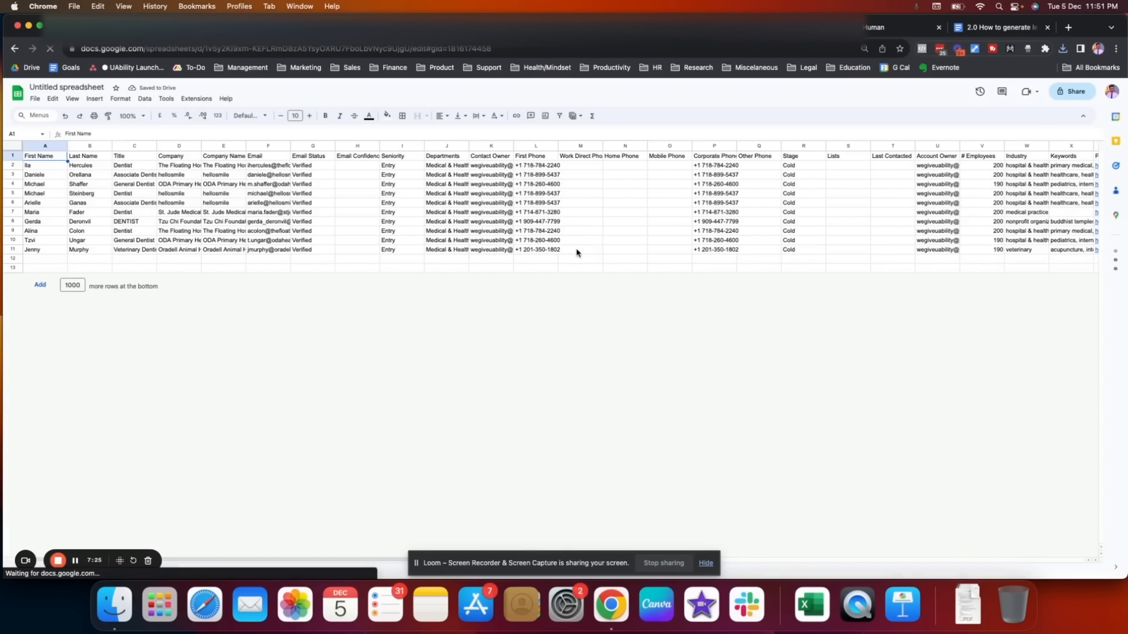
Examine the imported contacts' email, email status, department, LinkedIn, website and company link columns across the sheet
drag(281, 166, 287, 252)
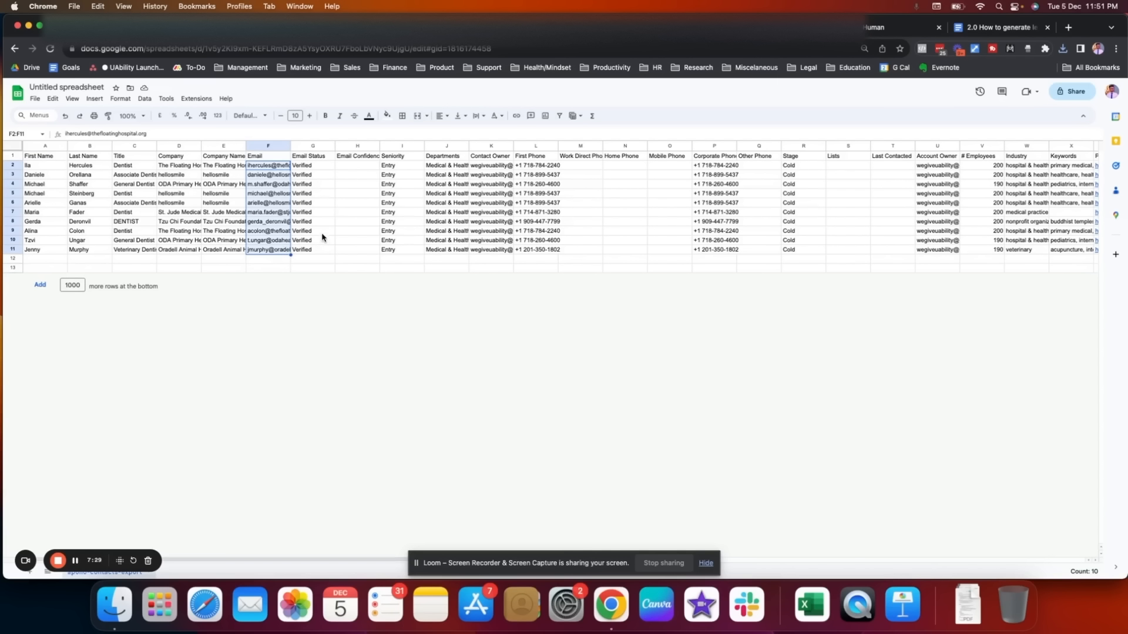
drag(315, 166, 329, 232)
drag(444, 171, 896, 180)
scroll(930, 241, right, 10)
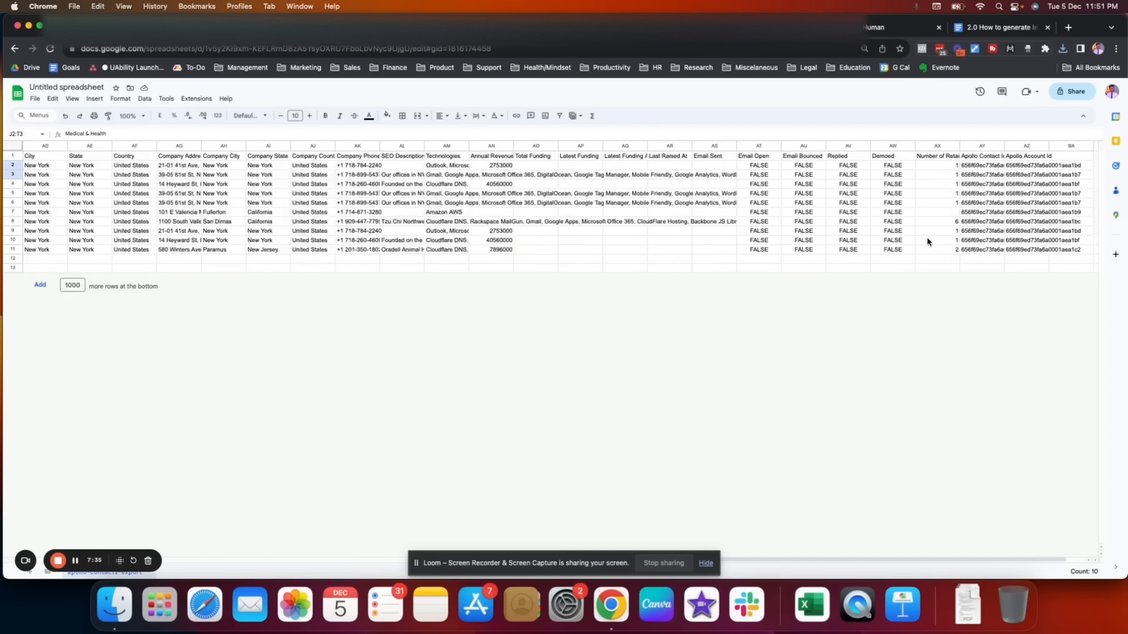
scroll(928, 241, left, 15)
drag(627, 166, 633, 254)
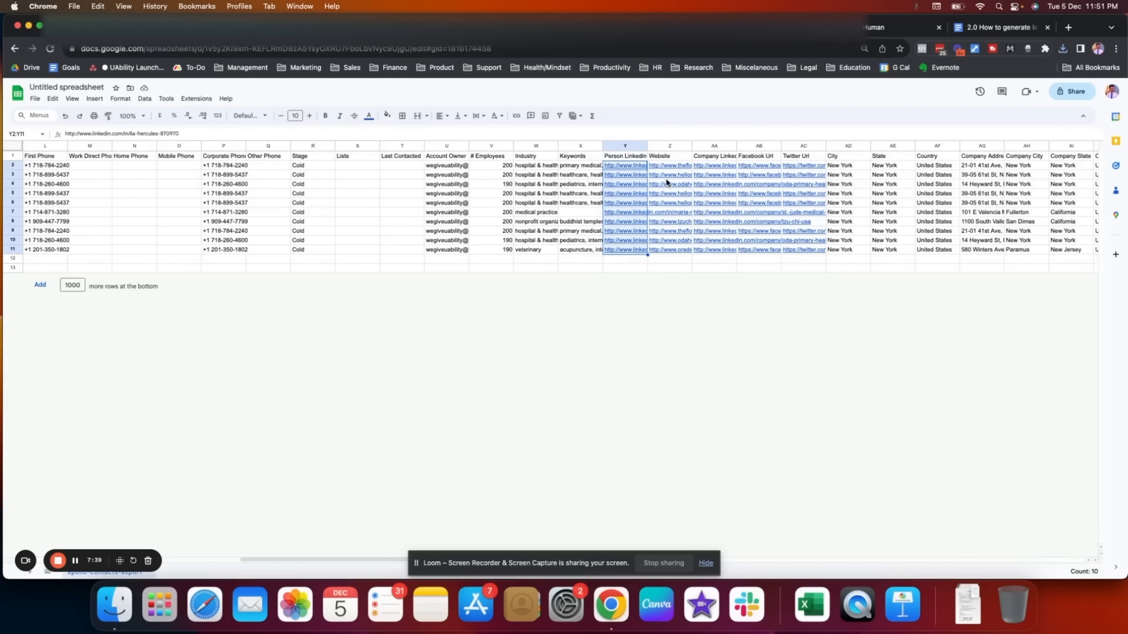
drag(674, 168, 669, 249)
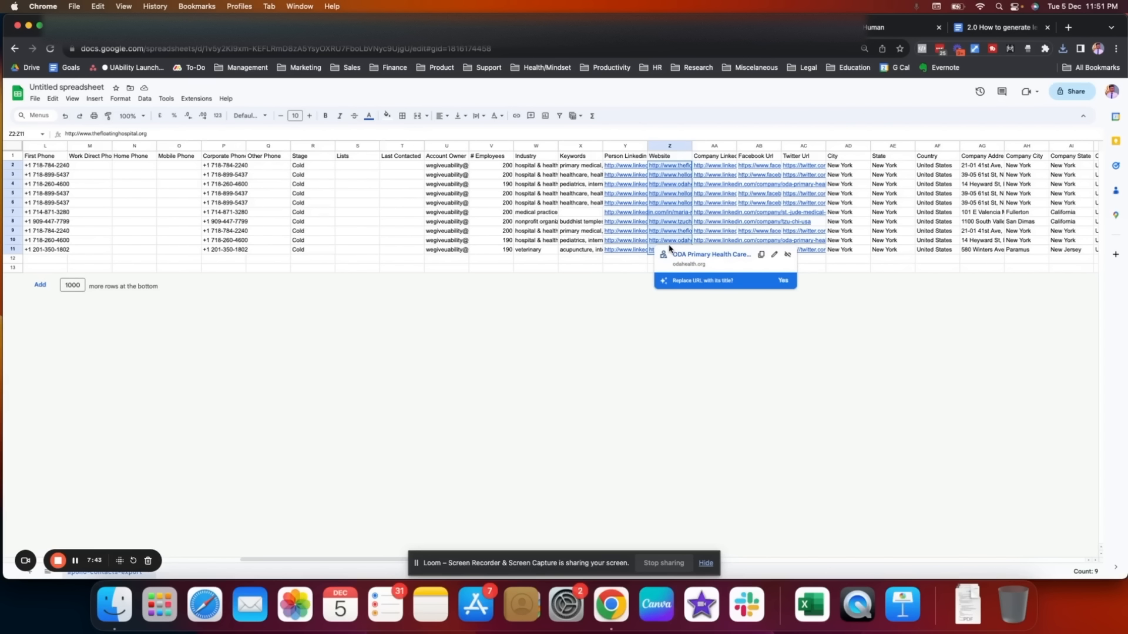
drag(710, 171, 716, 245)
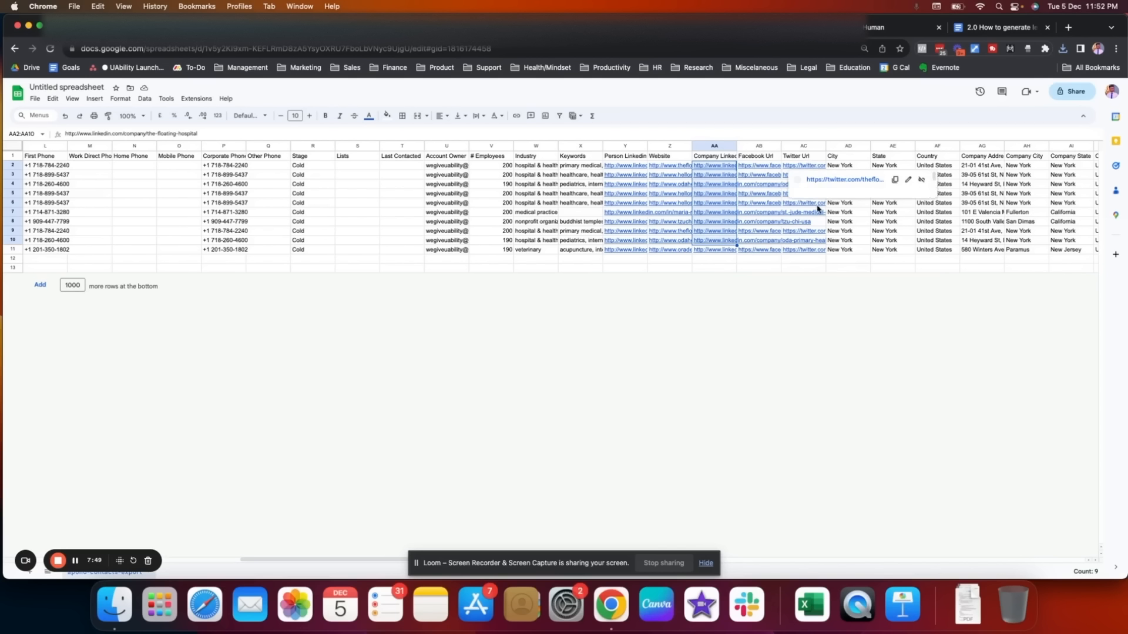
click(573, 252)
click(633, 166)
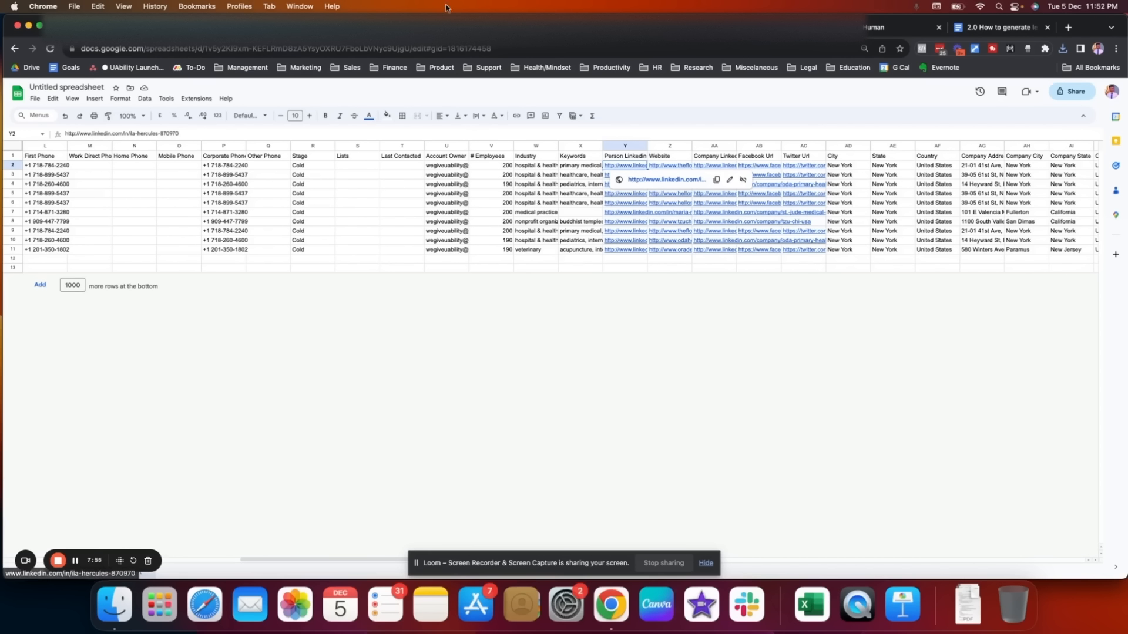
key(Escape)
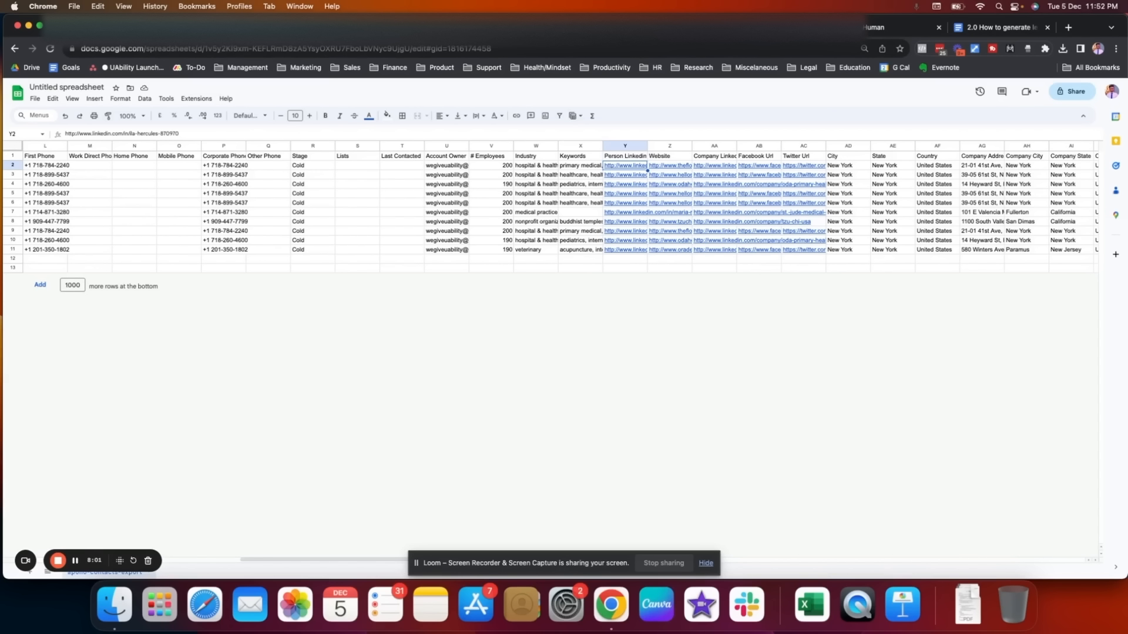
Switch to LinkedIn and search for "dentist", showing all results
click(393, 27)
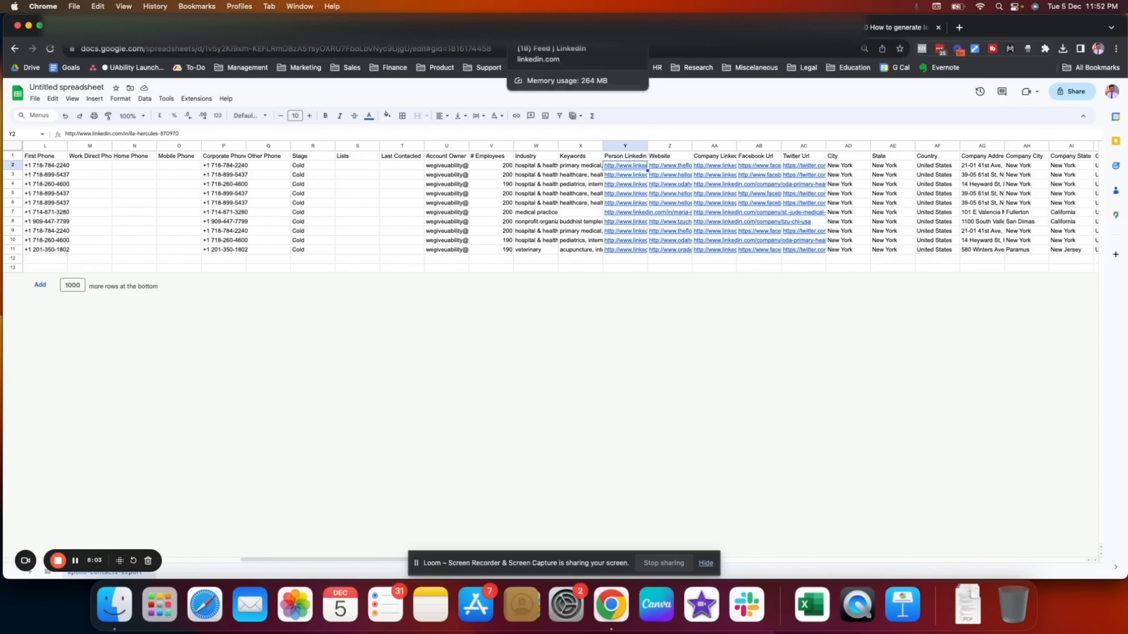
click(547, 27)
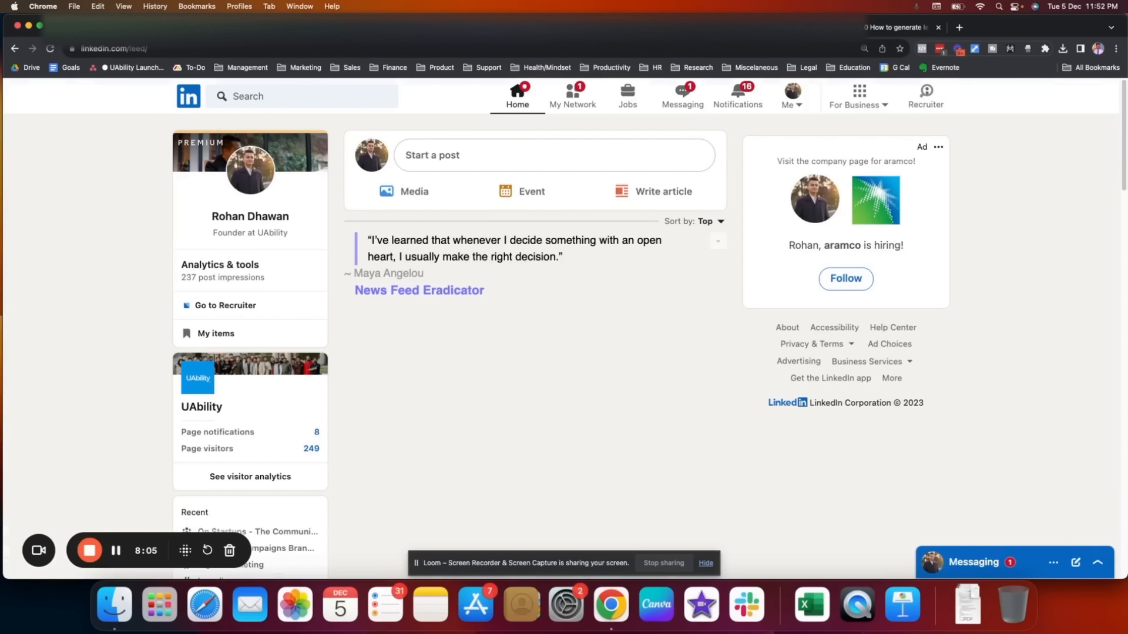
click(284, 95)
text(dentist)
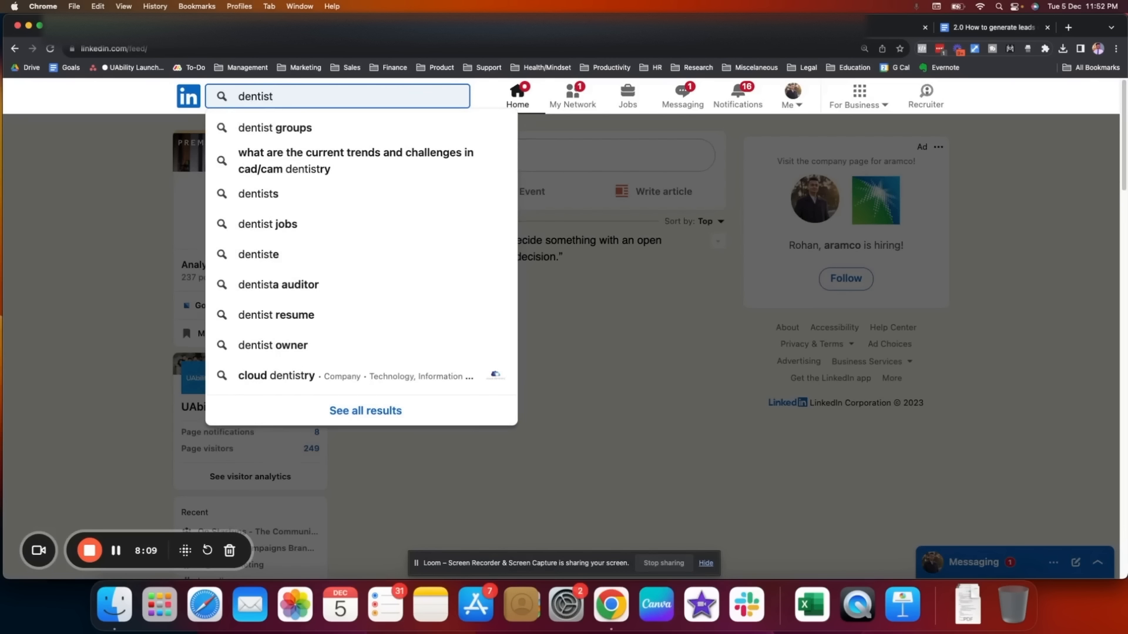
click(360, 412)
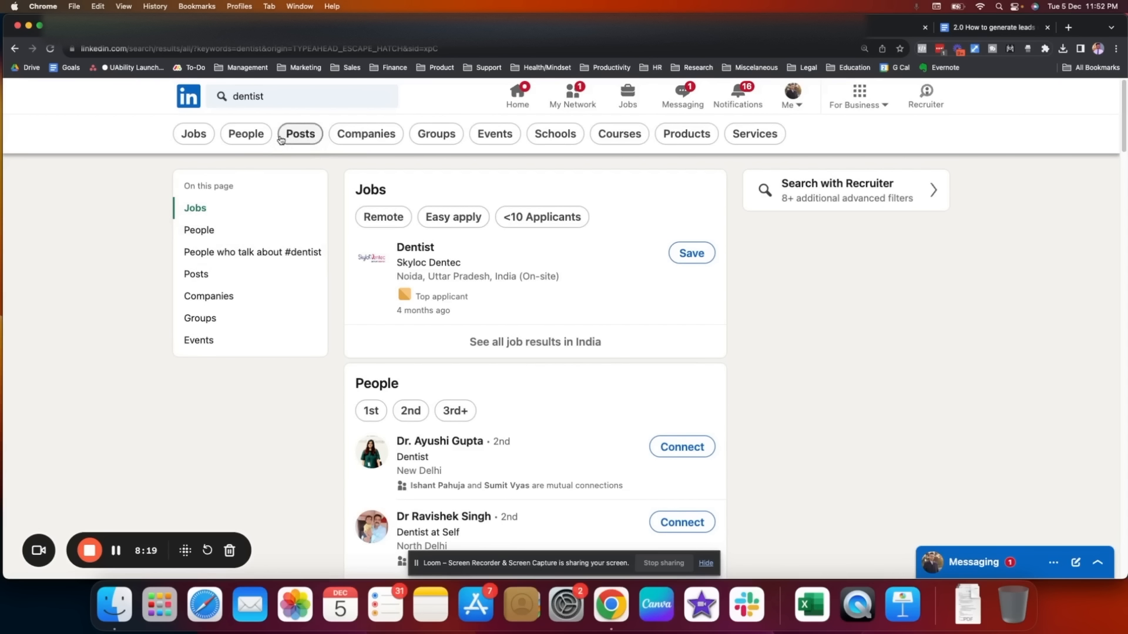
Limit the dentist search to people located in New York, United States, and look through the matching profiles
click(244, 134)
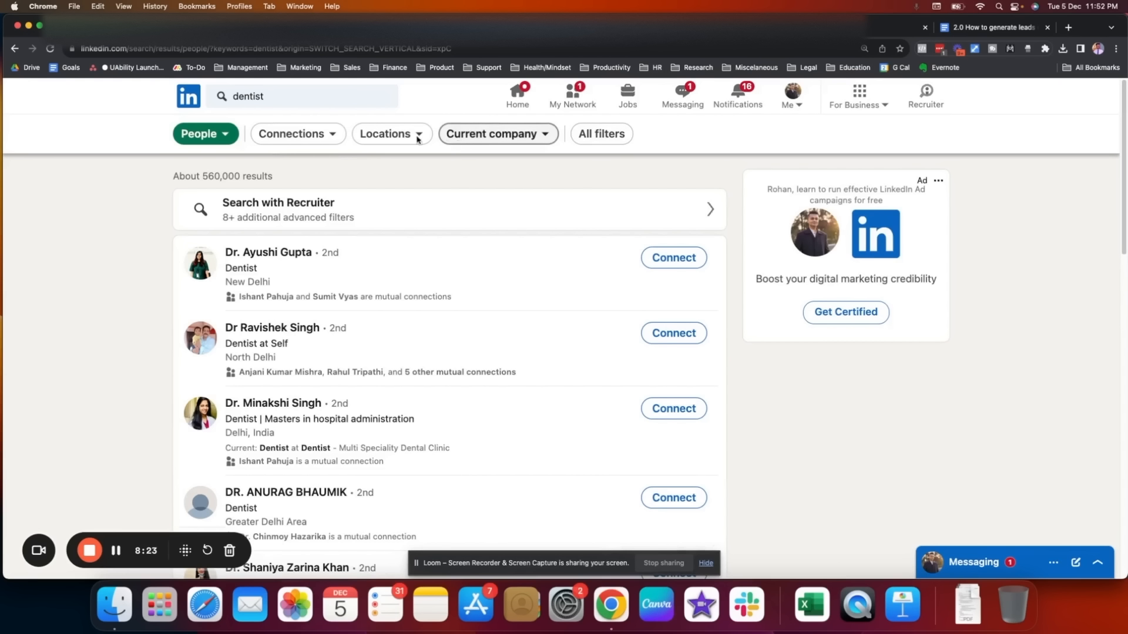
click(389, 135)
click(399, 173)
text(new)
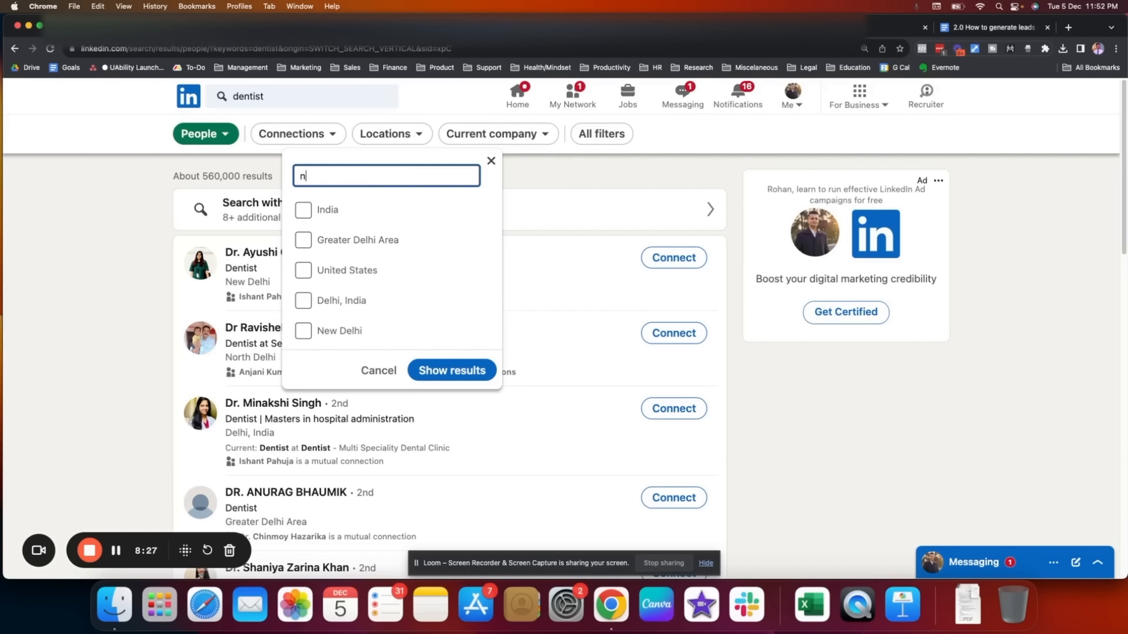
text( york)
scroll(94, 246, down, 5)
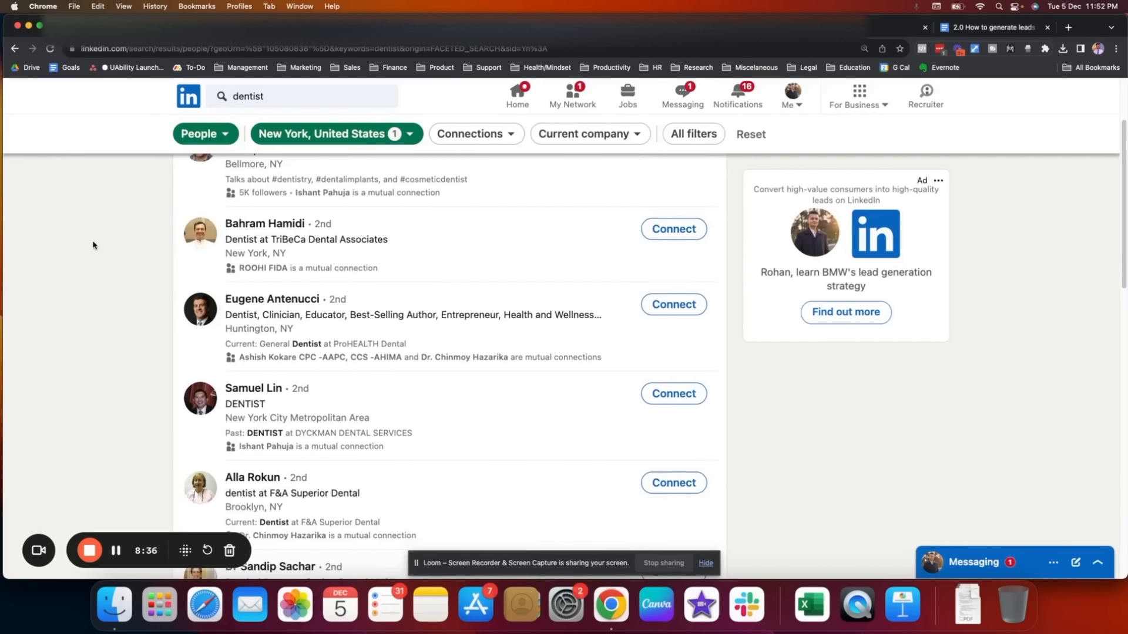
scroll(94, 247, down, 5)
scroll(94, 247, up, 15)
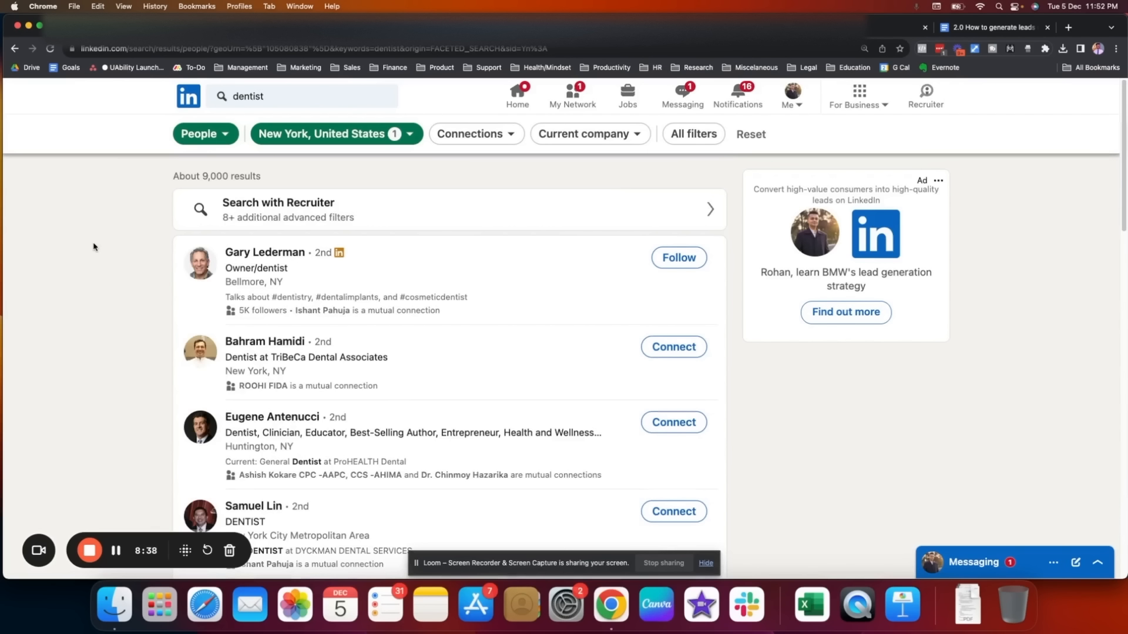
Examine the full set of people filters, from connections and locations to companies, schools, languages, service categories and keywords, and the filtered results
click(694, 138)
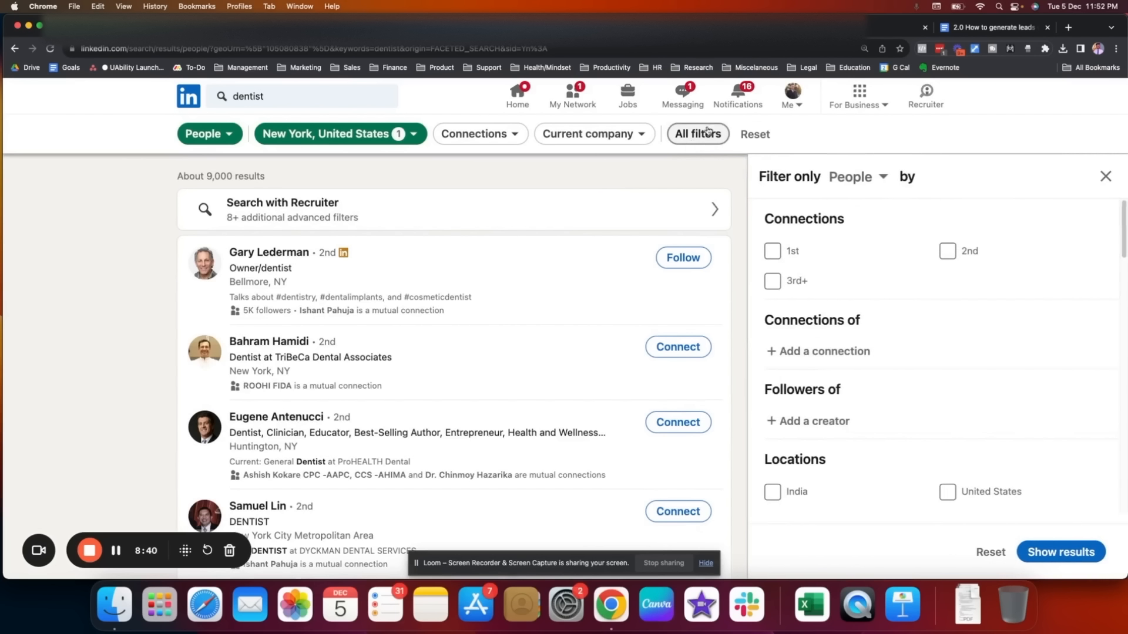
scroll(834, 350, down, 10)
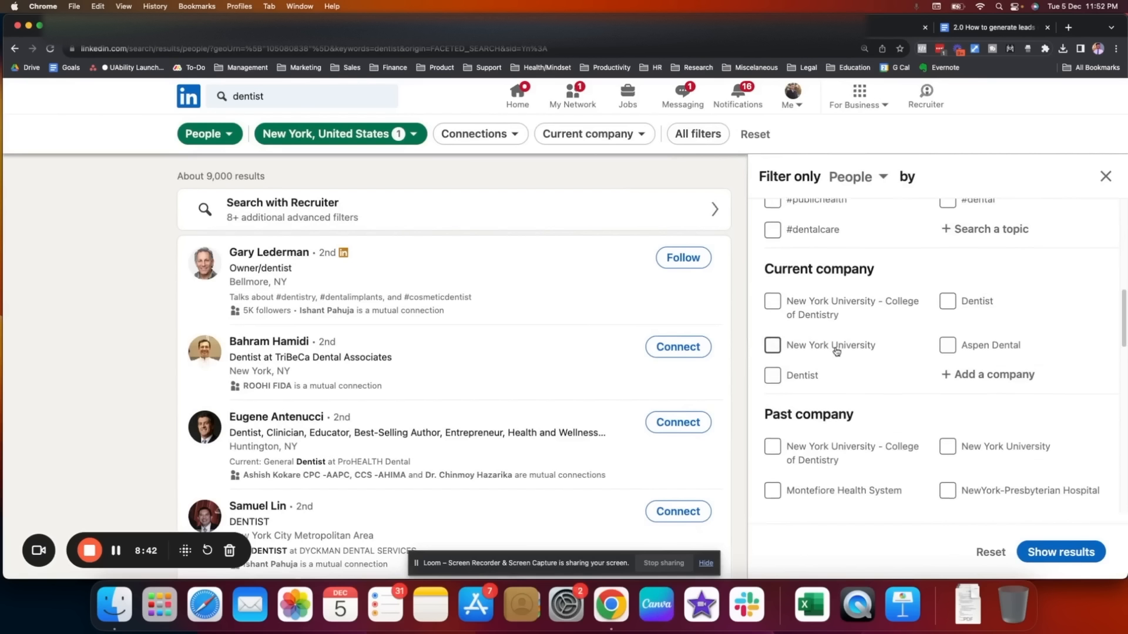
scroll(837, 352, down, 10)
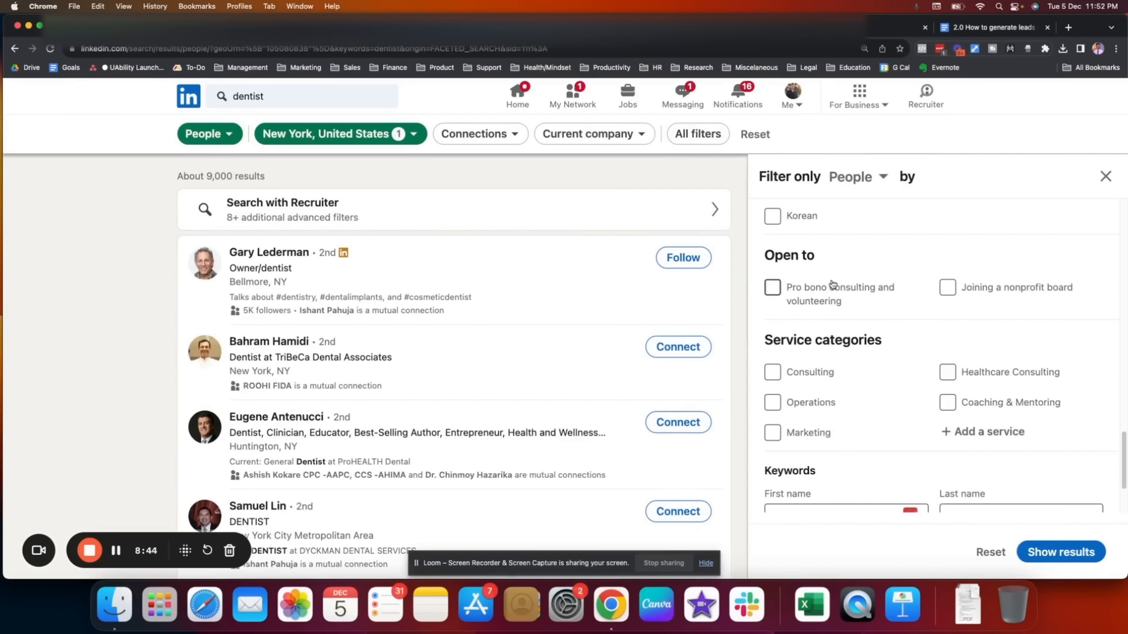
scroll(843, 315, down, 3)
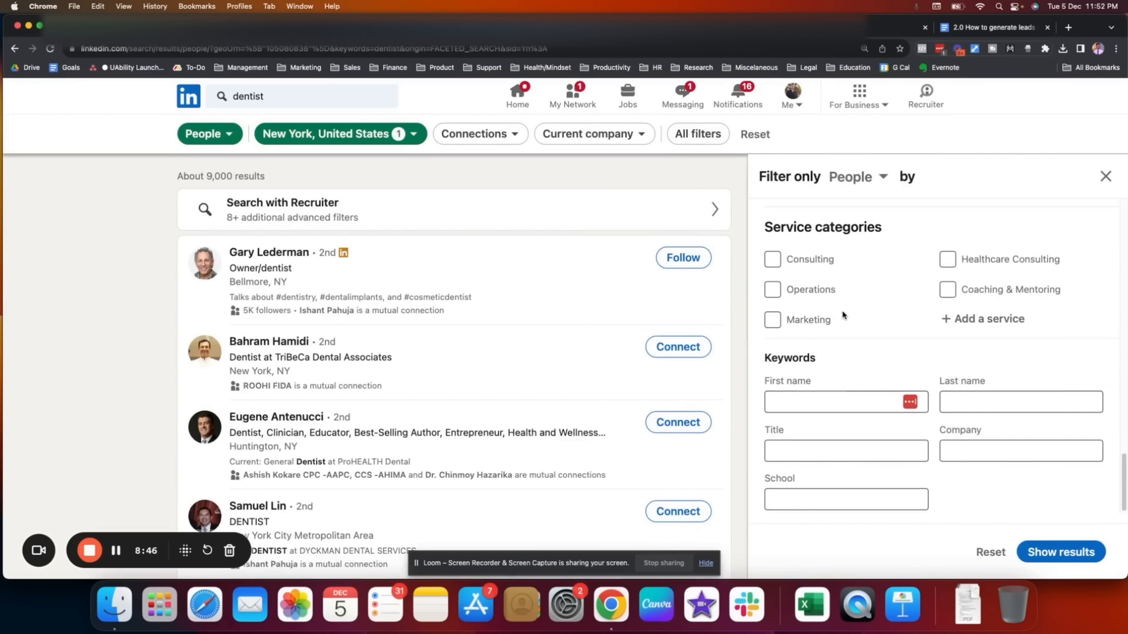
scroll(883, 303, up, 7)
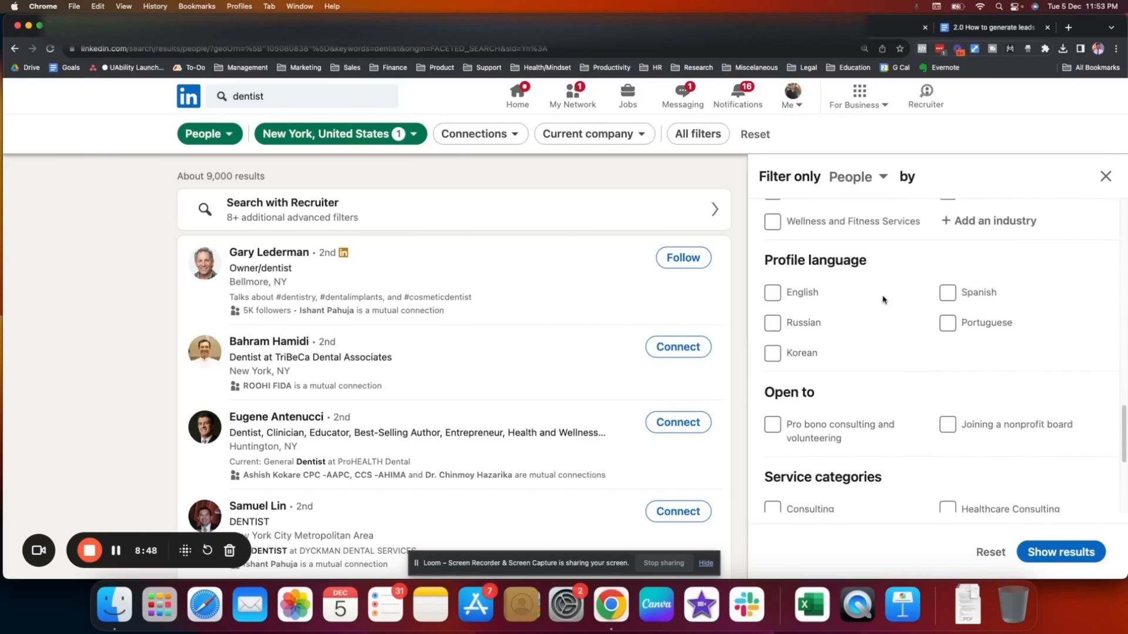
scroll(881, 296, up, 10)
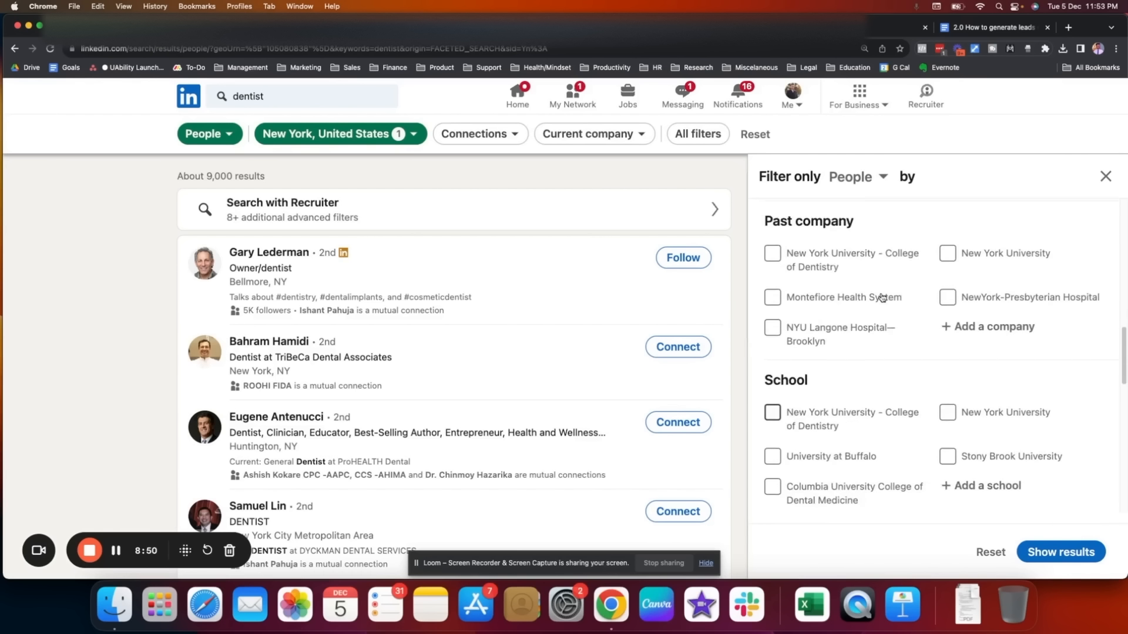
scroll(881, 297, up, 6)
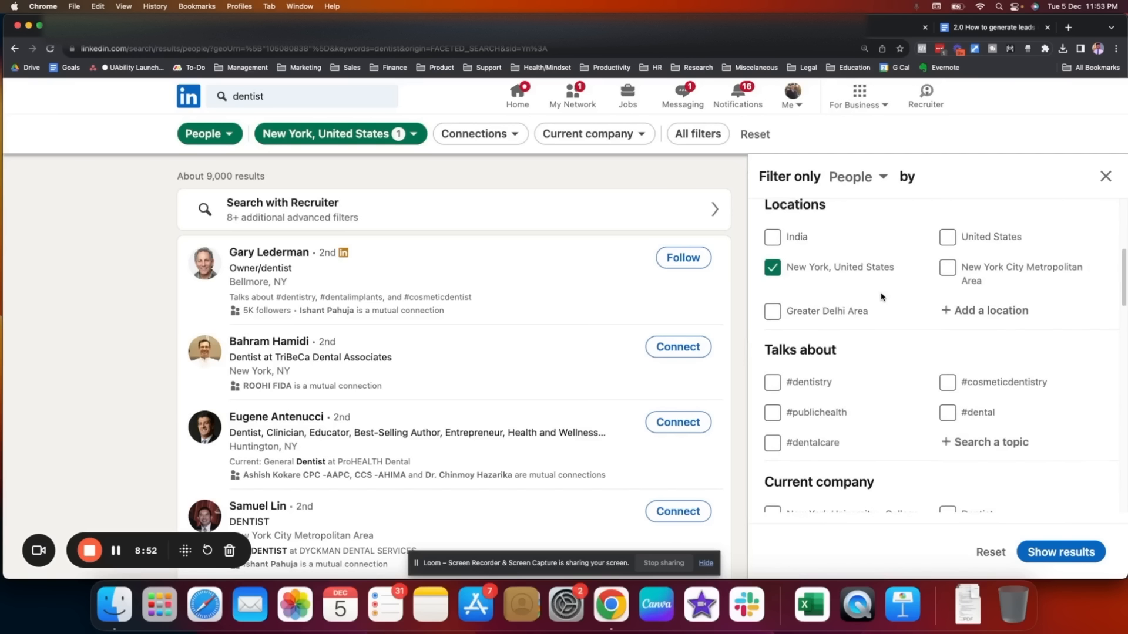
scroll(881, 297, up, 3)
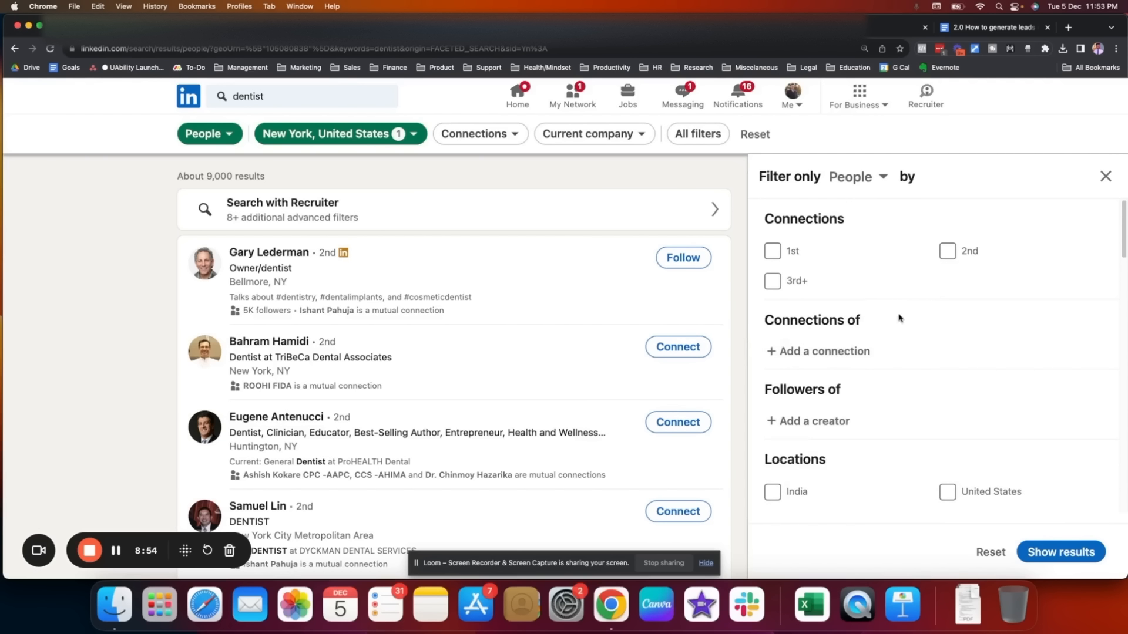
click(1104, 172)
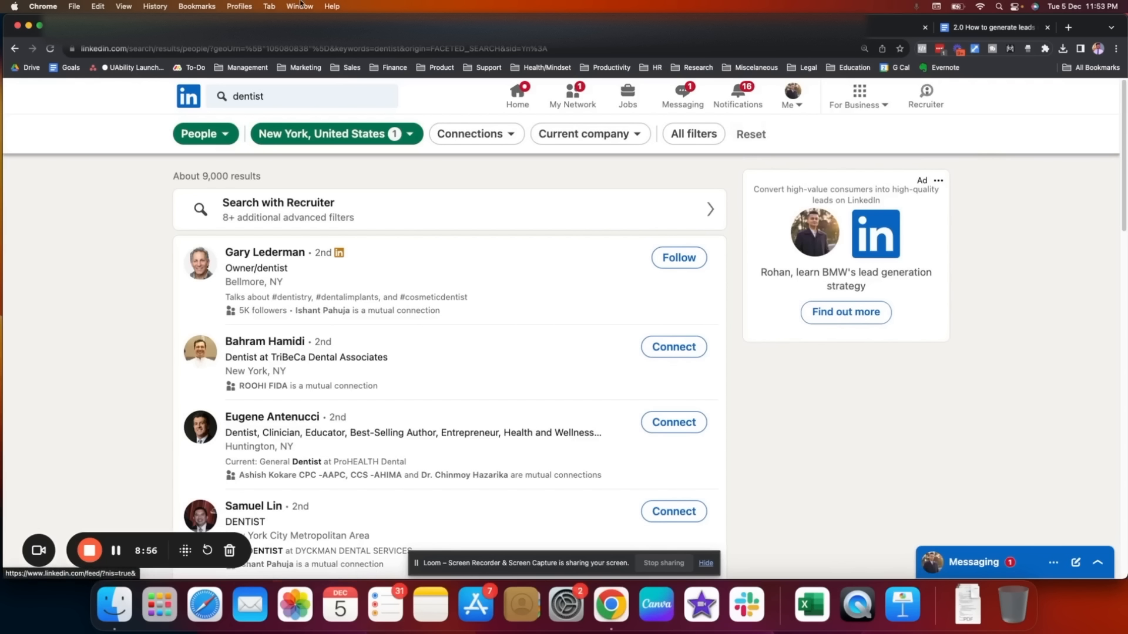
scroll(315, 336, down, 15)
scroll(315, 335, up, 15)
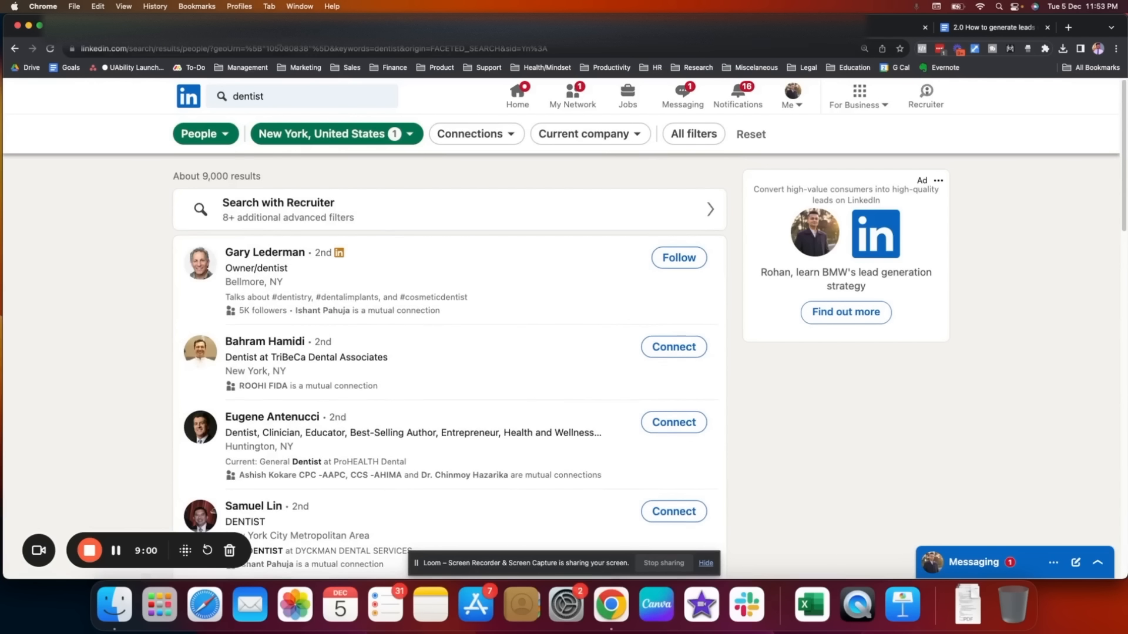
Copy the web address of the filtered LinkedIn dentist search and switch to the PhantomBuster phantoms catalogue
click(282, 50)
right_click(333, 48)
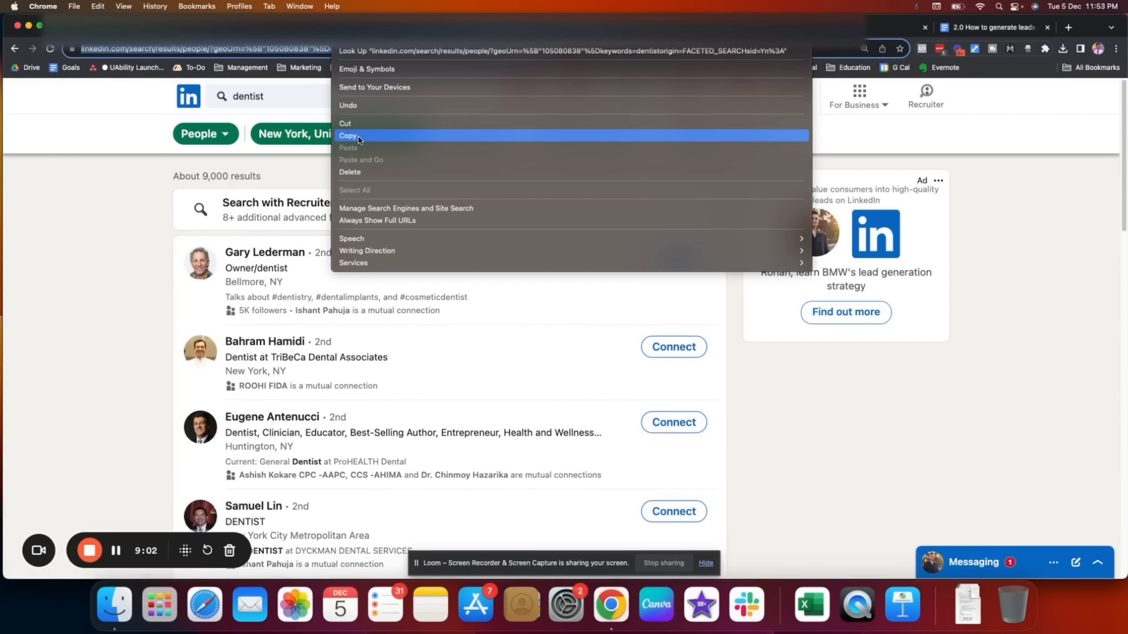
click(347, 136)
click(111, 27)
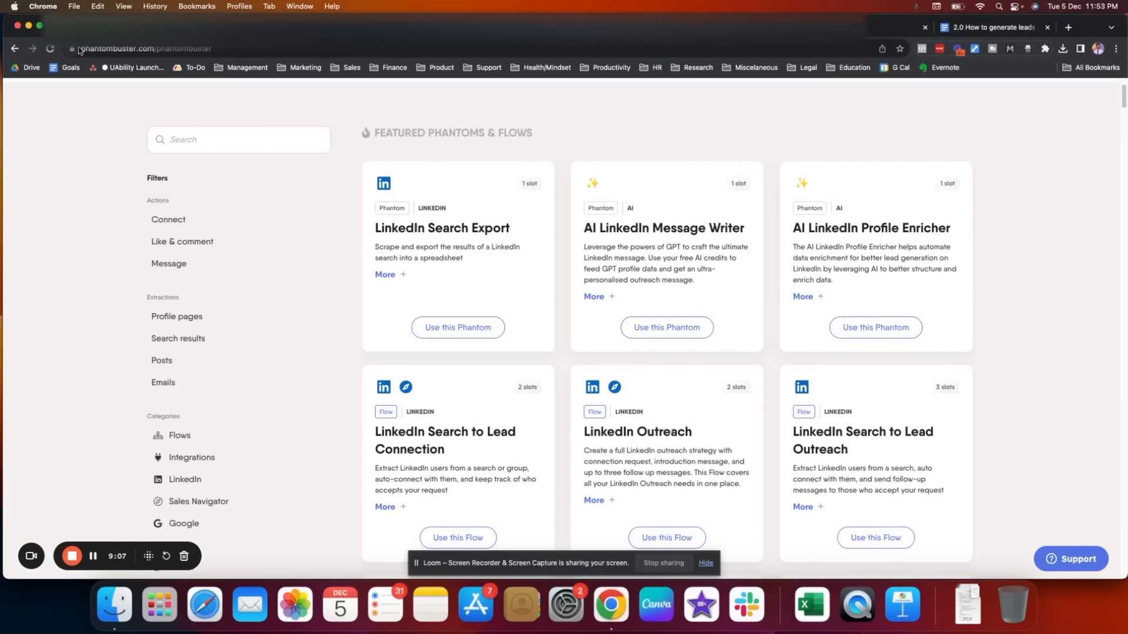
drag(82, 49, 141, 49)
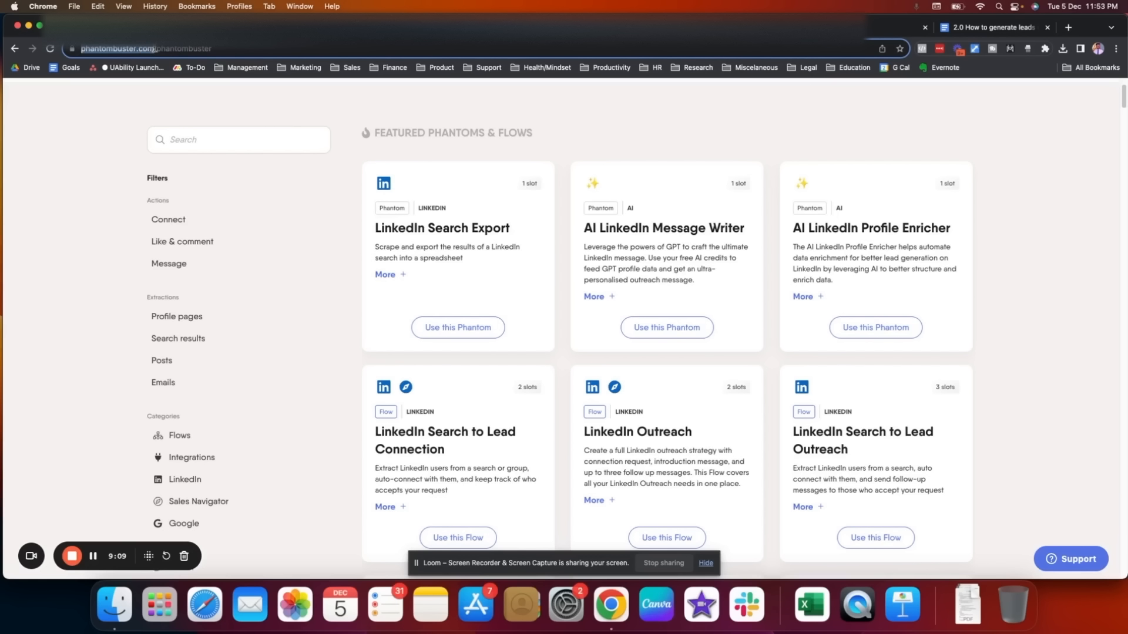
click(317, 221)
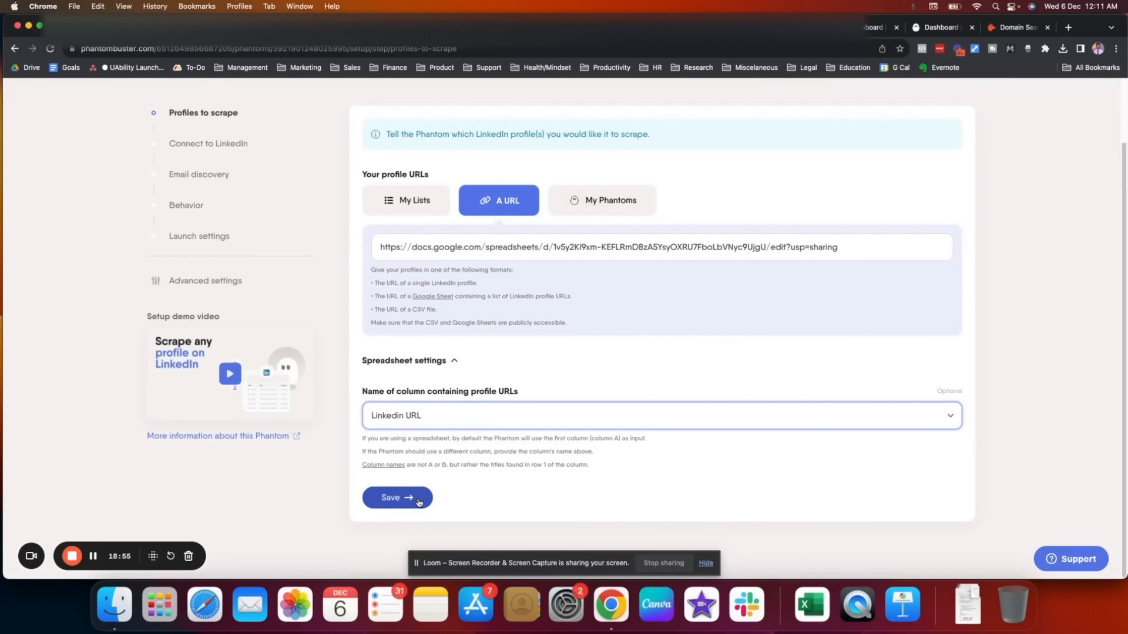
Save the LinkedIn Profile Scraper's profiles-to-scrape settings and advance the setup to email discovery
click(419, 503)
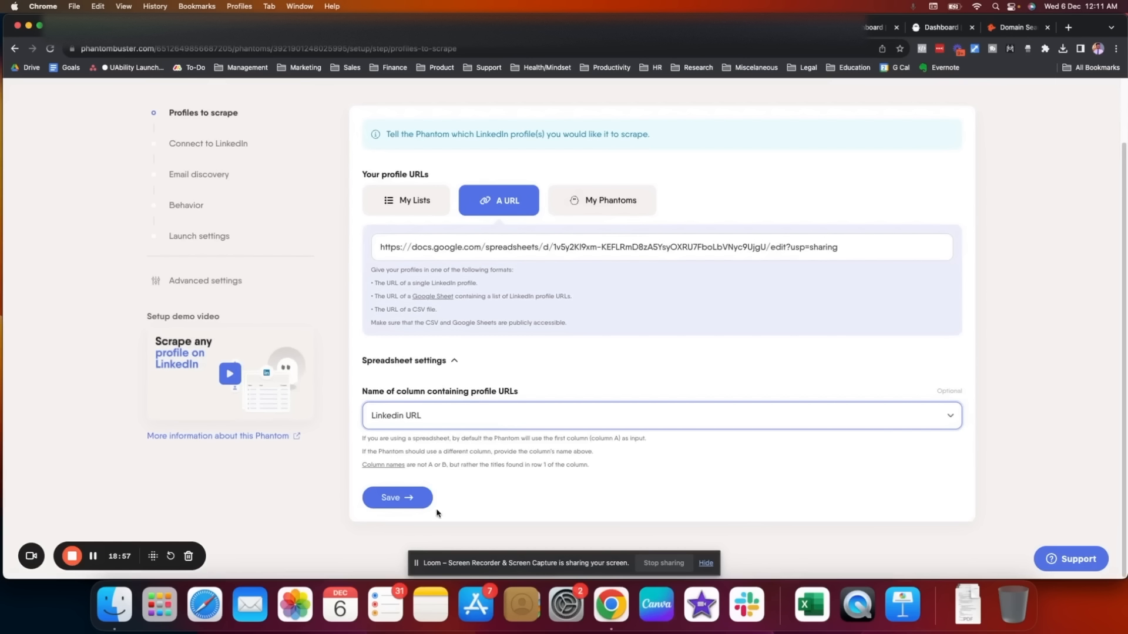
click(399, 510)
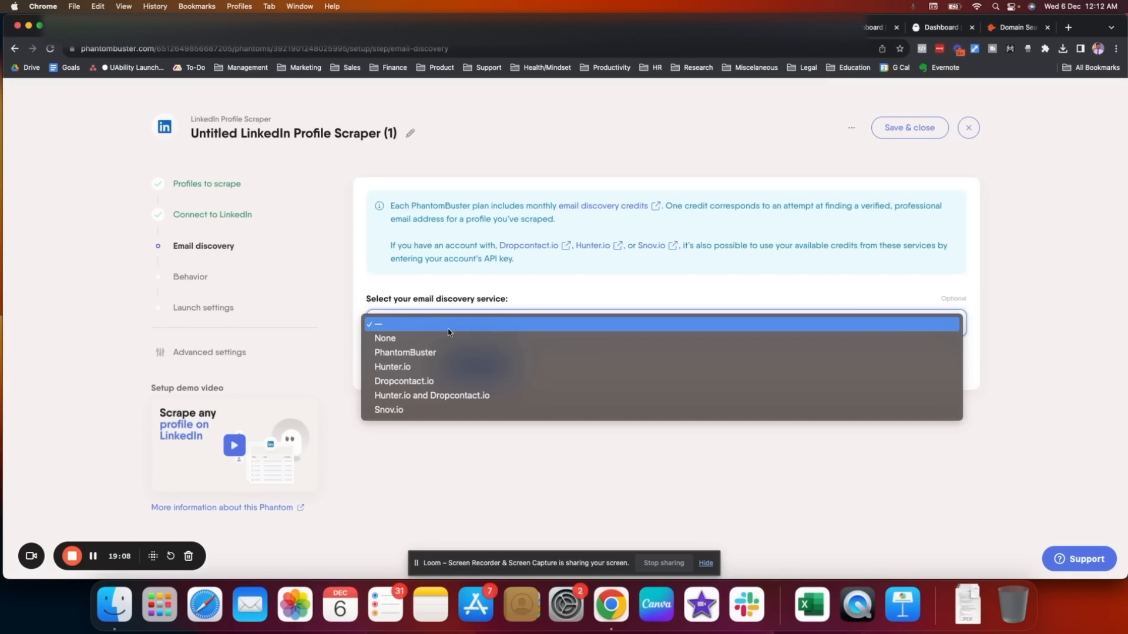
Try Hunter.io and Snov.io in turn as the scraper's email discovery service
click(446, 373)
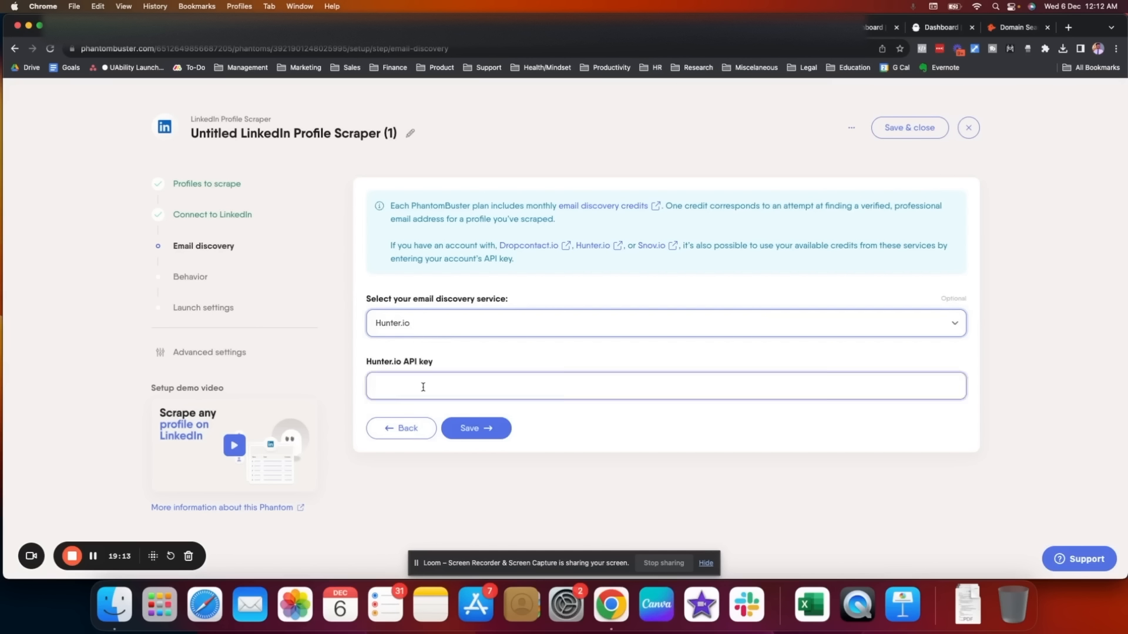
drag(372, 362, 453, 365)
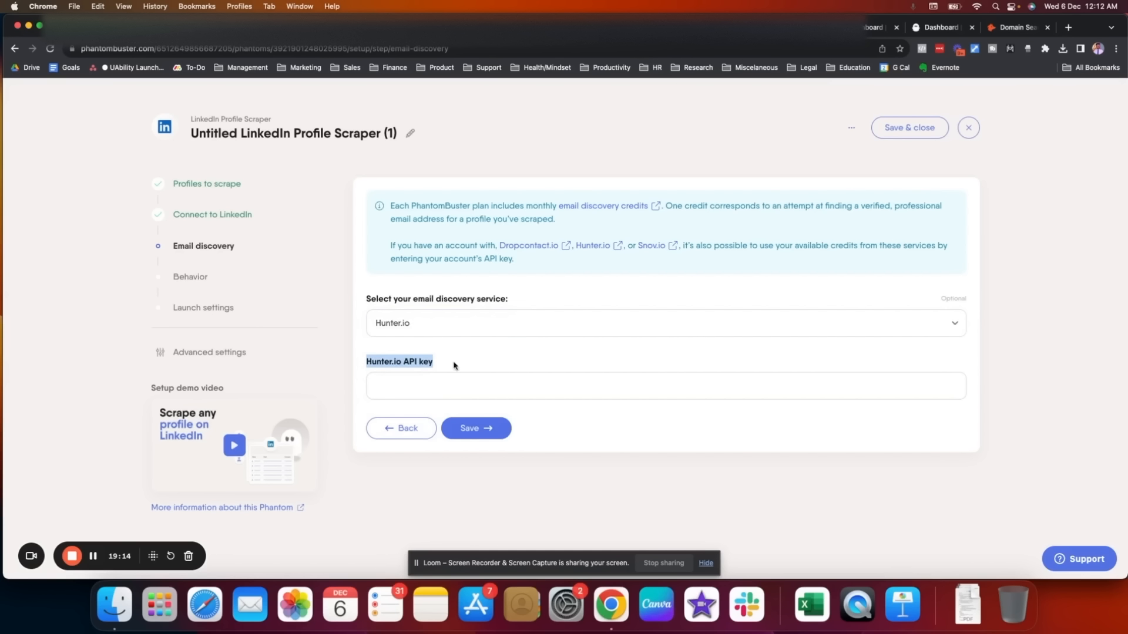
click(426, 317)
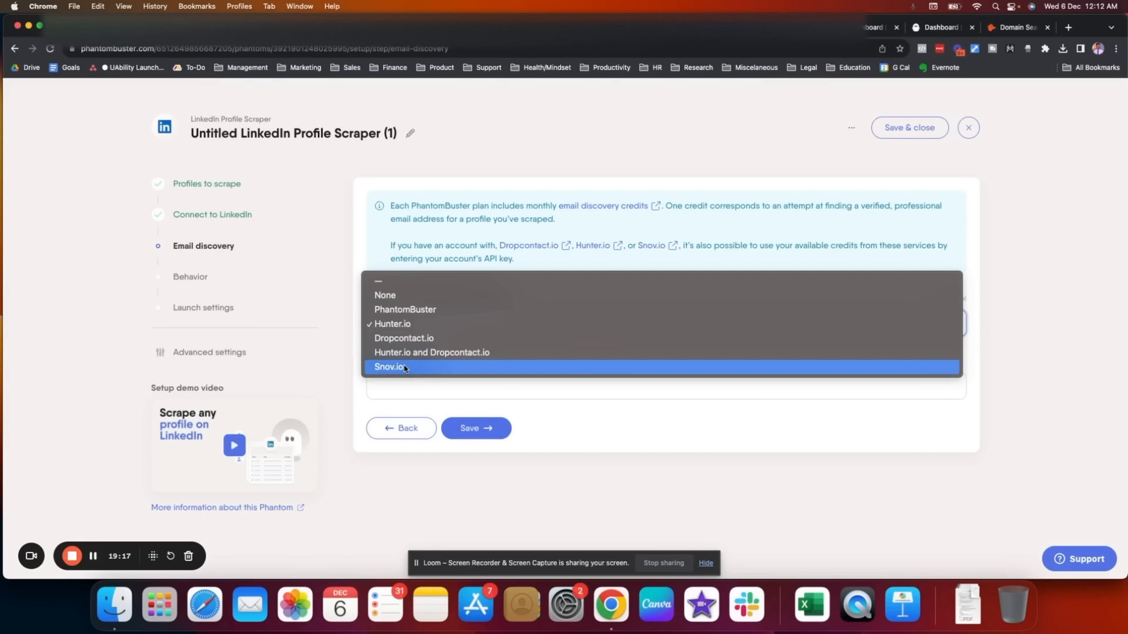
click(403, 367)
Set the email discovery service to PhantomBuster and save the email discovery settings
click(407, 325)
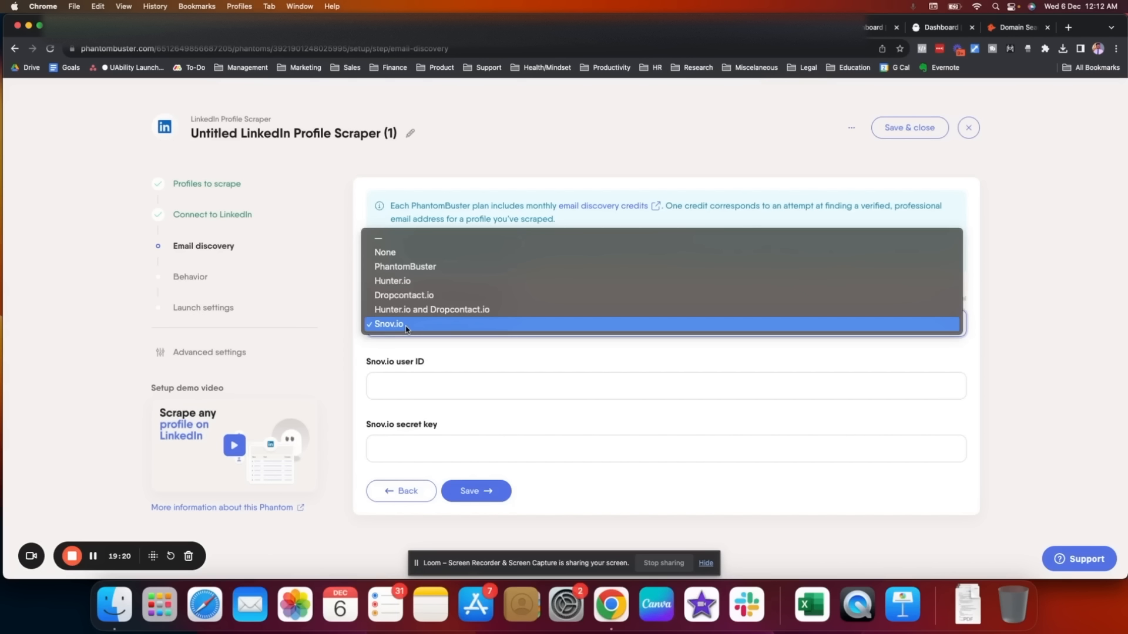
click(409, 266)
click(473, 367)
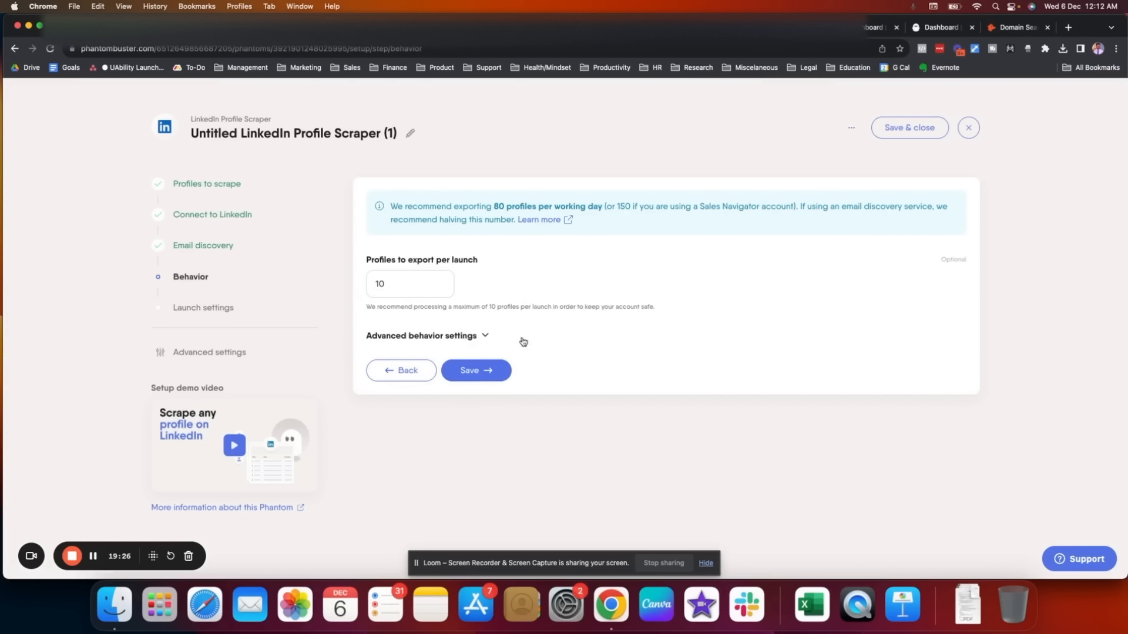
Review the advanced behavior settings, complete the remaining setup of the LinkedIn Profile Scraper and launch it
click(491, 371)
click(412, 459)
click(453, 343)
scroll(486, 435, down, 4)
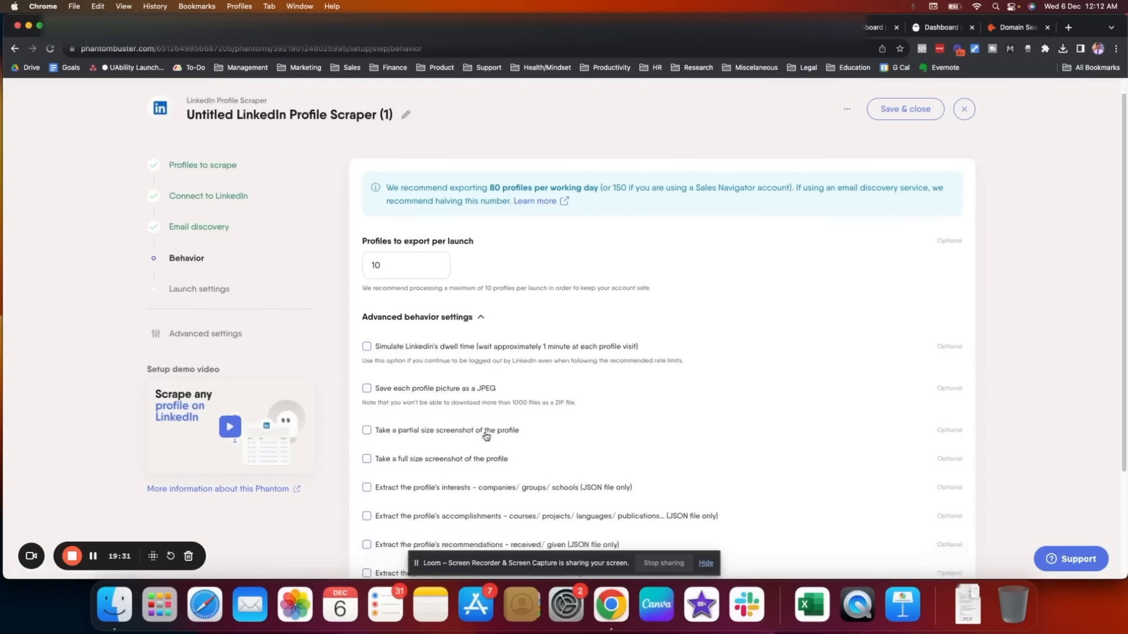
click(490, 456)
click(489, 458)
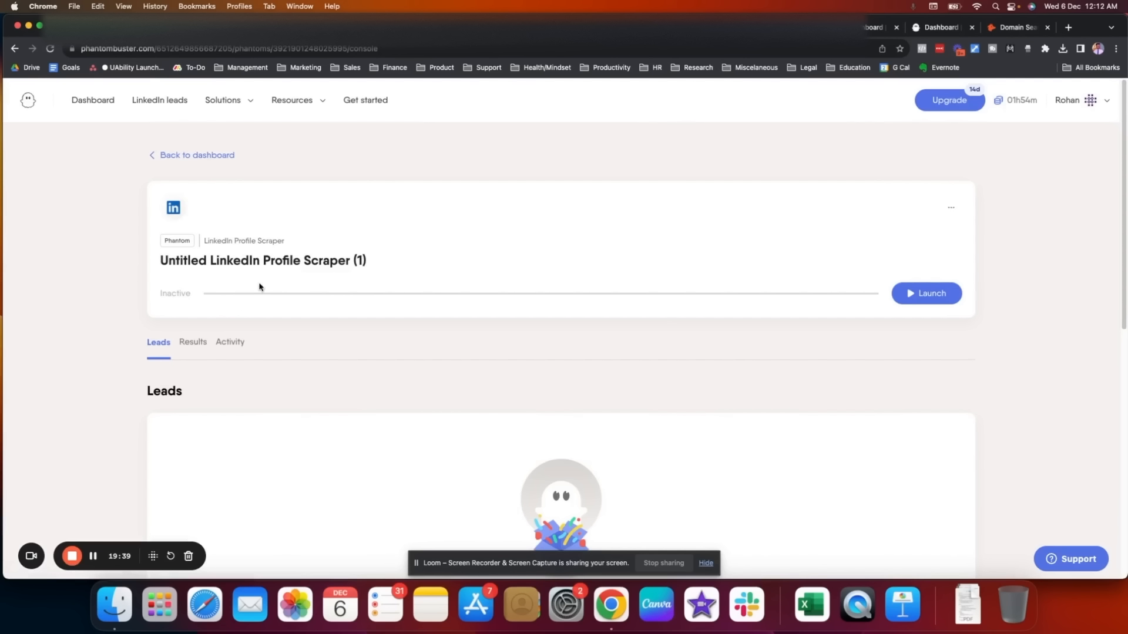
drag(163, 261, 377, 277)
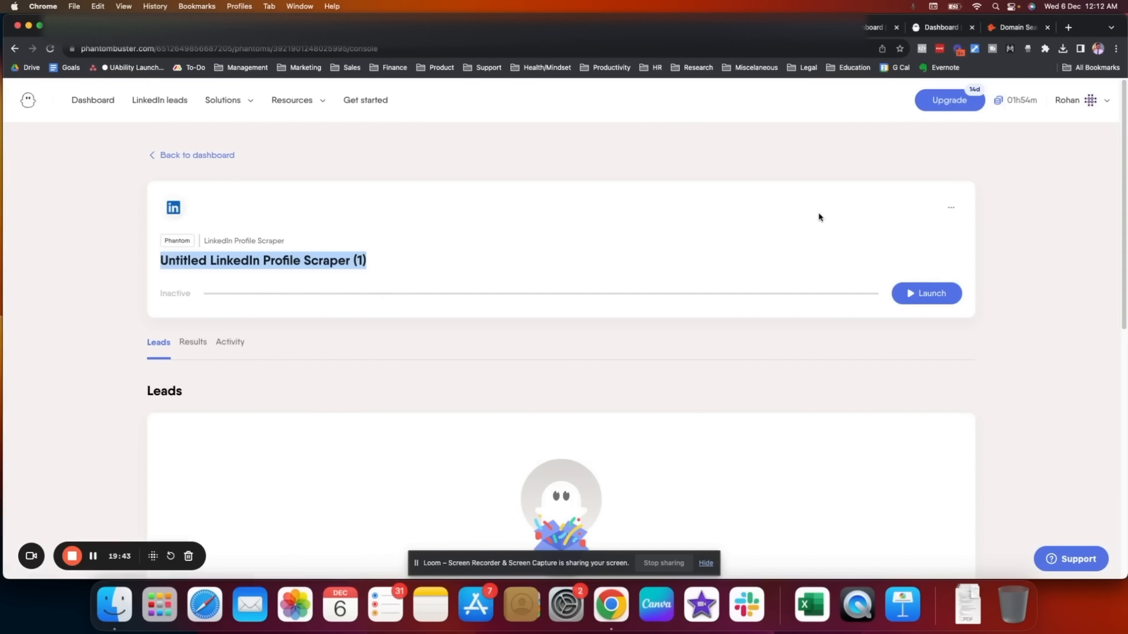
click(924, 297)
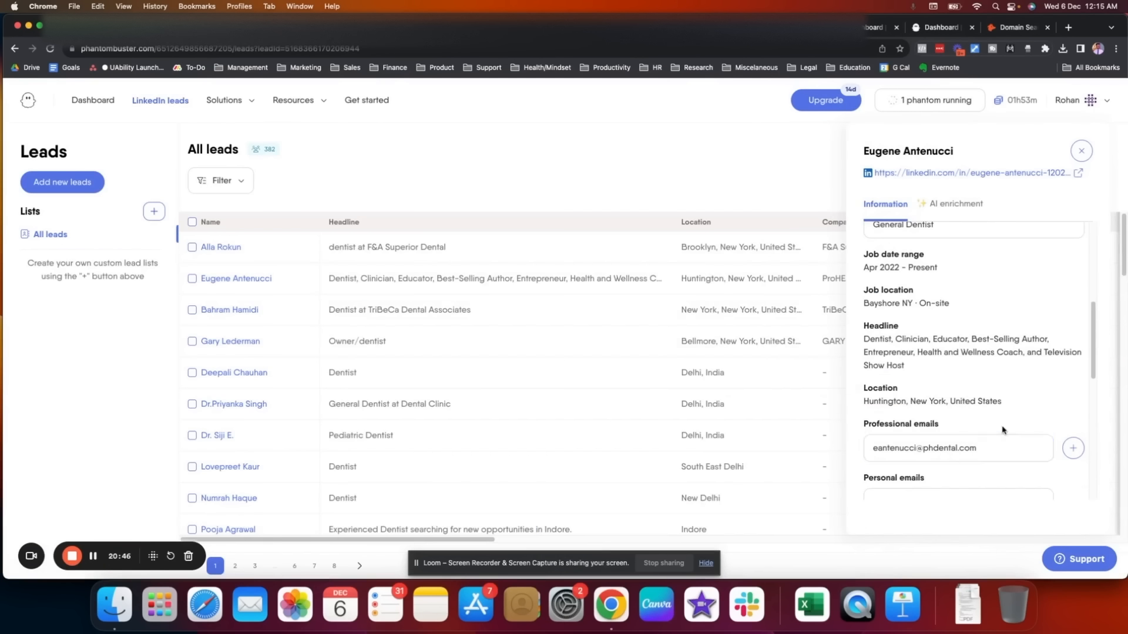
Examine the professional email and further contact details in the opened New York dentist's lead record
click(982, 448)
mouse_move(980, 447)
mouse_down()
mouse_move(872, 448)
mouse_move(980, 448)
mouse_up()
click(982, 445)
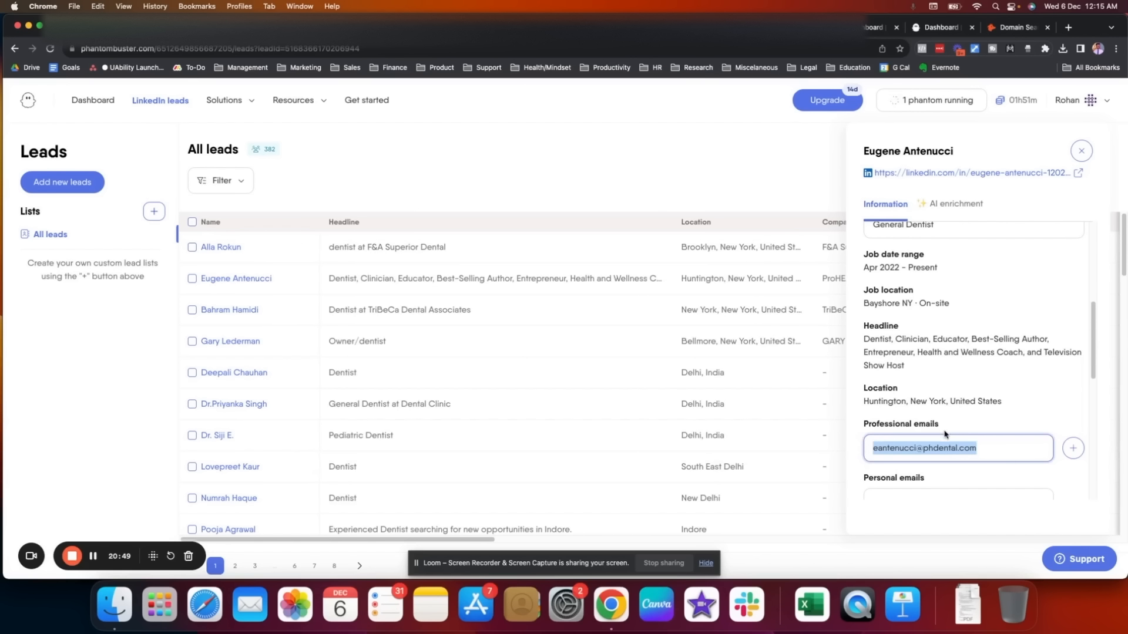
scroll(946, 429, down, 3)
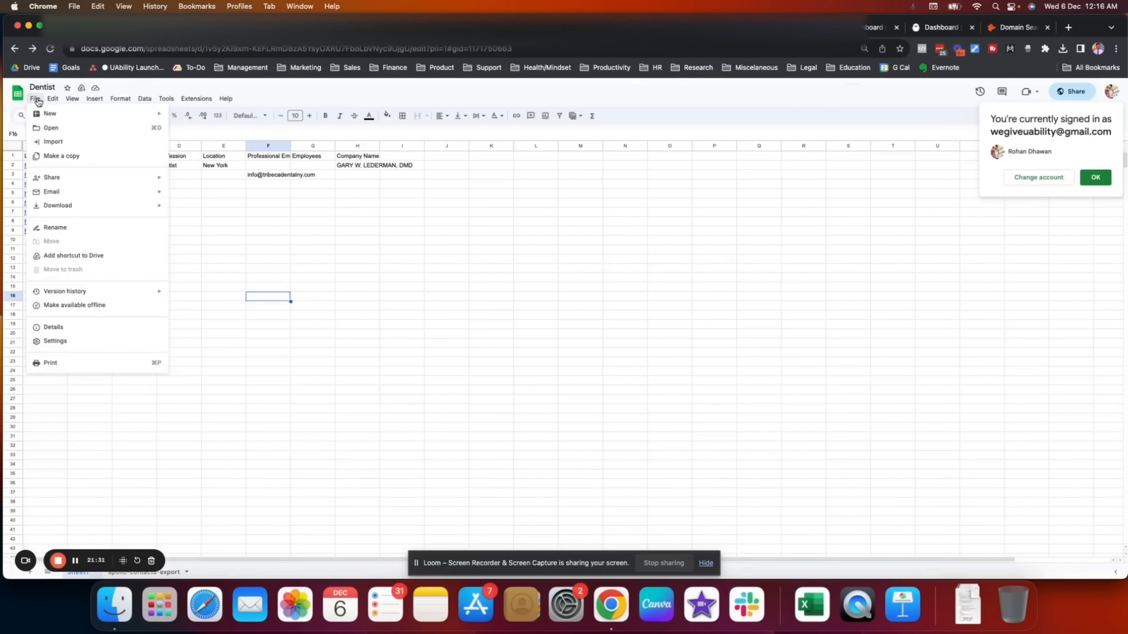
Import phantombuster-all-leads-12062023.csv by upload into the Dentist spreadsheet as a new sheet
mouse_move(52, 98)
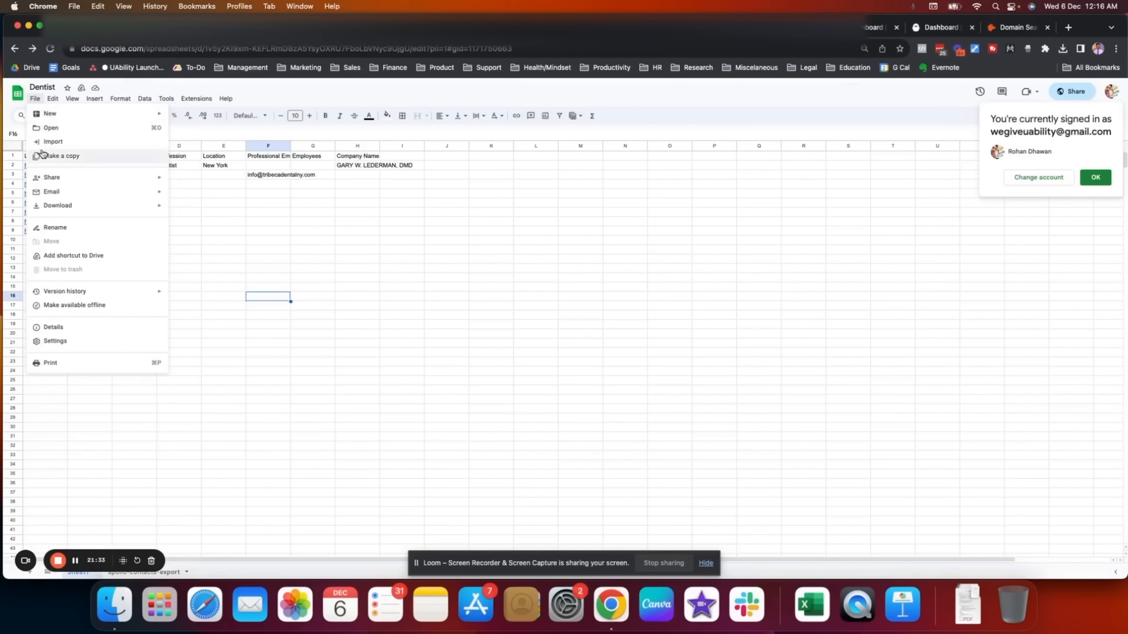
click(51, 142)
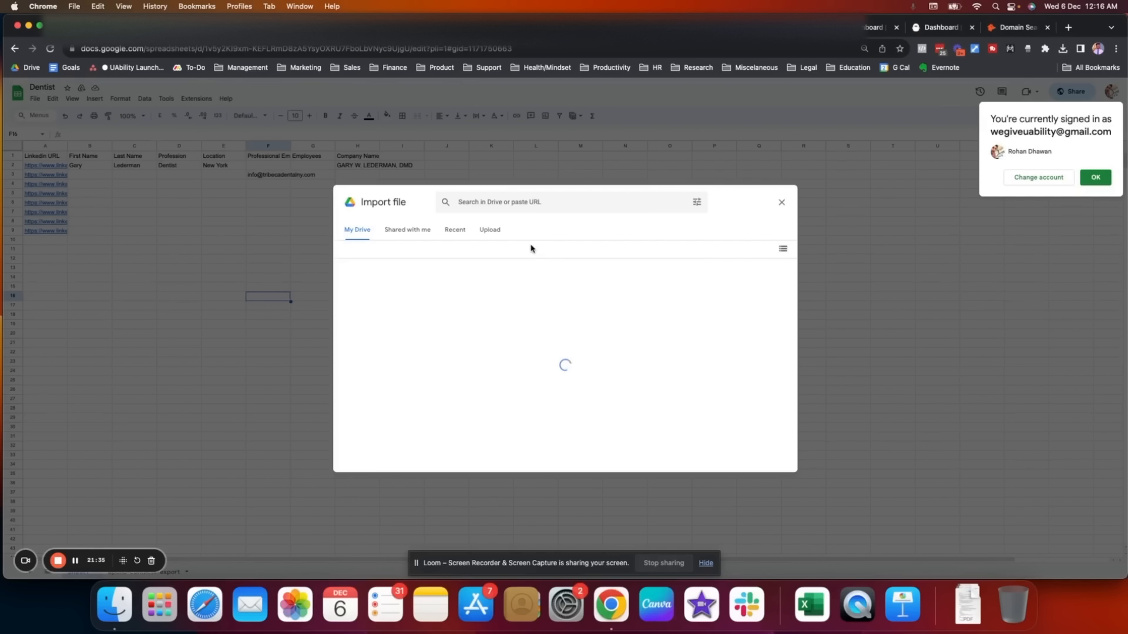
click(490, 229)
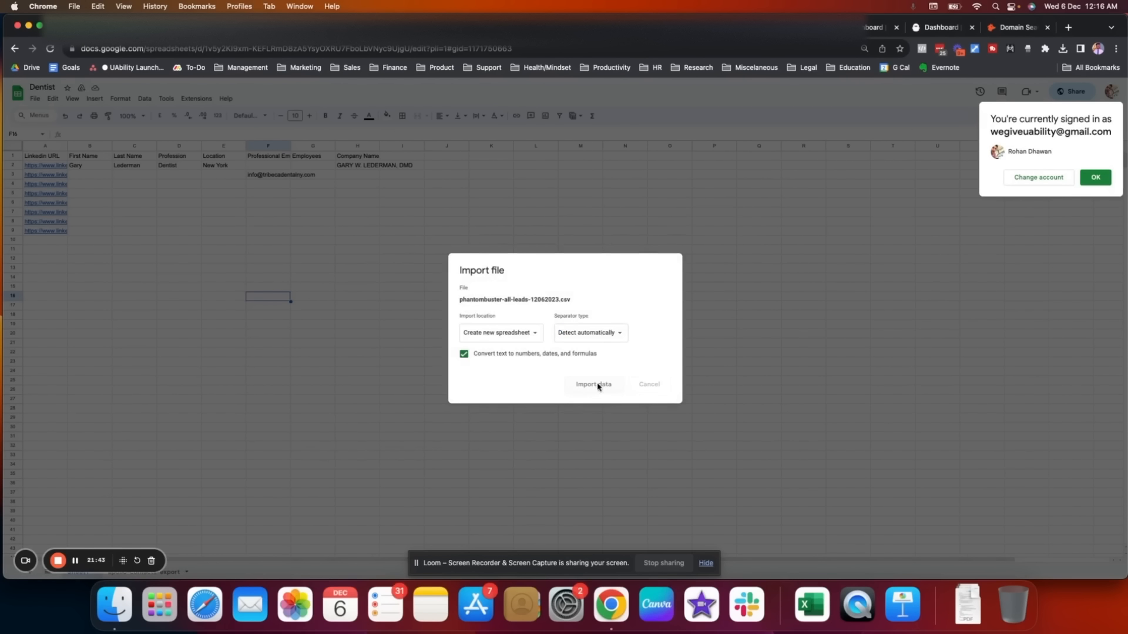
click(598, 385)
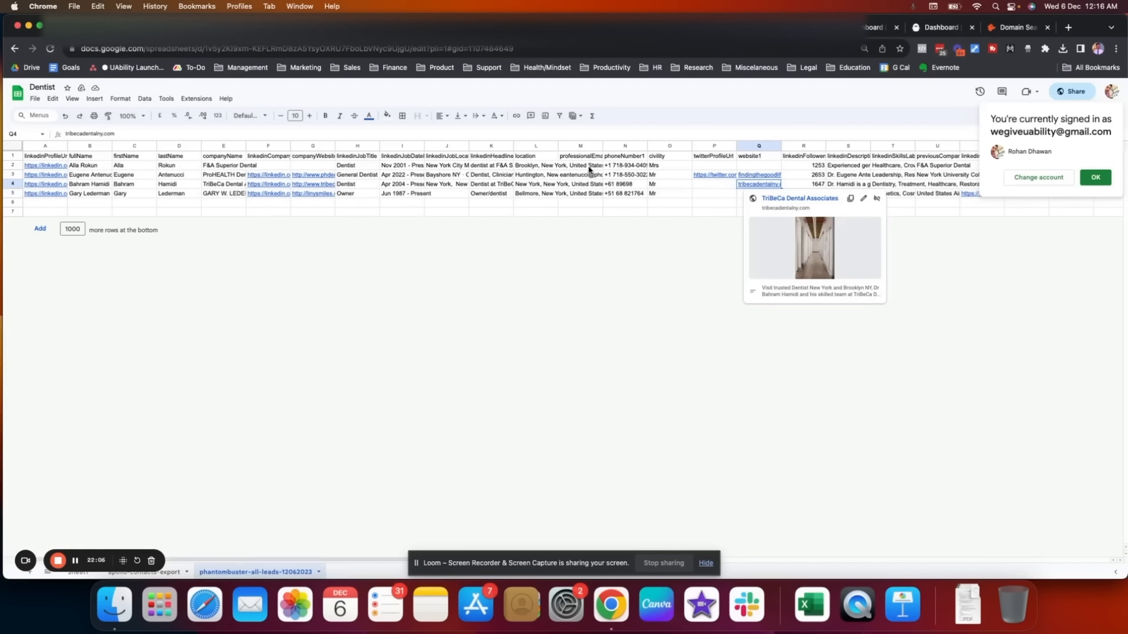
Set the text wrapping of all imported lead data to Clip
key(super+a)
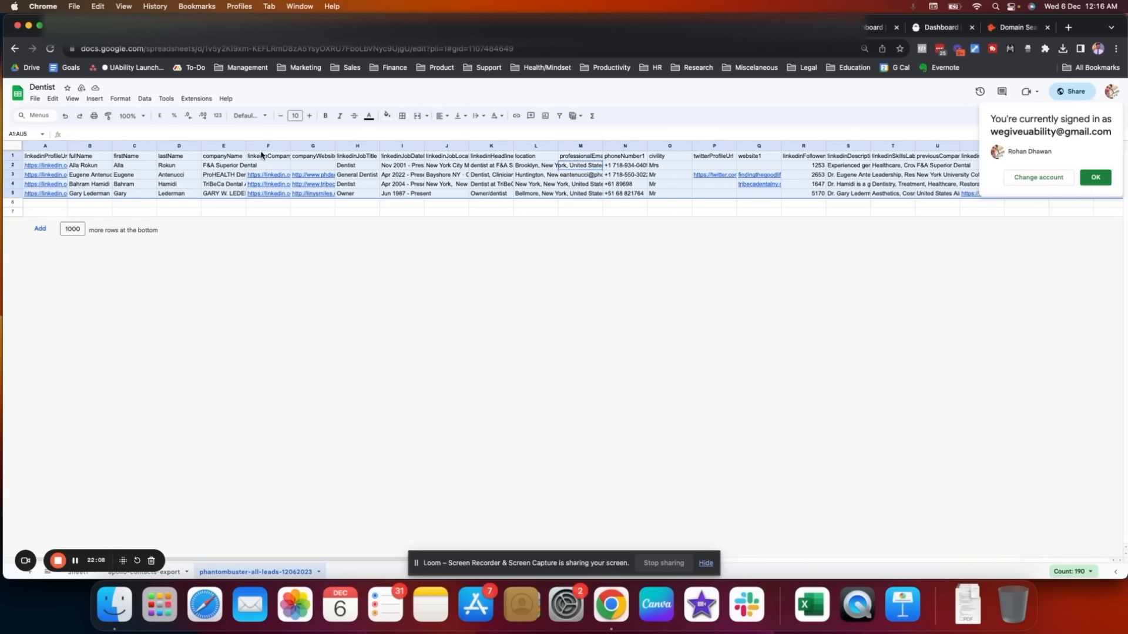
click(121, 99)
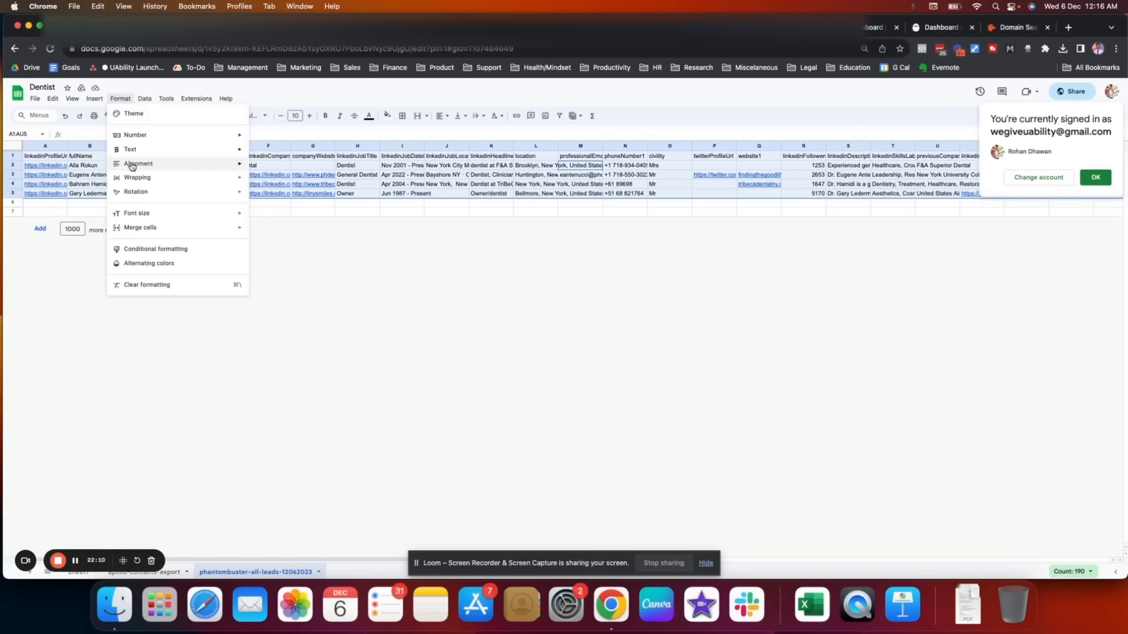
mouse_move(138, 177)
click(272, 207)
Copy the professional email in cell F3 of Sheet1 into cell M4 of the phantombuster-all-leads-12062023 sheet
click(580, 174)
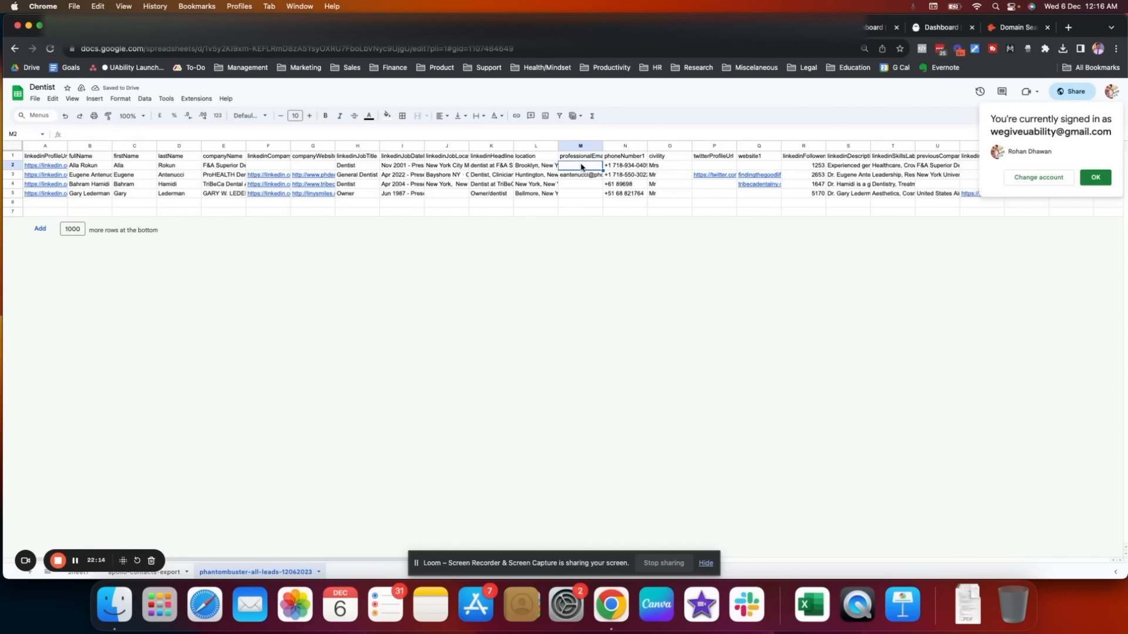
click(79, 573)
click(262, 176)
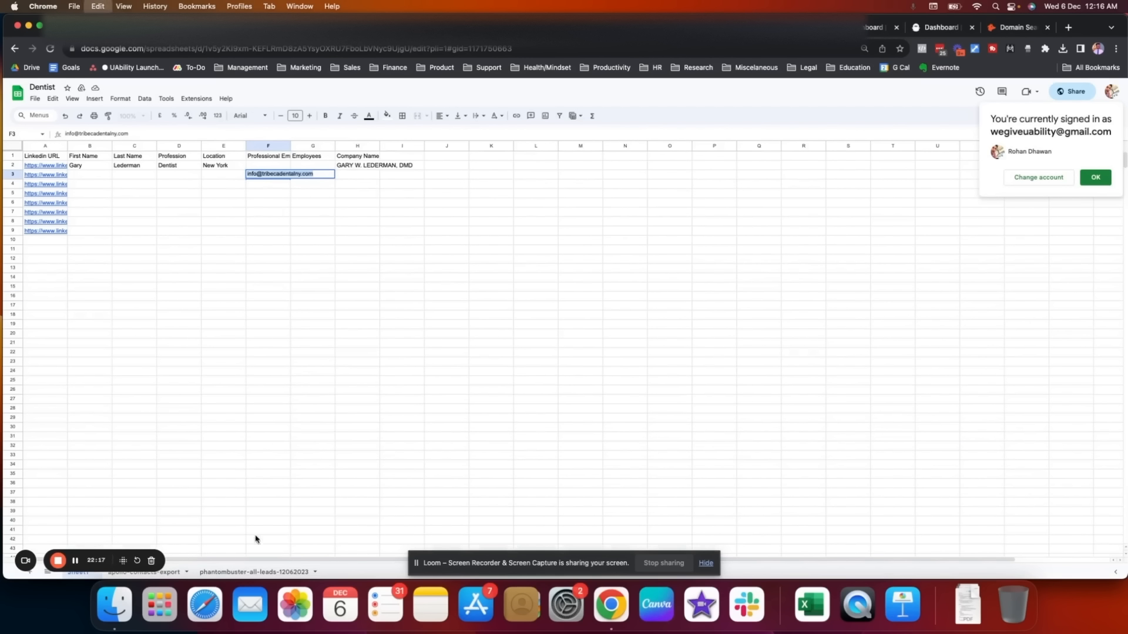
click(246, 573)
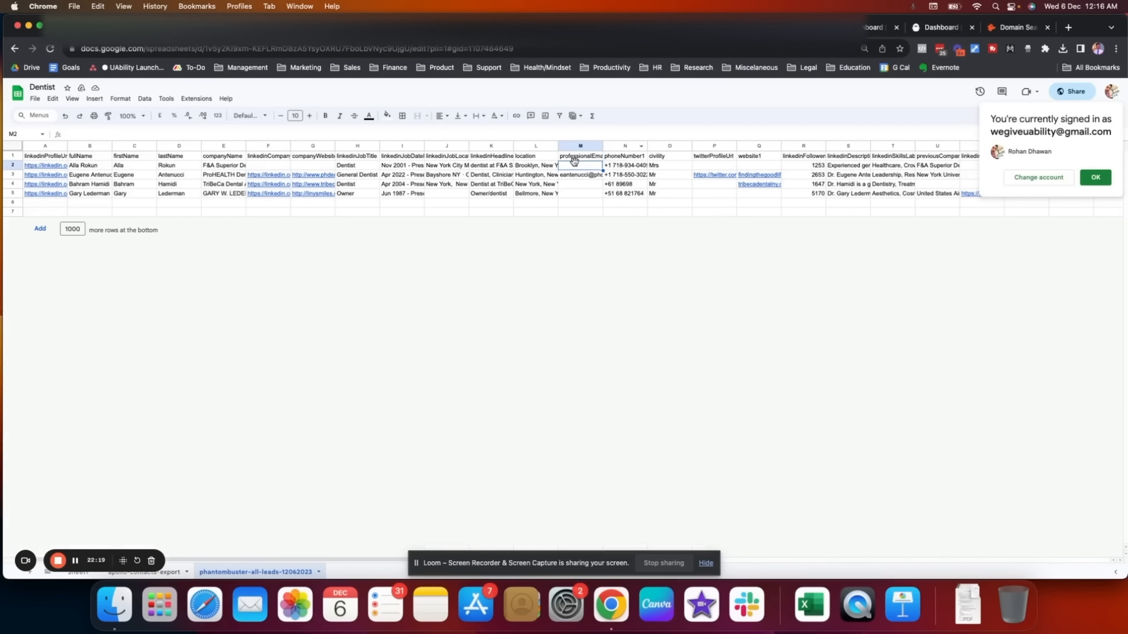
key(super+v)
click(581, 185)
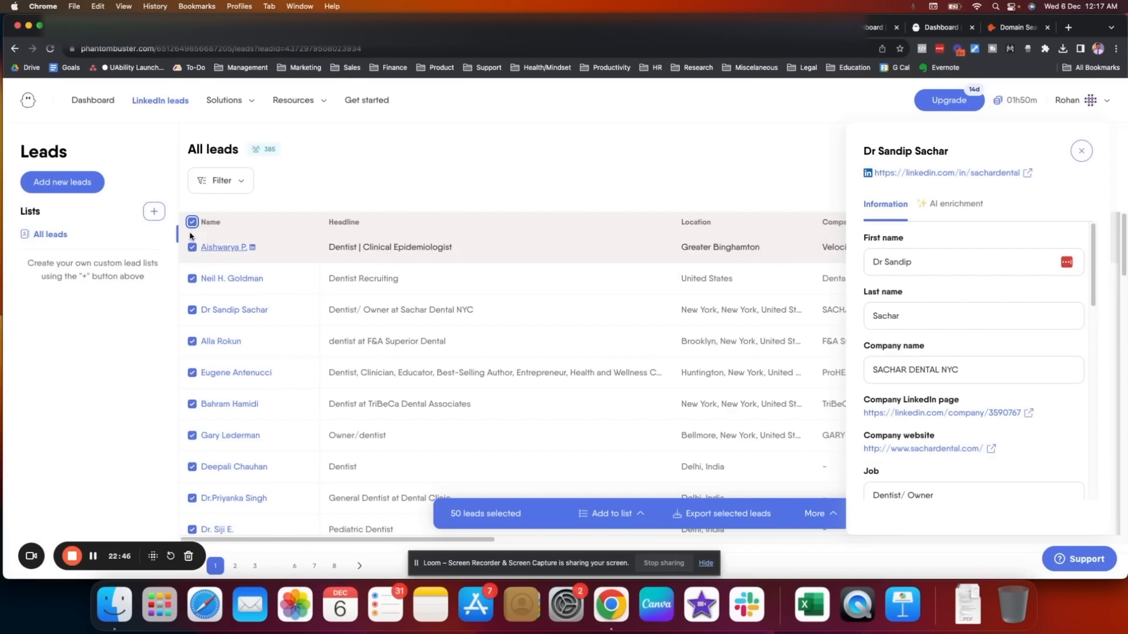
In PhantomBuster, select only the first three leads in the All leads list and export them
click(192, 221)
click(192, 310)
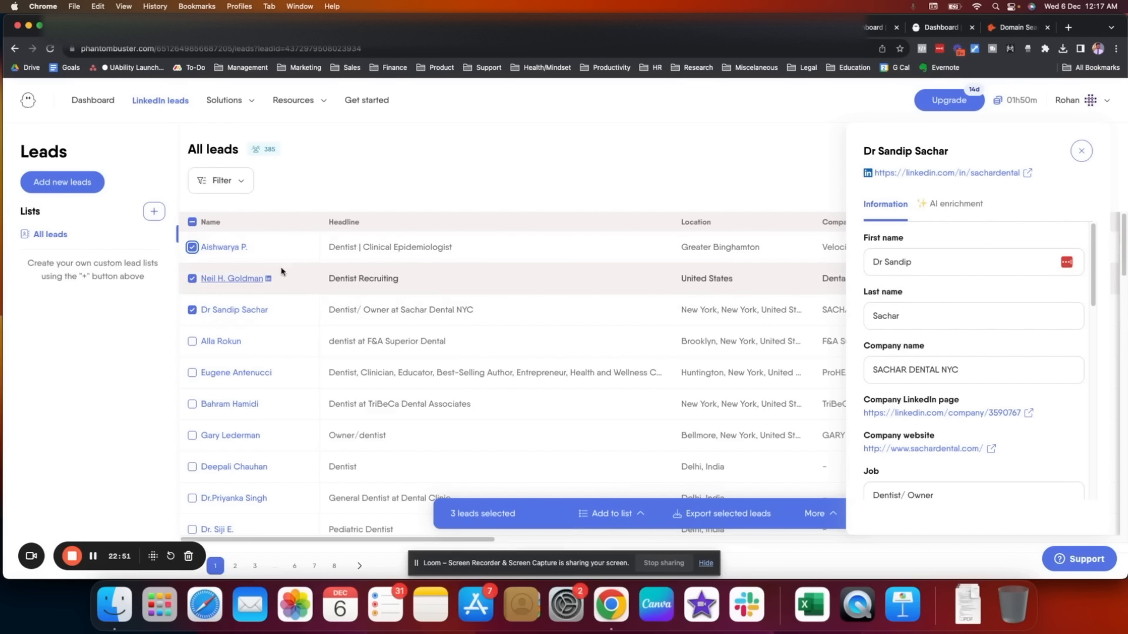
click(722, 516)
click(544, 438)
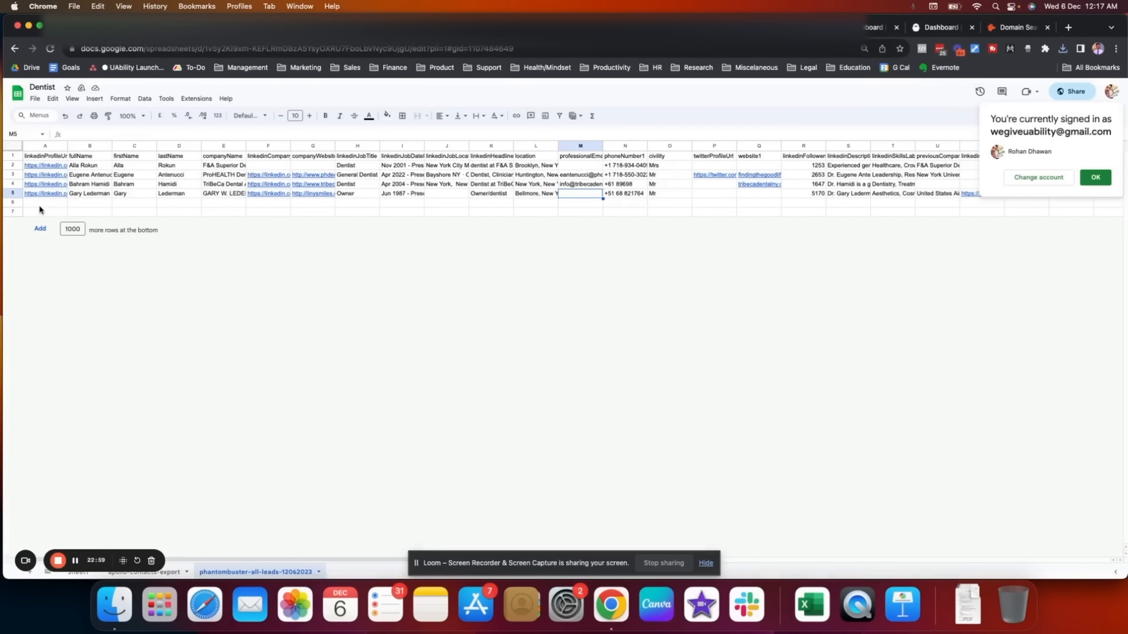
Import the newly exported leads file into the Dentist spreadsheet, appending its rows below the existing phantombuster leads
click(35, 98)
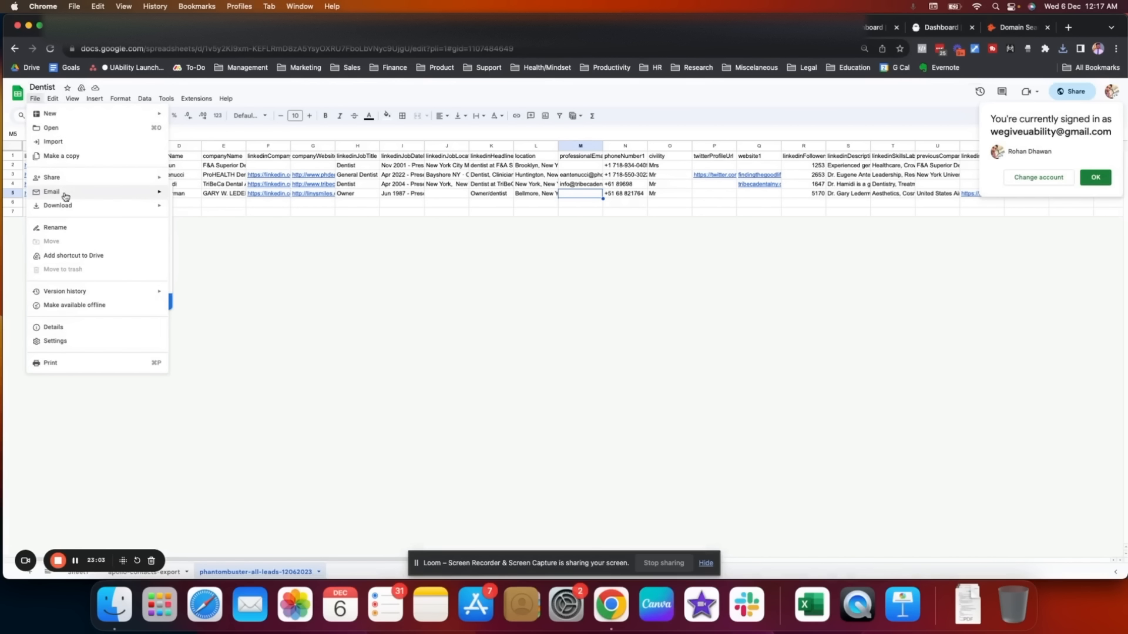
click(53, 142)
click(490, 227)
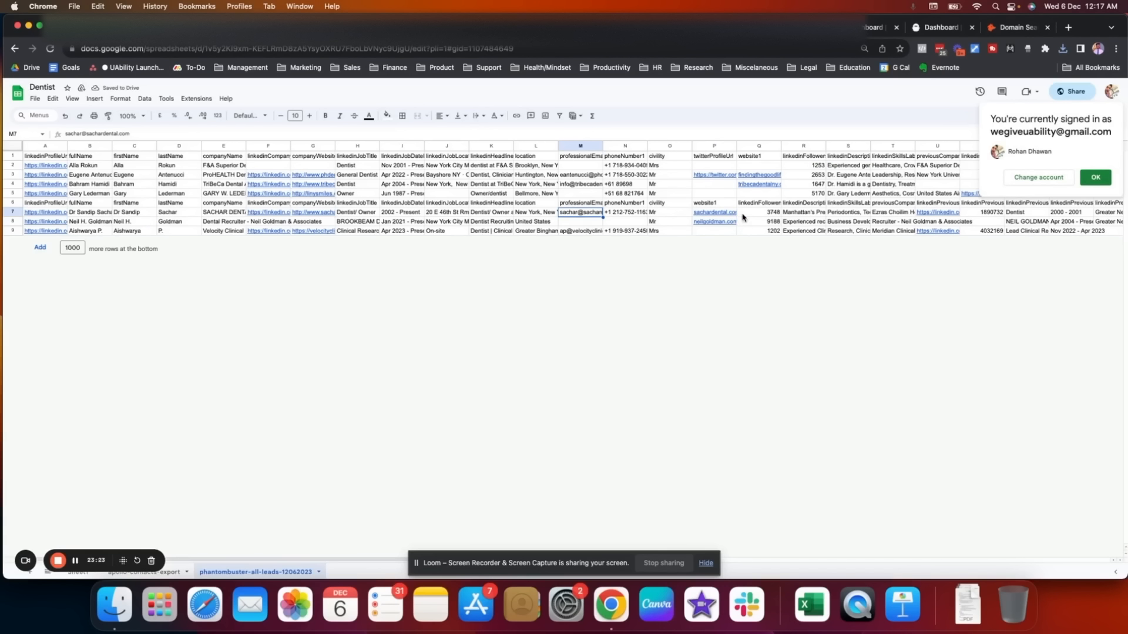
Check the website, professional email and name cells of the imported leads for contacts without an email
drag(728, 213, 731, 222)
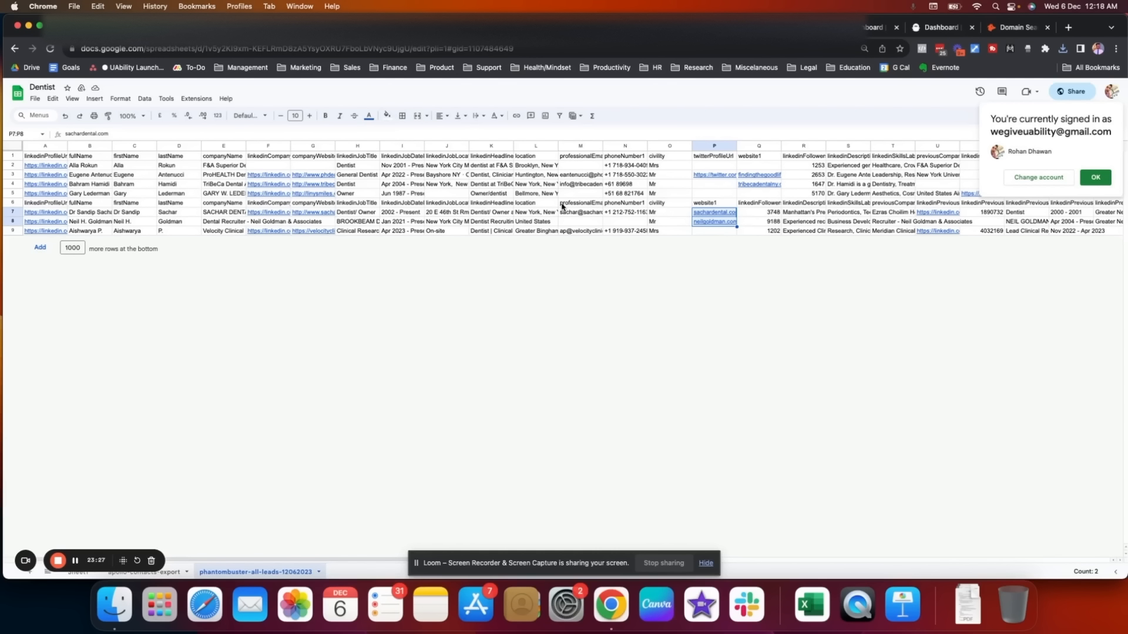
drag(585, 207, 587, 234)
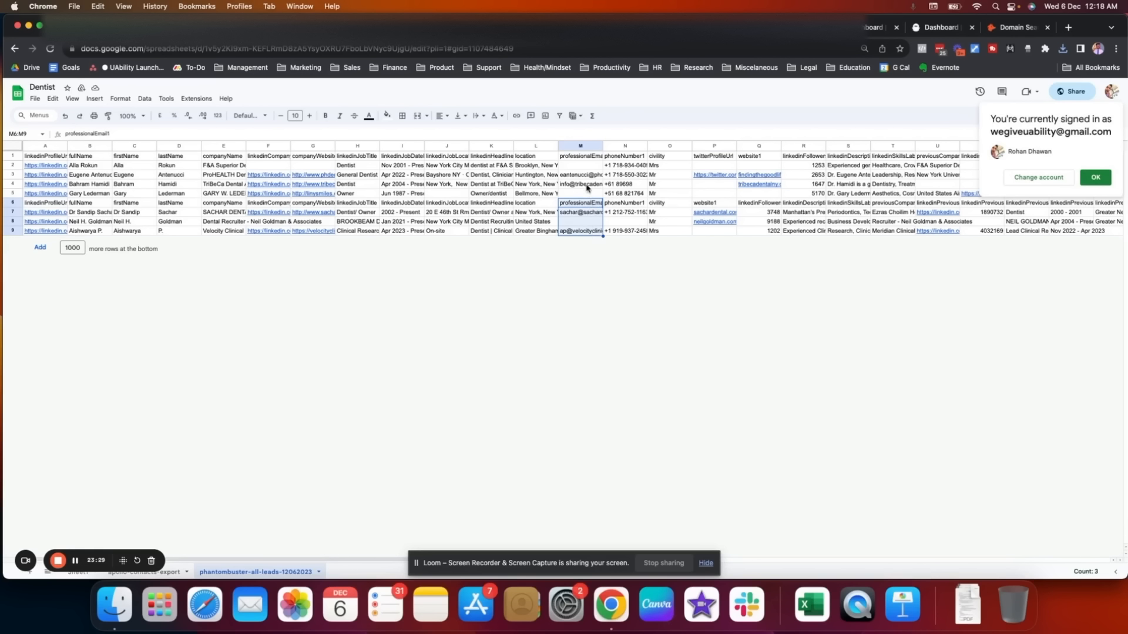
click(92, 185)
drag(97, 195, 200, 194)
click(144, 195)
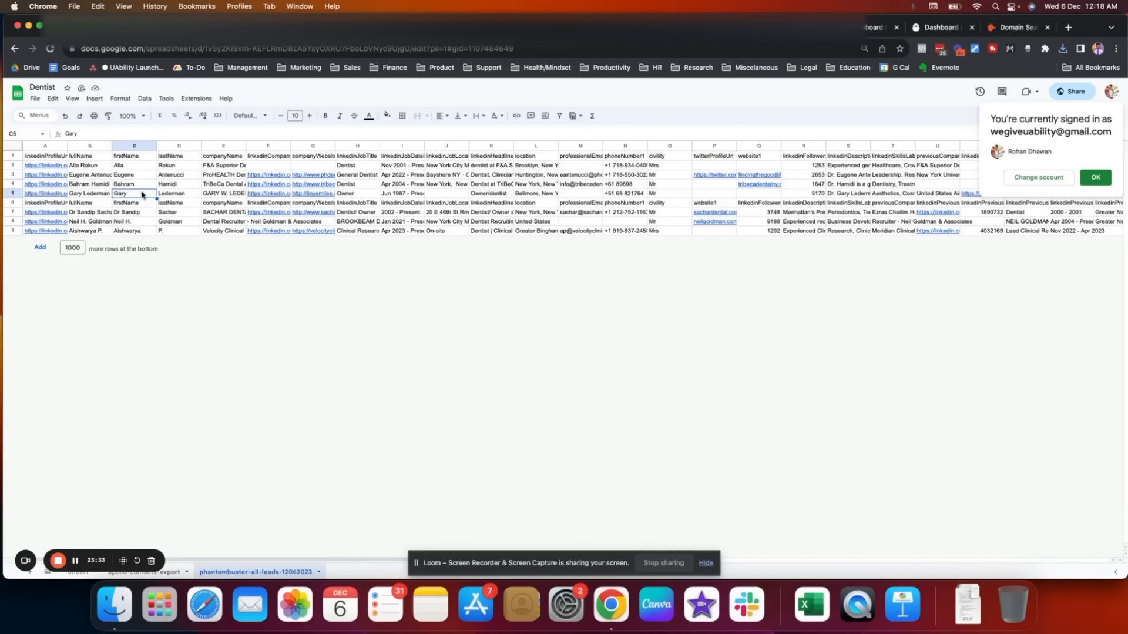
Open the LinkedIn profile linked in row 5 and search the web for SalesQL in another tab
click(58, 196)
click(59, 208)
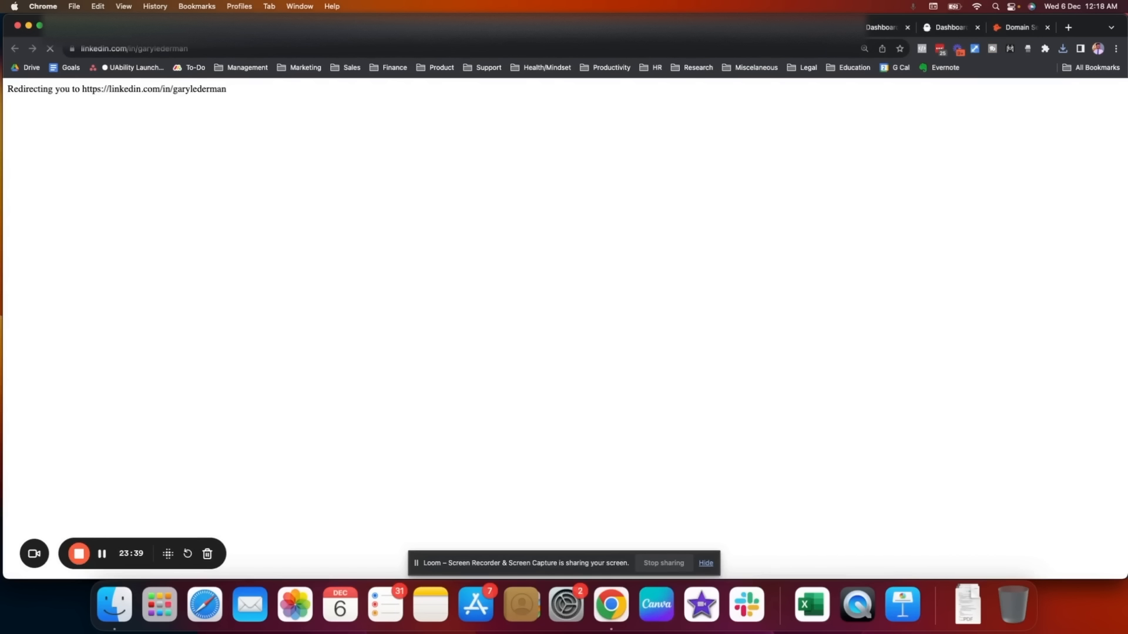
click(379, 27)
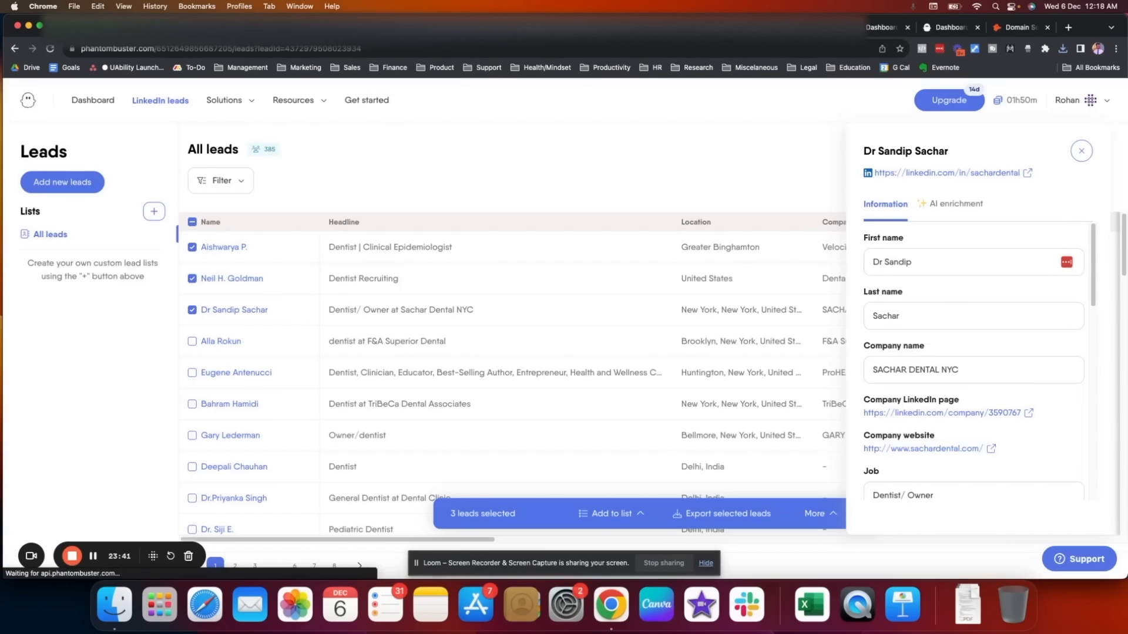
click(377, 49)
text(salesql)
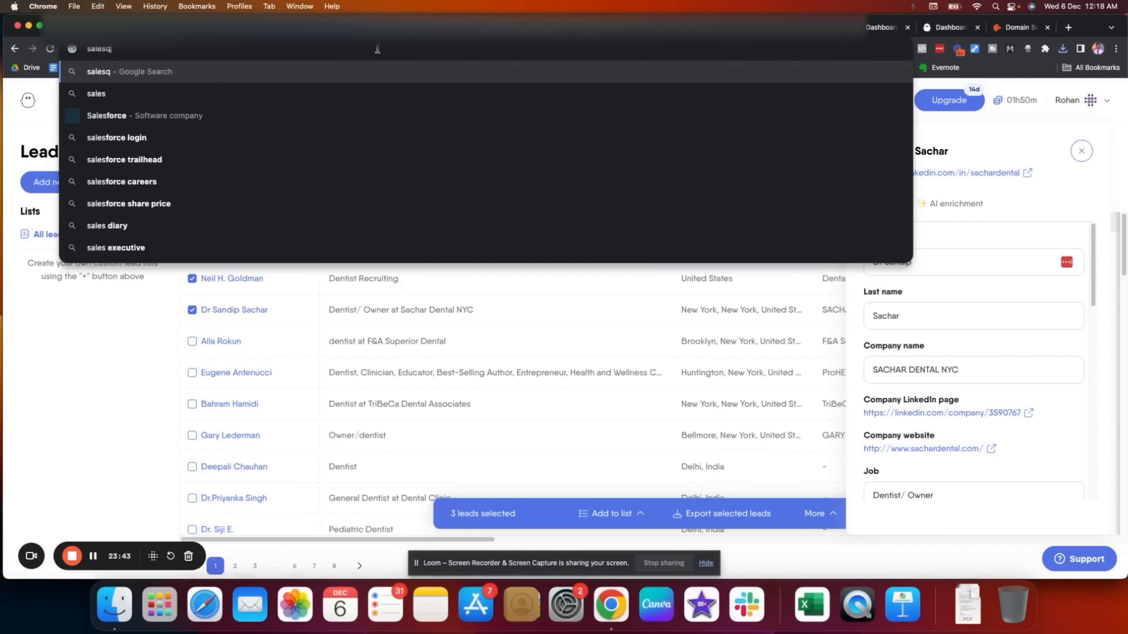
key(Return)
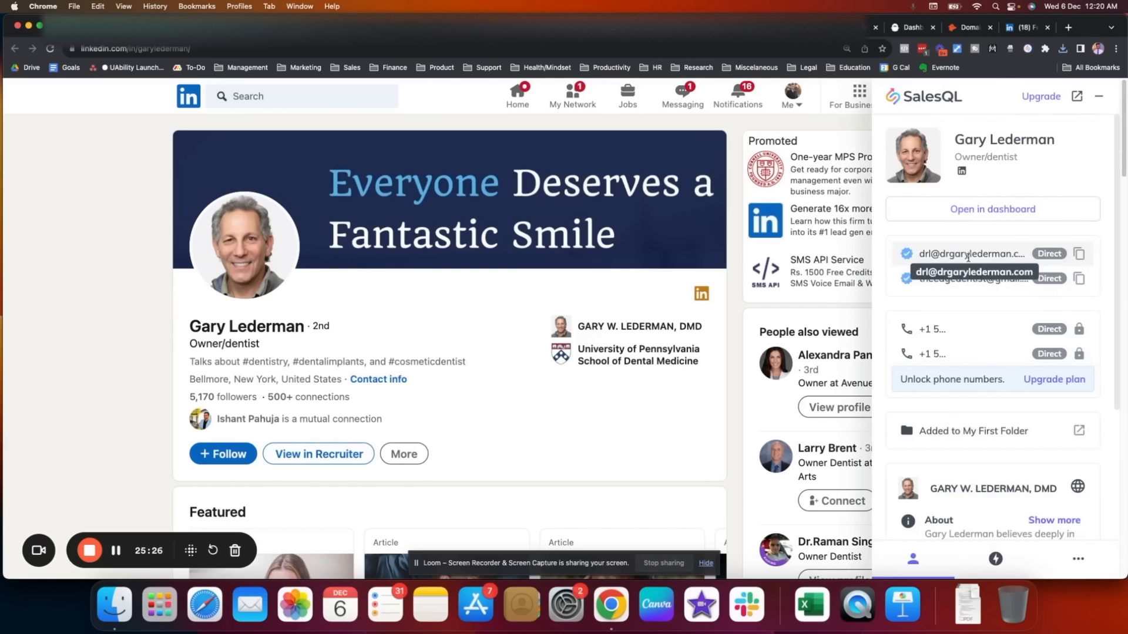
Copy the second email SalesQL lists for the row 5 lead into the professional email cell M5 of the Dentist spreadsheet
click(1079, 278)
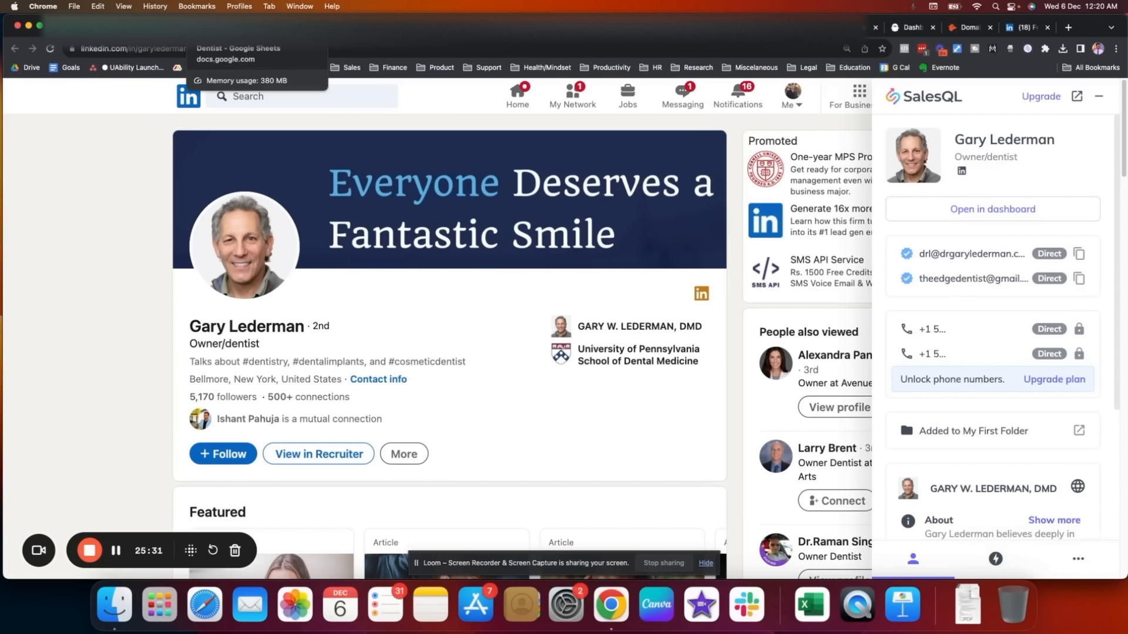
click(202, 27)
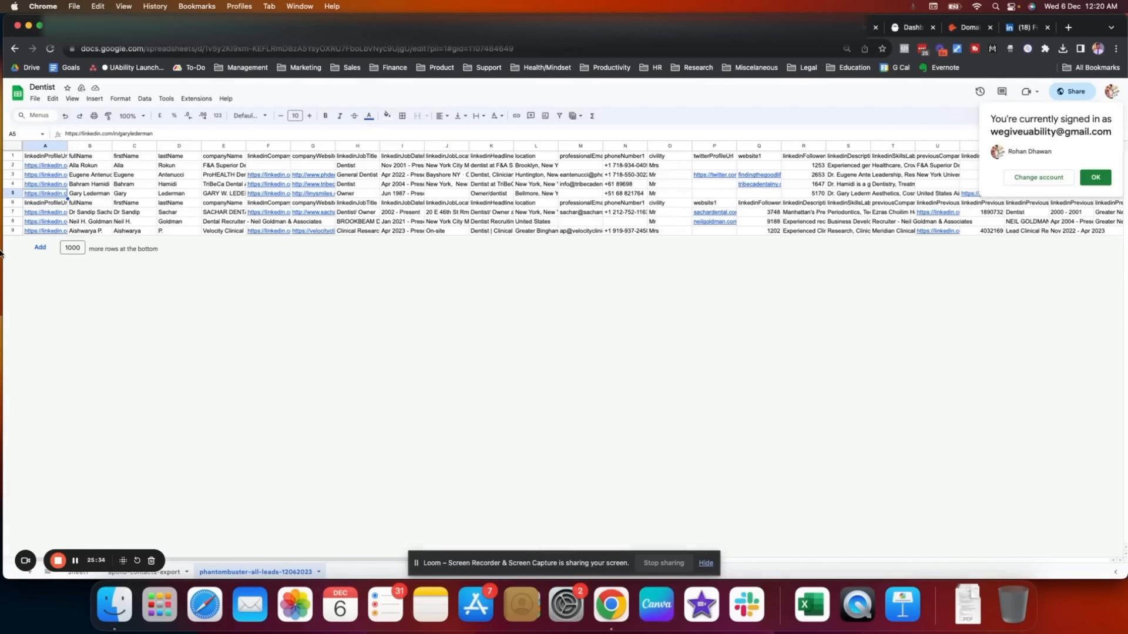
click(573, 193)
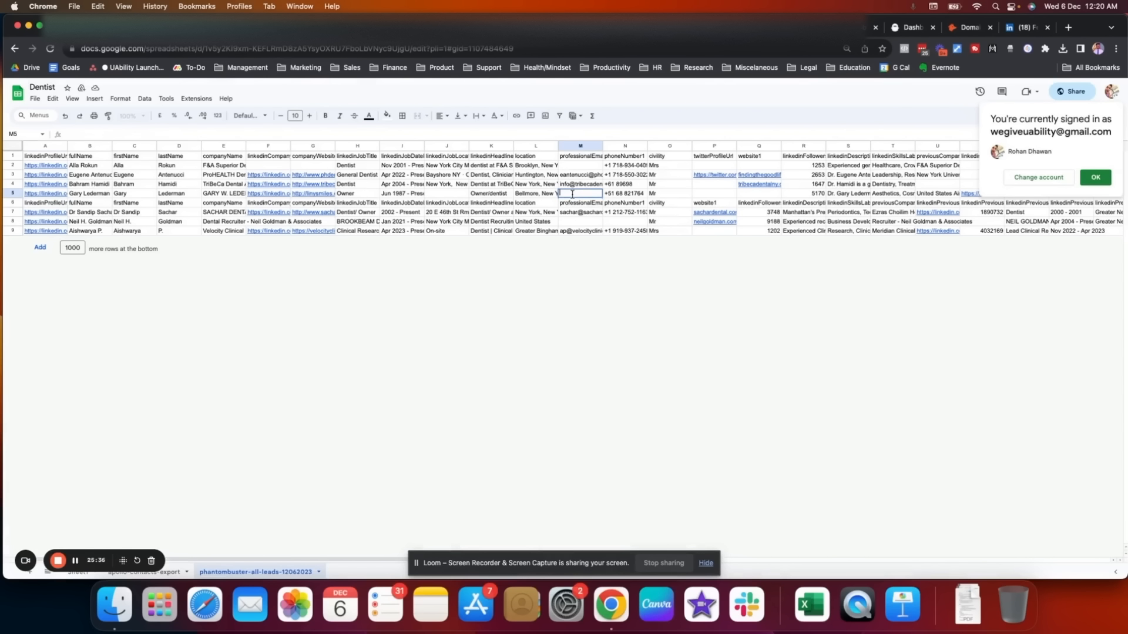
key(cmd+v)
key(Return)
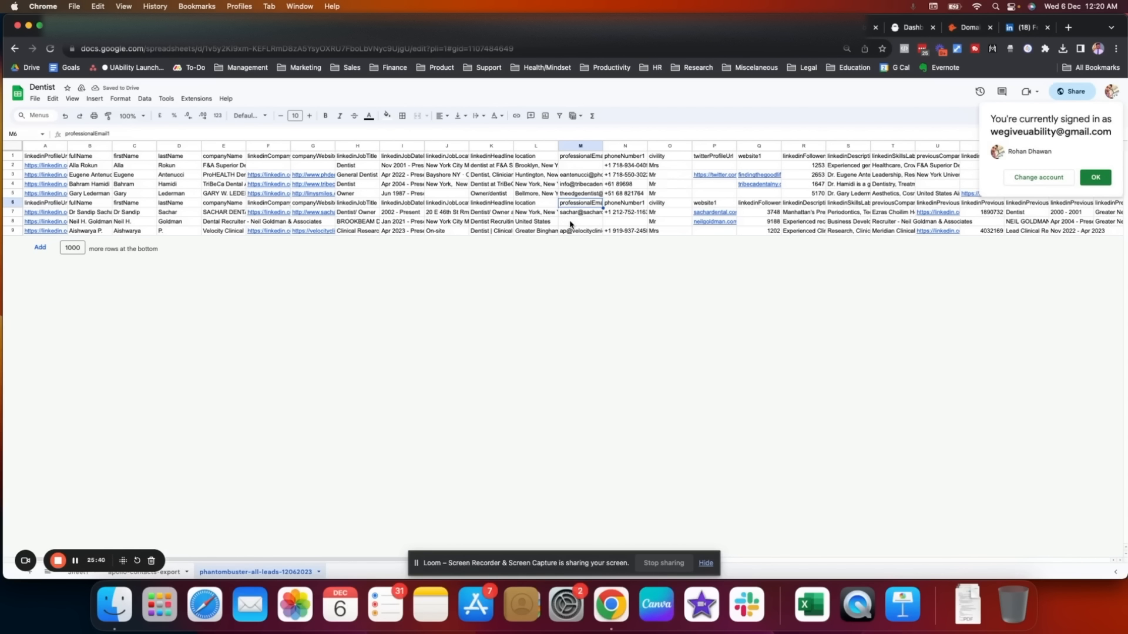
Open the LinkedIn profile linked in row 8, reveal the lead's contact info with SalesQL and copy the email
click(54, 222)
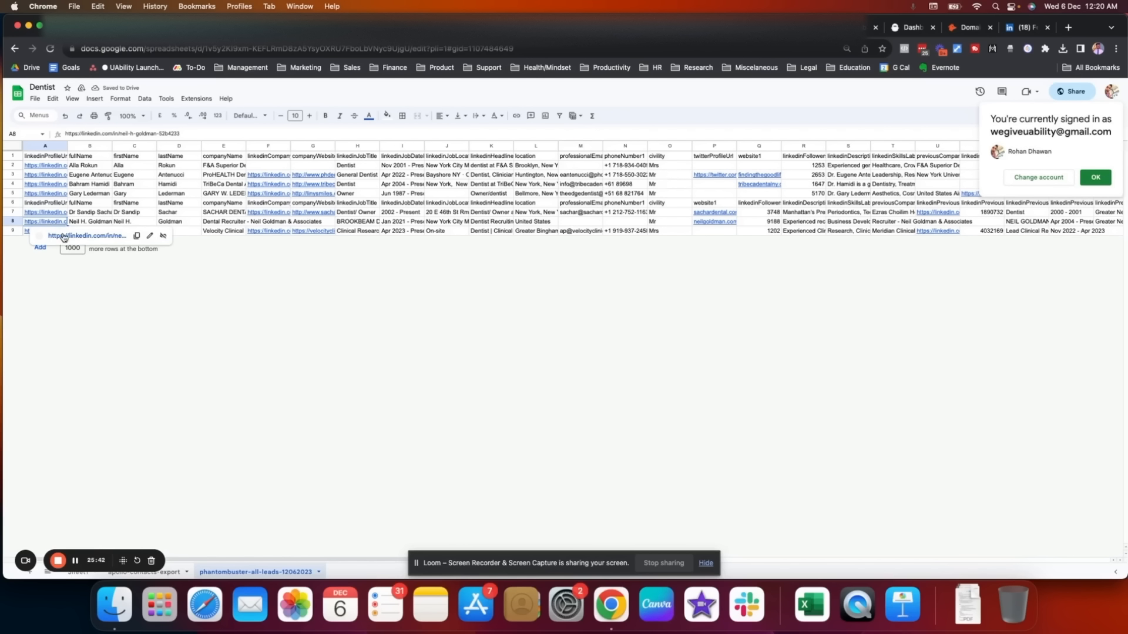
click(64, 237)
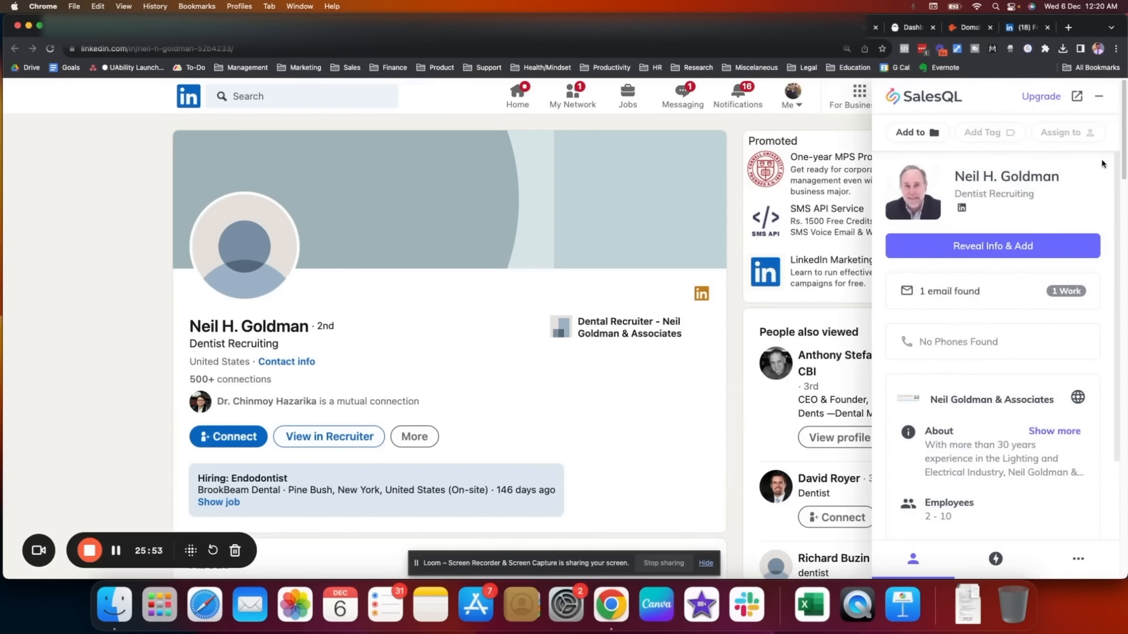
click(1036, 249)
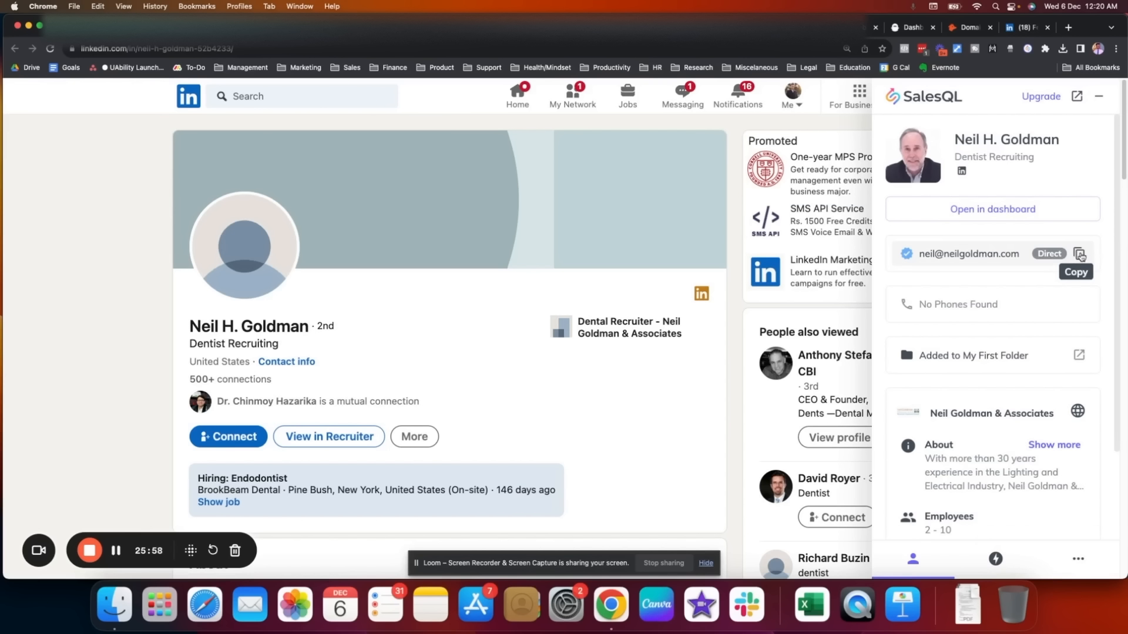
click(1081, 253)
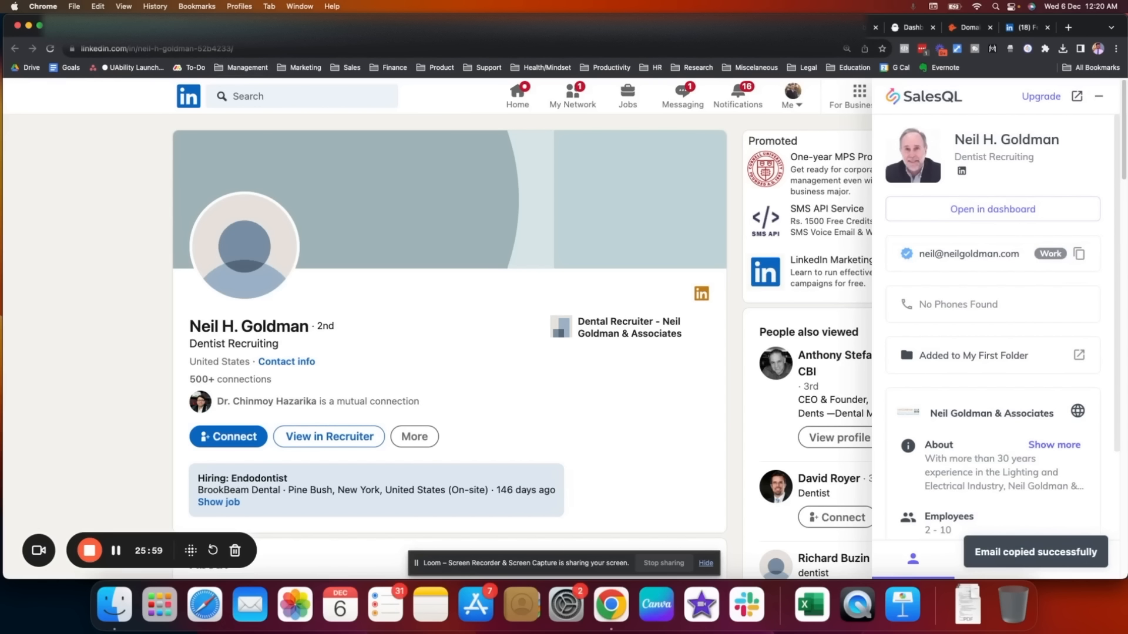
Return to the Dentist spreadsheet and paste the copied email into the professional email cell M8
click(253, 28)
key(ctrl+shift+Tab)
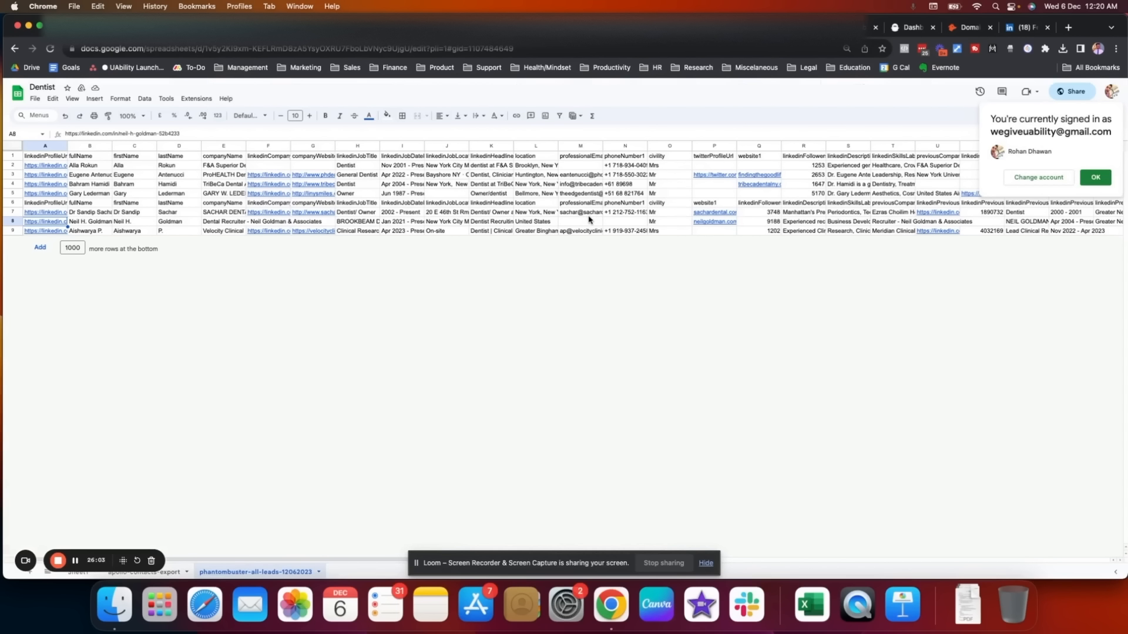
click(567, 222)
double_click(568, 222)
key(super+v)
key(Return)
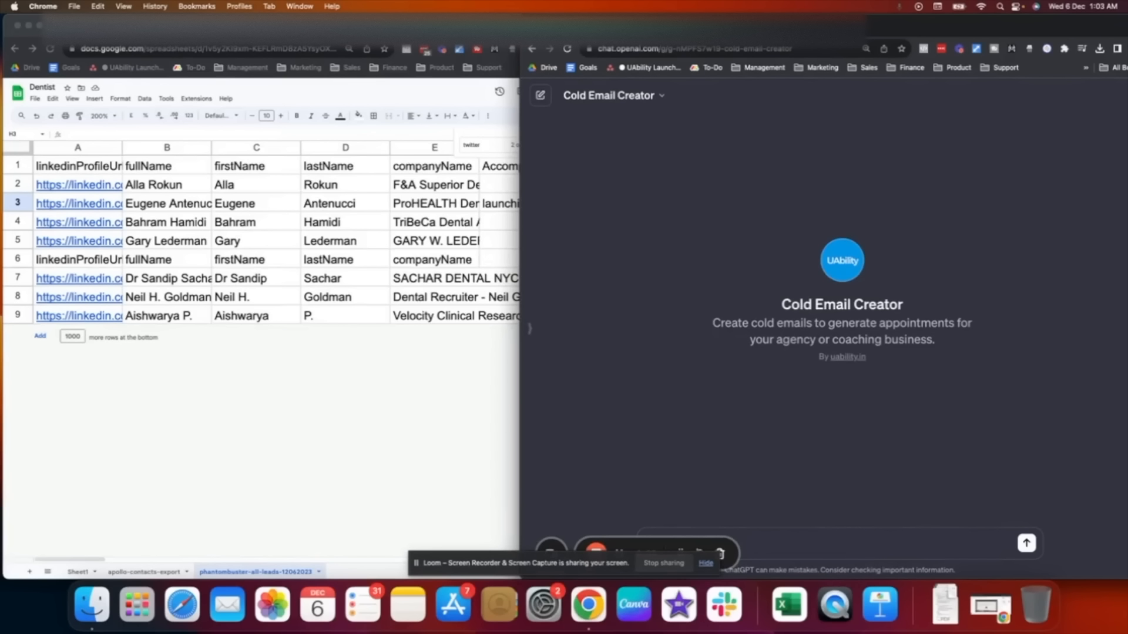
Start the Cold Email Creator prompt with "Please help me create a cold email using the following information:" and add the full name from cell B3
text(create a cold email using the following information:)
key(shift+Return)
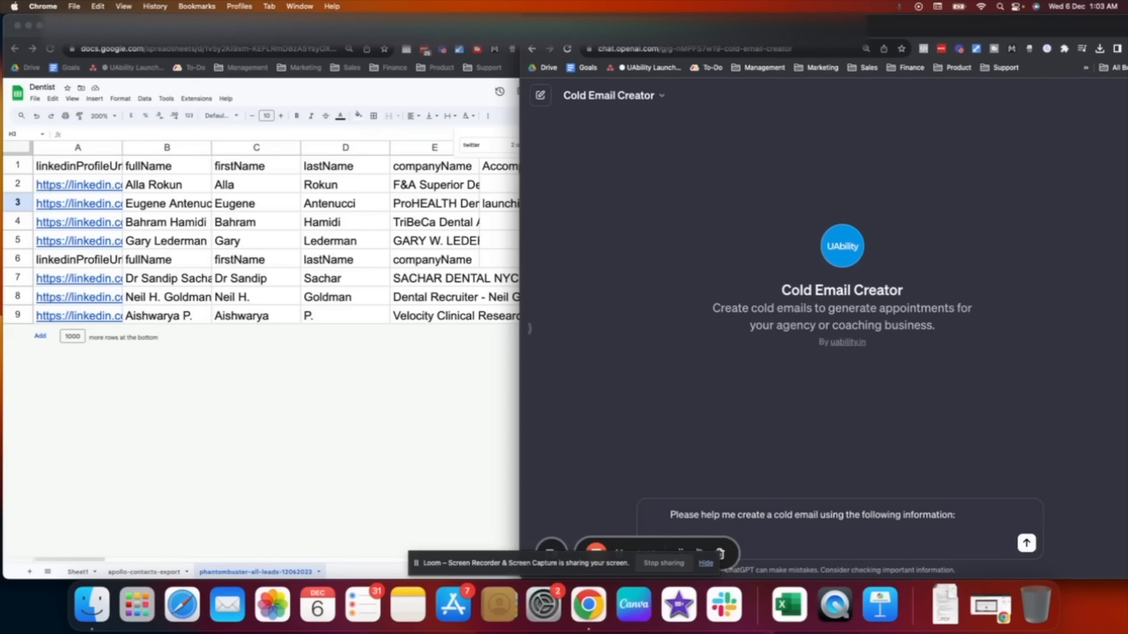
double_click(151, 204)
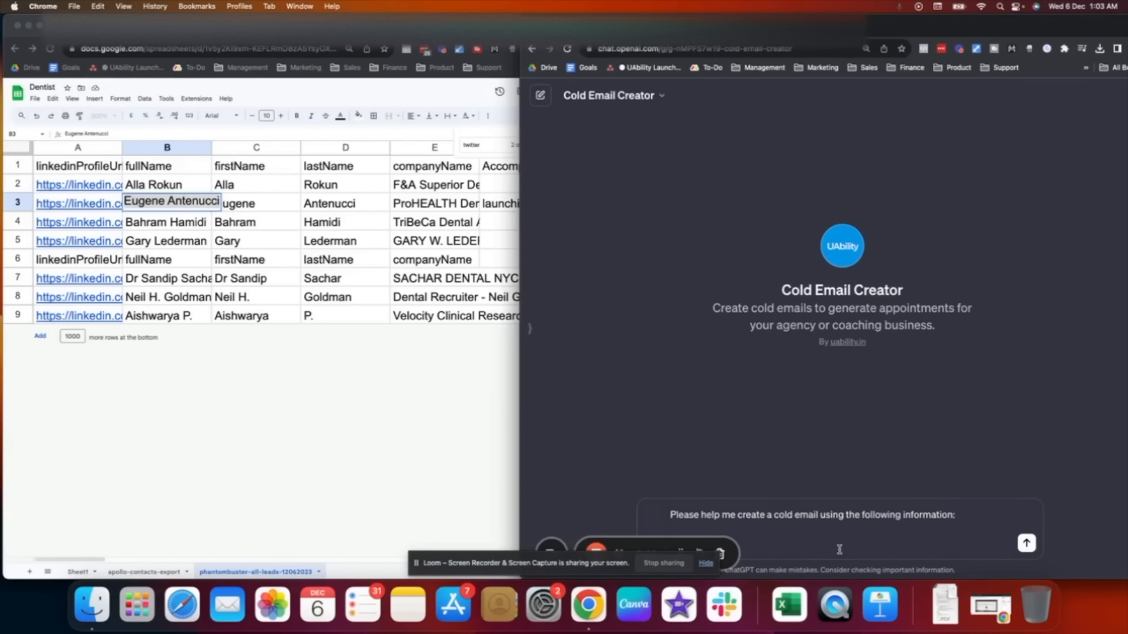
key(super+v)
key(shift+Return)
Copy the accomplishment text about the book launch from cell F3 into the prompt as item 2, Accomplishment
click(499, 238)
double_click(516, 204)
key(super+a)
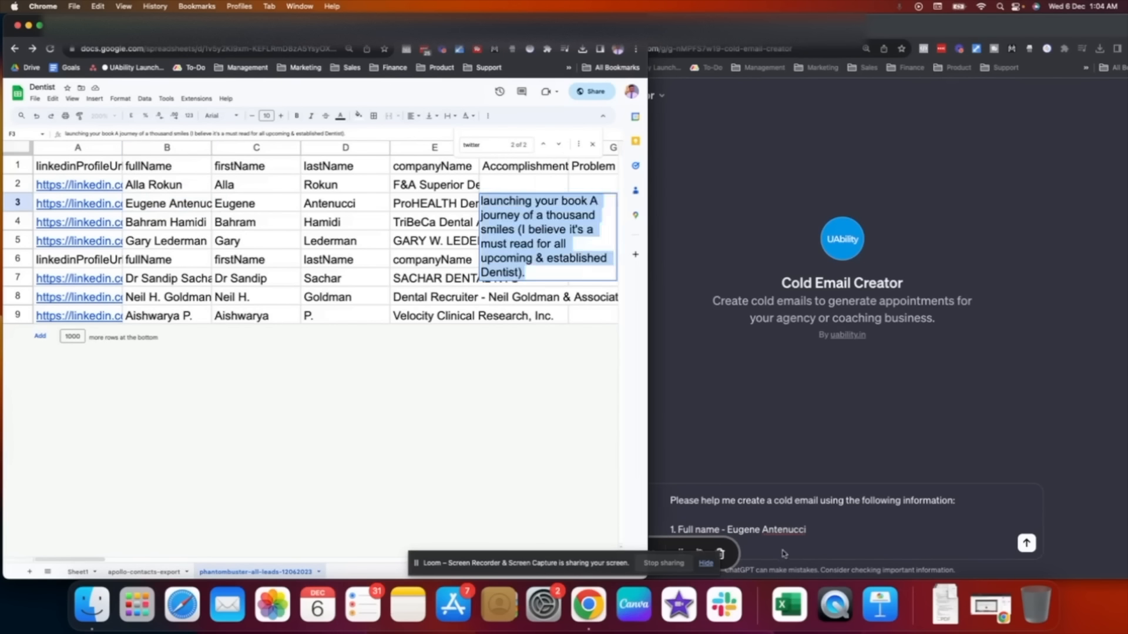
click(785, 551)
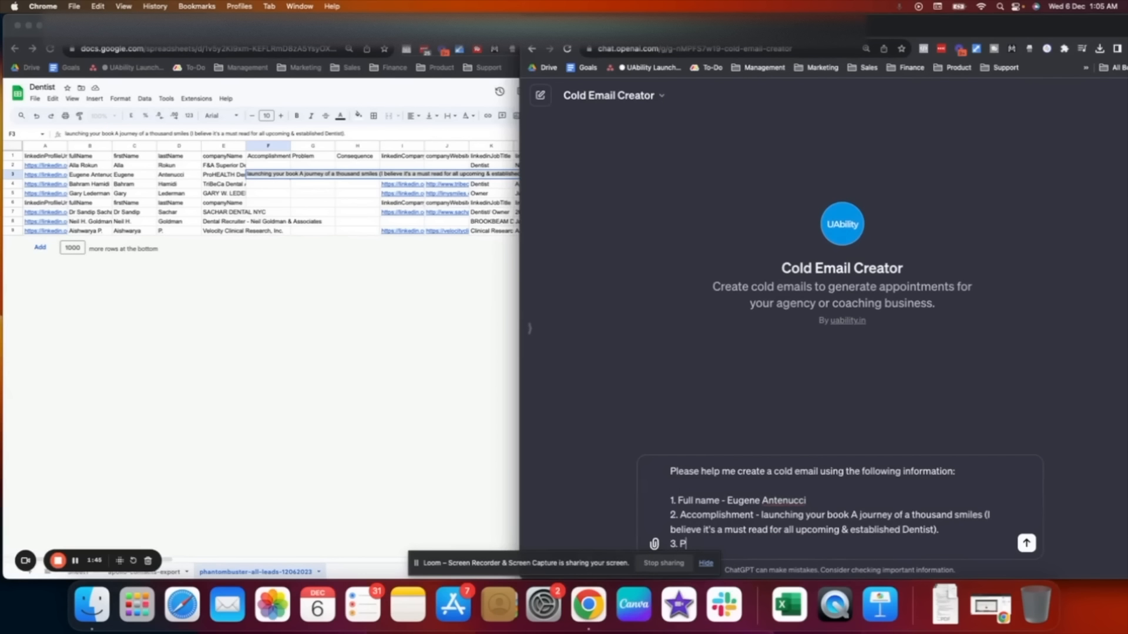
Add item 3, Problem, to the prompt with the text copied from cell G3, and submit the prompt
text(Problem -)
click(302, 177)
double_click(303, 176)
key(super+a)
key(super+c)
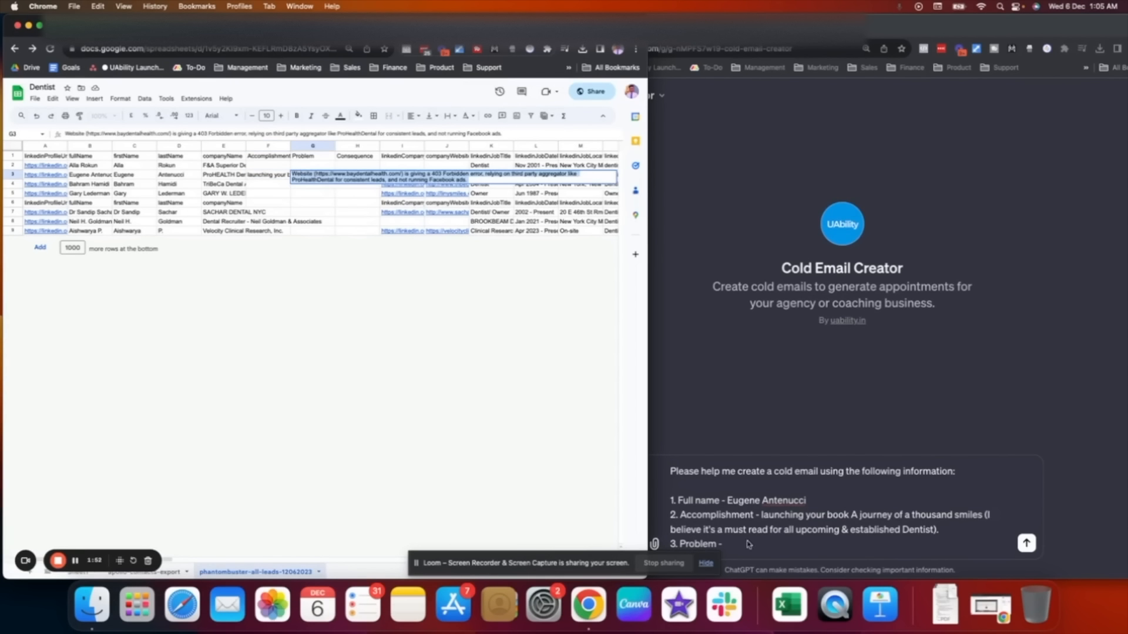
click(832, 478)
key(super+v)
key(Return)
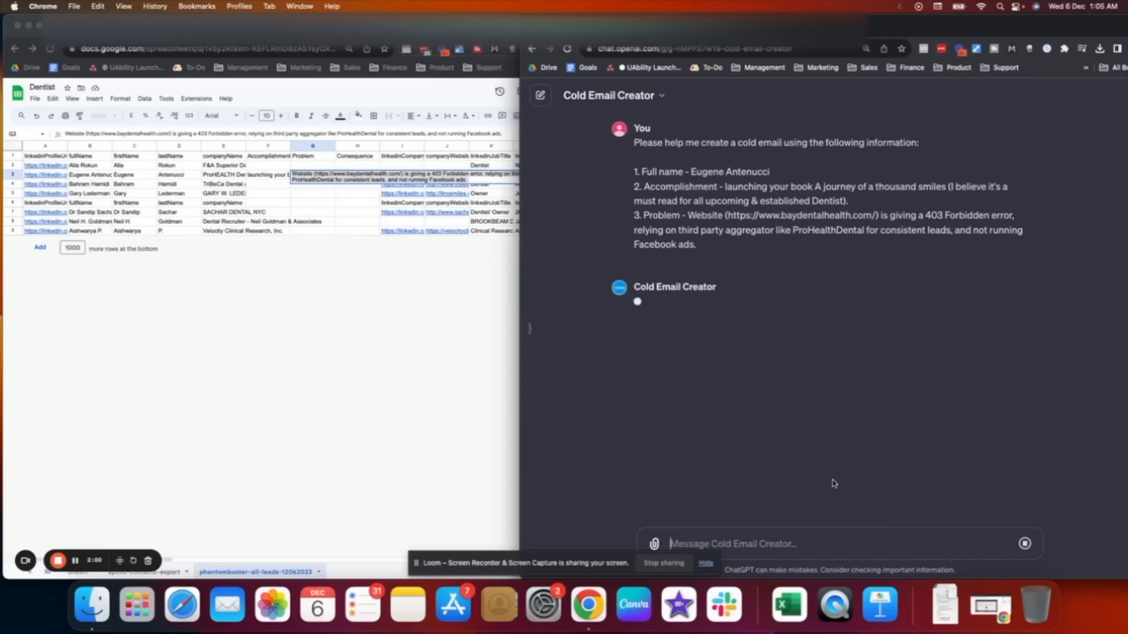
Stop the response and edit the submitted prompt, inserting "2. Profession - Dentist" and "3. Location -" below the full name
click(1026, 543)
click(639, 263)
click(775, 172)
key(Return)
text(2. Profession - Dentist)
key(Return)
text(3. Location -)
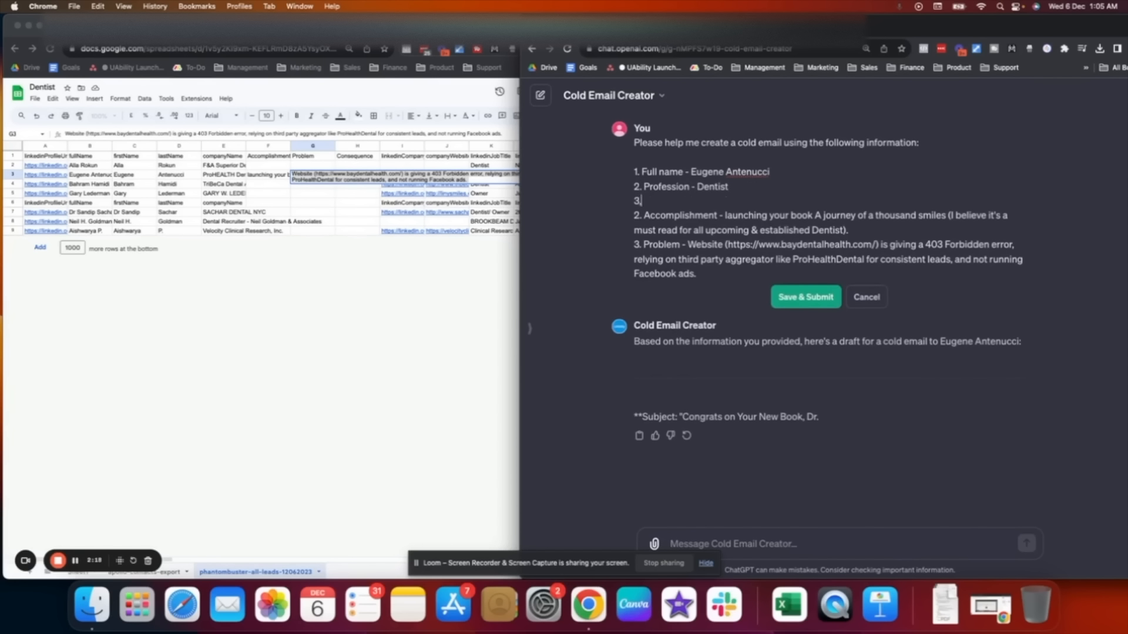
Copy the location from cell M3 into prompt item 3, keeping only "Bayshore NY"
click(328, 193)
drag(320, 175, 580, 175)
double_click(581, 176)
key(super+a)
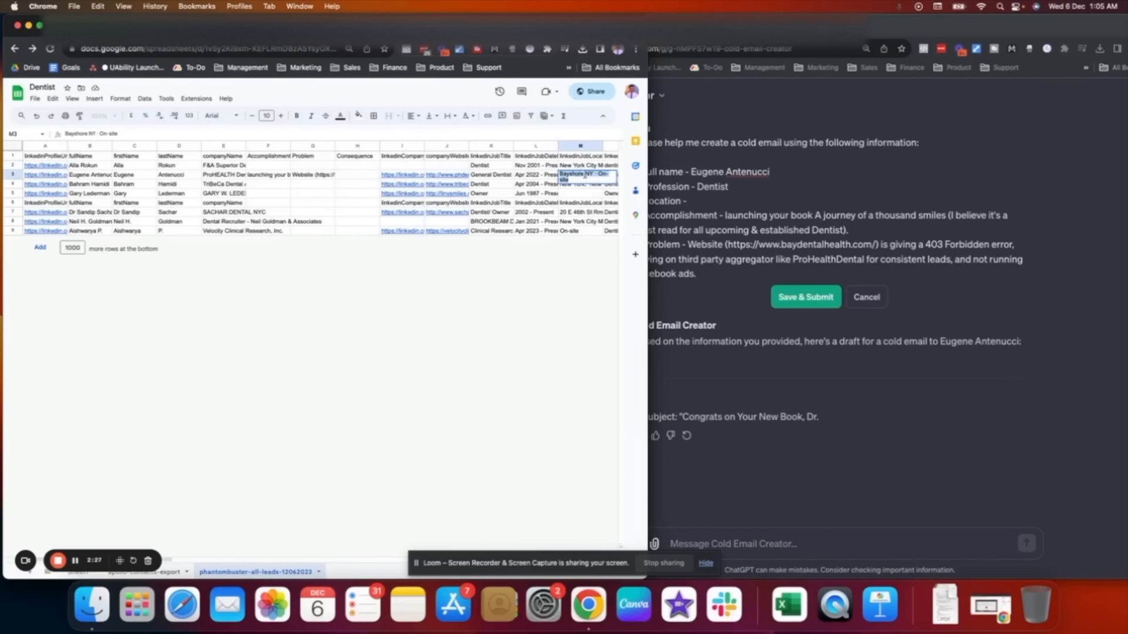
key(super+c)
click(796, 237)
key(super+v)
drag(785, 201, 744, 200)
key(BackSpace)
Renumber the Accomplishment item as 4 and the Problem item as 5 in the prompt
click(640, 215)
key(BackSpace)
text(4)
click(640, 245)
key(BackSpace)
text(5)
Add item 6, Your services - "Marketing and web design agency that helps Dentist generate consistent, predictable, and reliable implant patients and appointments."
key(Return)
text(6. Your services - Mark)
text(eting and web d)
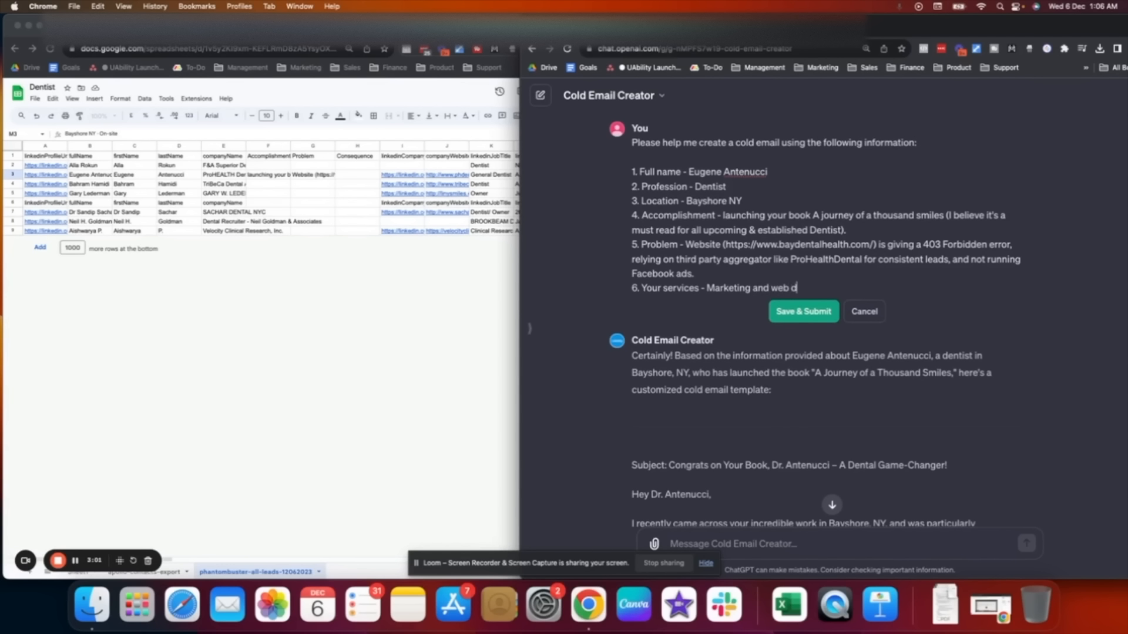
text(esign agency that helps Dentist generate consistent, predictable, and reliable implant patie)
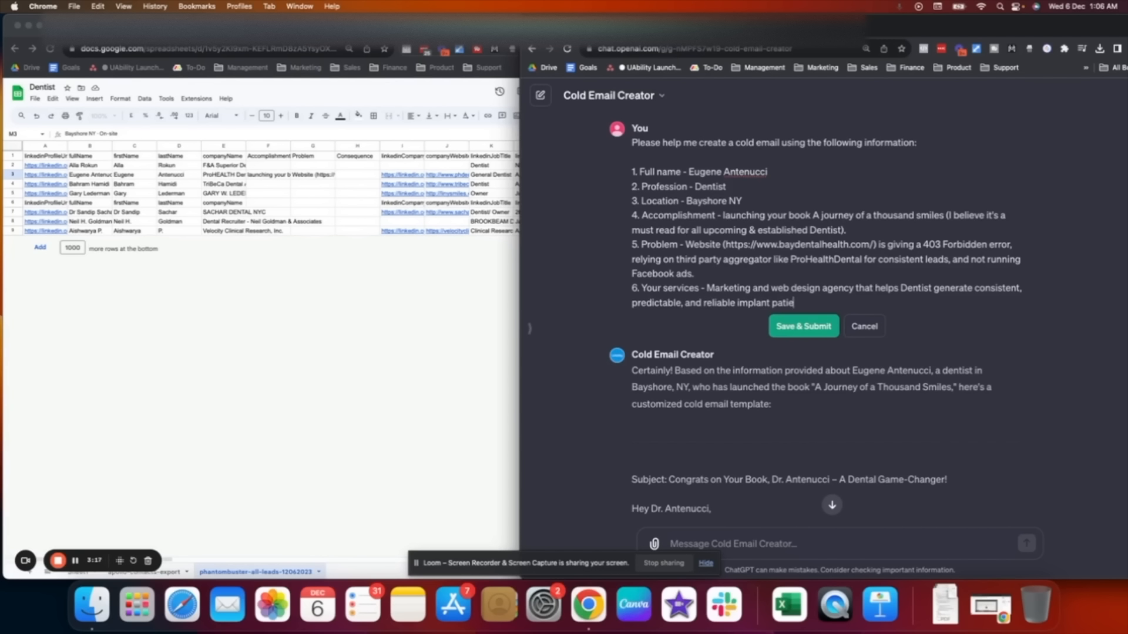
text(nts and appointments.)
Add "7. Company Name - SmileBoostAds" to the prompt and resubmit the edited message
key(Return)
text(7. Company Name - )
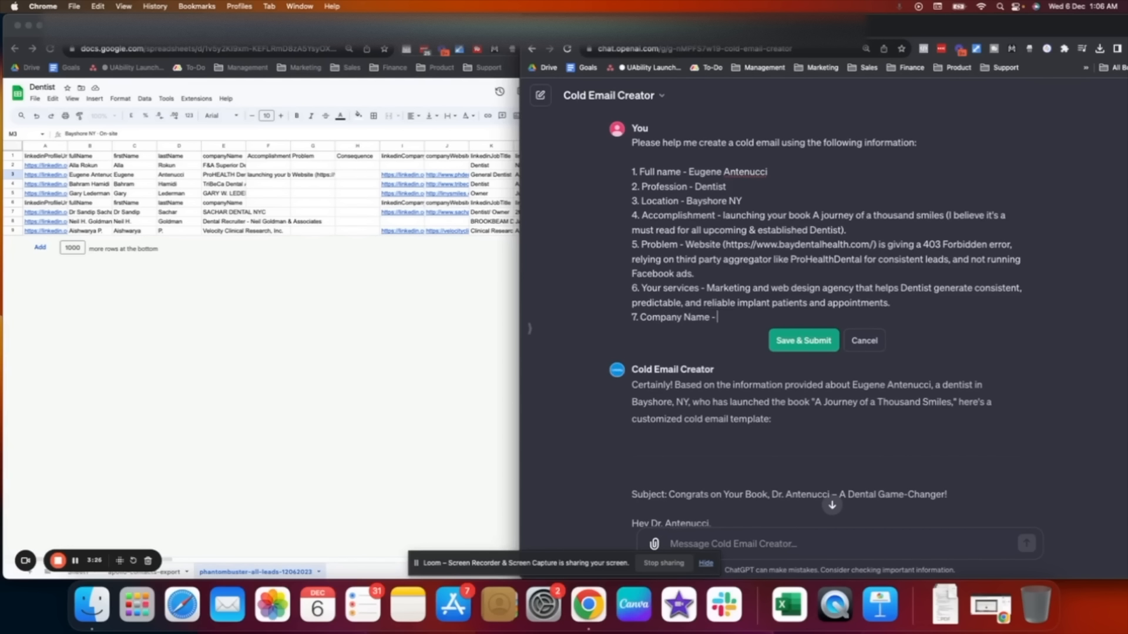
text(SmileBoostAds)
click(804, 341)
Write a follow-up asking to add the opportunity cost of not advertising on Facebook, lacking a functioning website and relying on a third party aggregator taking a massive cut
text(Can you add the opportunity)
text( cost of not)
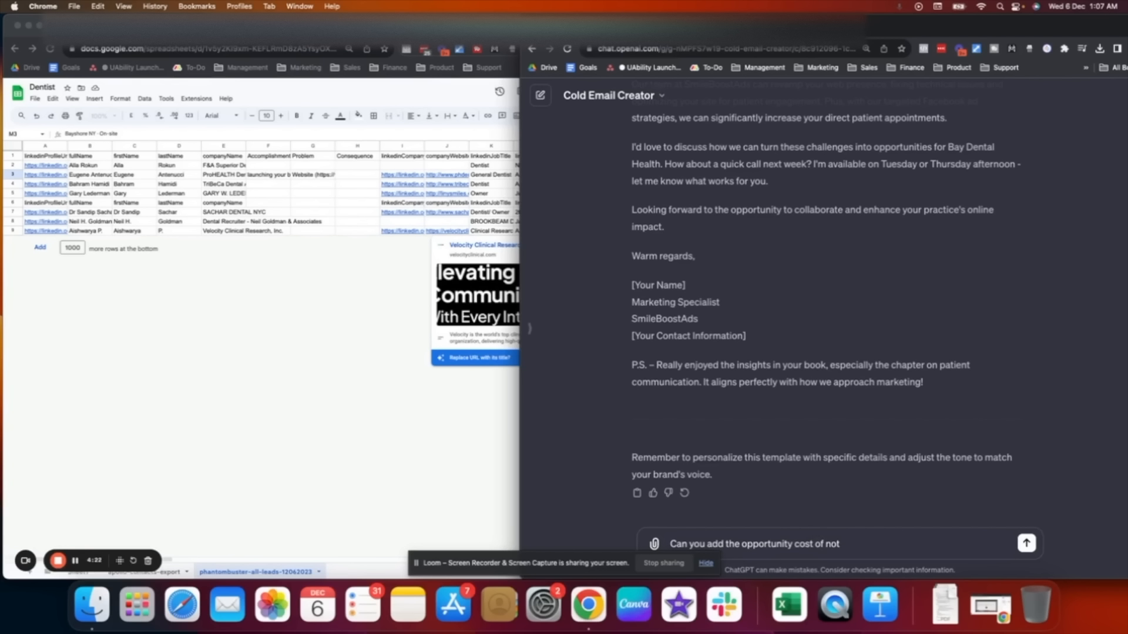
text( advertising on Facebook and having a proper functioning w)
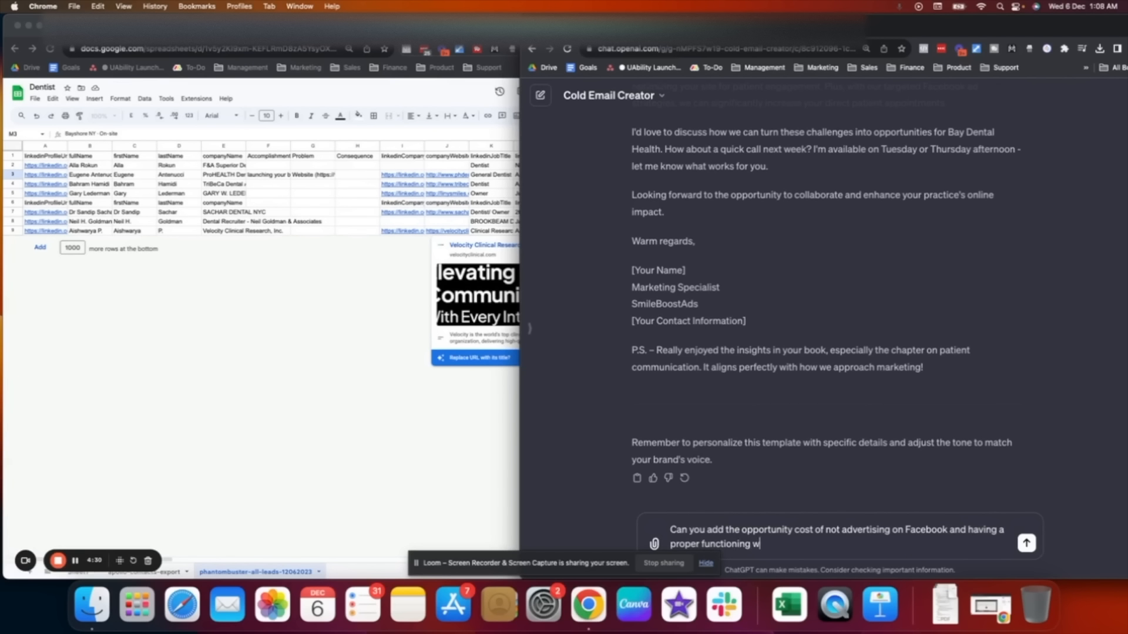
text(ebsite and only relying on a third party ag)
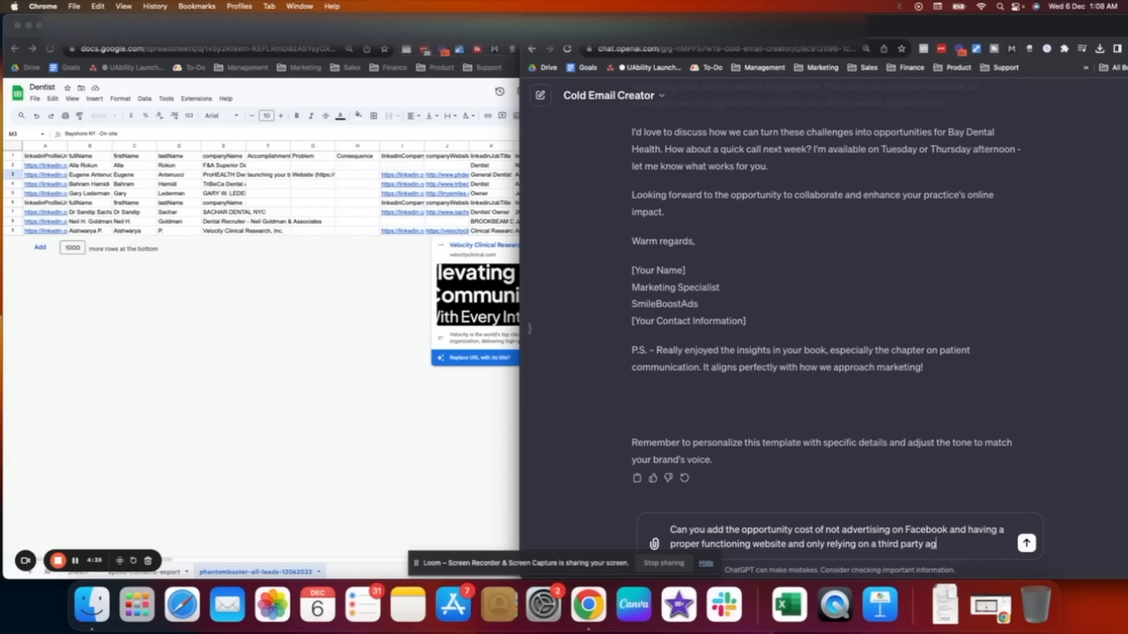
text(reggator that takes a massive cut?)
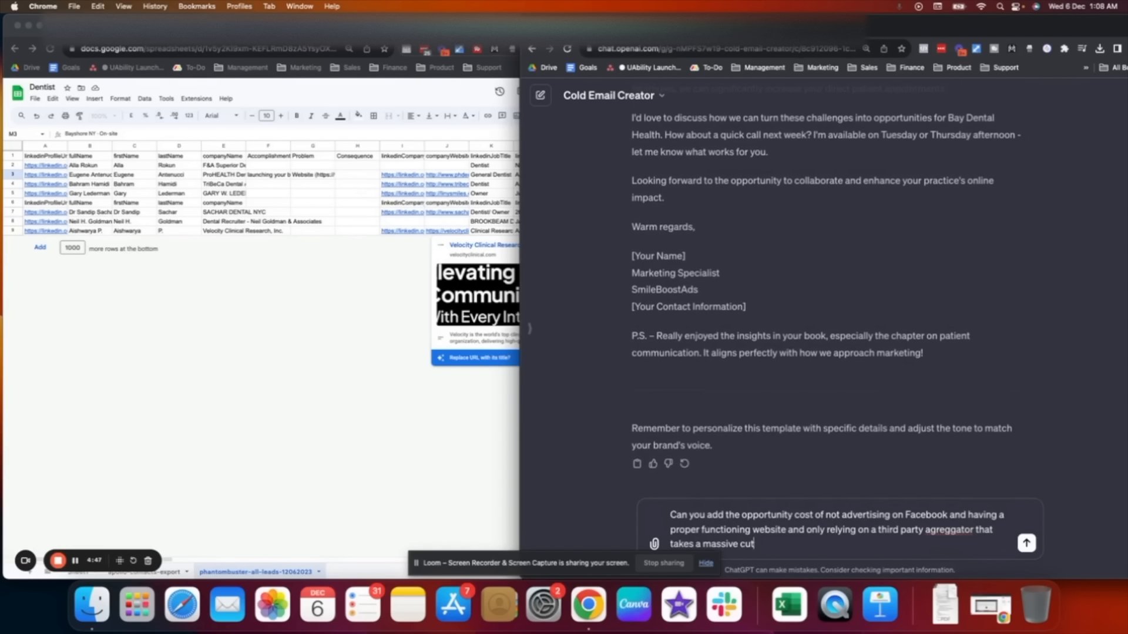
Add a request to make the email from the sender's full name as Founder of SmileBoostAds, and correct the spelling of "aggregator"
key(shift+Return)
text(Also make the email from Rohan )
text(Dhawan - Founder of SmileBoostA)
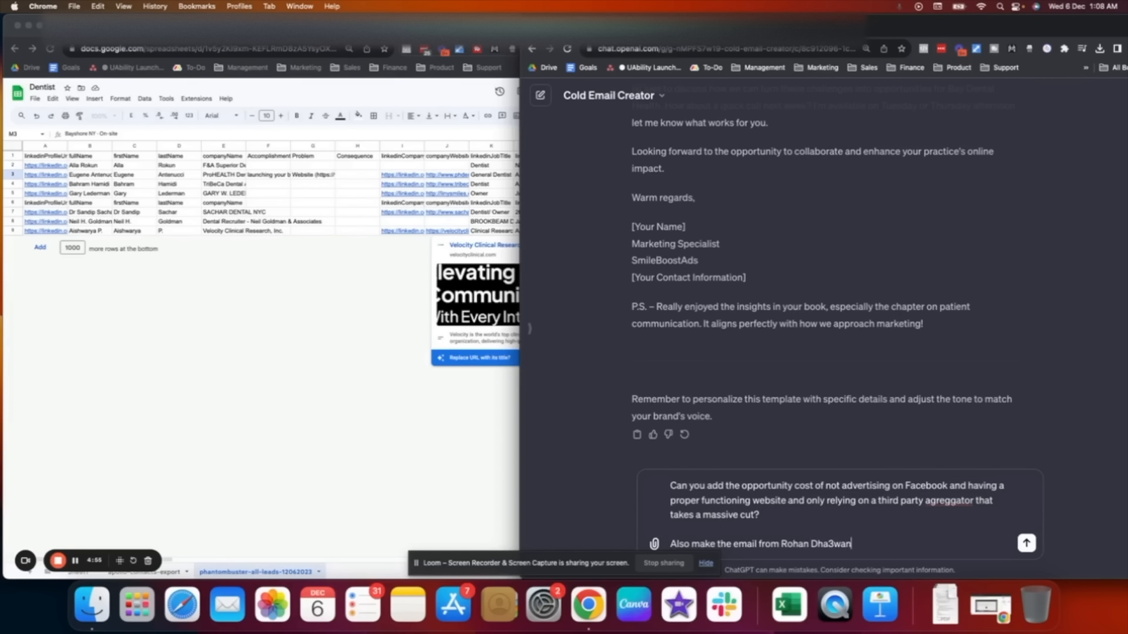
right_click(958, 500)
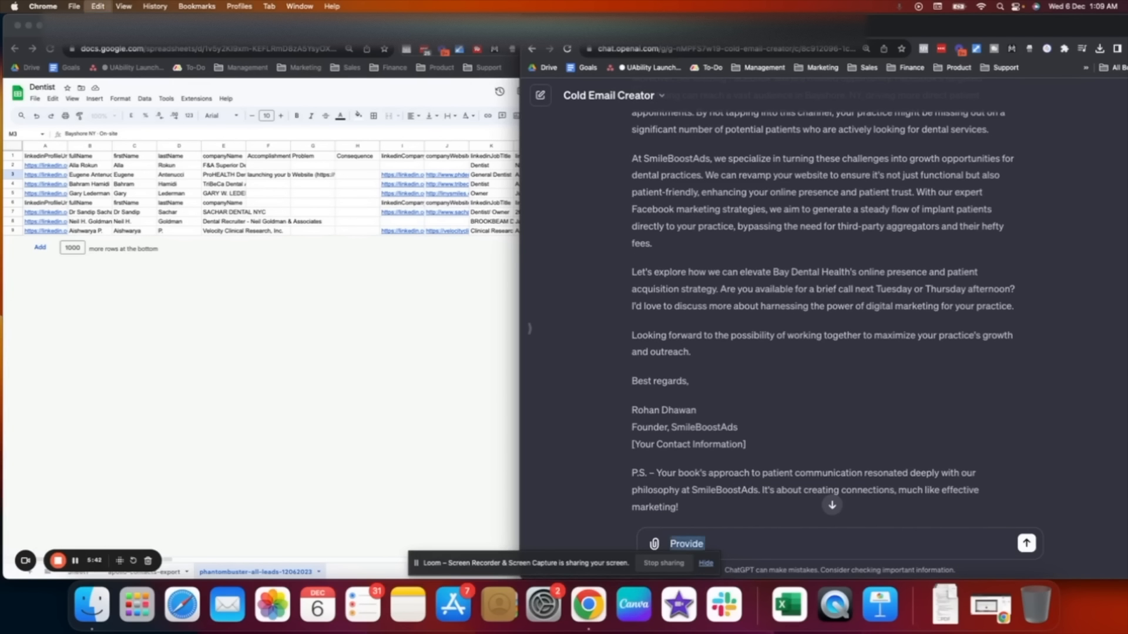
Request stats and figures of the opportunity cost in the email, reusing the earlier wording from "not advertising on Facebook" to "takes a massive cut"
text(Add some)
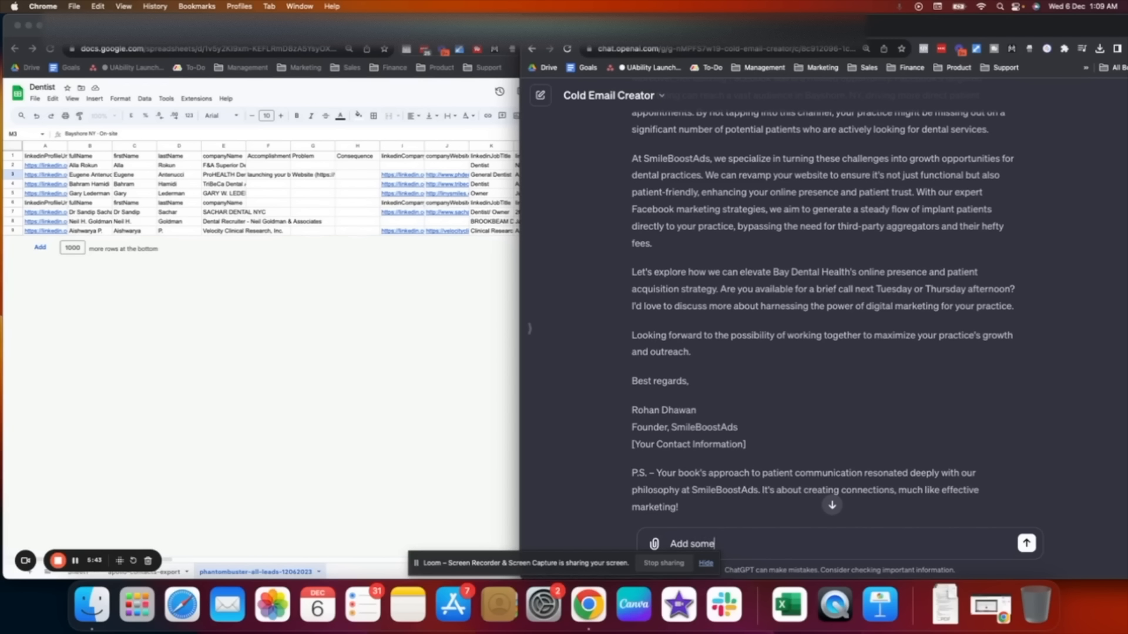
text( stats and figures of opp)
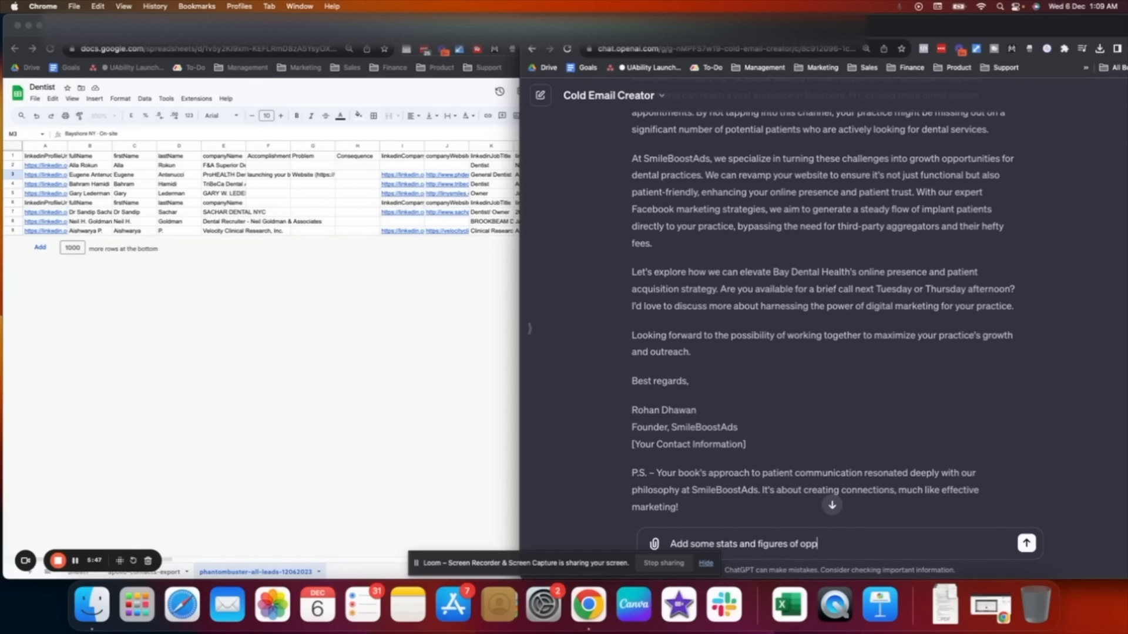
text(ortunity cost in the emai)
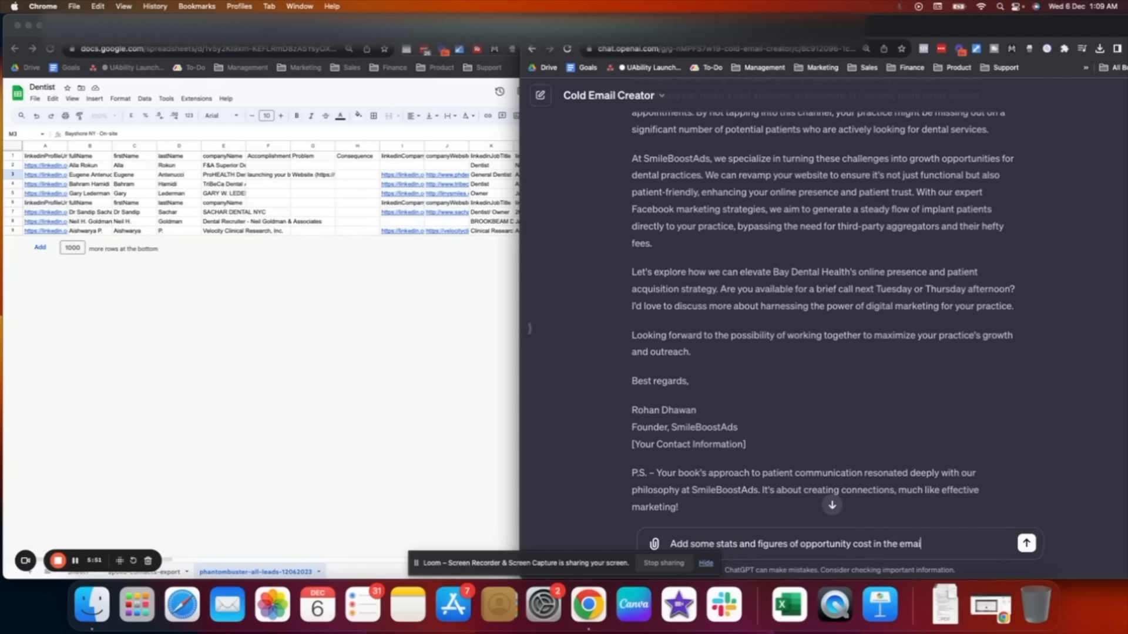
text(of not)
drag(788, 245, 1005, 265)
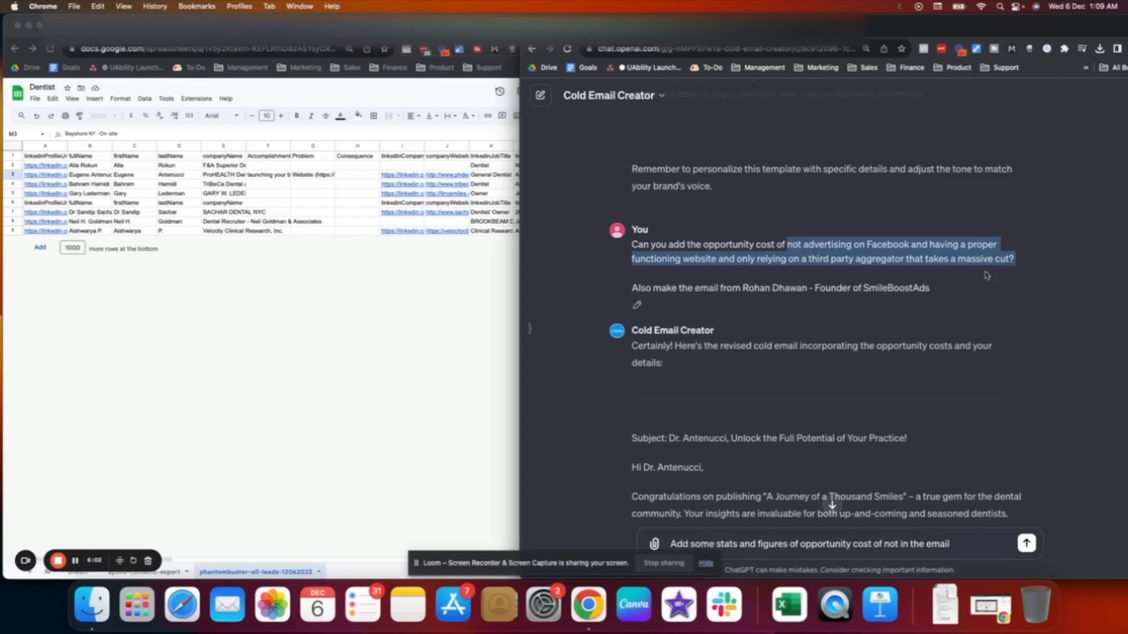
key(super+c)
double_click(887, 544)
key(super+v)
key(Return)
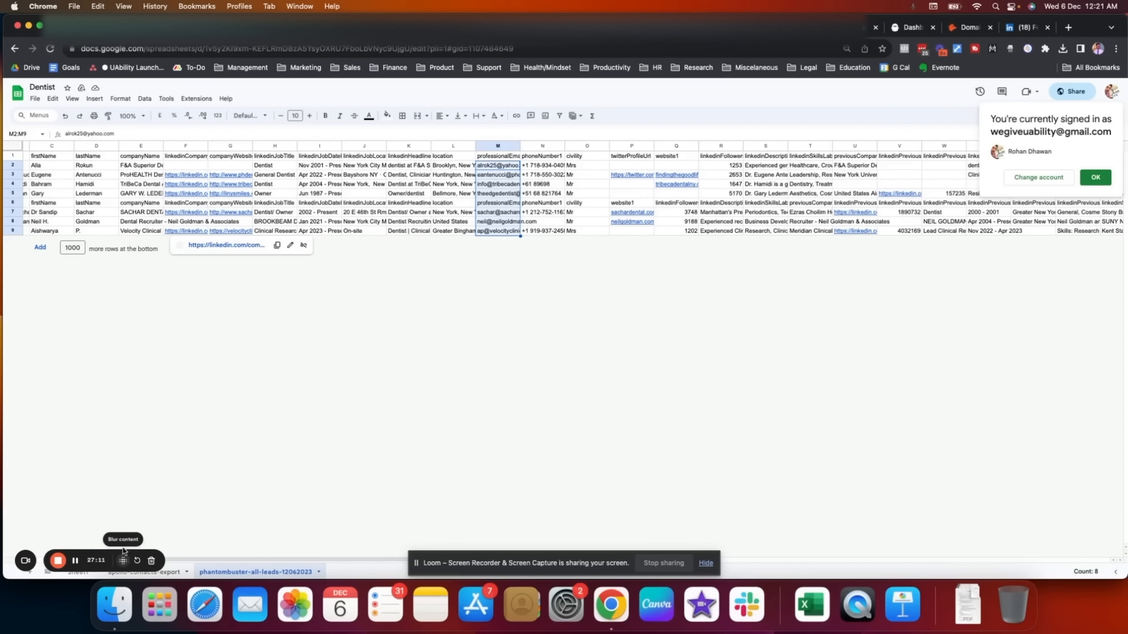
Review the emails in F2:F11 of the apollo-contacts-export sheet and the lead columns of the phantombuster-all-leads-12062023 sheet
click(147, 572)
drag(270, 166, 267, 256)
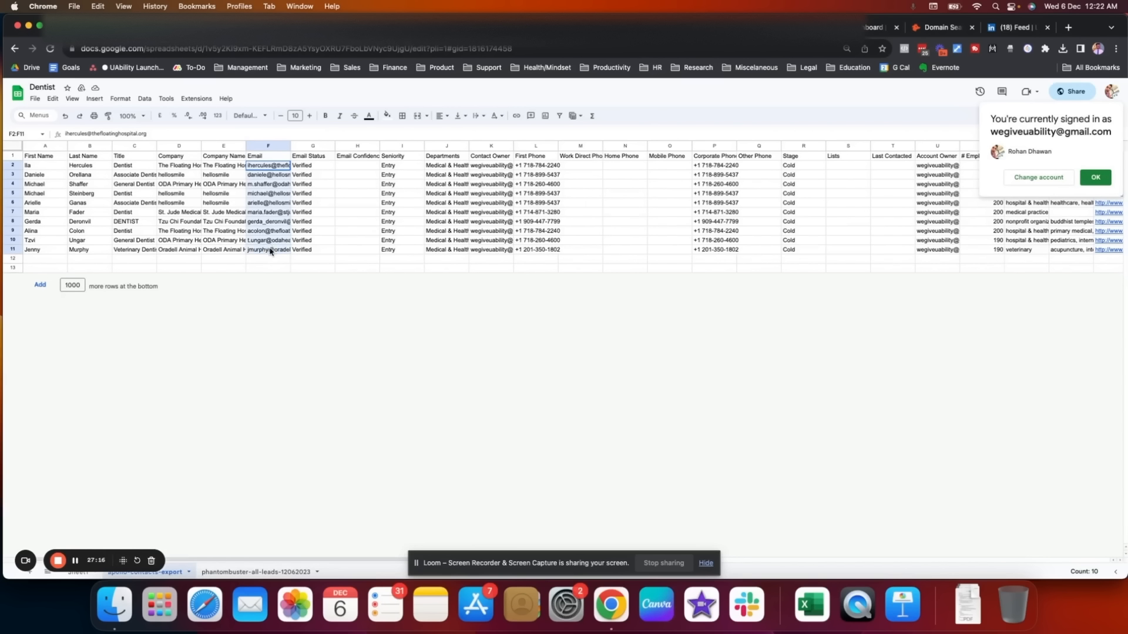
click(265, 572)
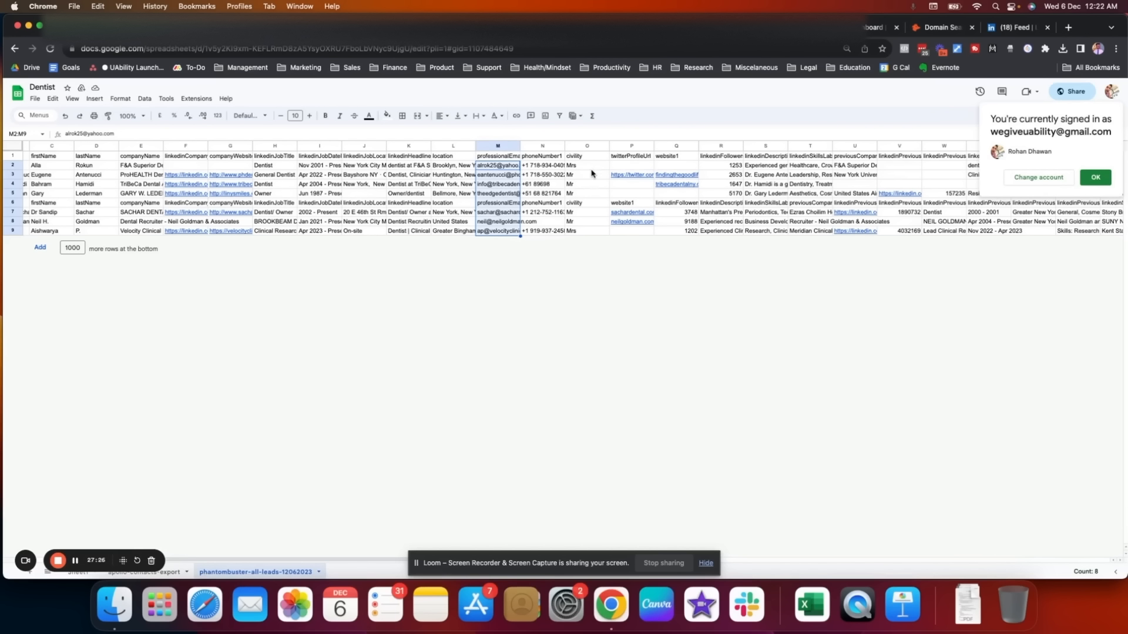
scroll(165, 228, left, 2)
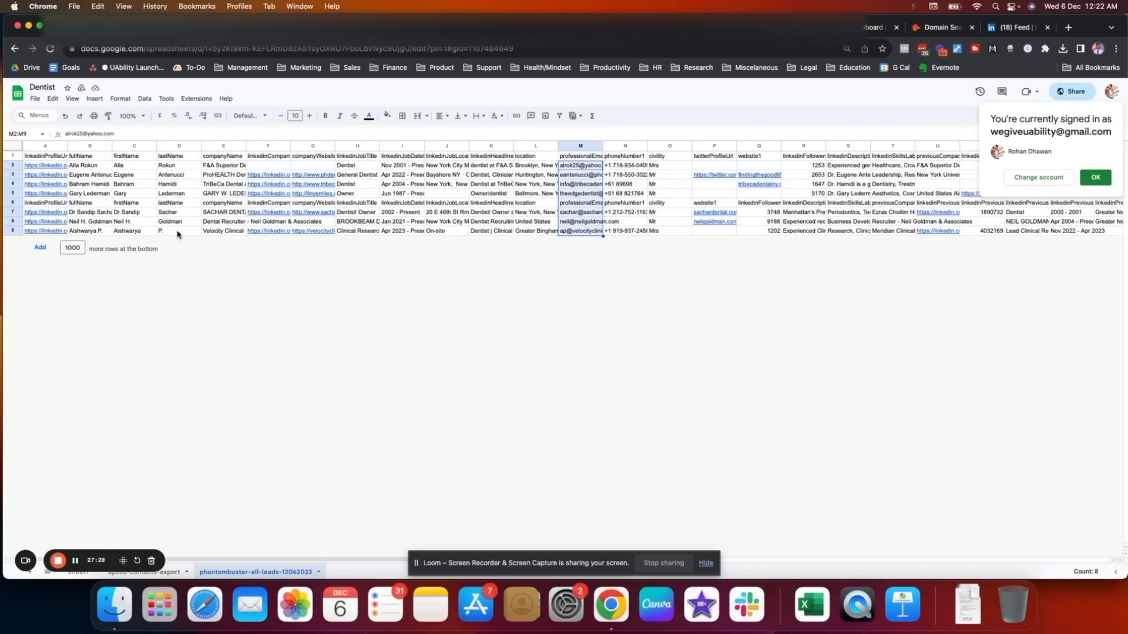
scroll(179, 232, right, 3)
scroll(176, 231, left, 3)
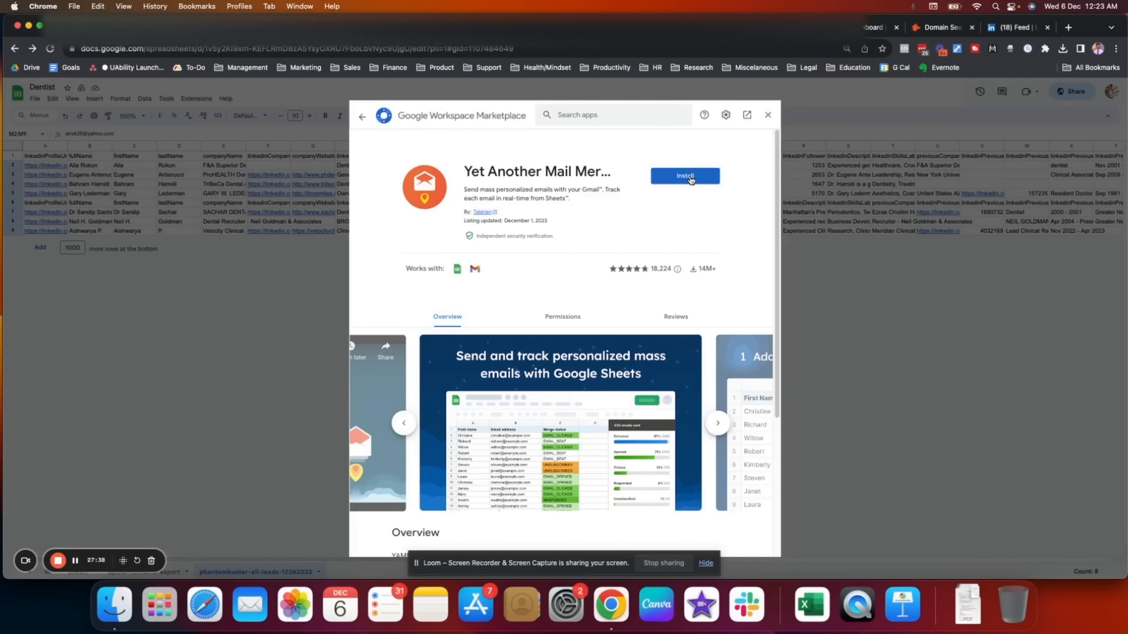
Install the Yet Another Mail Merge add-on from Google Workspace Marketplace and continue past its permission notice
click(691, 178)
click(622, 377)
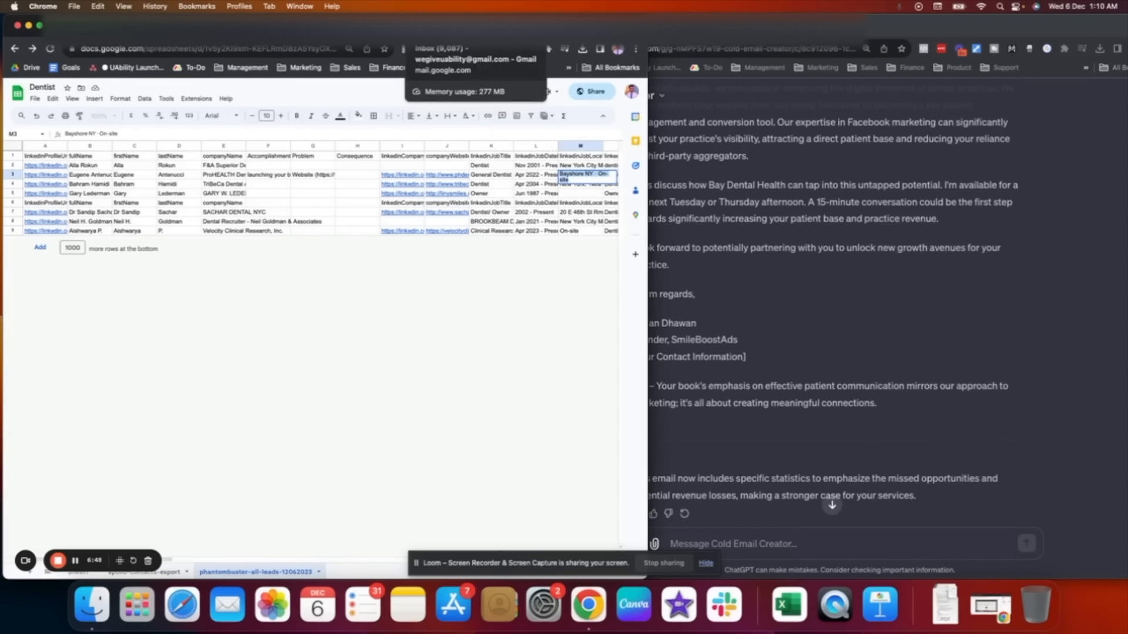
Switch to the Gmail draft and replace its template body with the generated cold email, keeping the unsubscribe link
click(418, 26)
click(375, 296)
key(super+a)
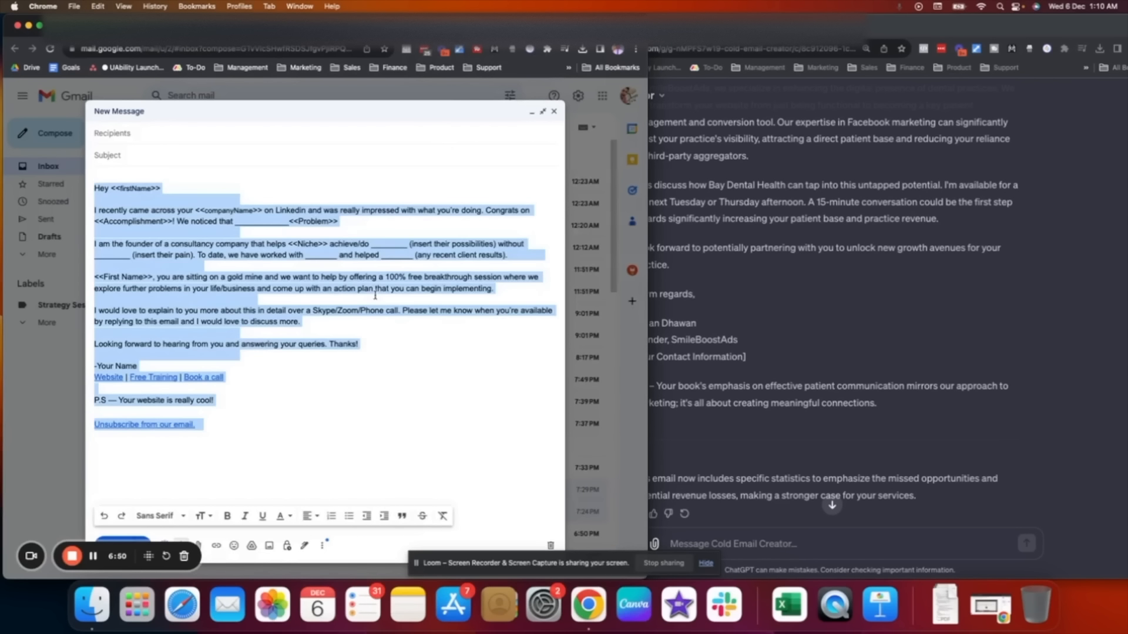
click(227, 435)
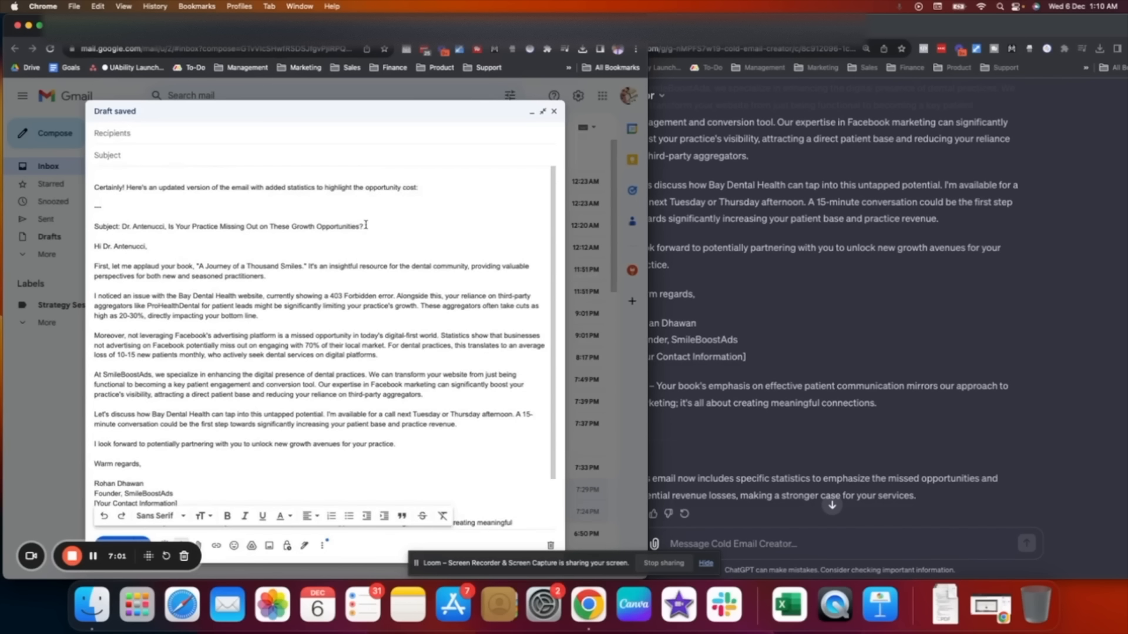
Move the generated subject line from the body to the draft's Subject field and delete the introductory text above the greeting
drag(365, 225, 57, 194)
key(super+x)
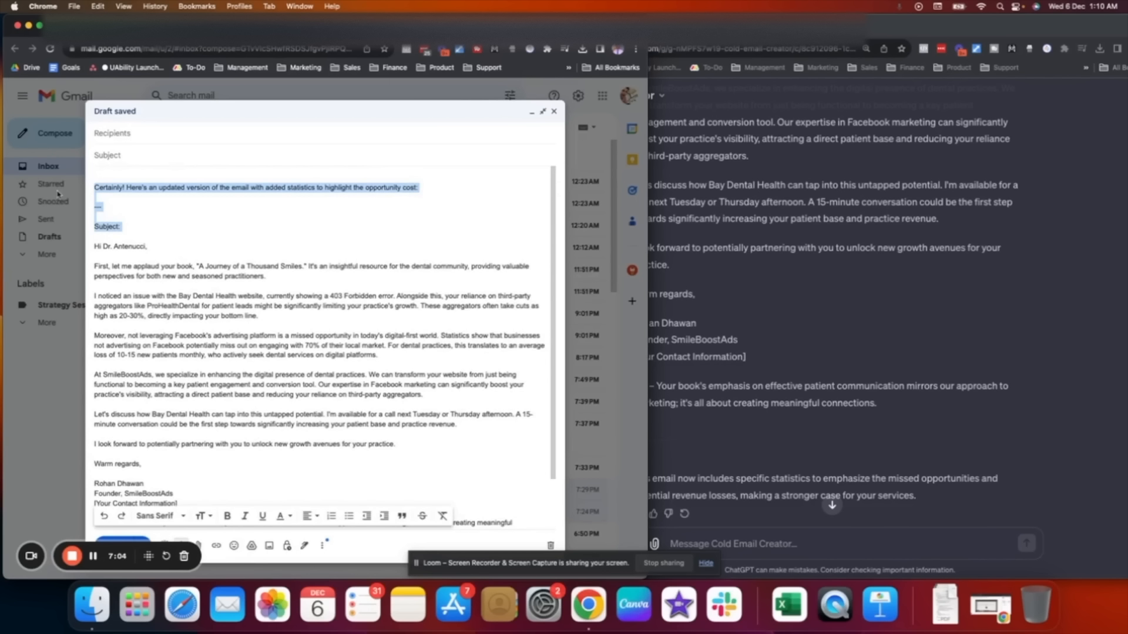
key(BackSpace)
key(Delete)
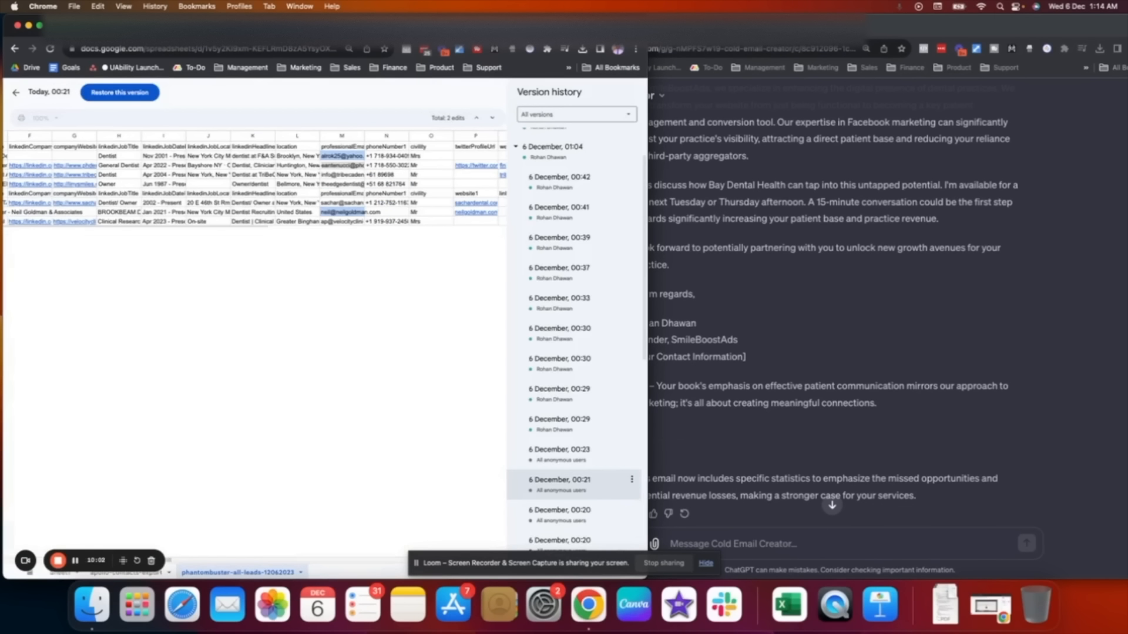
Paste the lead's copied professional email address as the recipient of the Gmail draft
key(ctrl+Tab)
click(141, 127)
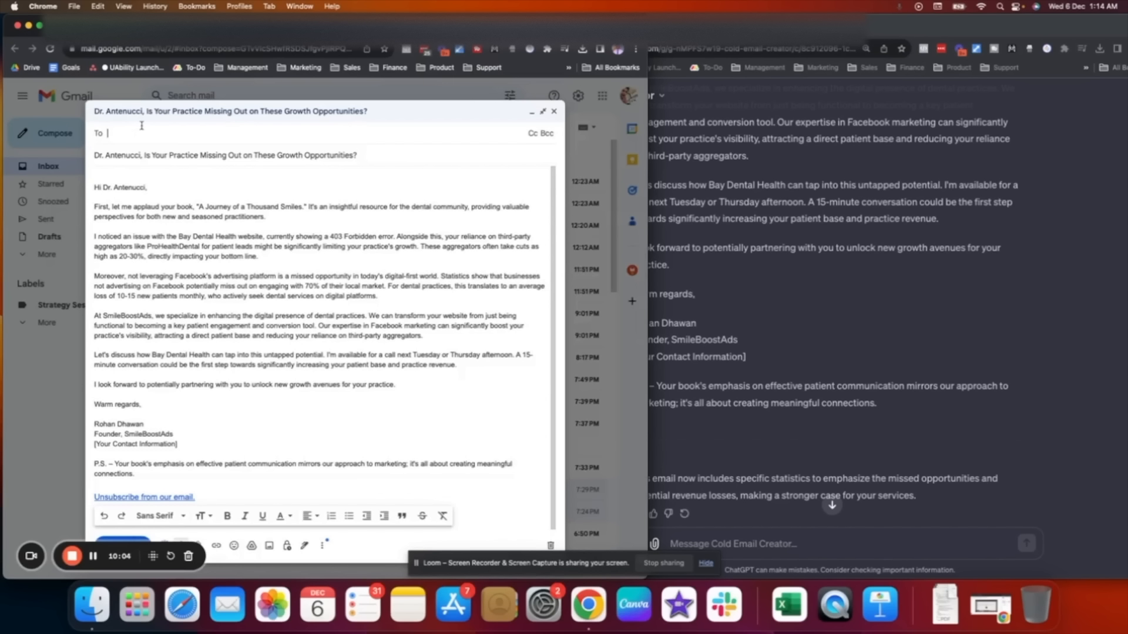
key(super+v)
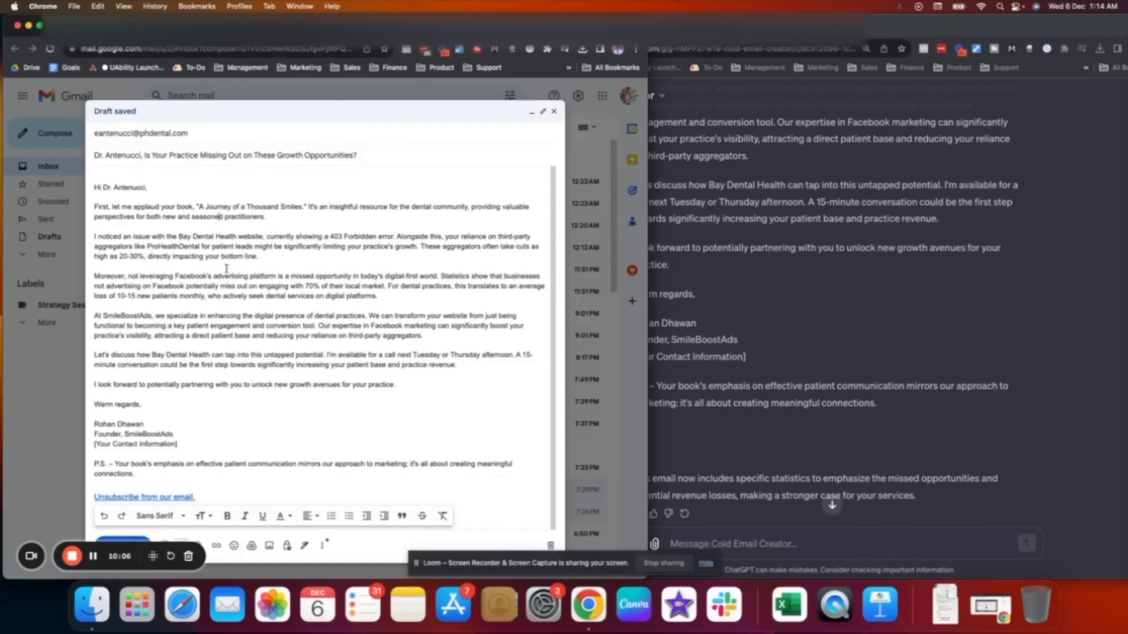
Replace the "[Your Contact Information]" placeholder in the email signature with "Website.com"
drag(92, 188, 125, 200)
click(303, 355)
drag(179, 445, 74, 448)
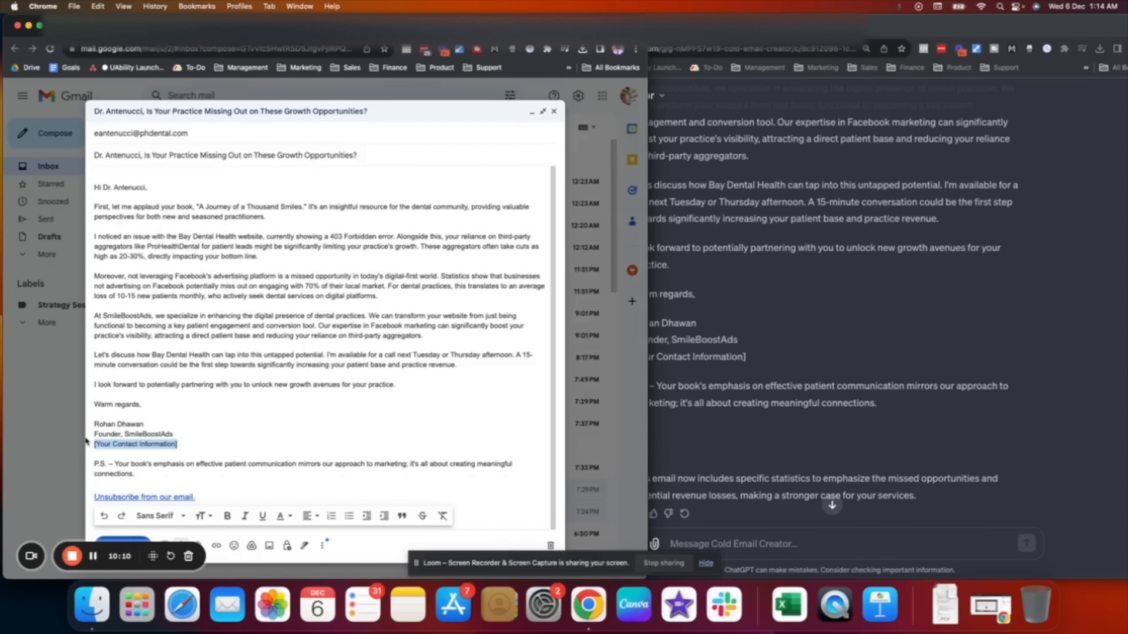
text(W)
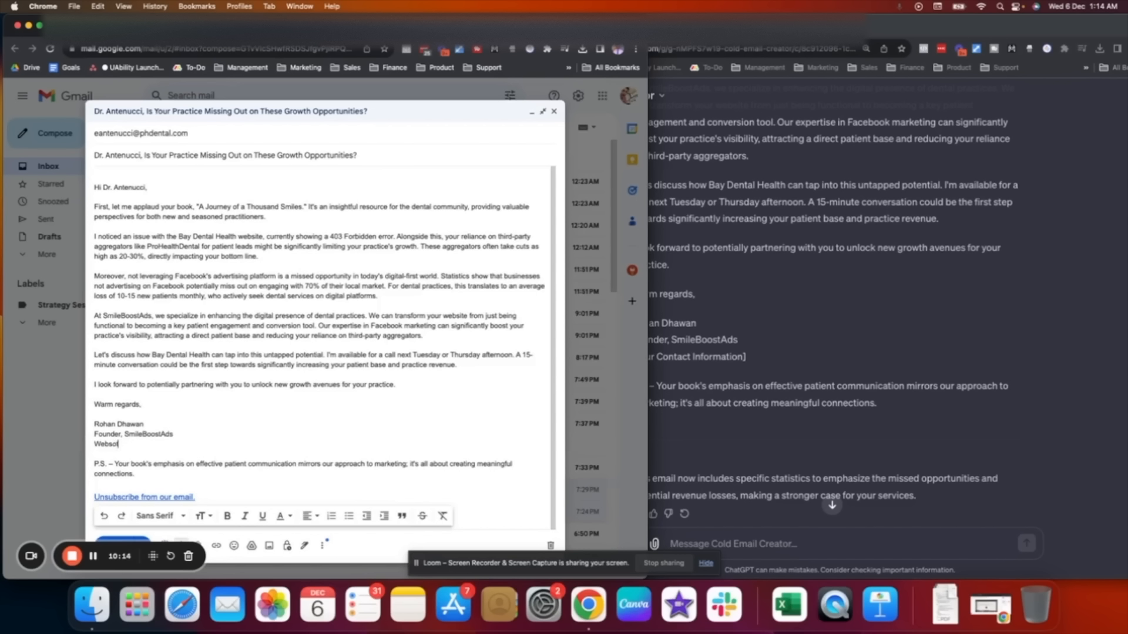
text(ebsite.com)
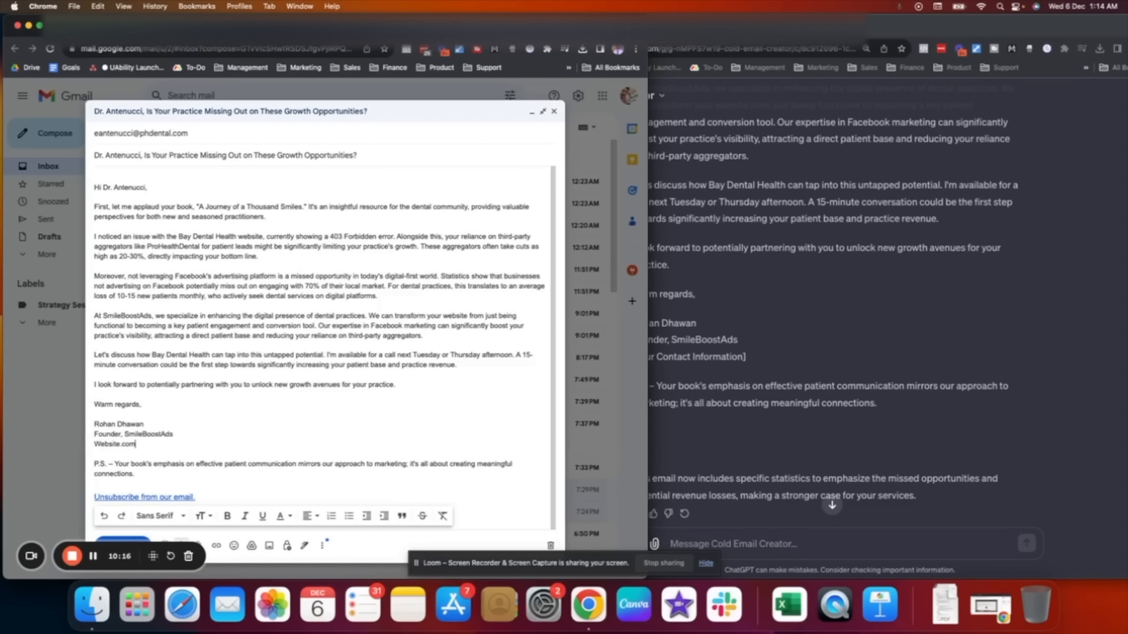
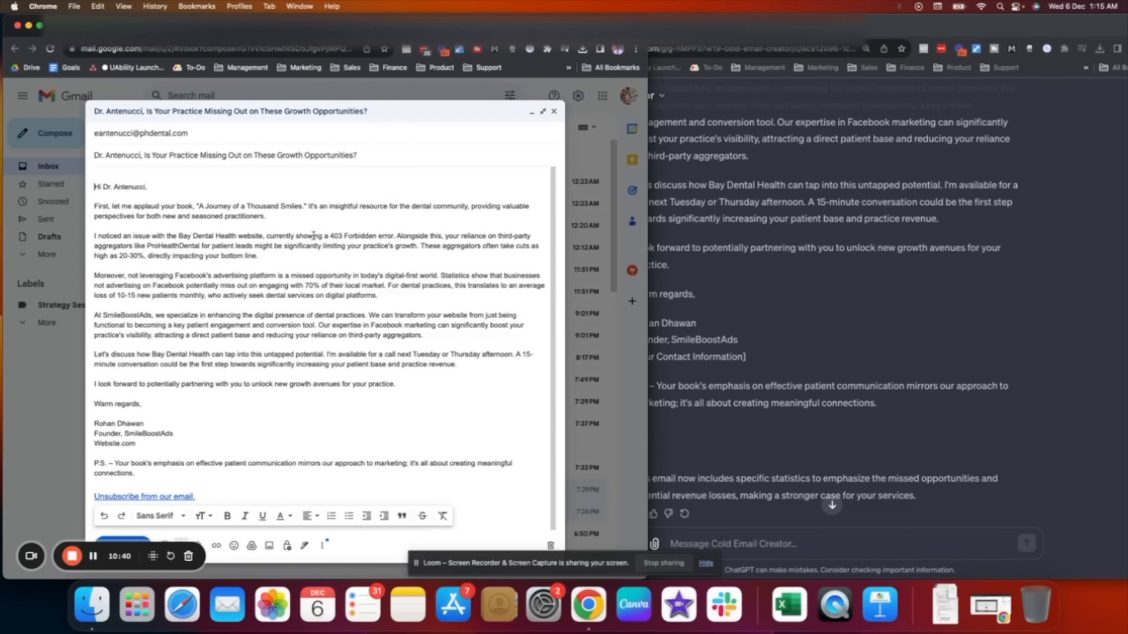
Return to the Dentist spreadsheet and leave its version history
click(444, 26)
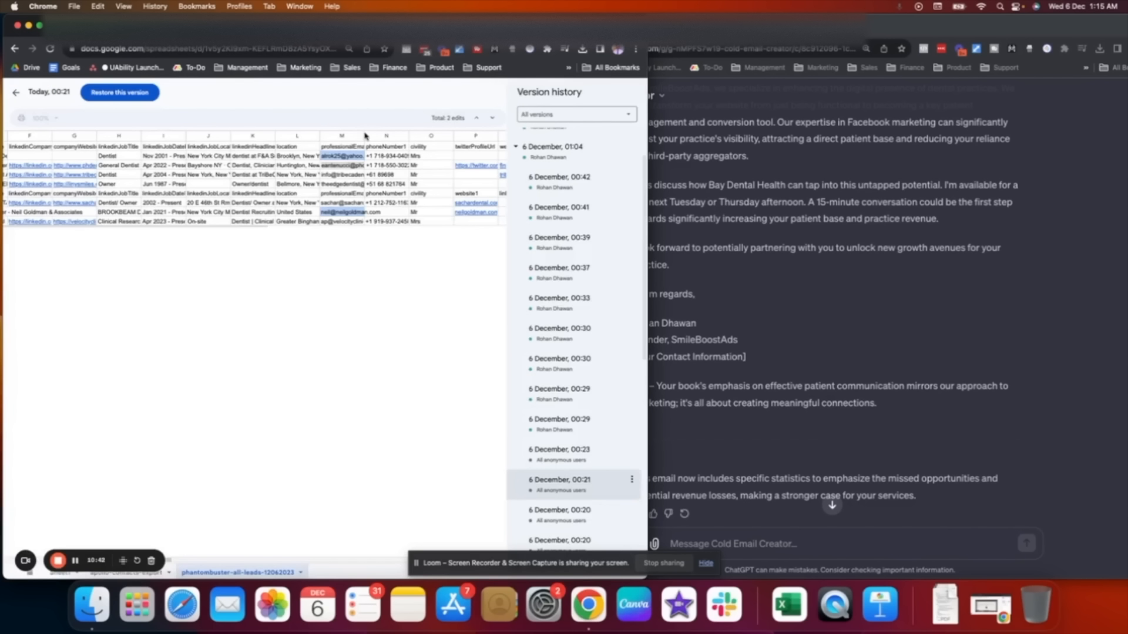
click(17, 93)
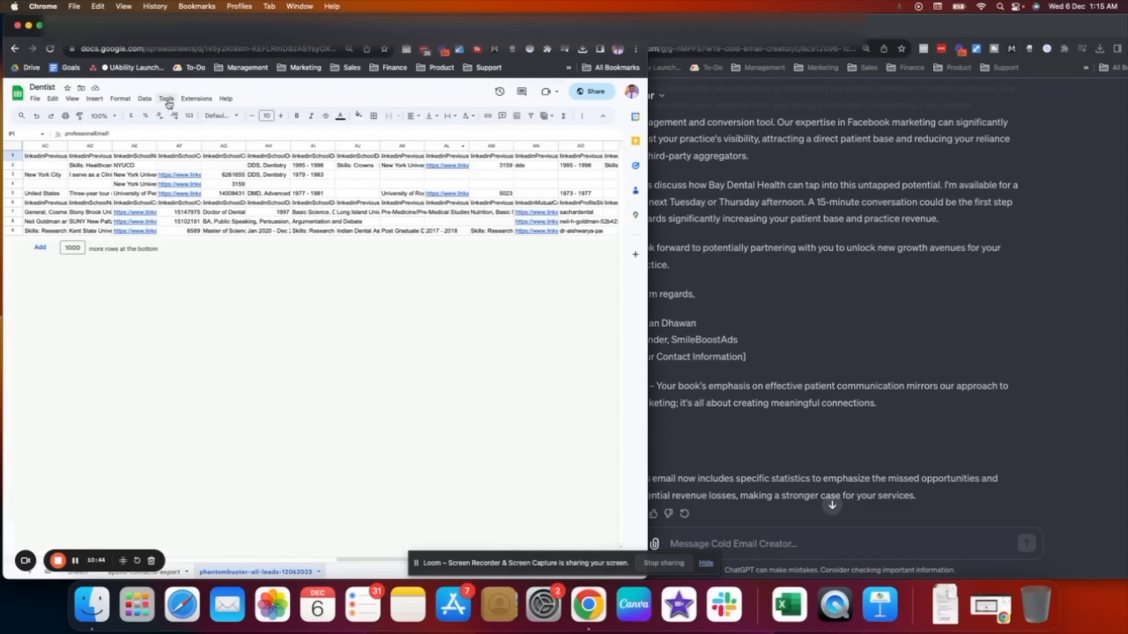
Open the installed add-ons, search the Google Workspace Marketplace for "Yet Another Mail Merge: Mail Merge for Gmail", and close the marketplace
click(185, 99)
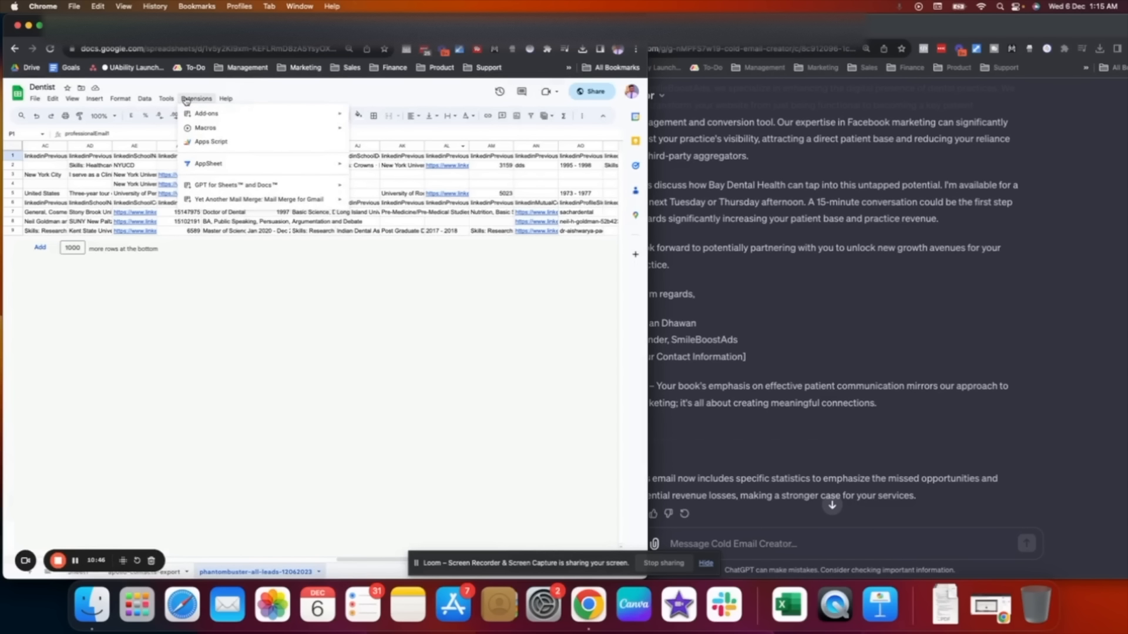
mouse_move(202, 114)
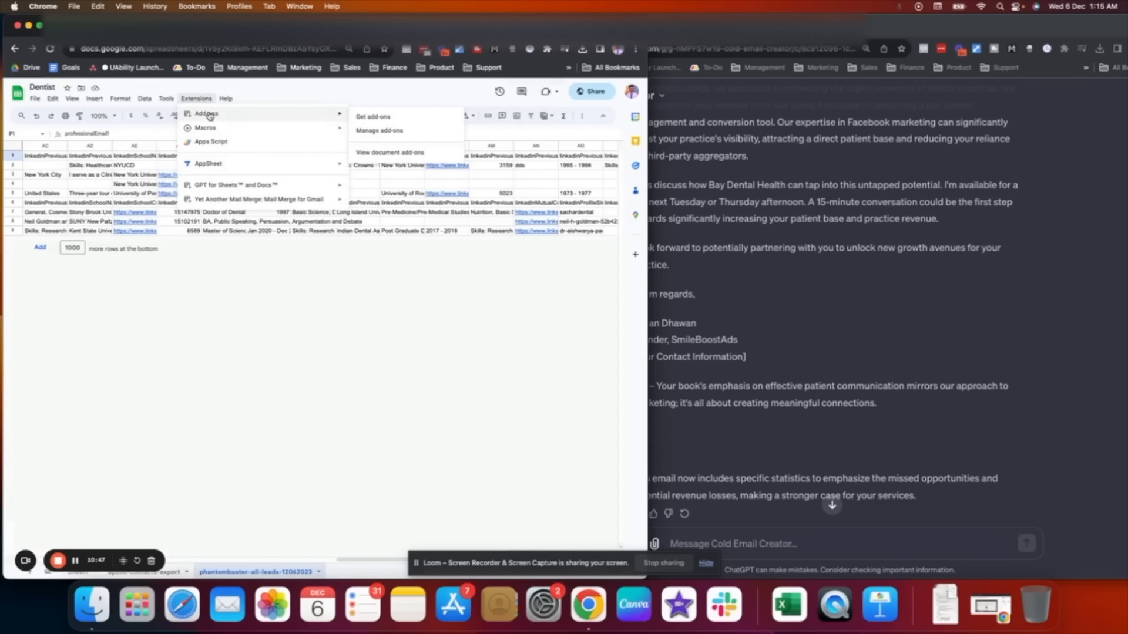
click(395, 136)
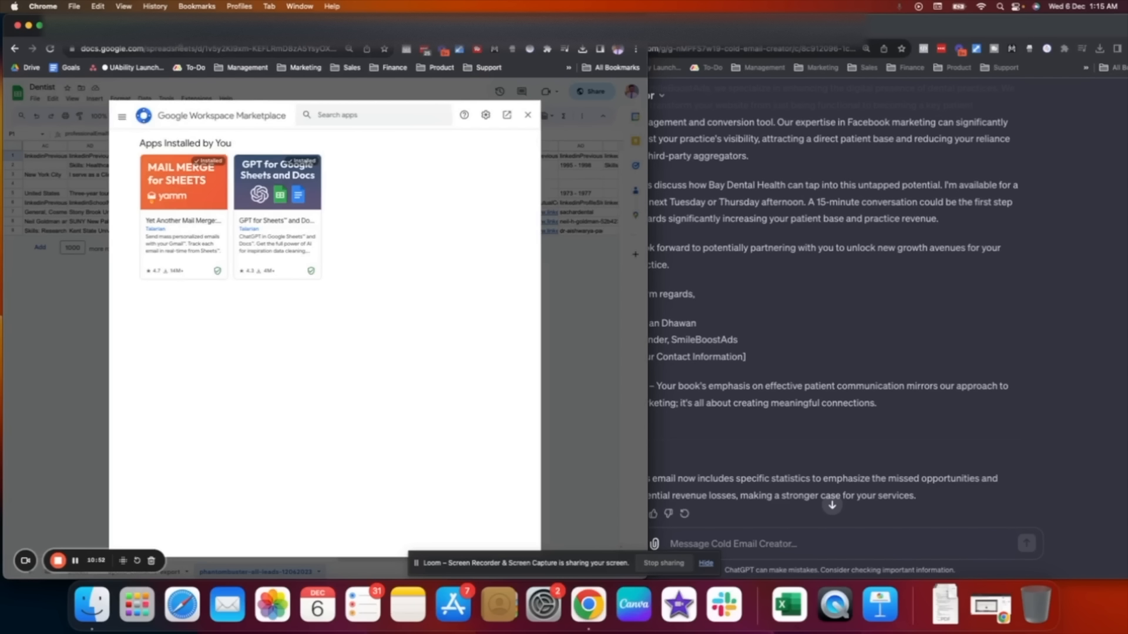
click(353, 114)
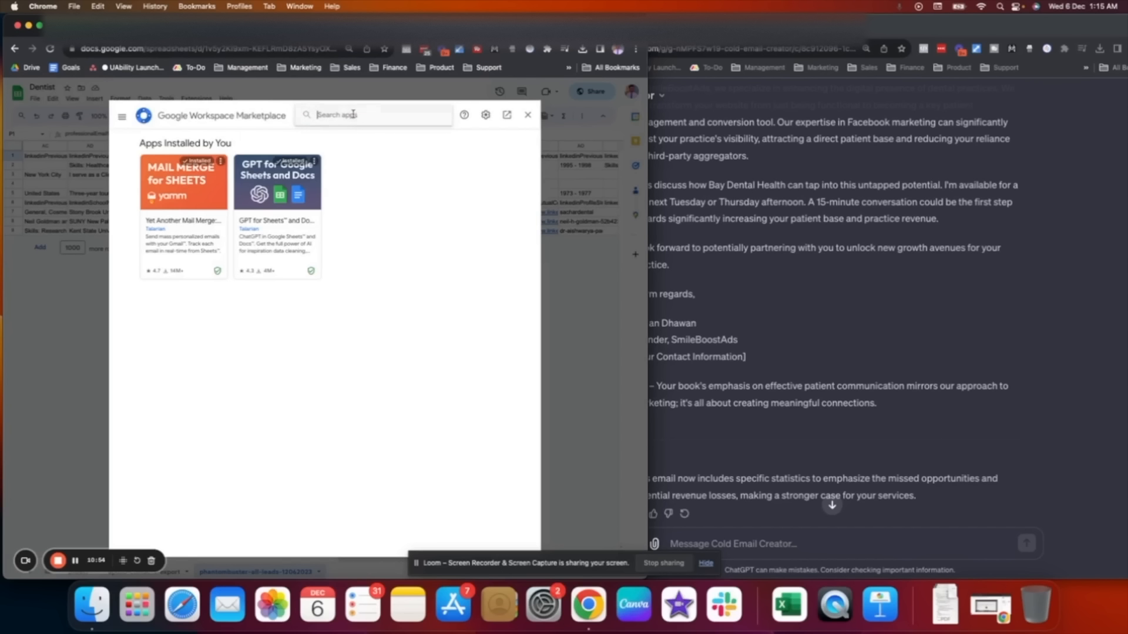
text(ya)
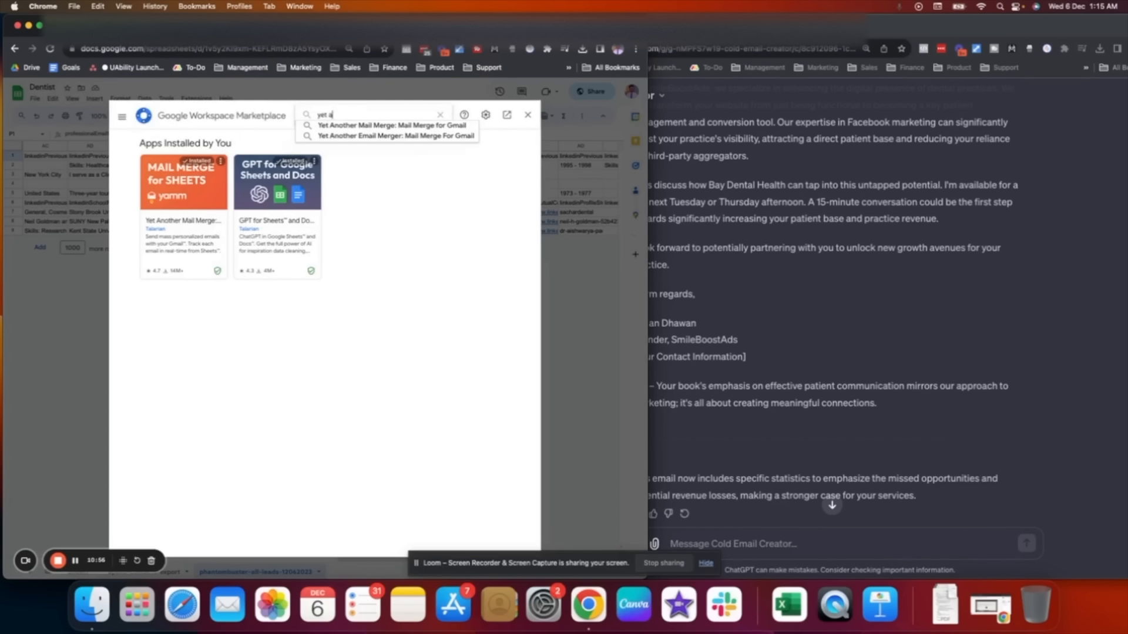
click(434, 125)
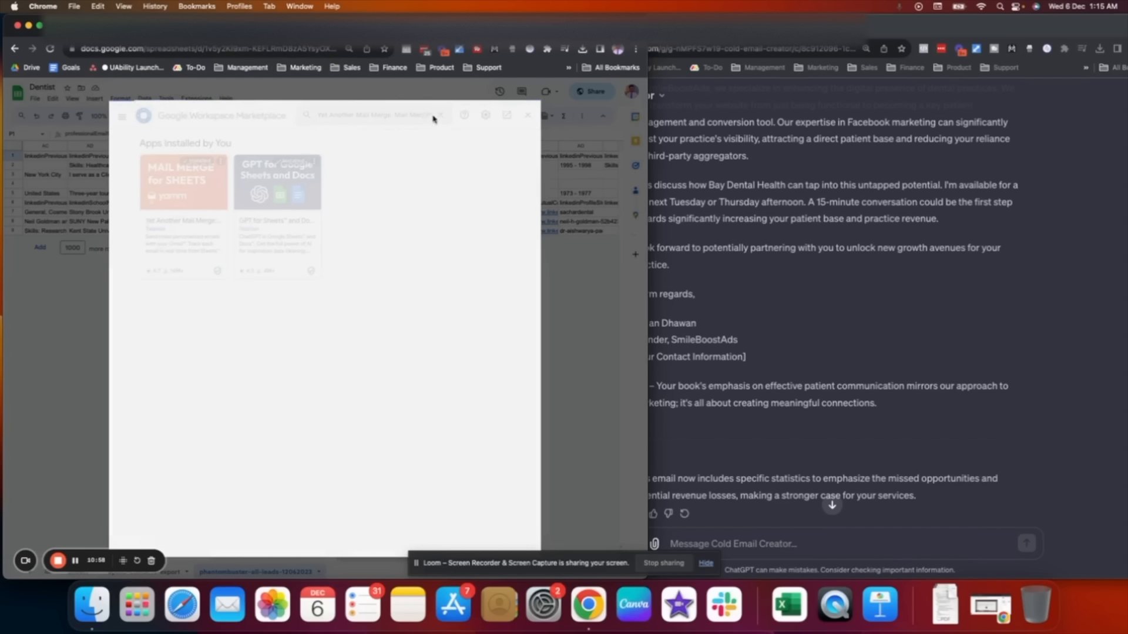
click(531, 116)
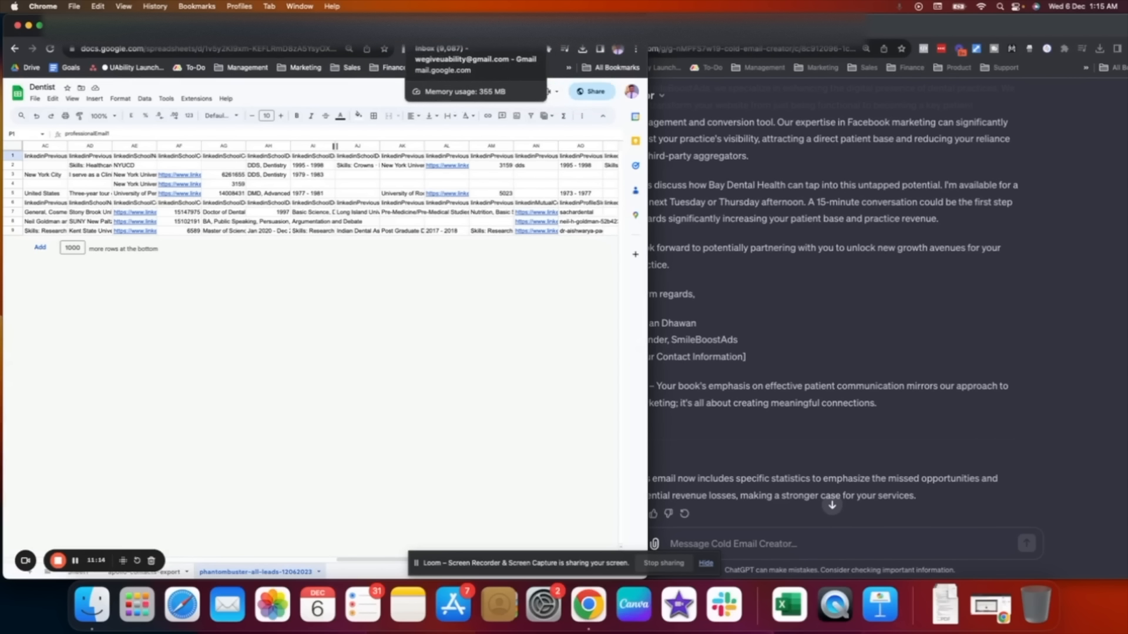
Check the Gmail draft, delete the Consequence column from the Dentist spreadsheet, and select the Accomplishment and Problem columns through row 9
click(421, 26)
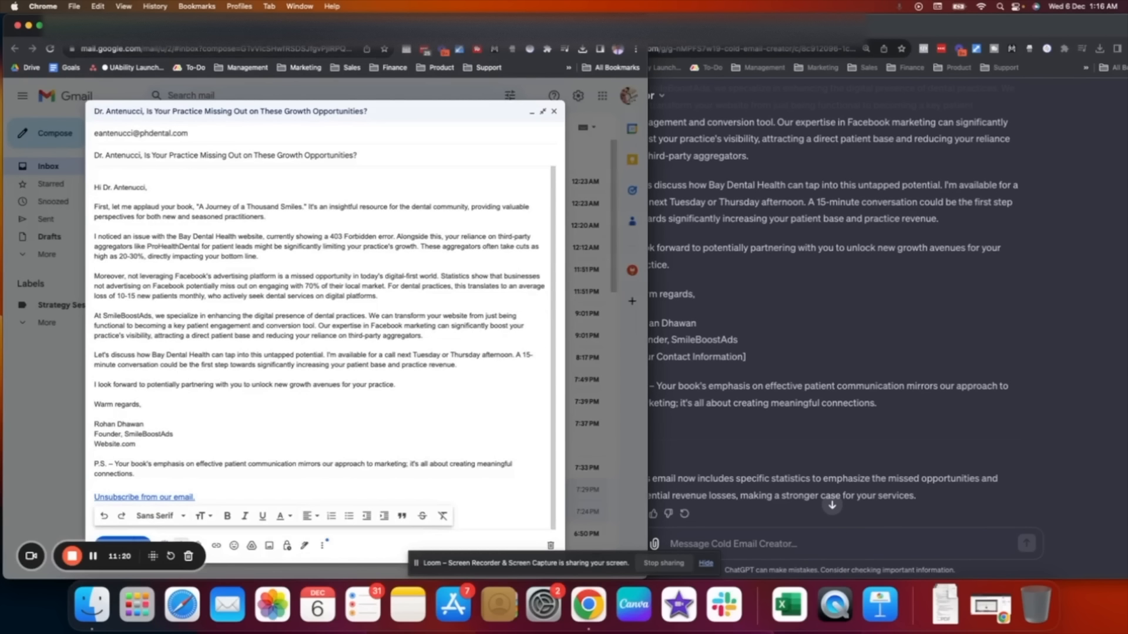
click(265, 25)
click(240, 166)
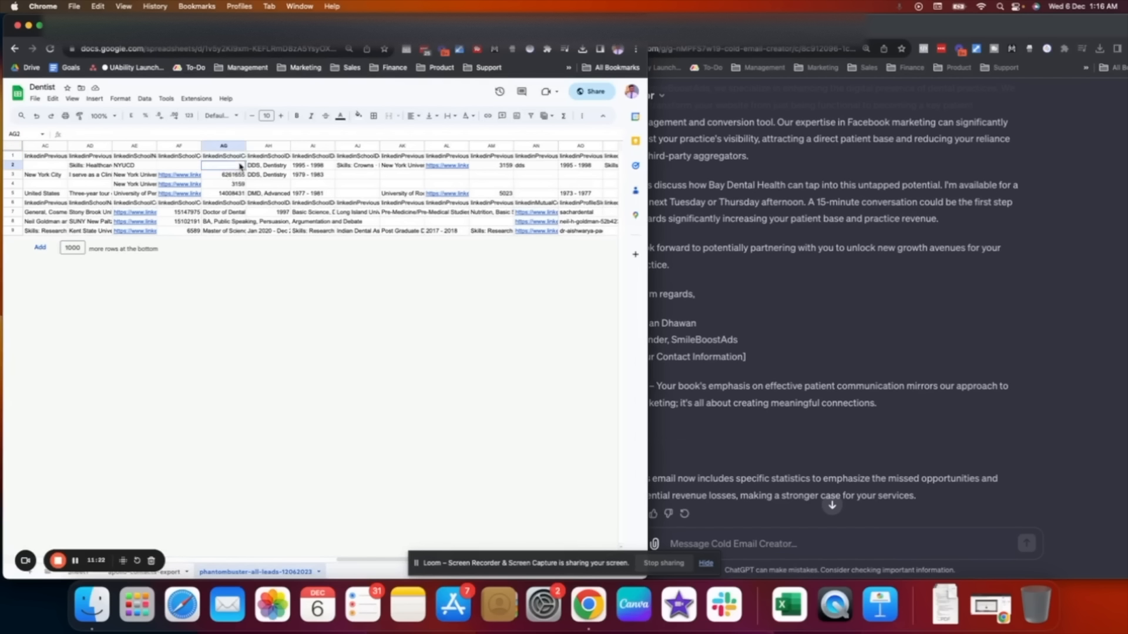
drag(239, 167, 249, 238)
scroll(250, 238, left, 15)
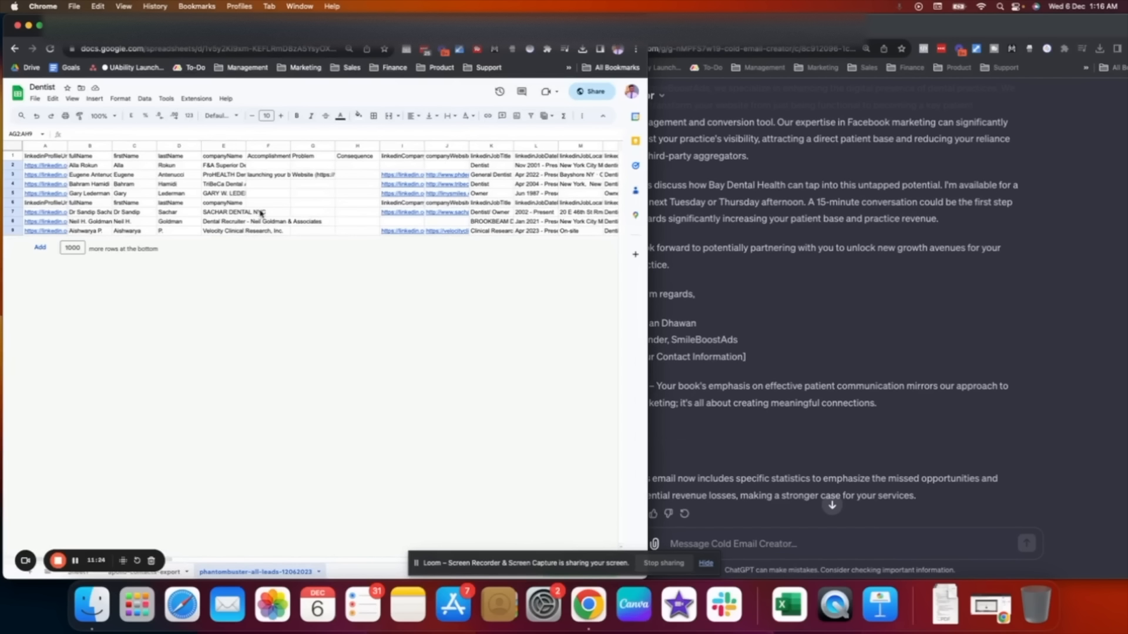
drag(267, 157, 304, 166)
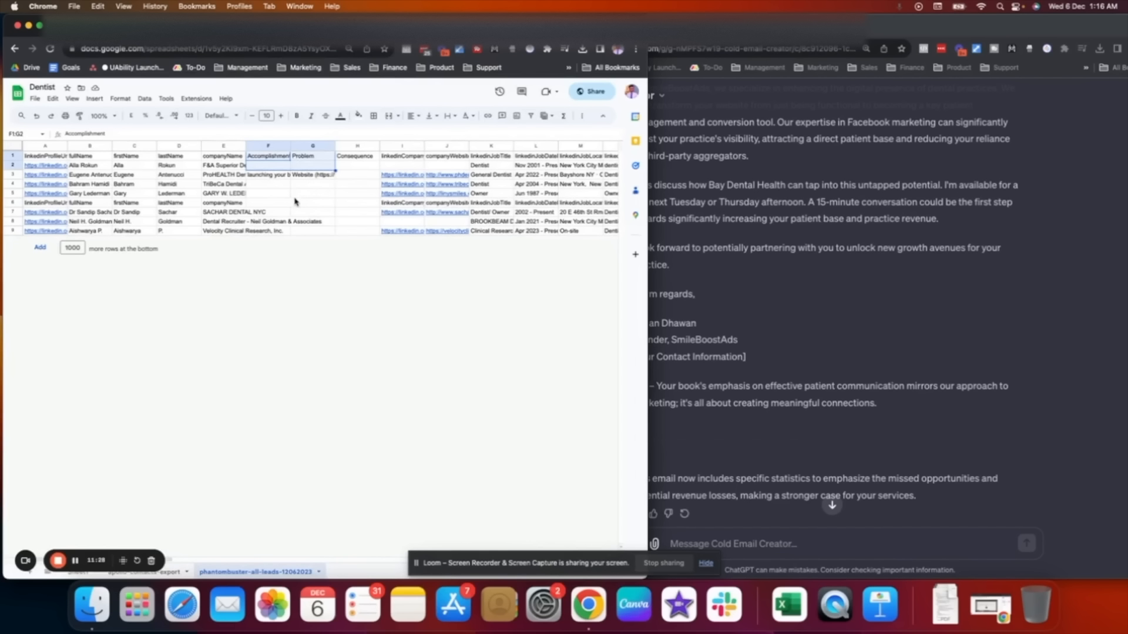
right_click(353, 158)
click(387, 295)
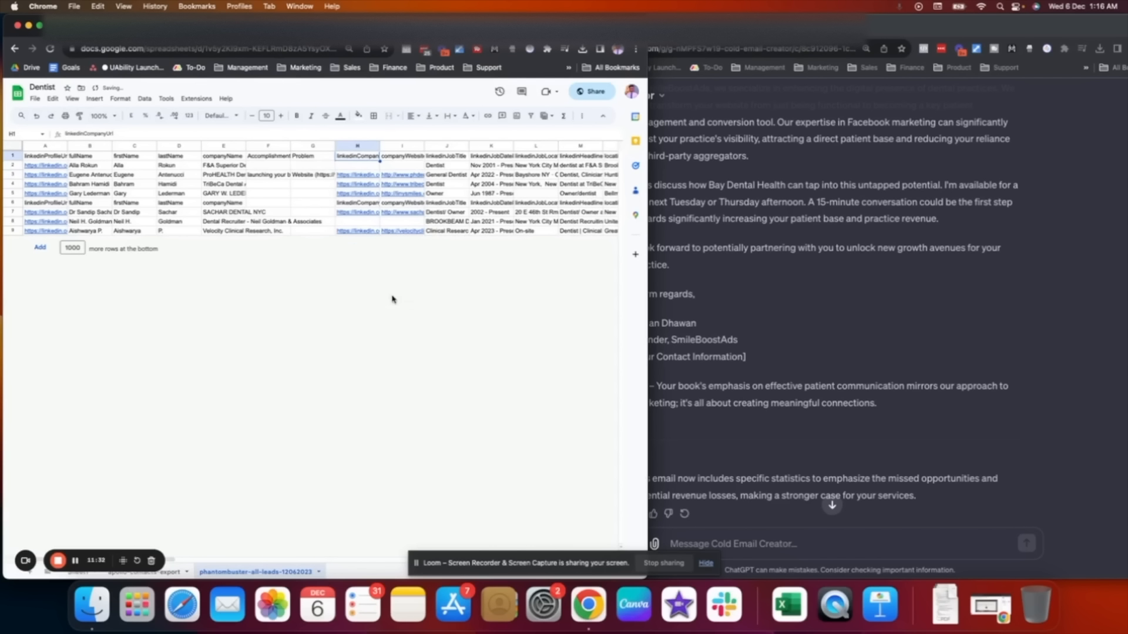
drag(318, 176, 327, 232)
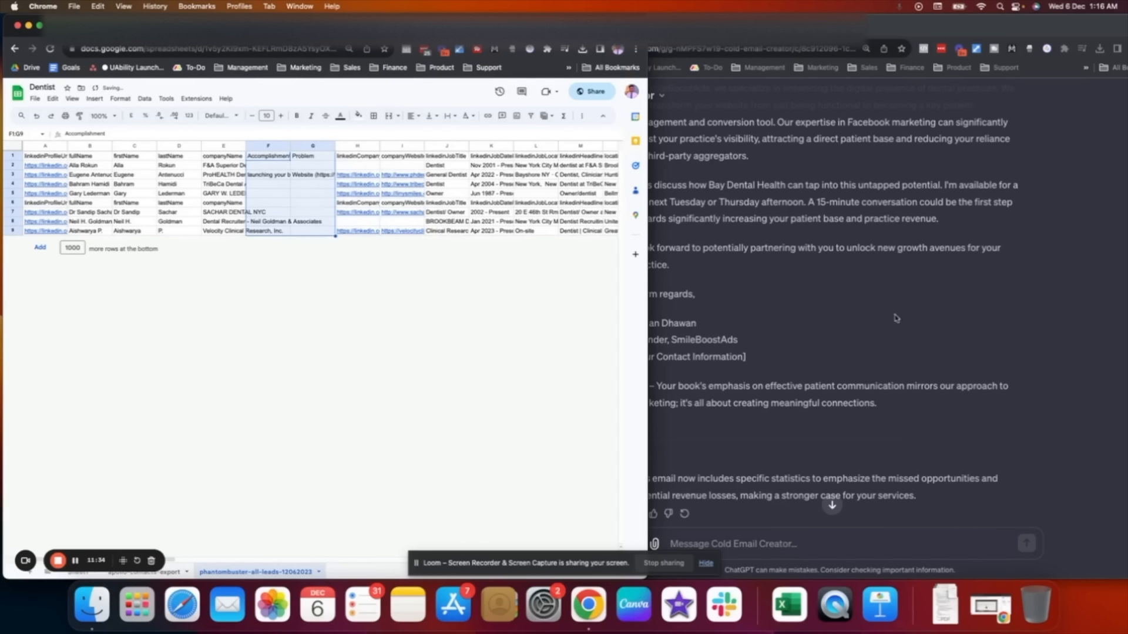
Ask Cold Email Creator in ChatGPT for a follow-up email to send if the dentist opened the email but did not reply
click(897, 319)
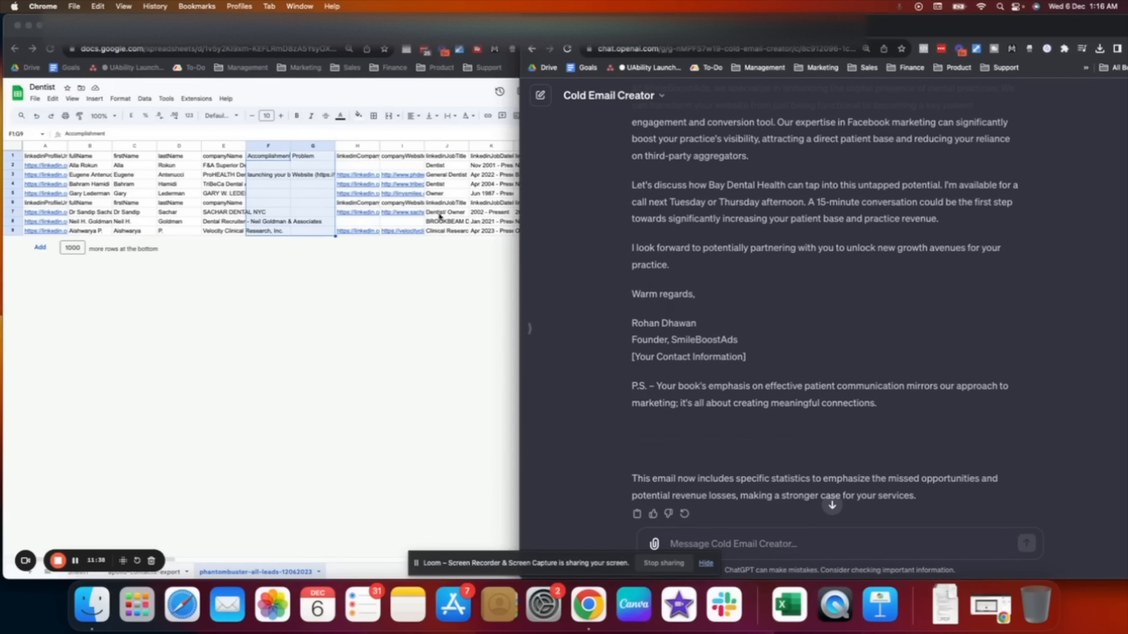
click(728, 540)
text(Can you create a follow up email thja)
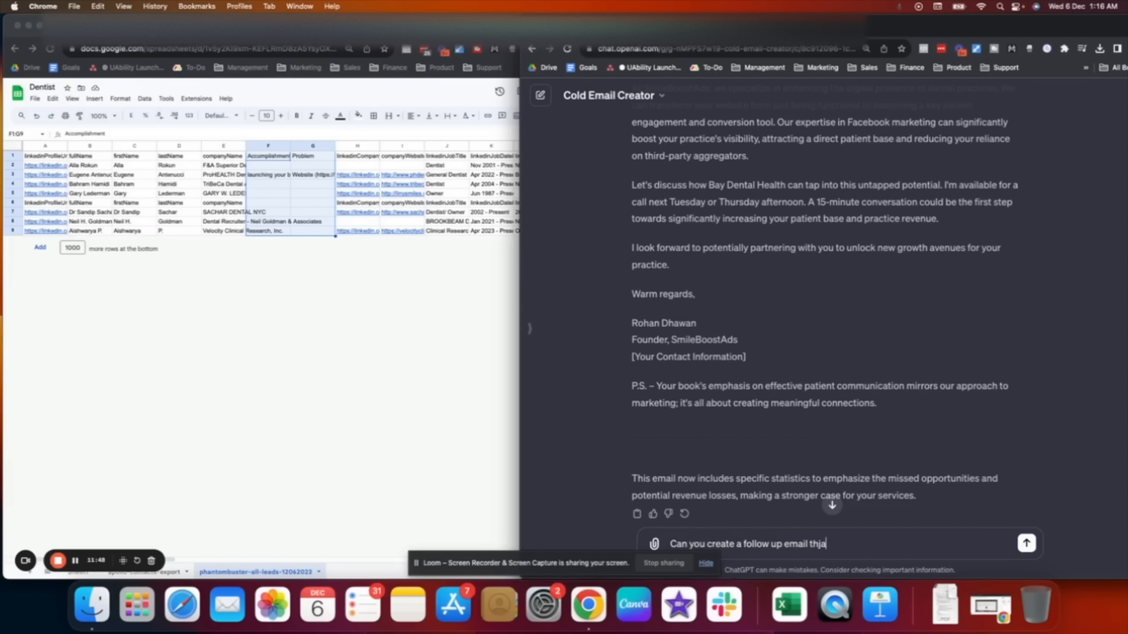
key(BackSpace)
key(BackSpace)
text(at I should send if)
scroll(822, 294, up, 15)
text(Dr. Antenucci,)
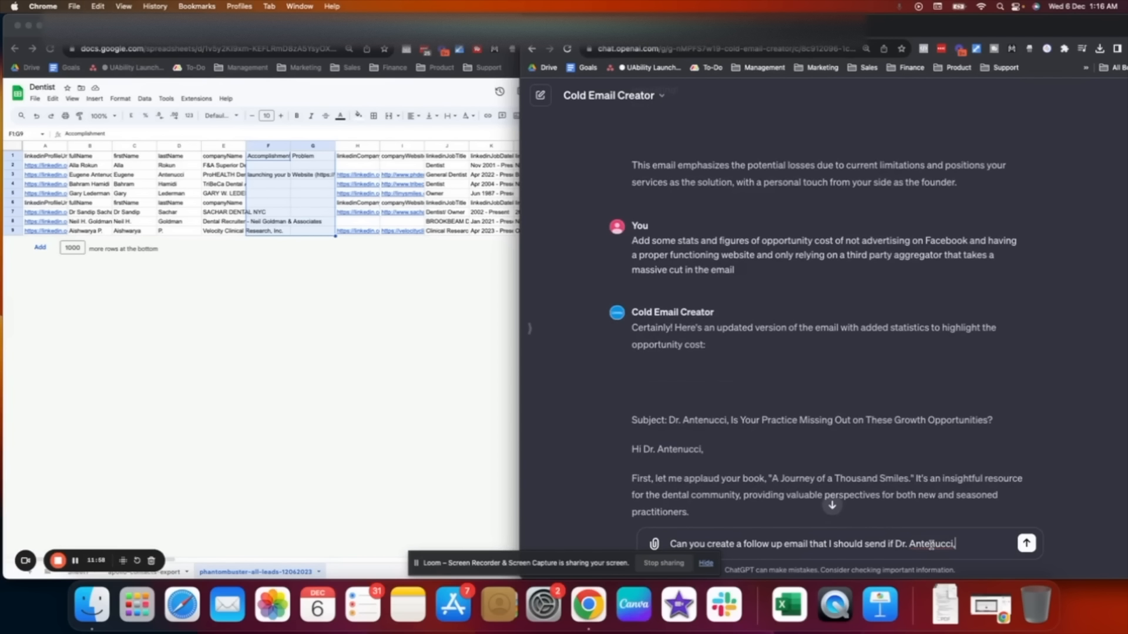
text( dpened my email but did no)
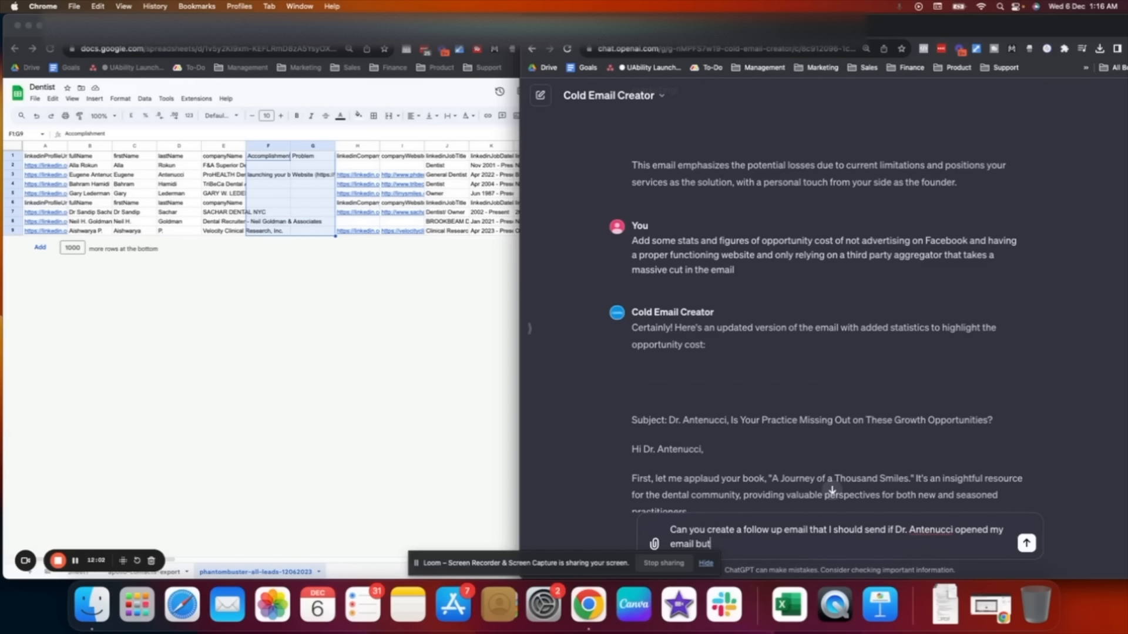
text(t reply)
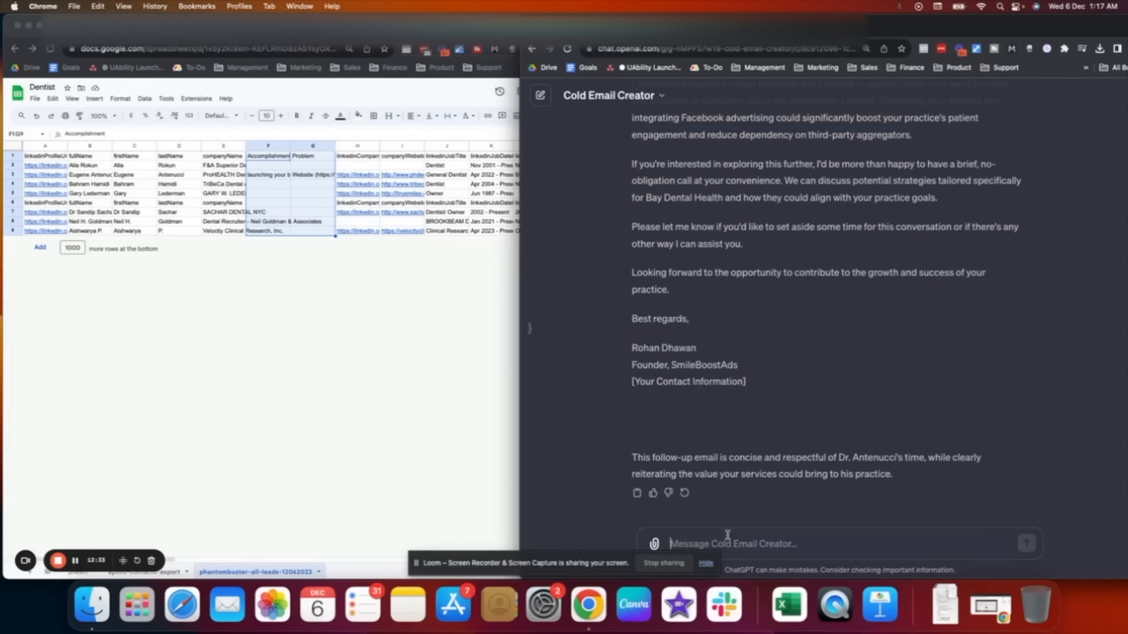
Replace the Gmail draft's subject with the random text "jhnwrejkifnhervkjfneklrvf"
click(411, 25)
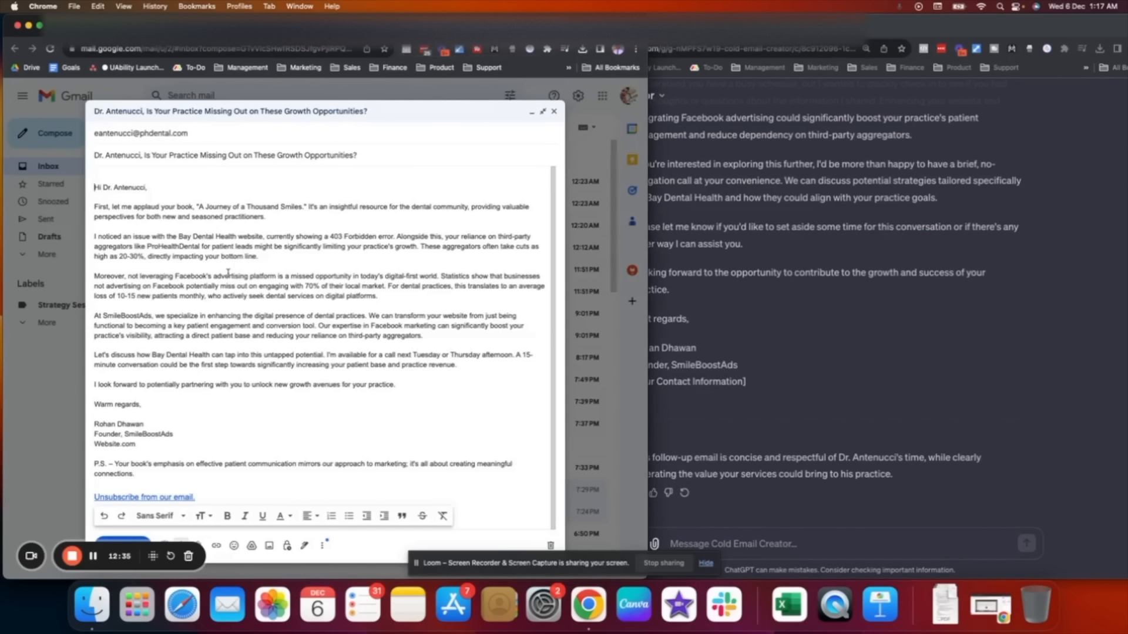
triple_click(215, 156)
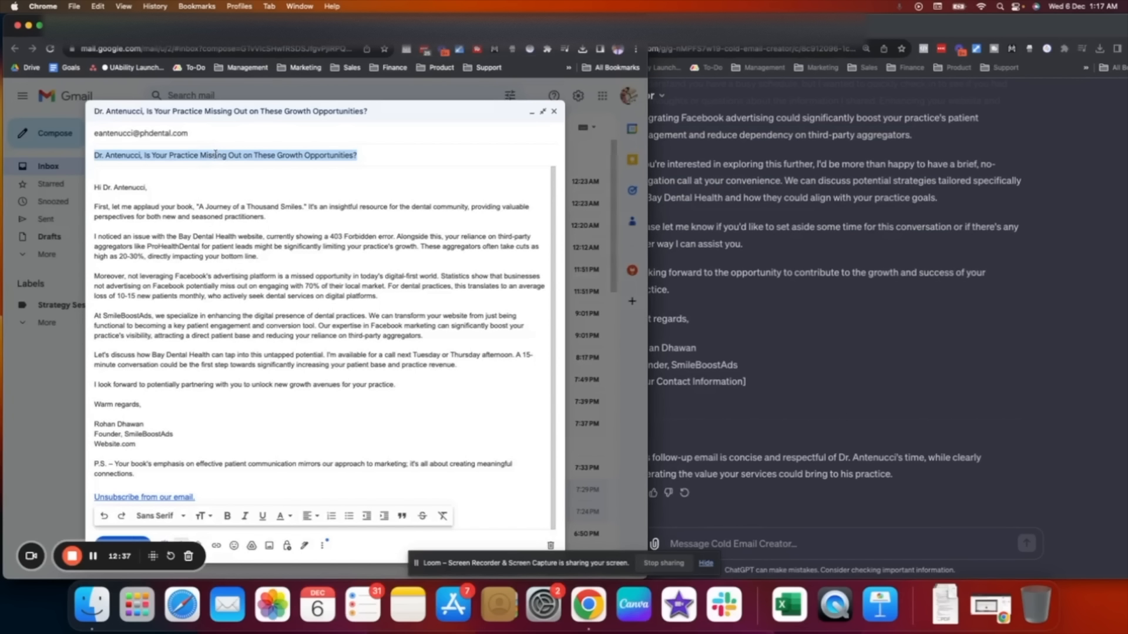
text(jhnwrejkifnhervkjfneklrvf)
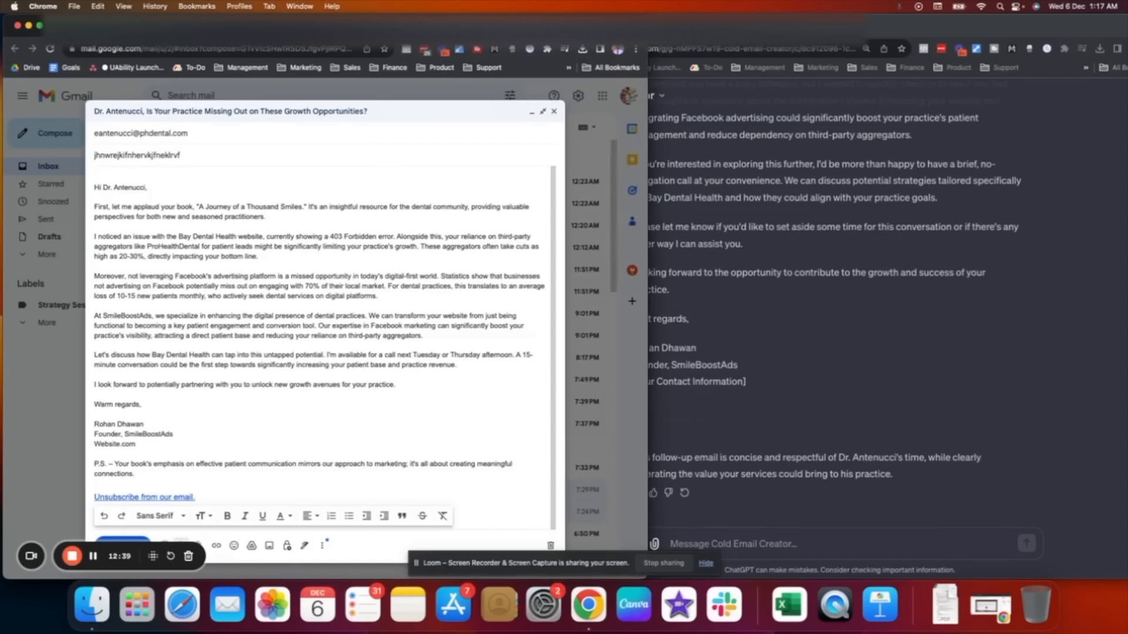
key(Tab)
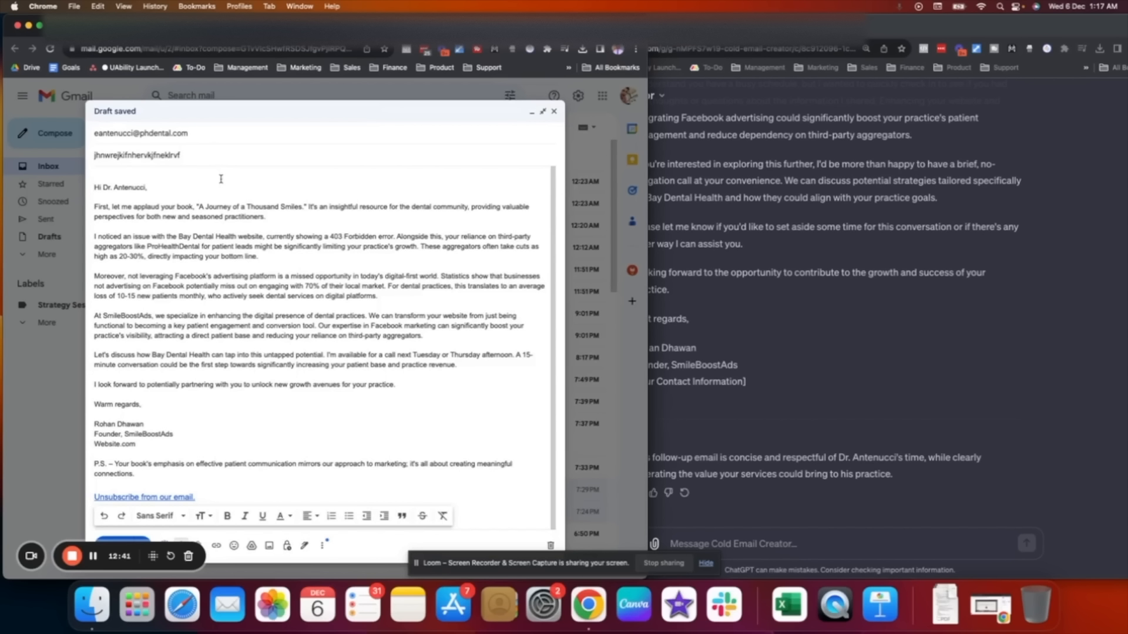
Add the opening line "Oops my dog stepped on my keyboard..." above the greeting in the email body
key(Return)
key(Up)
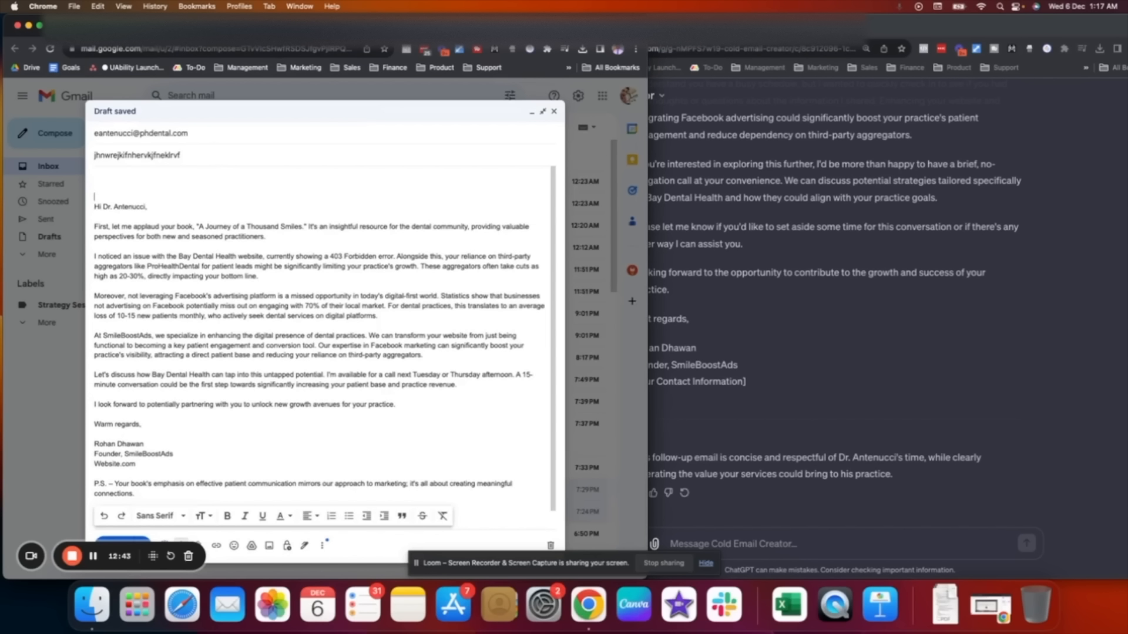
text(Oops I)
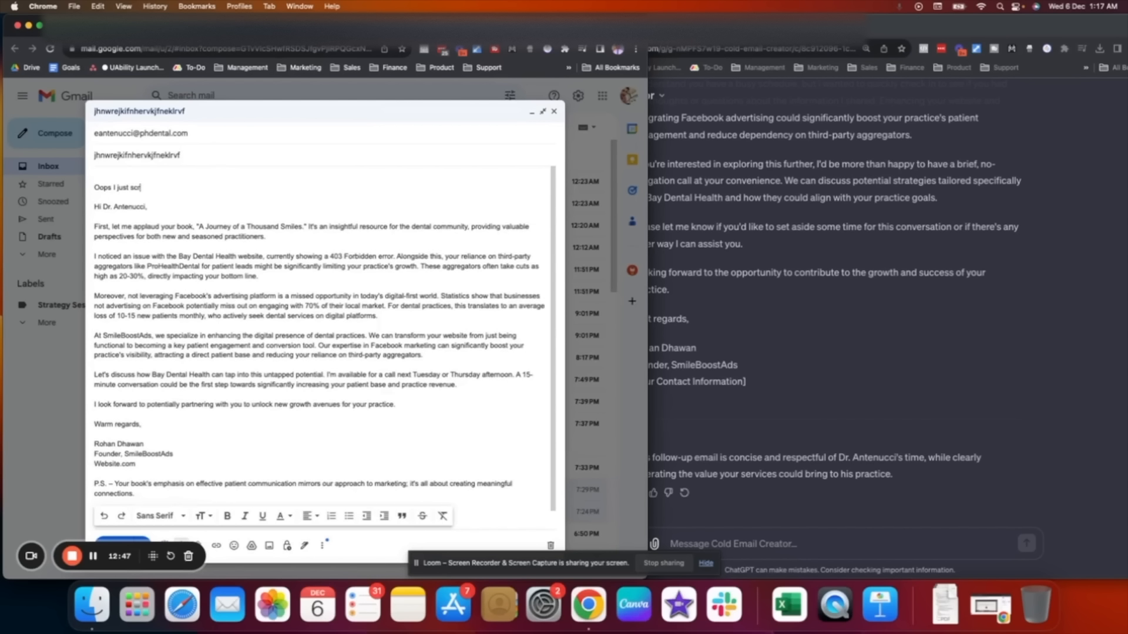
text( just scr)
key(BackSpace)
key(BackSpace)
key(BackSpace)
text(d)
text(y keyboard...)
Below the dog line, address the dentist by name and add "now that I have your attention, I wanted to follow up"
key(Return)
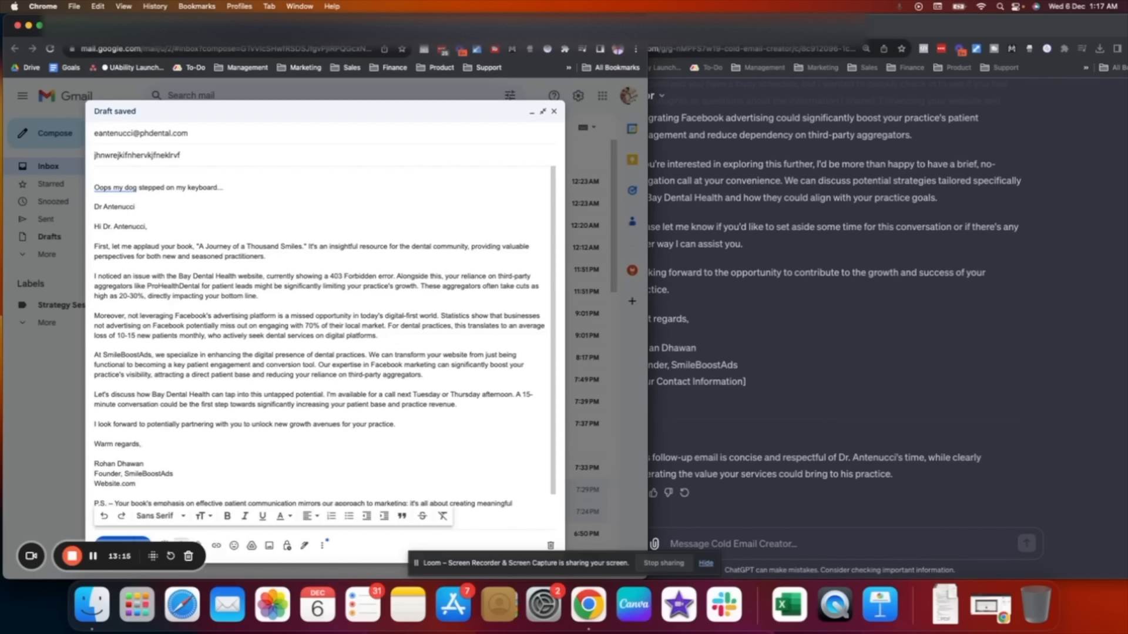
text(now that I have your att)
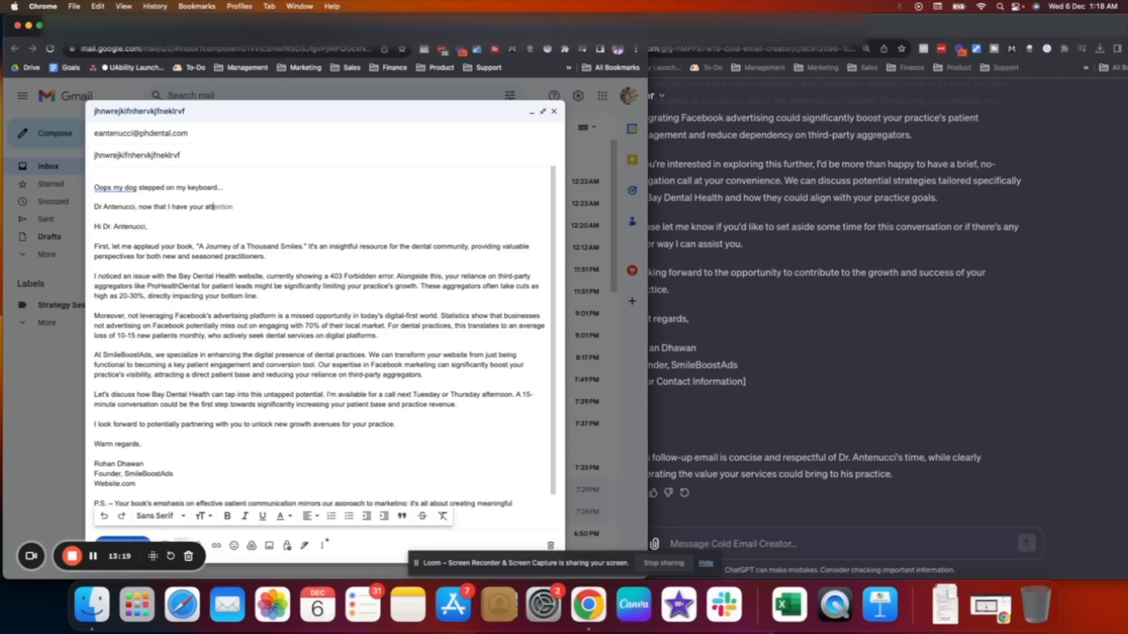
text(endon, I wanted to follow up)
drag(343, 209, 1, 162)
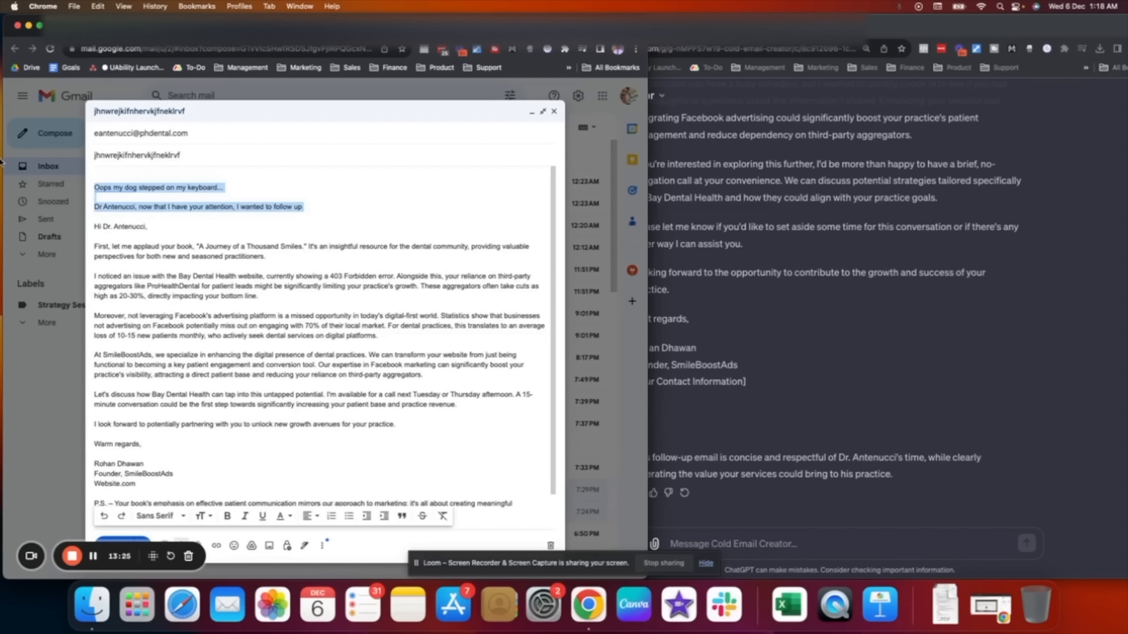
key(BackSpace)
key(super+z)
Delete the follow-up sentence addressed to the dentist from the top of the email body
key(alt+BackSpace)
key(alt+BackSpace)
key(alt+BackSpace)
key(alt+BackSpace)
key(alt+BackSpace)
key(alt+BackSpace)
key(alt+BackSpace)
key(alt+BackSpace)
key(alt+BackSpace)
key(alt+BackSpace)
key(alt+BackSpace)
key(alt+BackSpace)
key(alt+BackSpace)
key(alt+BackSpace)
key(alt+BackSpace)
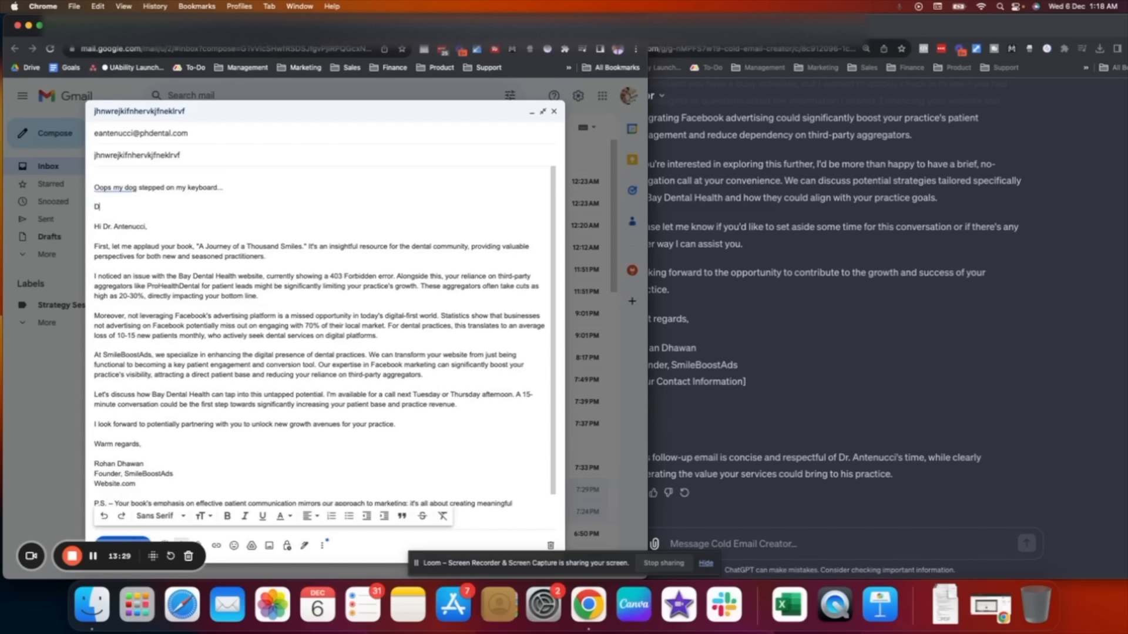
text(w)
key(alt+BackSpace)
key(alt+BackSpace)
key(alt+BackSpace)
Try "I just did that" as the introductory wording above the greeting and erase it
text(I just did that)
key(BackSpace)
key(BackSpace)
key(BackSpace)
key(BackSpace)
key(BackSpace)
key(BackSpace)
key(BackSpace)
key(BackSpace)
key(BackSpace)
key(BackSpace)
key(BackSpace)
key(BackSpace)
key(BackSpace)
key(BackSpace)
key(BackSpace)
key(BackSpace)
key(BackSpace)
key(BackSpace)
key(BackSpace)
Undo the recent body edits, including the extra lines inserted above the greeting
key(super+z)
key(super+z)
key(super+z)
key(super+z)
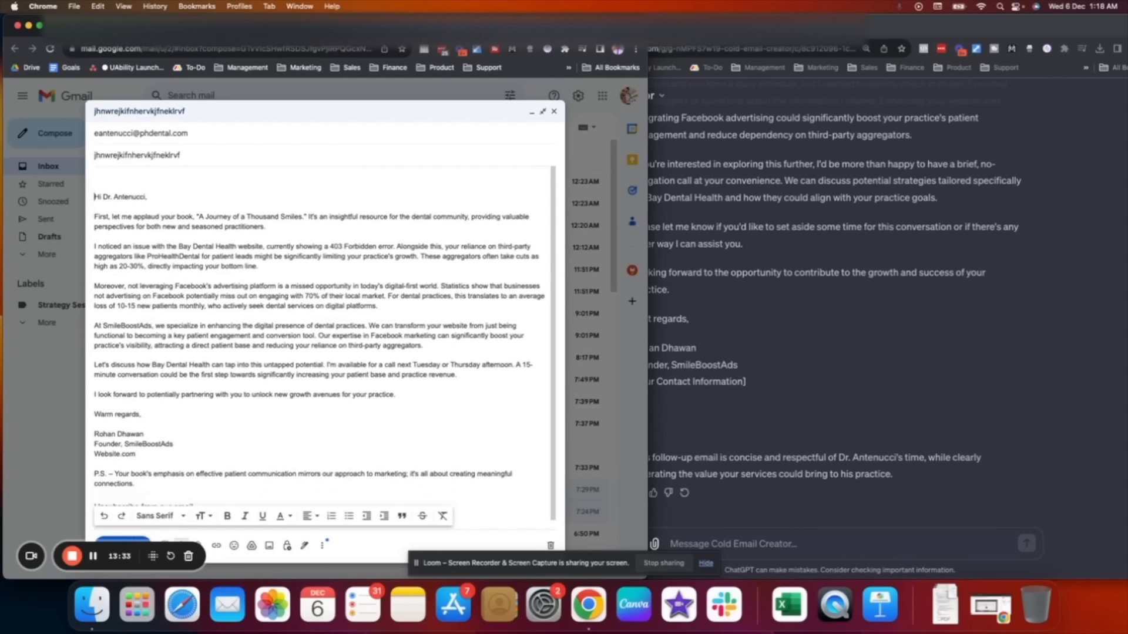
Restore the Gmail draft's subject by copying ChatGPT's "Is Your Practice Missing Out on These Growth Opportunities?" subject line, and return to the Dentist spreadsheet
click(797, 372)
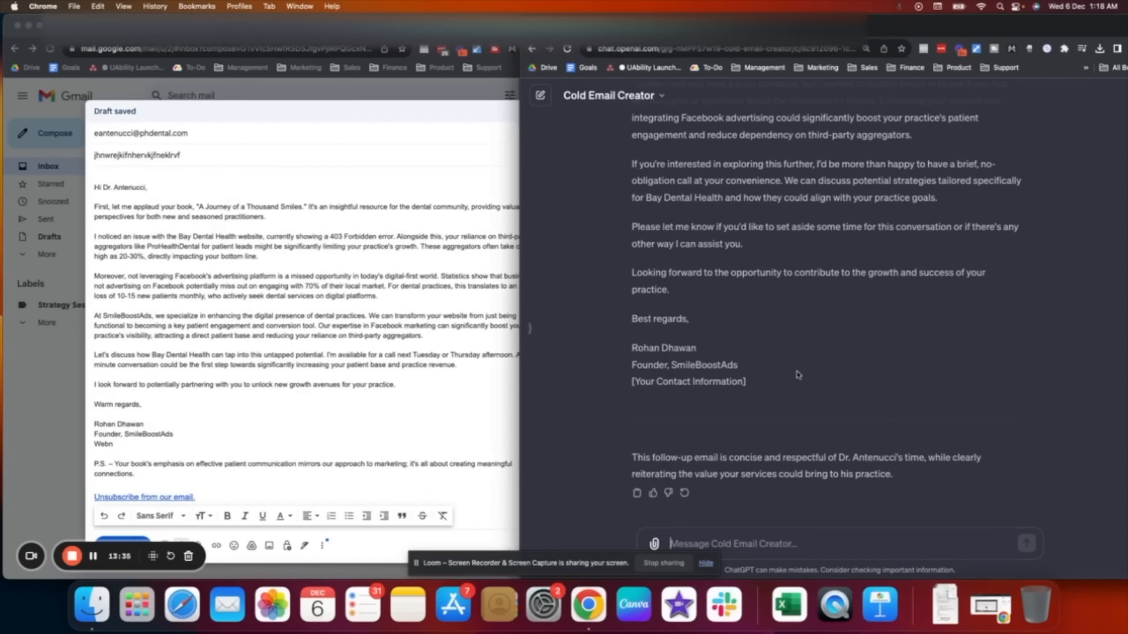
scroll(797, 372, up, 10)
scroll(796, 372, up, 10)
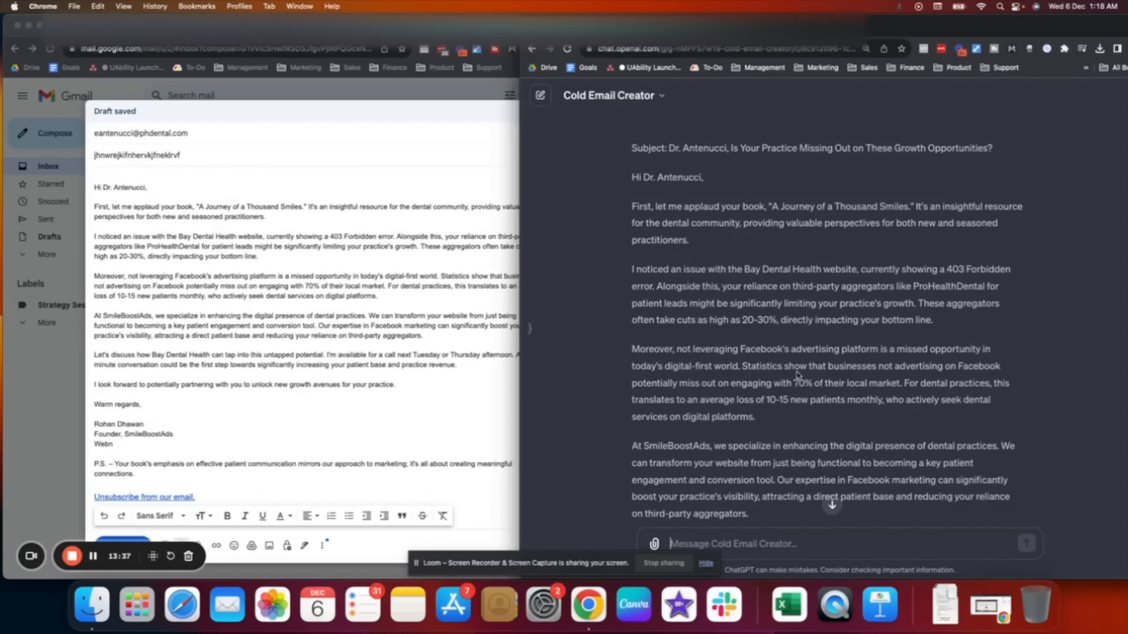
drag(1017, 288, 669, 284)
key(super+c)
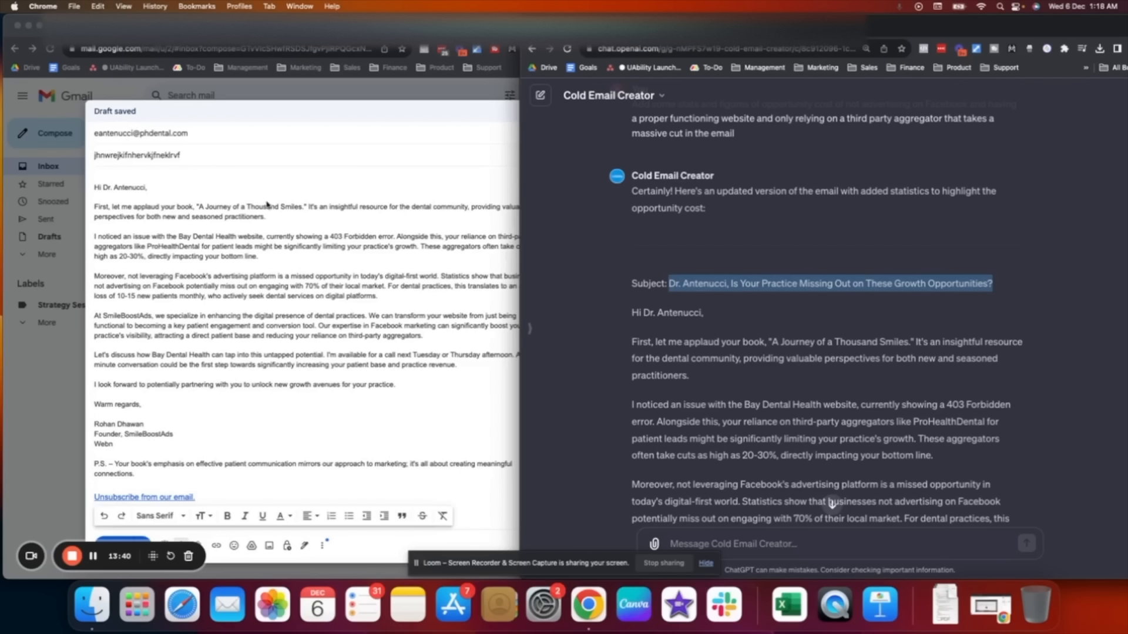
click(705, 542)
key(super+v)
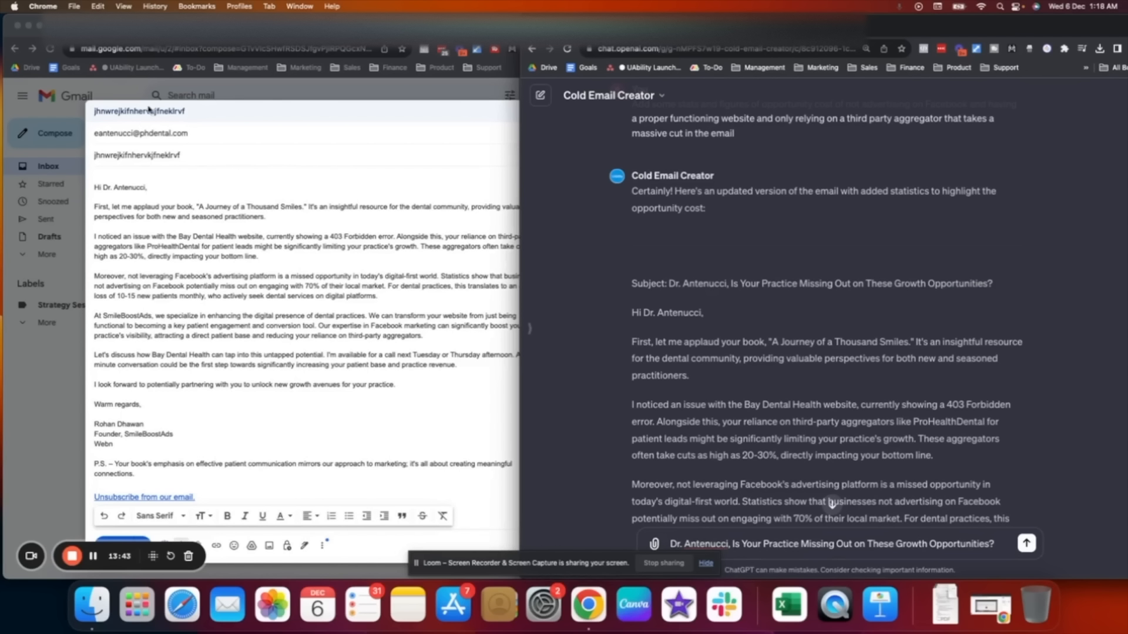
click(150, 153)
double_click(150, 153)
key(super+v)
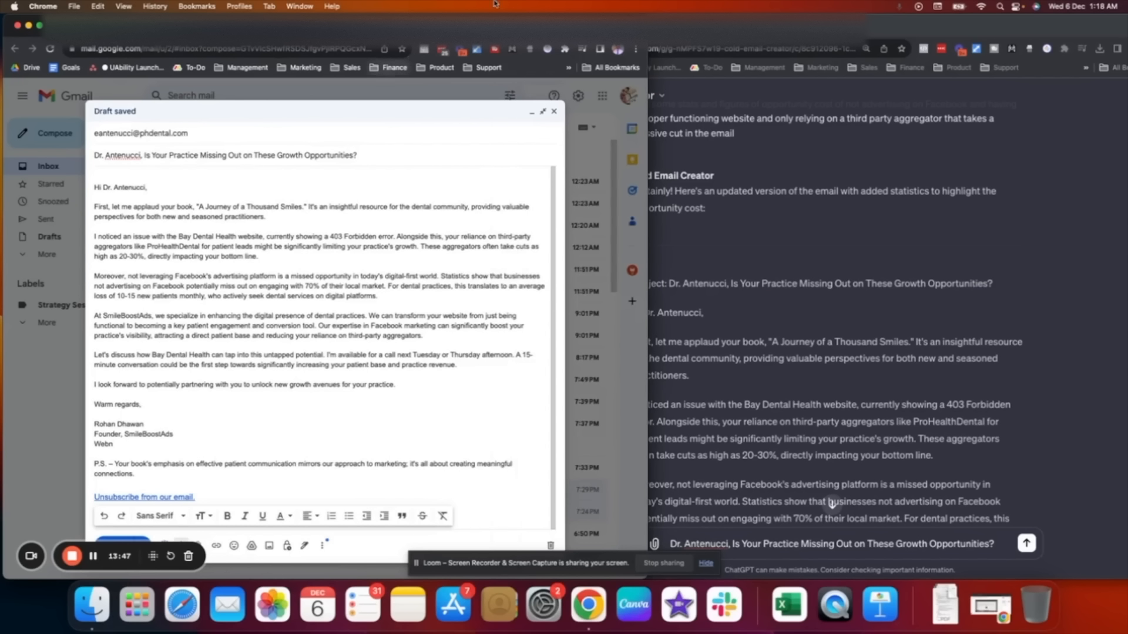
click(353, 26)
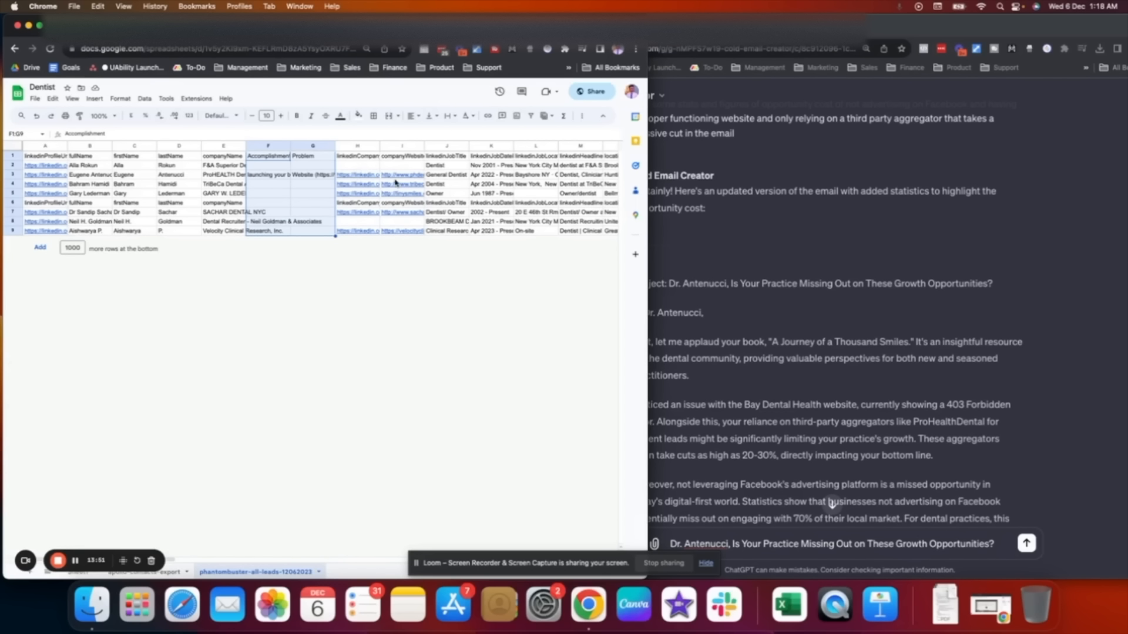
Open the LinkedIn profile of the row 3 dentist from the sheet and view its connection invitation options without sending one
click(61, 175)
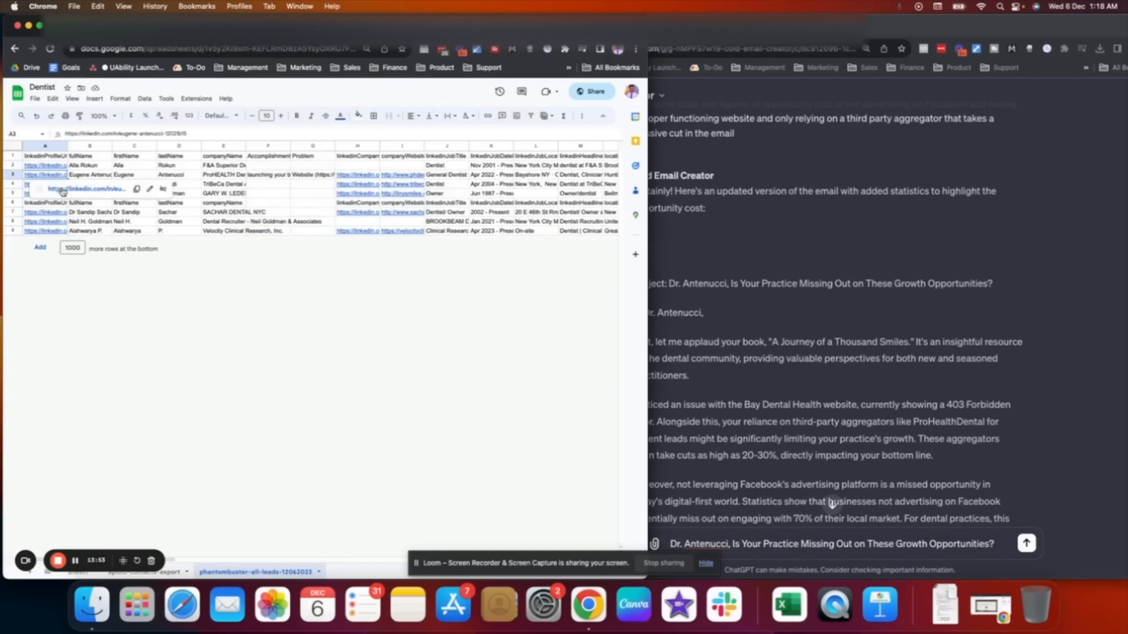
click(62, 189)
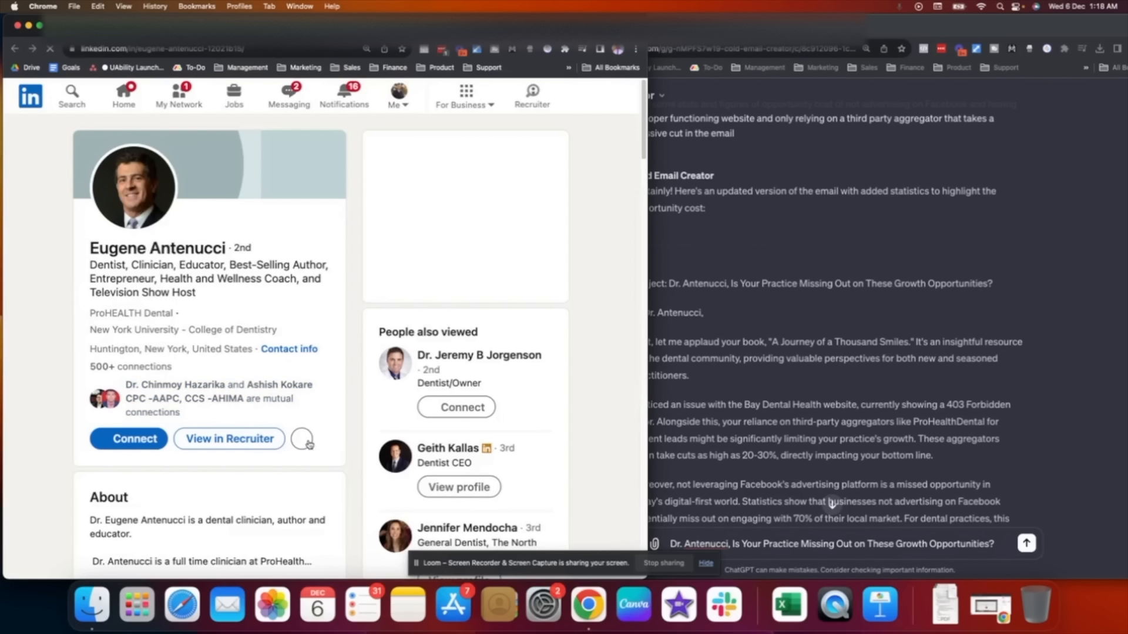
click(304, 438)
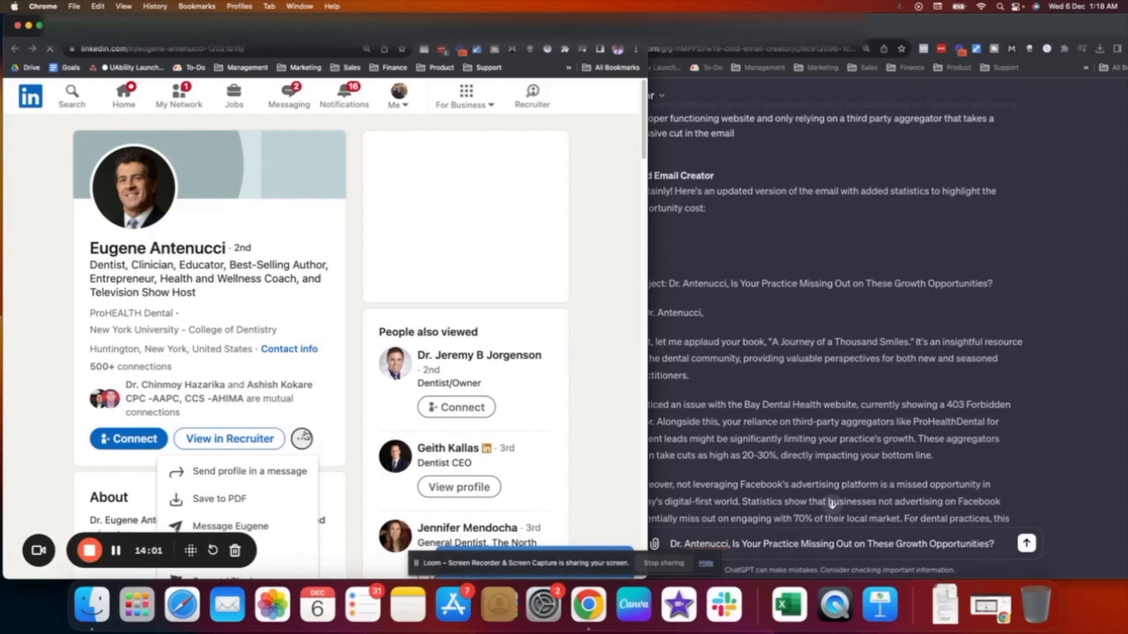
scroll(303, 438, down, 3)
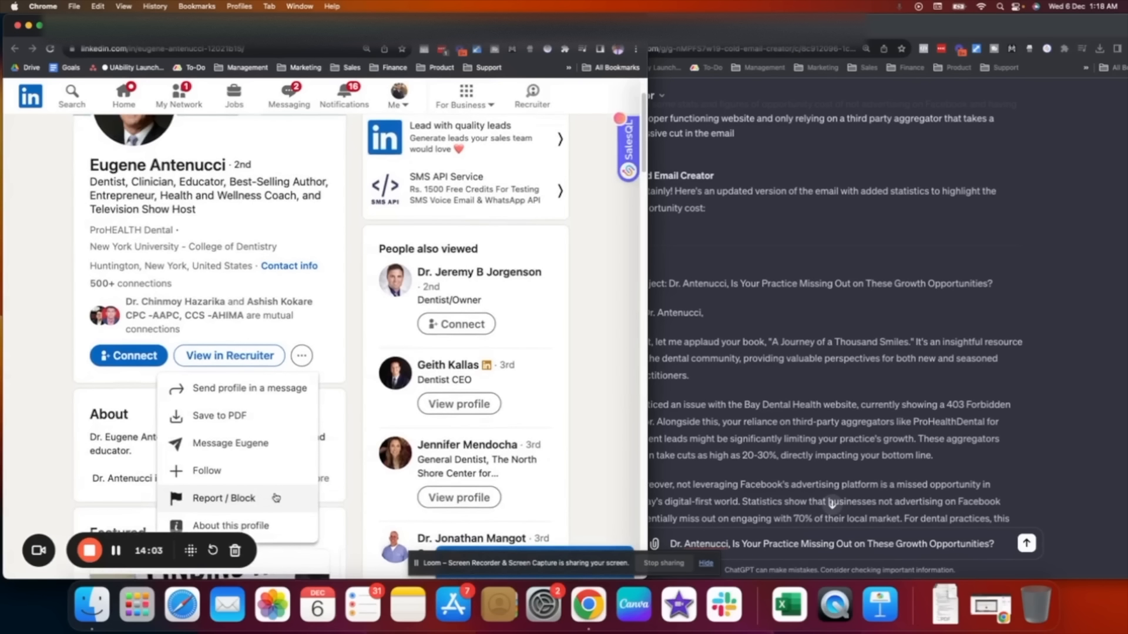
scroll(275, 498, down, 4)
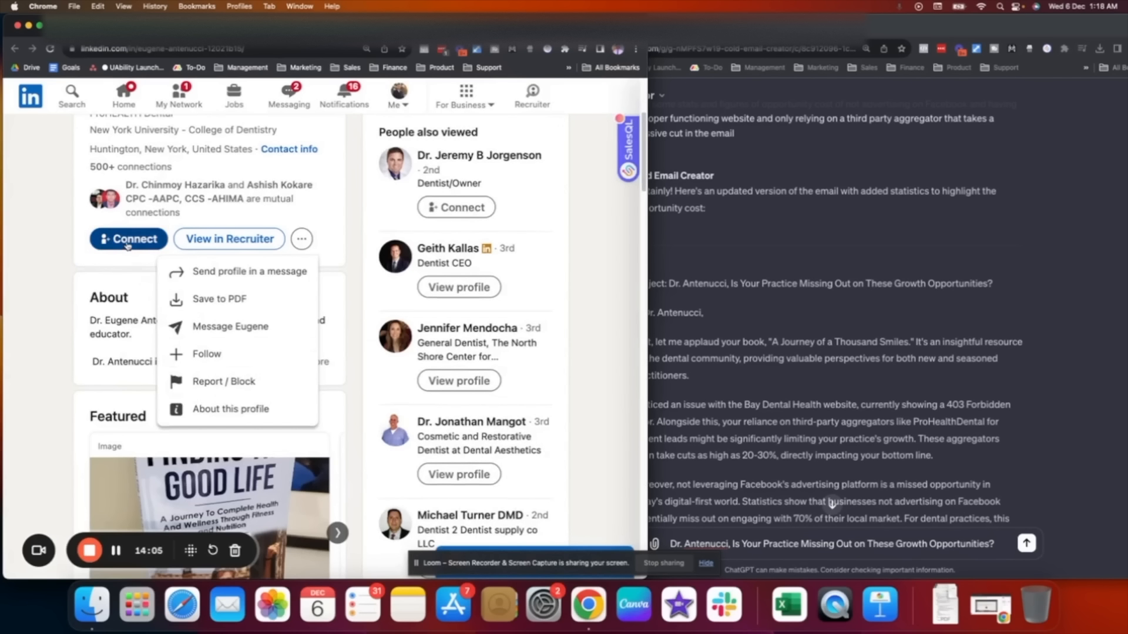
click(146, 238)
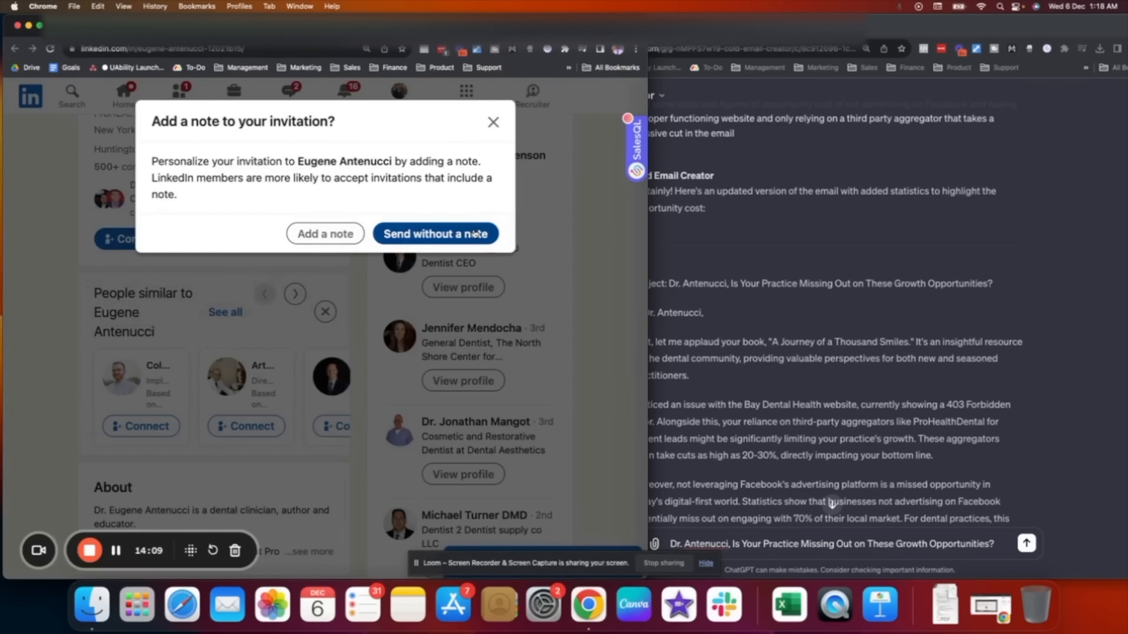
click(493, 122)
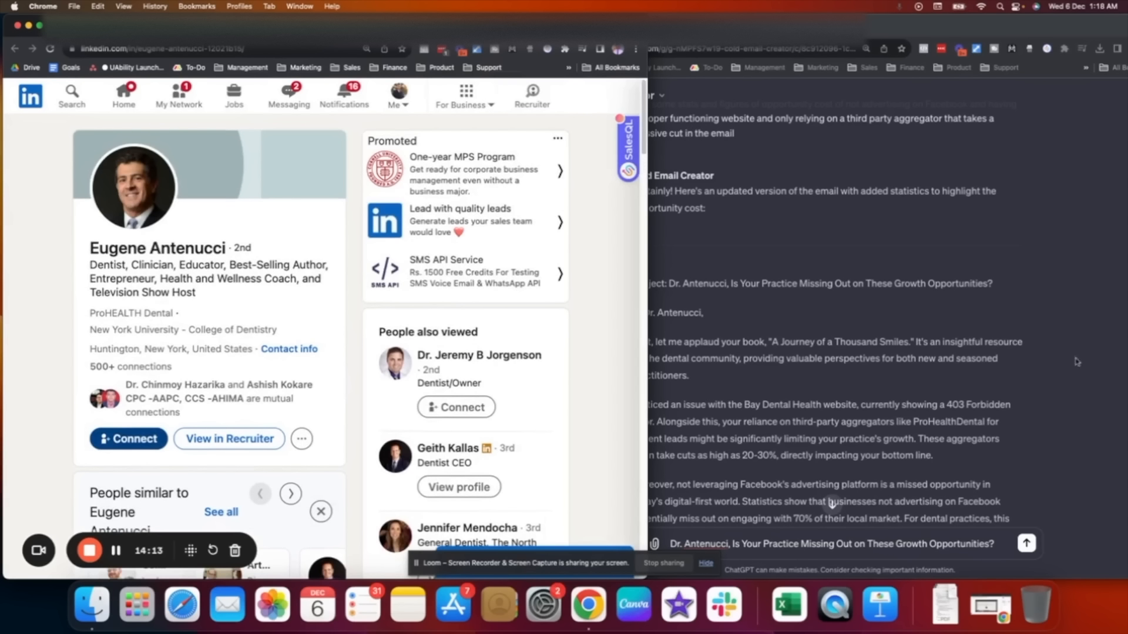
Open the Social Media Outbound Message Creator GPT in ChatGPT, collapse the chat list, and get its message box ready
click(934, 404)
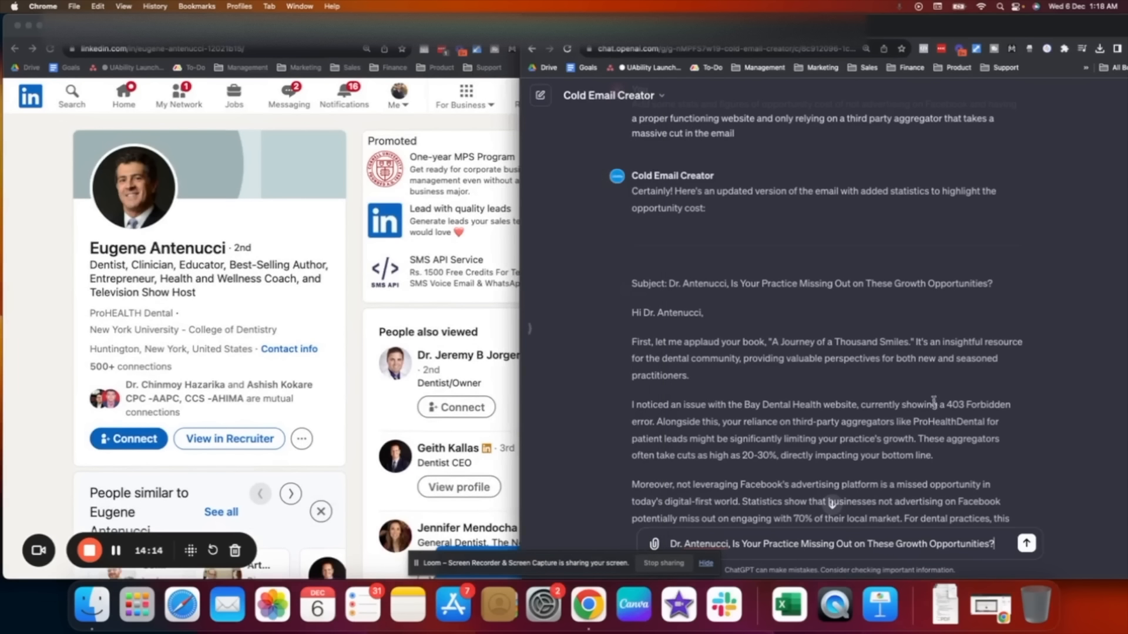
click(530, 328)
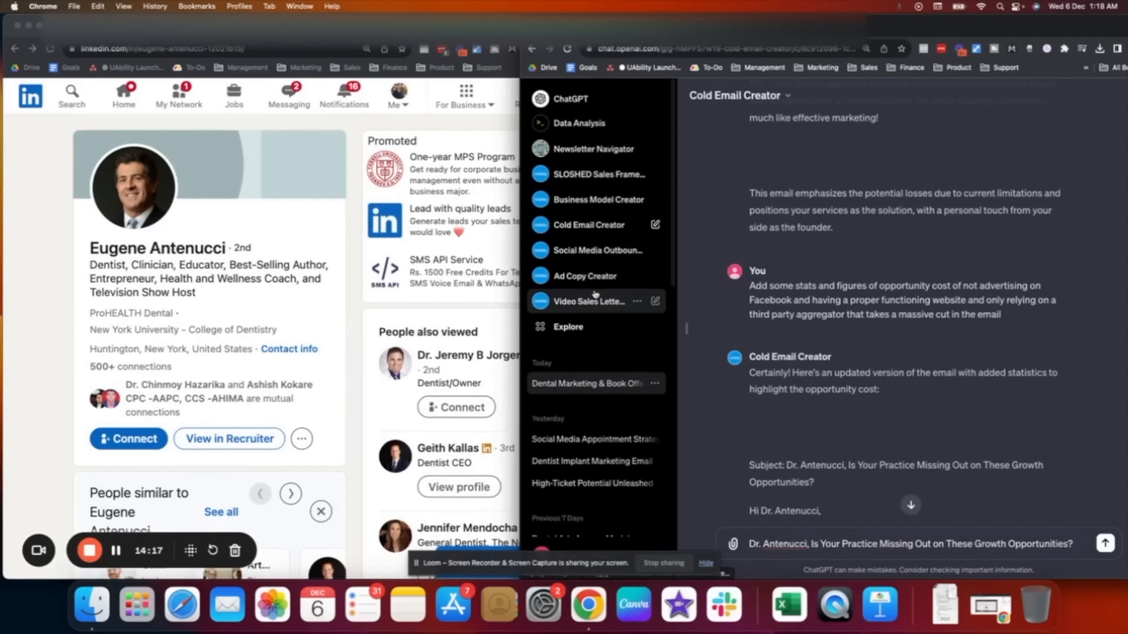
click(596, 250)
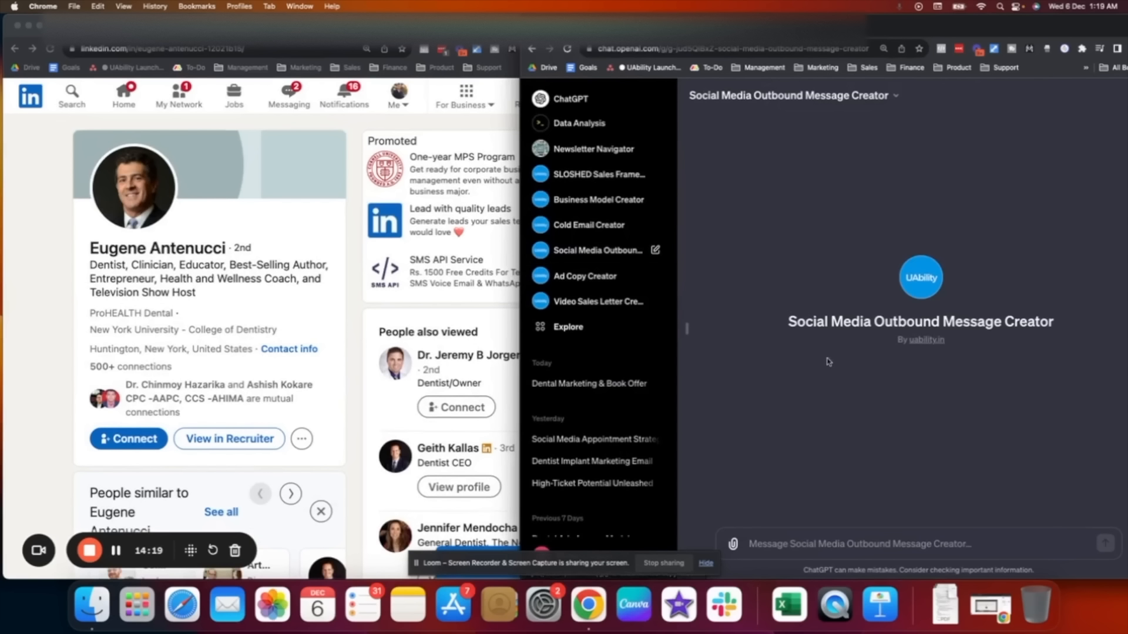
click(686, 327)
click(817, 539)
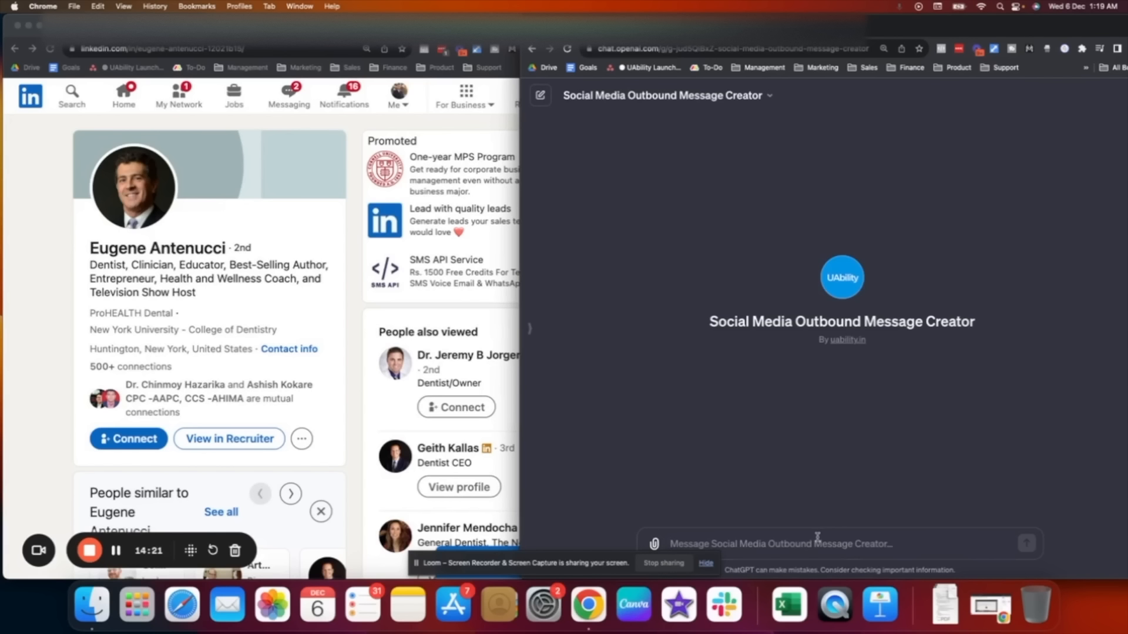
View the additional contact actions on the dentist's LinkedIn profile
click(302, 439)
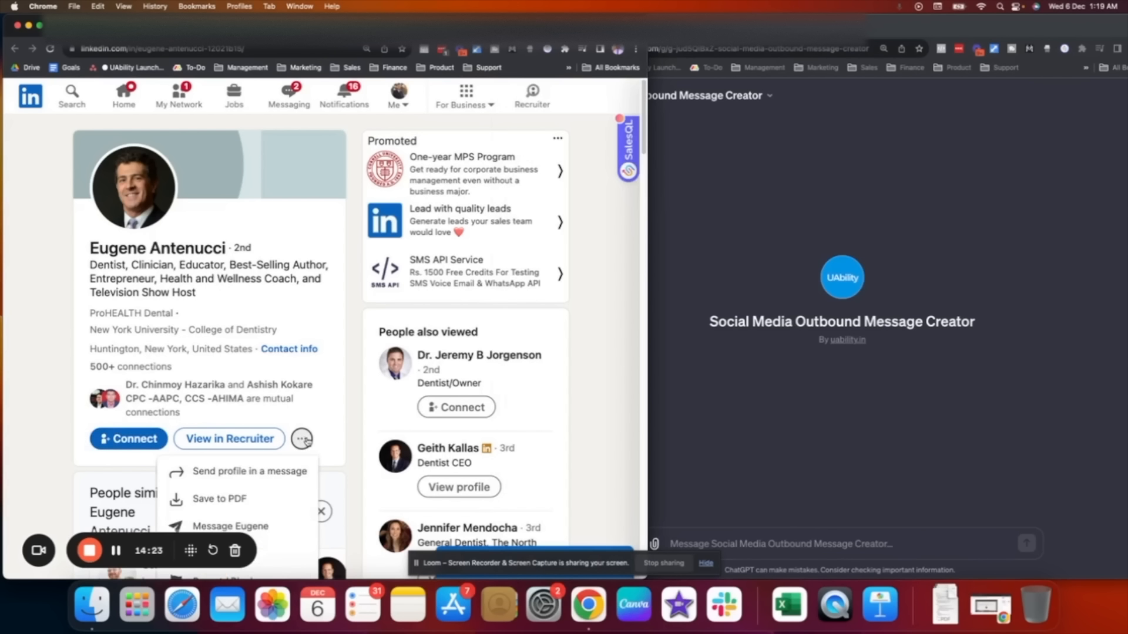
scroll(305, 441, down, 3)
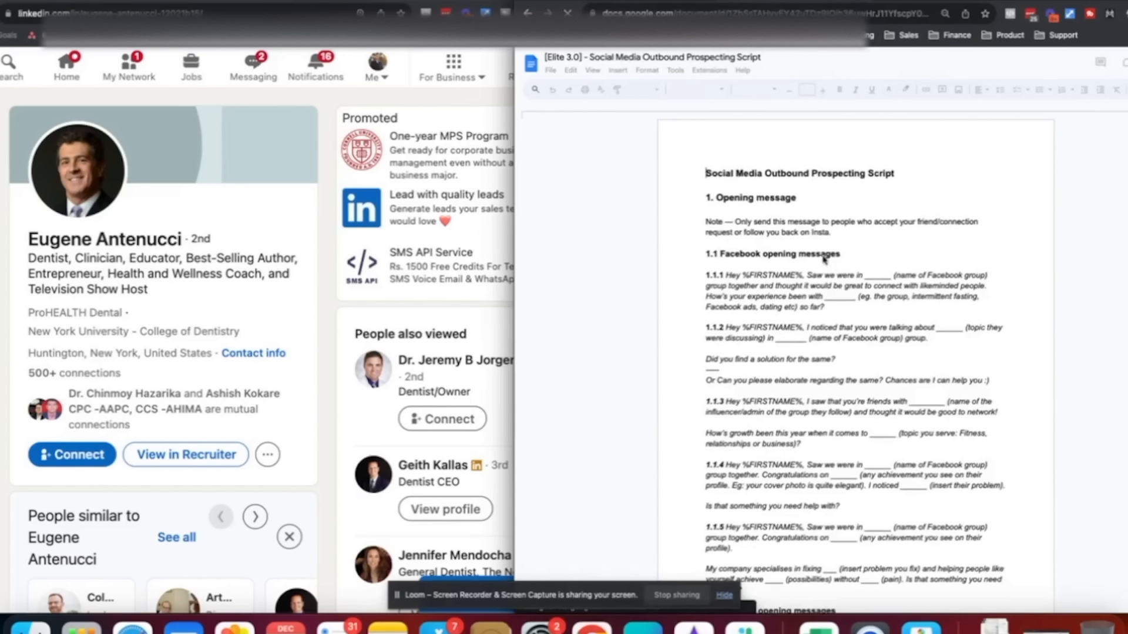
Read through the Social Media Outbound Prospecting Script document, examining the Facebook opening messages and the message templates that follow
scroll(840, 370, down, 5)
drag(706, 151, 833, 354)
scroll(849, 433, down, 6)
drag(738, 140, 838, 502)
scroll(838, 503, down, 6)
scroll(838, 502, down, 10)
drag(706, 183, 818, 578)
scroll(848, 441, down, 6)
scroll(848, 457, down, 20)
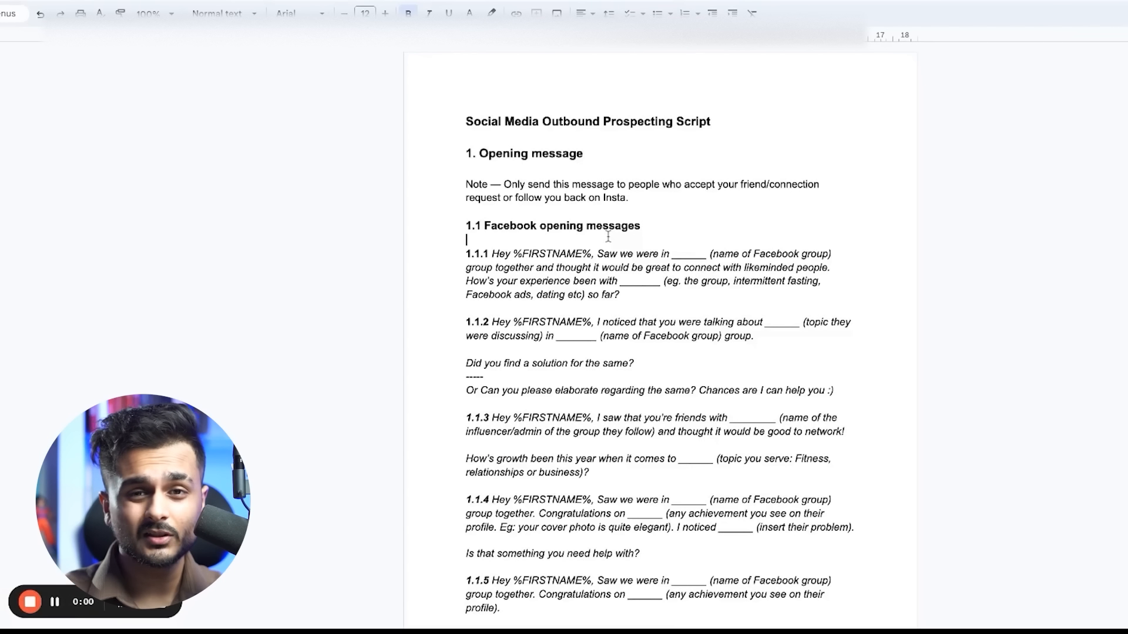
scroll(608, 236, down, 1)
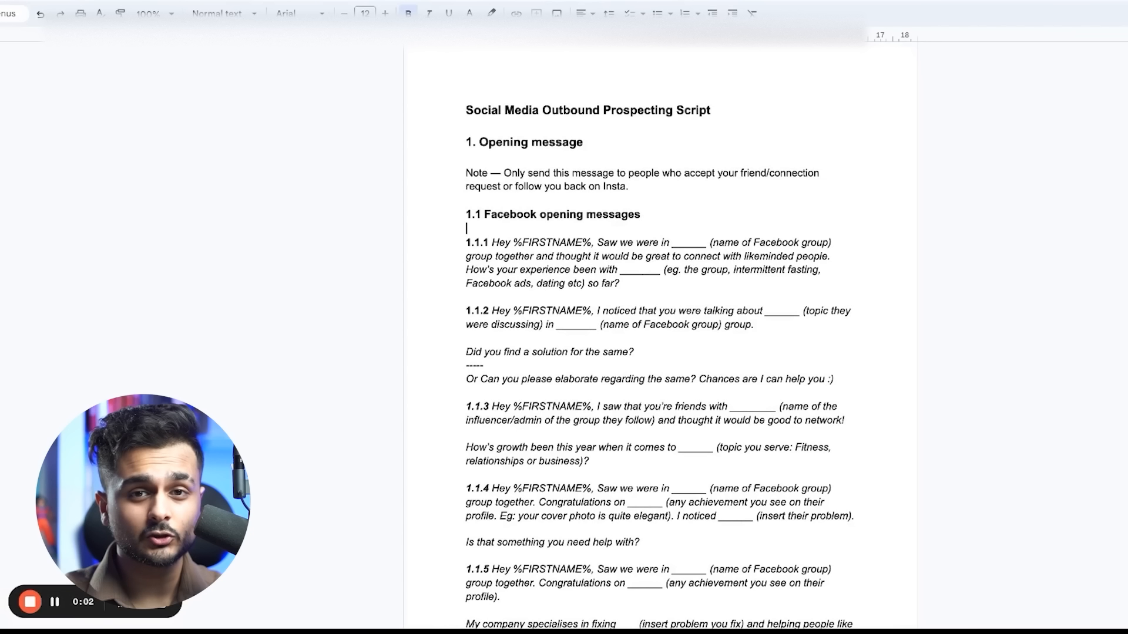
scroll(660, 335, down, 1)
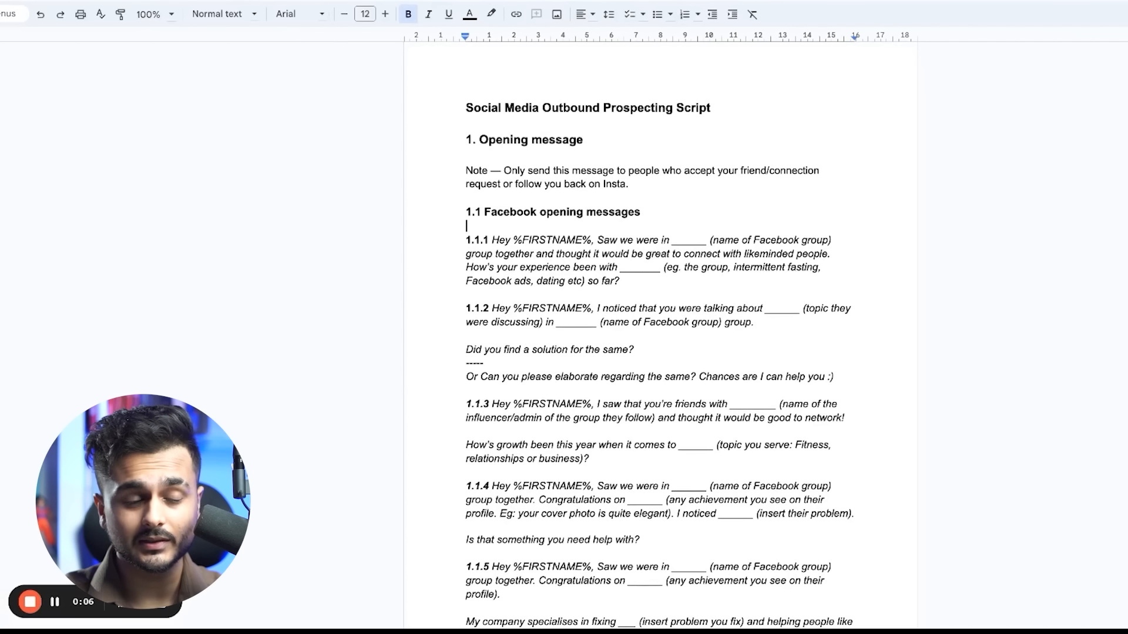
scroll(661, 335, down, 15)
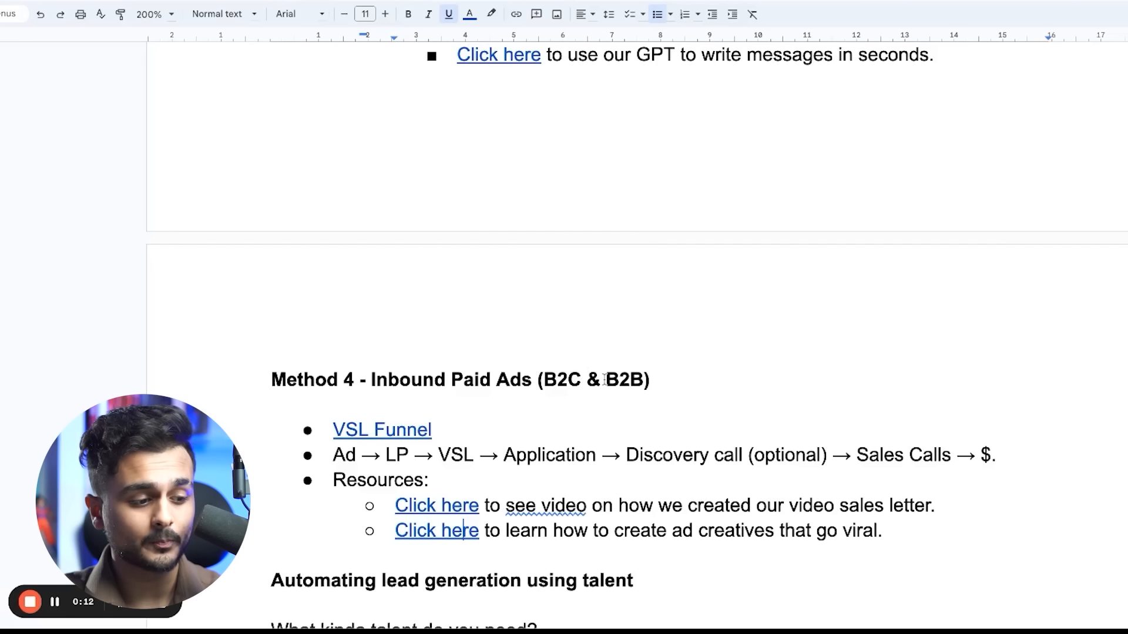
Examine the Social Media Outbound Message Creator prompt requesting Facebook, LinkedIn and Instagram scripts for an agency targeting Sydney plumbers
scroll(602, 379, up, 5)
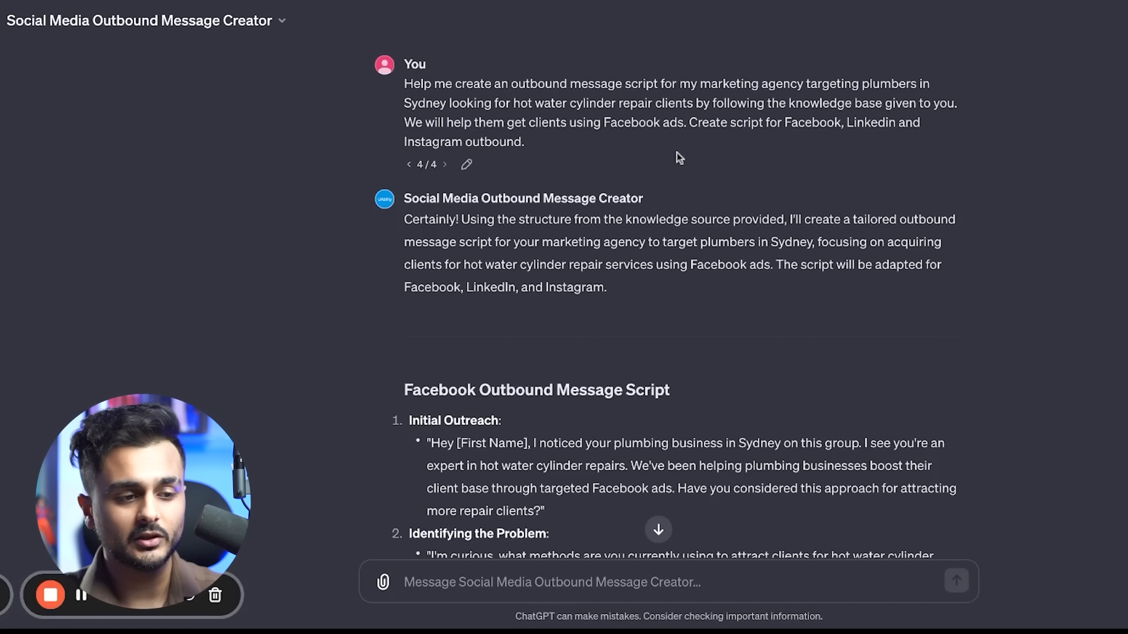
triple_click(548, 113)
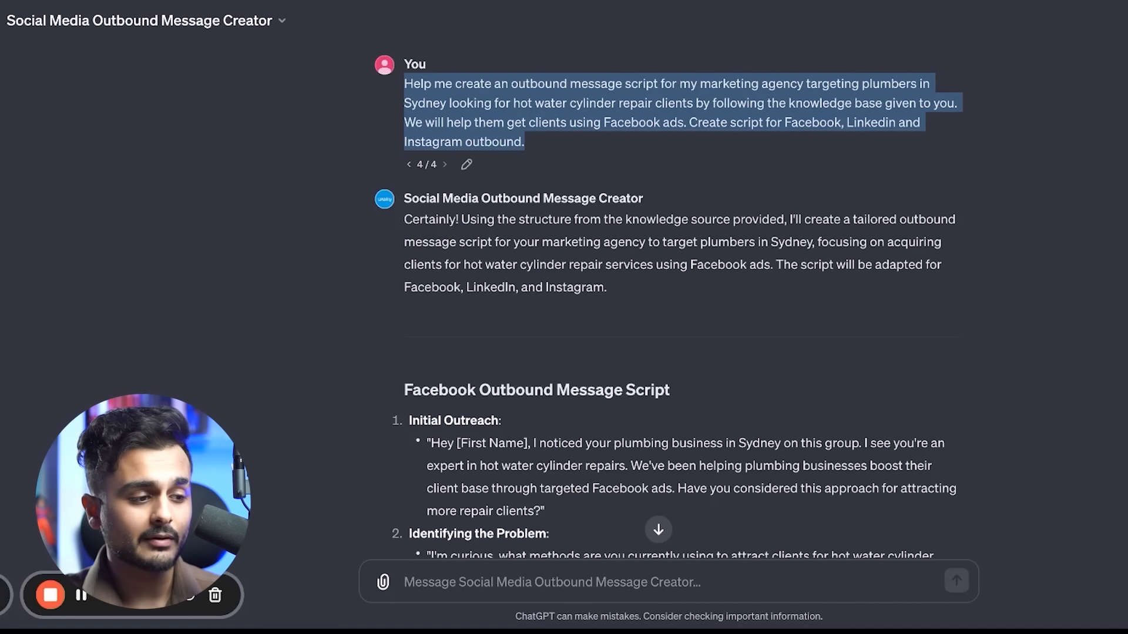
drag(405, 86, 853, 103)
drag(424, 122, 921, 122)
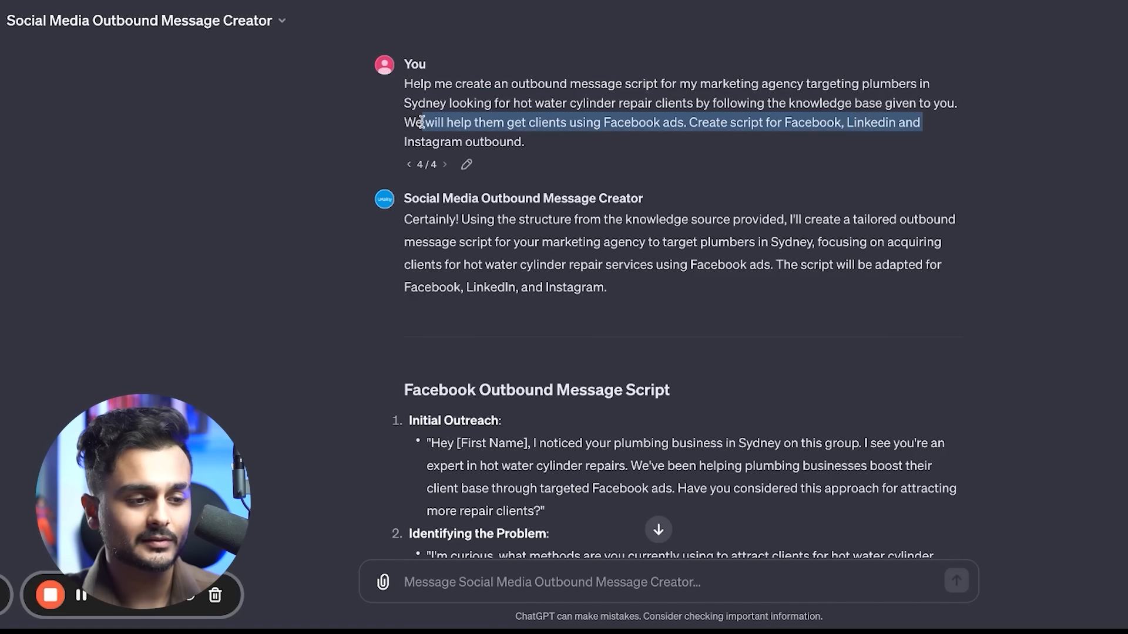
Read the generated Facebook and LinkedIn outbound message scripts, from initial outreach through to the call to action
scroll(643, 314, down, 4)
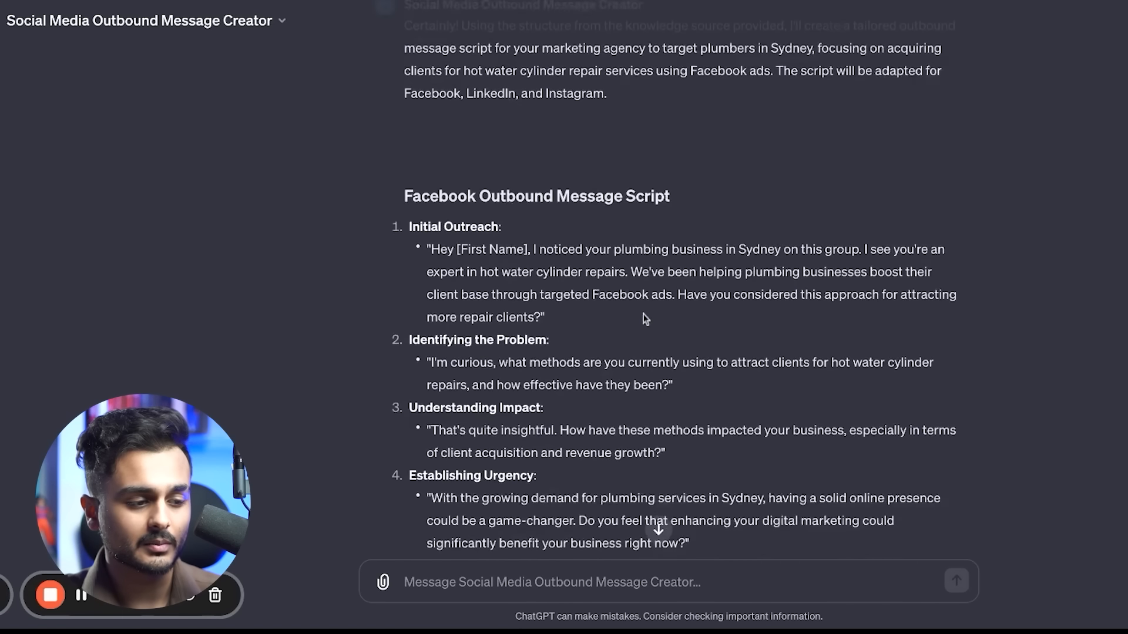
scroll(643, 314, down, 2)
drag(405, 97, 671, 97)
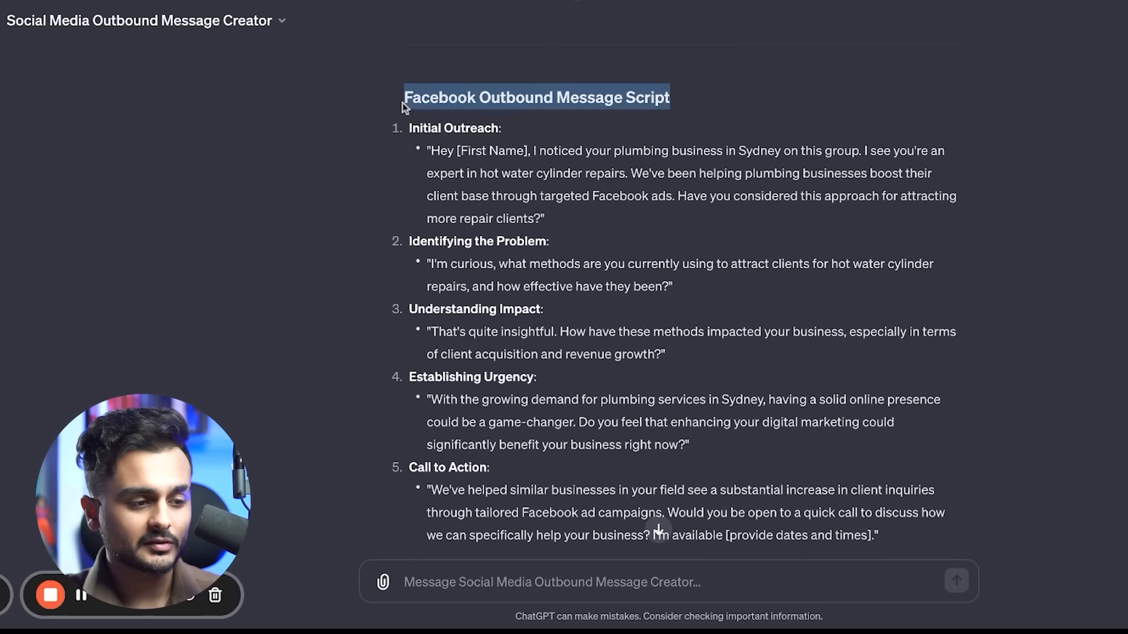
scroll(707, 104, down, 1)
drag(887, 497, 419, 105)
scroll(413, 114, down, 5)
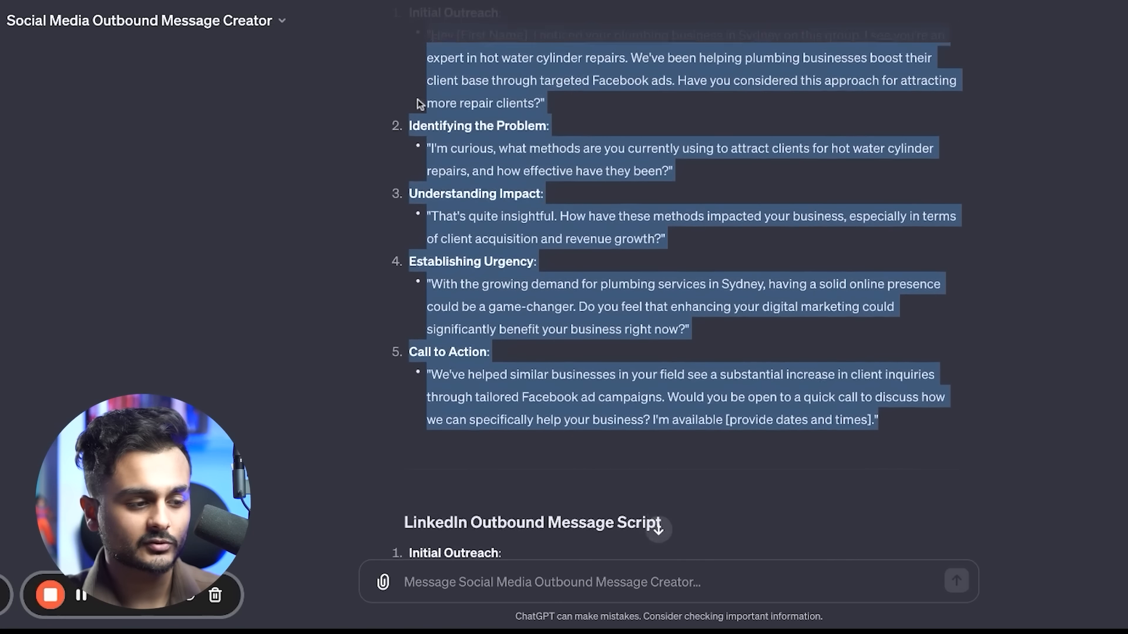
scroll(673, 282, down, 3)
drag(404, 184, 566, 427)
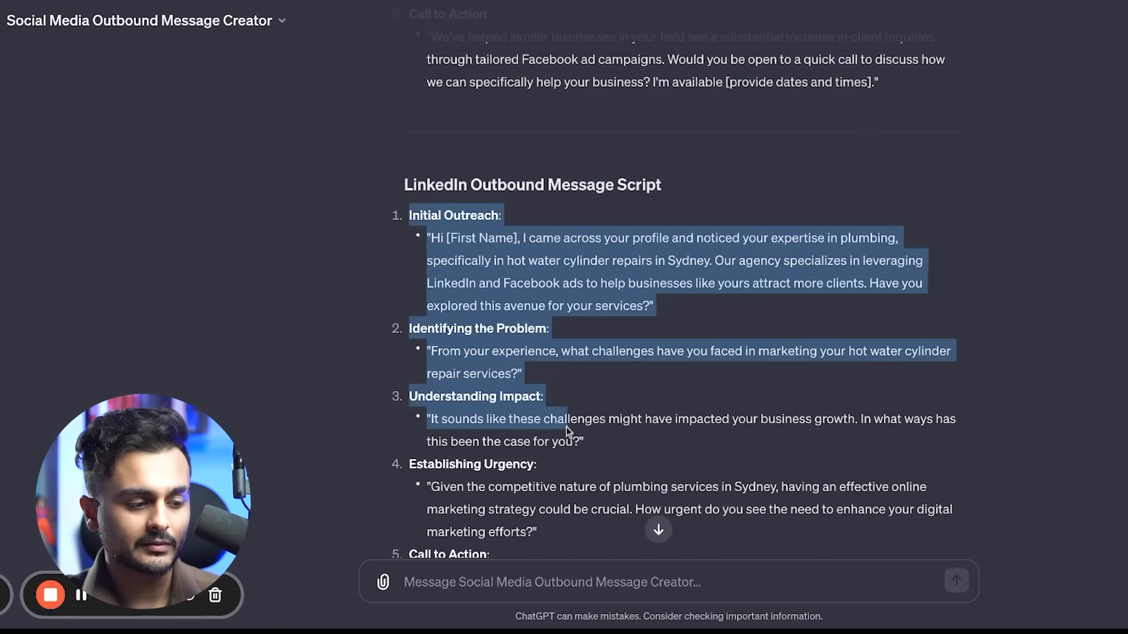
scroll(566, 427, down, 4)
Examine the Instagram outbound message script, focusing on its heading and the initial outreach message
scroll(567, 433, down, 5)
drag(364, 221, 580, 459)
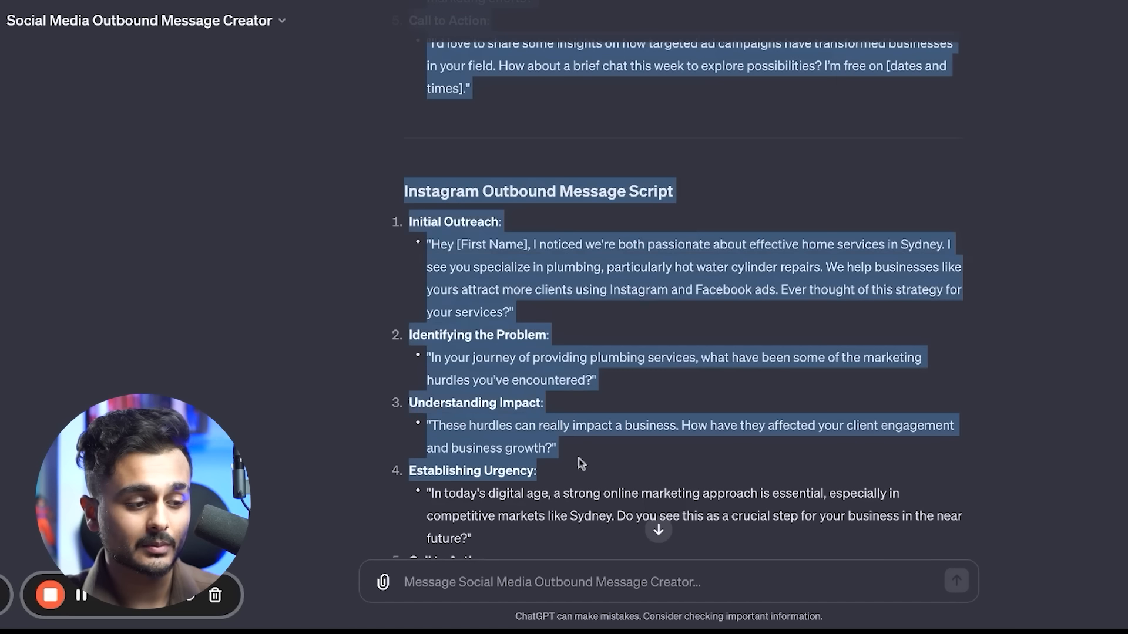
click(607, 379)
drag(518, 322, 431, 246)
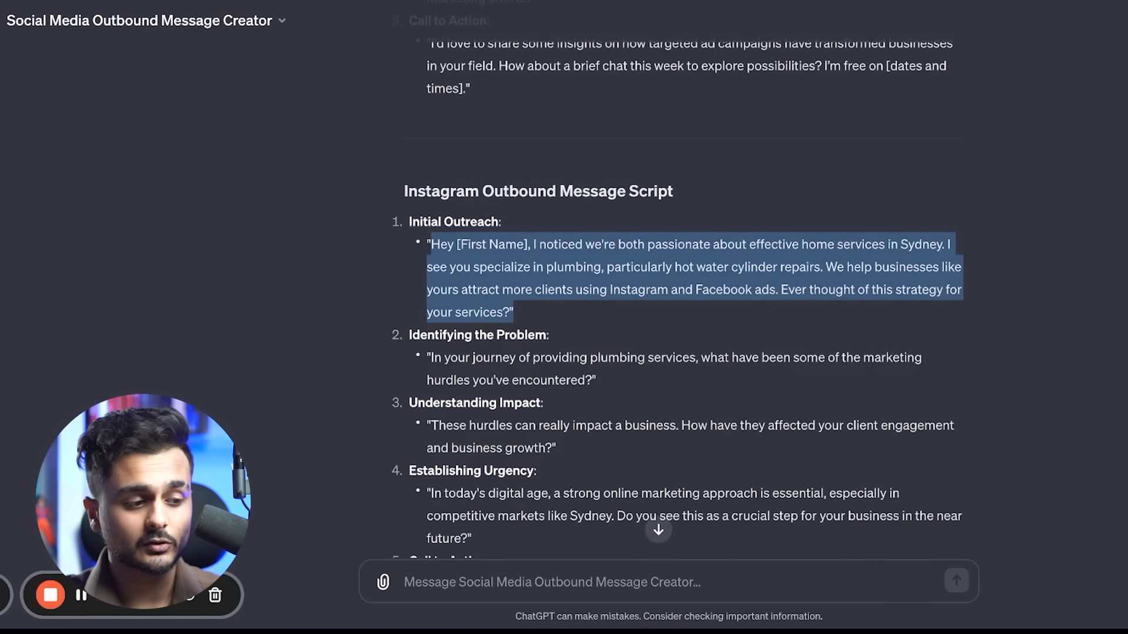
drag(393, 197, 675, 196)
scroll(675, 196, up, 2)
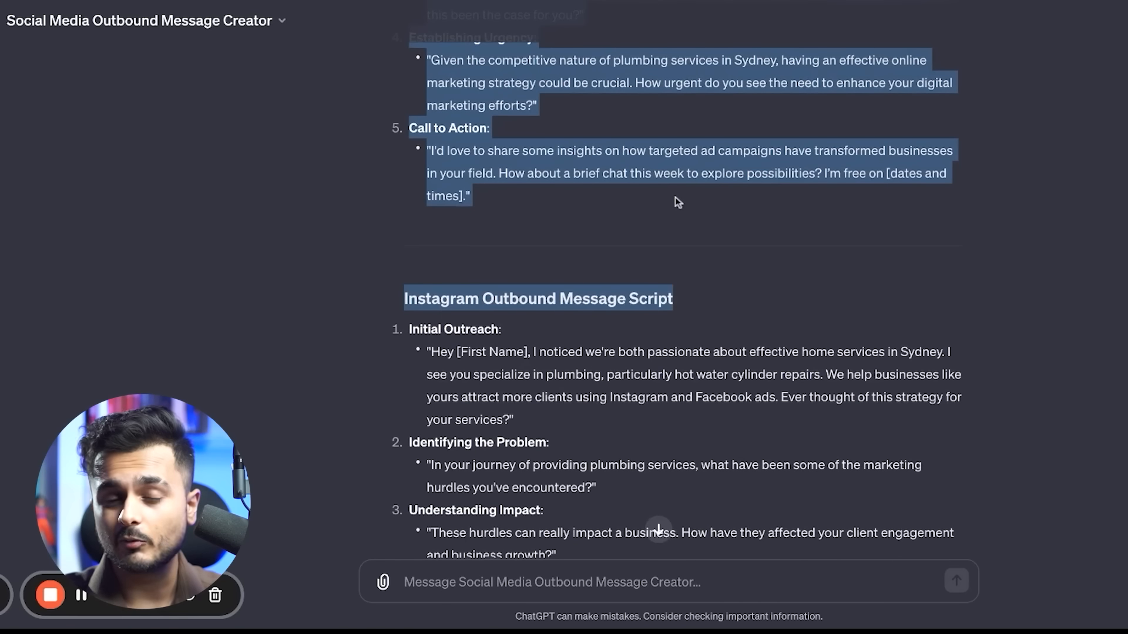
click(675, 196)
Go back over the Facebook, LinkedIn and Instagram scripts in the response, marking each platform's heading to compare them
scroll(675, 196, up, 5)
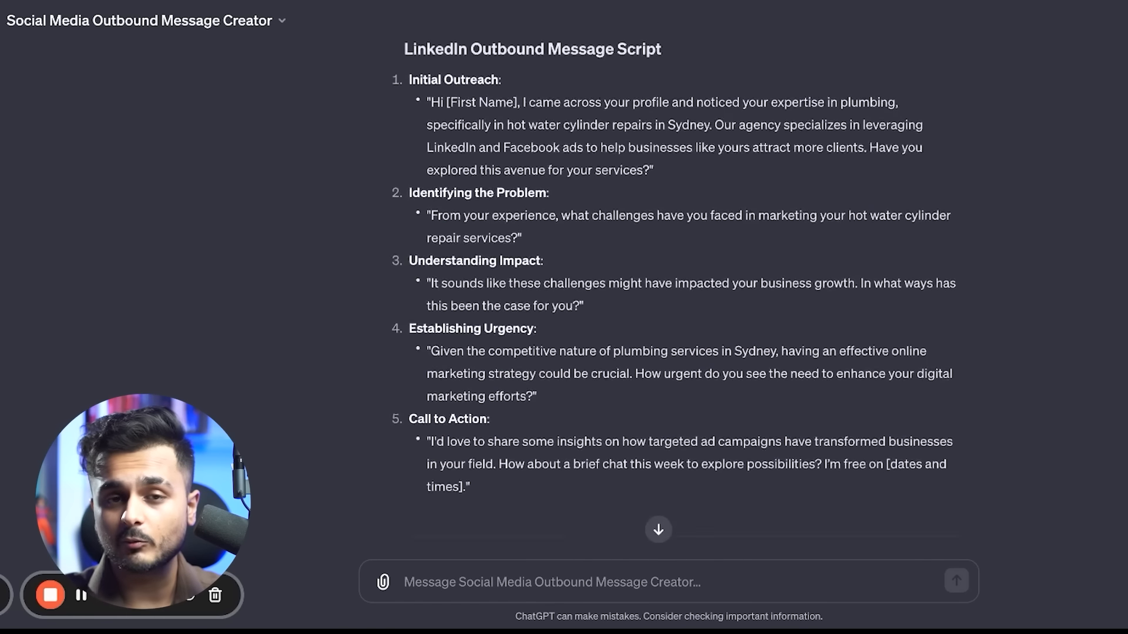
scroll(659, 529, up, 7)
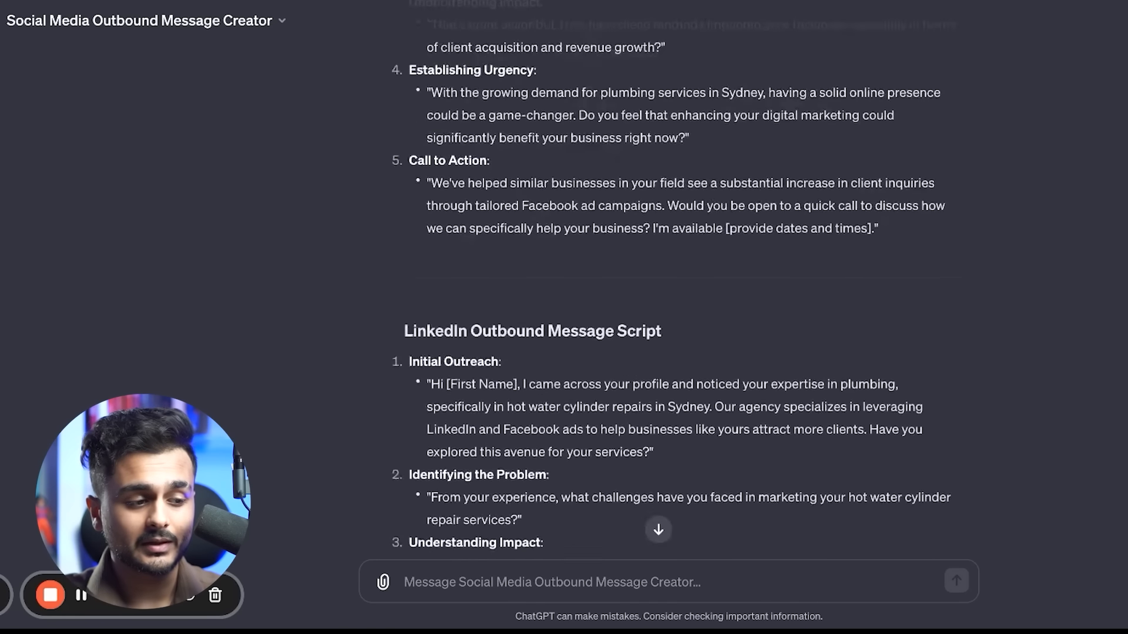
scroll(658, 530, up, 3)
drag(413, 166, 685, 166)
scroll(494, 312, down, 6)
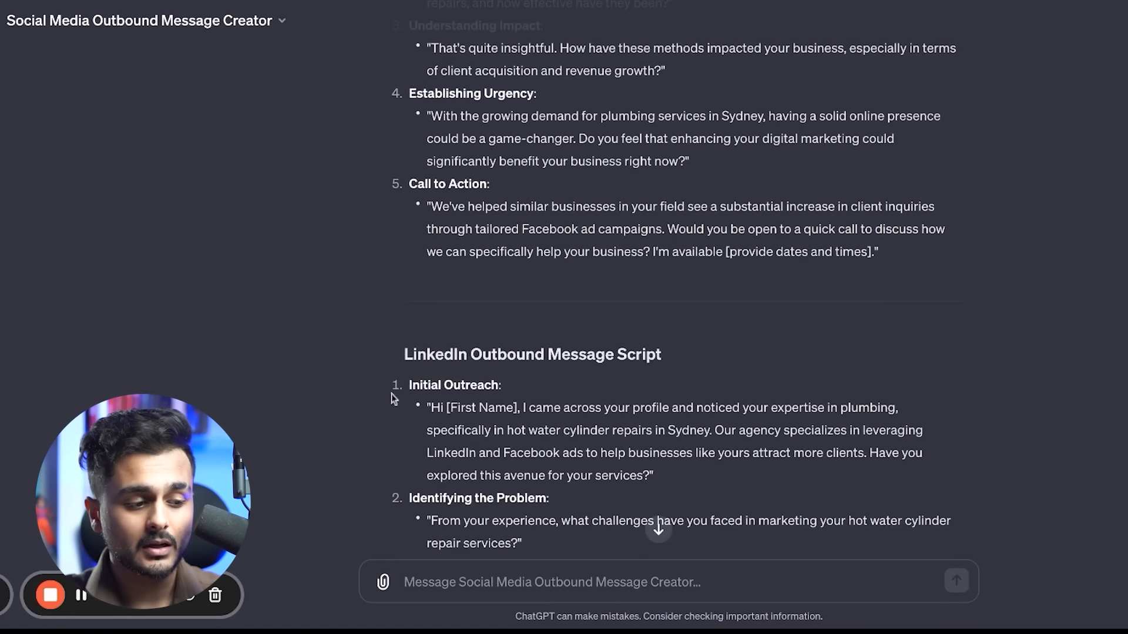
triple_click(400, 355)
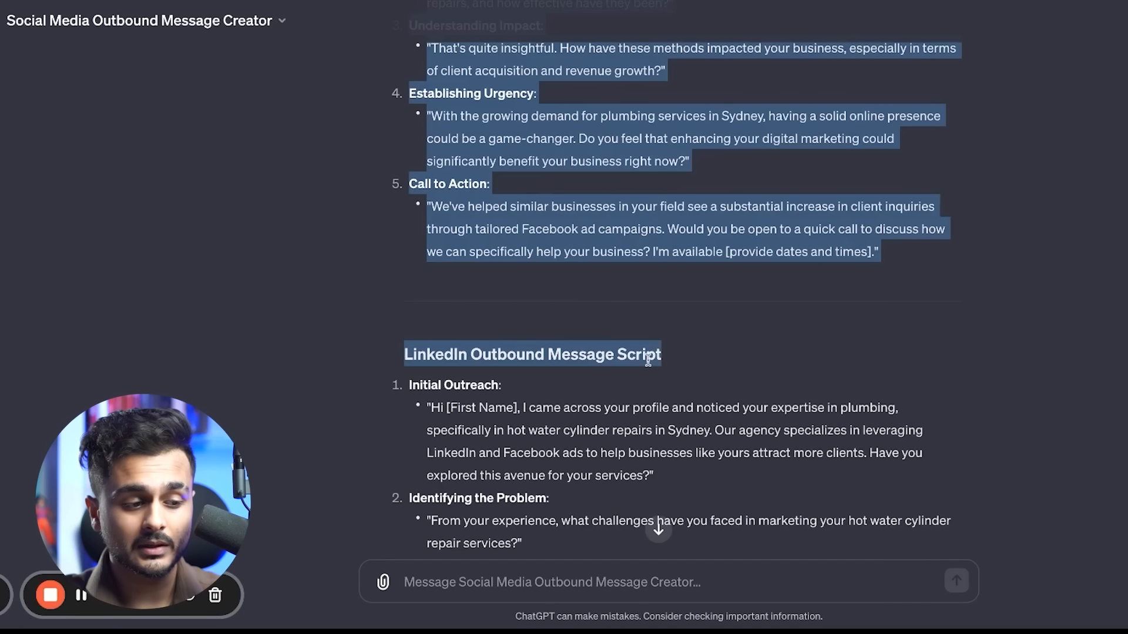
triple_click(648, 360)
scroll(632, 381, down, 12)
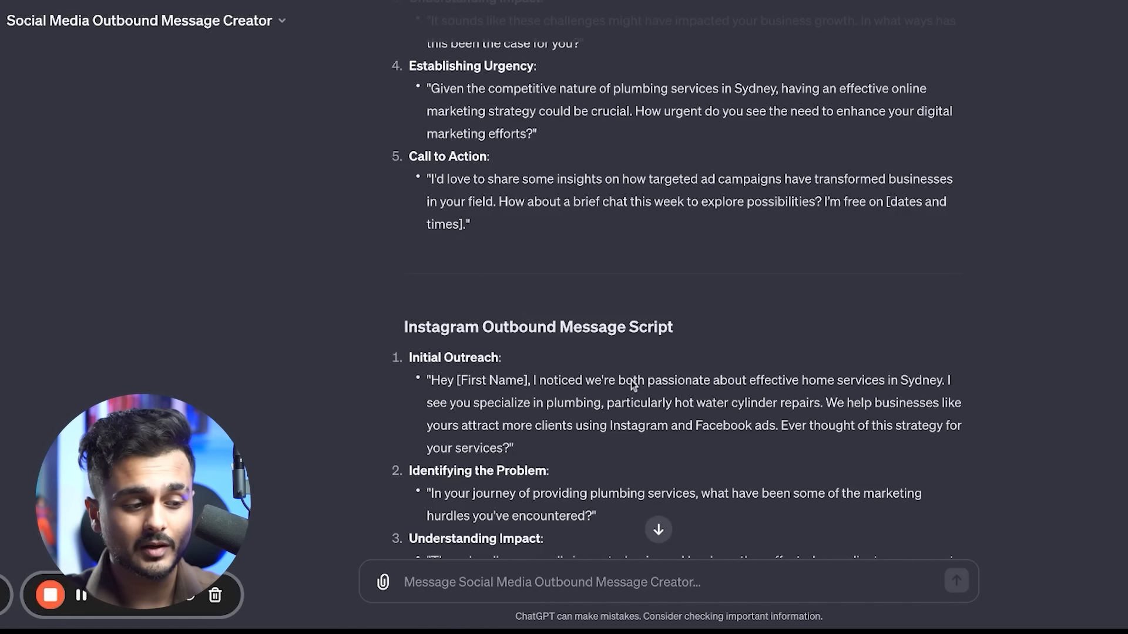
triple_click(620, 333)
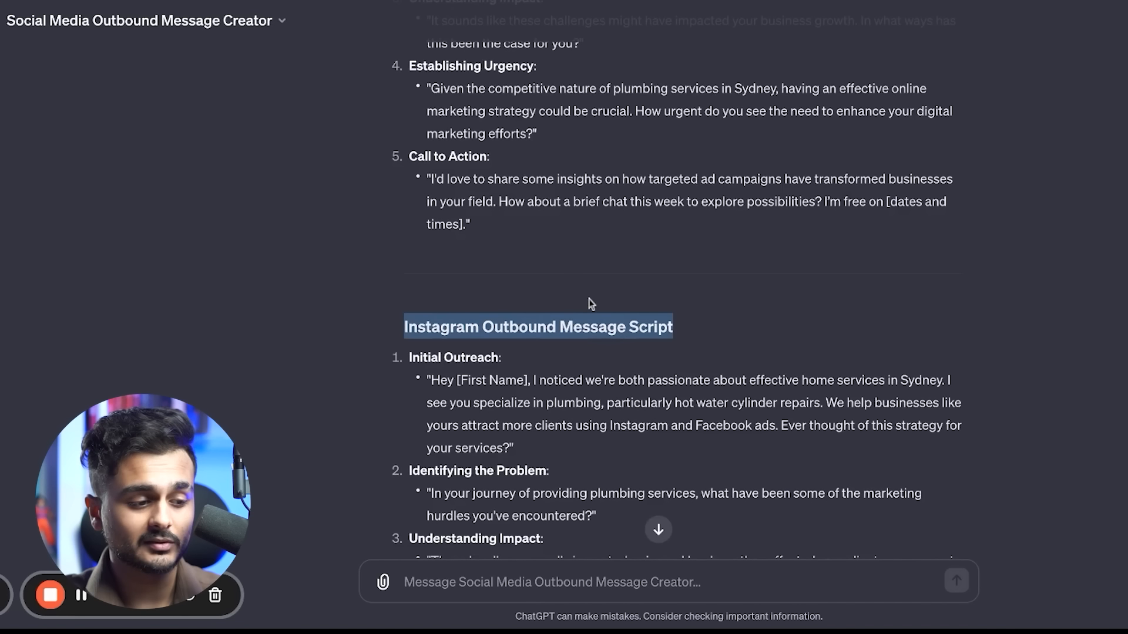
Return to the outline document in Google Docs and review the four Social media steps for outbound messaging
scroll(589, 298, down, 4)
scroll(589, 299, up, 9)
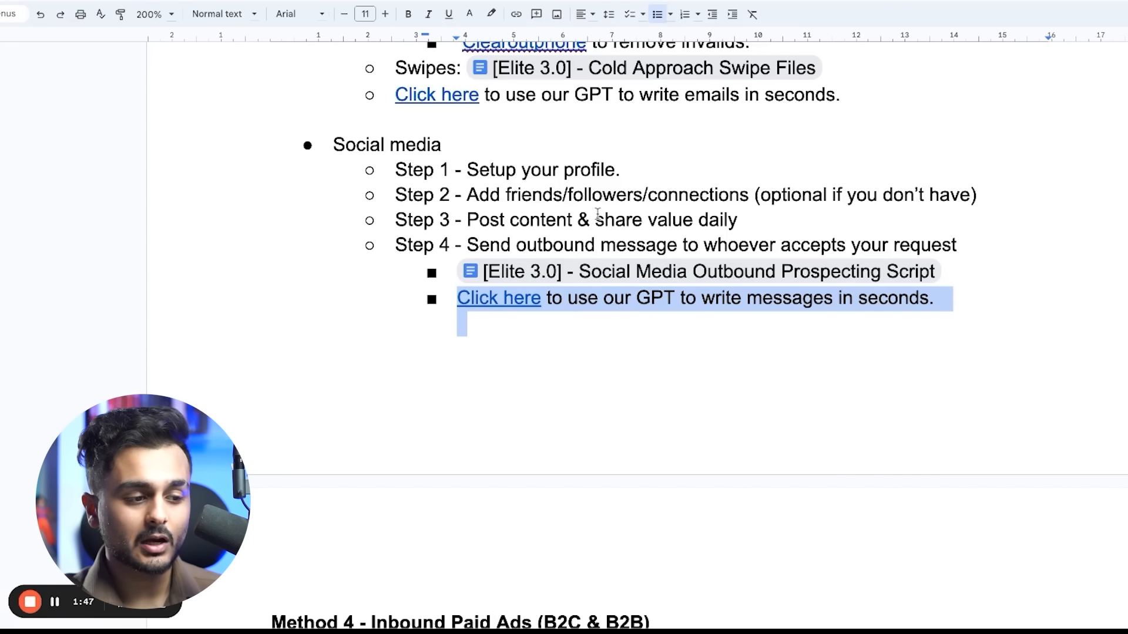
click(597, 216)
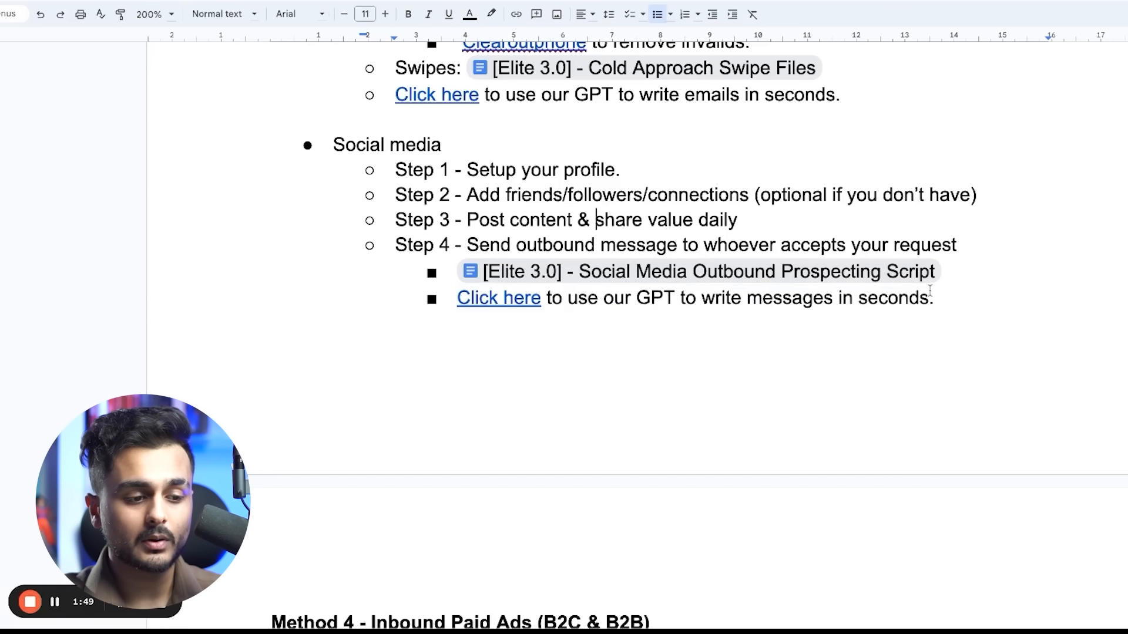
Highlight the entire Social media list under Method 3, from its heading to the message-writing GPT link
shift+click(948, 298)
drag(948, 298, 298, 149)
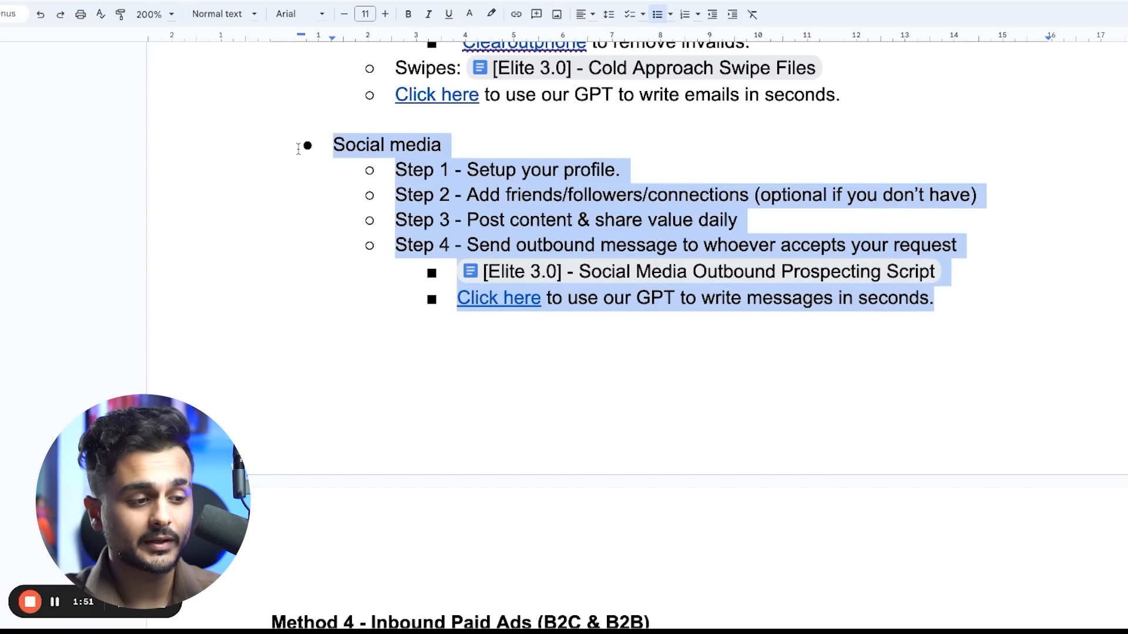
click(427, 146)
Highlight the entire Cold email list under Method 3, from its heading to the email-writing GPT link
scroll(406, 220, up, 7)
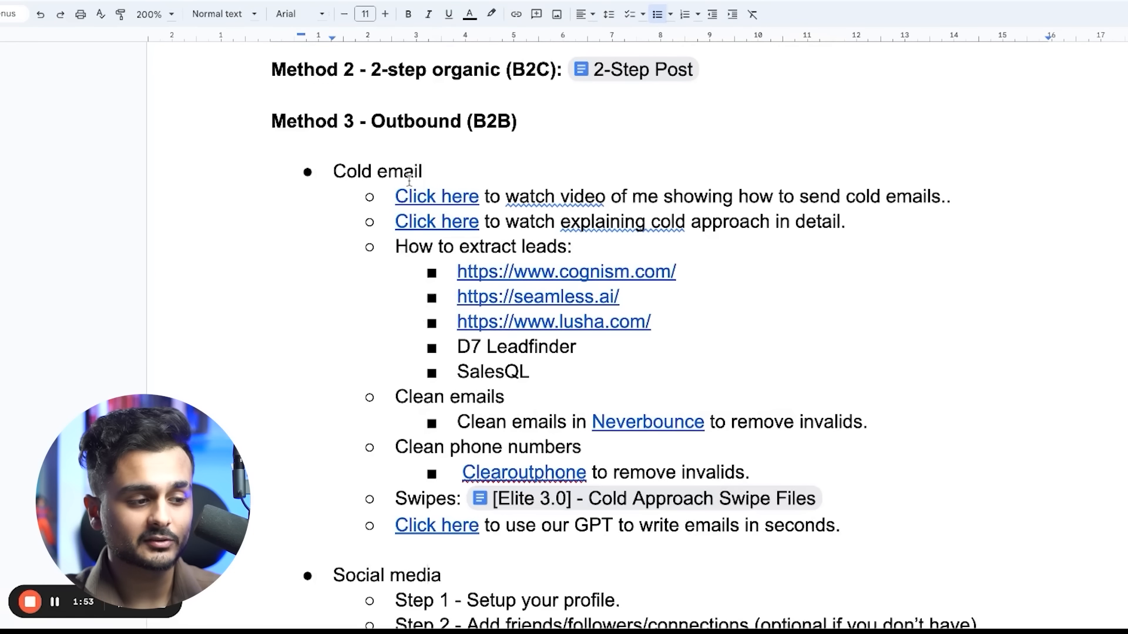
click(335, 171)
key(shift+Down)
key(shift+Down)
key(shift+Down)
key(shift+Down)
key(shift+Down)
key(shift+Down)
key(shift+Down)
key(shift+Down)
key(shift+Down)
key(shift+Down)
key(shift+Down)
key(shift+Down)
key(shift+Down)
key(shift+Down)
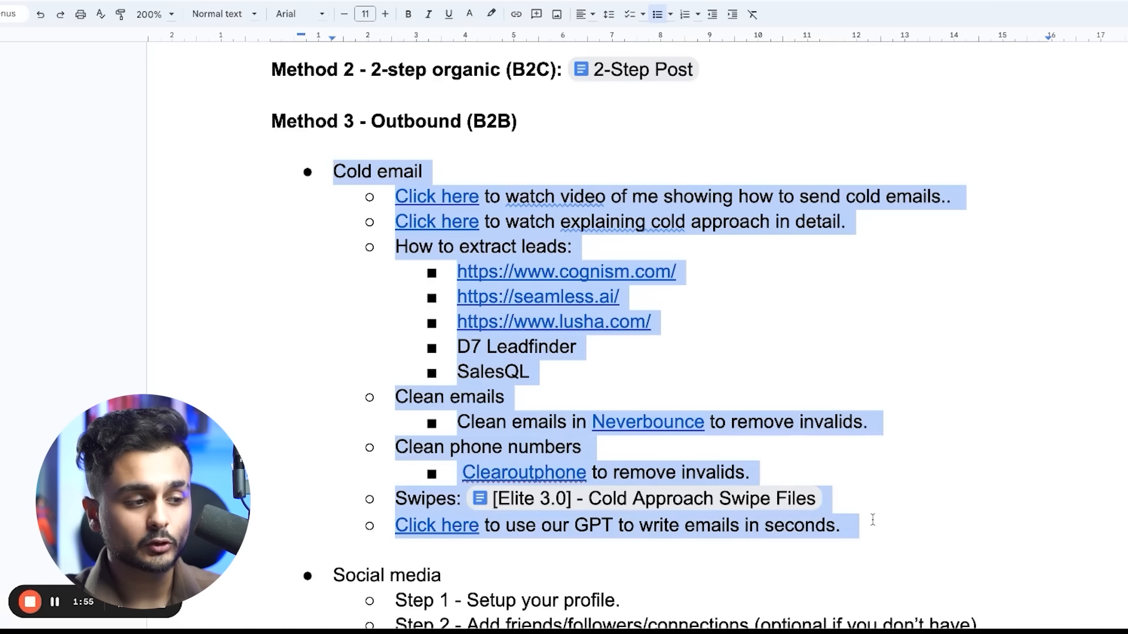
Go back to the earlier methods and mark the Method 1 - Free-Trial and Method 2 - 2-step organic headings
scroll(868, 466, up, 10)
scroll(868, 466, down, 2)
scroll(869, 466, down, 7)
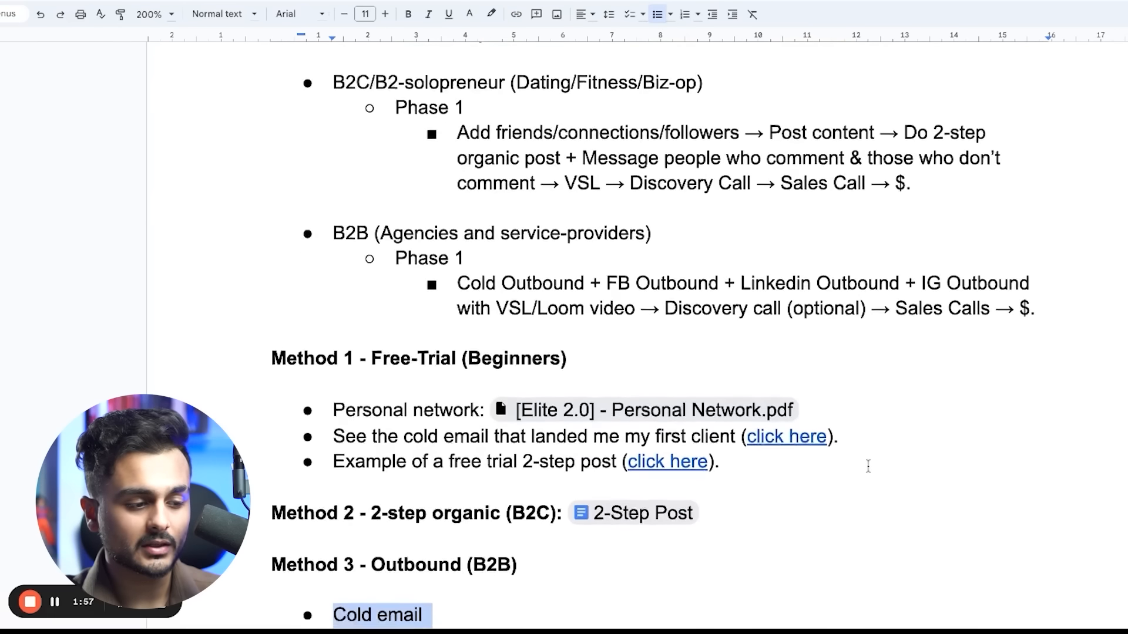
triple_click(272, 207)
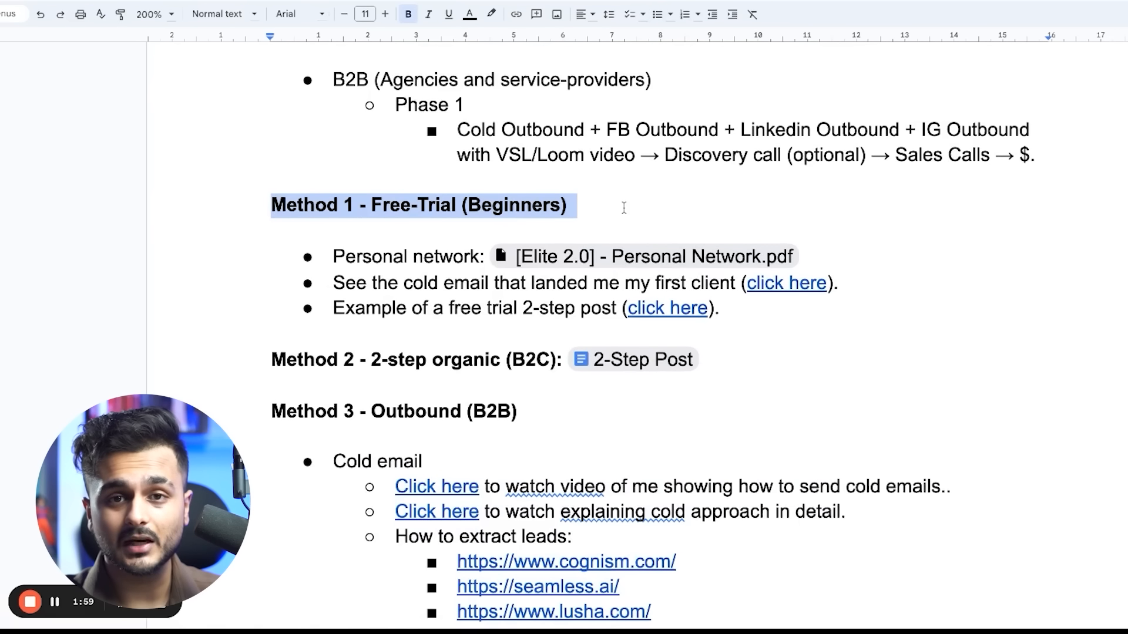
scroll(574, 289, down, 1)
triple_click(418, 298)
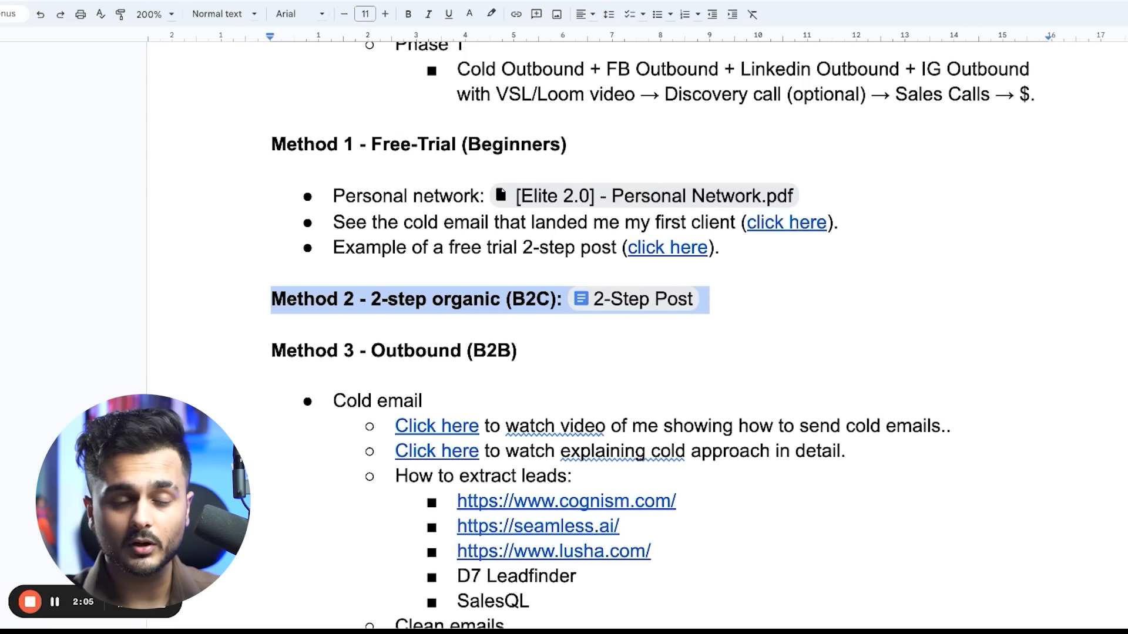
scroll(637, 335, down, 1)
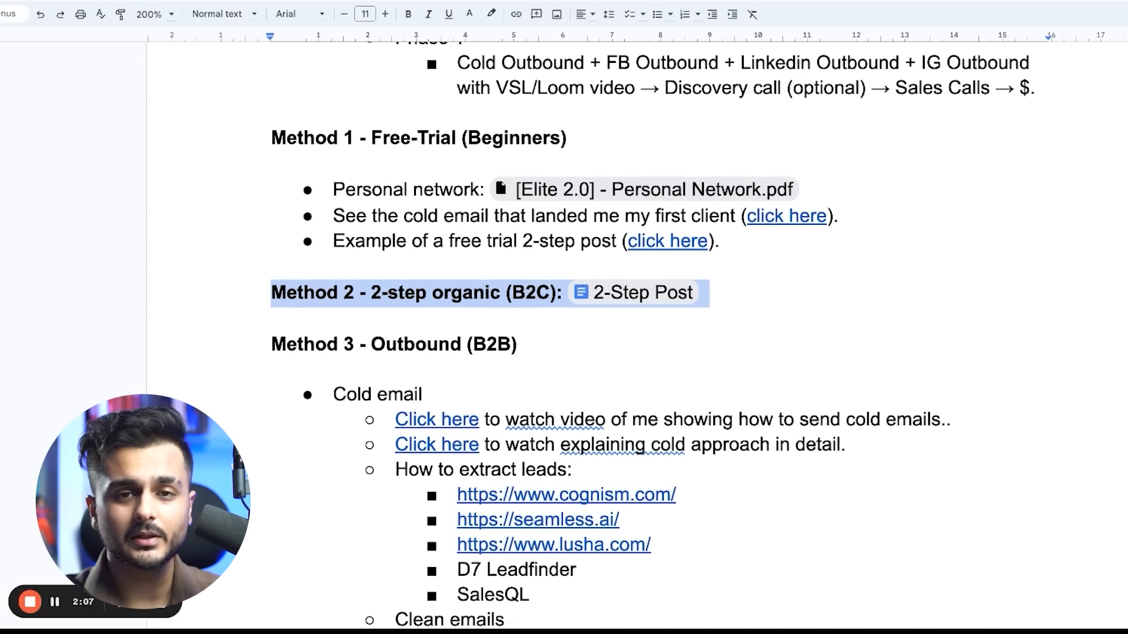
scroll(318, 352, down, 1)
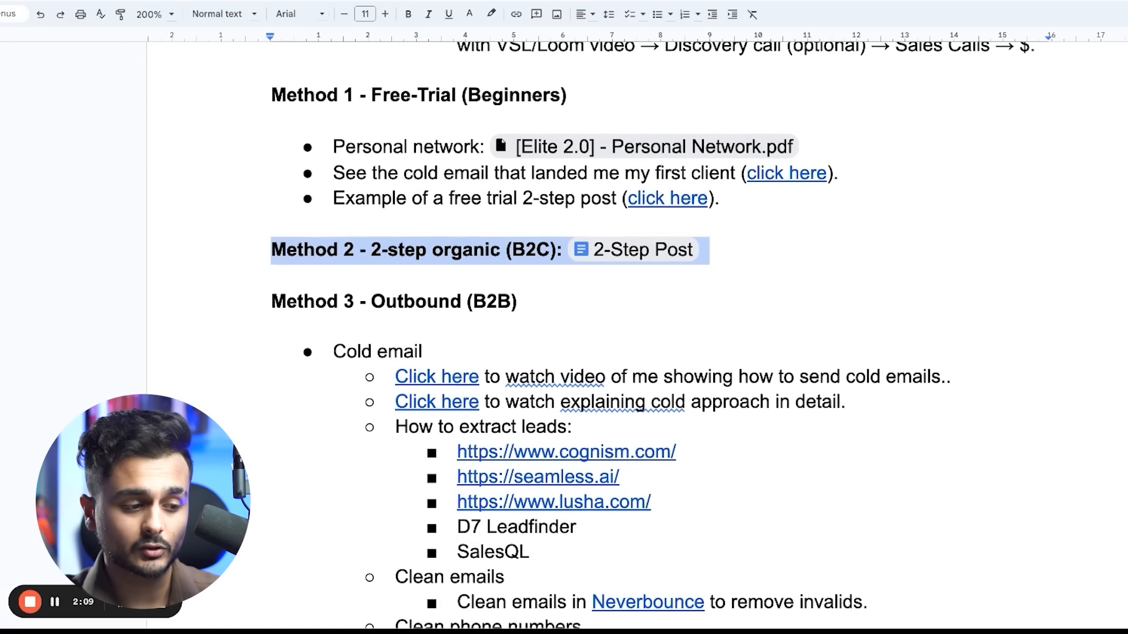
Mark the Method 3 - Outbound (B2B) heading and go over its Cold email and Social media parts
double_click(330, 306)
triple_click(330, 305)
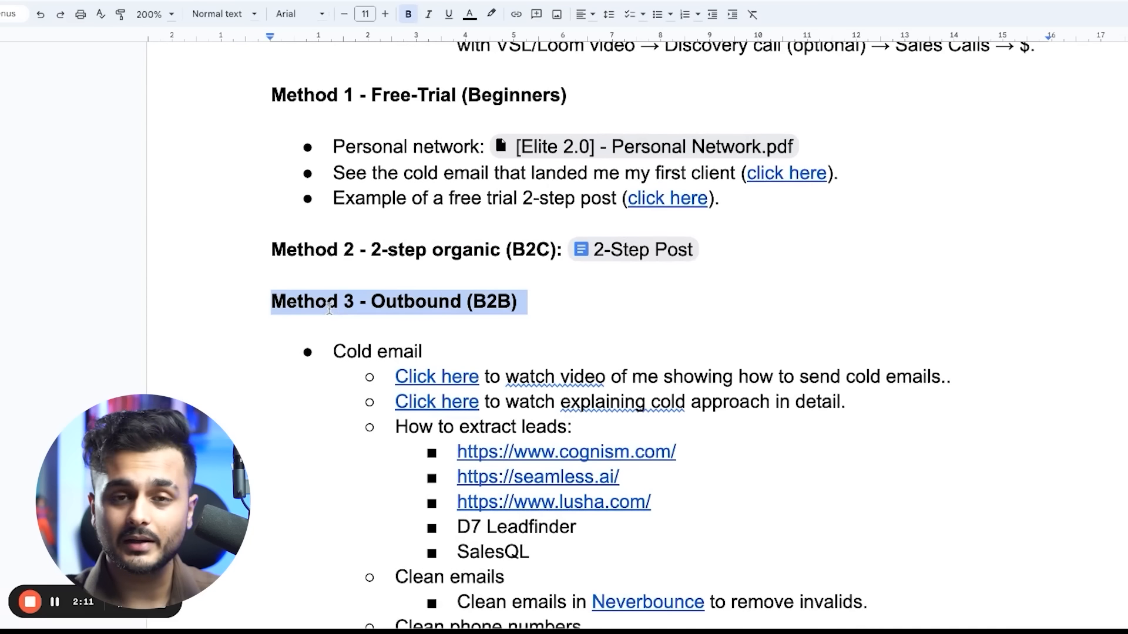
scroll(337, 351, down, 1)
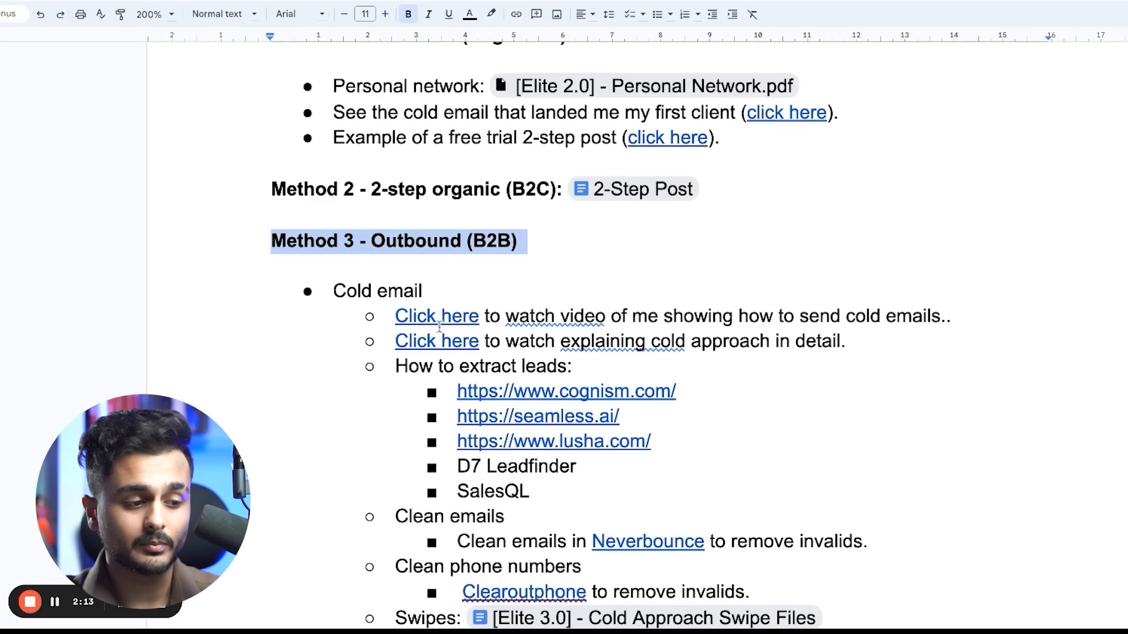
scroll(439, 327, down, 2)
click(356, 178)
scroll(347, 384, down, 3)
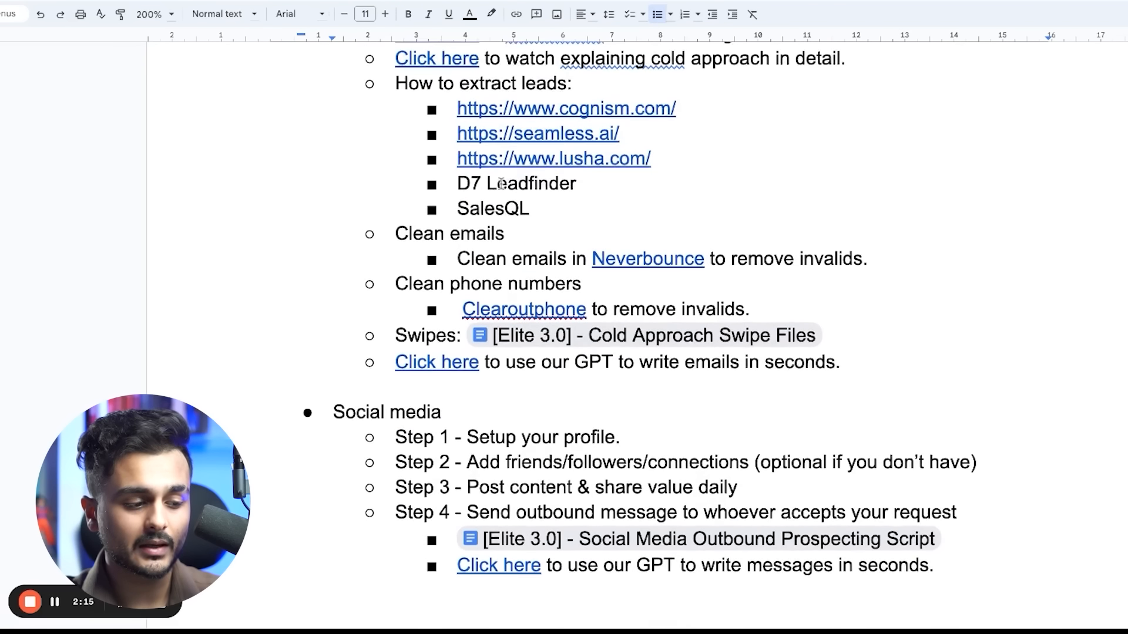
drag(346, 381, 516, 383)
Open the VSL Funnel diagram linked under Method 4 and examine its ad and webinar landing page up close
scroll(517, 382, down, 10)
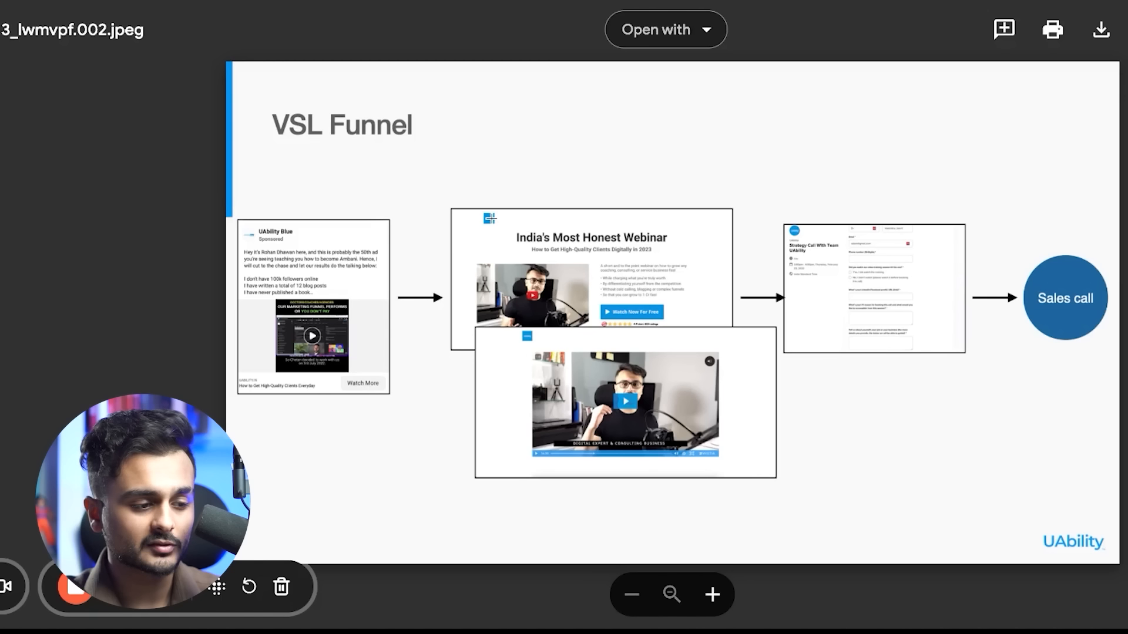
scroll(481, 300, up, 5)
scroll(480, 299, down, 3)
scroll(481, 299, down, 4)
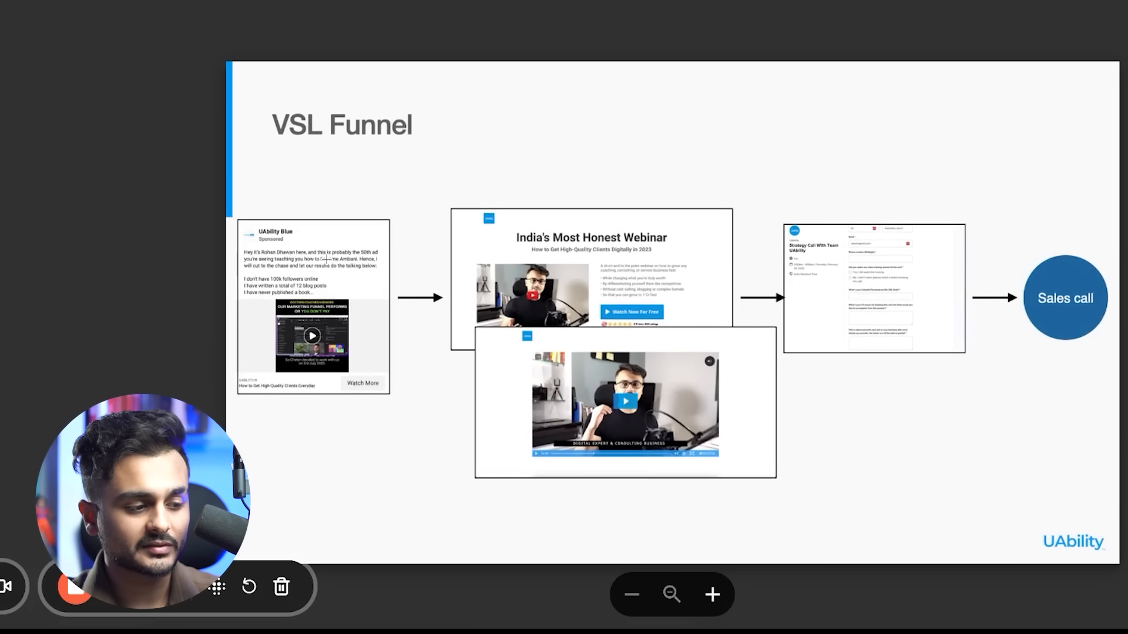
scroll(327, 254, up, 3)
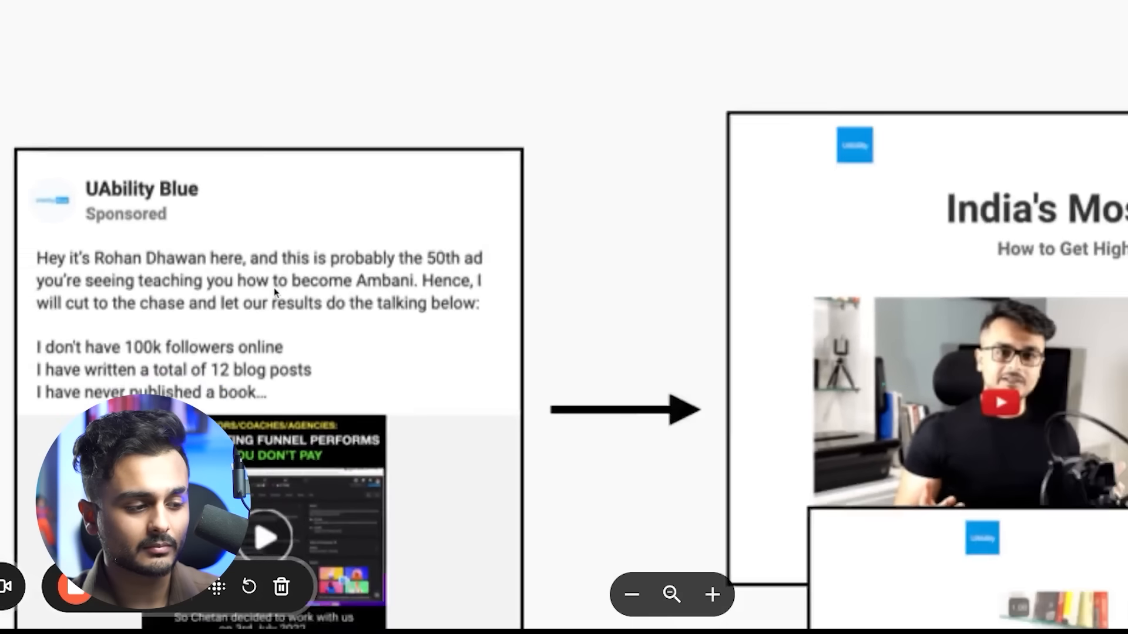
scroll(274, 287, up, 1)
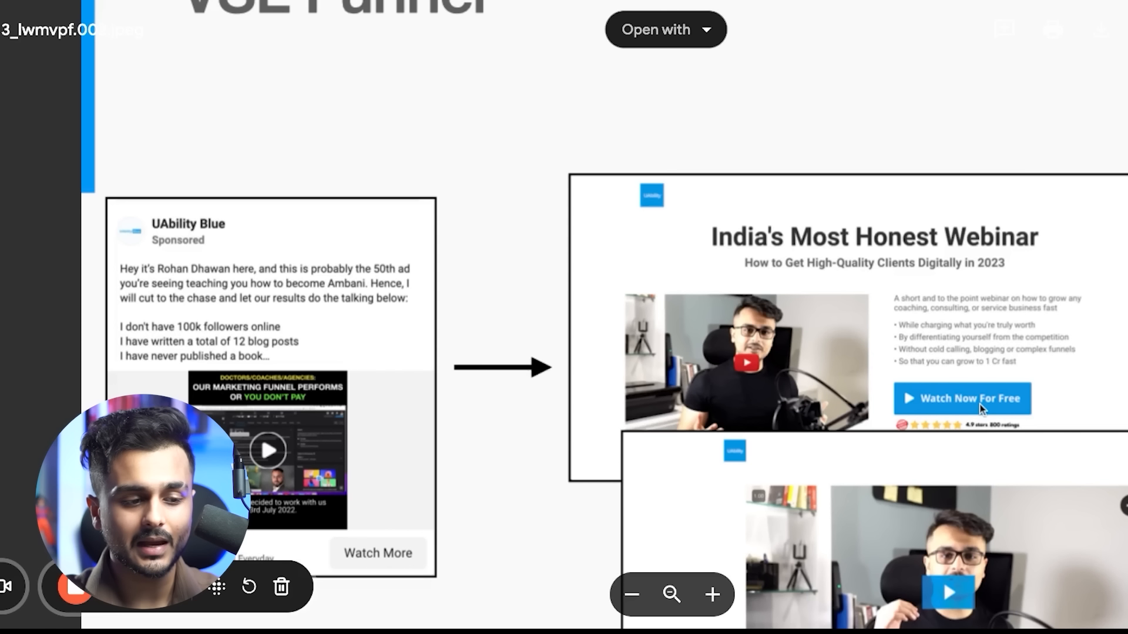
scroll(979, 405, down, 5)
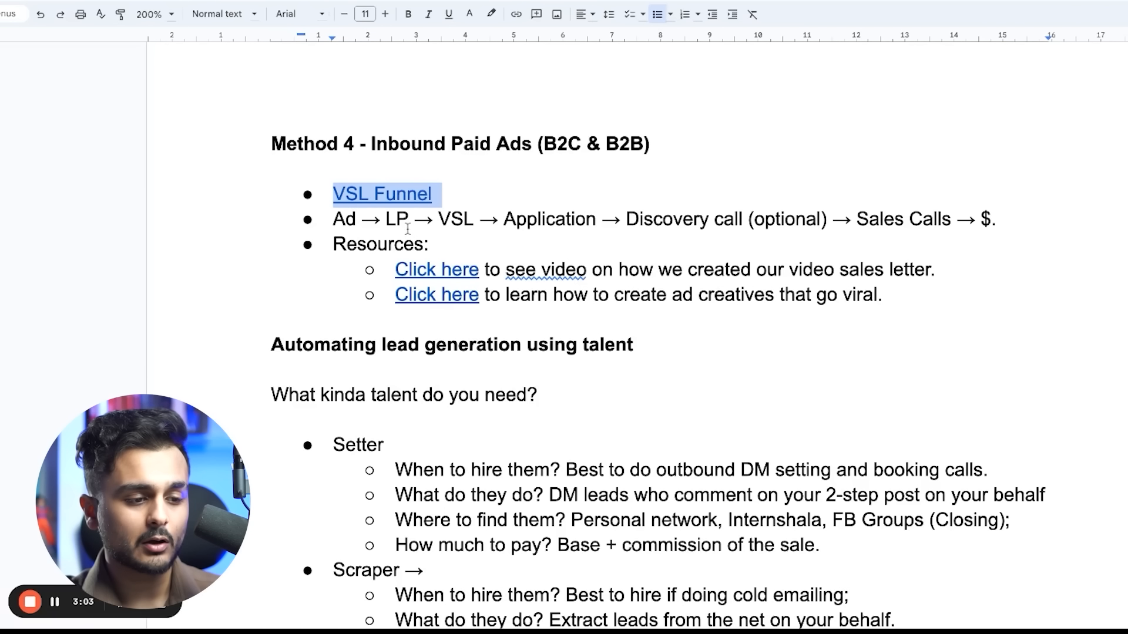
Return to the outline and mark each stage of the Method 4 funnel, from Ad and LP through Sales Calls to $
triple_click(408, 228)
double_click(399, 223)
click(358, 222)
double_click(341, 220)
double_click(388, 221)
double_click(457, 220)
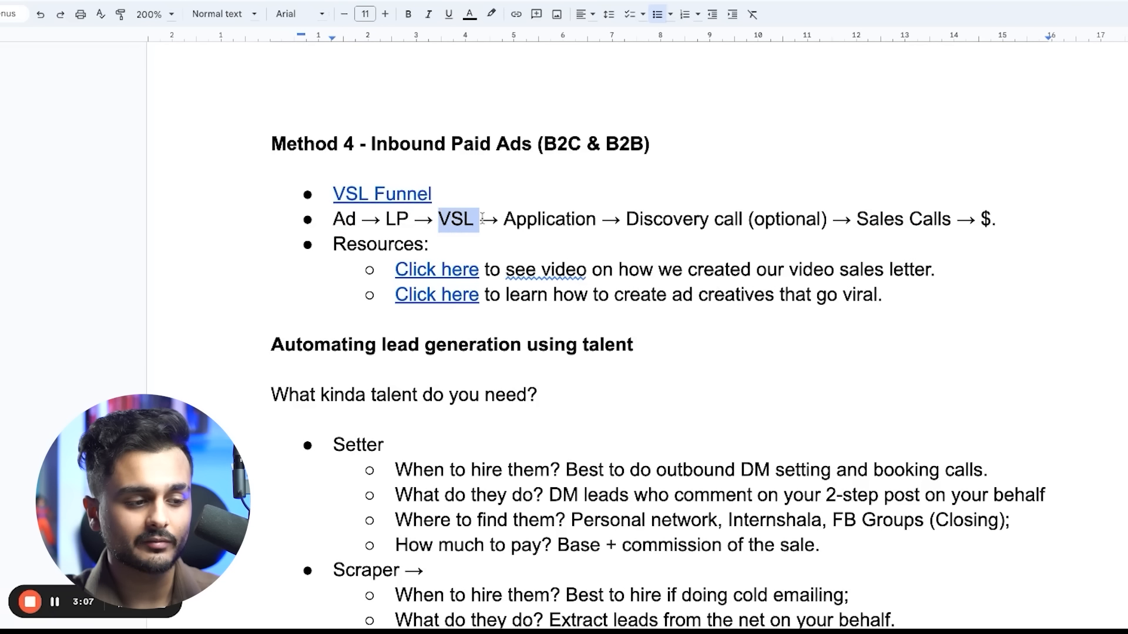
drag(504, 219, 743, 220)
drag(619, 219, 818, 219)
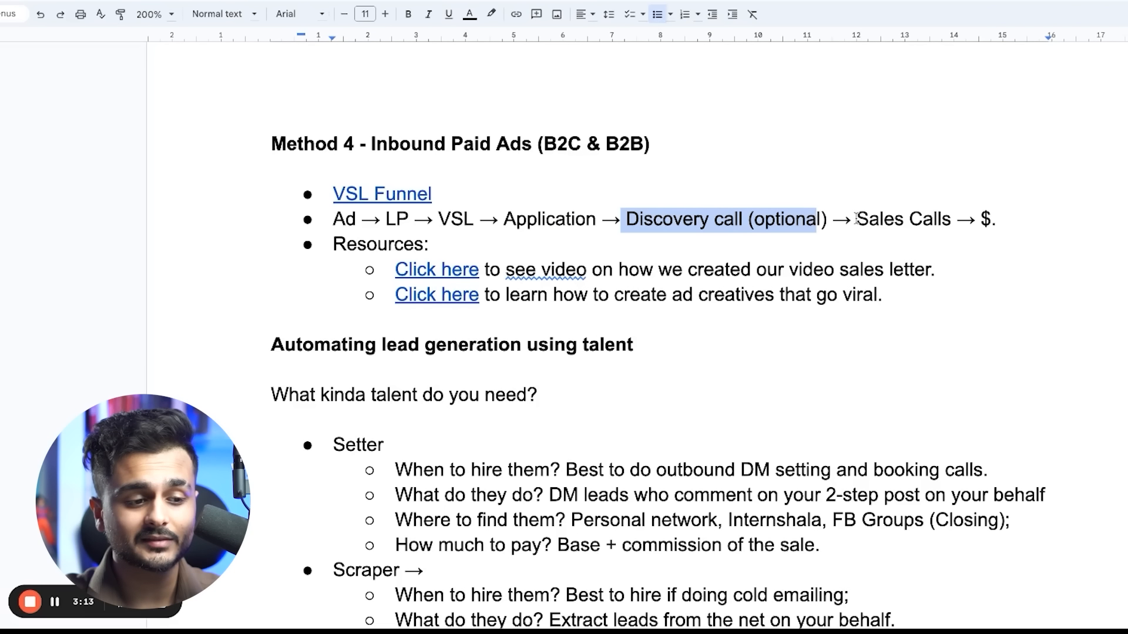
drag(858, 219, 950, 219)
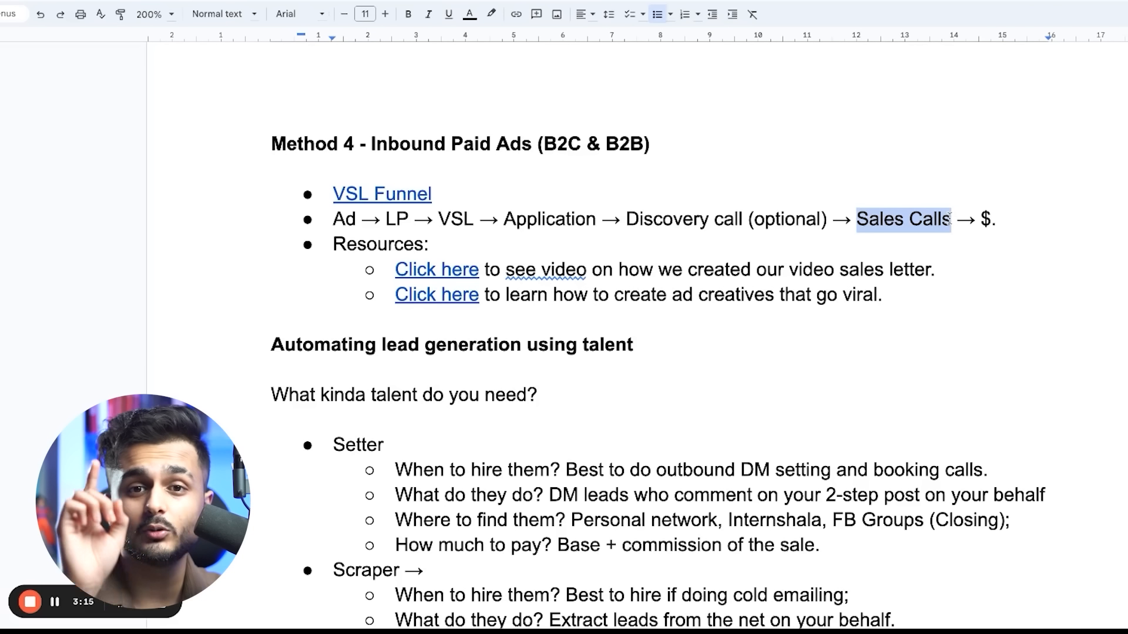
drag(976, 219, 999, 219)
Check the Method 4 resource videos on viral ad creatives and on creating the video sales letter, skimming each YouTube timeline
drag(346, 244, 501, 250)
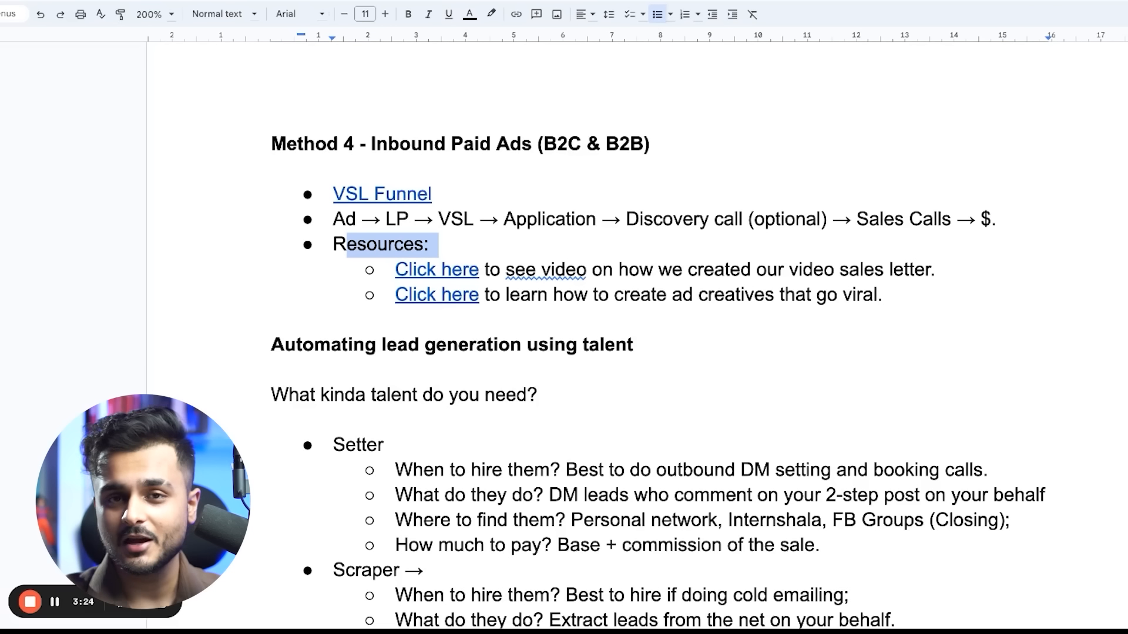
double_click(347, 219)
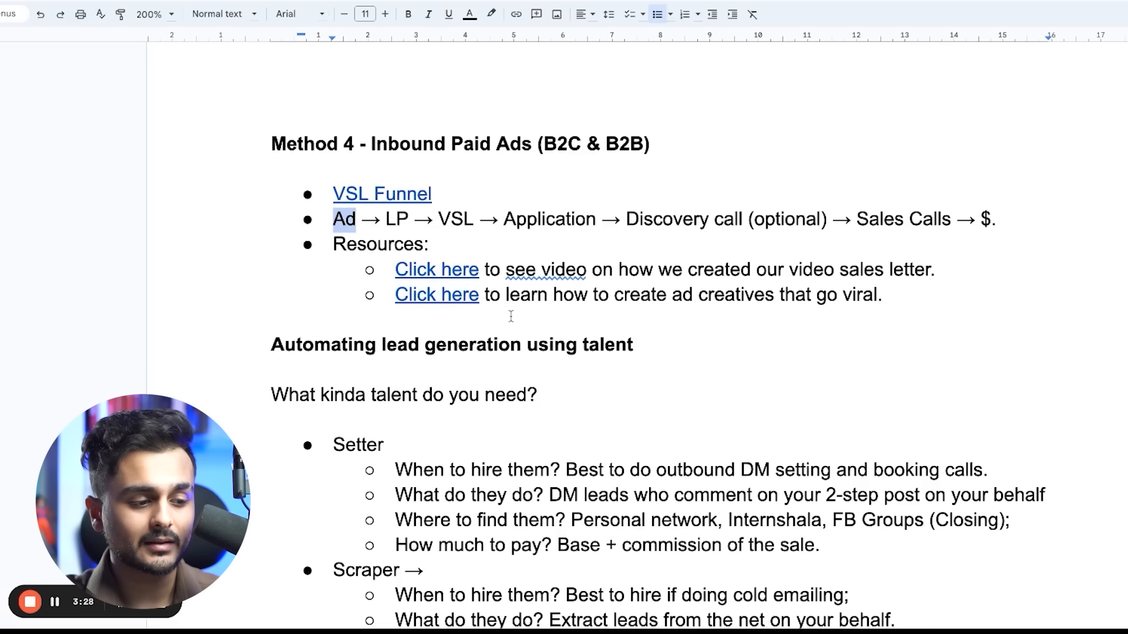
double_click(525, 295)
triple_click(526, 295)
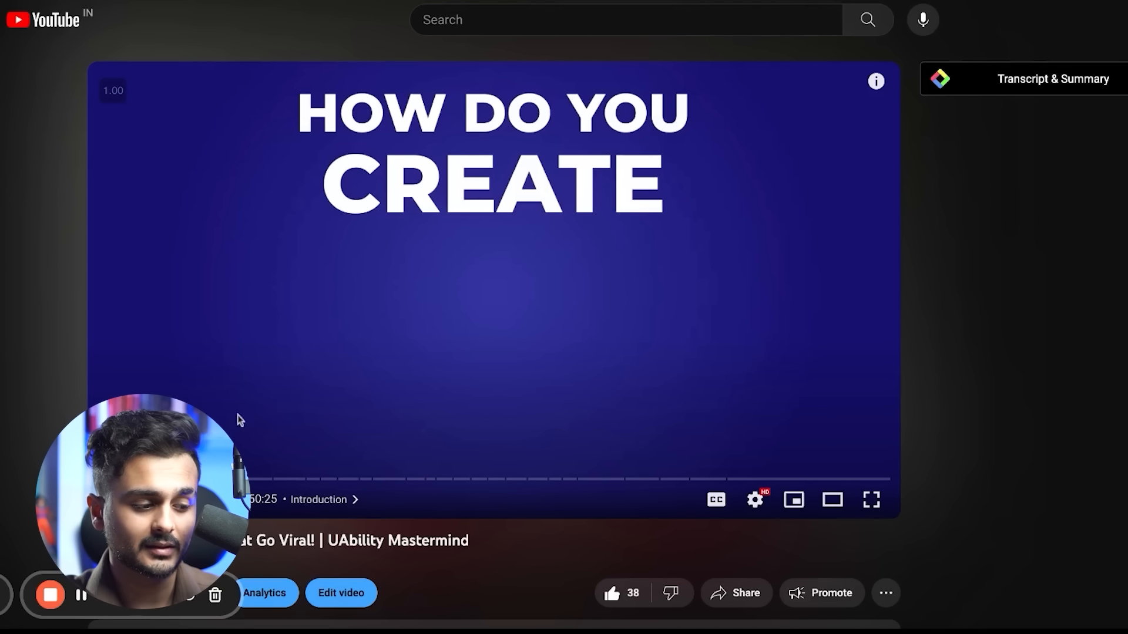
drag(300, 478, 805, 479)
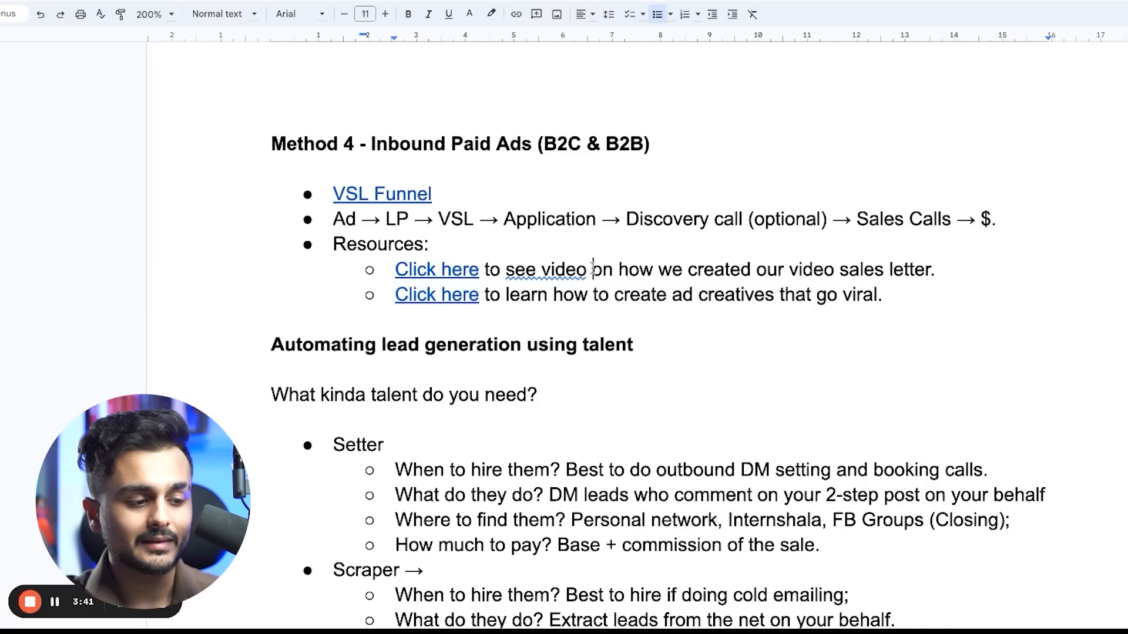
triple_click(592, 268)
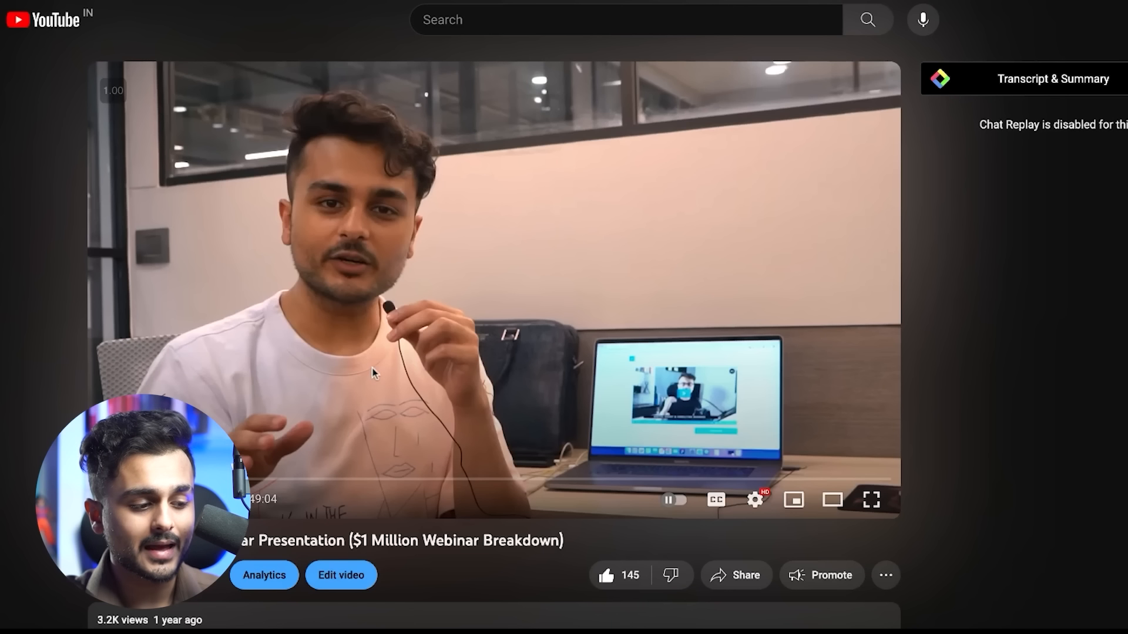
drag(276, 479, 371, 487)
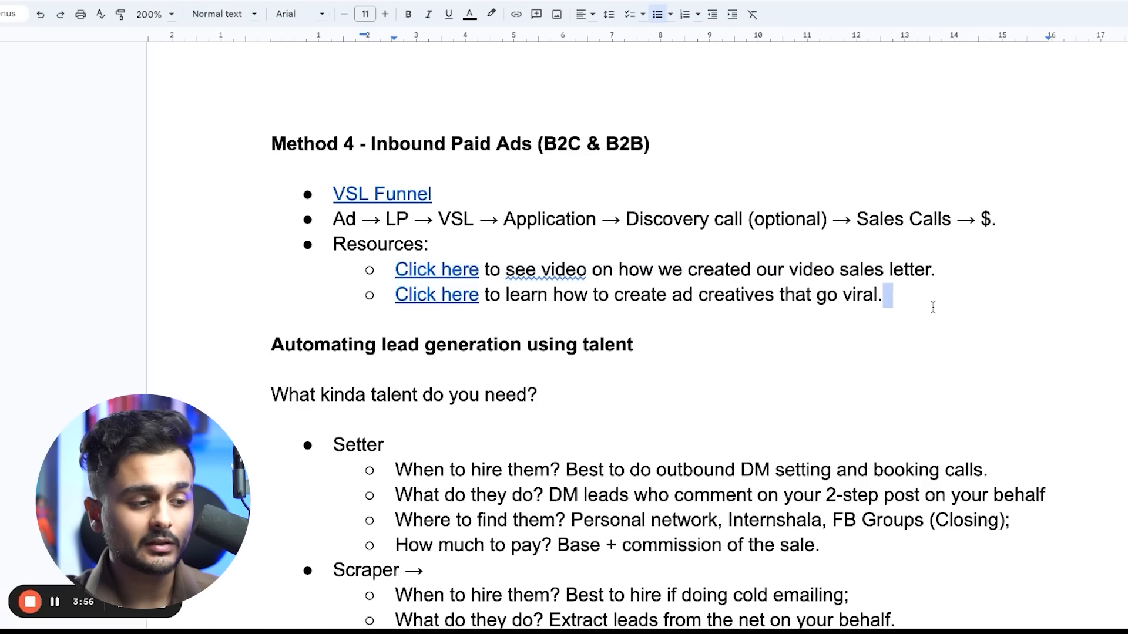
Highlight the full Method 4 list in the outline and move on to the section on automating lead generation
drag(885, 295, 80, 167)
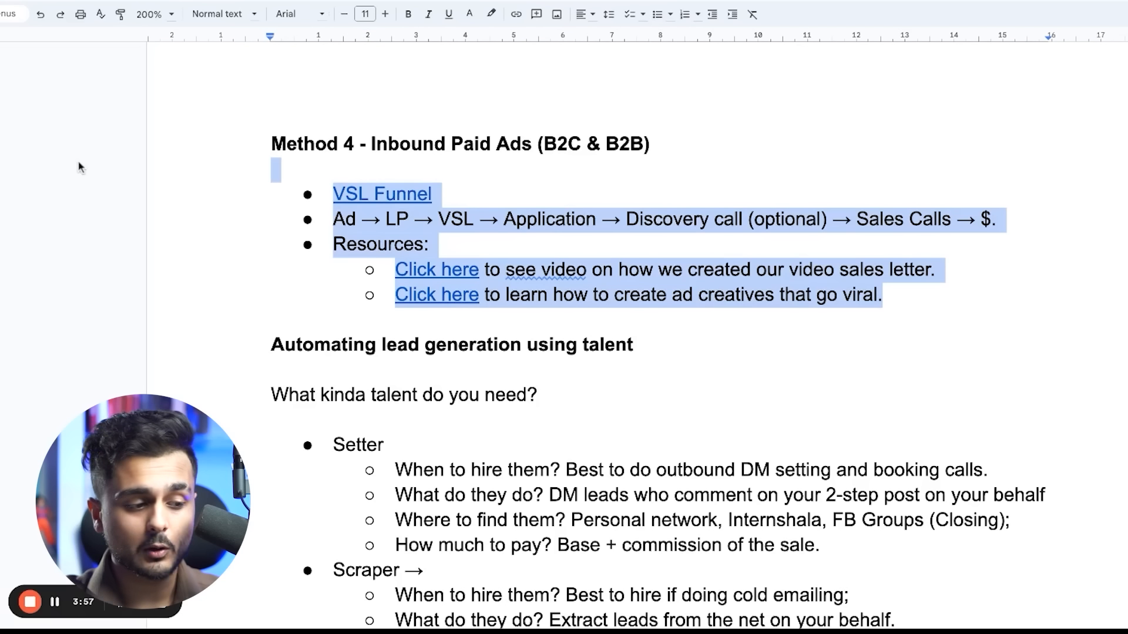
scroll(162, 299, down, 1)
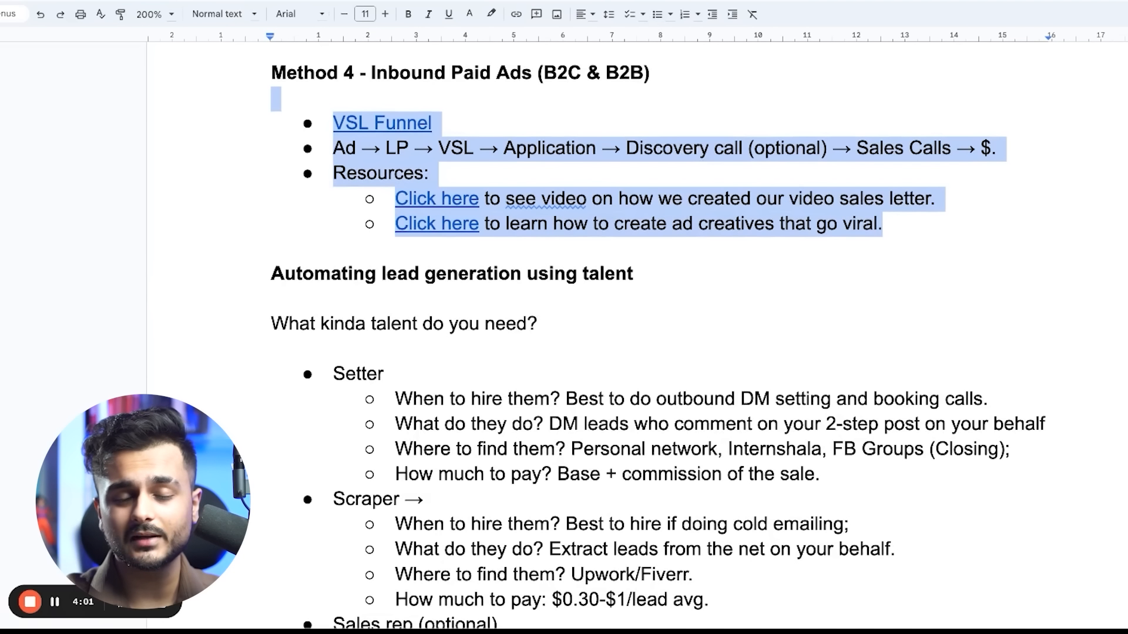
scroll(172, 372, down, 1)
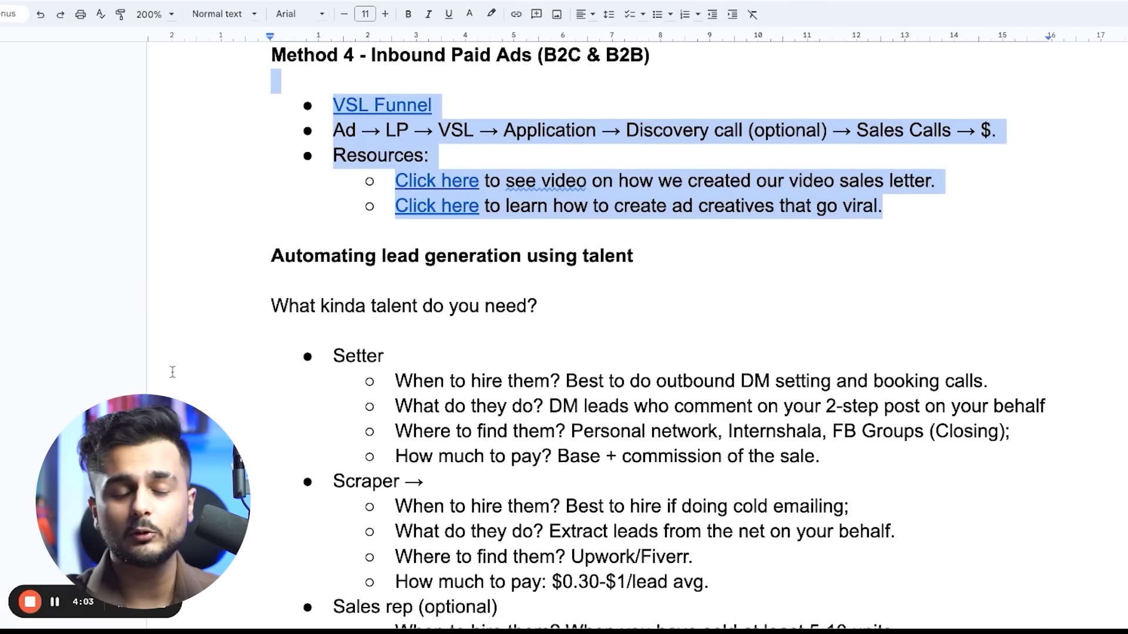
scroll(658, 334, down, 1)
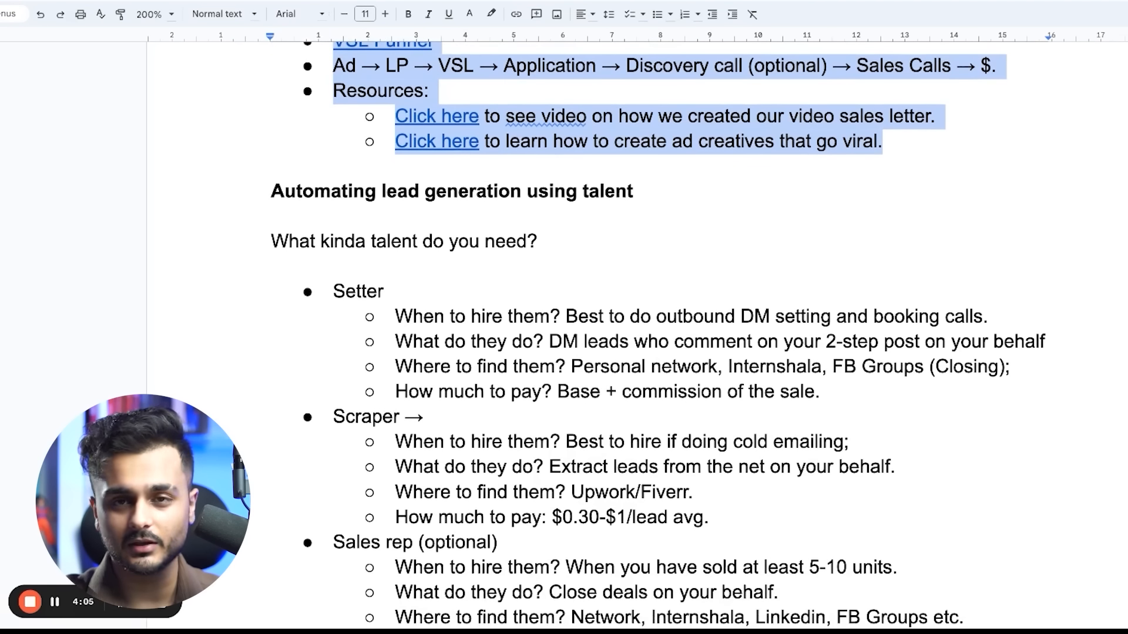
scroll(658, 334, down, 1)
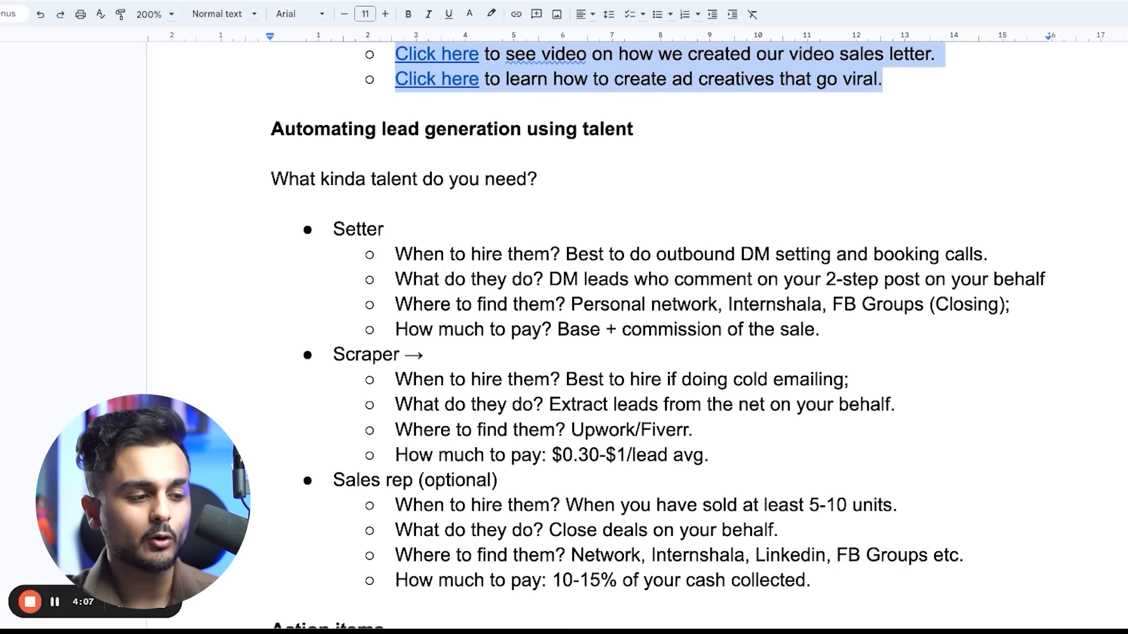
Review "Automating lead generation using talent", marking the Setter, Scraper and Sales rep roles and when to hire a setter
drag(261, 125, 734, 127)
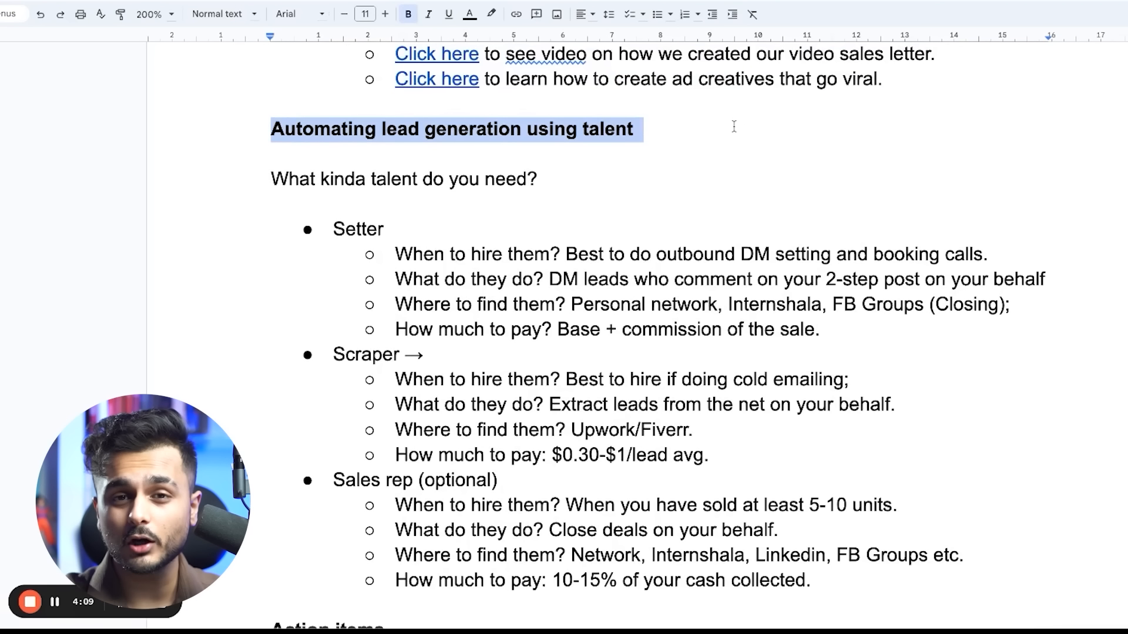
scroll(670, 232, down, 1)
drag(267, 108, 574, 110)
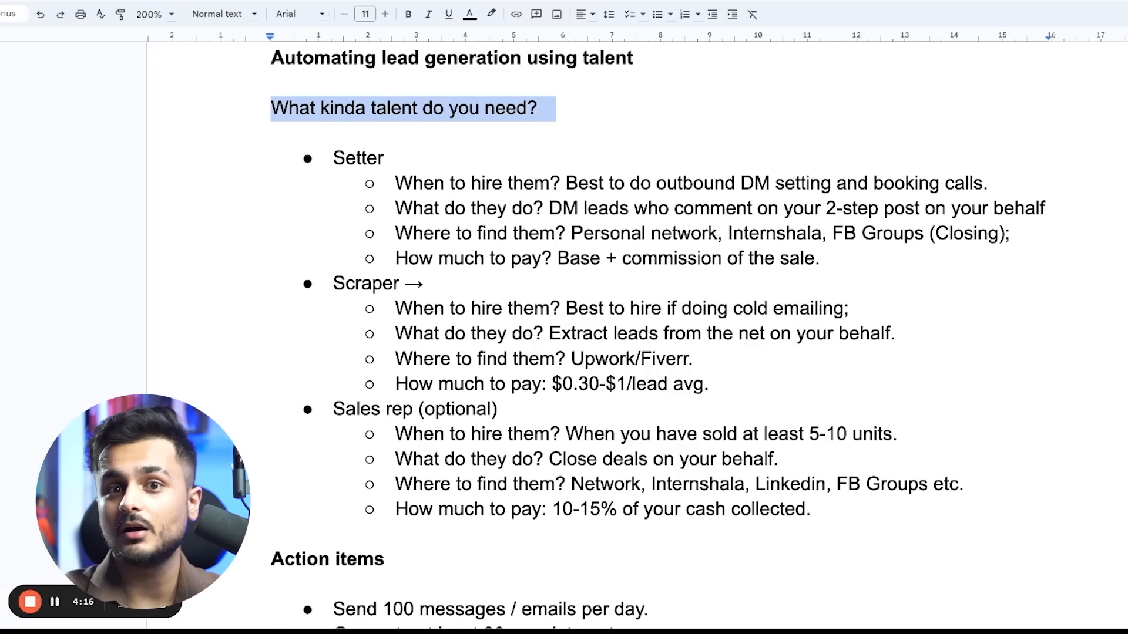
drag(335, 155, 390, 157)
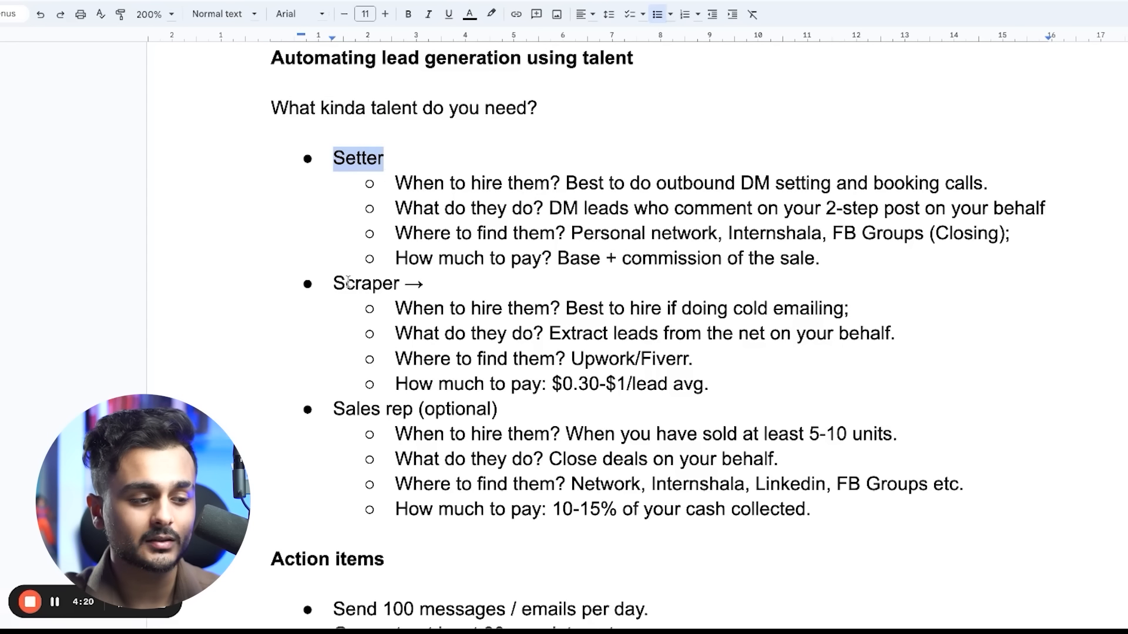
drag(333, 283, 424, 283)
drag(333, 409, 544, 408)
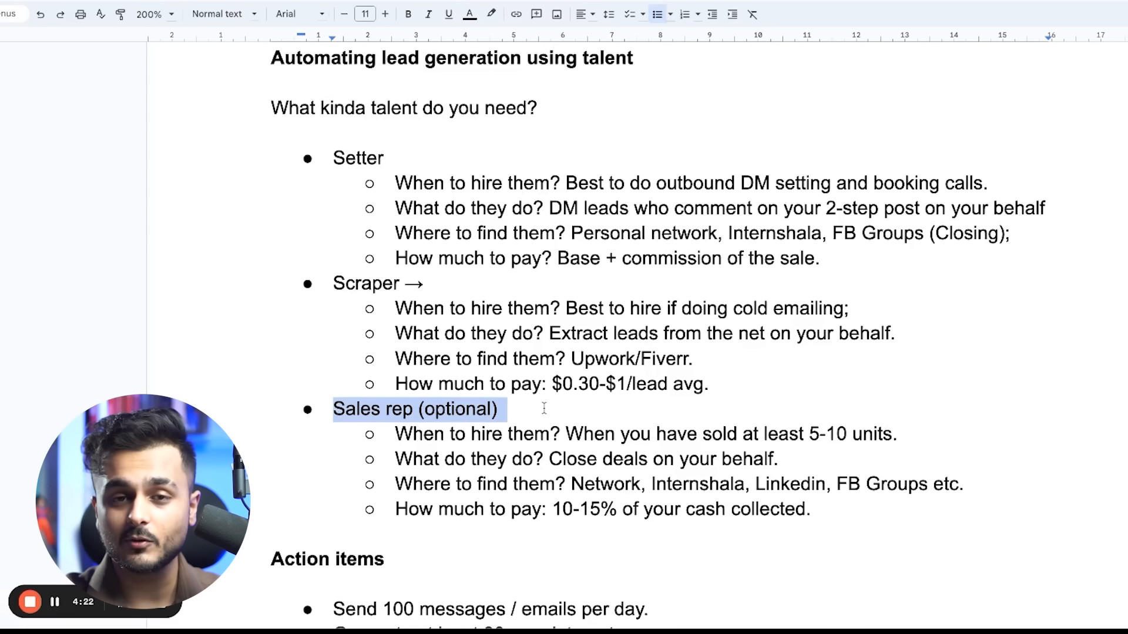
drag(346, 160, 983, 185)
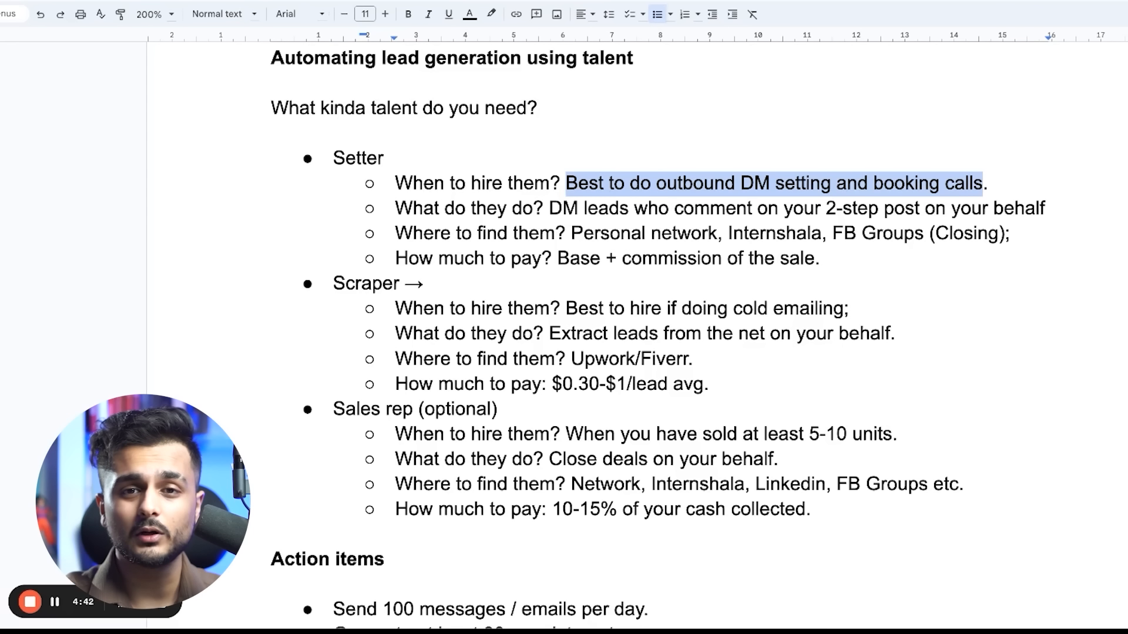
Highlight what a Setter does and where to find one, marking Internshala and FB Groups in the sources line
triple_click(520, 179)
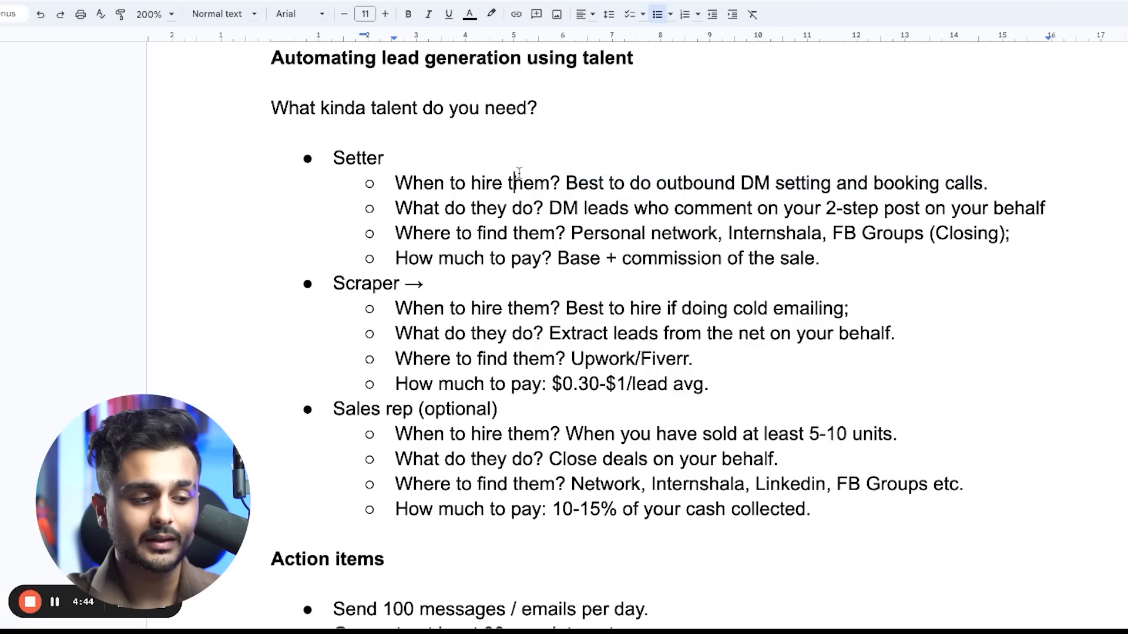
double_click(520, 179)
drag(331, 158, 416, 155)
drag(393, 202, 1056, 208)
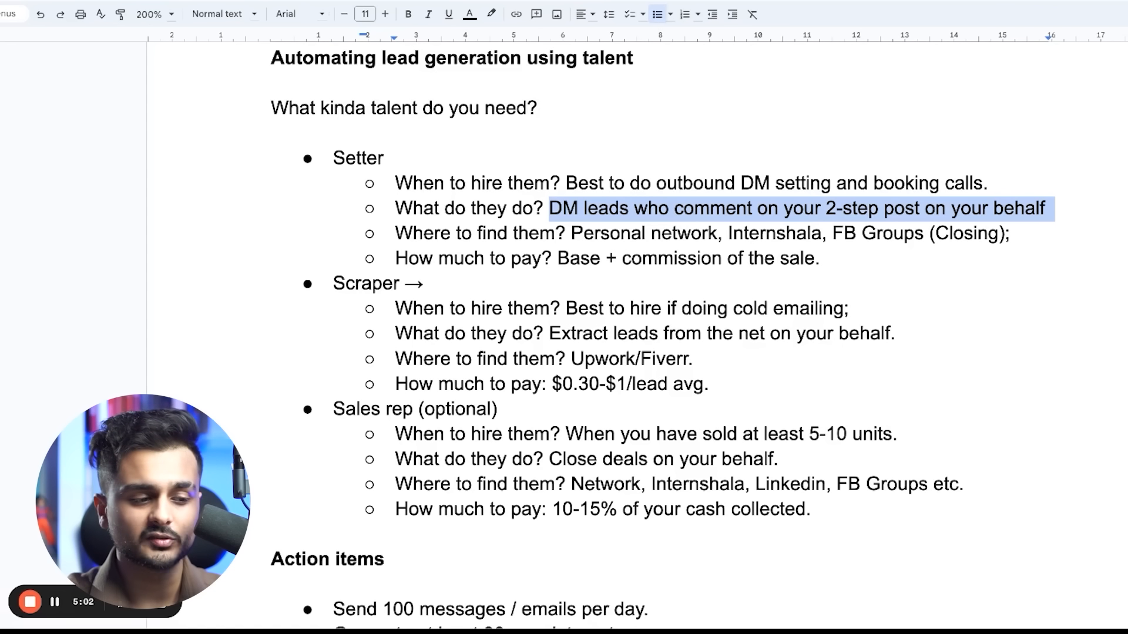
triple_click(599, 232)
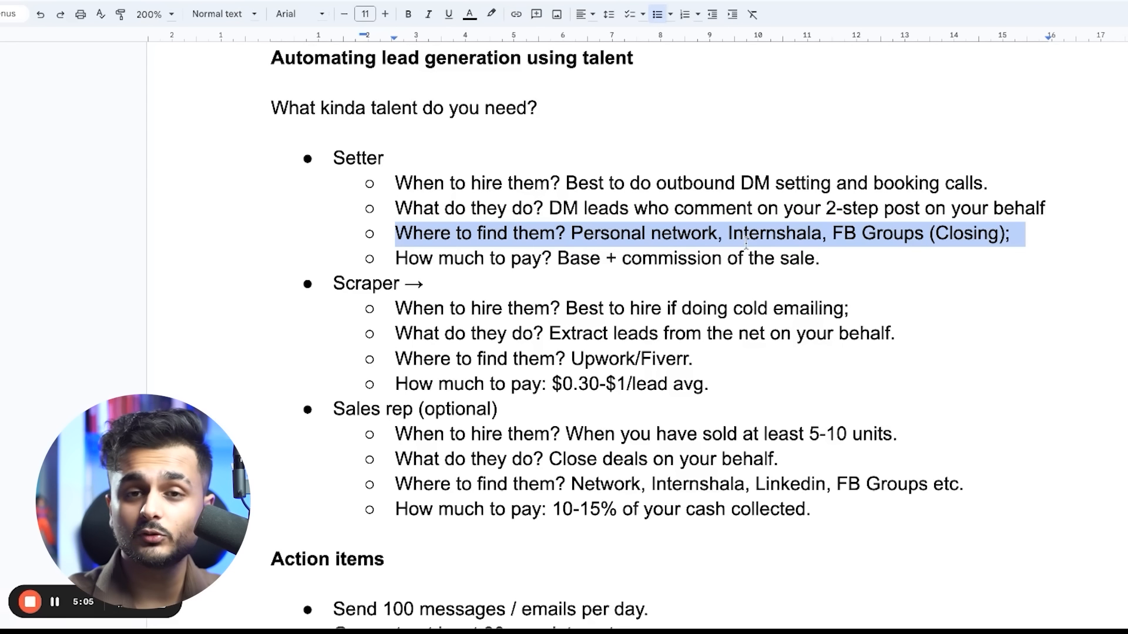
double_click(764, 235)
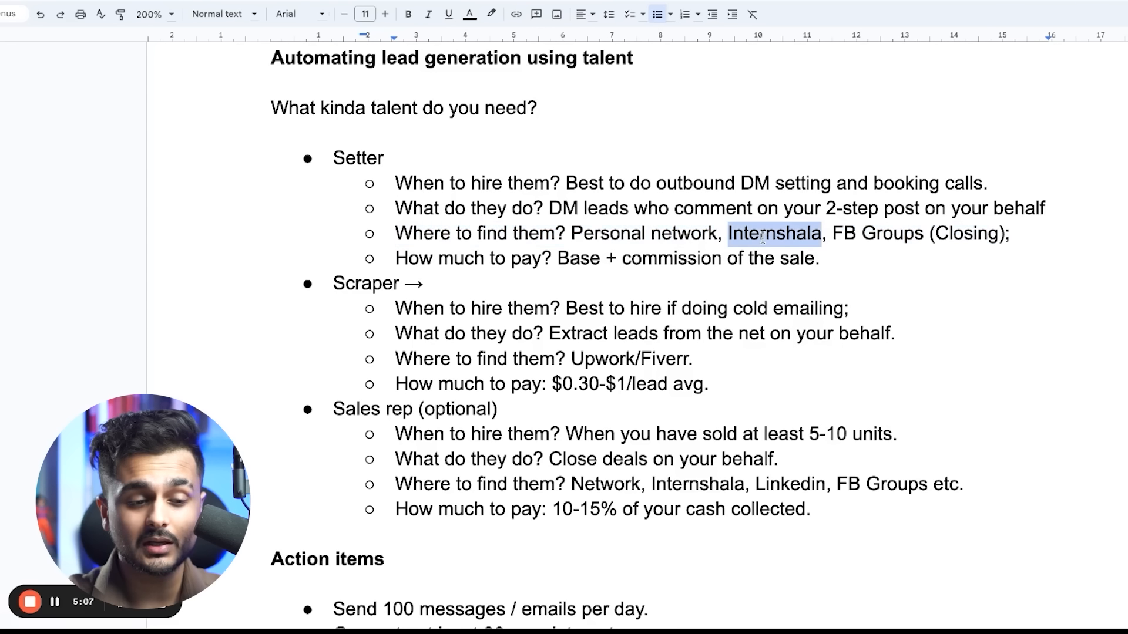
drag(834, 235, 928, 235)
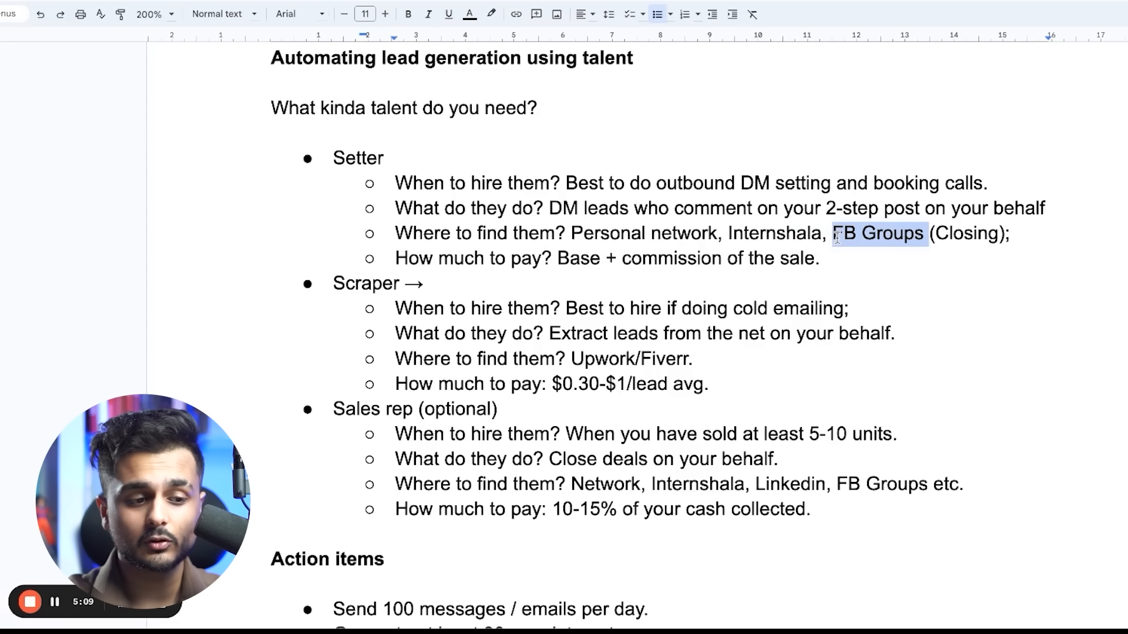
Mark the Setter's pay structure in the "How much to pay?" line, highlighting "Base" and "commission of the sale"
triple_click(560, 262)
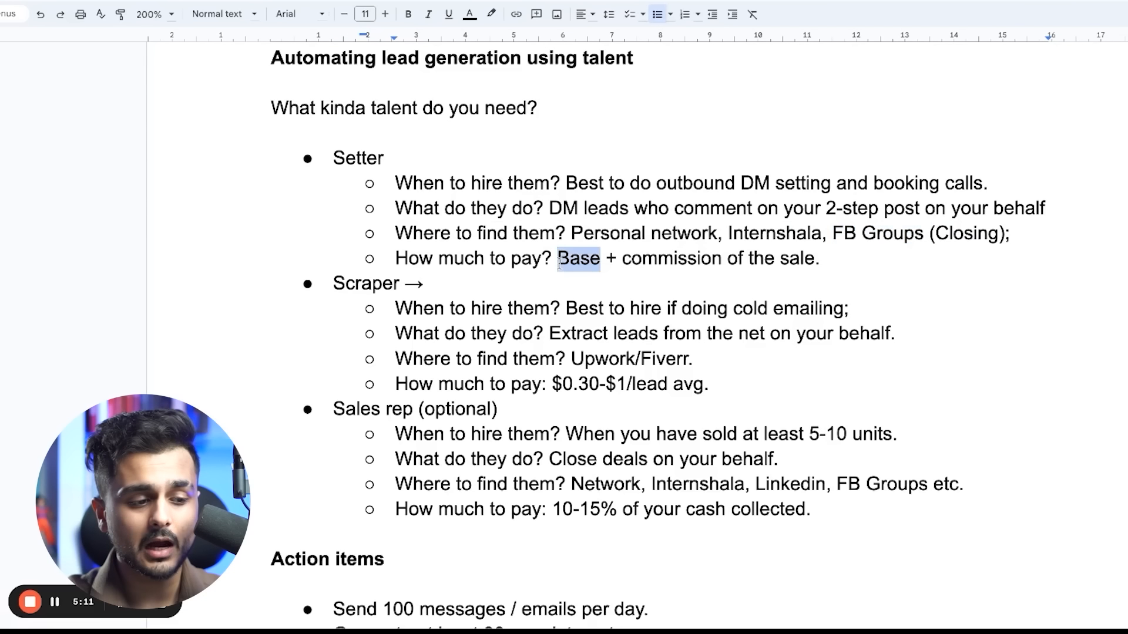
drag(576, 266, 837, 263)
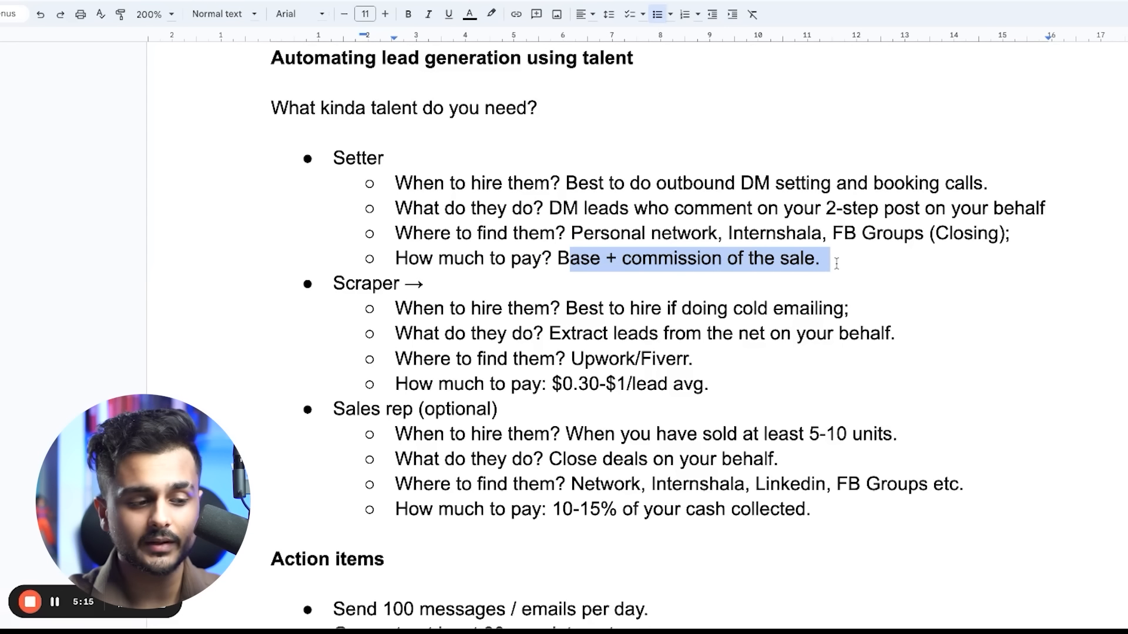
double_click(584, 259)
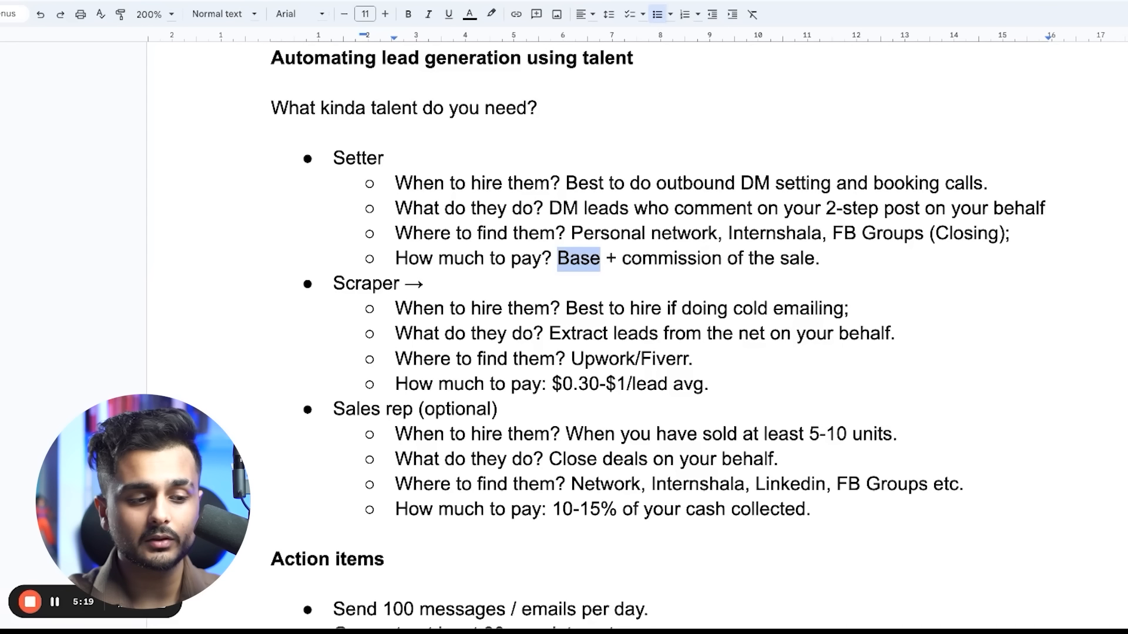
drag(624, 264, 834, 264)
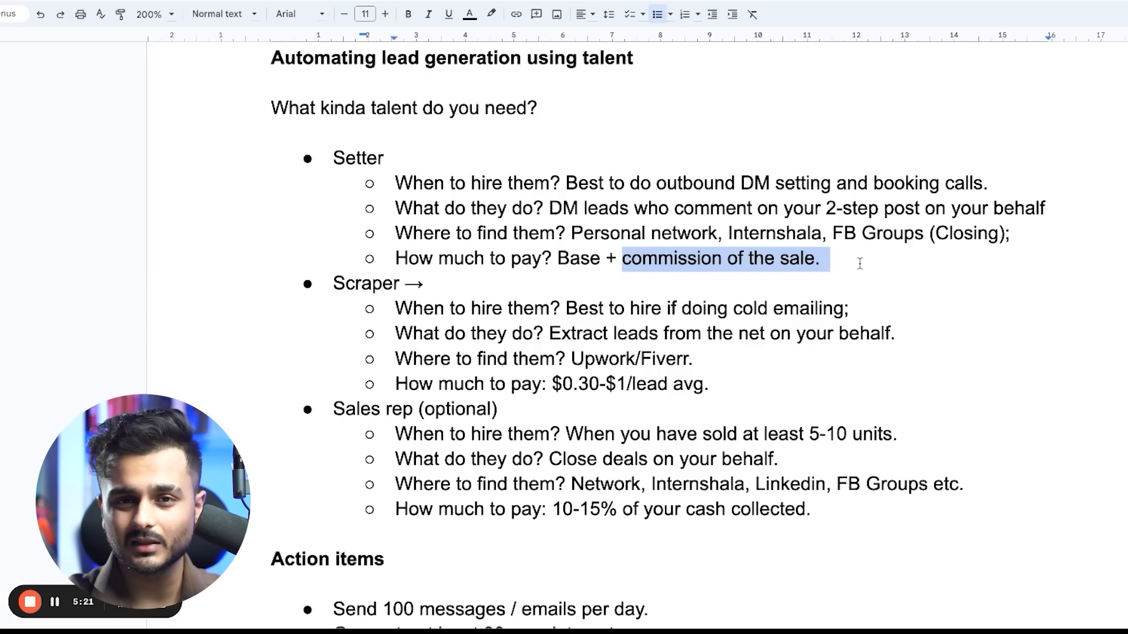
double_click(568, 258)
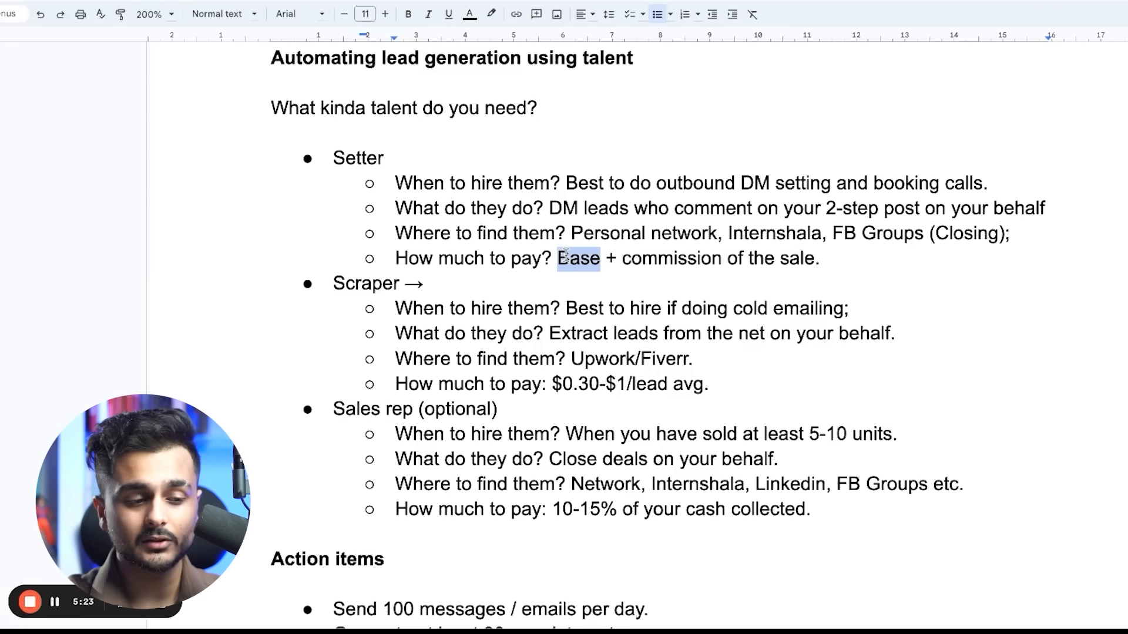
drag(624, 262, 894, 256)
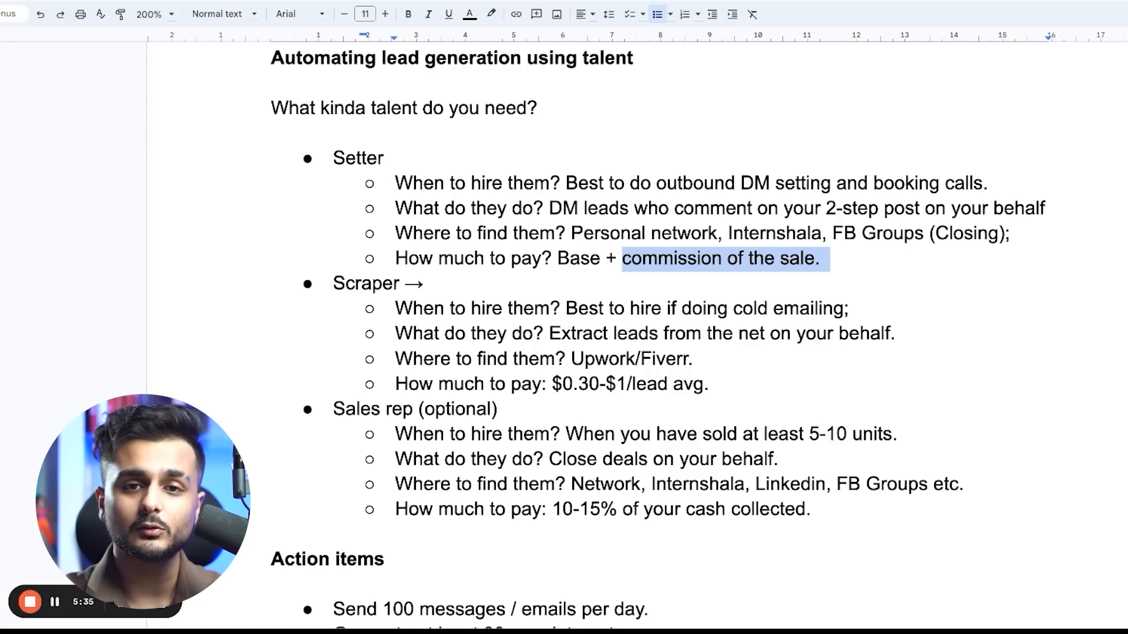
click(662, 254)
drag(662, 254, 913, 254)
Highlight the Scraper role and when to hire one, and refer back to the cold email and social media steps
triple_click(494, 288)
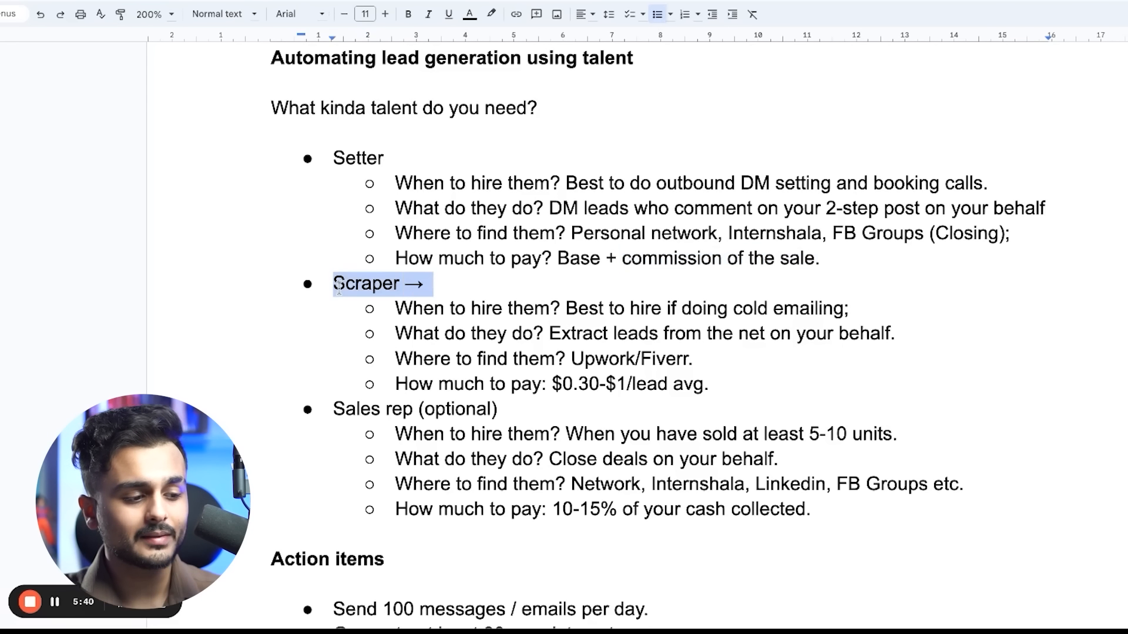
click(396, 308)
drag(396, 308, 982, 310)
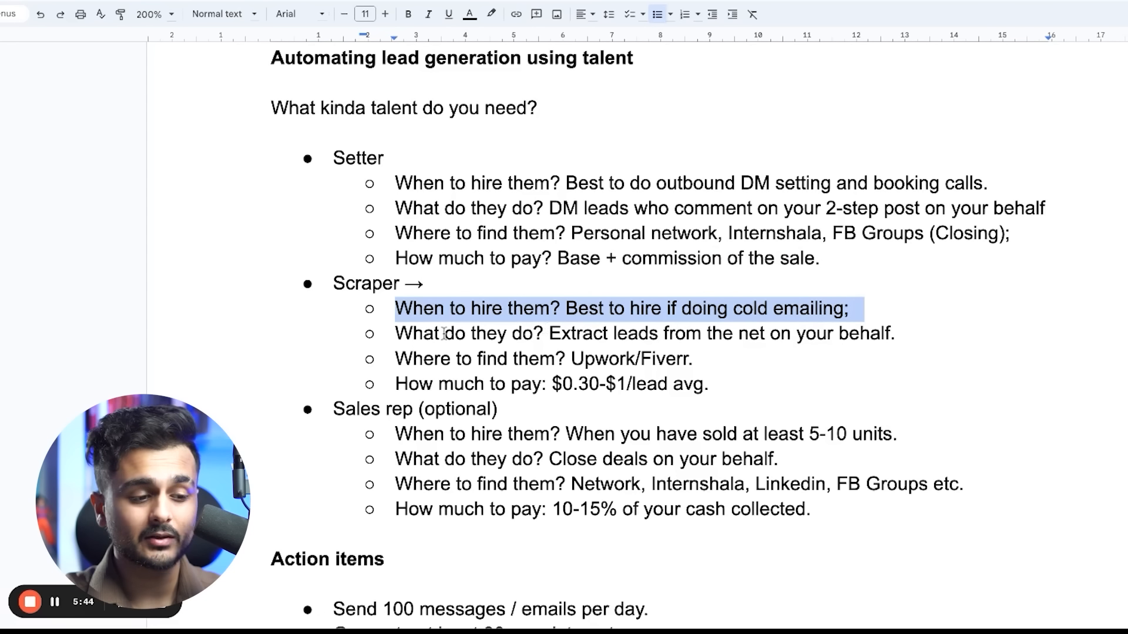
scroll(447, 333, up, 18)
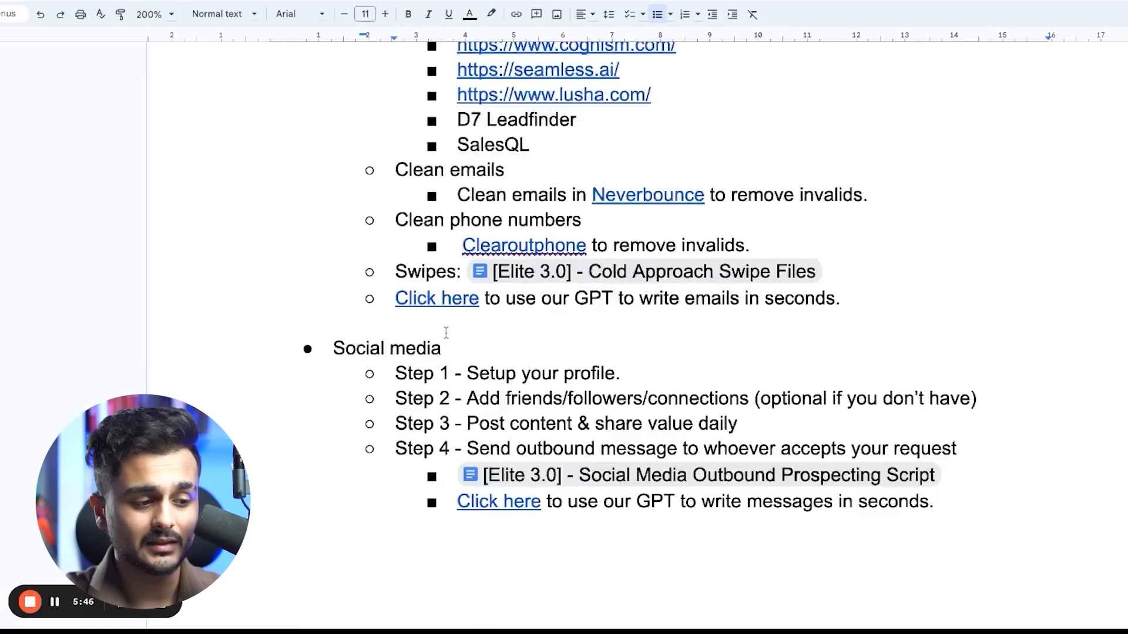
drag(617, 436, 445, 310)
scroll(440, 353, down, 18)
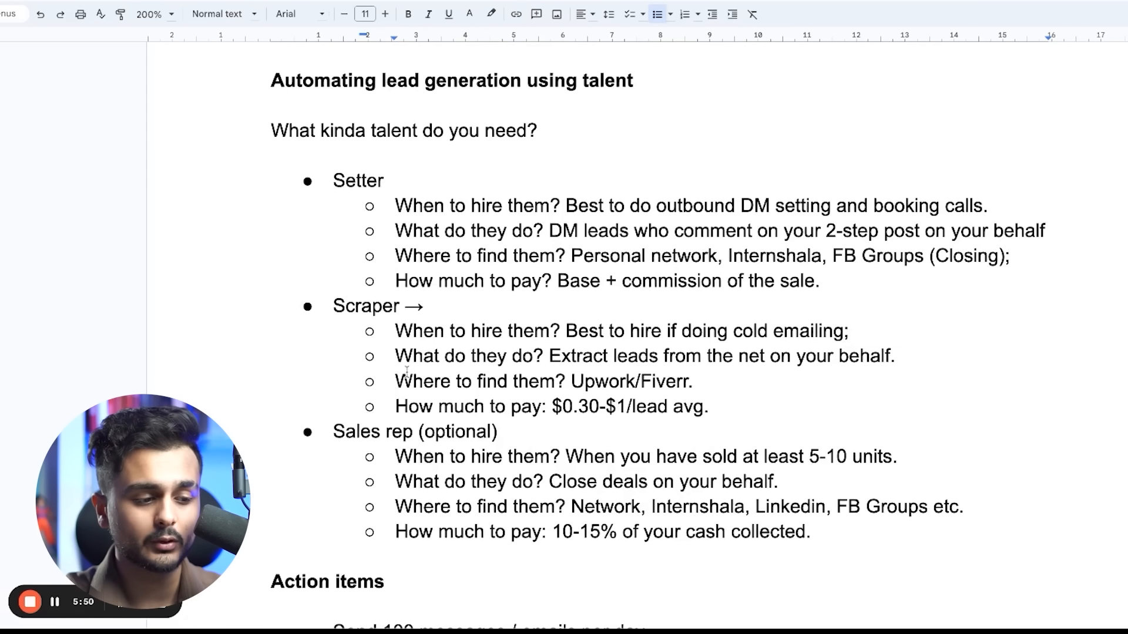
Highlight in turn the Scraper's lines on what they do, where to find them and how much to pay
drag(396, 358, 987, 361)
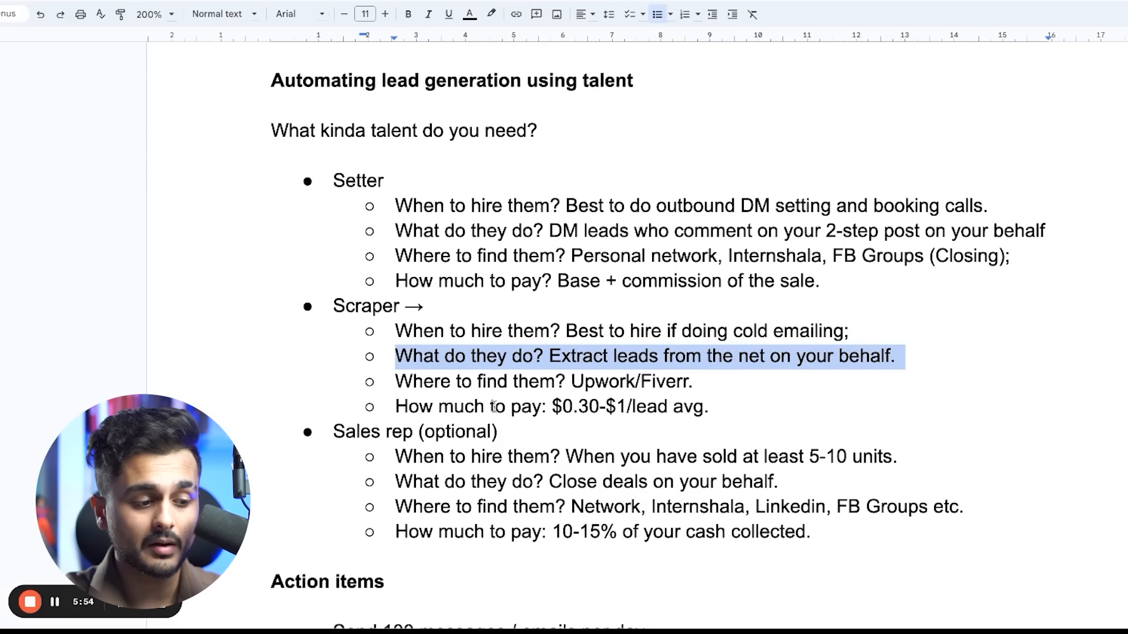
triple_click(403, 384)
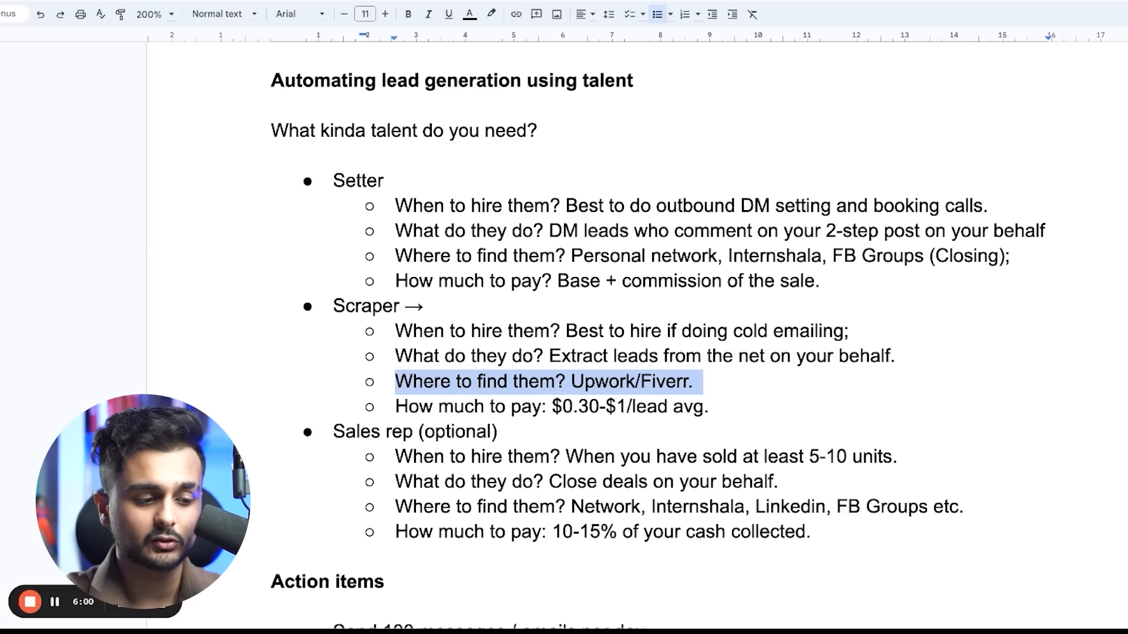
triple_click(403, 410)
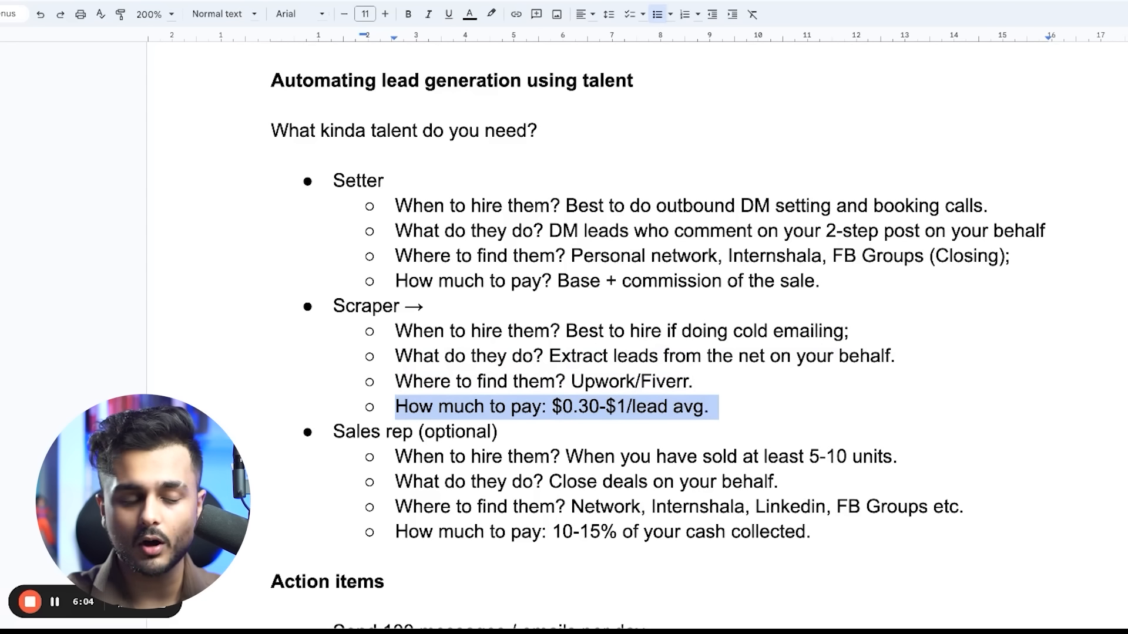
drag(732, 418, 568, 337)
Highlight the Sales rep role, when to hire one, the "5-10 units" threshold and what they do
scroll(326, 339, down, 2)
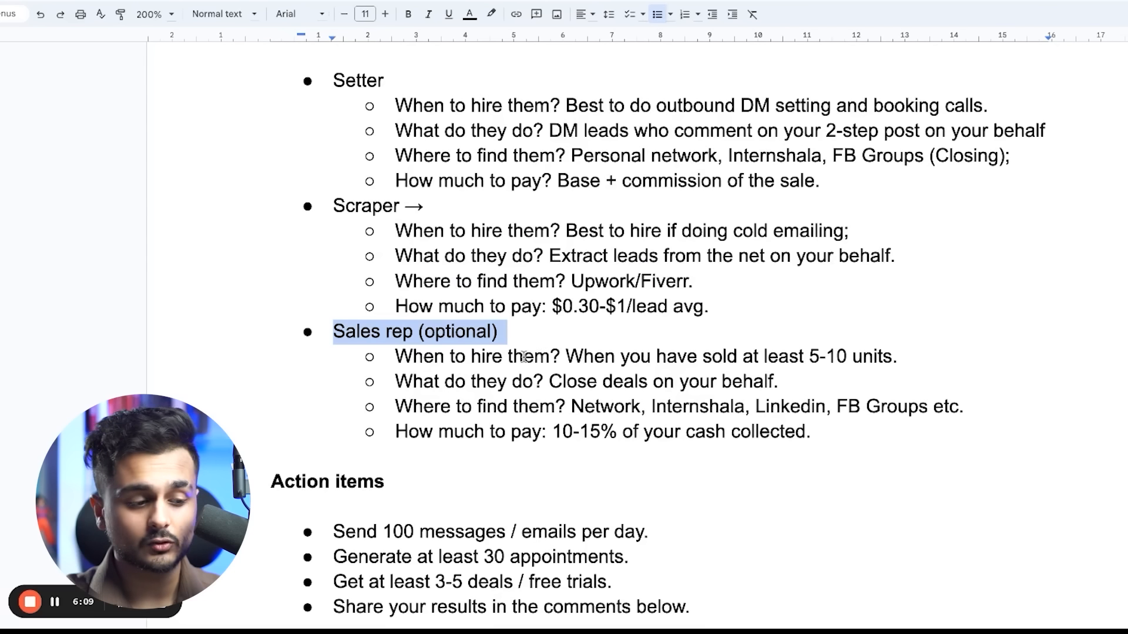
drag(409, 356, 886, 364)
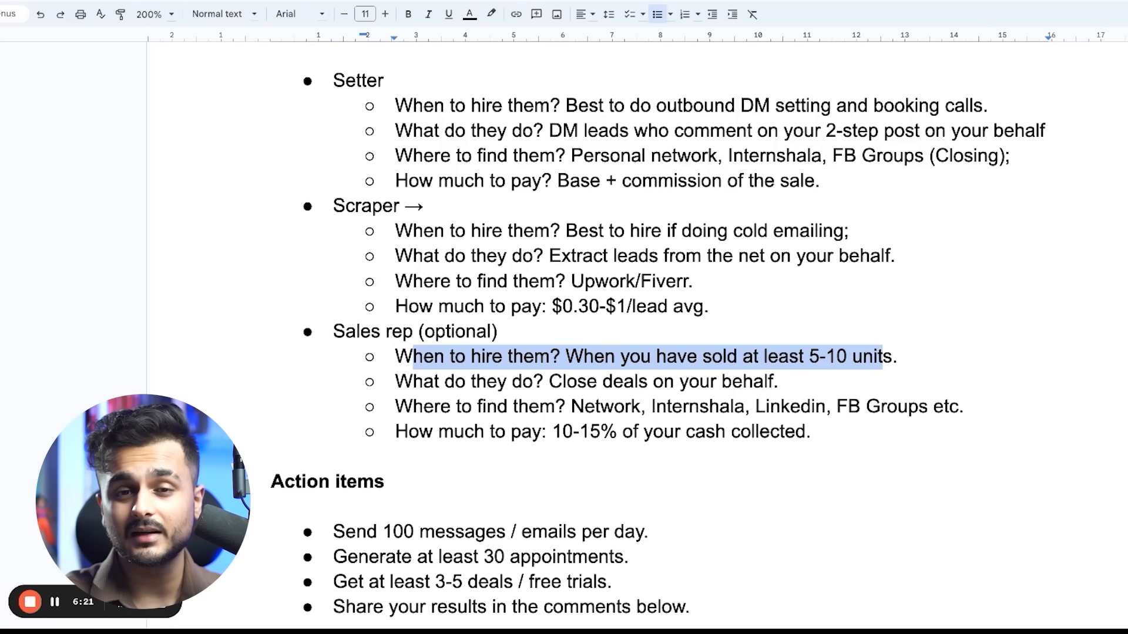
click(830, 356)
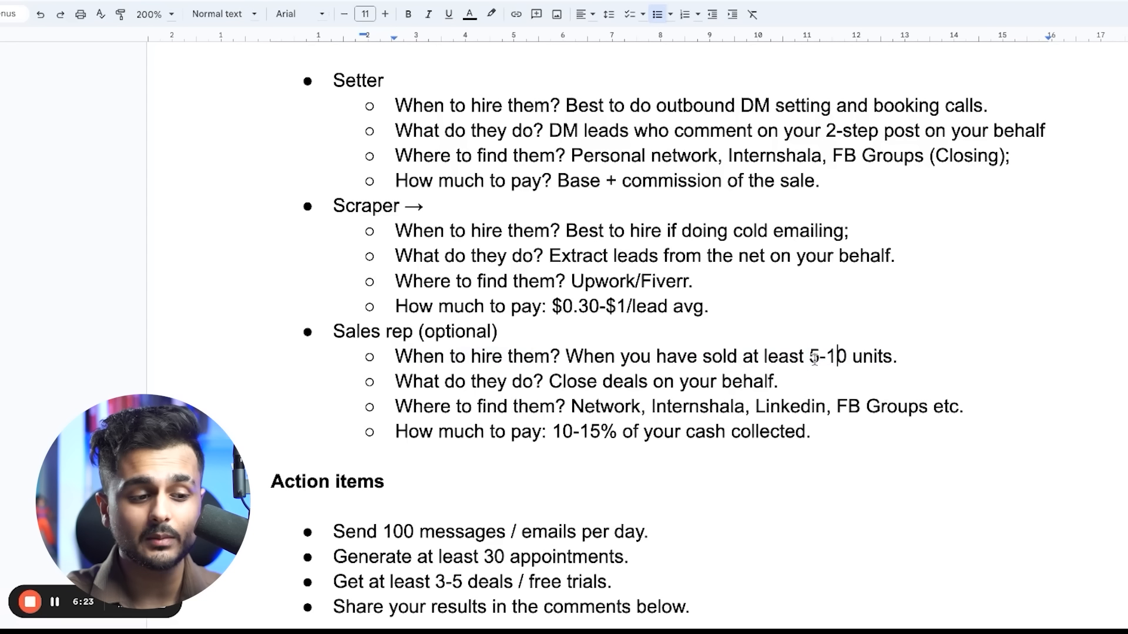
drag(810, 357, 916, 359)
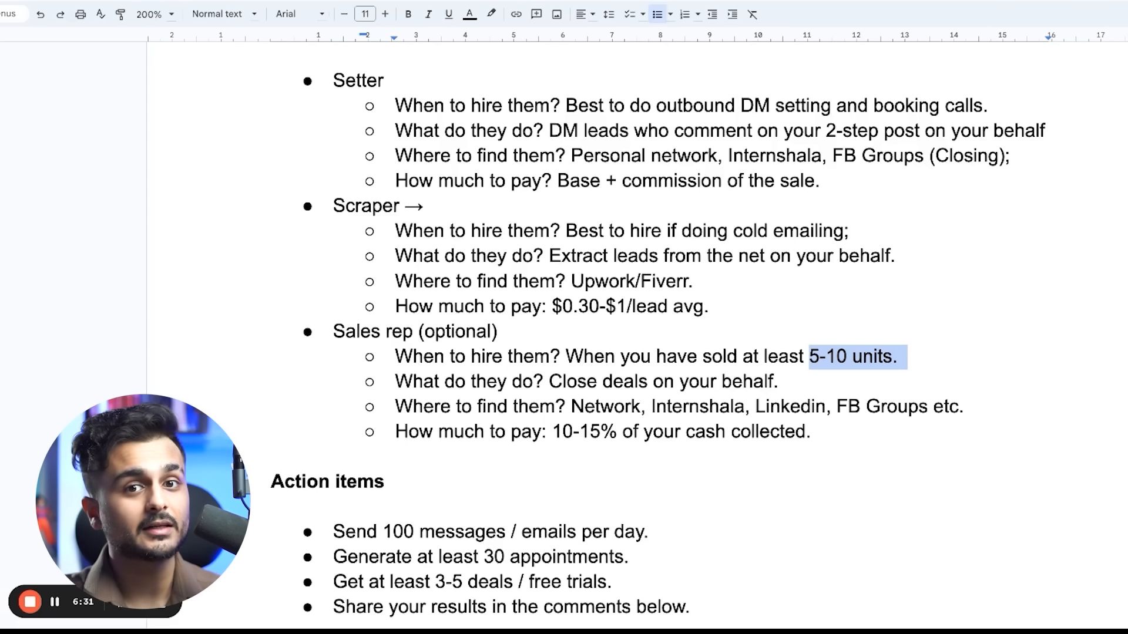
triple_click(854, 356)
drag(412, 382, 844, 383)
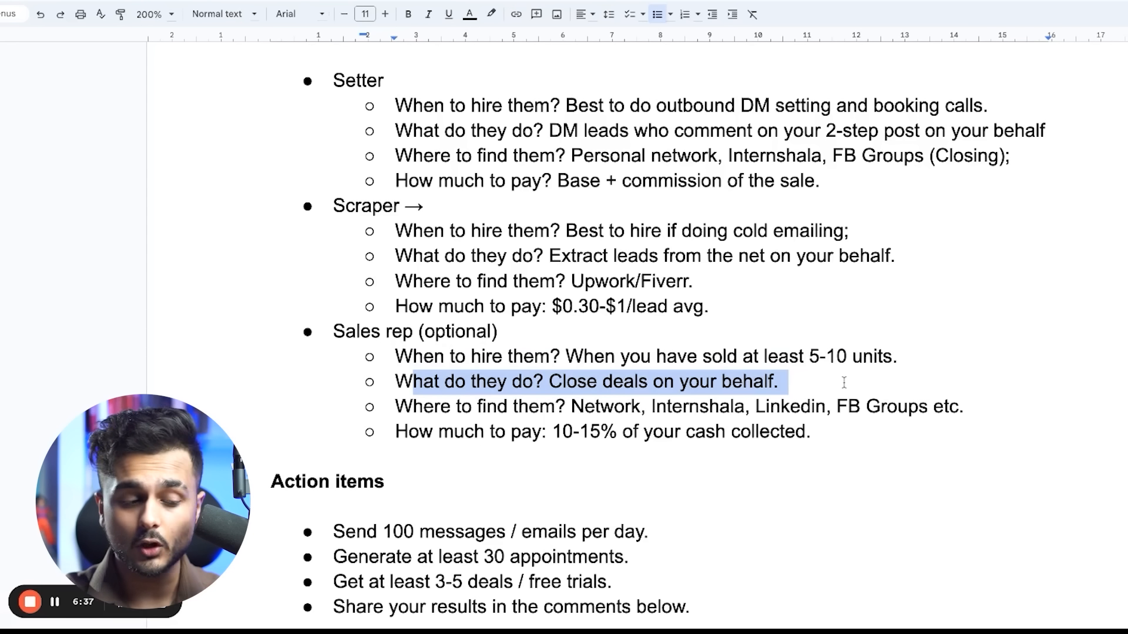
Mark the places to find a Sales rep, highlighting Internshala, Linkedin and "FB Groups etc."
drag(413, 407, 781, 409)
double_click(609, 409)
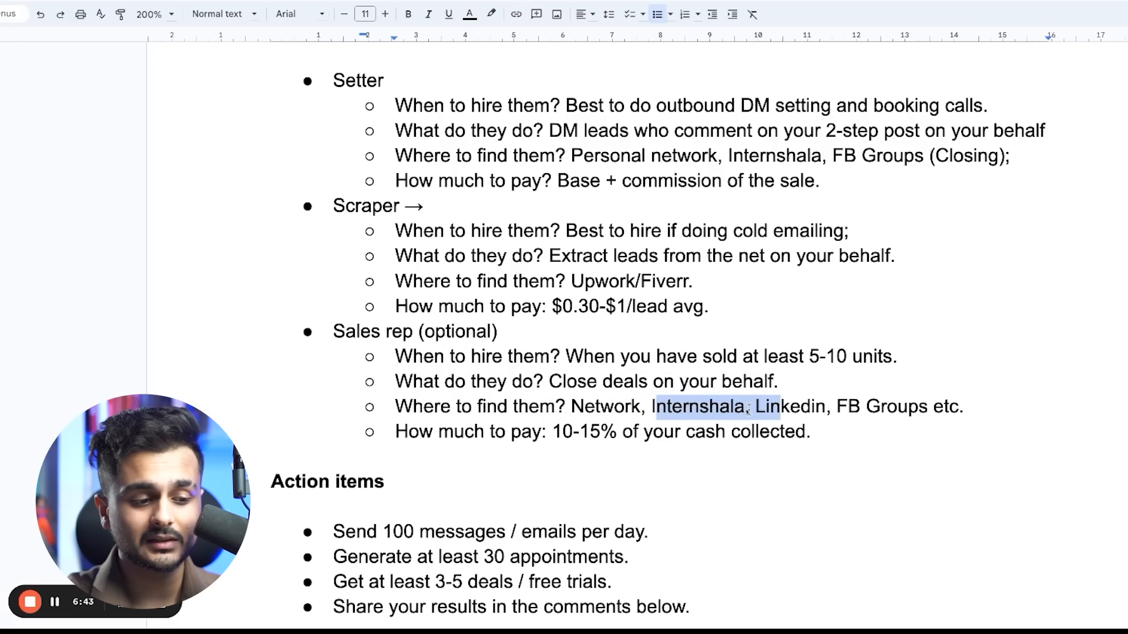
click(748, 411)
double_click(770, 411)
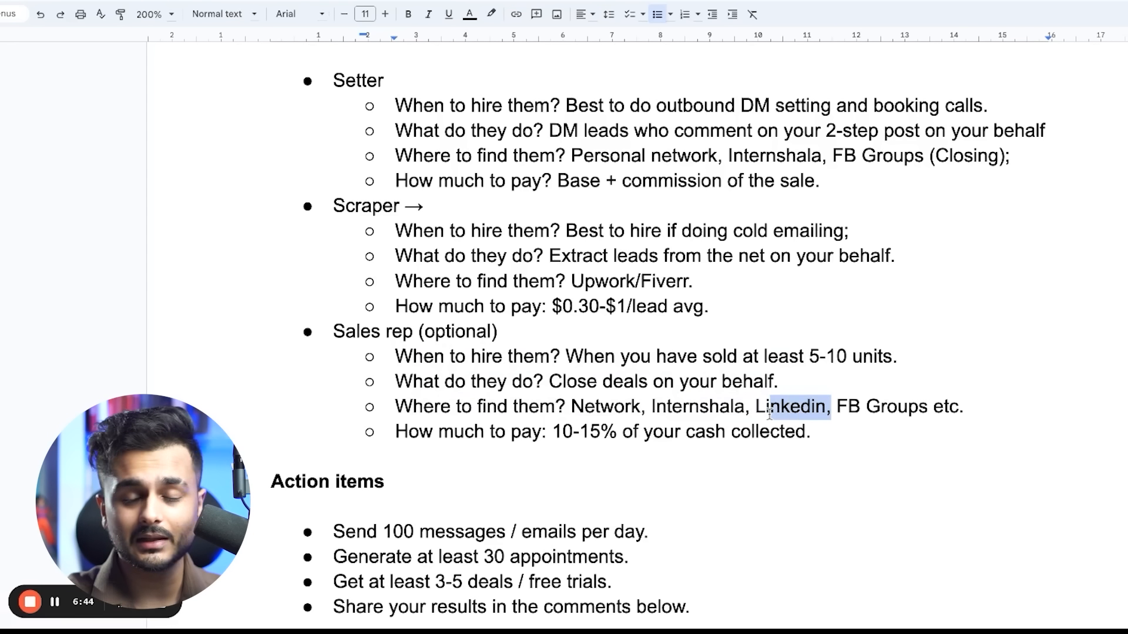
click(837, 409)
drag(836, 409, 979, 408)
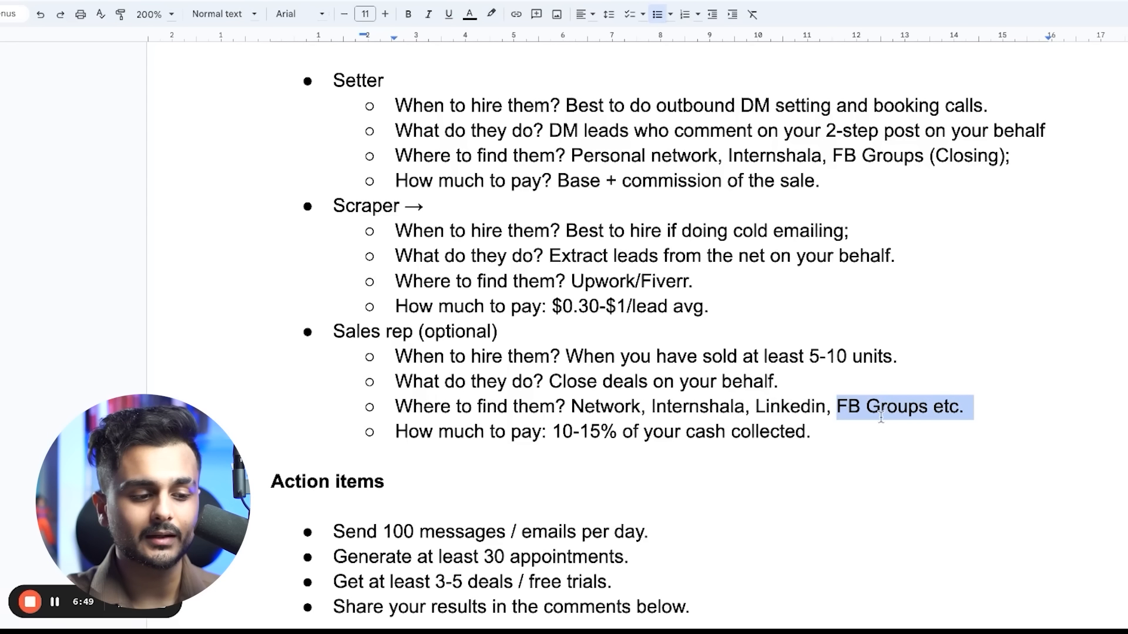
Highlight the Sales rep's "How much to pay" line and go back over the Sales rep section
click(843, 434)
triple_click(843, 434)
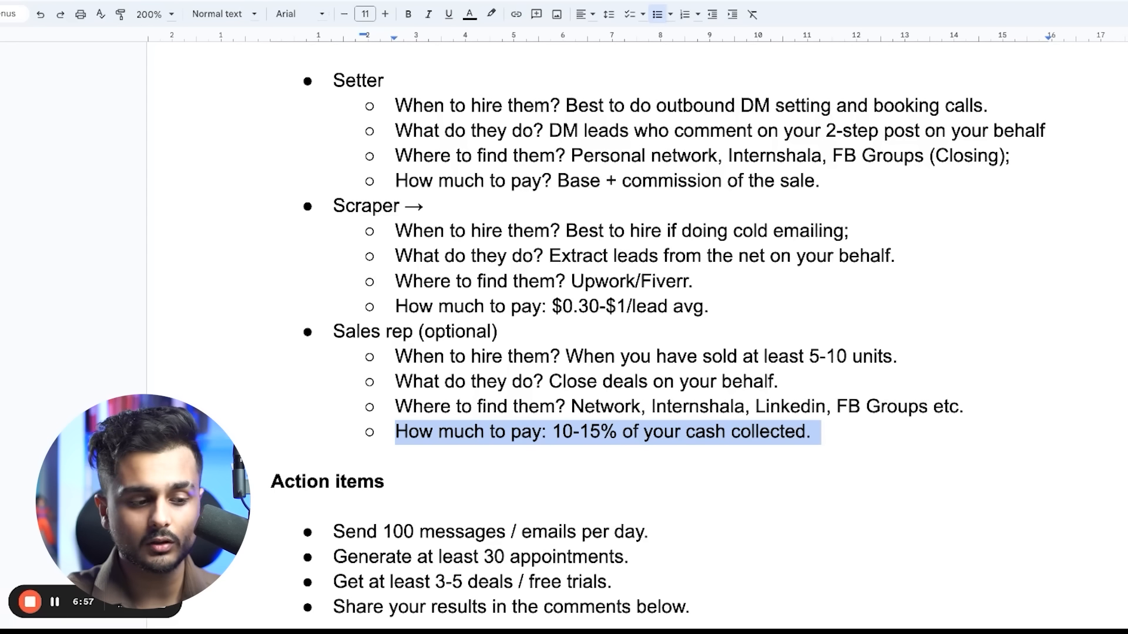
click(563, 434)
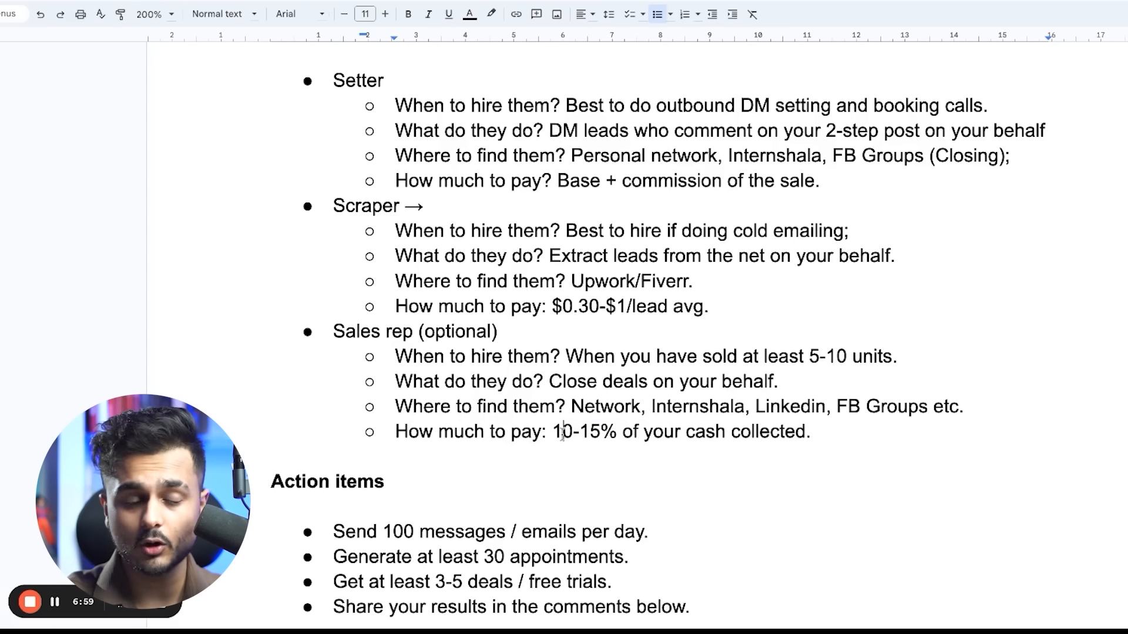
drag(346, 328, 882, 408)
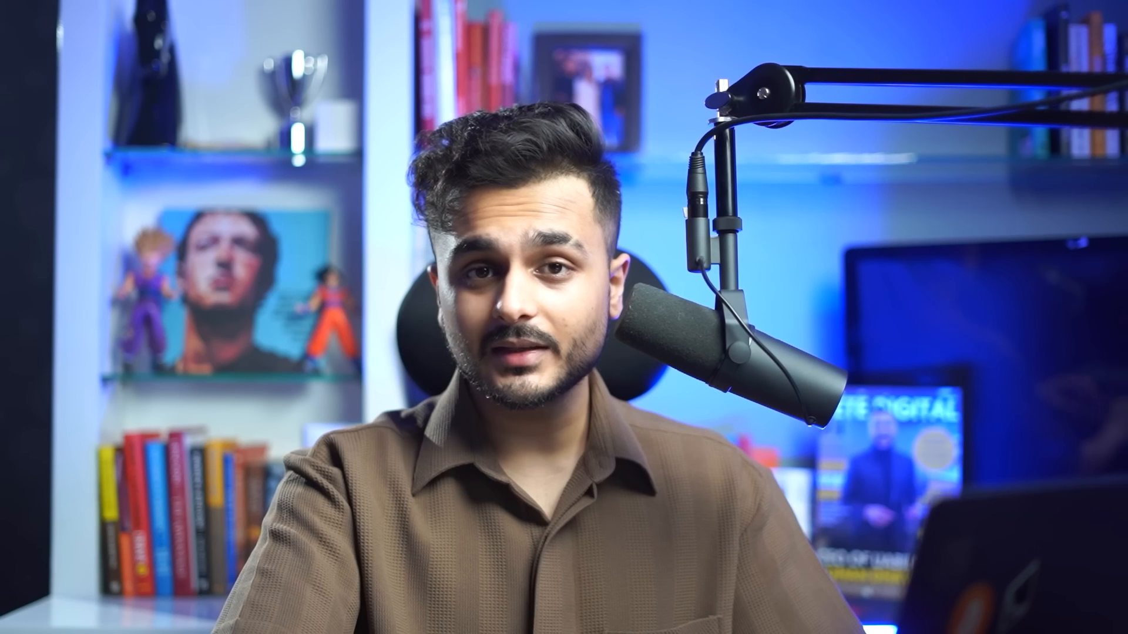